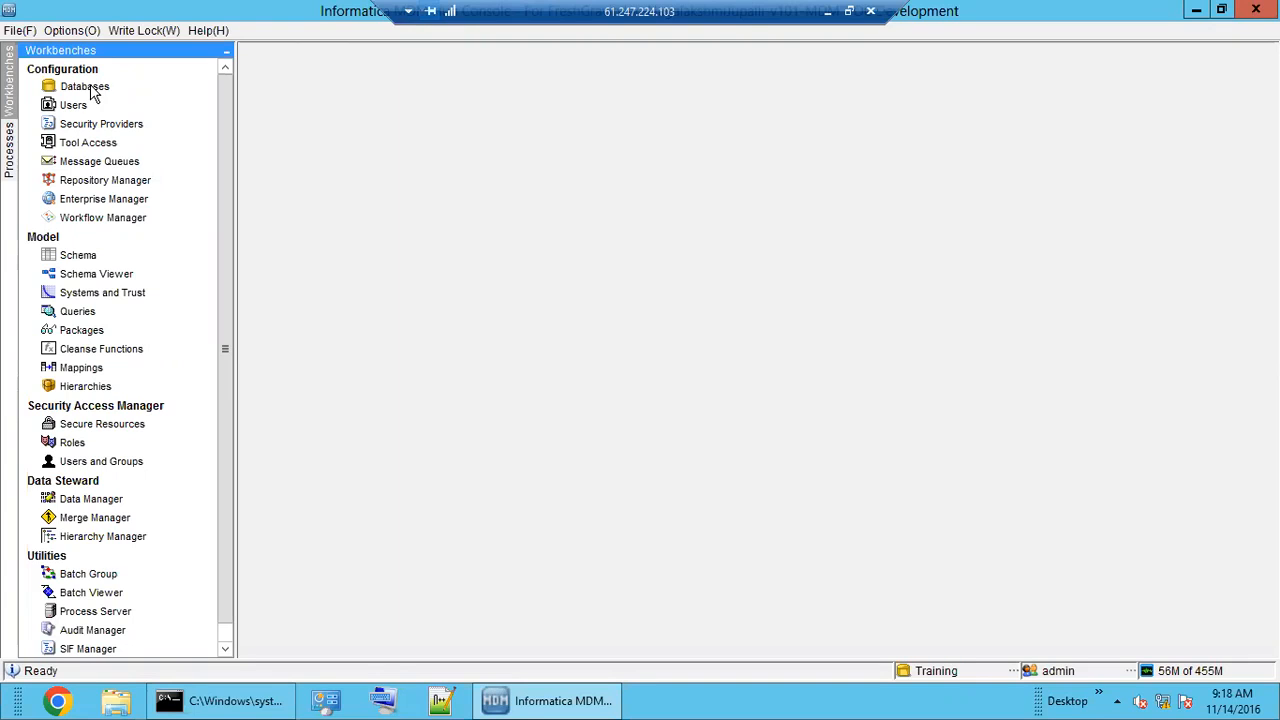
Step: Clear the desktop and open the Day1- Demo class notes from the Informatica MDM training folder in a maximized window
{"action": "left_click", "coordinate": [572, 702]}
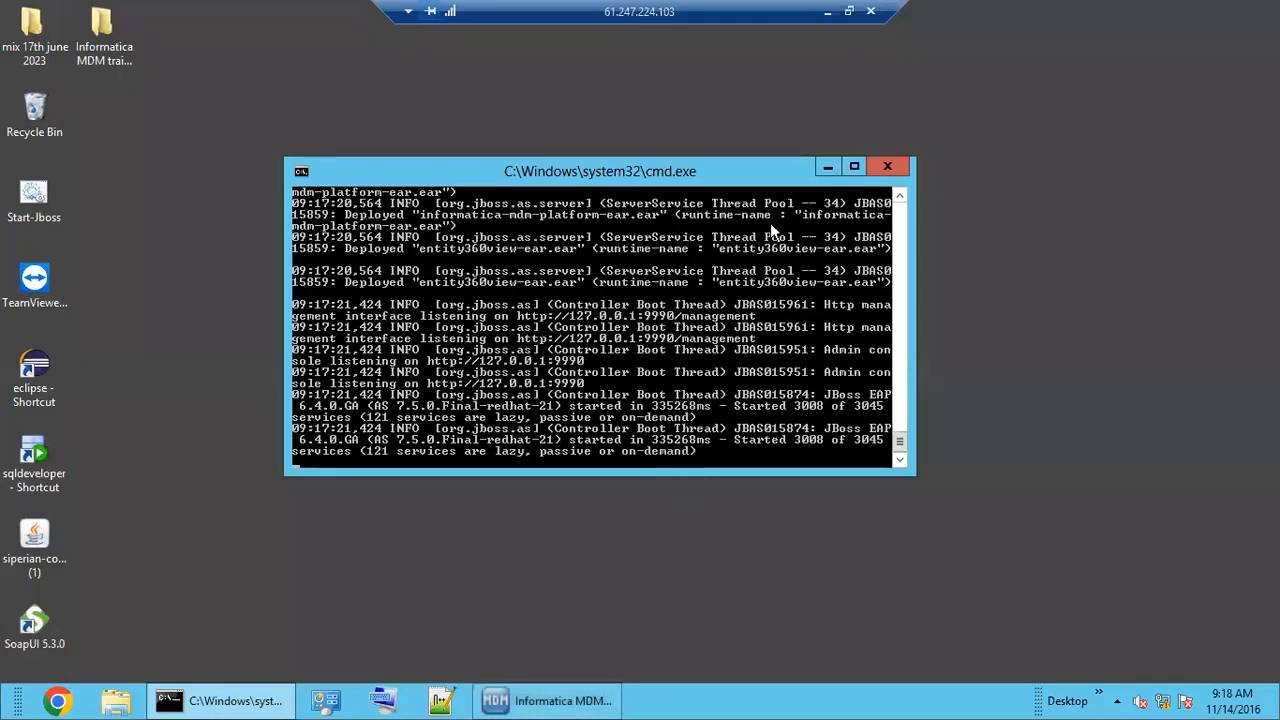
{"action": "left_click", "coordinate": [826, 170]}
{"action": "double_click", "coordinate": [104, 40]}
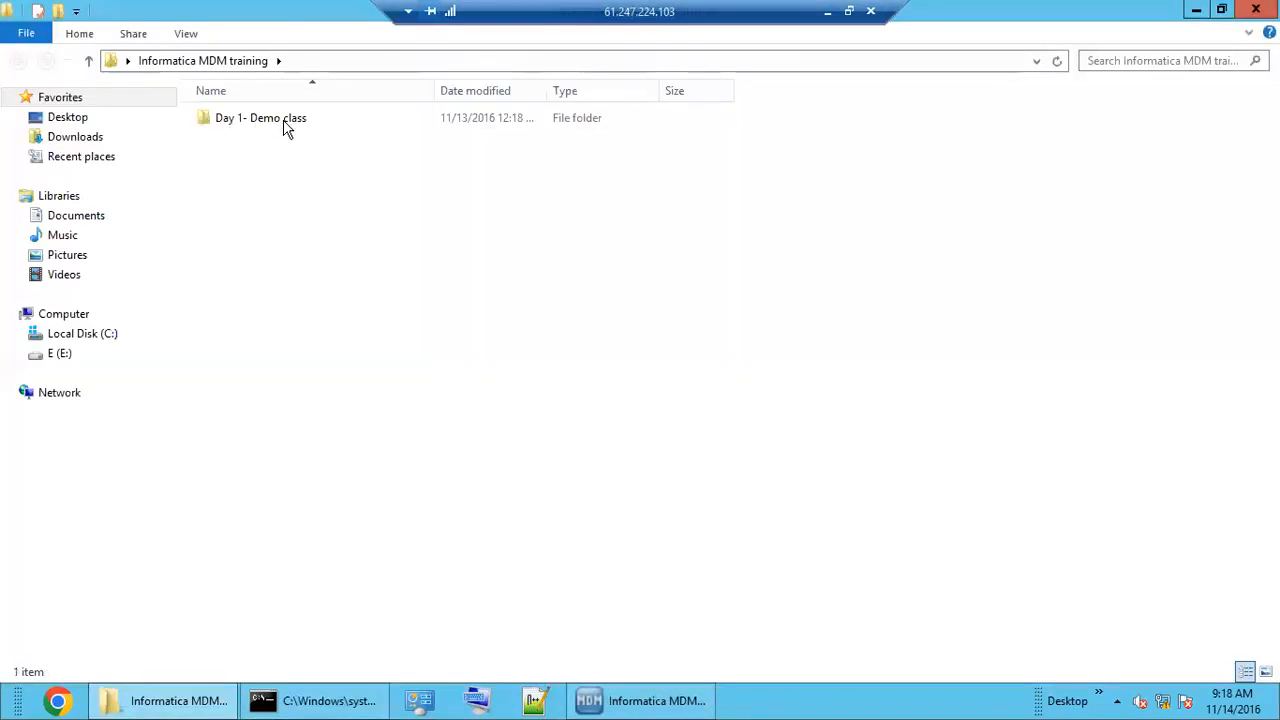
{"action": "double_click", "coordinate": [286, 120]}
{"action": "left_click", "coordinate": [284, 121]}
{"action": "double_click", "coordinate": [284, 119]}
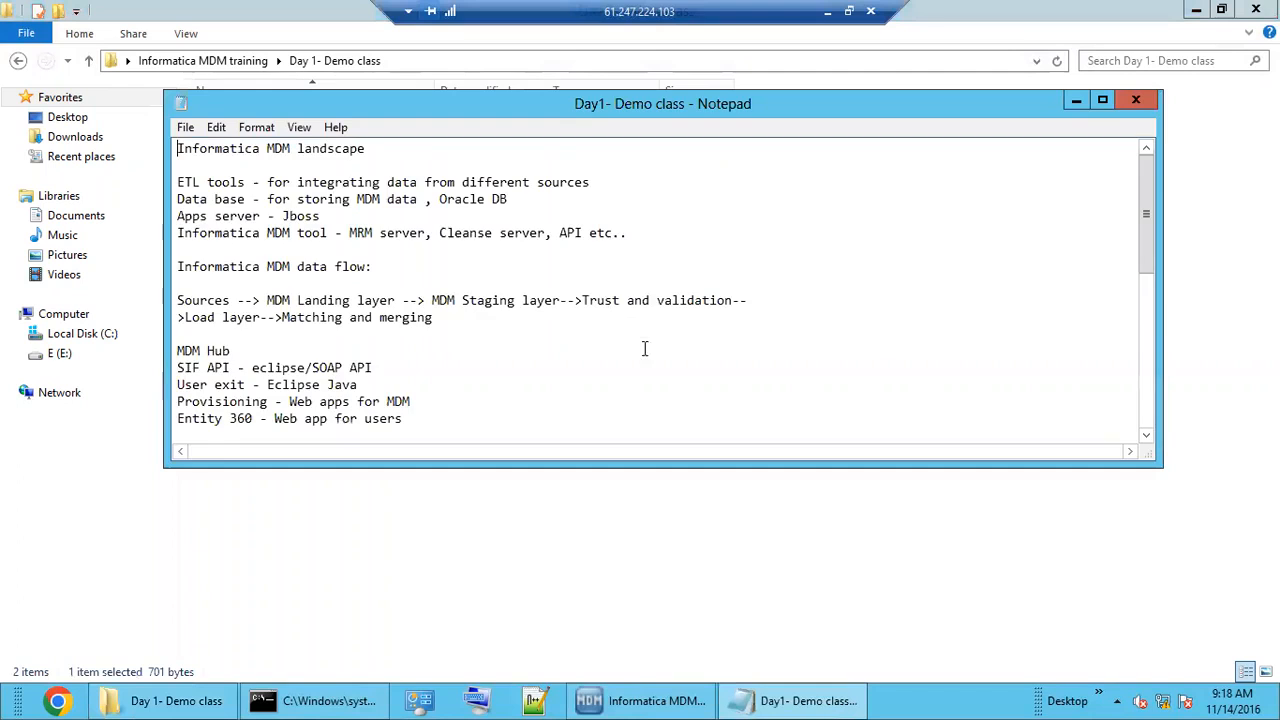
{"action": "left_click", "coordinate": [1102, 100]}
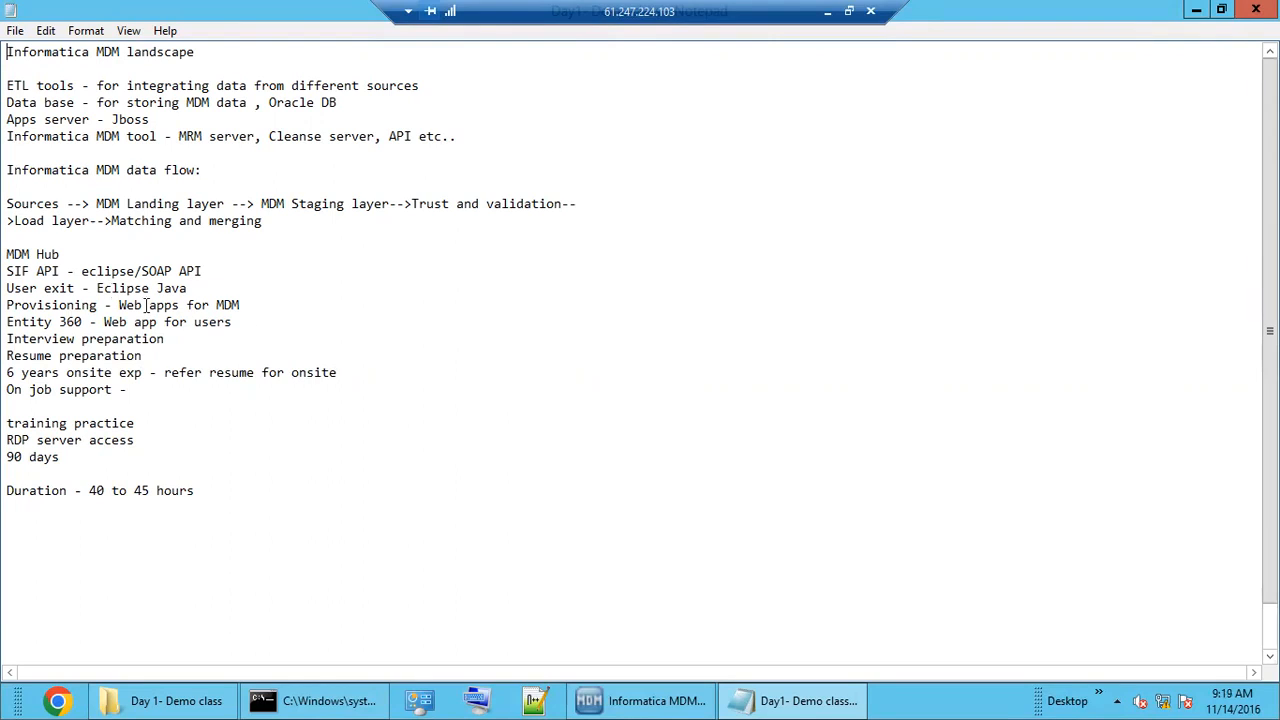
Step: Examine the Informatica MDM data flow stages in the notes, from sources through the landing and staging layers to matching and merging
{"action": "left_click_drag", "start_coordinate": [8, 205], "coordinate": [347, 222]}
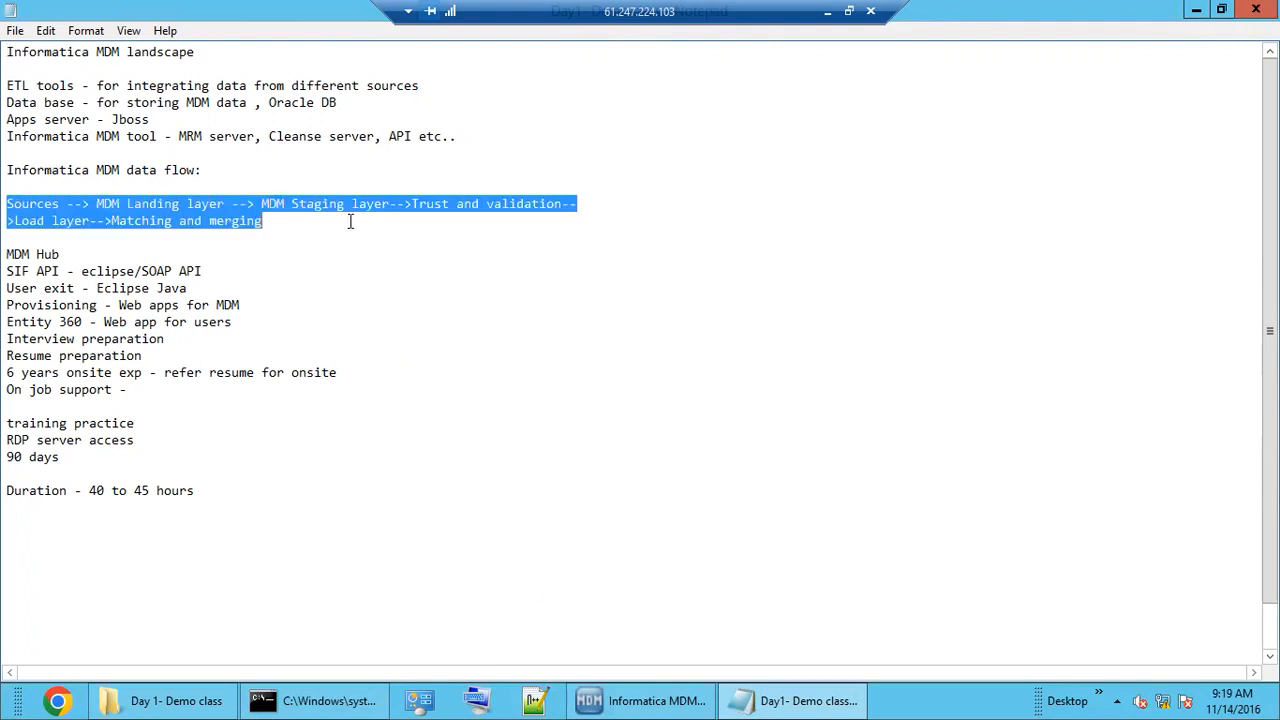
{"action": "left_click", "coordinate": [283, 229]}
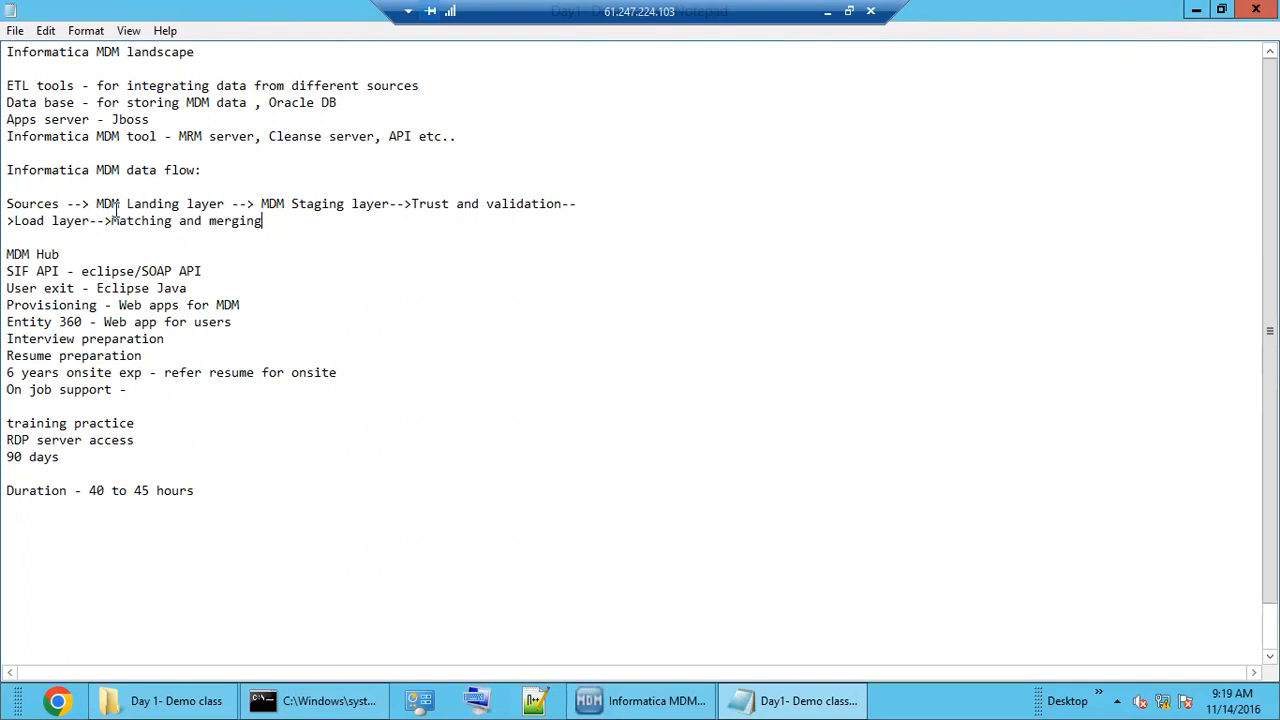
{"action": "left_click_drag", "start_coordinate": [141, 203], "coordinate": [375, 203]}
{"action": "left_click", "coordinate": [274, 220]}
{"action": "left_click_drag", "start_coordinate": [121, 203], "coordinate": [375, 203]}
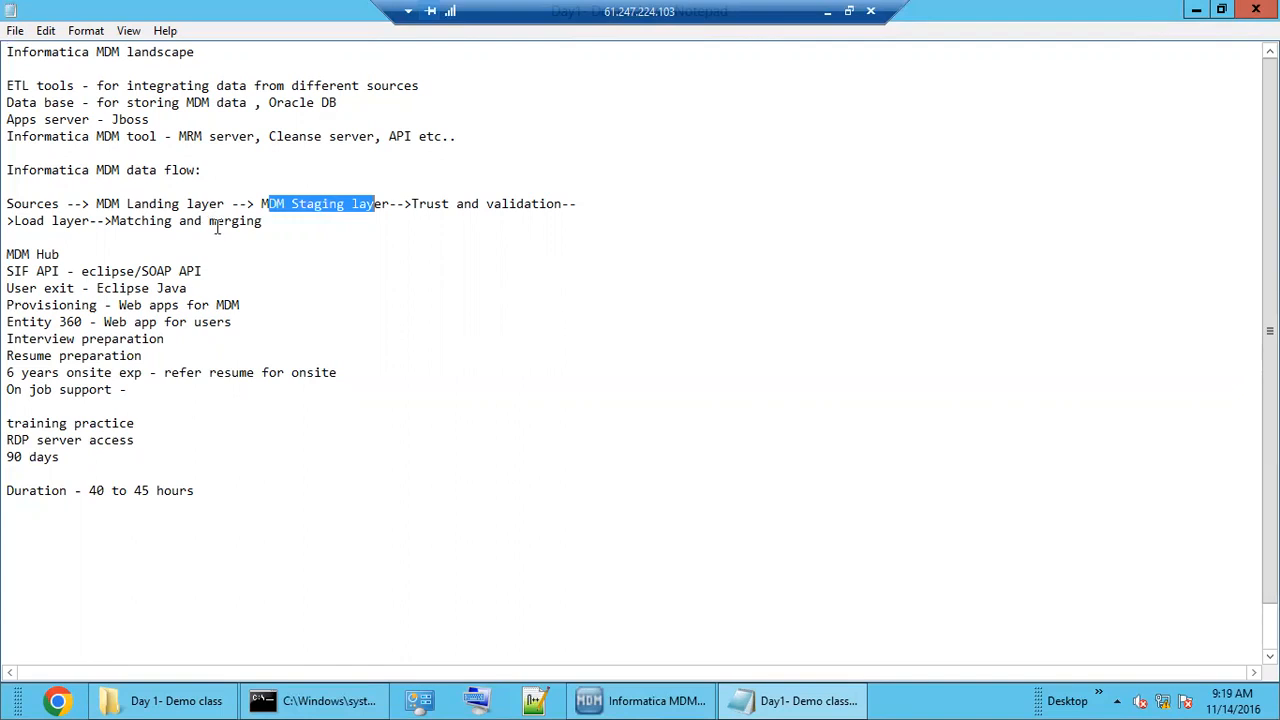
{"action": "left_click", "coordinate": [61, 240]}
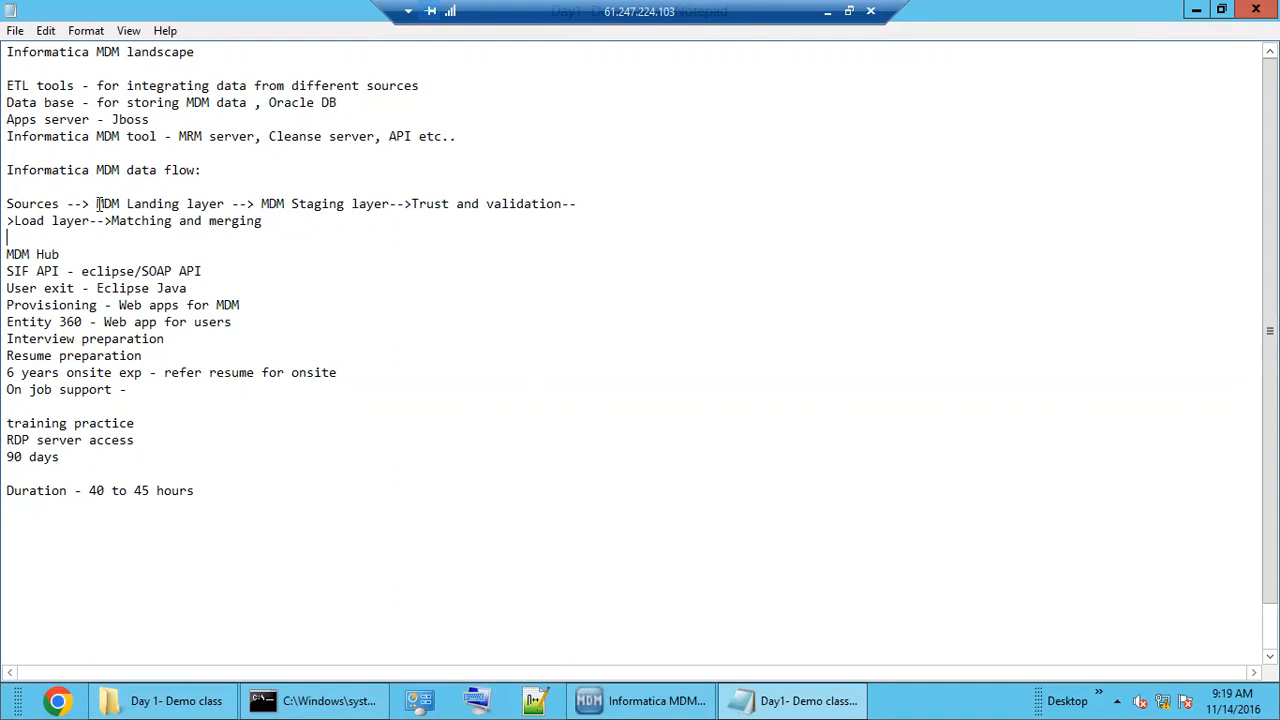
{"action": "double_click", "coordinate": [39, 203]}
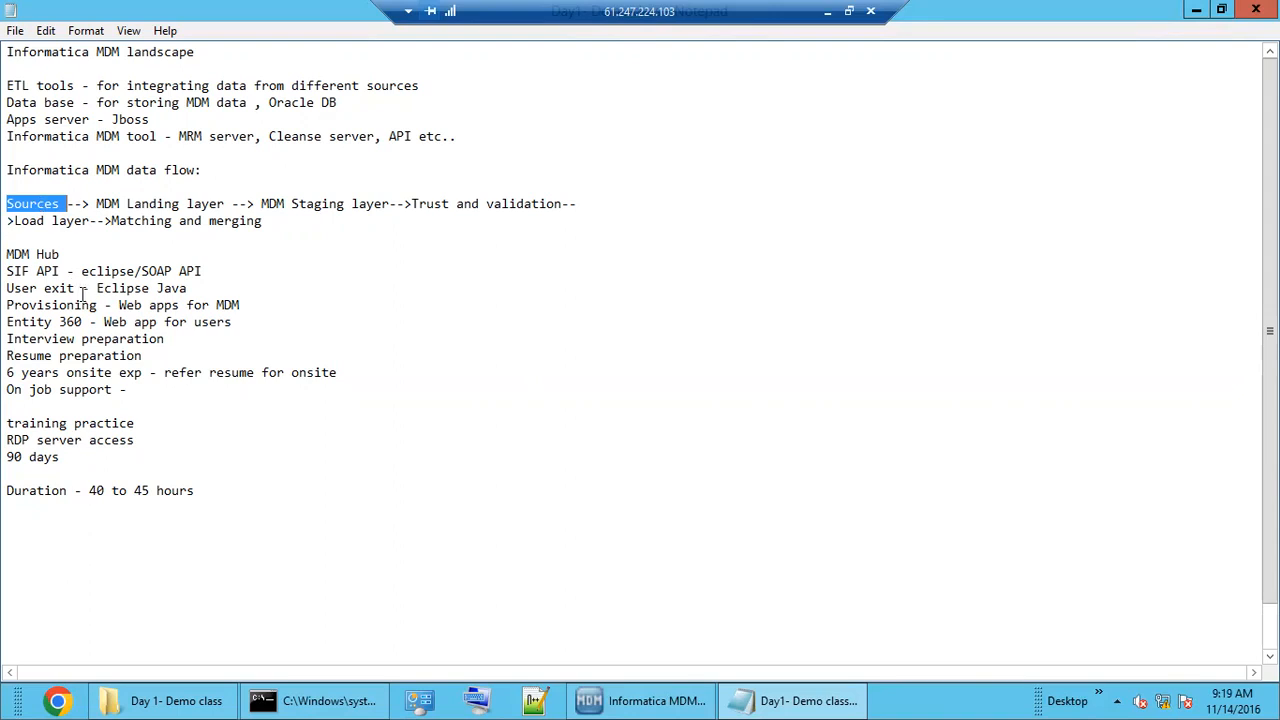
{"action": "left_click", "coordinate": [97, 205]}
{"action": "left_click_drag", "start_coordinate": [97, 205], "coordinate": [228, 205]}
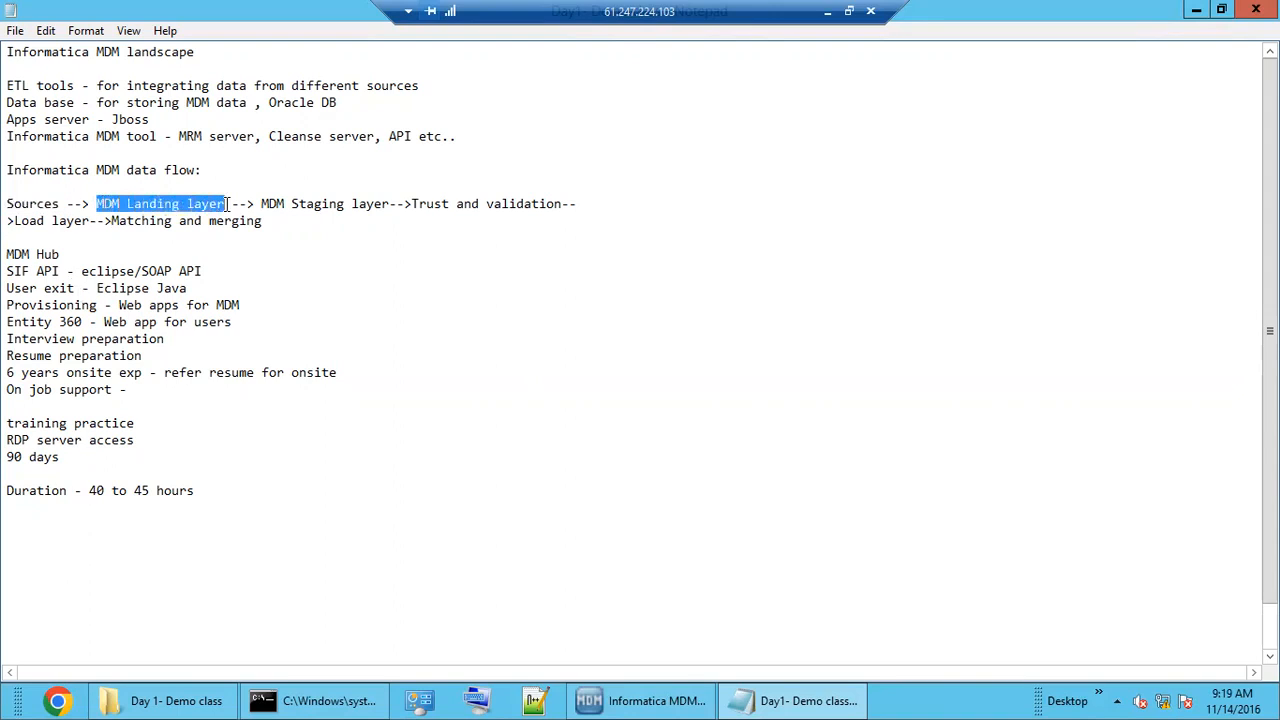
{"action": "double_click", "coordinate": [162, 205]}
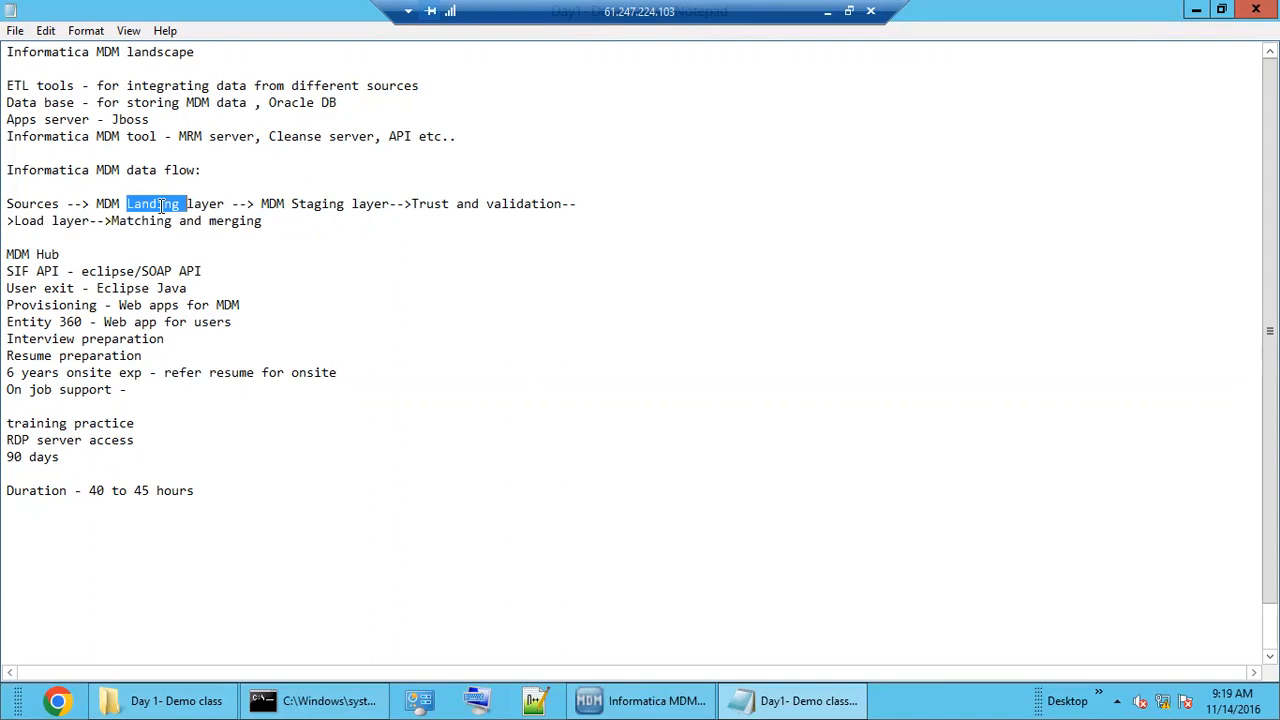
{"action": "left_click", "coordinate": [228, 205]}
{"action": "left_click", "coordinate": [690, 202]}
{"action": "left_click", "coordinate": [162, 255]}
Step: Copy "Sources --> MDM Landing layer --> MDM Staging layer" to the end of the notes, beneath a dashed separator line
{"action": "left_click_drag", "start_coordinate": [391, 203], "coordinate": [8, 205]}
{"action": "key", "text": "ctrl+c"}
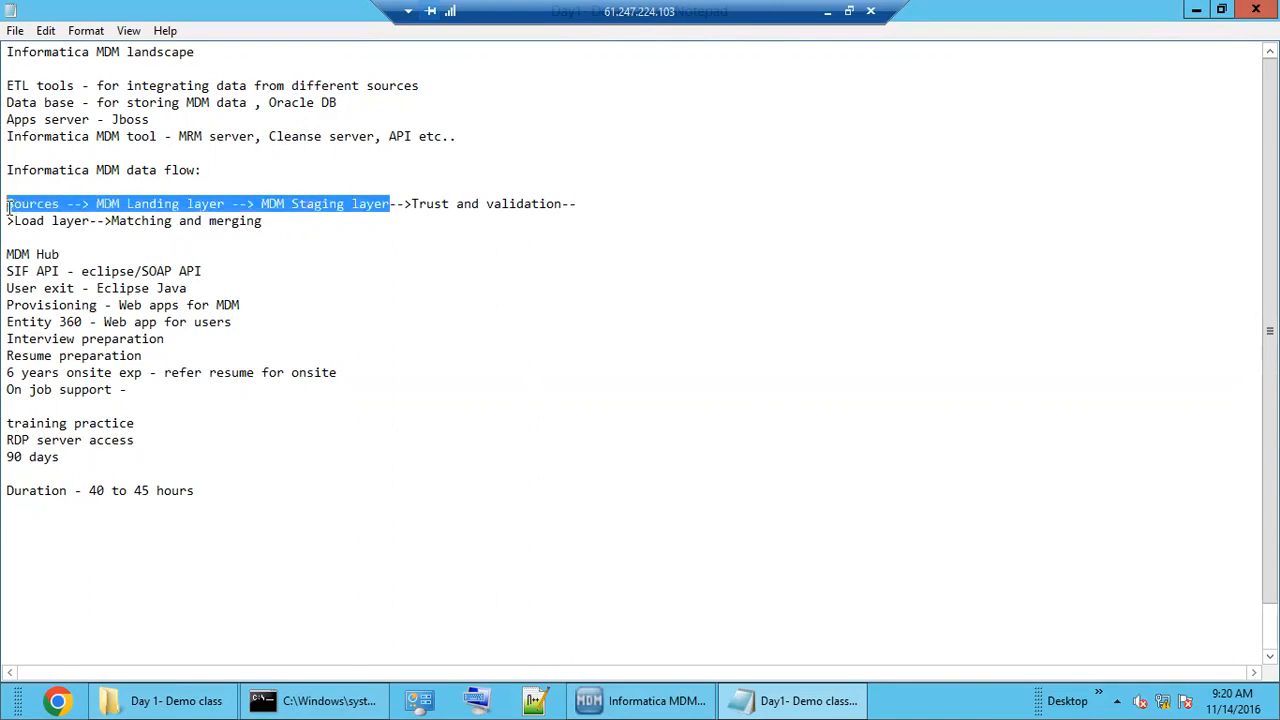
{"action": "left_click", "coordinate": [249, 530]}
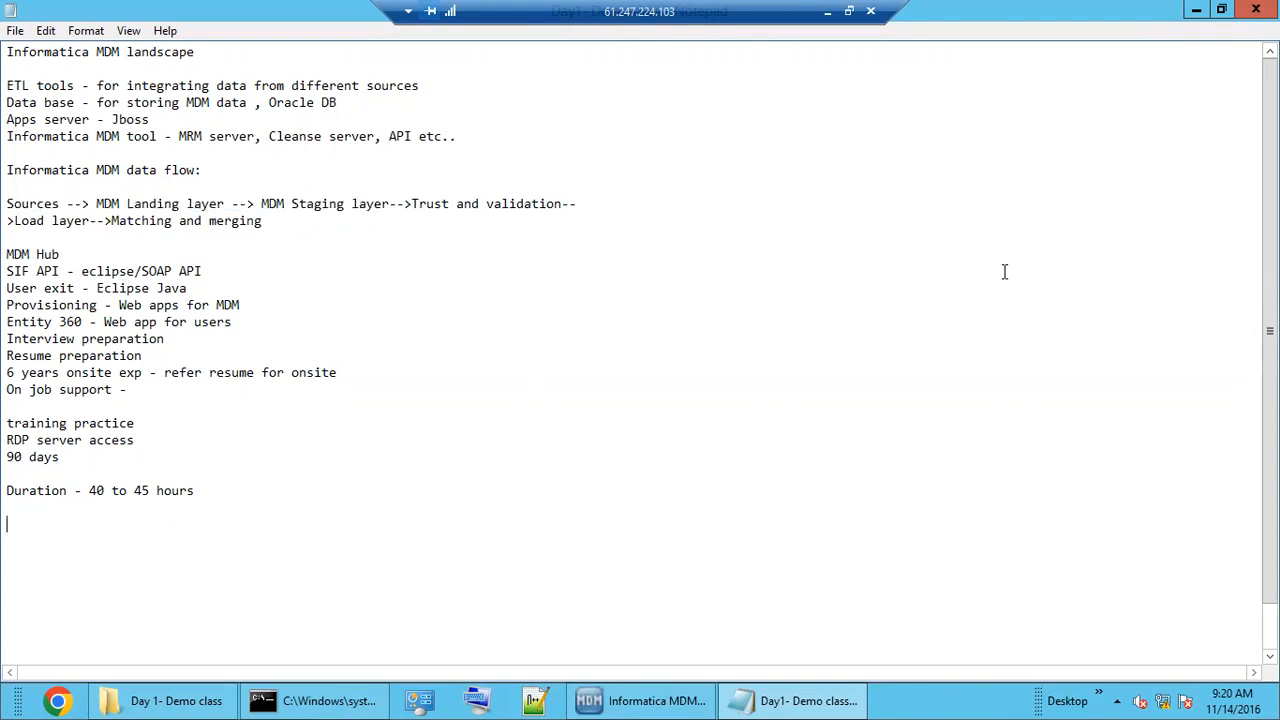
{"action": "type", "text": "-----------------"}
{"action": "key", "text": "Return"}
{"action": "key", "text": "Return"}
{"action": "key", "text": "ctrl+v"}
{"action": "key", "text": "Return"}
{"action": "key", "text": "Return"}
{"action": "key", "text": "Return"}
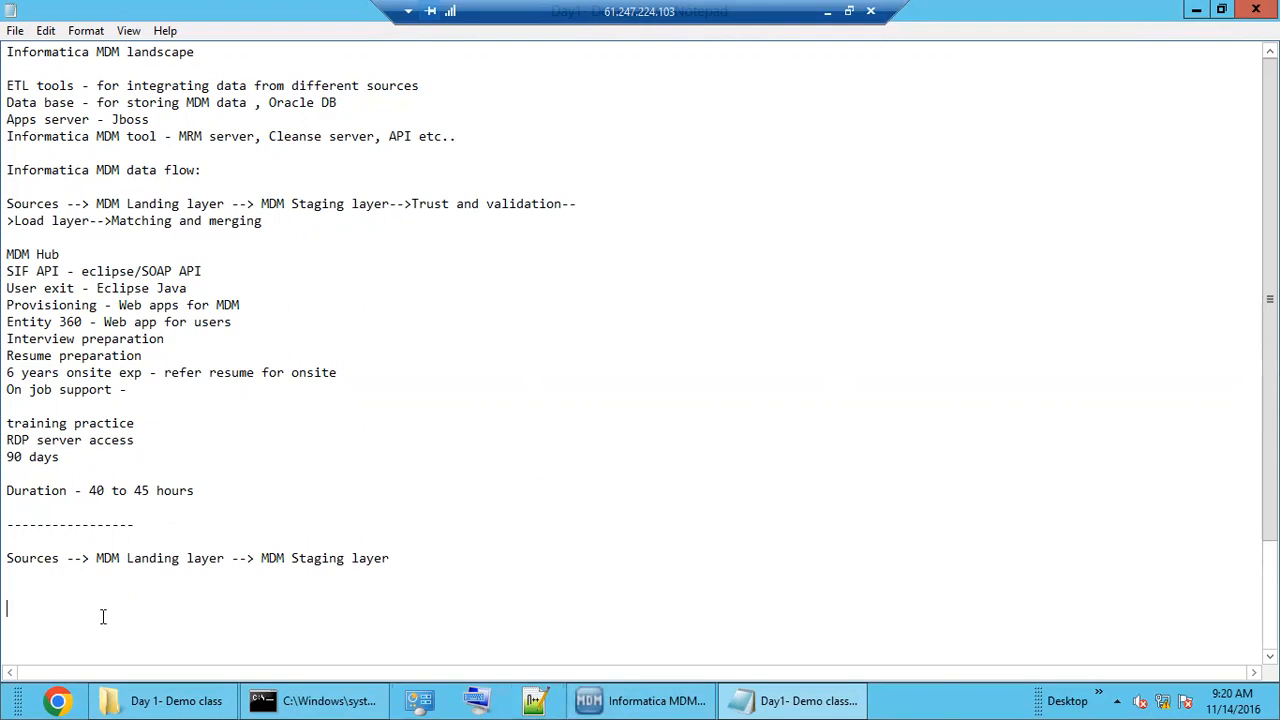
Step: Review the sources, landing layer and staging layer in the copied line at the end of the notes
{"action": "left_click_drag", "start_coordinate": [96, 558], "coordinate": [225, 560]}
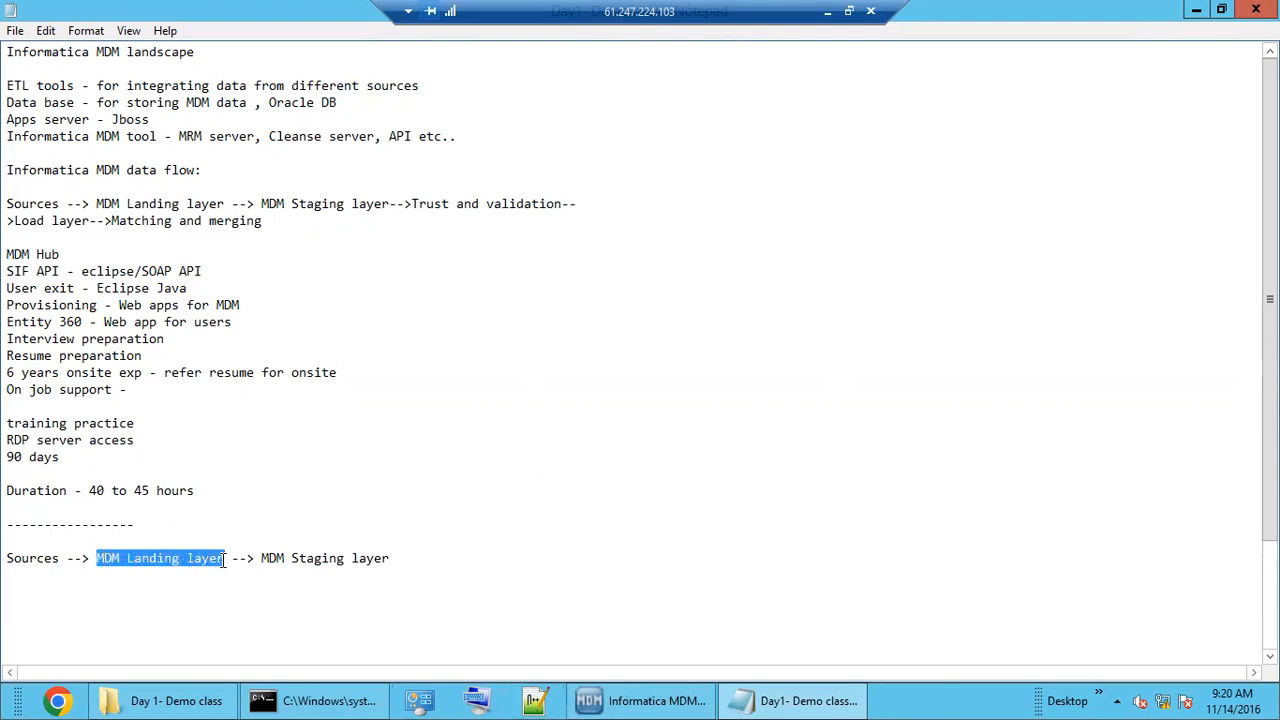
{"action": "double_click", "coordinate": [168, 560]}
{"action": "double_click", "coordinate": [24, 558]}
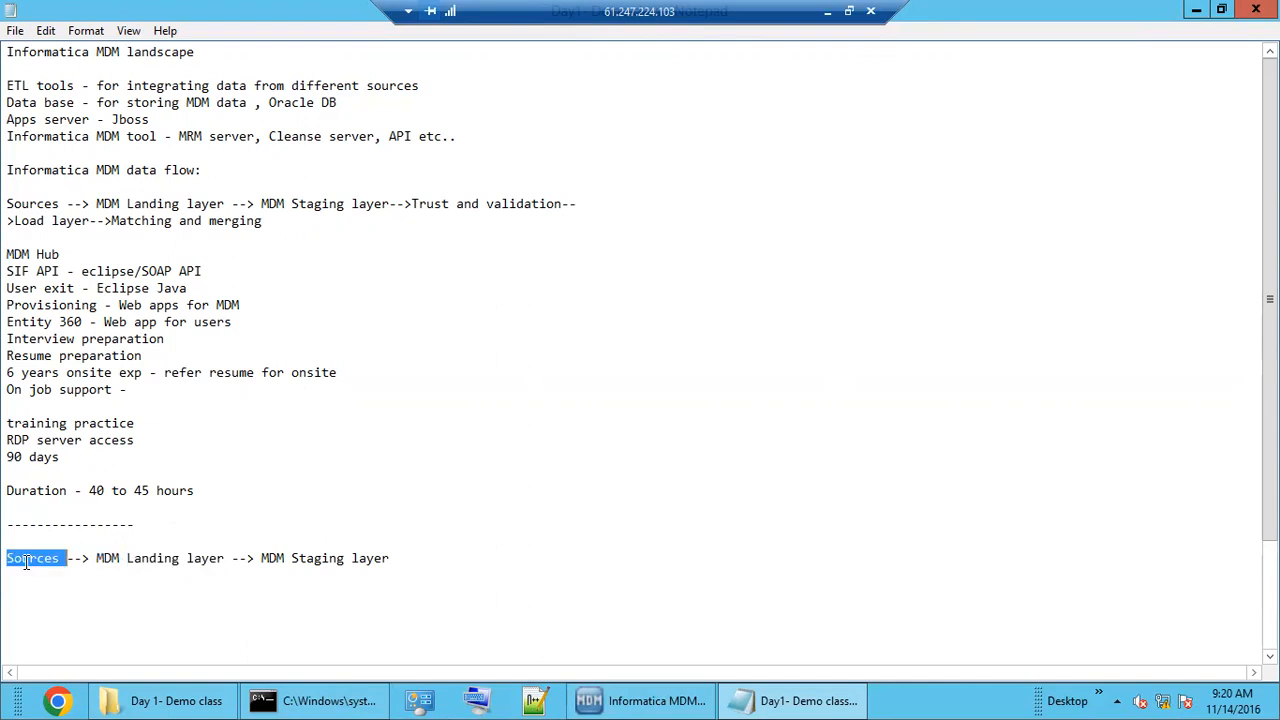
{"action": "double_click", "coordinate": [45, 558]}
{"action": "left_click_drag", "start_coordinate": [97, 558], "coordinate": [224, 558]}
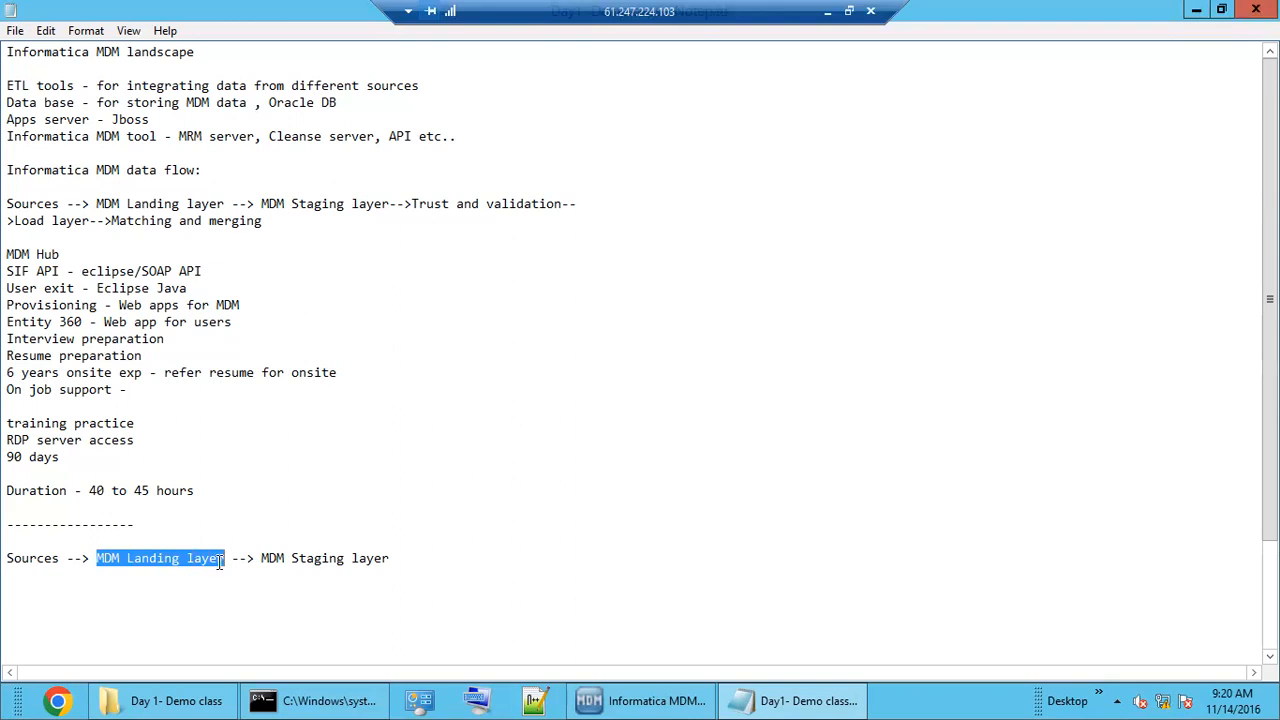
{"action": "double_click", "coordinate": [166, 560]}
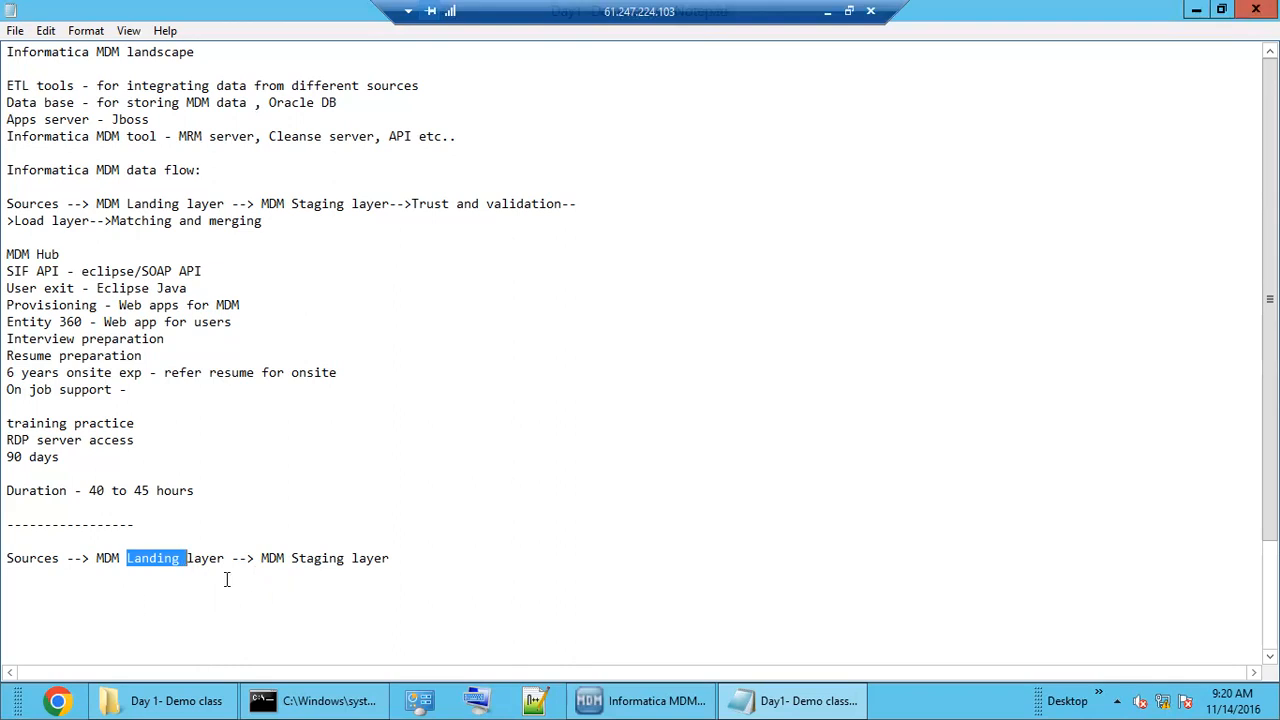
{"action": "double_click", "coordinate": [328, 562]}
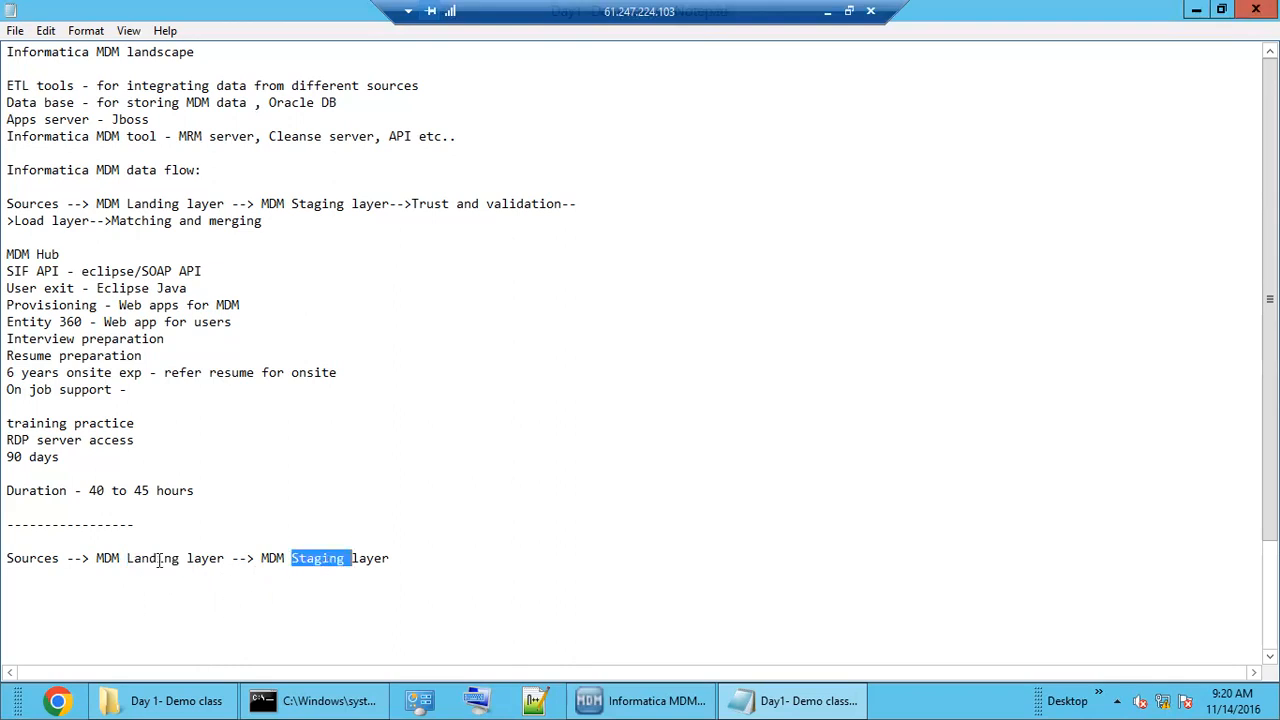
{"action": "double_click", "coordinate": [159, 561]}
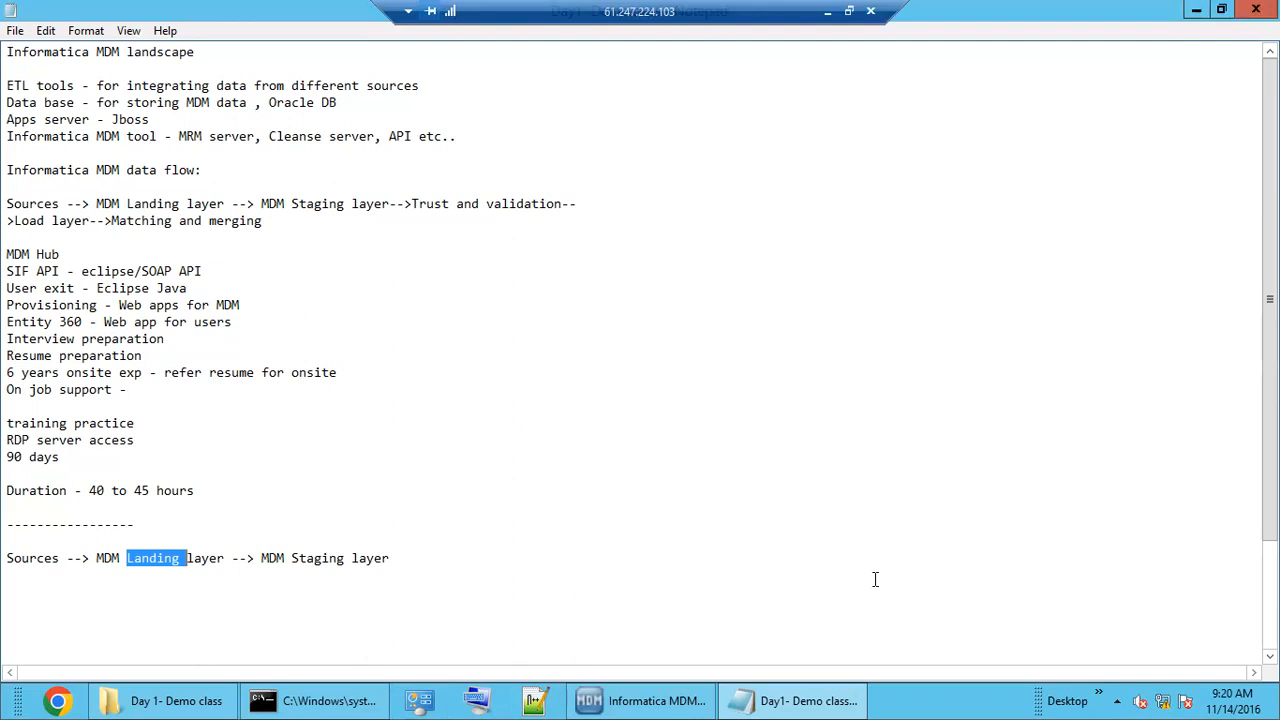
Step: Minimize the notes and folder windows, refresh the desktop and launch Oracle SQL Developer
{"action": "left_click", "coordinate": [1196, 9]}
{"action": "left_click", "coordinate": [1196, 9]}
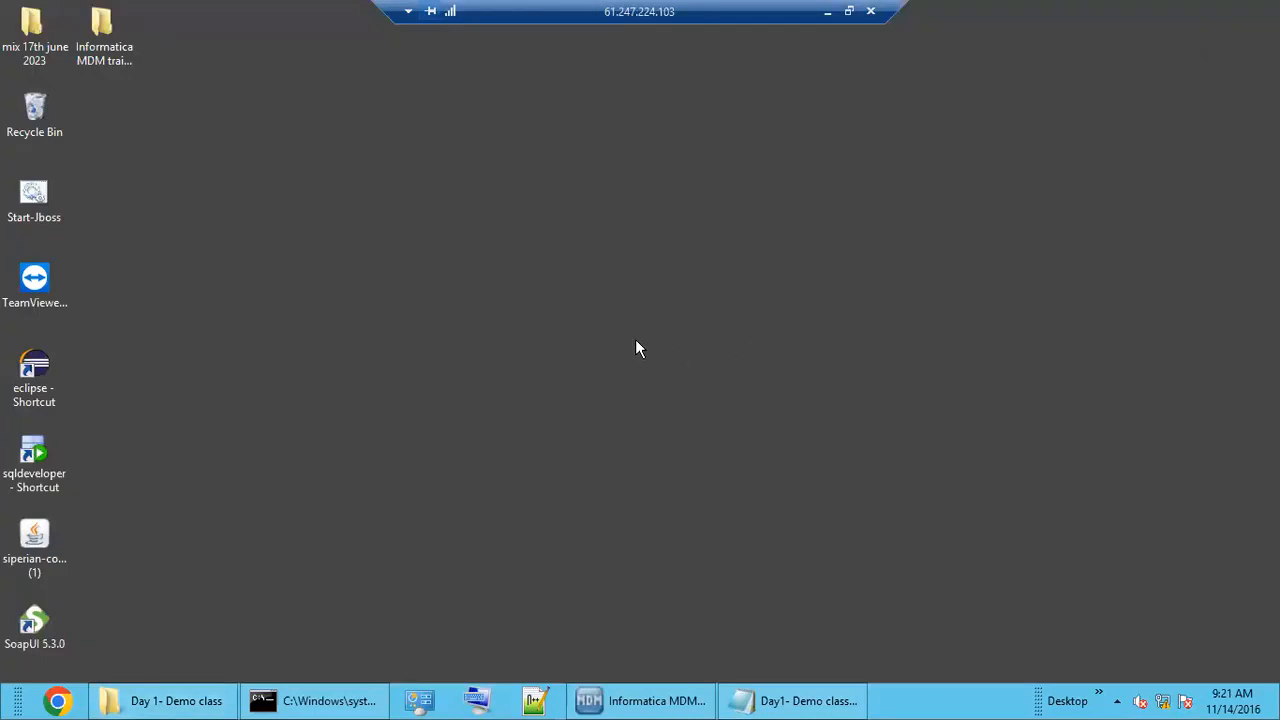
{"action": "right_click", "coordinate": [583, 221]}
{"action": "left_click", "coordinate": [618, 276]}
{"action": "double_click", "coordinate": [40, 456]}
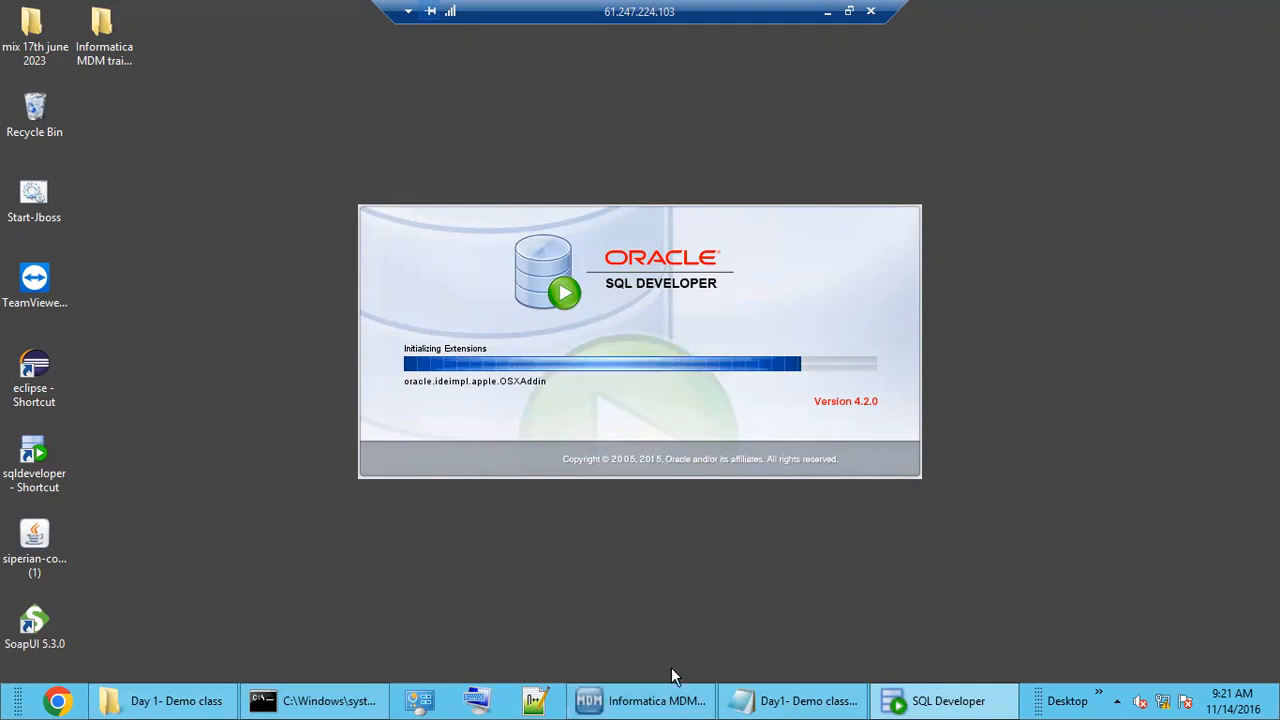
Step: Switch to the Informatica MDM Hub Console, expand Landing Tables in the Schema tool and acquire the write lock
{"action": "left_click", "coordinate": [658, 700]}
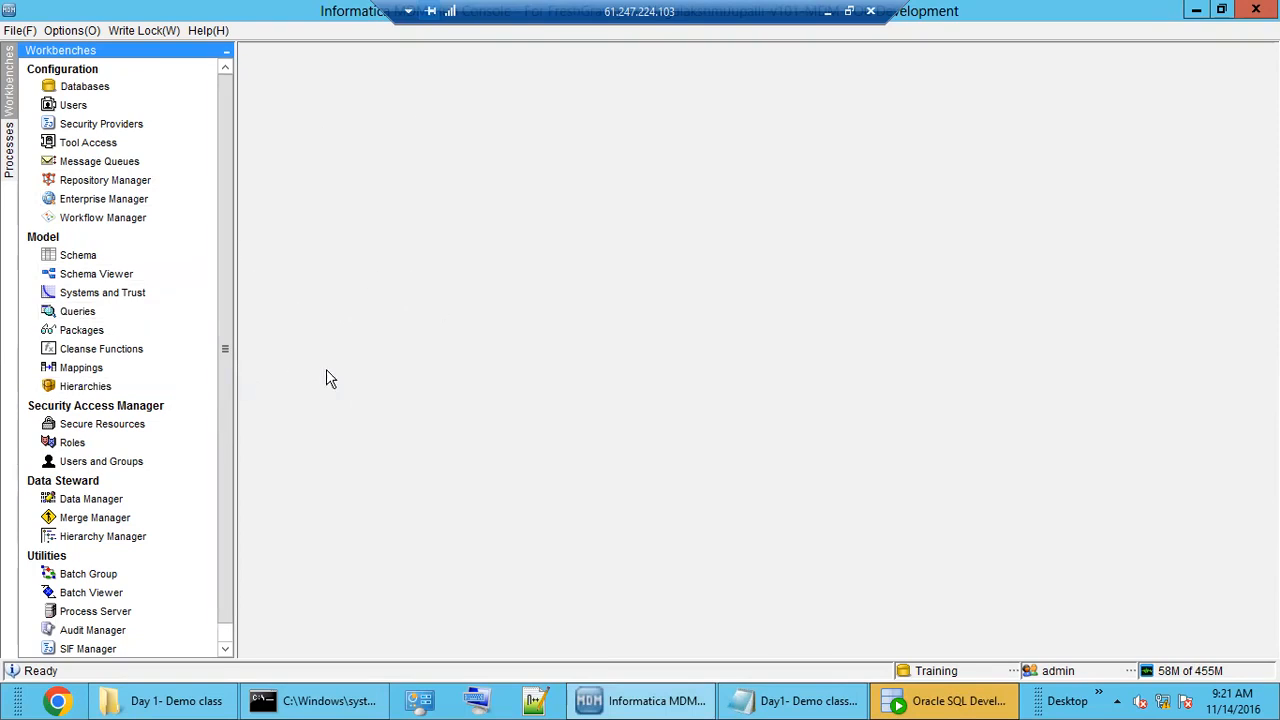
{"action": "left_click", "coordinate": [80, 256]}
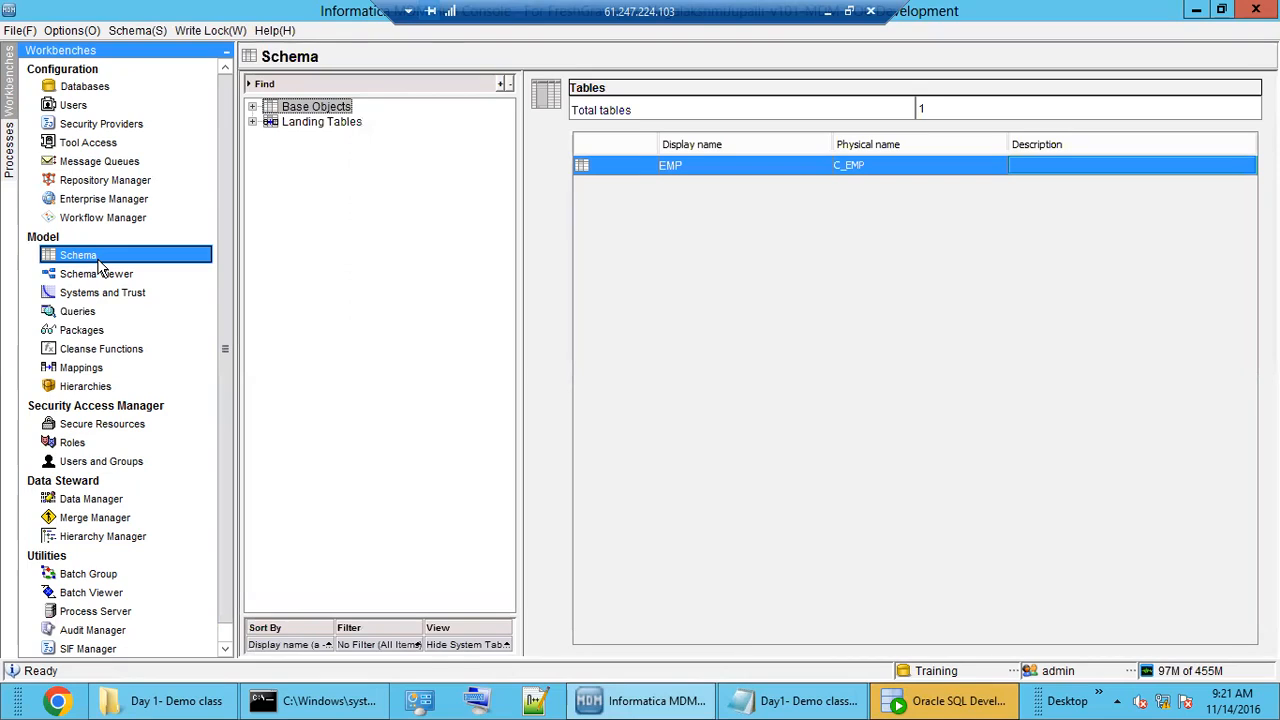
{"action": "left_click", "coordinate": [318, 123]}
{"action": "double_click", "coordinate": [324, 125]}
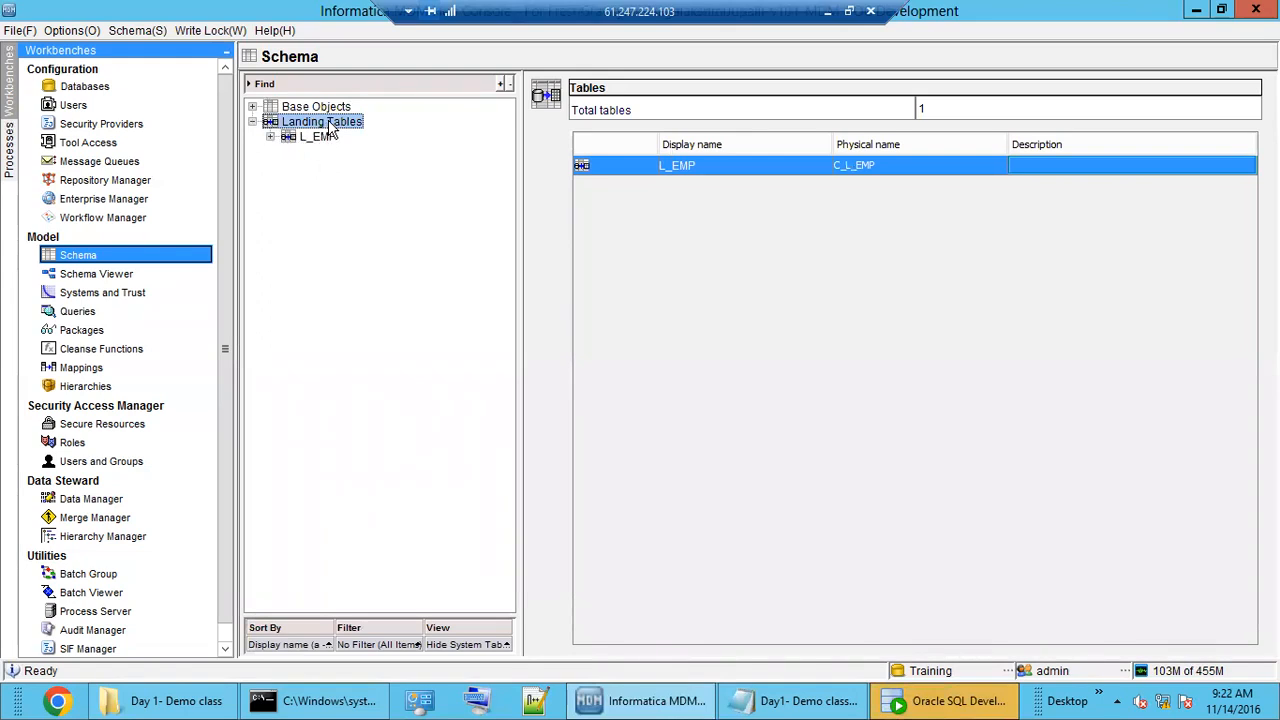
{"action": "left_click", "coordinate": [212, 31]}
{"action": "left_click", "coordinate": [223, 52]}
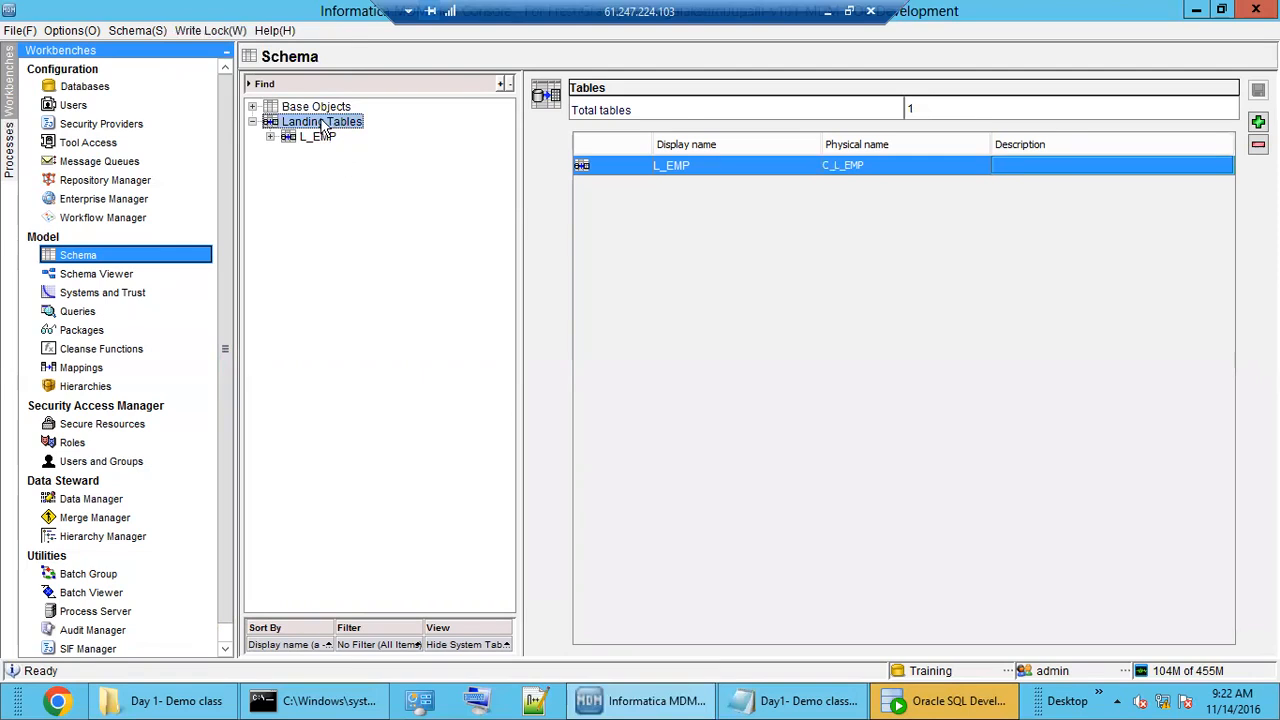
Step: Add a landing table with display name L_CUST and physical name C_L_CUST, keeping the CMX_DATA and CMX_INDX tablespaces
{"action": "right_click", "coordinate": [322, 128]}
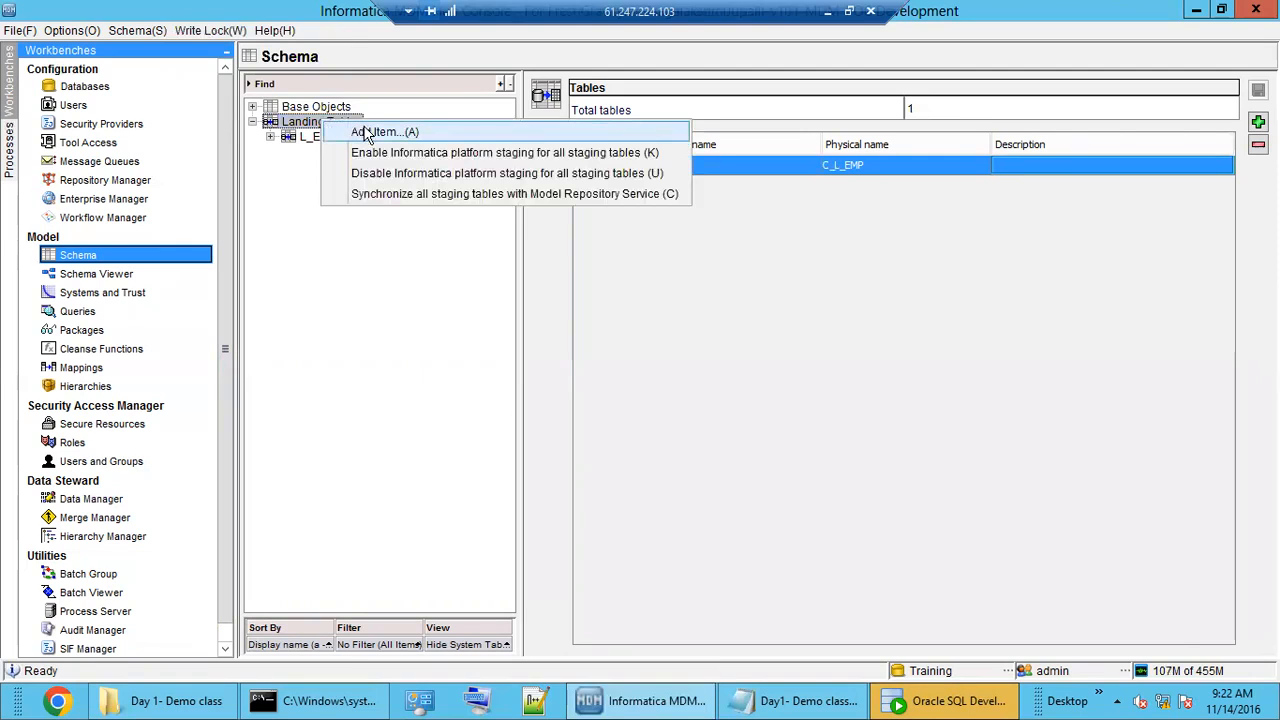
{"action": "left_click", "coordinate": [366, 134]}
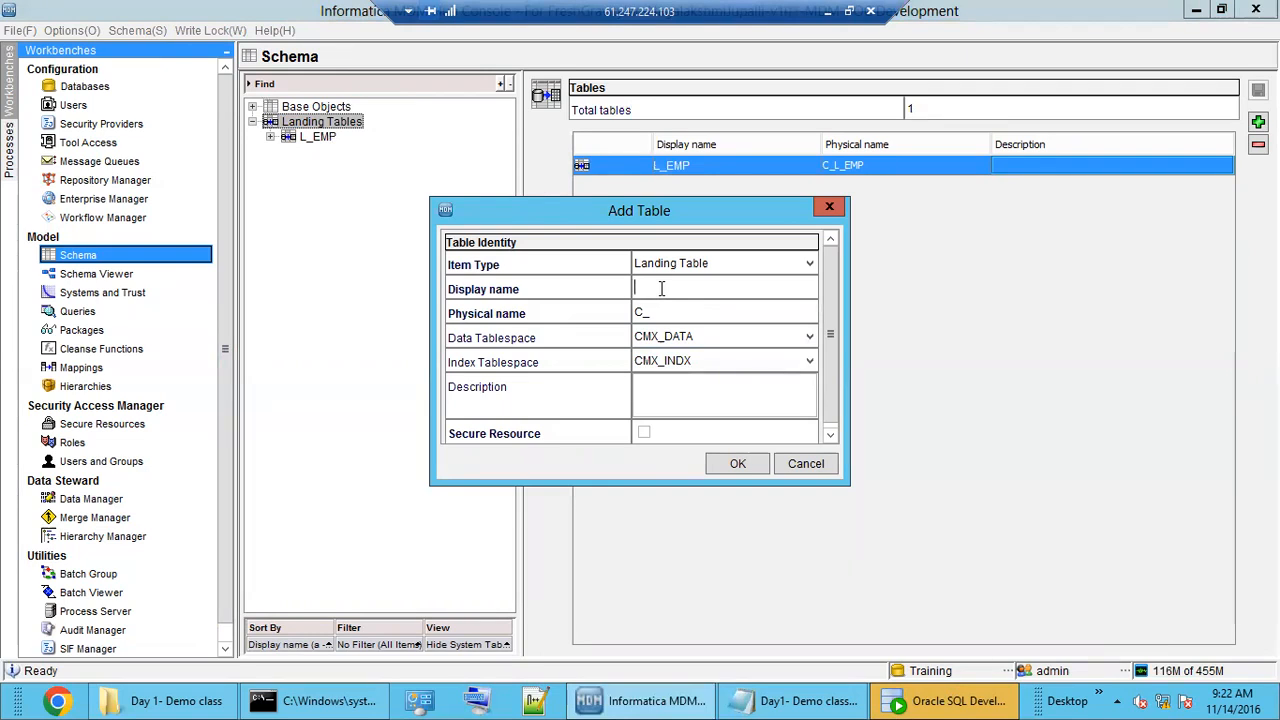
{"action": "type", "text": "L_CUST"}
{"action": "double_click", "coordinate": [662, 311]}
{"action": "left_click", "coordinate": [698, 311]}
{"action": "left_click_drag", "start_coordinate": [646, 312], "coordinate": [632, 312]}
{"action": "left_click", "coordinate": [649, 312]}
{"action": "left_click_drag", "start_coordinate": [649, 312], "coordinate": [634, 312]}
{"action": "key", "text": "End"}
{"action": "double_click", "coordinate": [693, 287]}
{"action": "left_click", "coordinate": [693, 287]}
{"action": "double_click", "coordinate": [632, 288]}
{"action": "left_click", "coordinate": [650, 288]}
{"action": "left_click", "coordinate": [735, 470]}
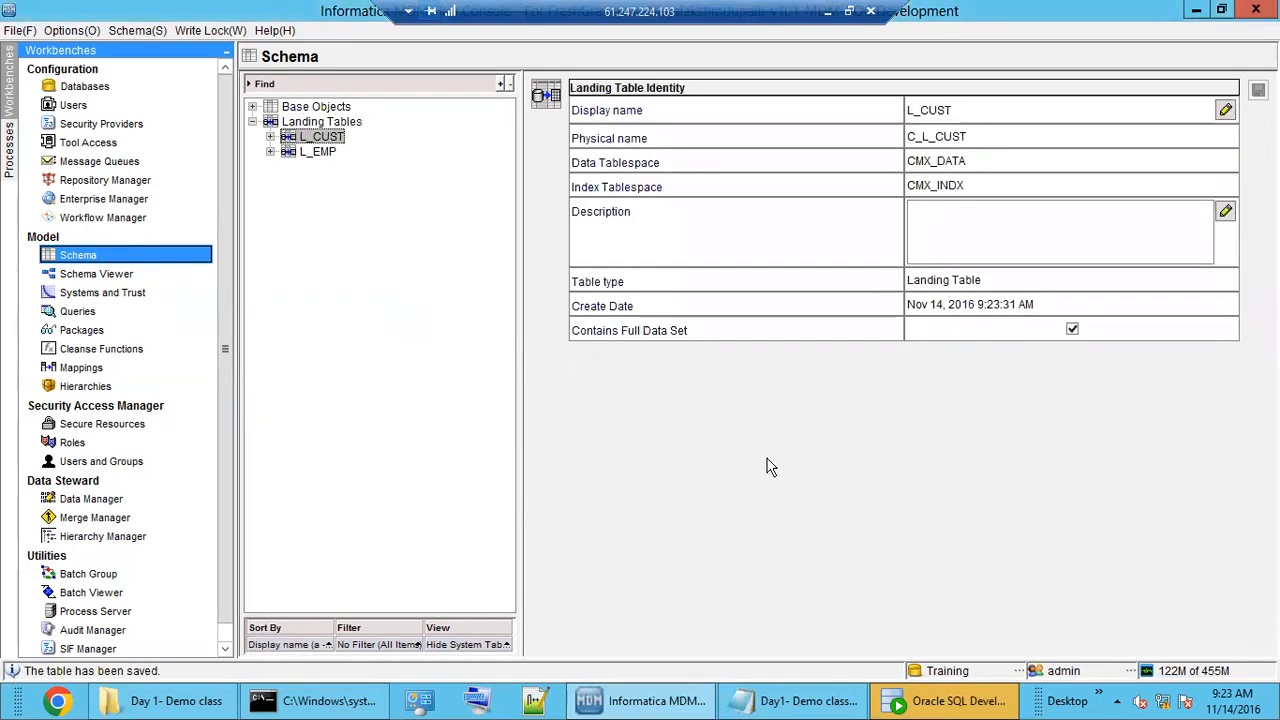
Step: Add a CUST_ID column to the L_CUST landing table and make it non-nullable
{"action": "left_click", "coordinate": [271, 137]}
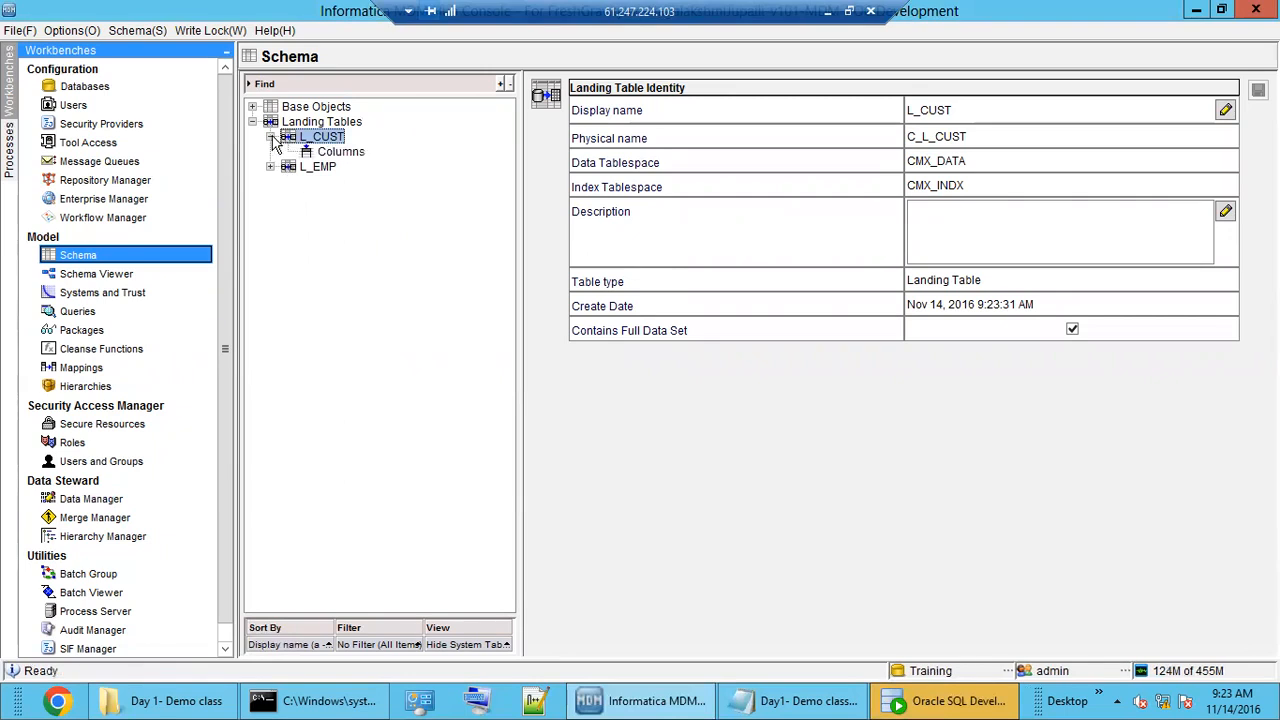
{"action": "left_click", "coordinate": [338, 152]}
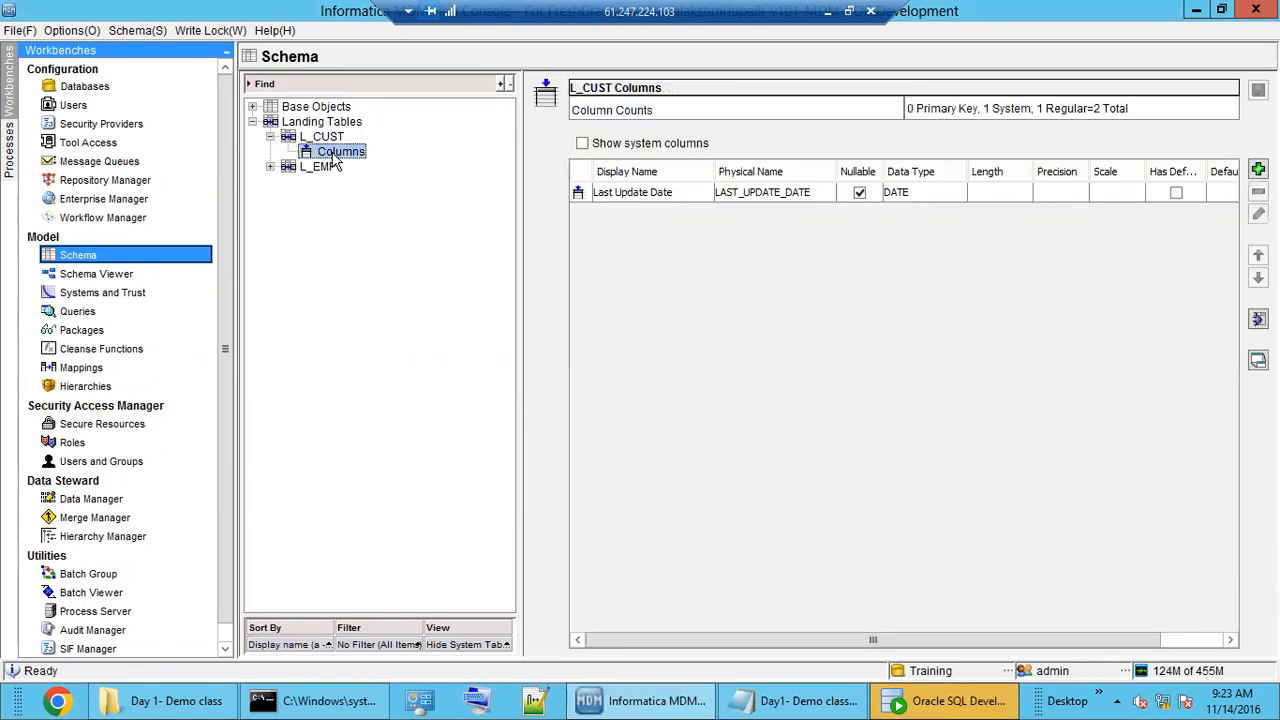
{"action": "left_click", "coordinate": [646, 194]}
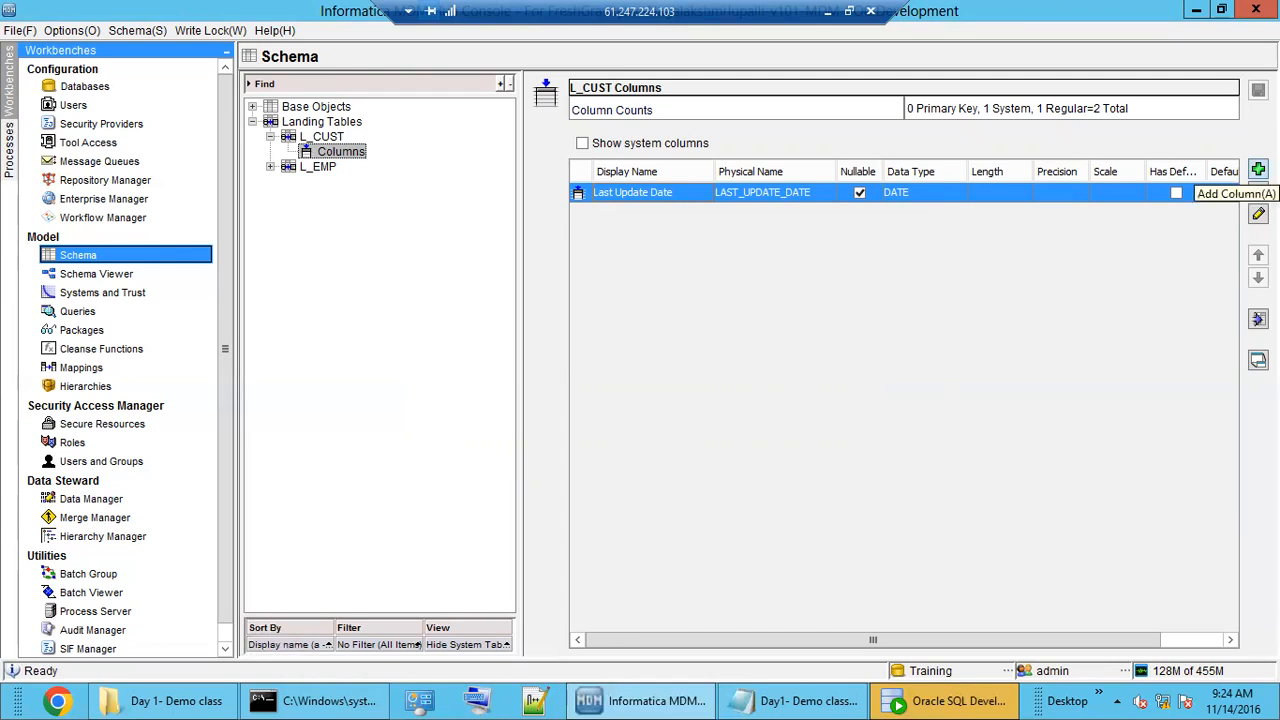
{"action": "left_click", "coordinate": [1258, 169]}
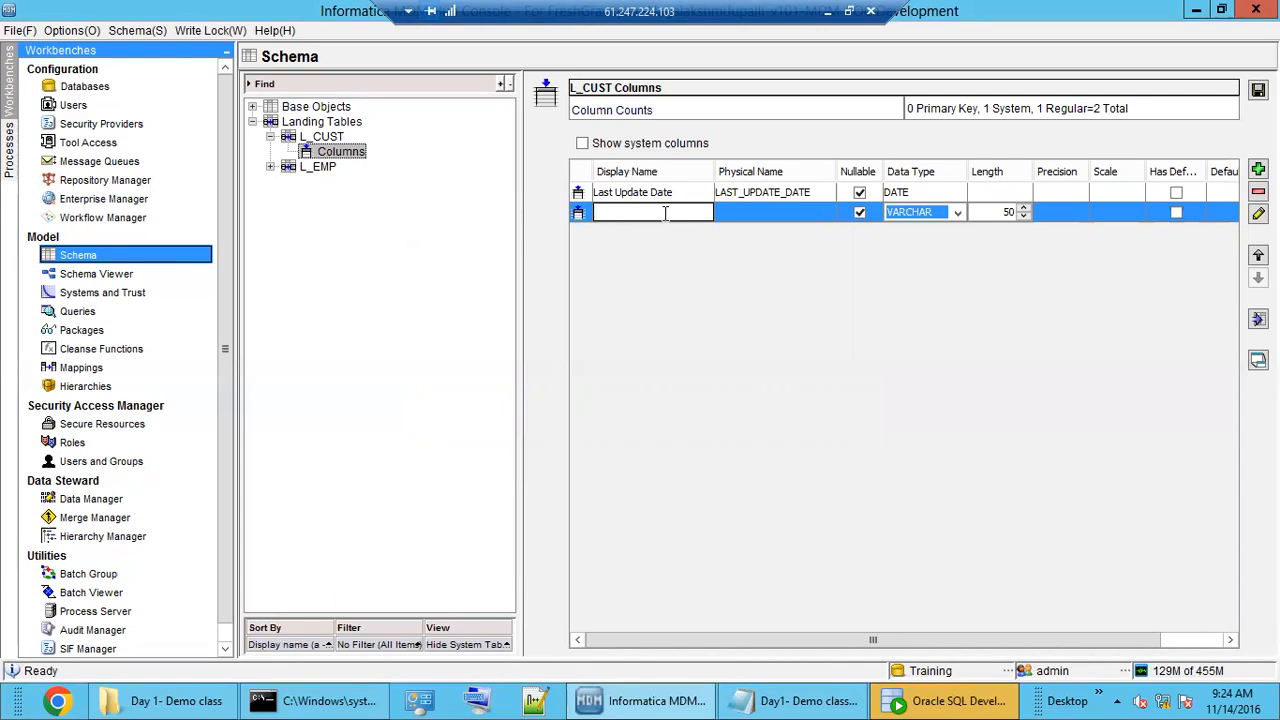
{"action": "type", "text": "CUST_ID"}
{"action": "left_click", "coordinate": [768, 213]}
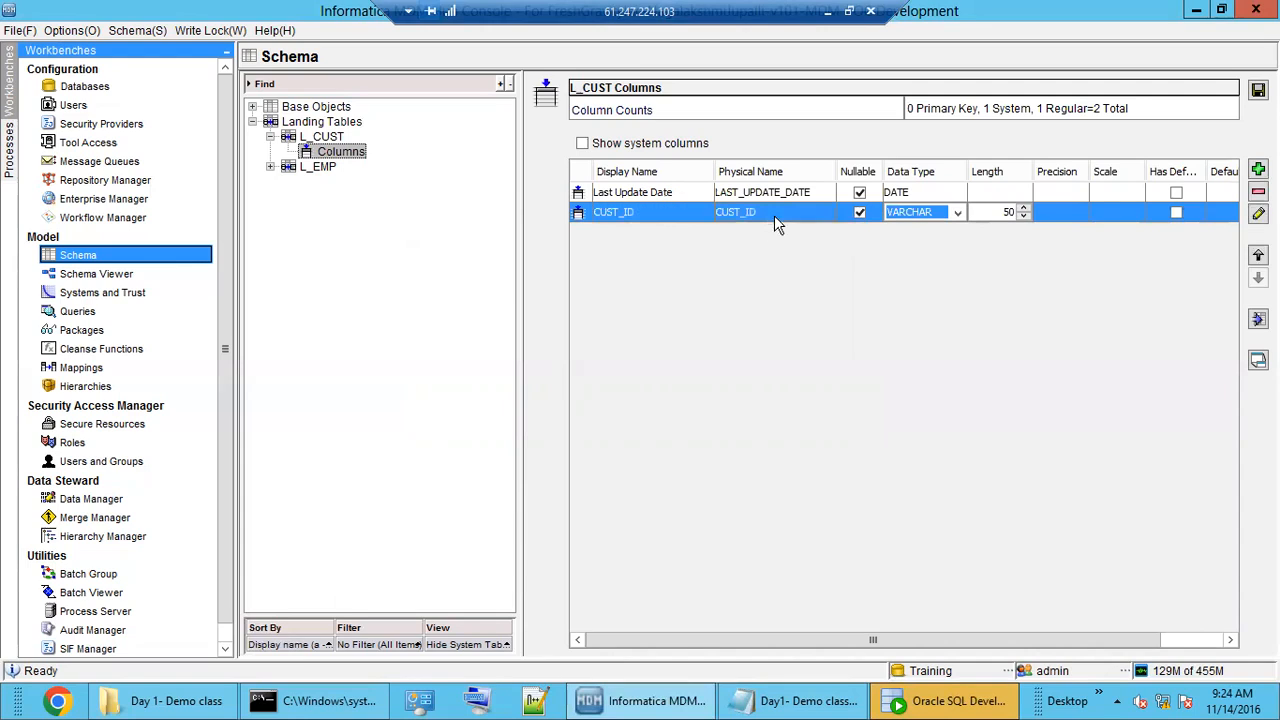
{"action": "left_click", "coordinate": [862, 212]}
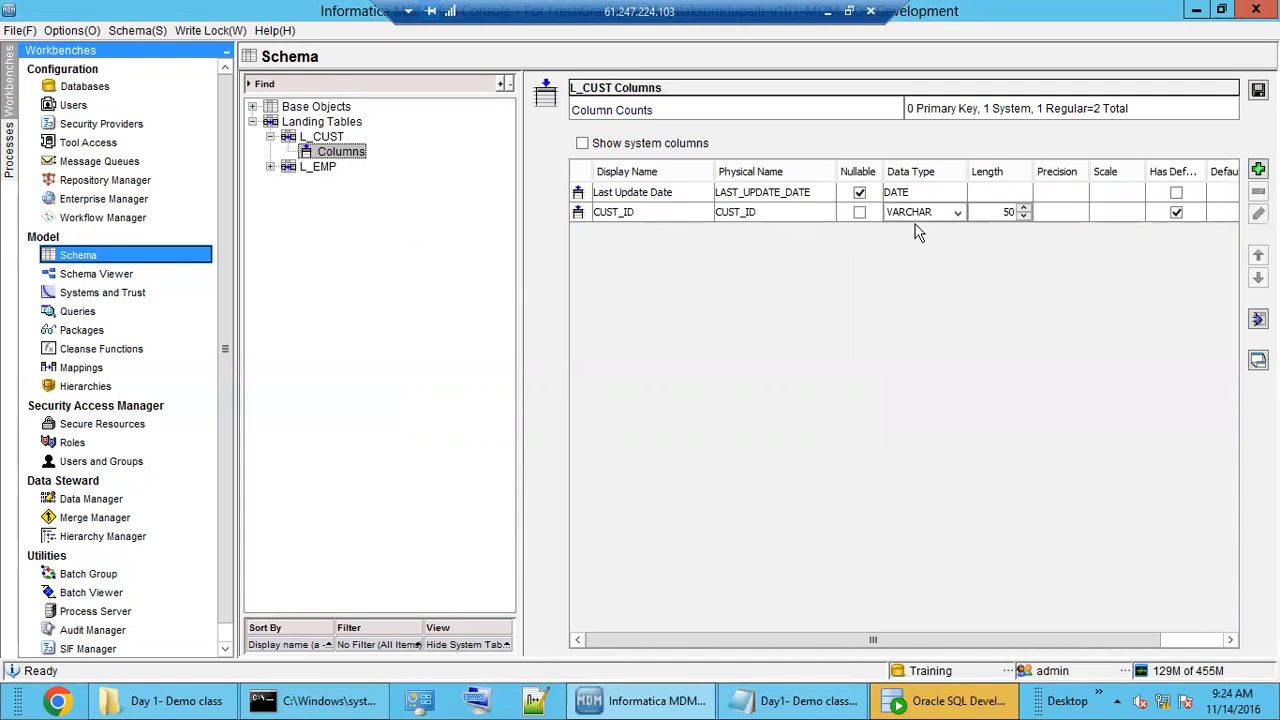
Step: Try to set the CUST_ID column's data type to NUMBER, and read the details of the resulting error
{"action": "left_click", "coordinate": [942, 214]}
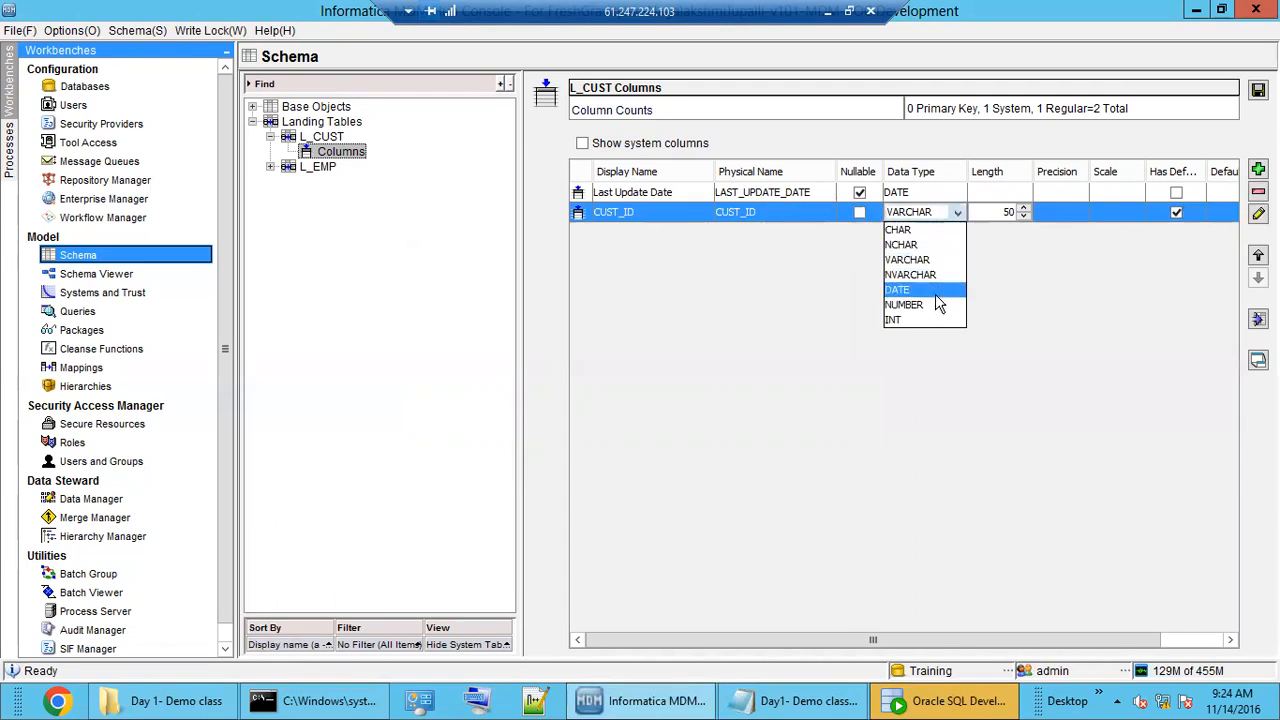
{"action": "left_click", "coordinate": [935, 304]}
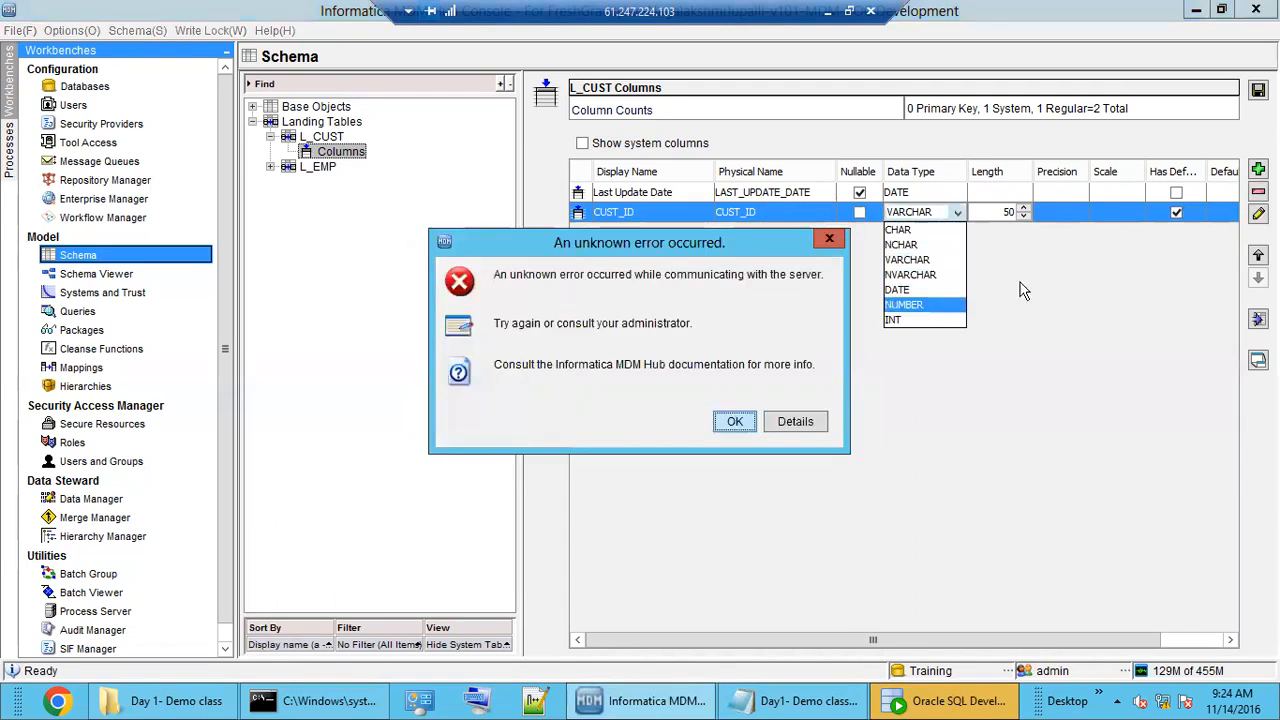
{"action": "left_click", "coordinate": [796, 421]}
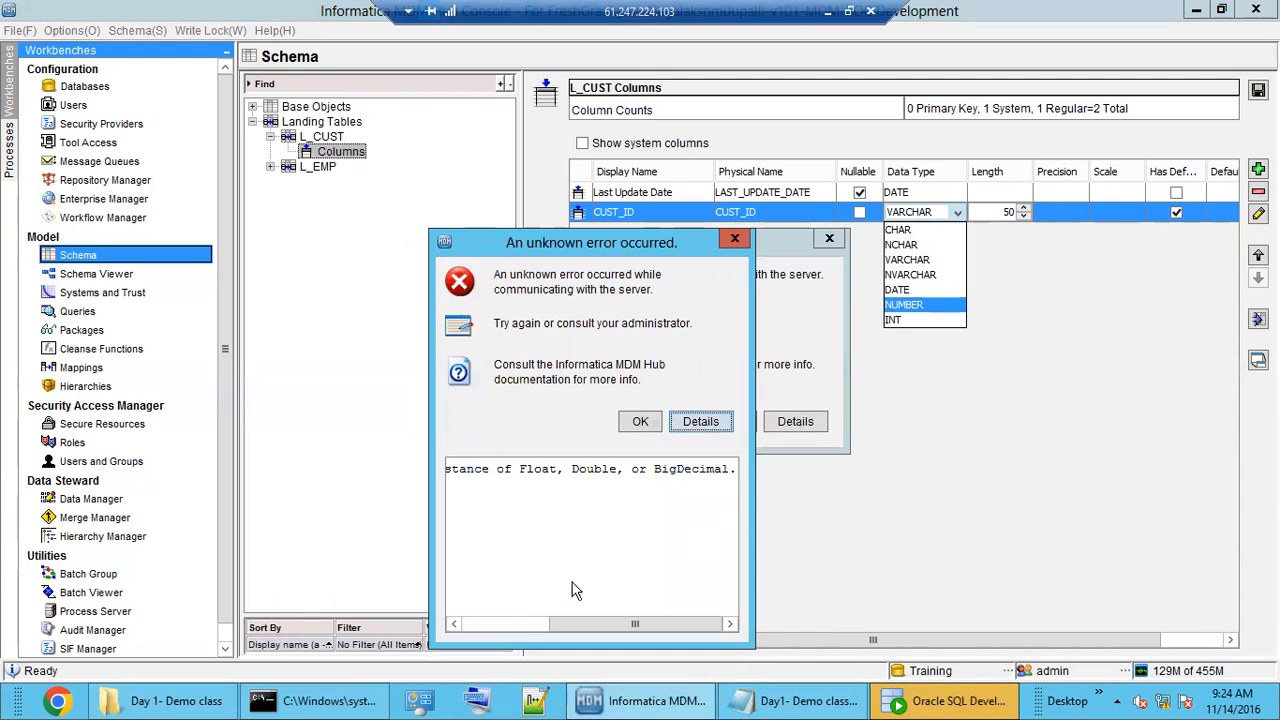
{"action": "left_click_drag", "start_coordinate": [605, 622], "coordinate": [505, 651]}
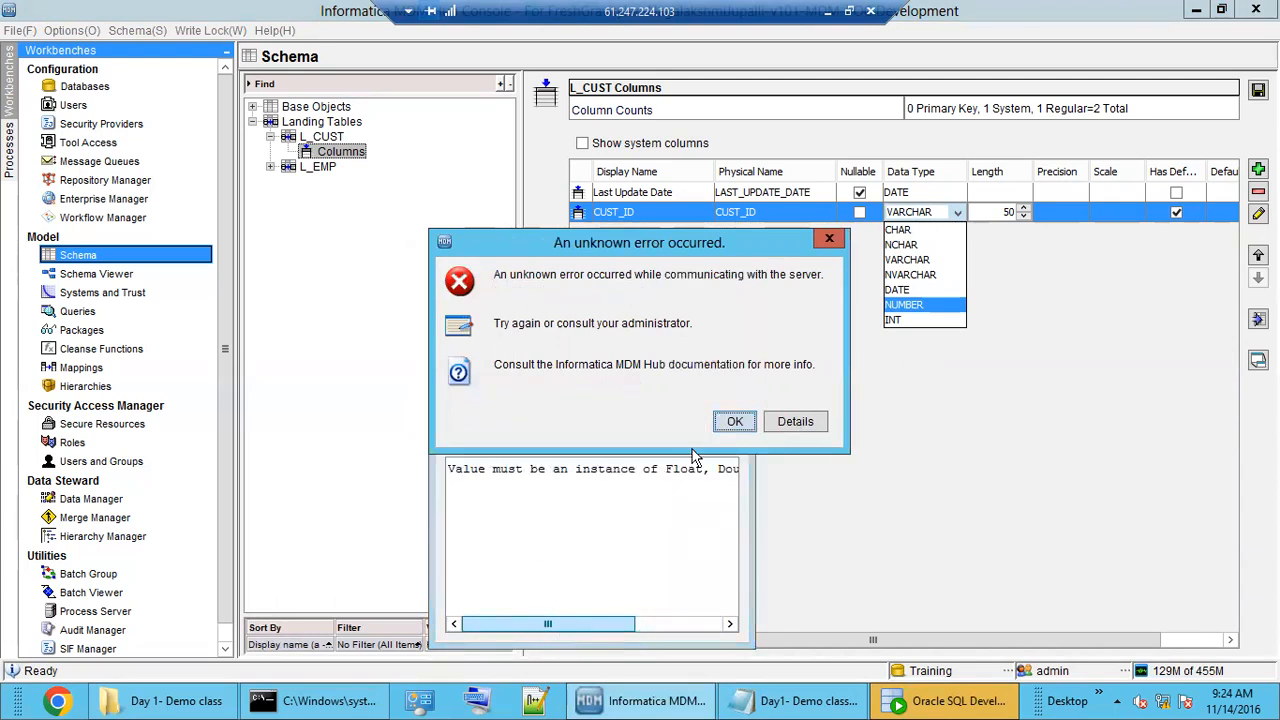
{"action": "left_click", "coordinate": [721, 428]}
{"action": "left_click", "coordinate": [639, 421]}
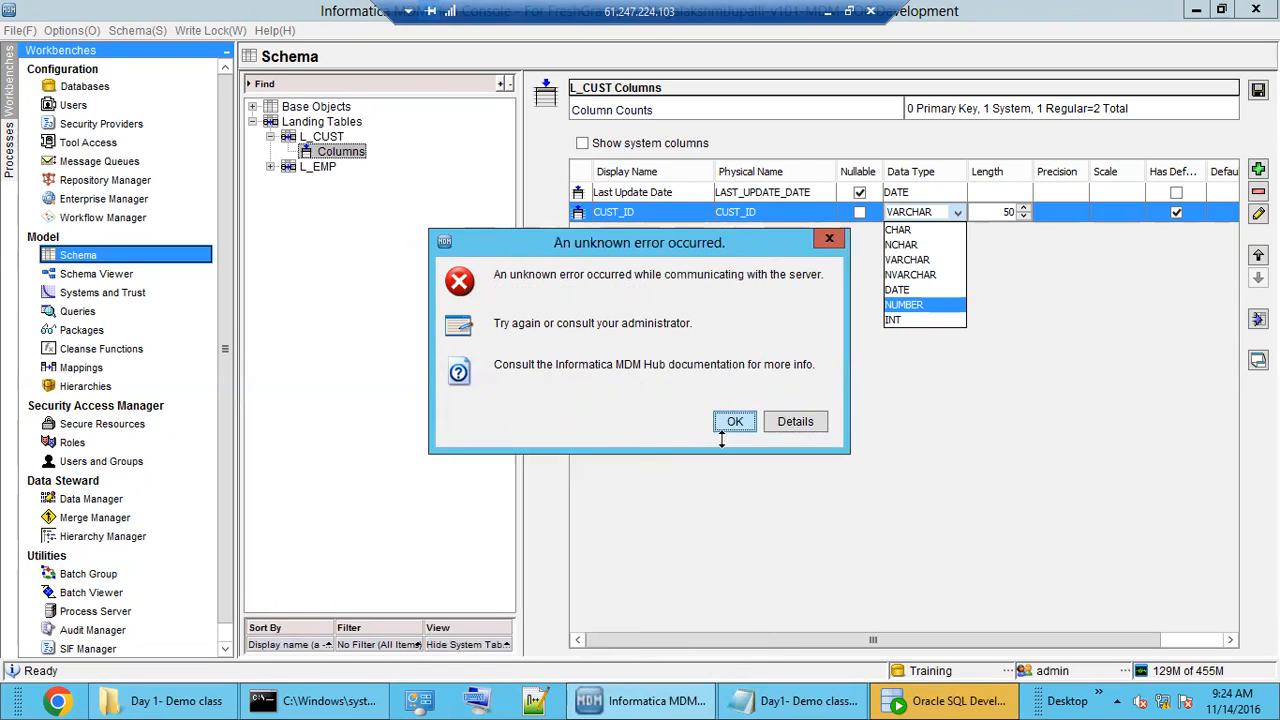
Step: Reopen the error details, review the full message and dismiss all remaining error dialogs
{"action": "left_click", "coordinate": [830, 242]}
{"action": "left_click", "coordinate": [745, 422]}
{"action": "left_click", "coordinate": [800, 421]}
{"action": "left_click_drag", "start_coordinate": [594, 622], "coordinate": [497, 639]}
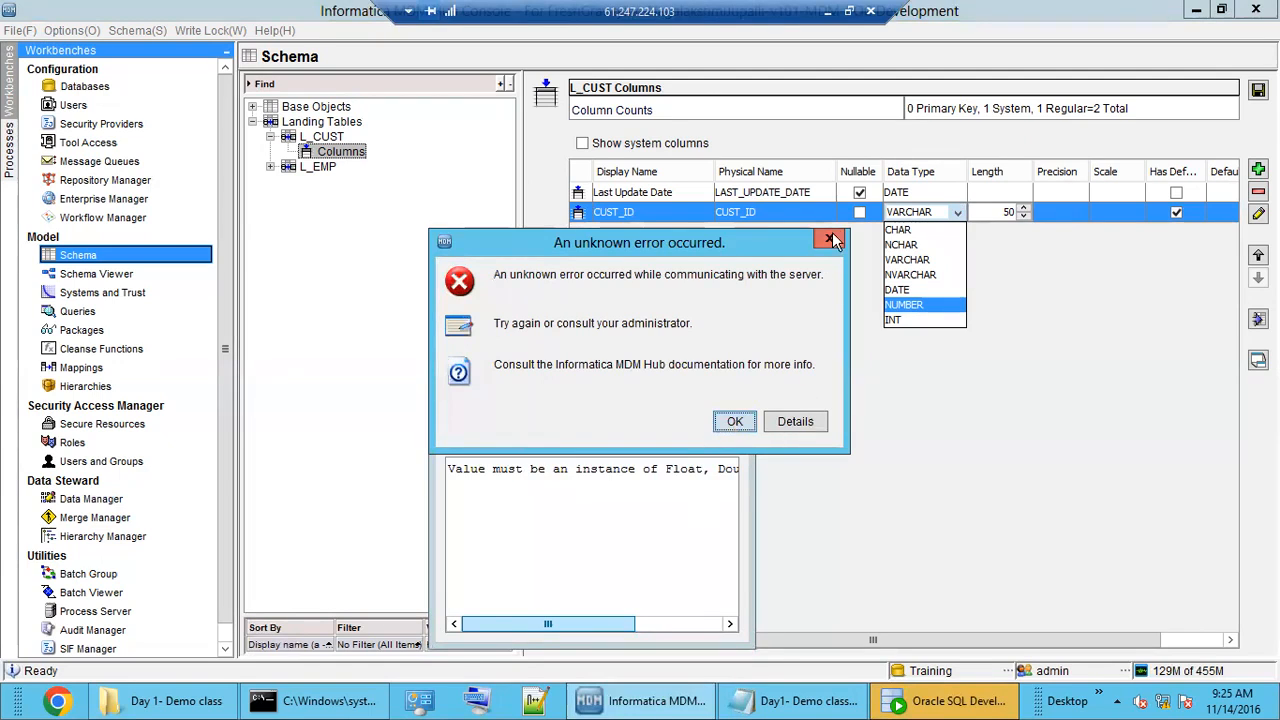
{"action": "left_click", "coordinate": [735, 426]}
{"action": "left_click", "coordinate": [645, 428]}
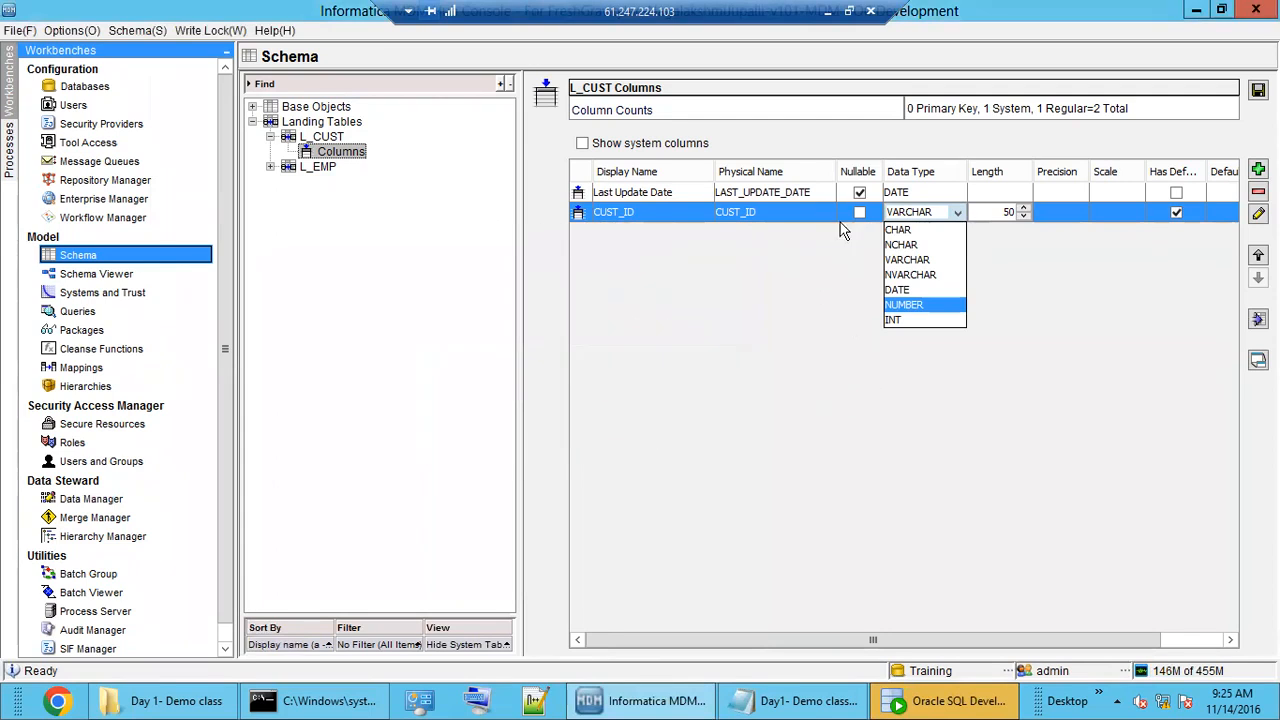
{"action": "left_click", "coordinate": [740, 422]}
{"action": "left_click", "coordinate": [741, 426]}
Step: Make the CUST_ID column nullable and set its data type to INT
{"action": "left_click", "coordinate": [859, 212]}
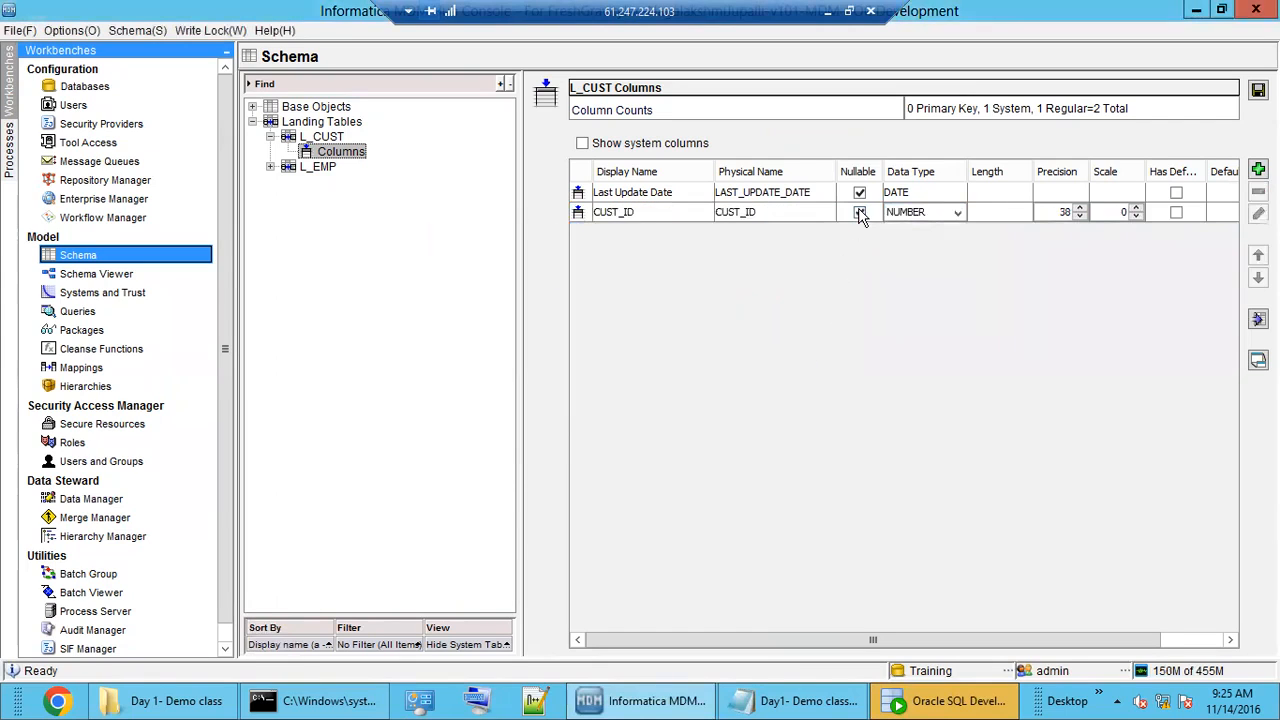
{"action": "left_click", "coordinate": [952, 213]}
{"action": "left_click", "coordinate": [920, 330]}
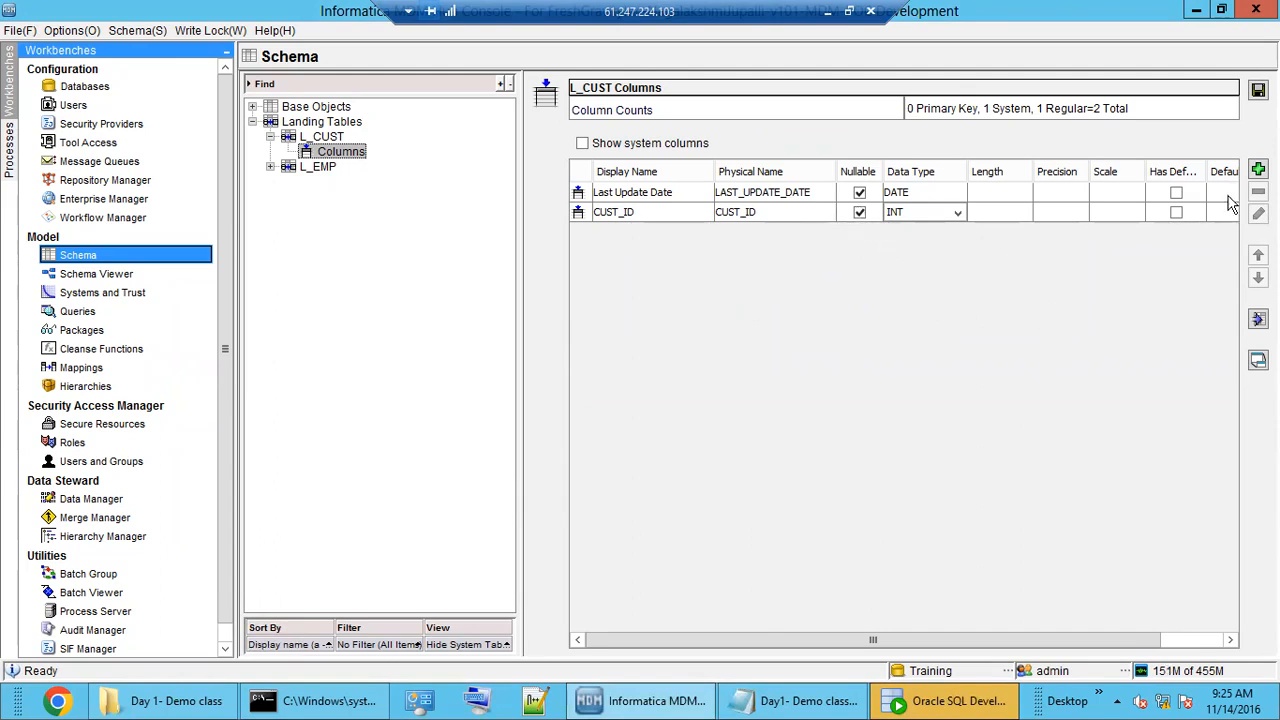
Step: Add CUST_NAME and ADDRESS columns to the L_CUST landing table, save the table and review its columns
{"action": "left_click", "coordinate": [1258, 170]}
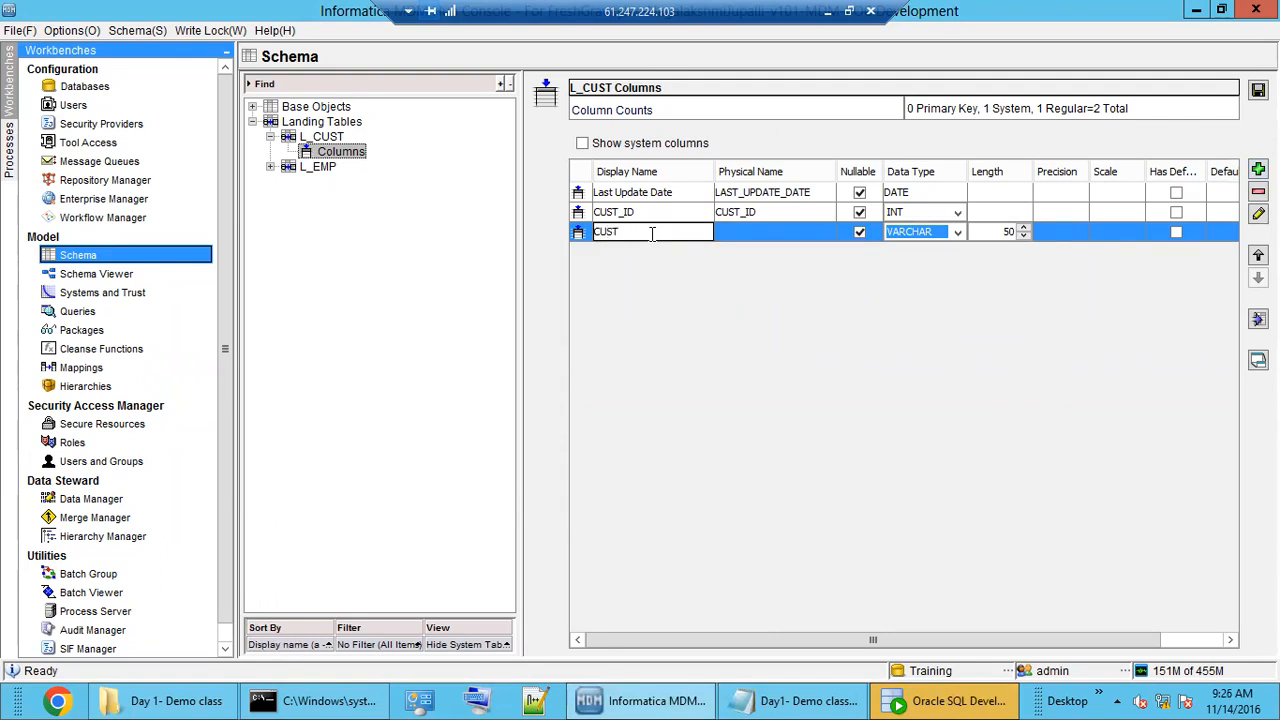
{"action": "type", "text": "CUST_NAME"}
{"action": "key", "text": "Return"}
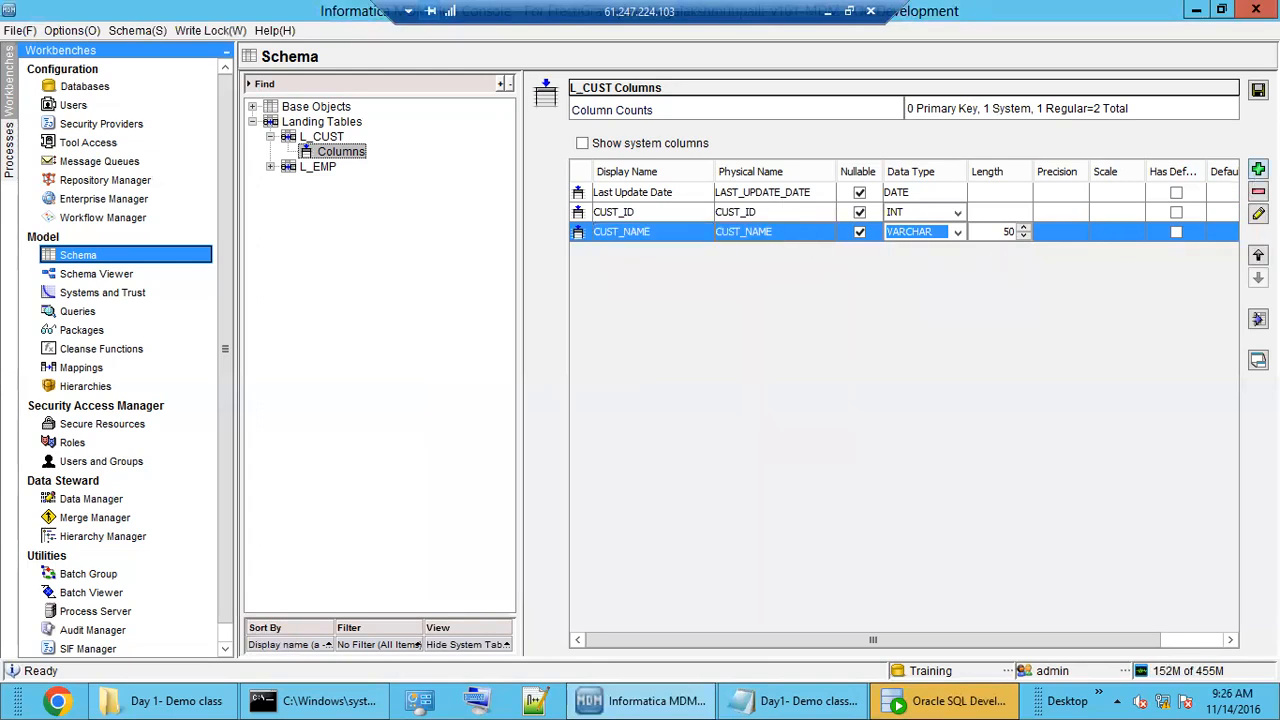
{"action": "left_click", "coordinate": [1258, 170]}
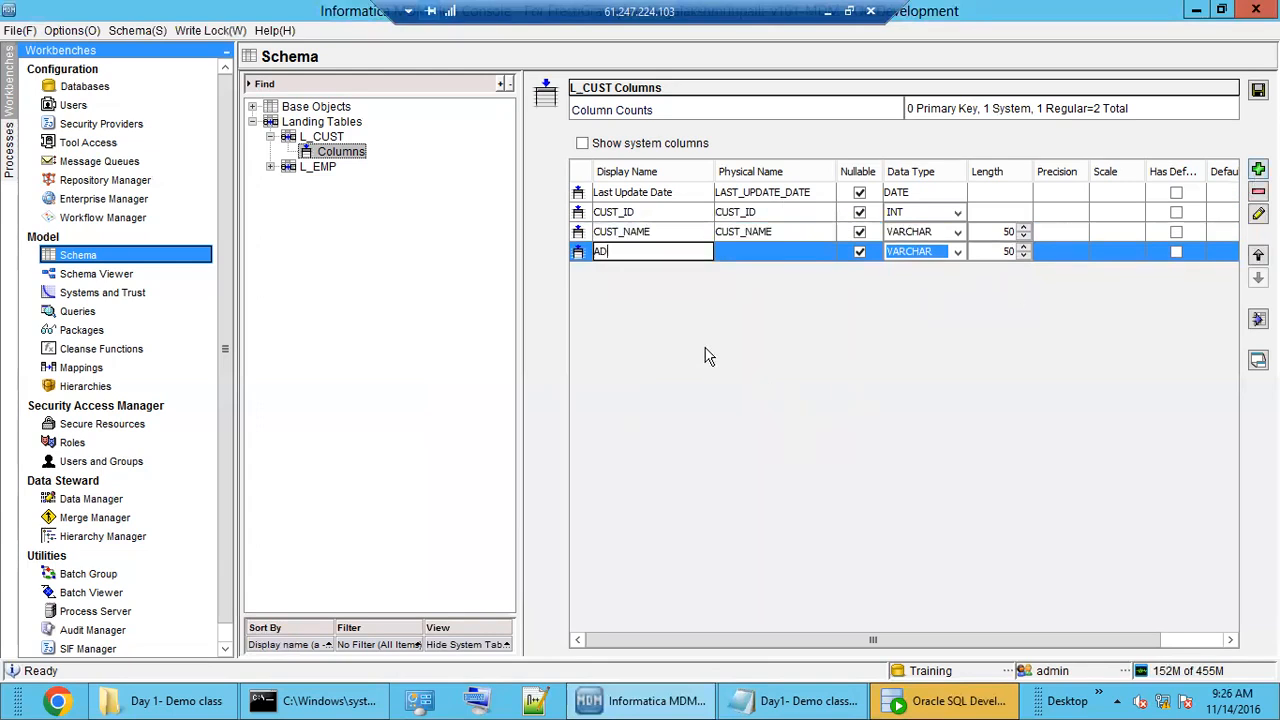
{"action": "type", "text": "ADDRESS"}
{"action": "left_click", "coordinate": [791, 251]}
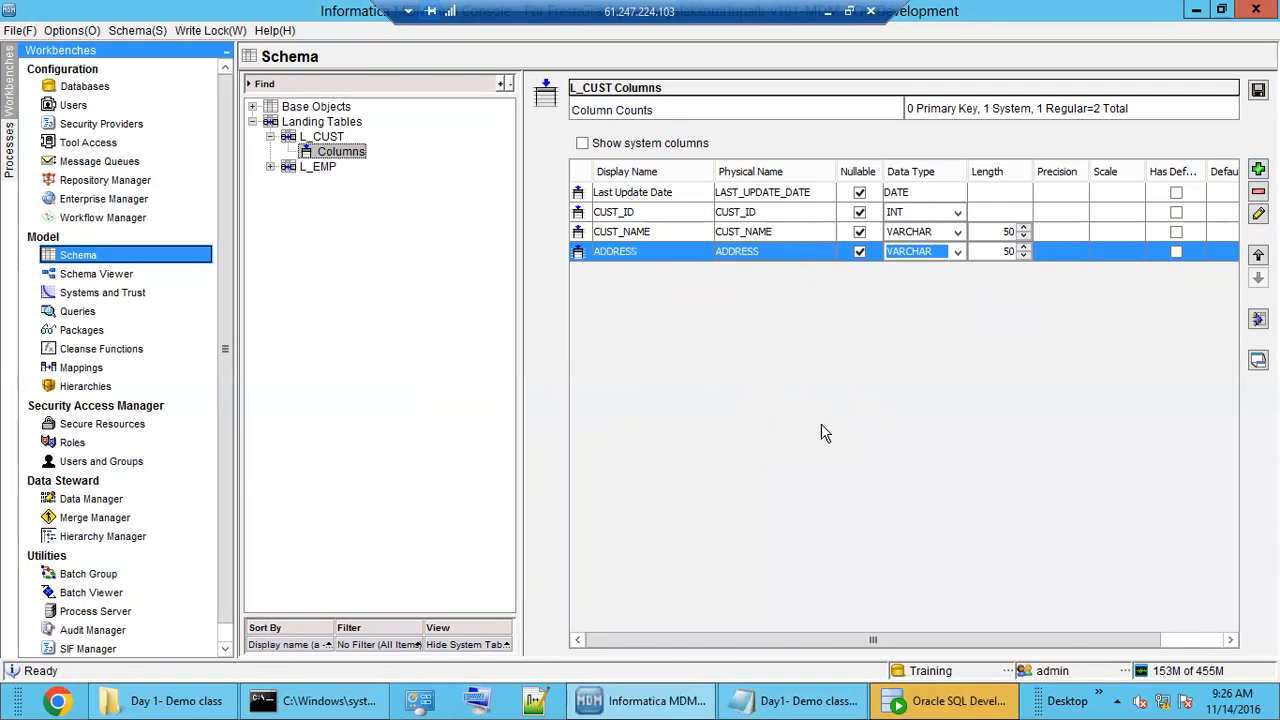
{"action": "left_click", "coordinate": [1258, 92]}
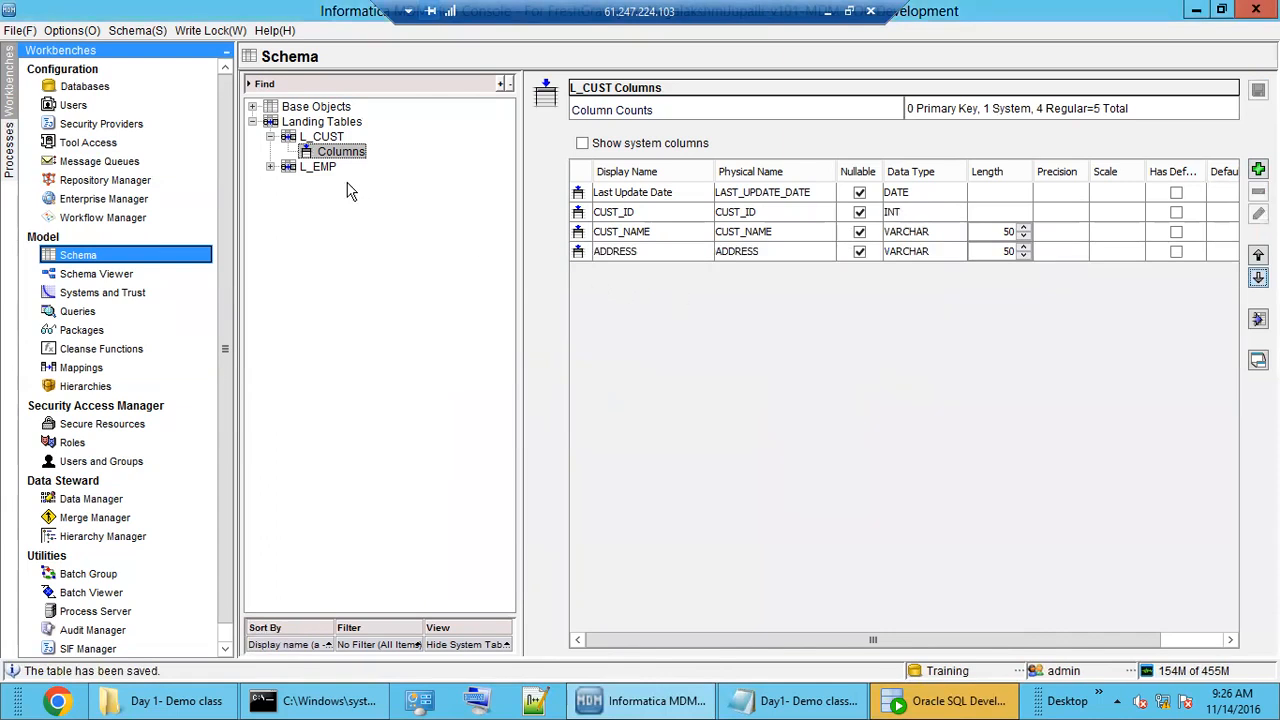
{"action": "left_click", "coordinate": [322, 137]}
{"action": "left_click", "coordinate": [338, 153]}
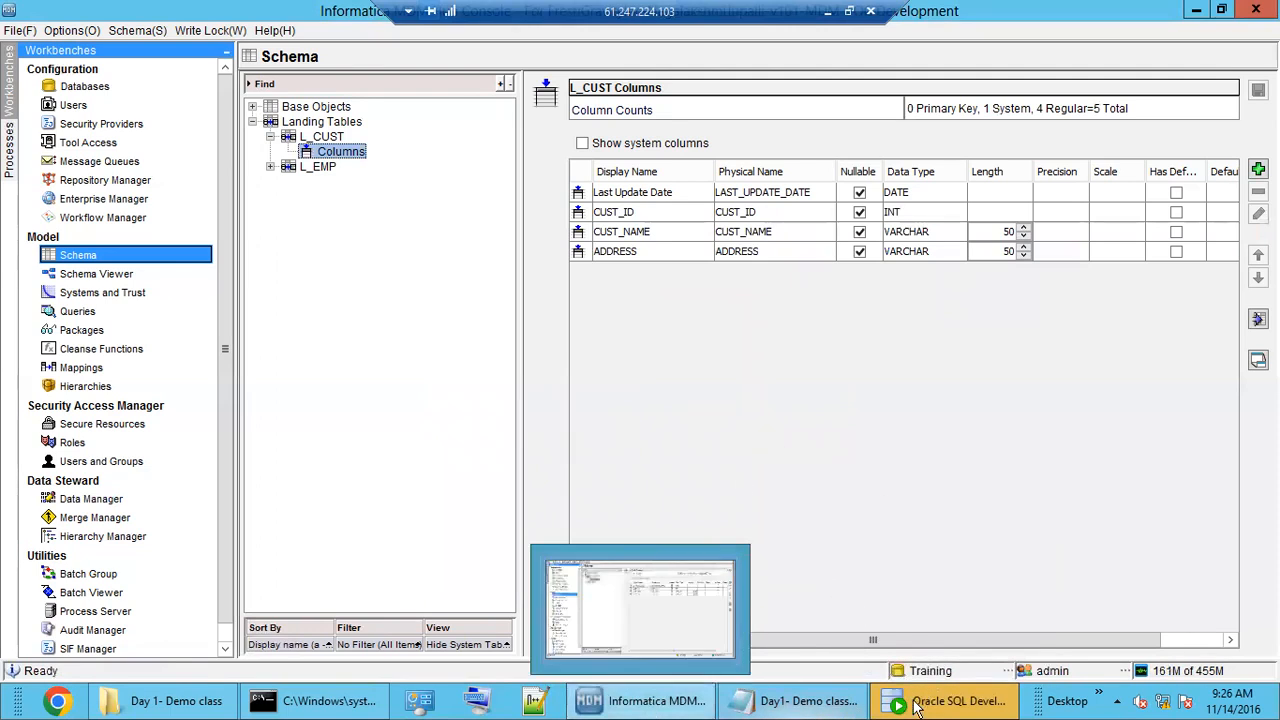
Step: Switch to Oracle SQL Developer and open the Training database connection
{"action": "left_click", "coordinate": [945, 701]}
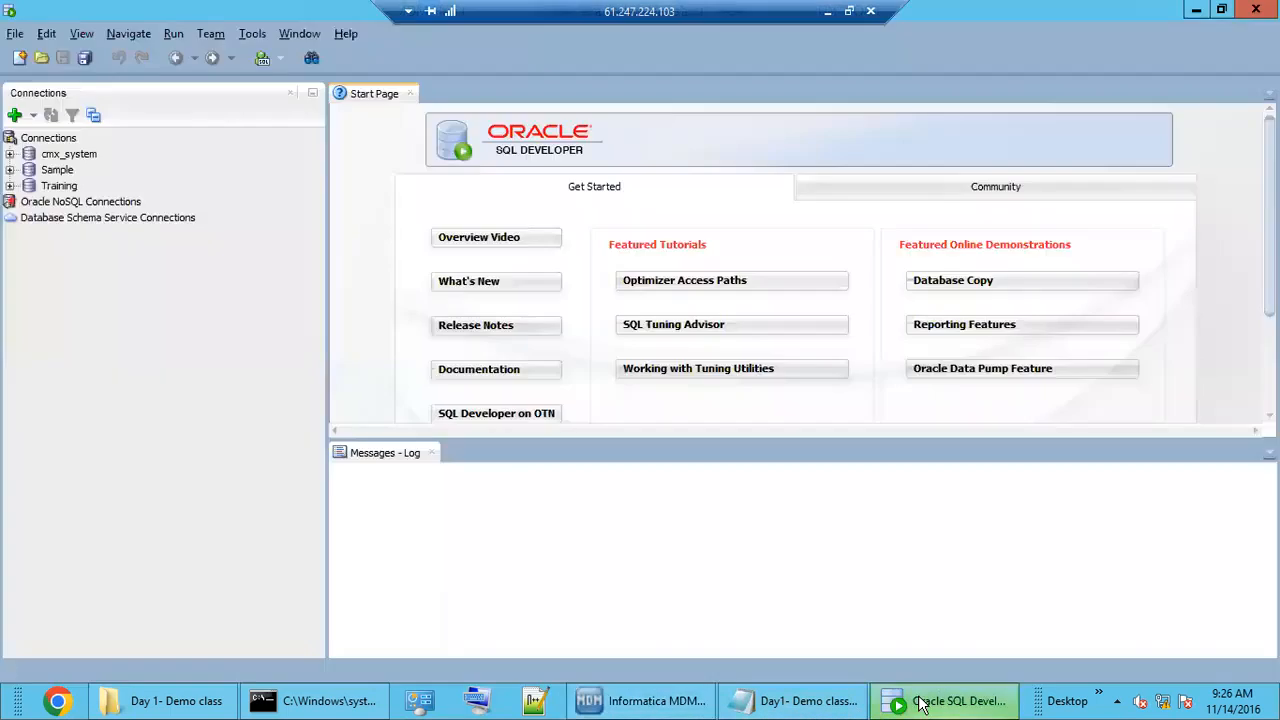
{"action": "double_click", "coordinate": [55, 186]}
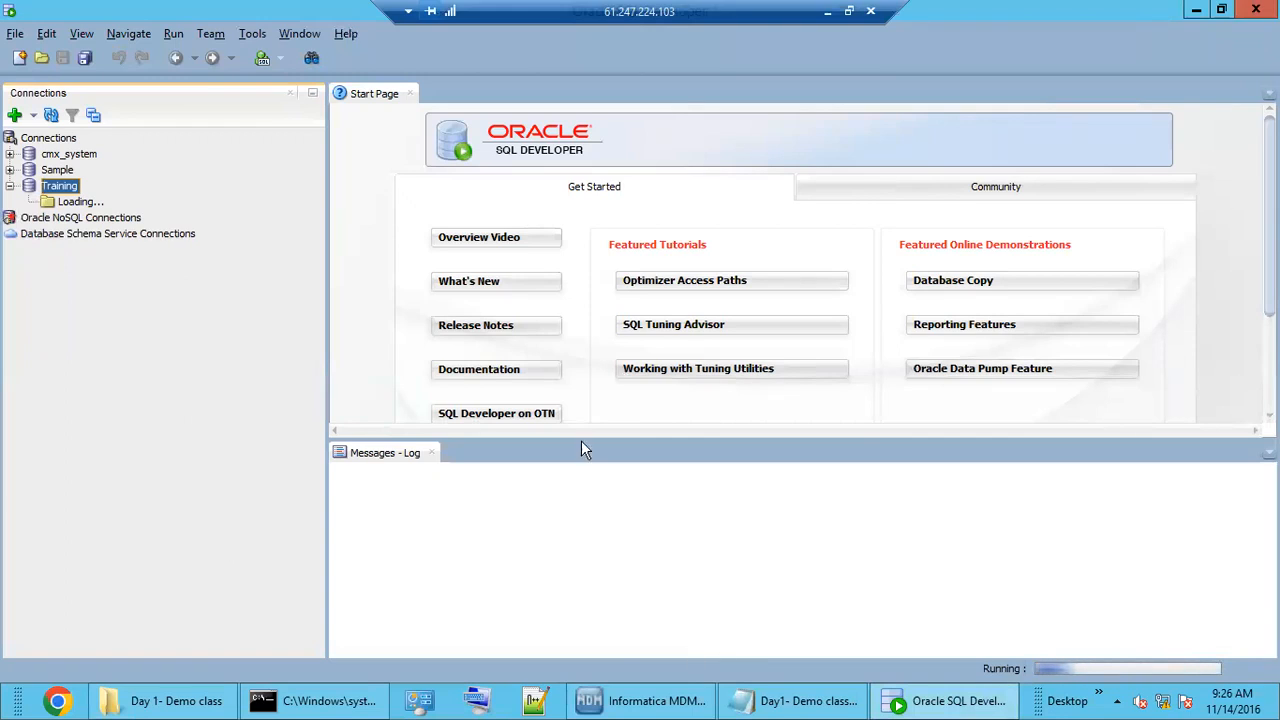
{"action": "mouse_move", "coordinate": [670, 705]}
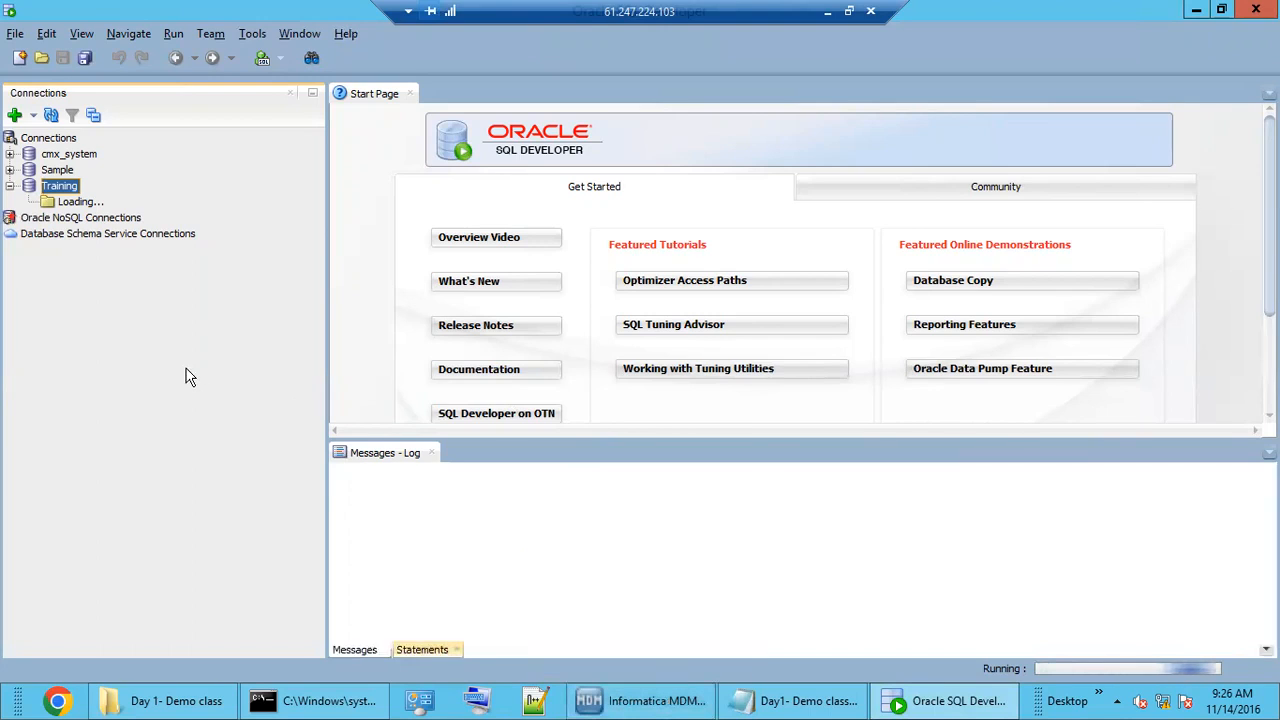
{"action": "left_click", "coordinate": [622, 705]}
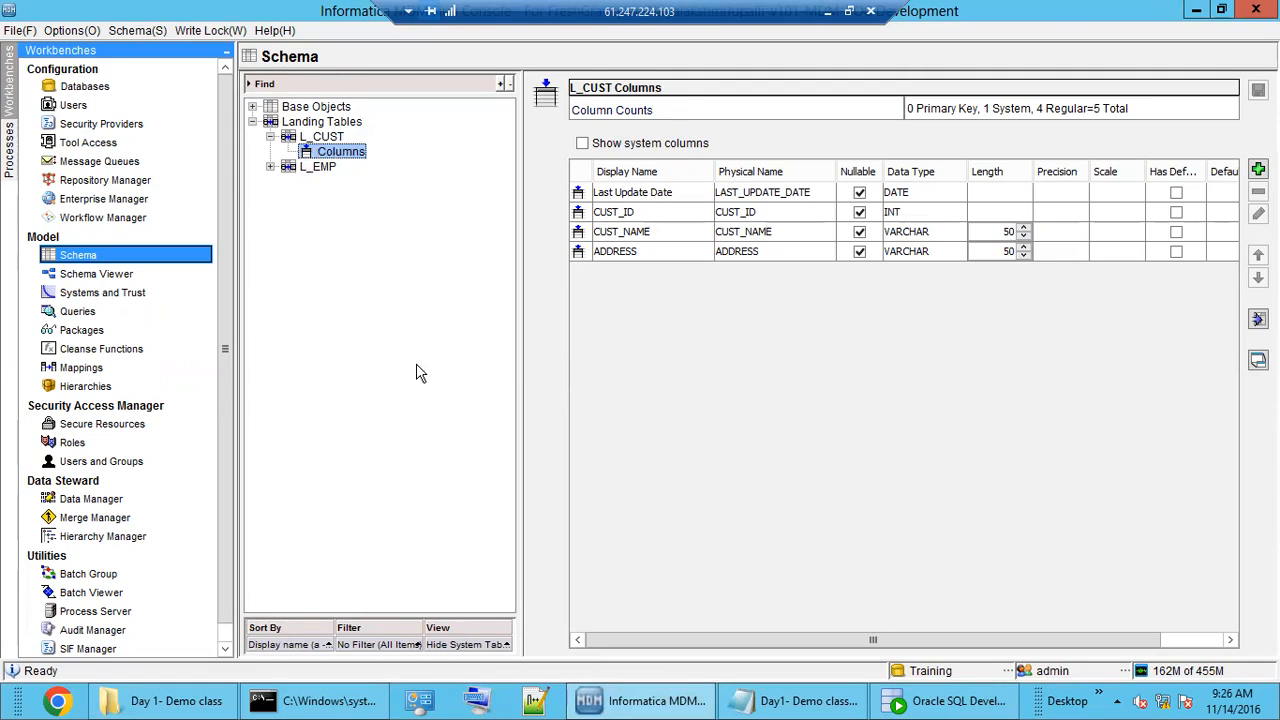
{"action": "left_click", "coordinate": [882, 704]}
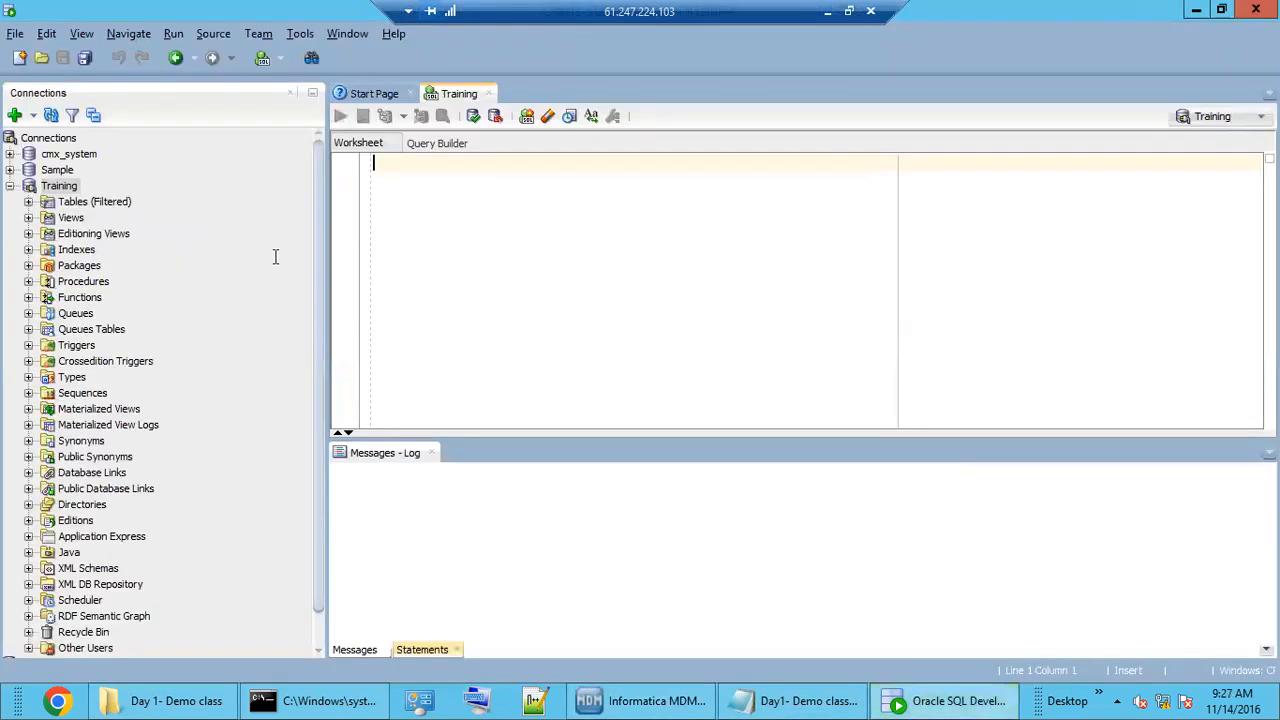
Step: Expand the Training connection's tables and open C_L_CUST to check its column definitions and data
{"action": "left_click", "coordinate": [28, 201]}
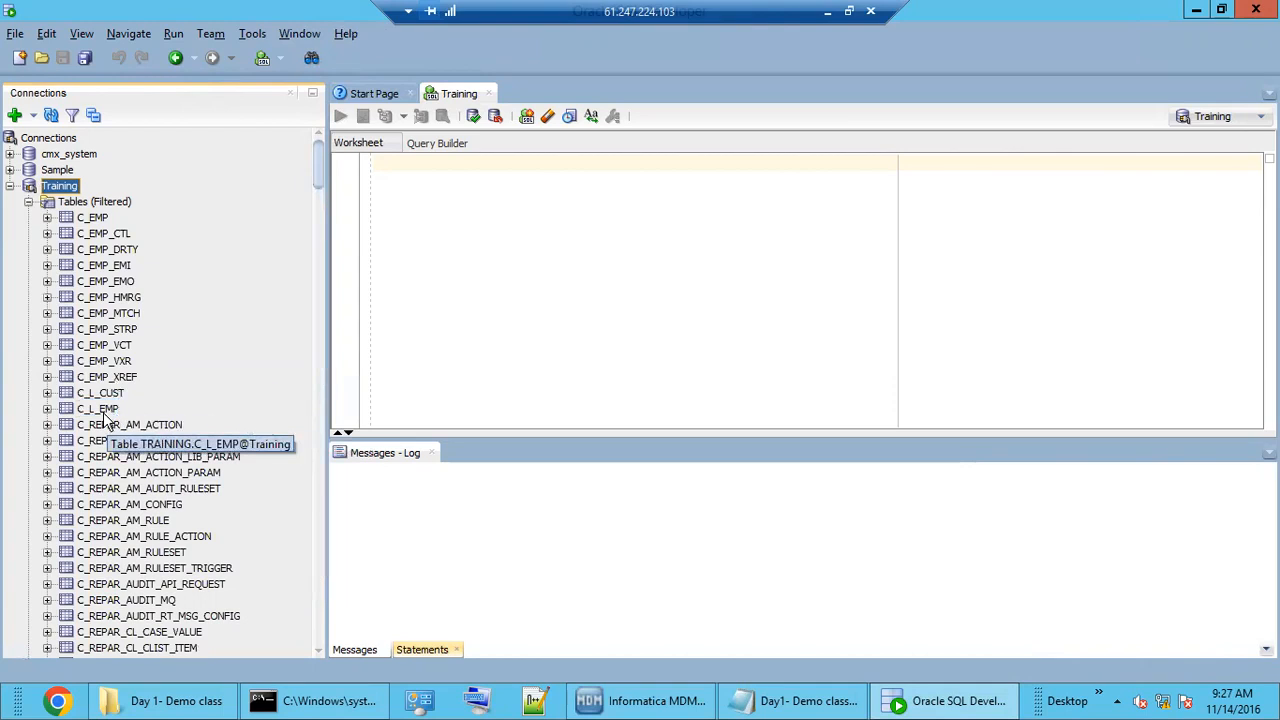
{"action": "left_click", "coordinate": [103, 395]}
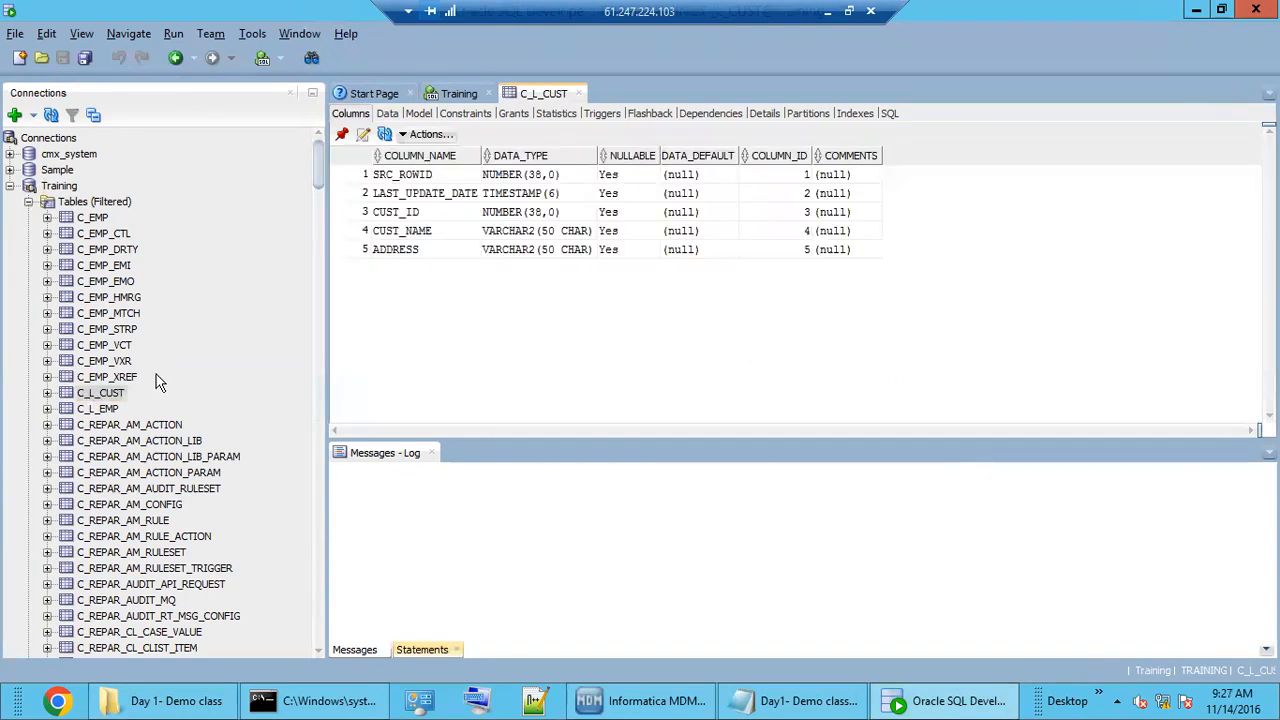
{"action": "left_click", "coordinate": [389, 115]}
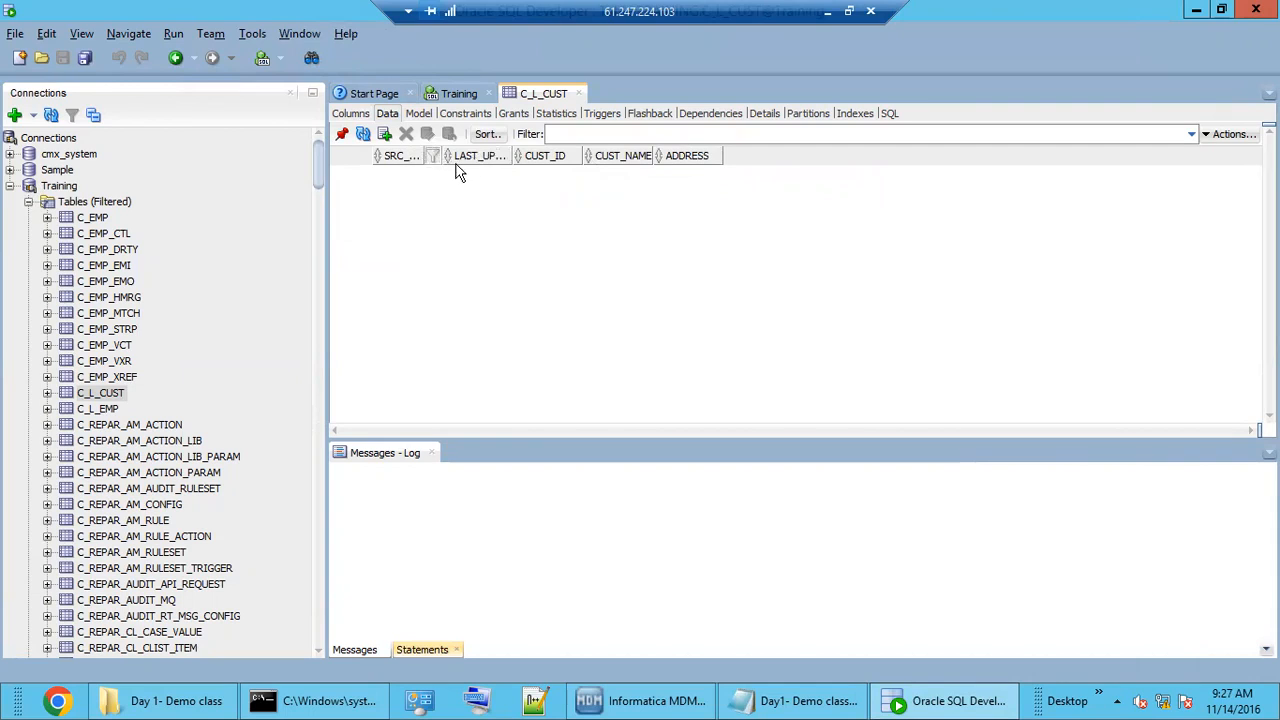
Step: Insert a first row into C_L_CUST with the customer's ID and name and the address DELHI
{"action": "left_click", "coordinate": [385, 137]}
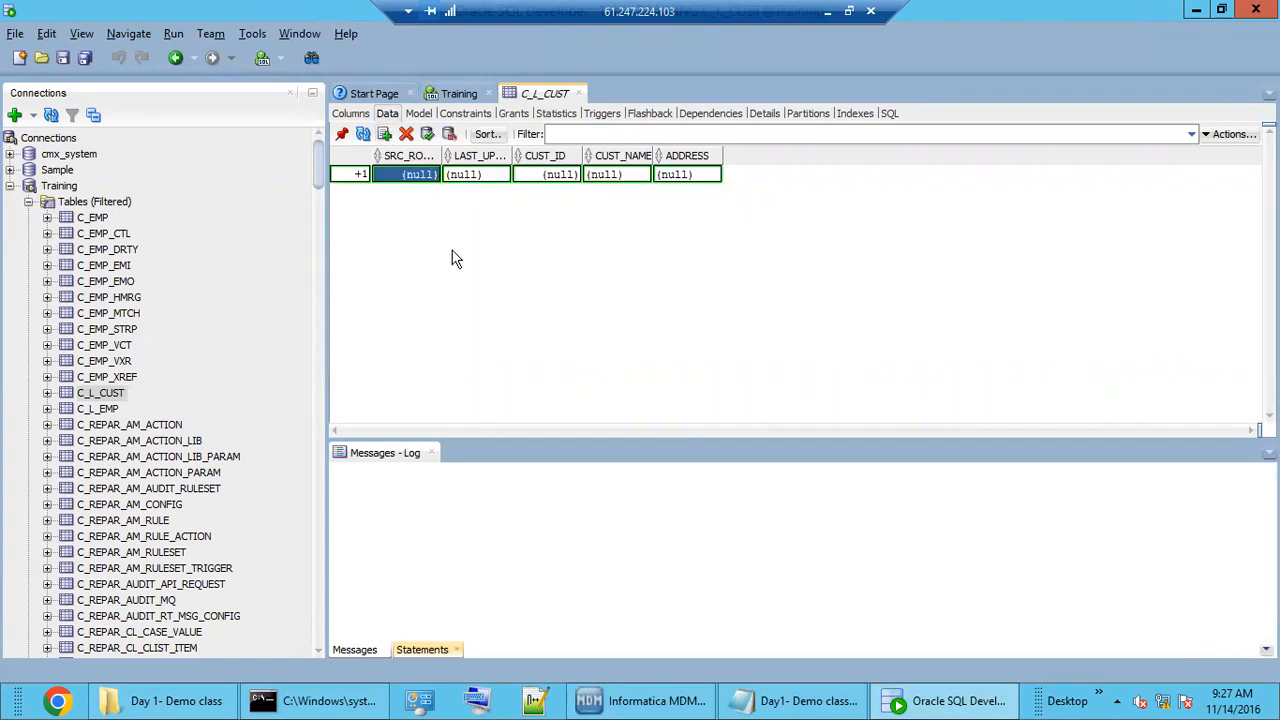
{"action": "left_click", "coordinate": [553, 175]}
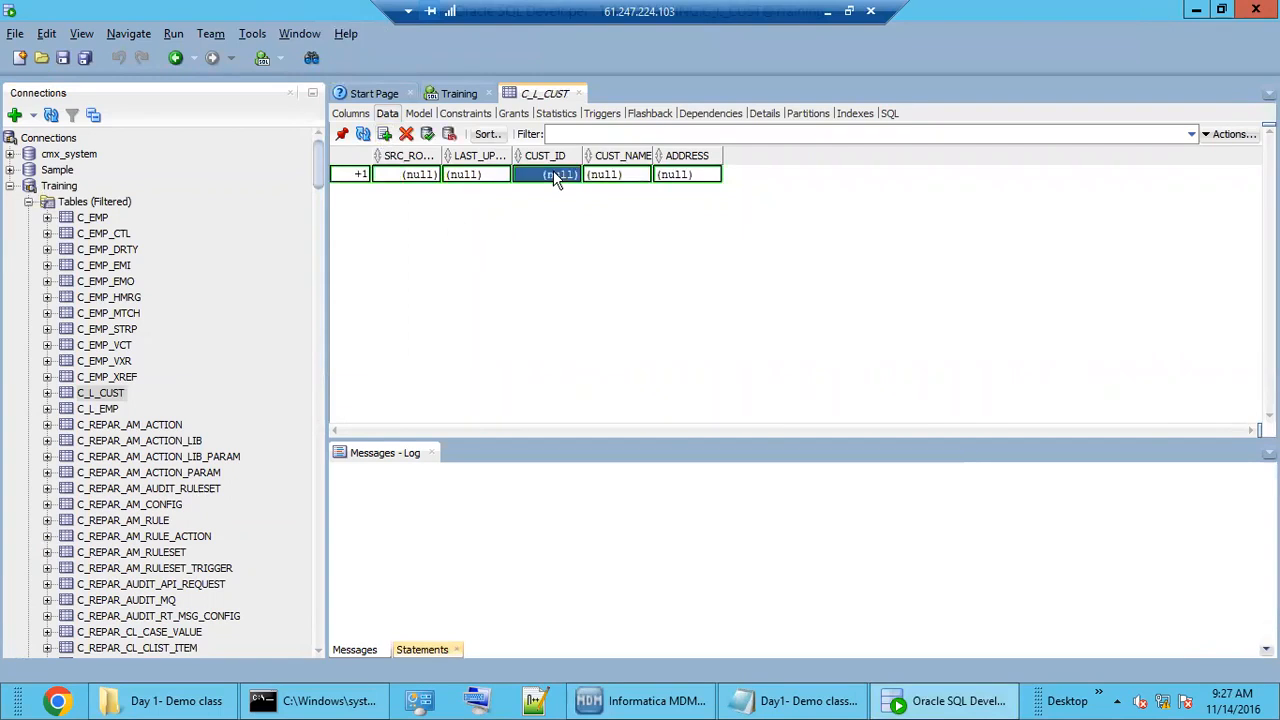
{"action": "type", "text": "100"}
{"action": "left_click", "coordinate": [603, 178]}
{"action": "type", "text": "RAJ"}
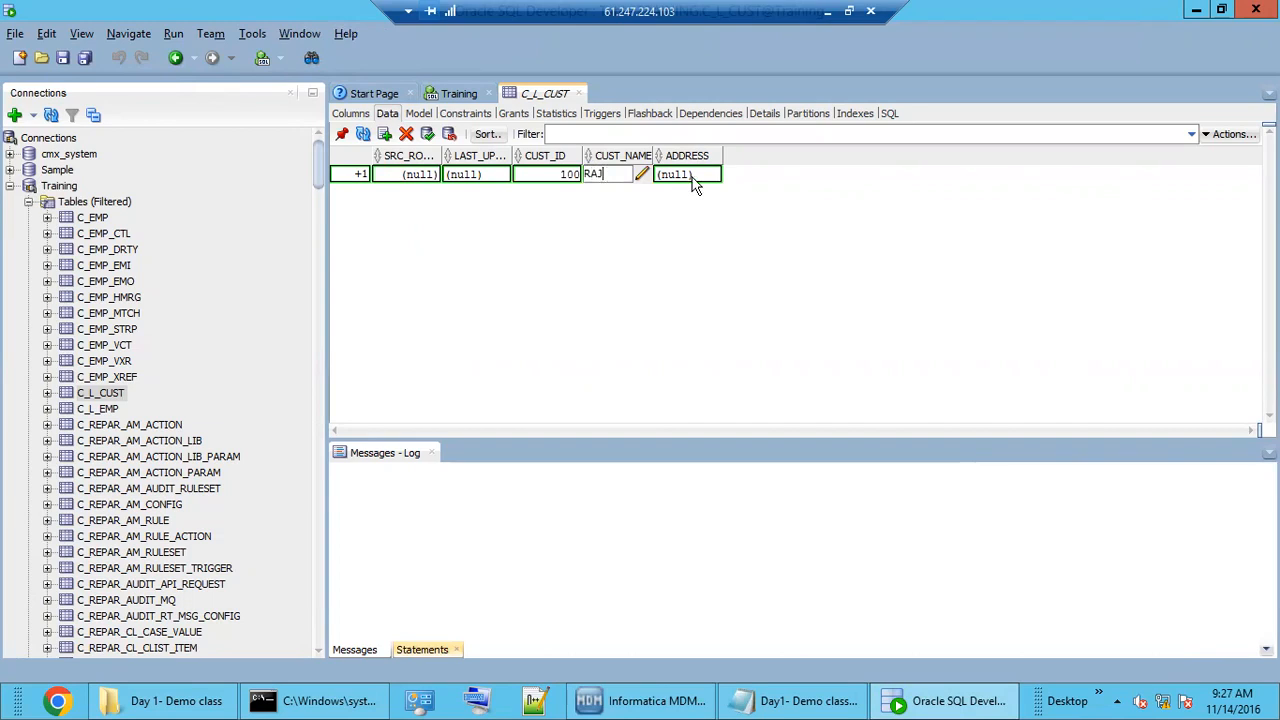
{"action": "left_click", "coordinate": [696, 184]}
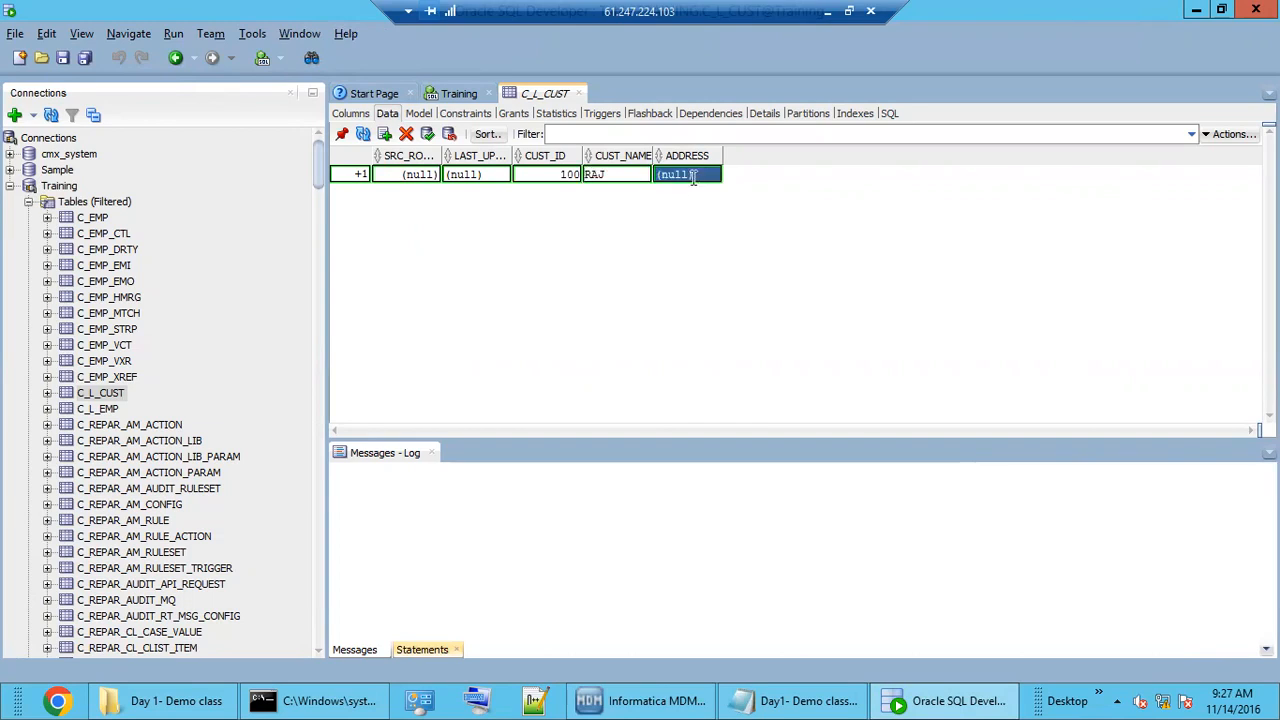
{"action": "type", "text": "DELHI"}
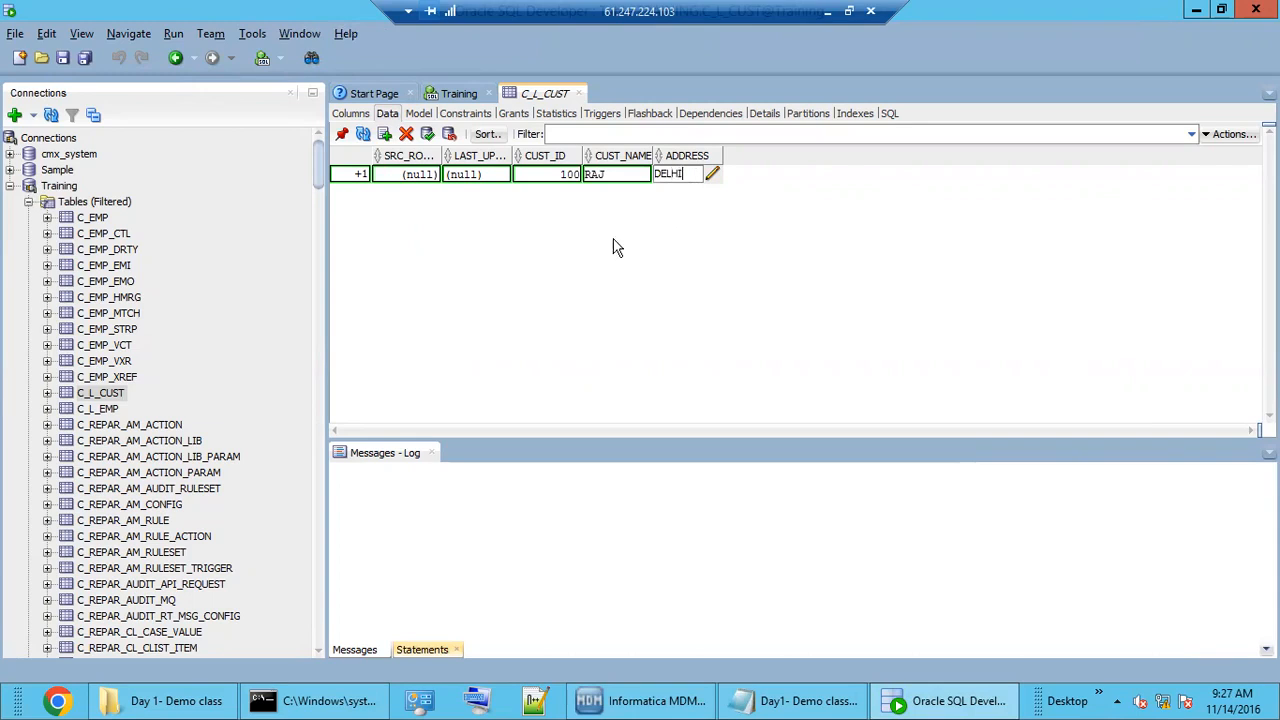
Step: Insert a second row into C_L_CUST with the customer's ID and name and the address CHENNAI, and commit the data
{"action": "left_click", "coordinate": [387, 137]}
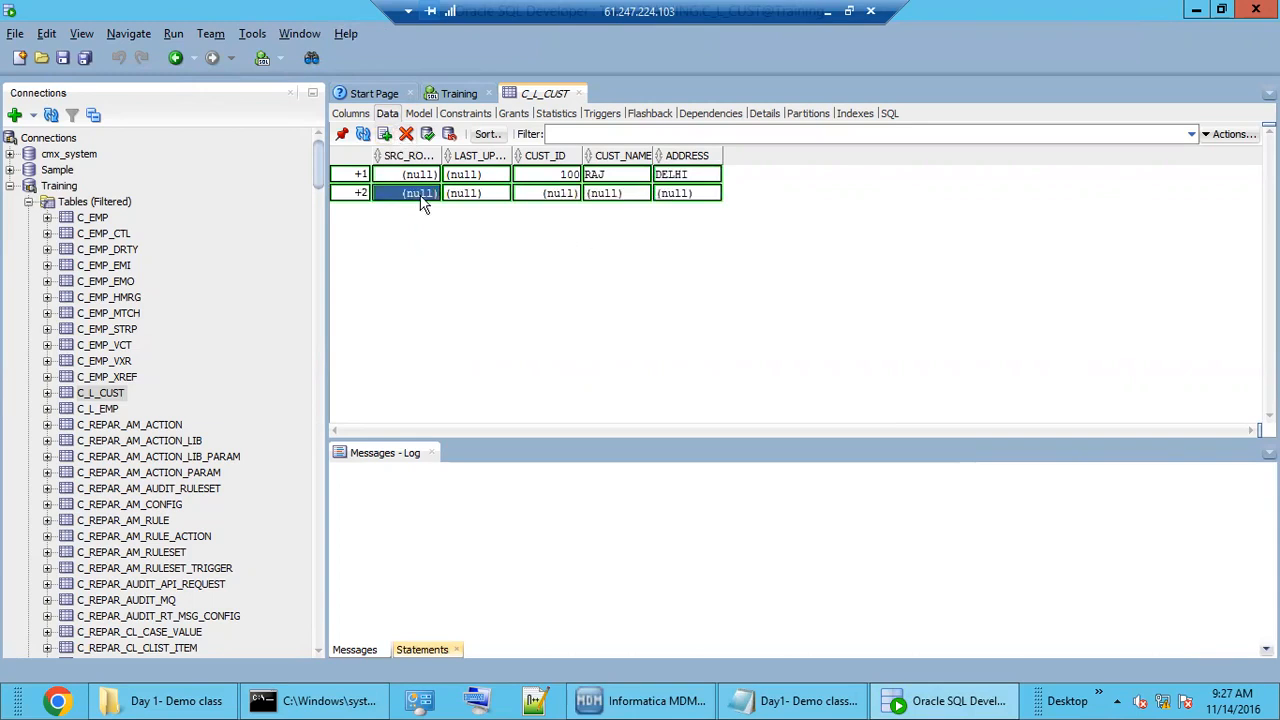
{"action": "left_click", "coordinate": [538, 193]}
{"action": "type", "text": "200"}
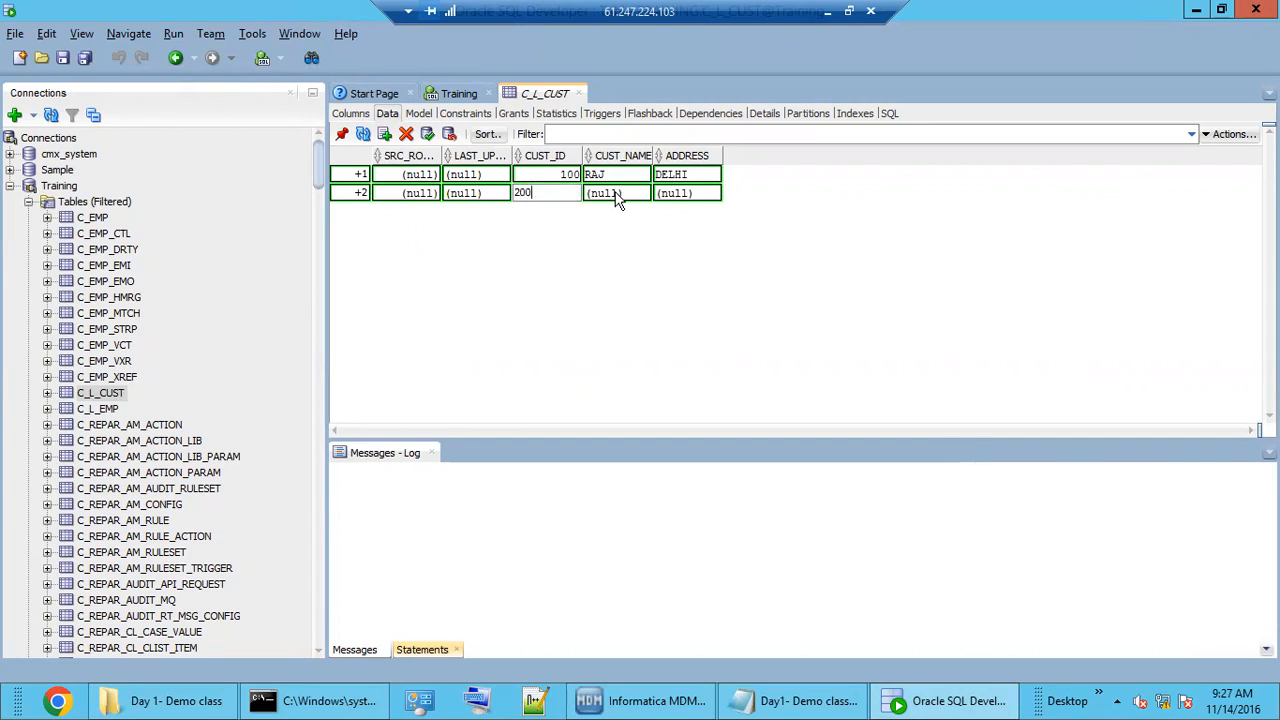
{"action": "left_click", "coordinate": [617, 199]}
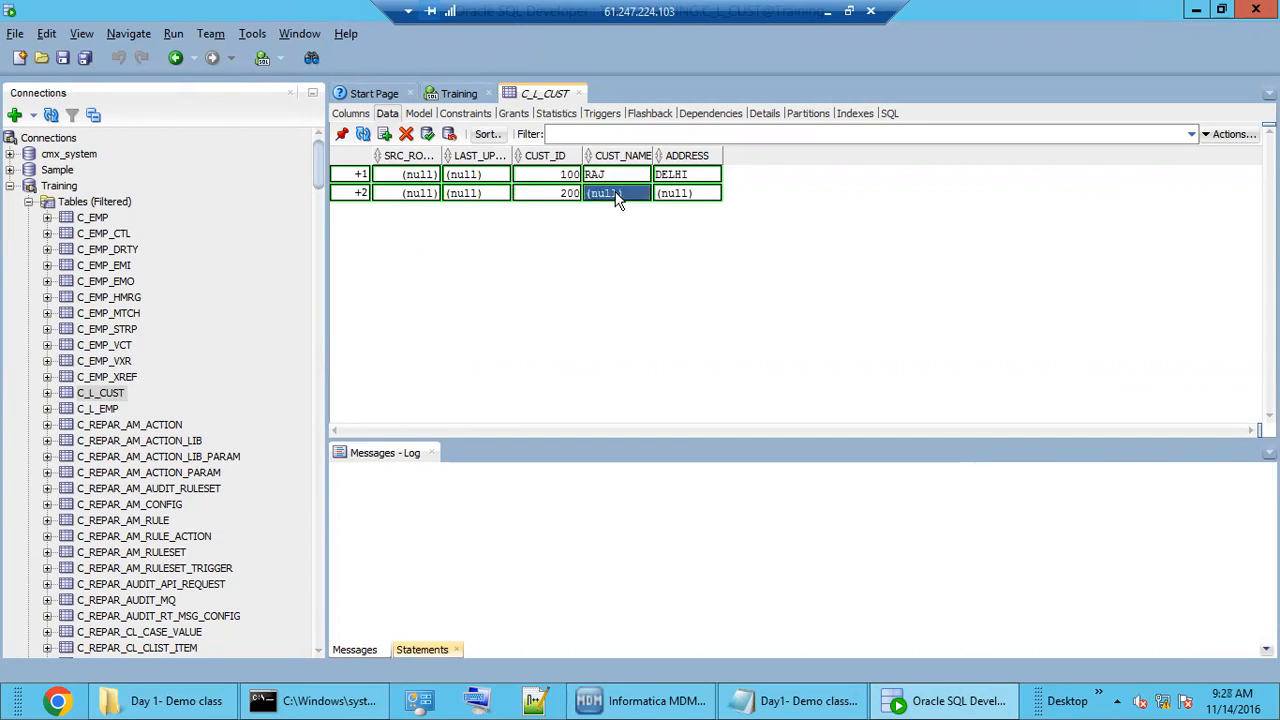
{"action": "type", "text": "RAVI"}
{"action": "left_click", "coordinate": [700, 194]}
{"action": "type", "text": "CHENNAI"}
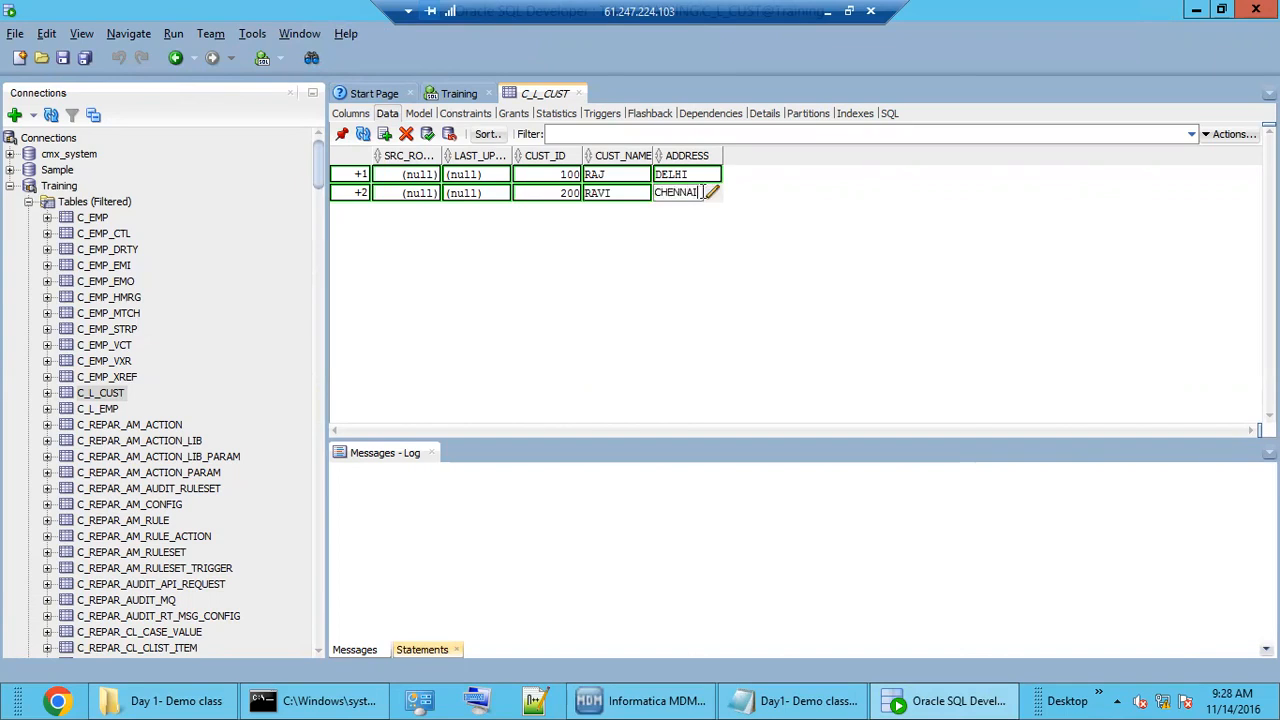
{"action": "key", "text": "Return"}
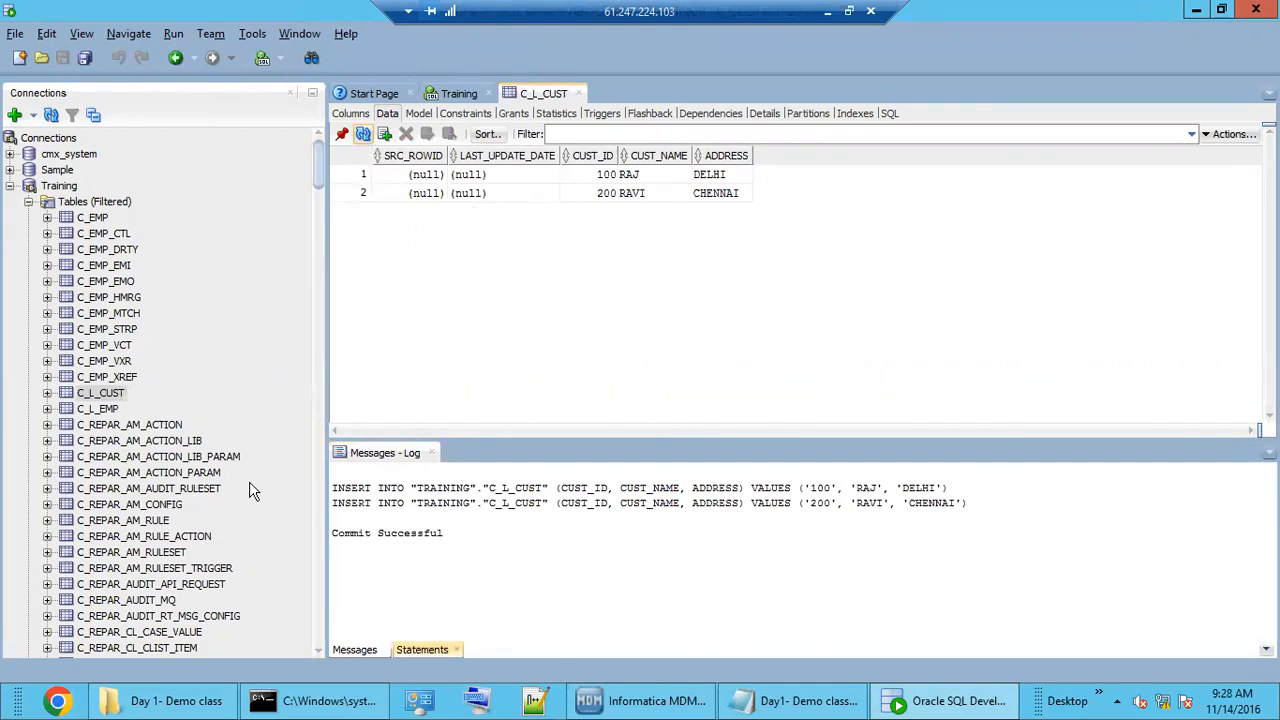
Step: Switch back to the Informatica MDM Hub Console and view the identity properties of the L_CUST landing table
{"action": "left_click", "coordinate": [645, 700]}
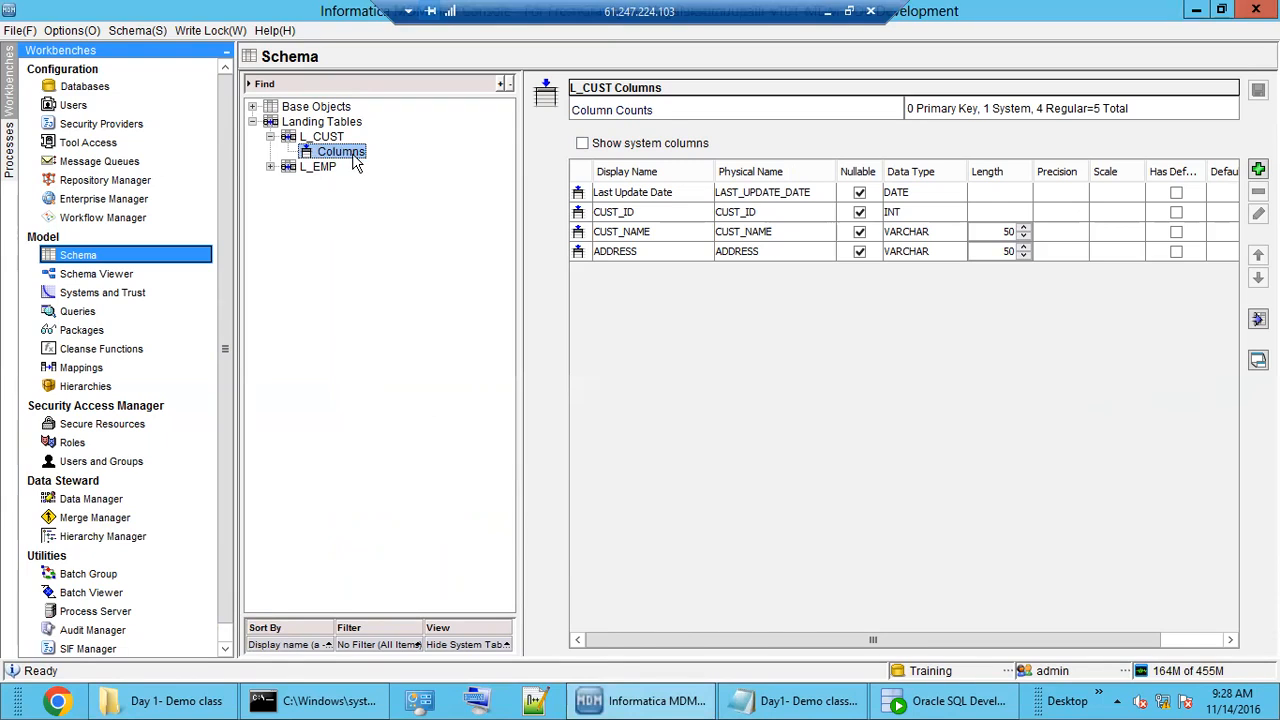
{"action": "left_click", "coordinate": [320, 138]}
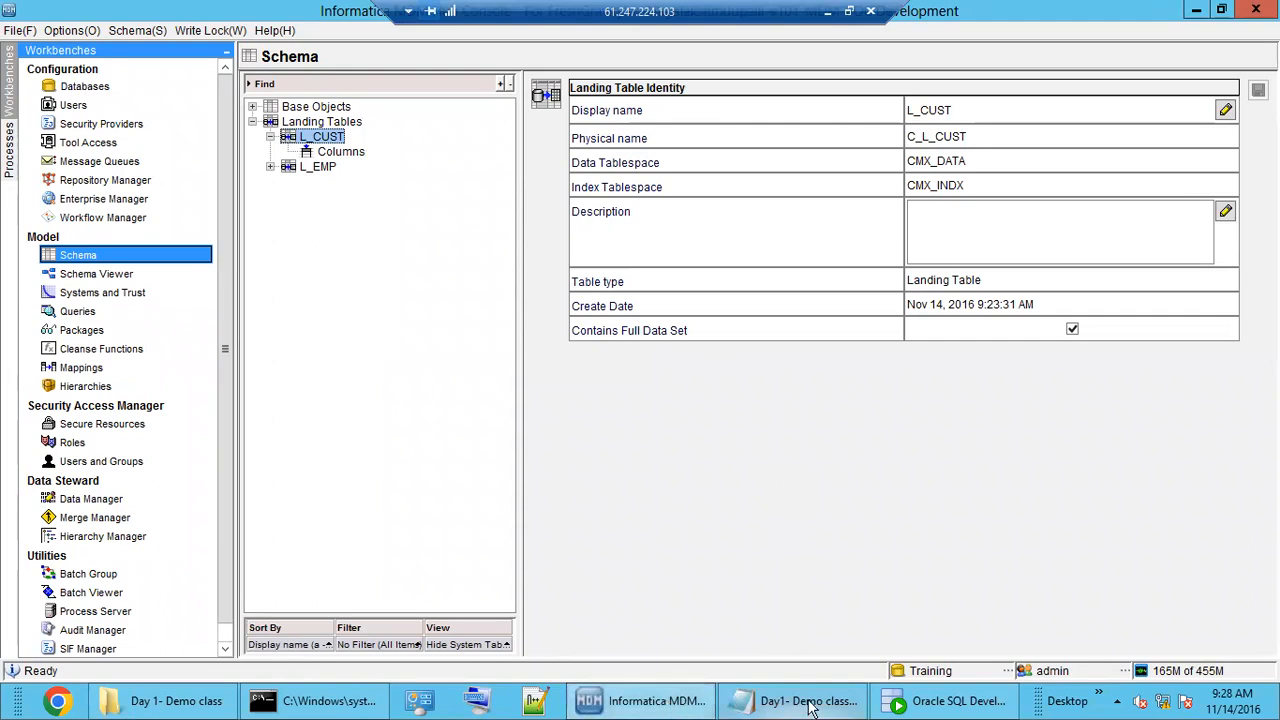
Step: Review the C_L_CUST rows in SQL Developer, then highlight "MDM Landing layer" in the data flow line of the Day1 notes in Notepad
{"action": "left_click", "coordinate": [912, 705]}
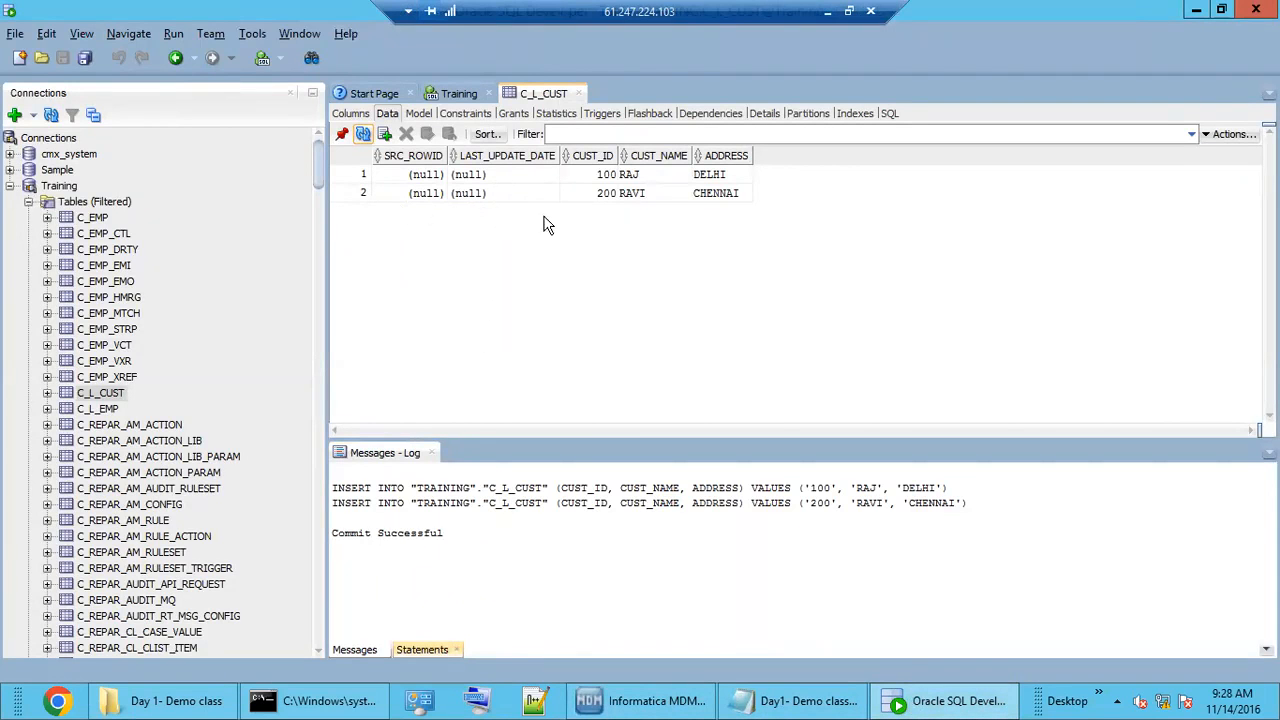
{"action": "left_click", "coordinate": [938, 701]}
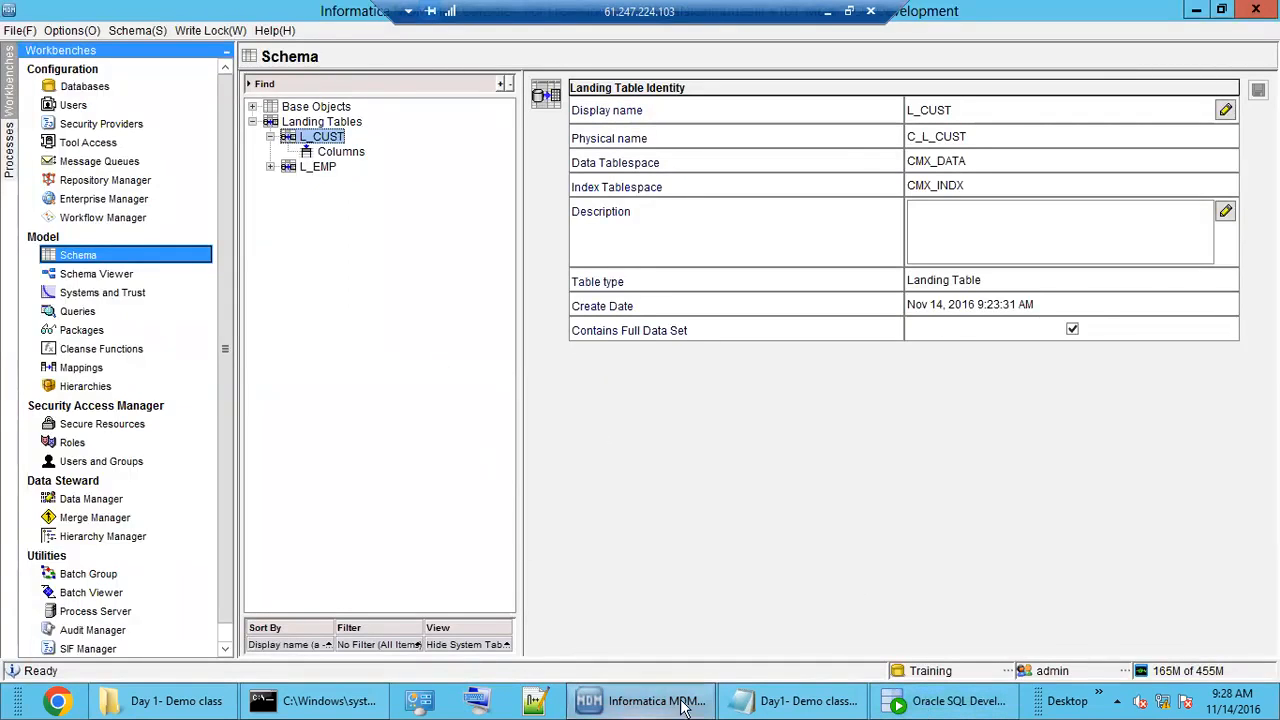
{"action": "left_click", "coordinate": [757, 707]}
{"action": "left_click", "coordinate": [207, 573]}
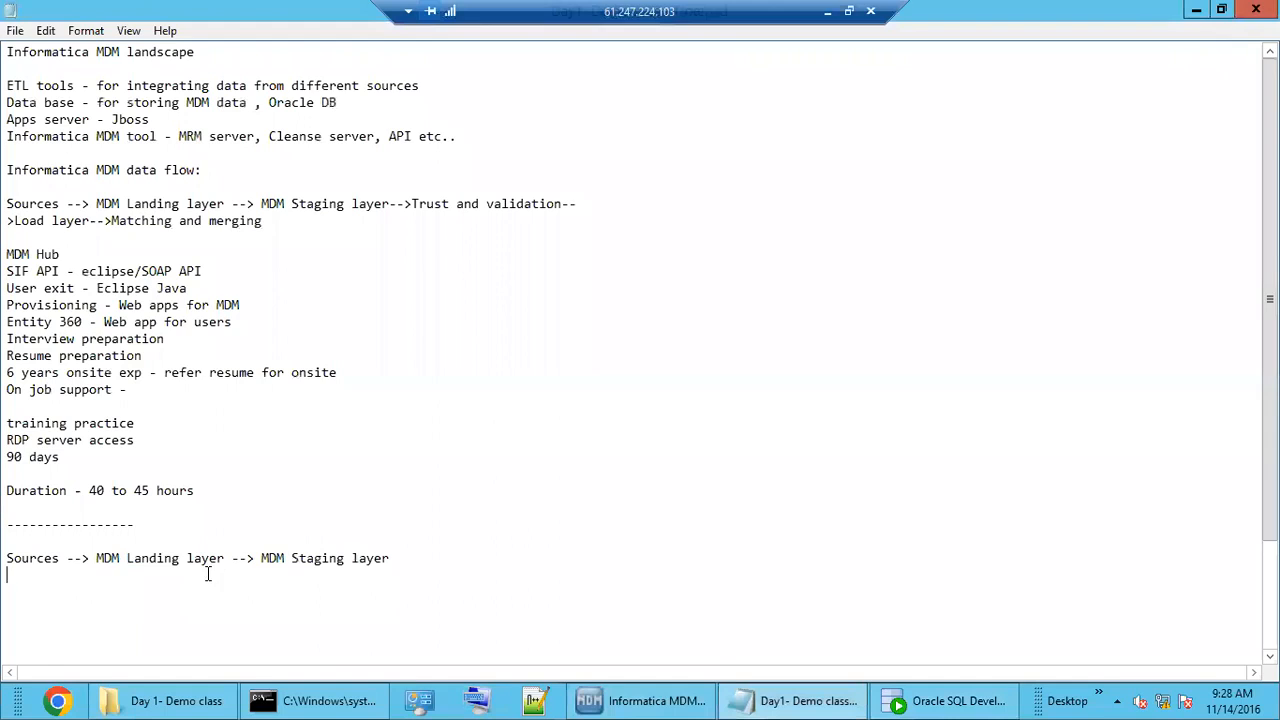
{"action": "mouse_move", "coordinate": [103, 558]}
{"action": "left_mouse_down"}
{"action": "mouse_move", "coordinate": [224, 558]}
{"action": "mouse_move", "coordinate": [103, 563]}
{"action": "left_mouse_up"}
{"action": "left_click", "coordinate": [224, 558]}
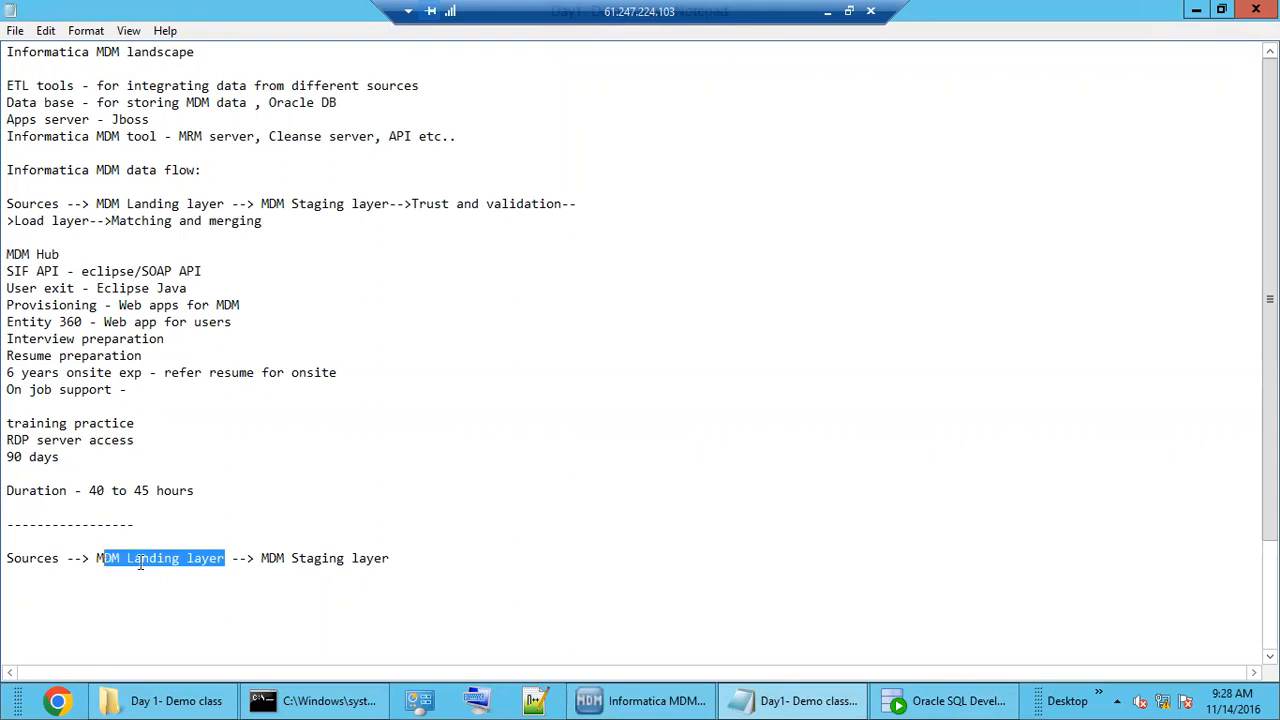
Step: Highlight "MDM Staging layer" in the last data flow line of the notes
{"action": "left_click_drag", "start_coordinate": [270, 560], "coordinate": [389, 565]}
{"action": "left_click", "coordinate": [389, 563]}
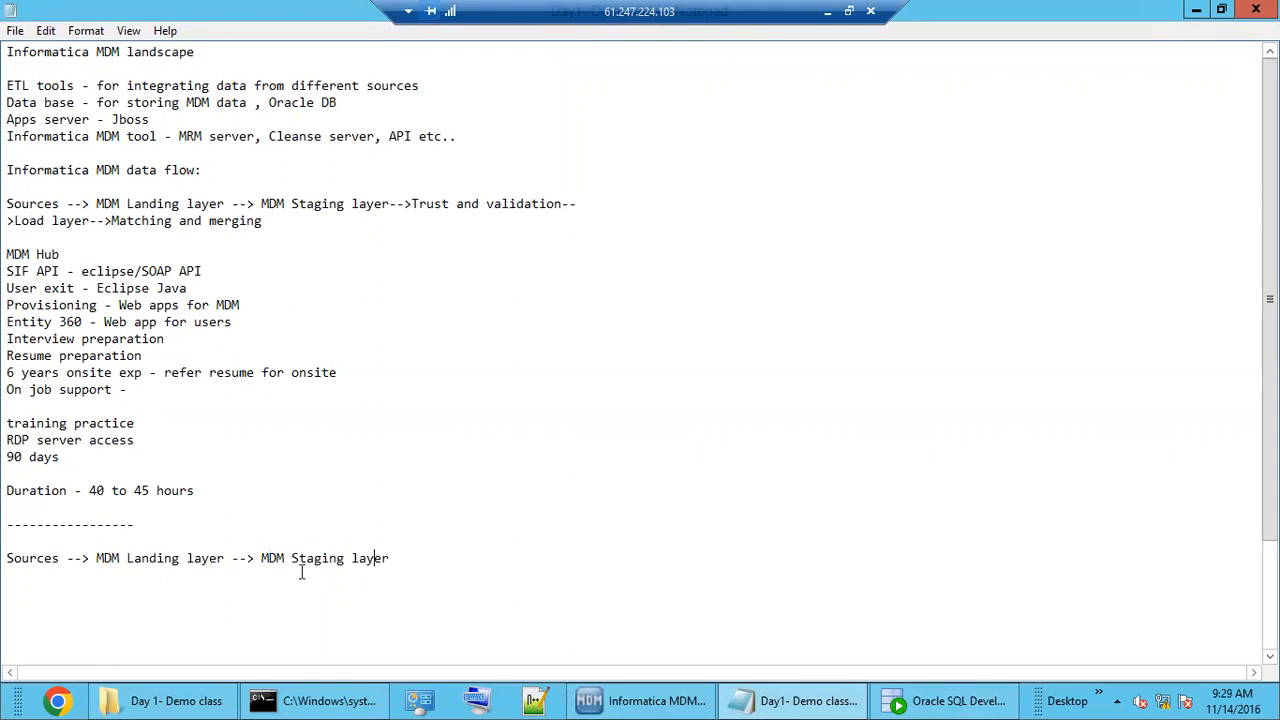
{"action": "double_click", "coordinate": [267, 560]}
{"action": "left_click_drag", "start_coordinate": [302, 560], "coordinate": [391, 558]}
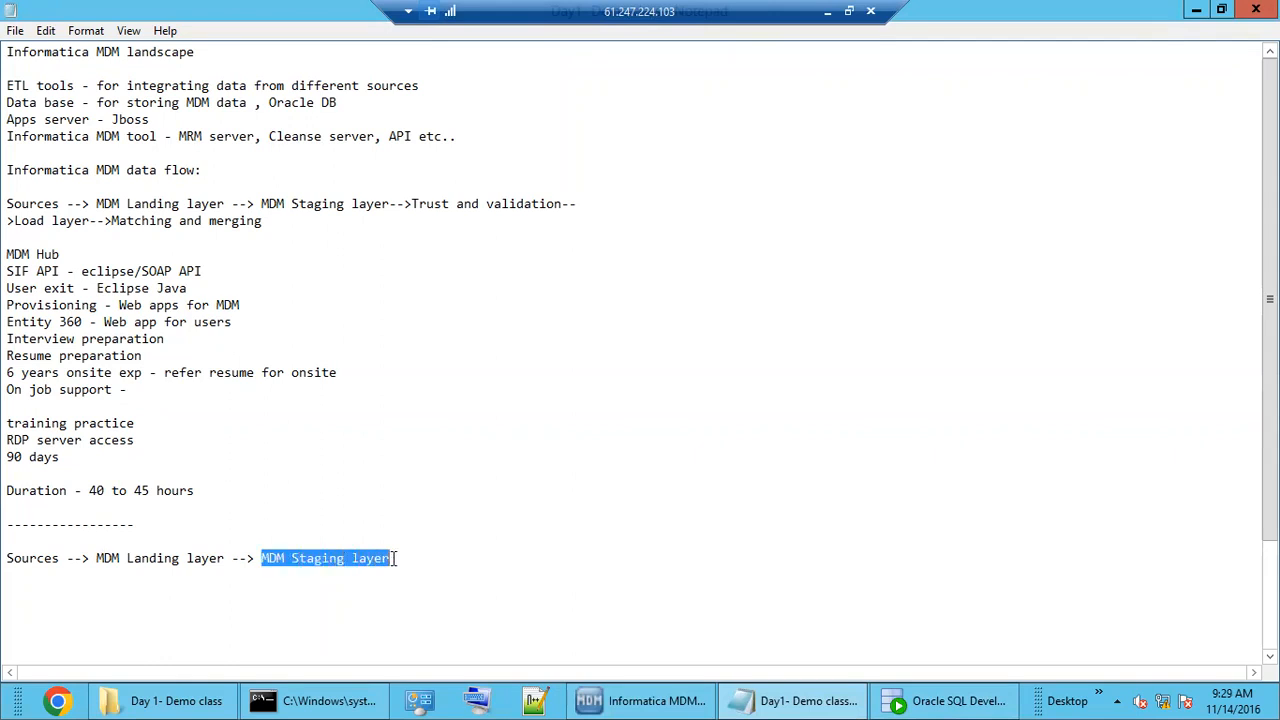
{"action": "left_click", "coordinate": [398, 560]}
{"action": "left_click_drag", "start_coordinate": [256, 558], "coordinate": [405, 565]}
Step: Add two lines, SRC1 and SRC2, below the last data flow line of the notes
{"action": "left_click", "coordinate": [405, 565]}
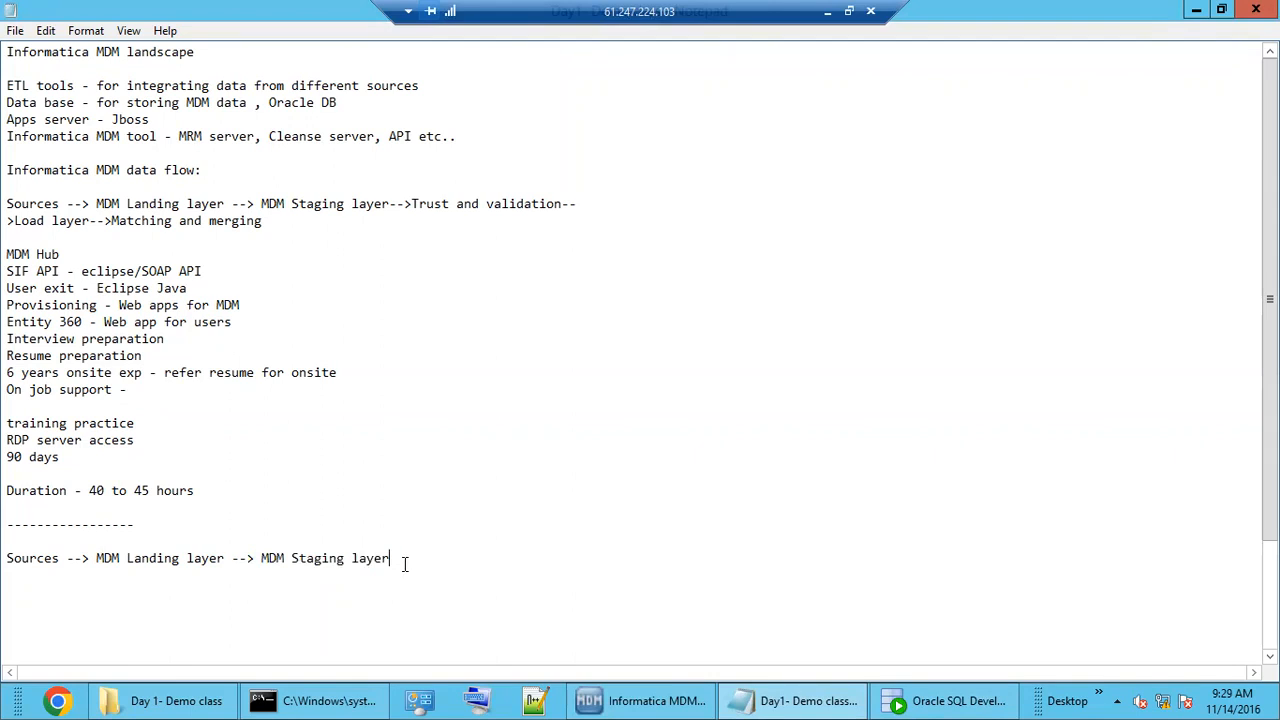
{"action": "key", "text": "Return"}
{"action": "type", "text": "SRC1"}
{"action": "key", "text": "Return"}
{"action": "type", "text": "SRC2"}
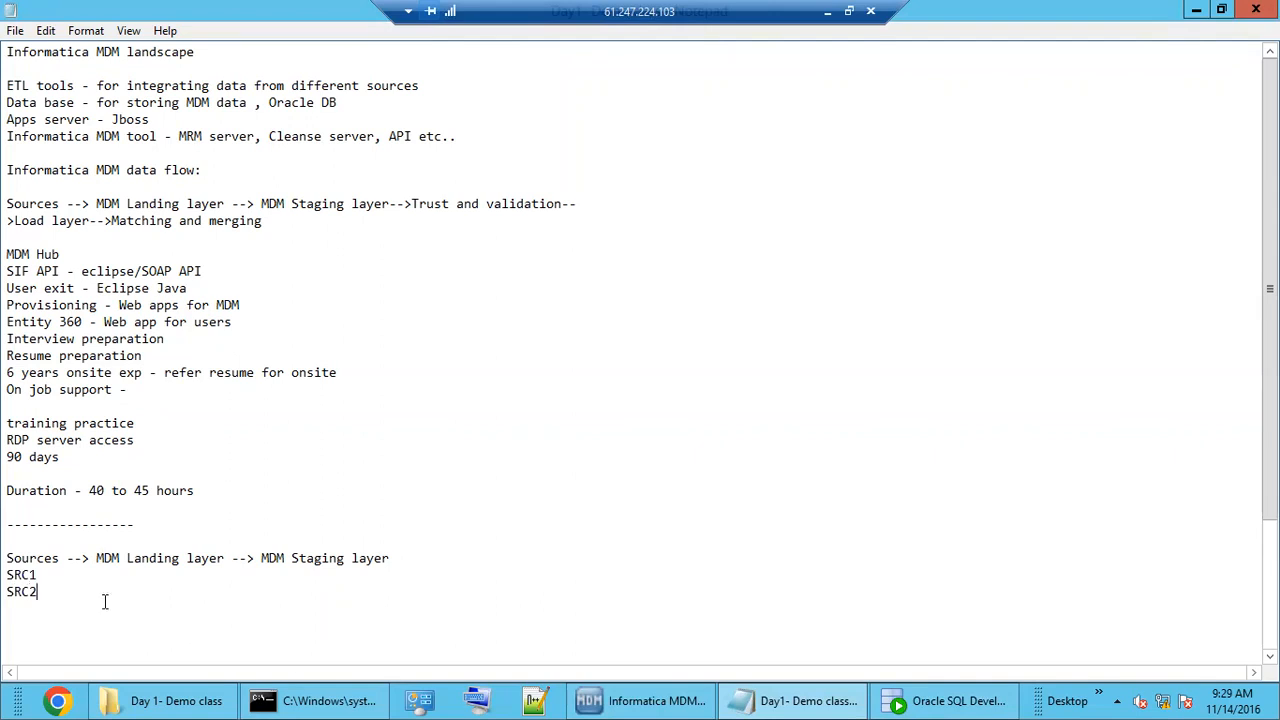
Step: Replace the source names SRC1 and SRC2 in the notes with CRM and EDW
{"action": "double_click", "coordinate": [21, 575]}
{"action": "type", "text": "CRM"}
{"action": "double_click", "coordinate": [21, 591]}
{"action": "type", "text": "EDW"}
Step: Highlight the CRM and EDW source names and the staging and landing layers they feed in the notes
{"action": "left_click", "coordinate": [47, 572]}
{"action": "double_click", "coordinate": [22, 592]}
{"action": "double_click", "coordinate": [18, 575]}
{"action": "left_click", "coordinate": [18, 588]}
{"action": "double_click", "coordinate": [19, 590]}
{"action": "left_click_drag", "start_coordinate": [277, 560], "coordinate": [384, 560]}
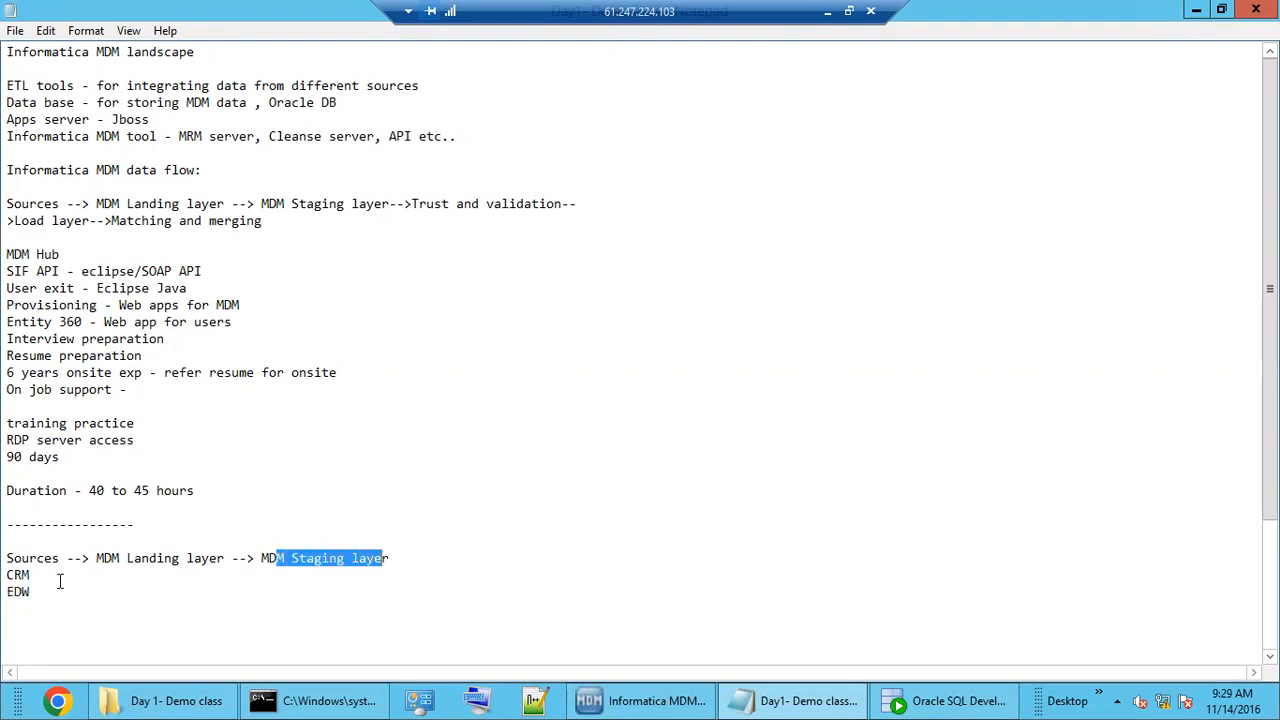
{"action": "double_click", "coordinate": [20, 576]}
{"action": "double_click", "coordinate": [19, 591]}
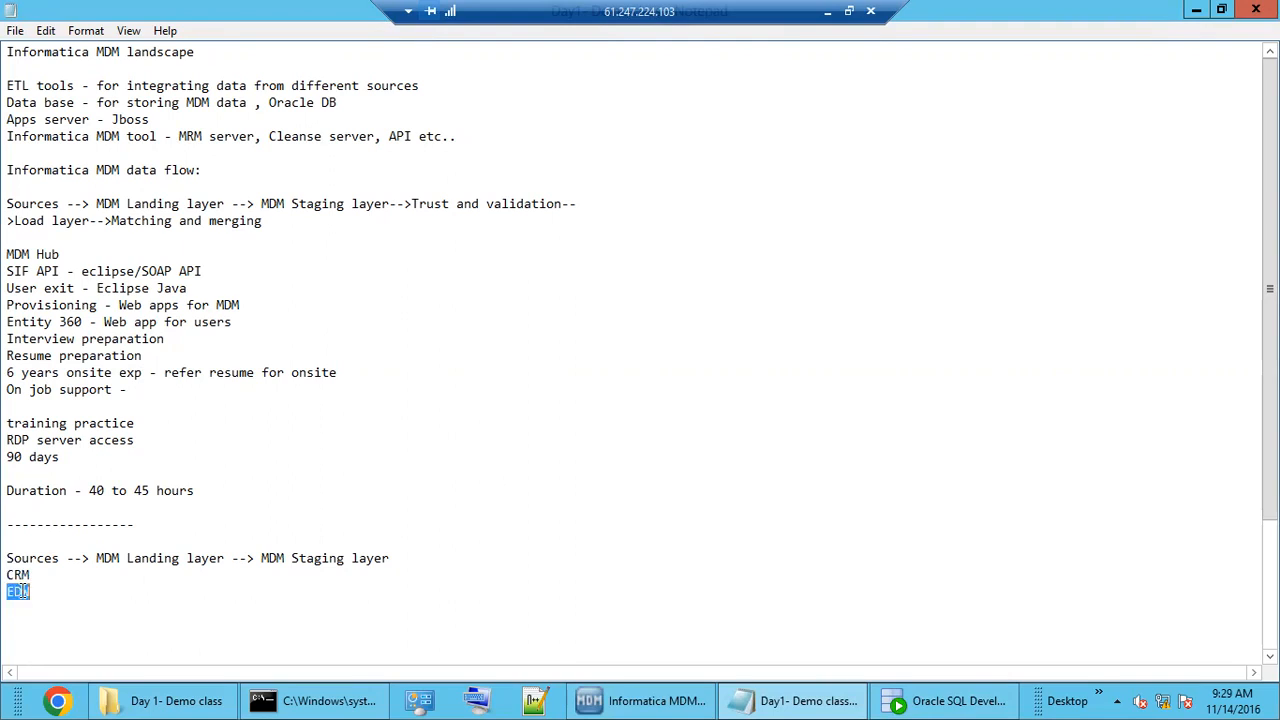
{"action": "double_click", "coordinate": [152, 560]}
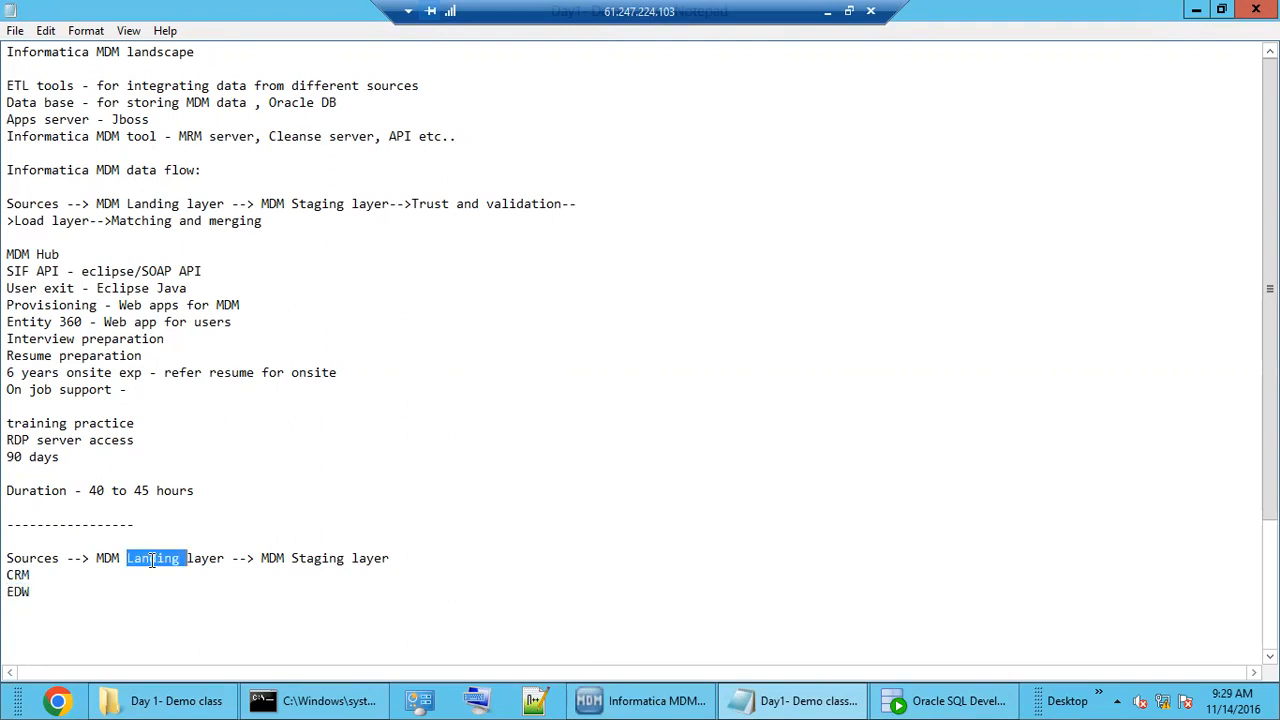
Step: Check the C_L_CUST data in SQL Developer, then return to the notes and highlight the Staging layer and the CRM source
{"action": "left_click", "coordinate": [622, 705]}
{"action": "left_click", "coordinate": [908, 700]}
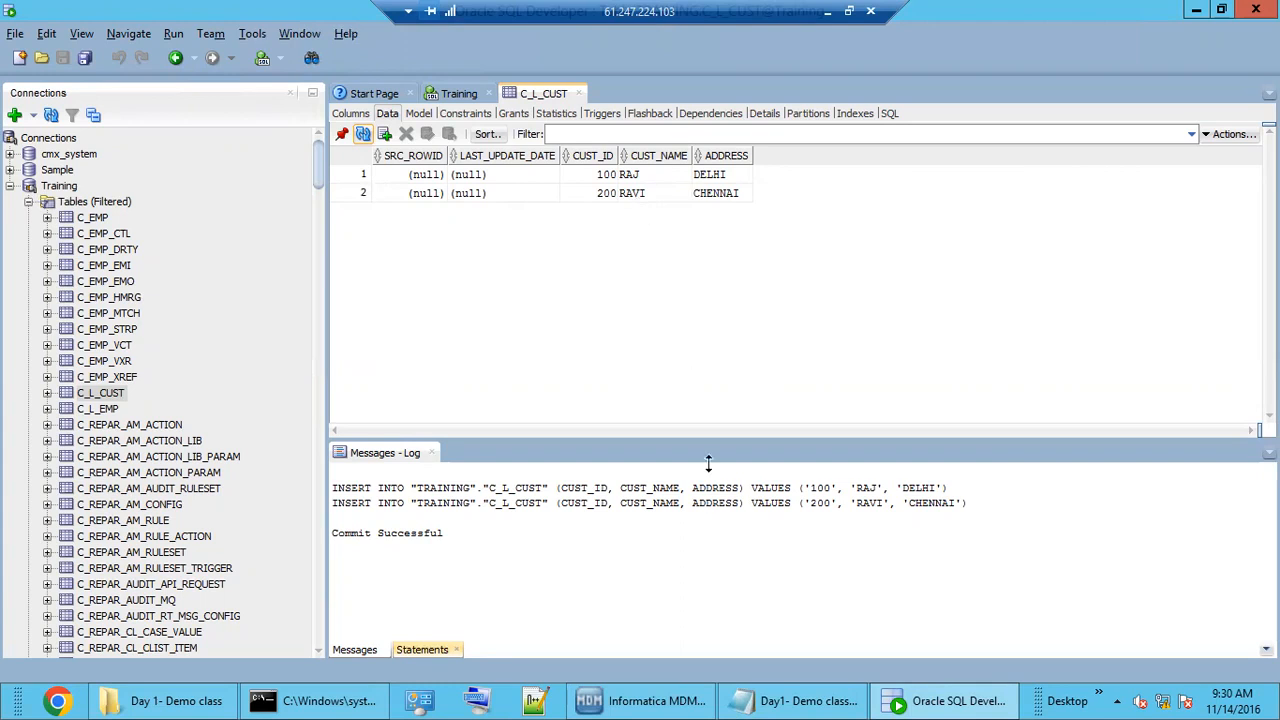
{"action": "left_click", "coordinate": [800, 700]}
{"action": "left_click_drag", "start_coordinate": [308, 562], "coordinate": [376, 560]}
{"action": "left_click", "coordinate": [387, 560]}
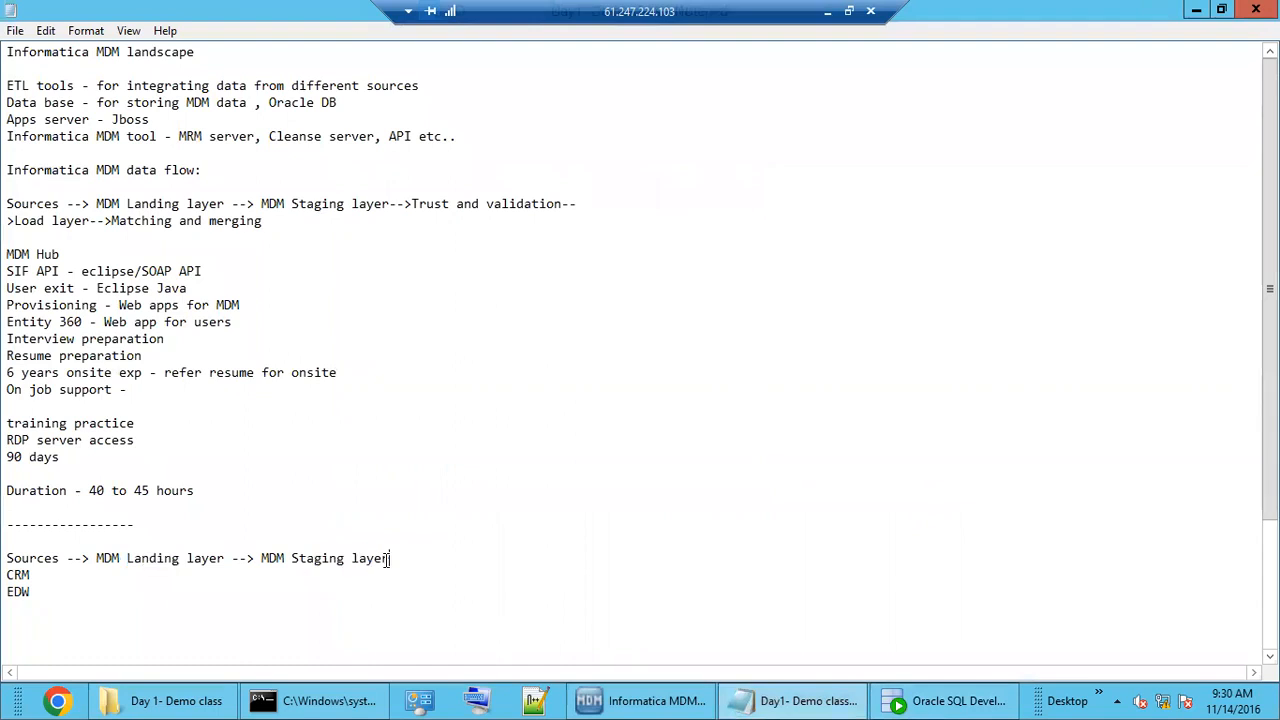
{"action": "left_click_drag", "start_coordinate": [389, 560], "coordinate": [350, 559]}
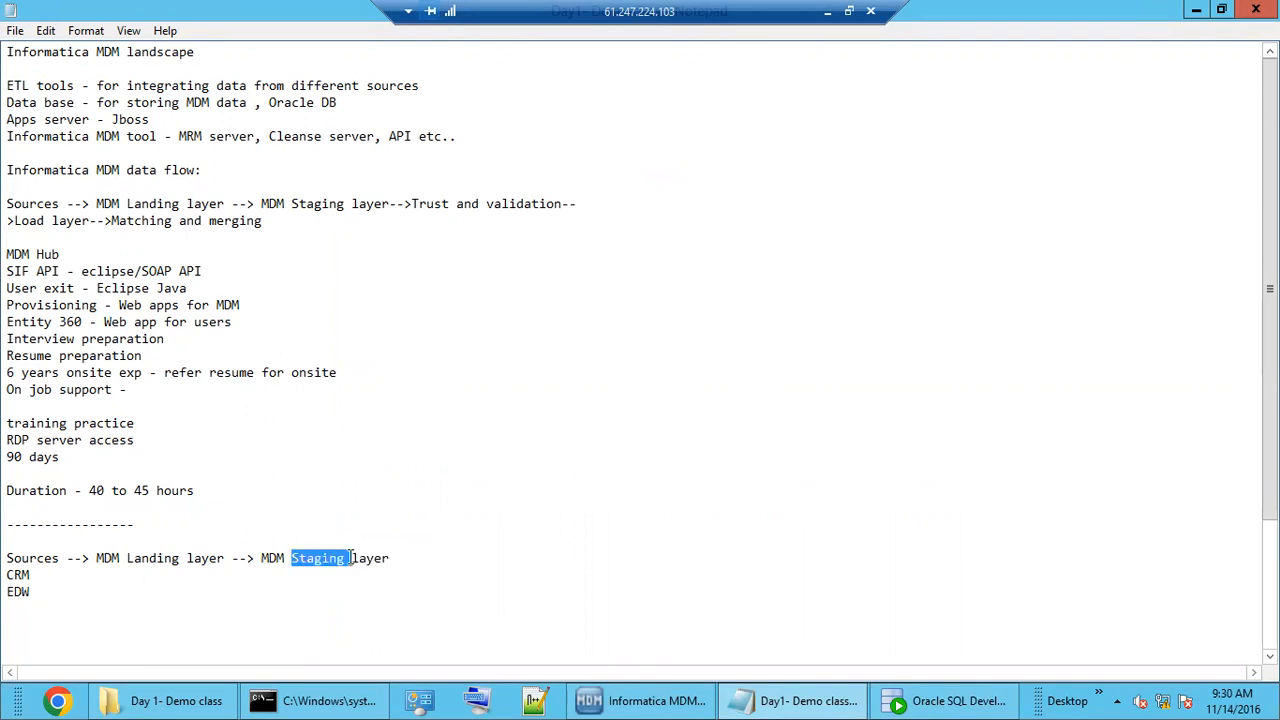
{"action": "double_click", "coordinate": [19, 577]}
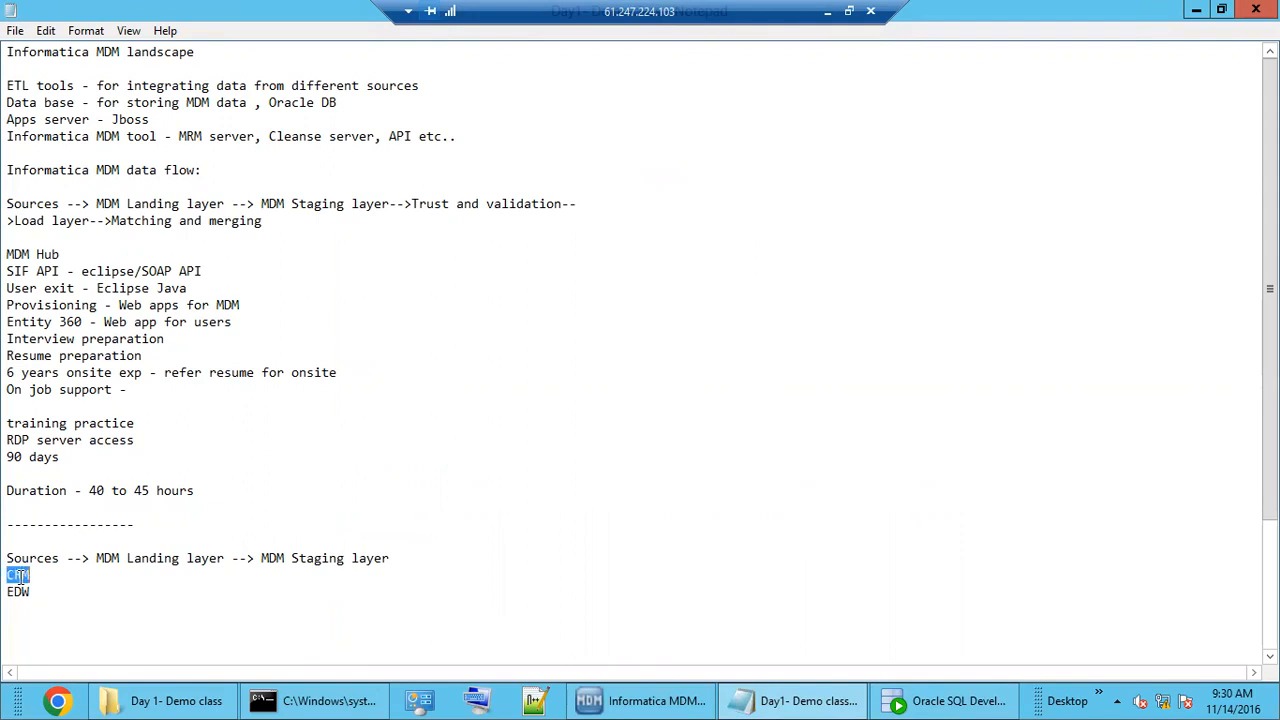
{"action": "left_click", "coordinate": [286, 560]}
{"action": "left_click", "coordinate": [352, 562], "text": "shift"}
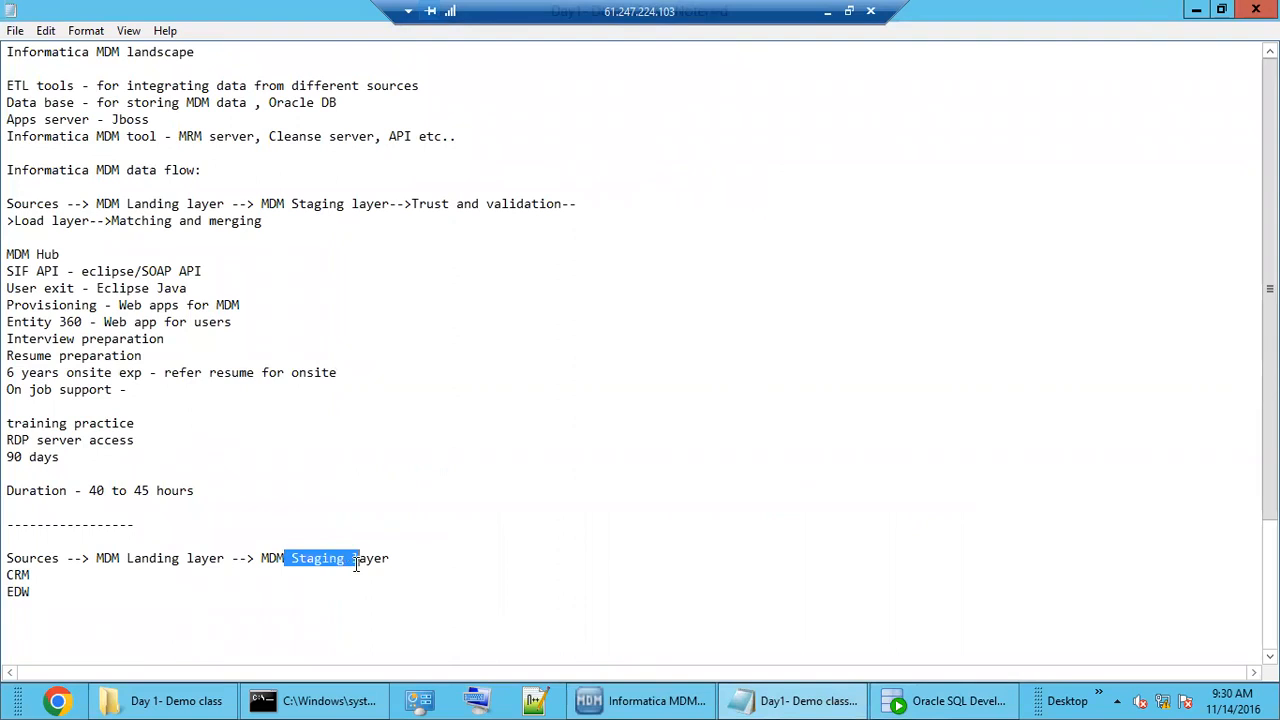
Step: Highlight the CRM and EDW sources in turn with the Staging layer in the notes to relate each source to staging
{"action": "double_click", "coordinate": [17, 575]}
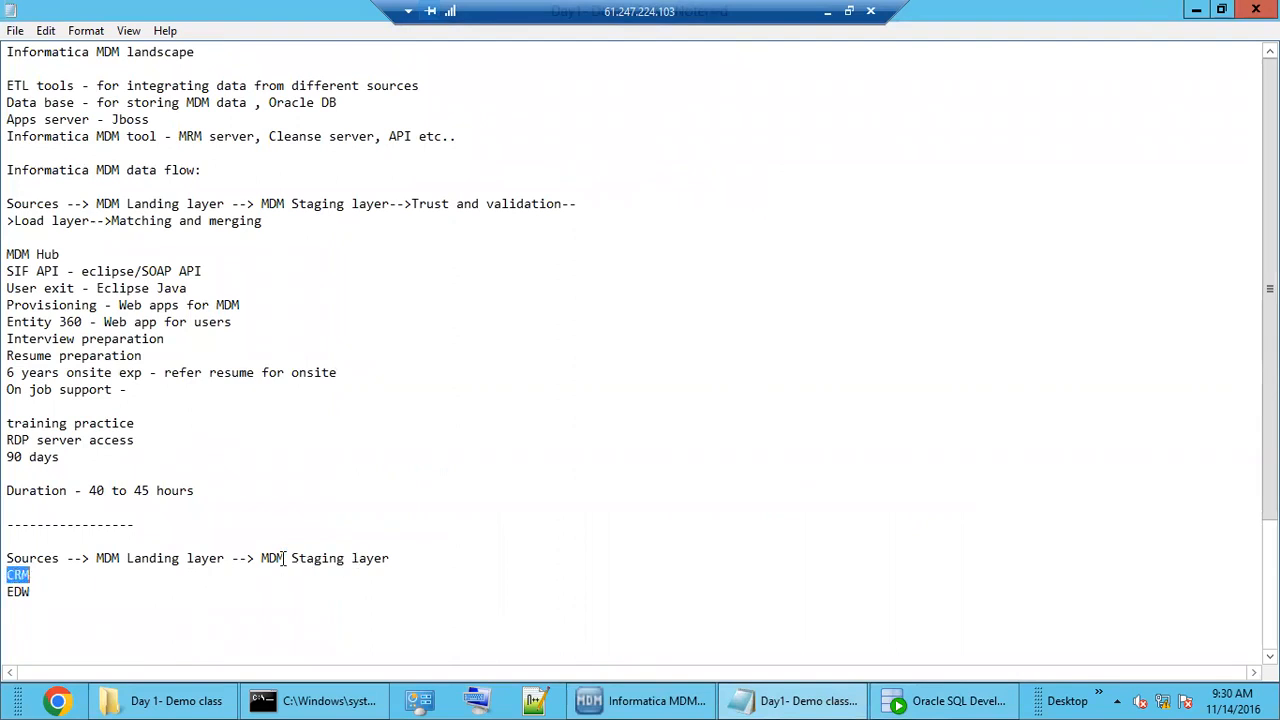
{"action": "double_click", "coordinate": [18, 591]}
{"action": "double_click", "coordinate": [22, 575]}
{"action": "double_click", "coordinate": [18, 591]}
{"action": "double_click", "coordinate": [22, 575]}
{"action": "left_click_drag", "start_coordinate": [320, 560], "coordinate": [342, 560]}
{"action": "double_click", "coordinate": [22, 591]}
{"action": "double_click", "coordinate": [309, 560]}
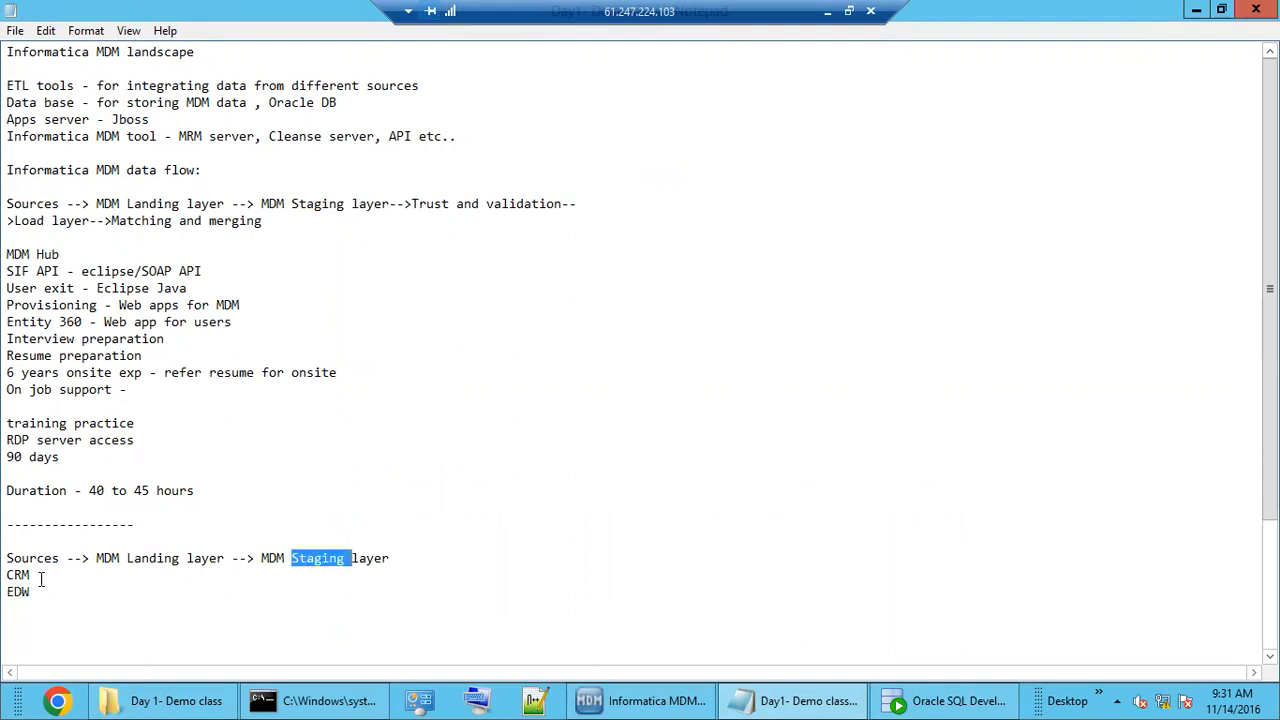
{"action": "left_click_drag", "start_coordinate": [8, 575], "coordinate": [44, 592]}
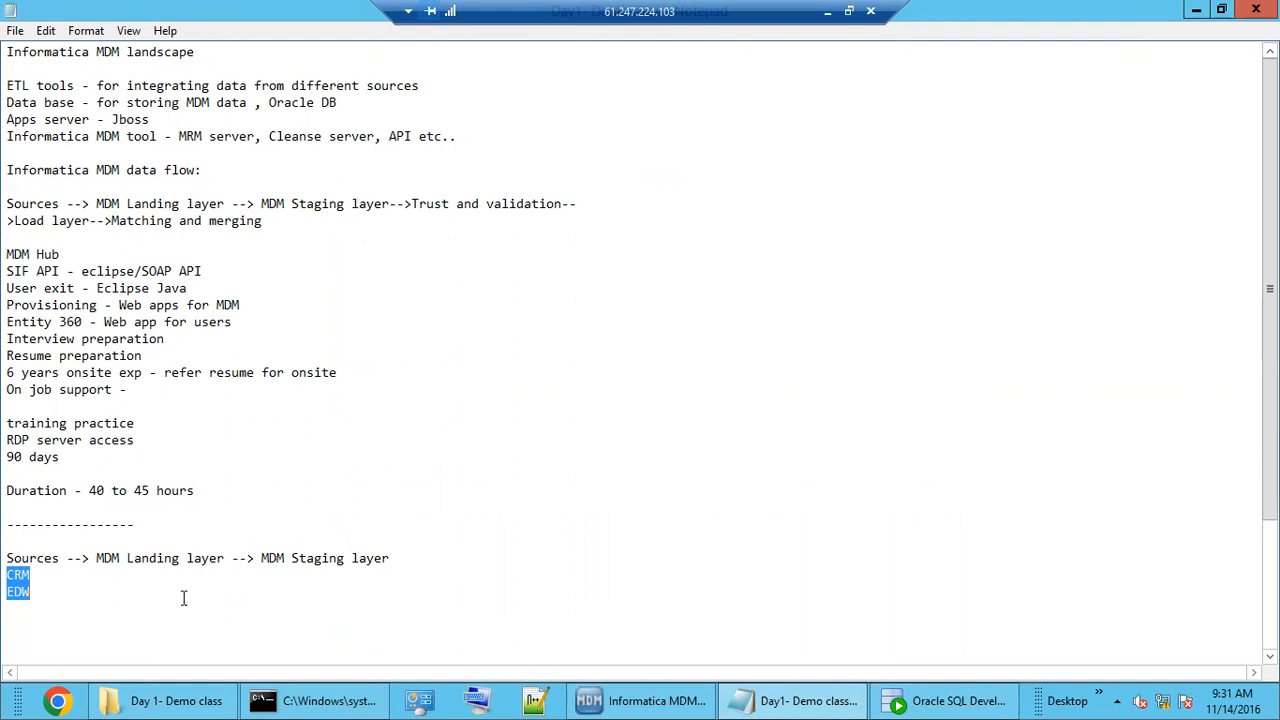
{"action": "double_click", "coordinate": [321, 563]}
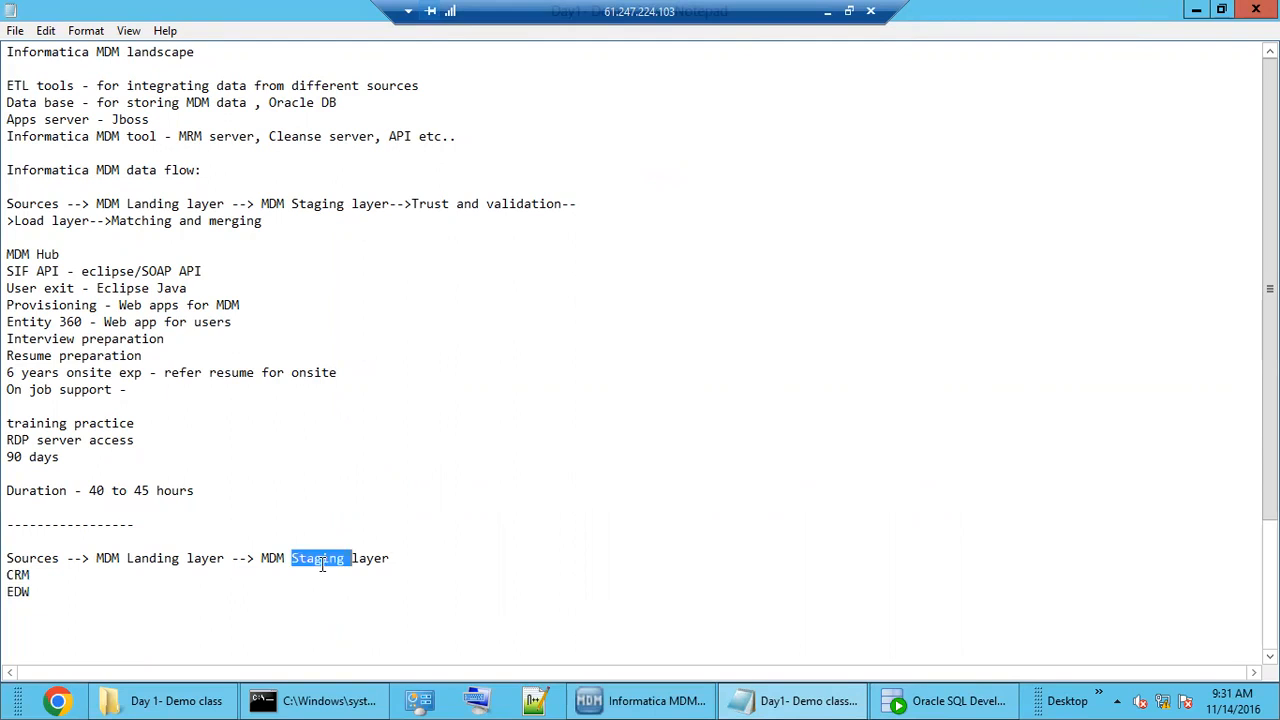
{"action": "left_click", "coordinate": [19, 576]}
{"action": "double_click", "coordinate": [18, 592]}
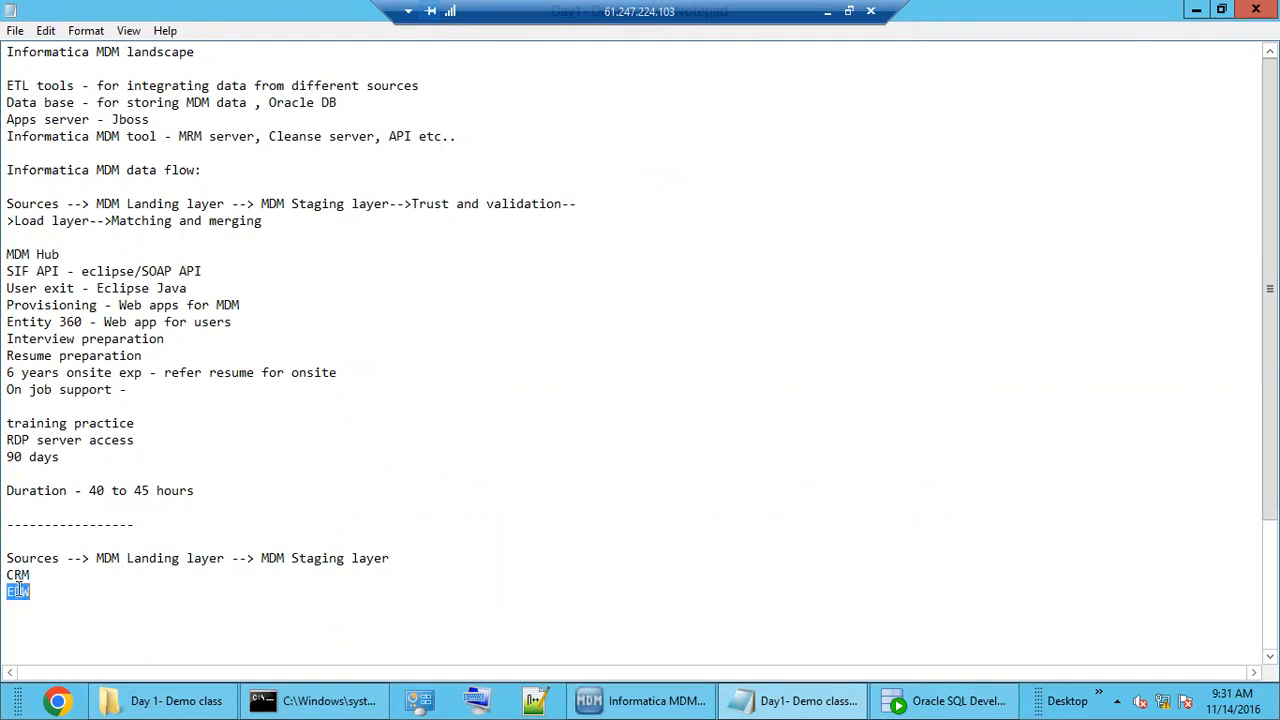
Step: Switch to the Informatica MDM Hub Console, open Systems and Trust, and view the existing SRC1 and Admin systems
{"action": "left_click", "coordinate": [607, 694]}
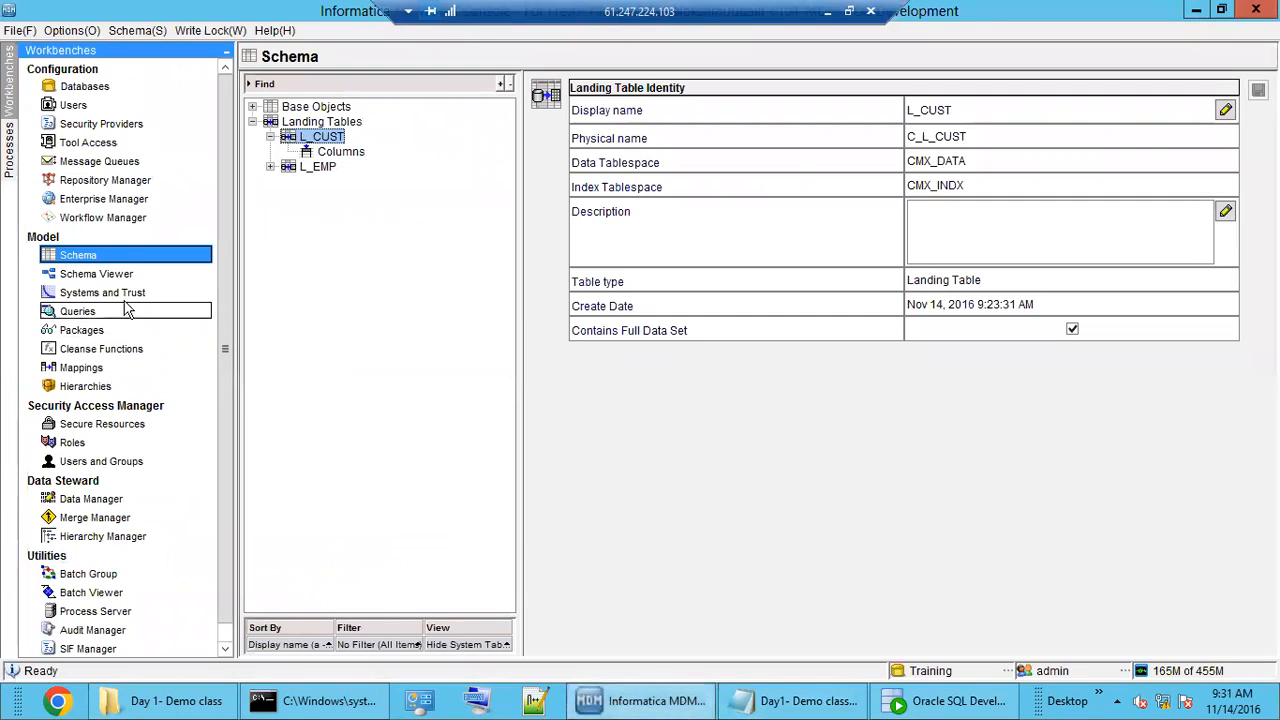
{"action": "left_click", "coordinate": [121, 295]}
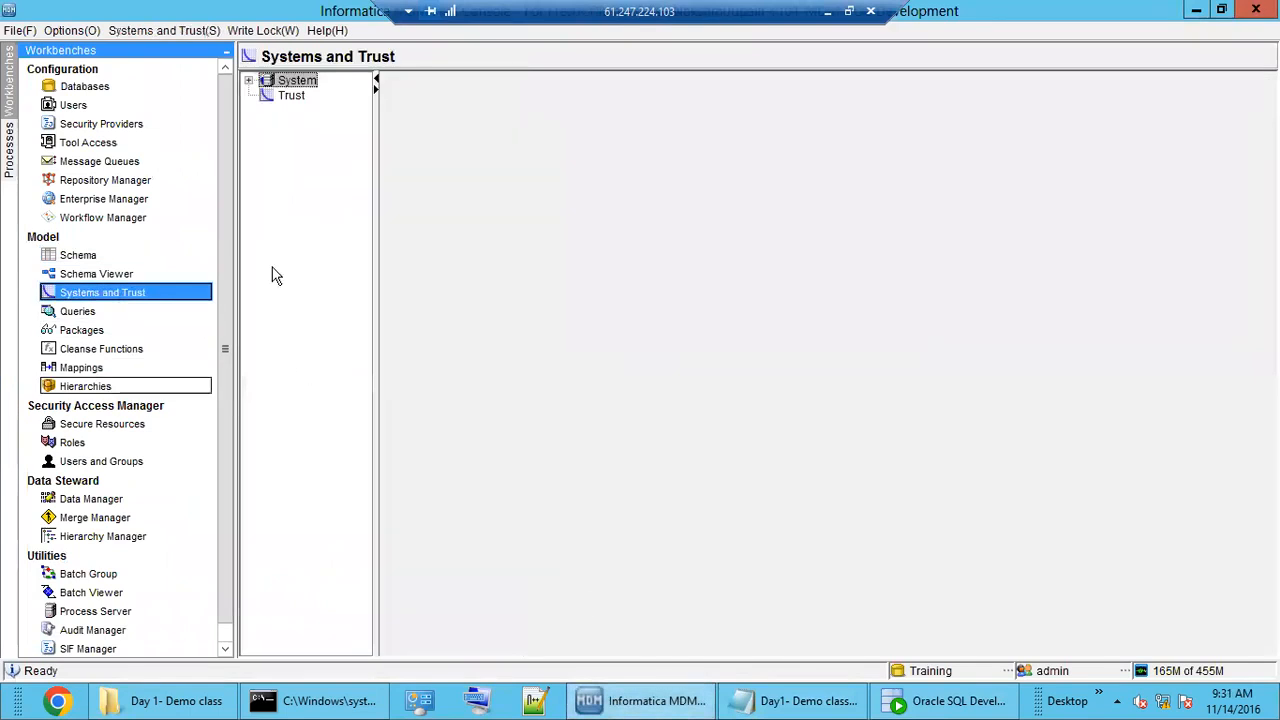
{"action": "left_click", "coordinate": [250, 81]}
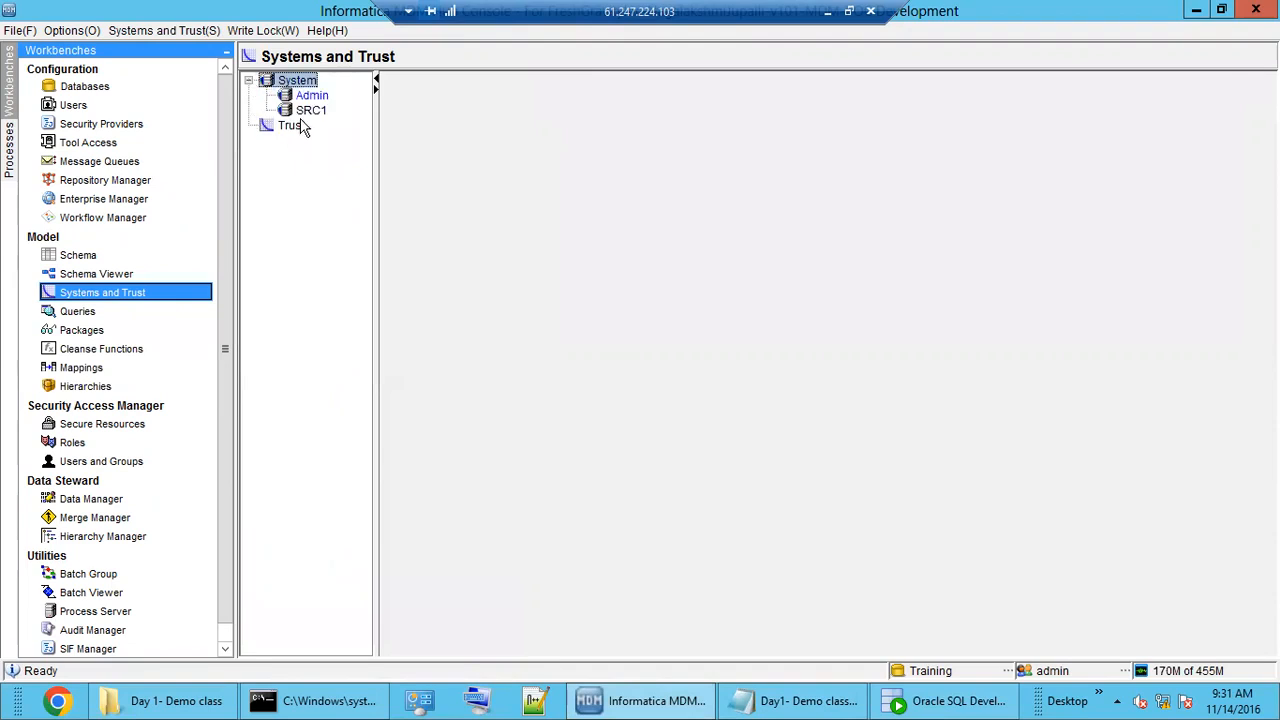
{"action": "left_click", "coordinate": [310, 110]}
{"action": "left_click", "coordinate": [311, 95]}
Step: Add a new source system named CRM with the description CRM
{"action": "left_click", "coordinate": [298, 81]}
{"action": "right_click", "coordinate": [302, 82]}
{"action": "left_click", "coordinate": [340, 94]}
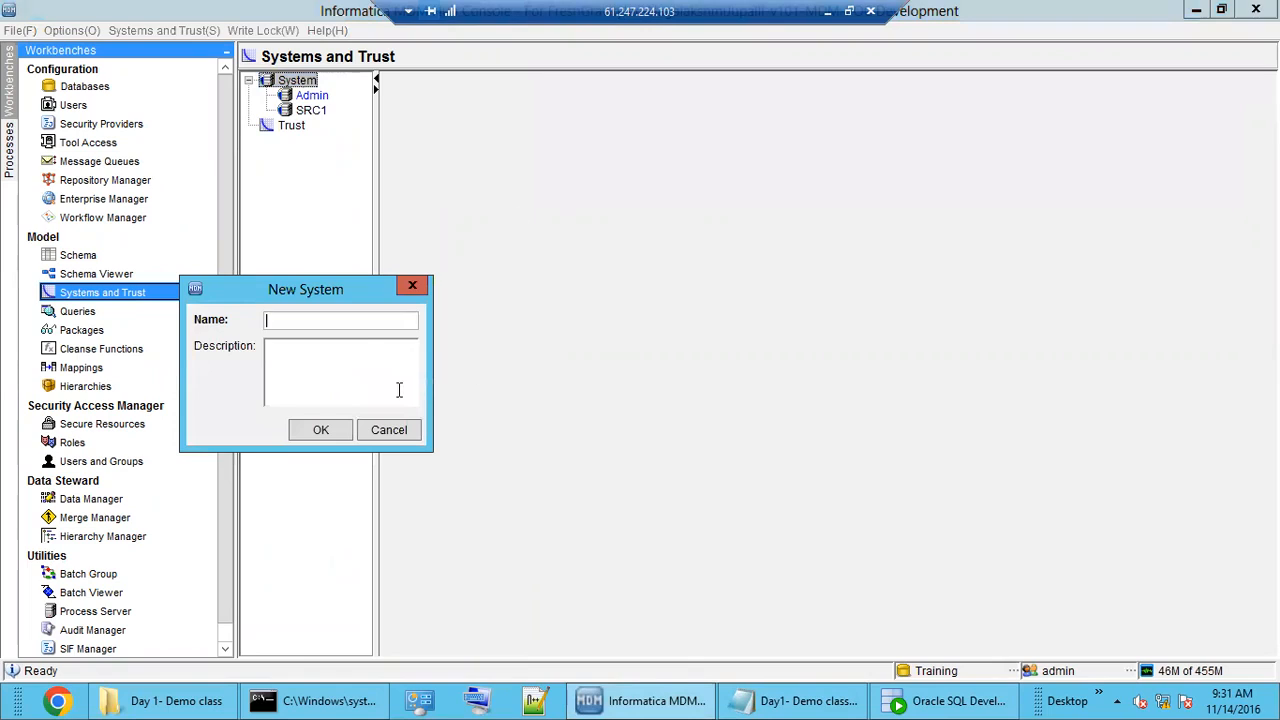
{"action": "type", "text": "CRM"}
{"action": "left_click_drag", "start_coordinate": [331, 320], "coordinate": [232, 322]}
{"action": "key", "text": "ctrl+c"}
{"action": "left_click", "coordinate": [296, 357]}
{"action": "key", "text": "ctrl+v"}
{"action": "left_click", "coordinate": [320, 430]}
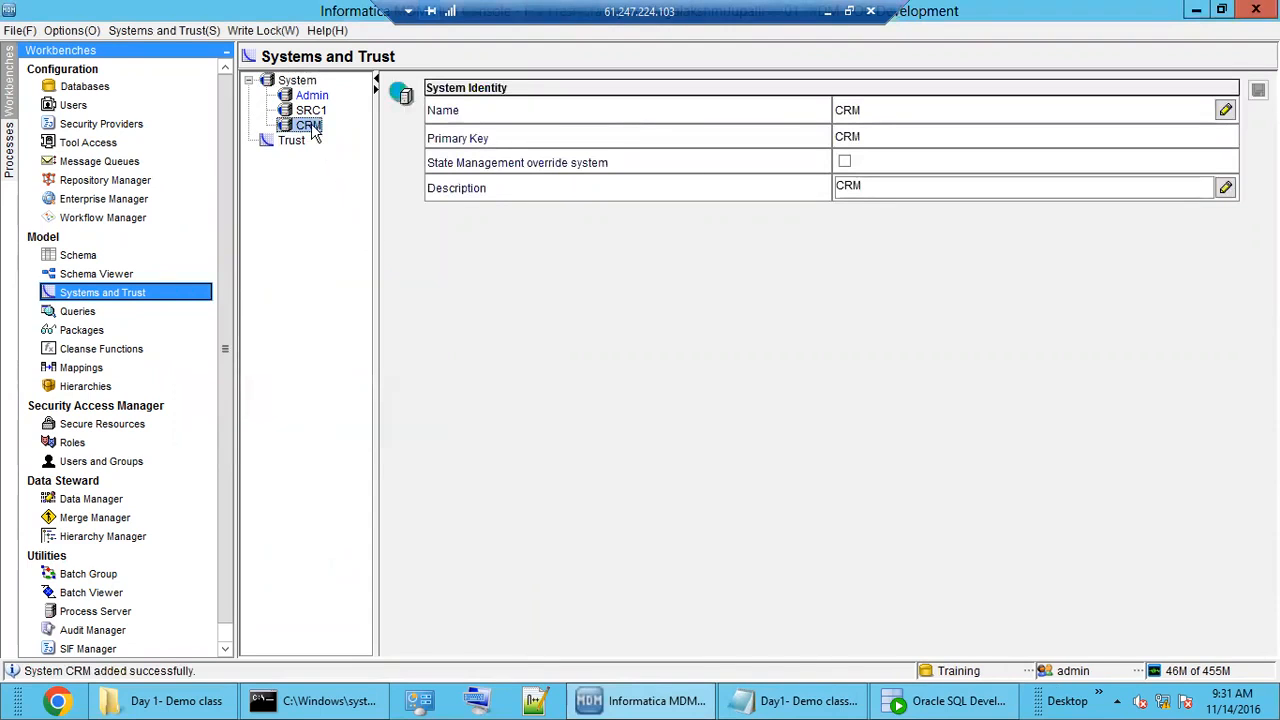
Step: Add a new source system named EDW with the description EDW, and check the CRM and EDW system entries
{"action": "left_click", "coordinate": [297, 81]}
{"action": "right_click", "coordinate": [297, 85]}
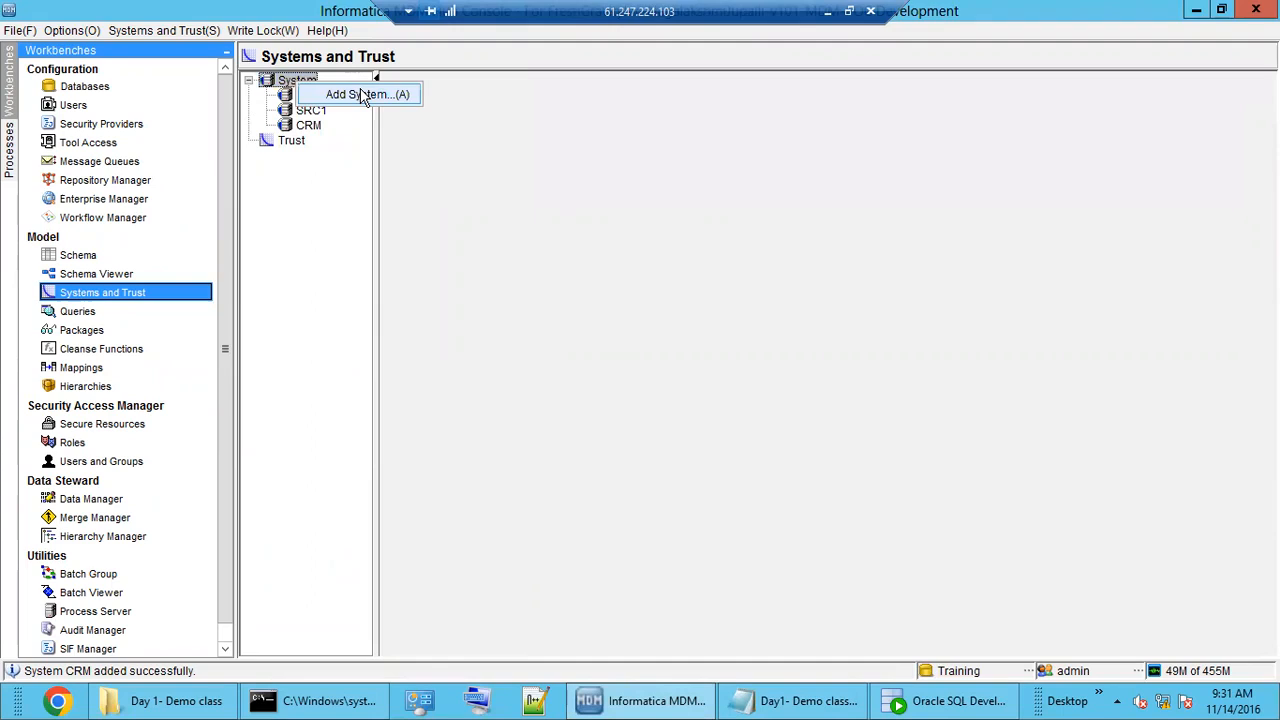
{"action": "left_click", "coordinate": [366, 94]}
{"action": "type", "text": "EDW"}
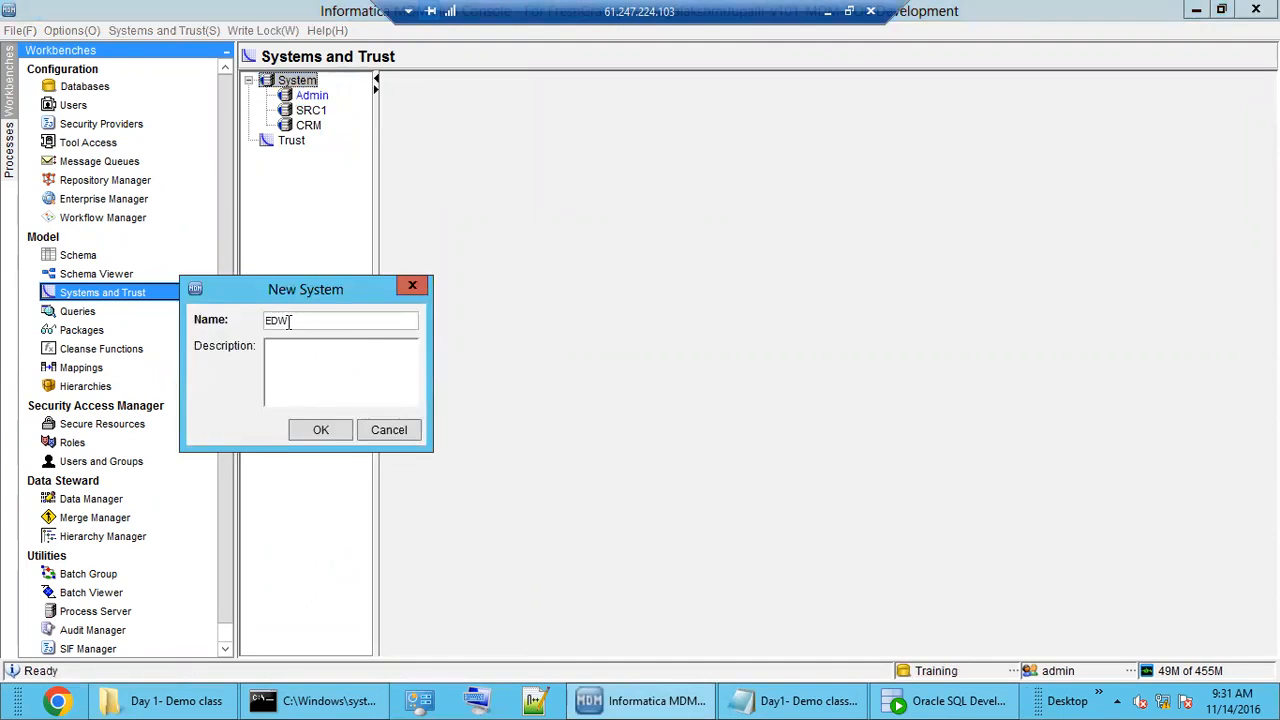
{"action": "key", "text": "ctrl+a"}
{"action": "key", "text": "ctrl+c"}
{"action": "left_click", "coordinate": [296, 362]}
{"action": "key", "text": "ctrl+v"}
{"action": "key", "text": "Return"}
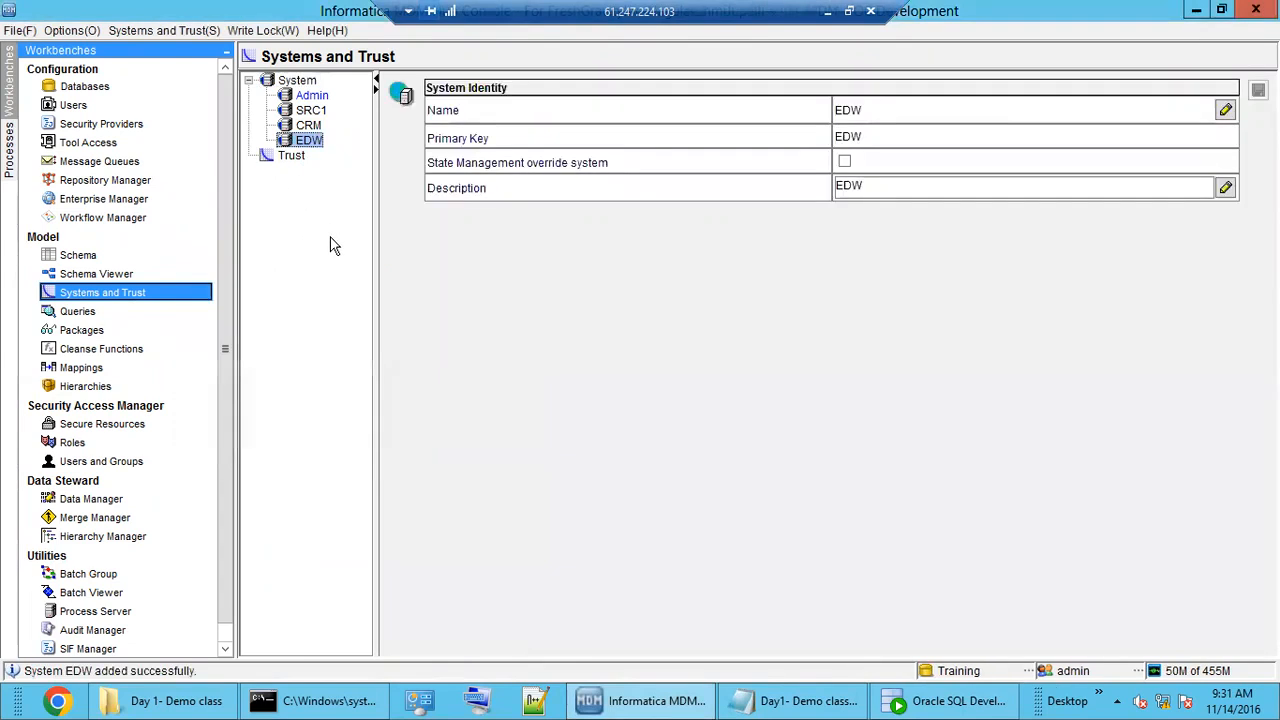
{"action": "left_click", "coordinate": [308, 125]}
{"action": "left_click", "coordinate": [309, 140]}
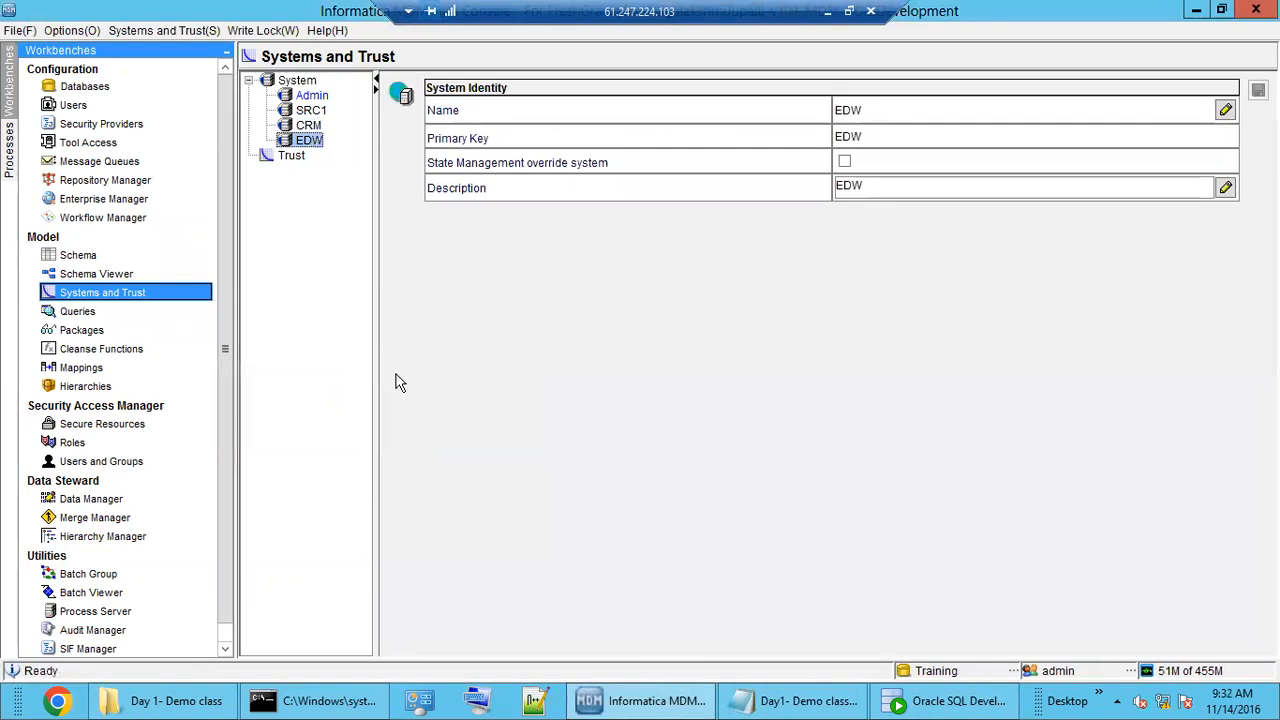
Step: Return to the Schema tool and view the landing tables, the base objects list and the EMP base object's properties
{"action": "left_click", "coordinate": [78, 256]}
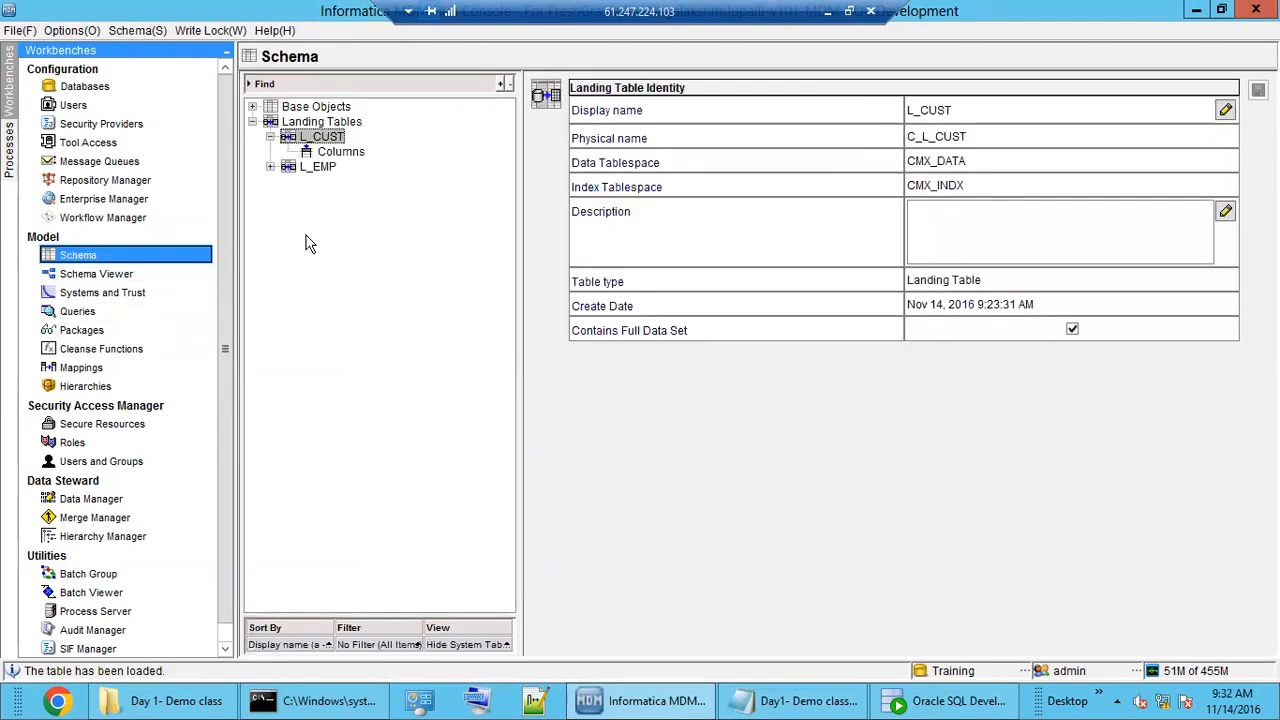
{"action": "left_click", "coordinate": [318, 122]}
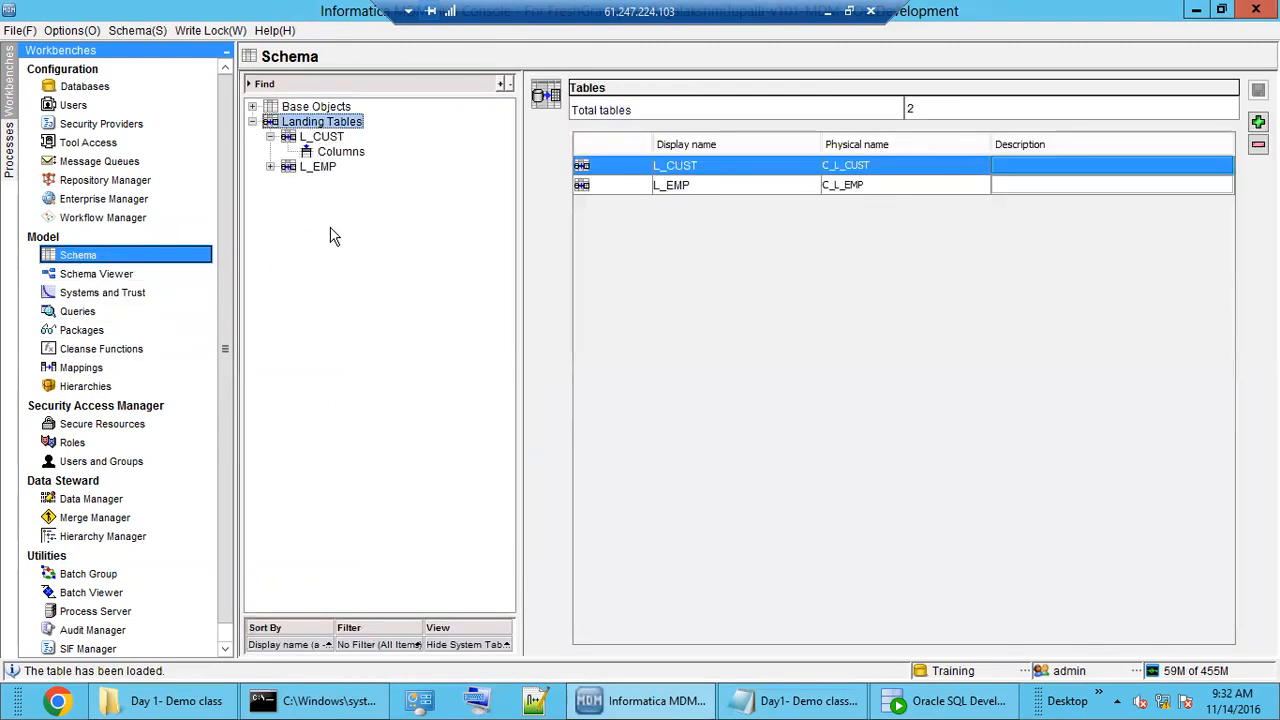
{"action": "left_click", "coordinate": [330, 107]}
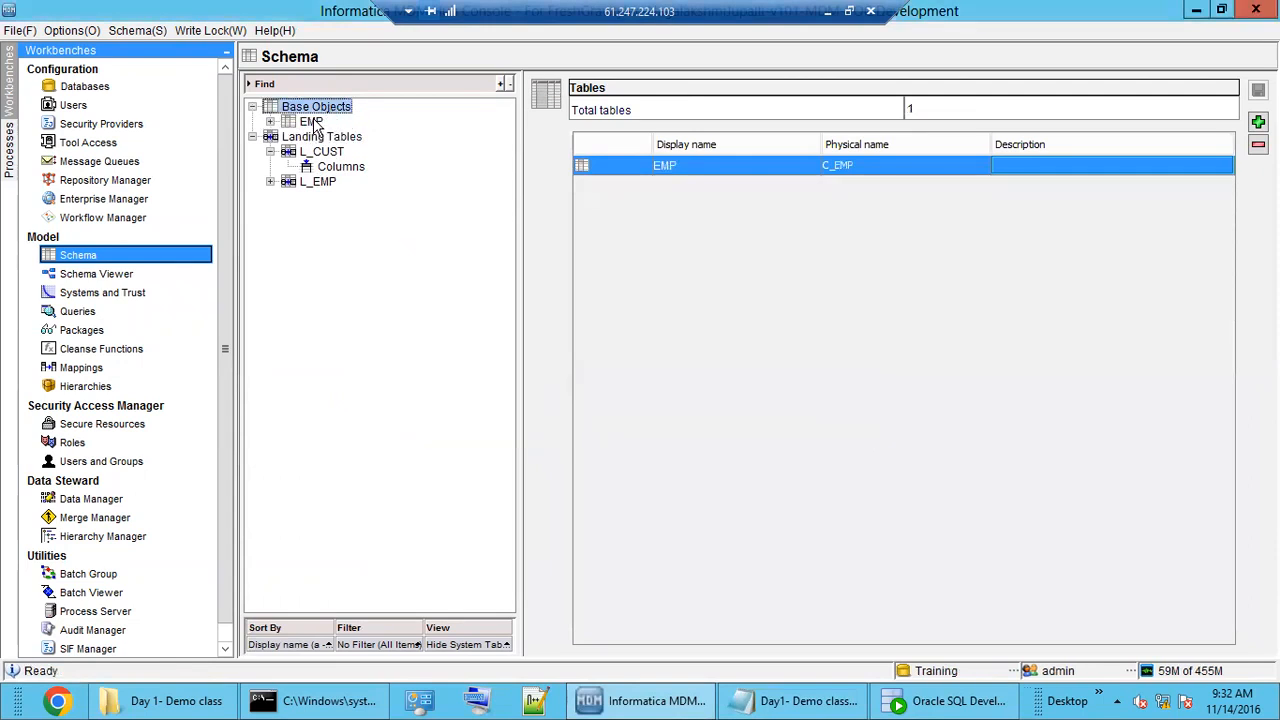
{"action": "left_click", "coordinate": [313, 122]}
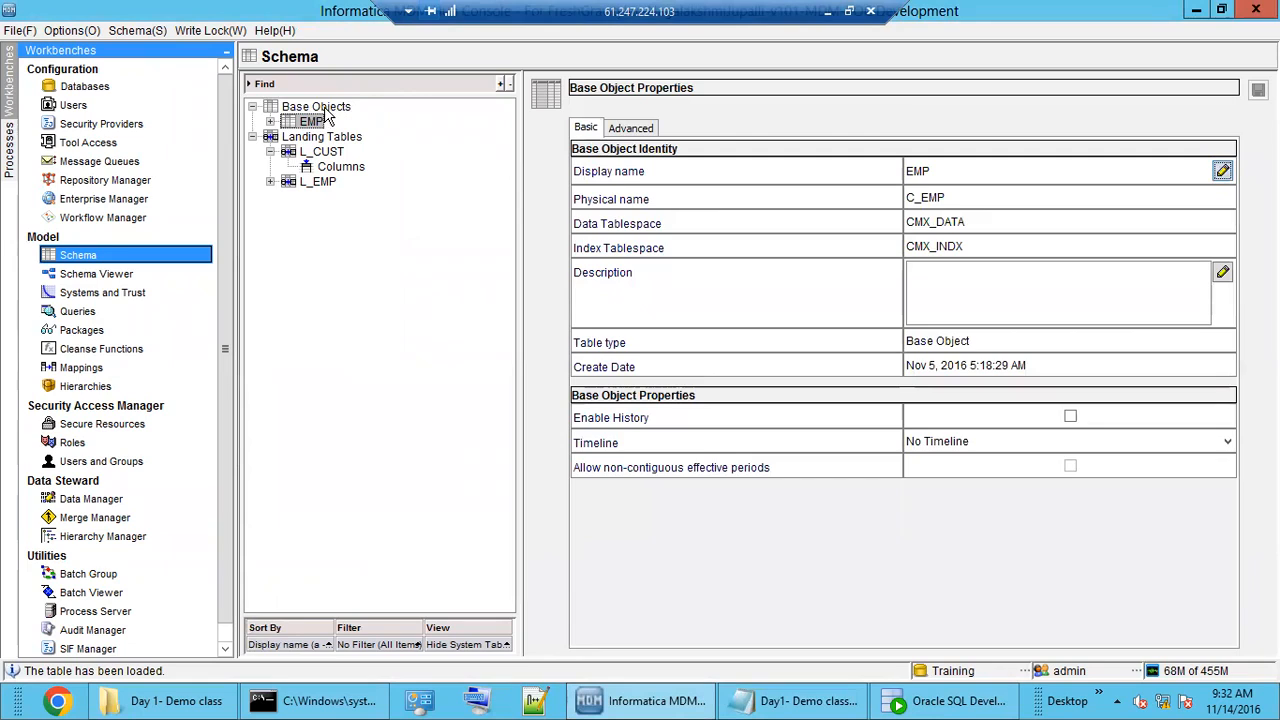
{"action": "left_click", "coordinate": [324, 107]}
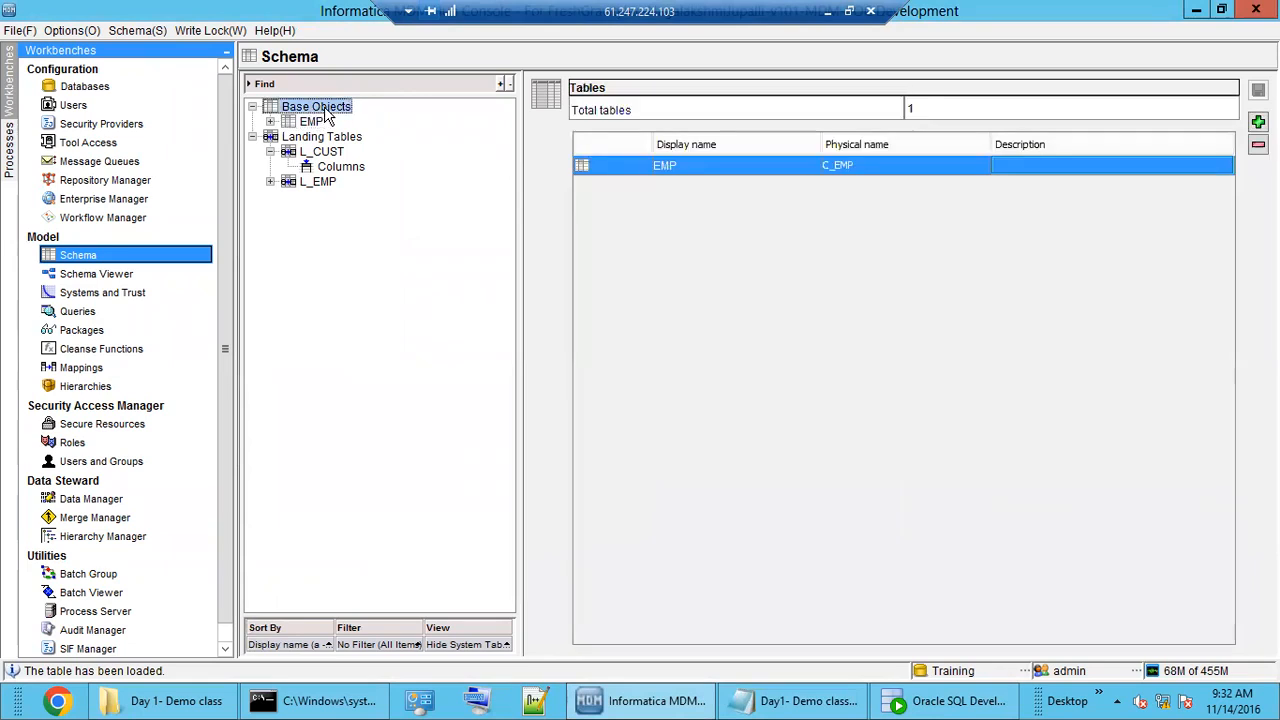
Step: Switch to the Day1 demo class notes in Notepad and review the staging layer and validation parts of the MDM data flow
{"action": "left_click", "coordinate": [535, 700]}
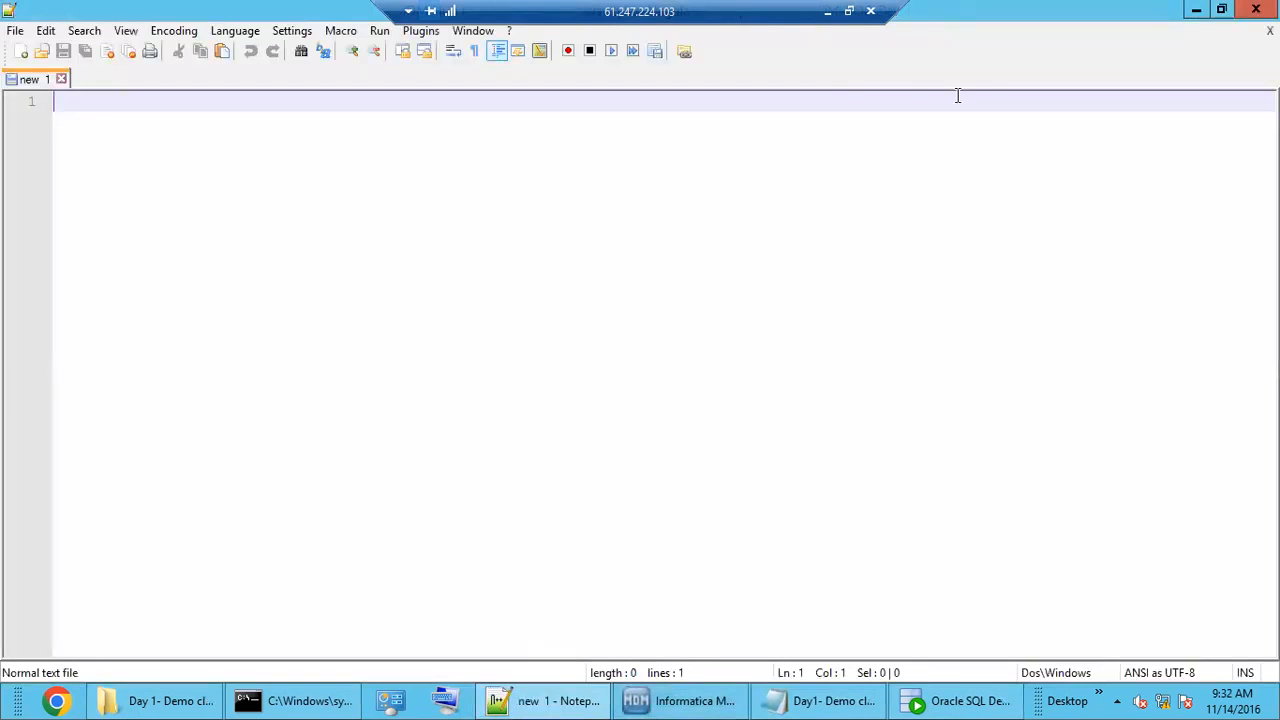
{"action": "left_click", "coordinate": [1256, 9]}
{"action": "left_click", "coordinate": [787, 706]}
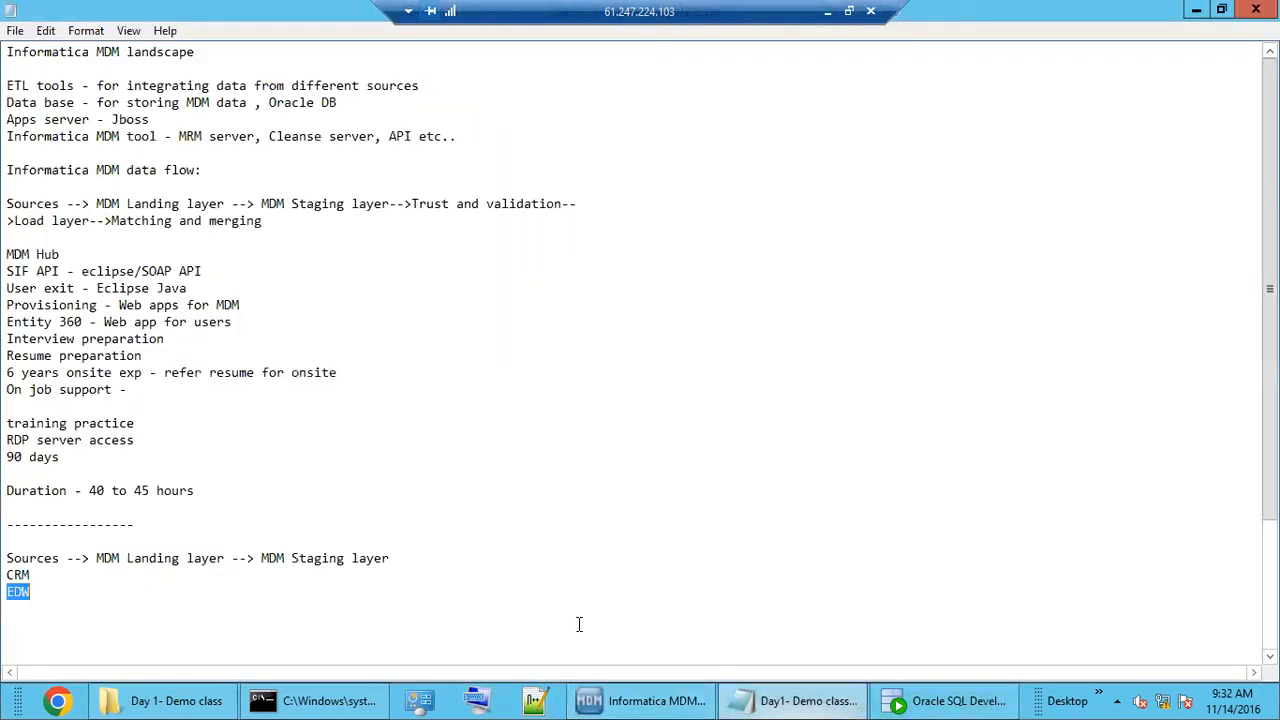
{"action": "left_click_drag", "start_coordinate": [262, 559], "coordinate": [344, 560]}
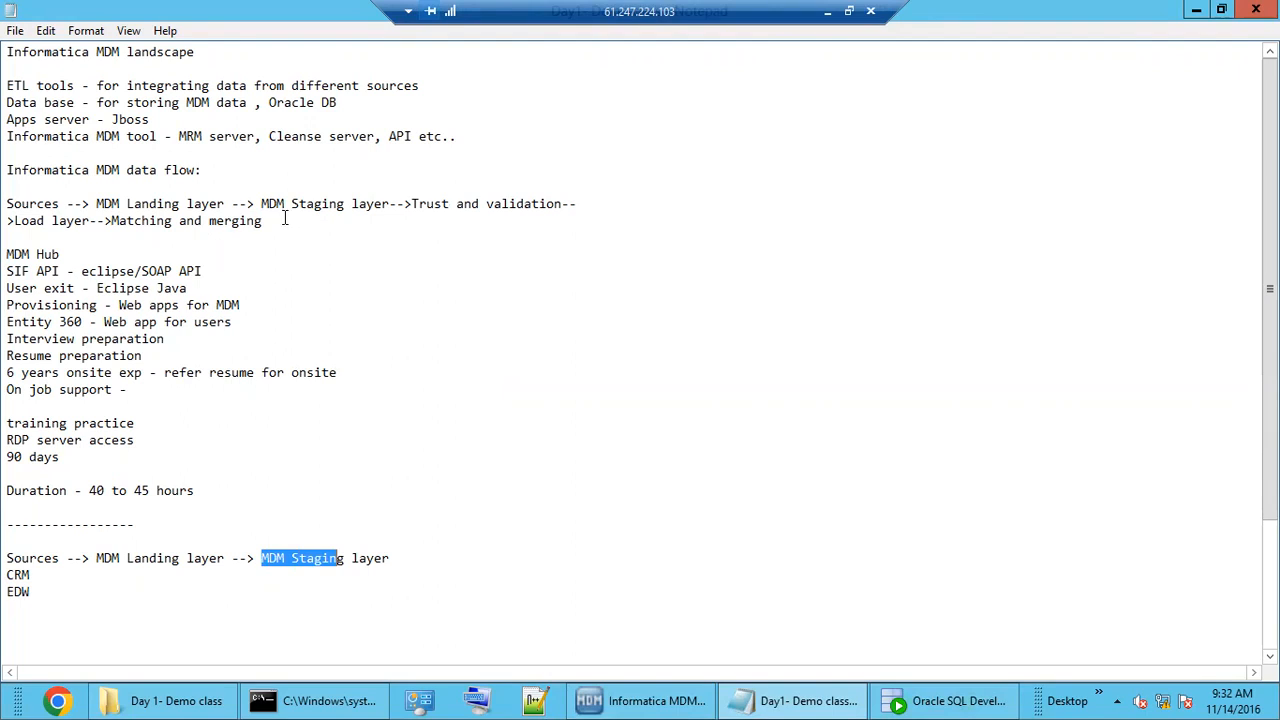
{"action": "left_click_drag", "start_coordinate": [290, 203], "coordinate": [344, 203]}
{"action": "left_click", "coordinate": [471, 203]}
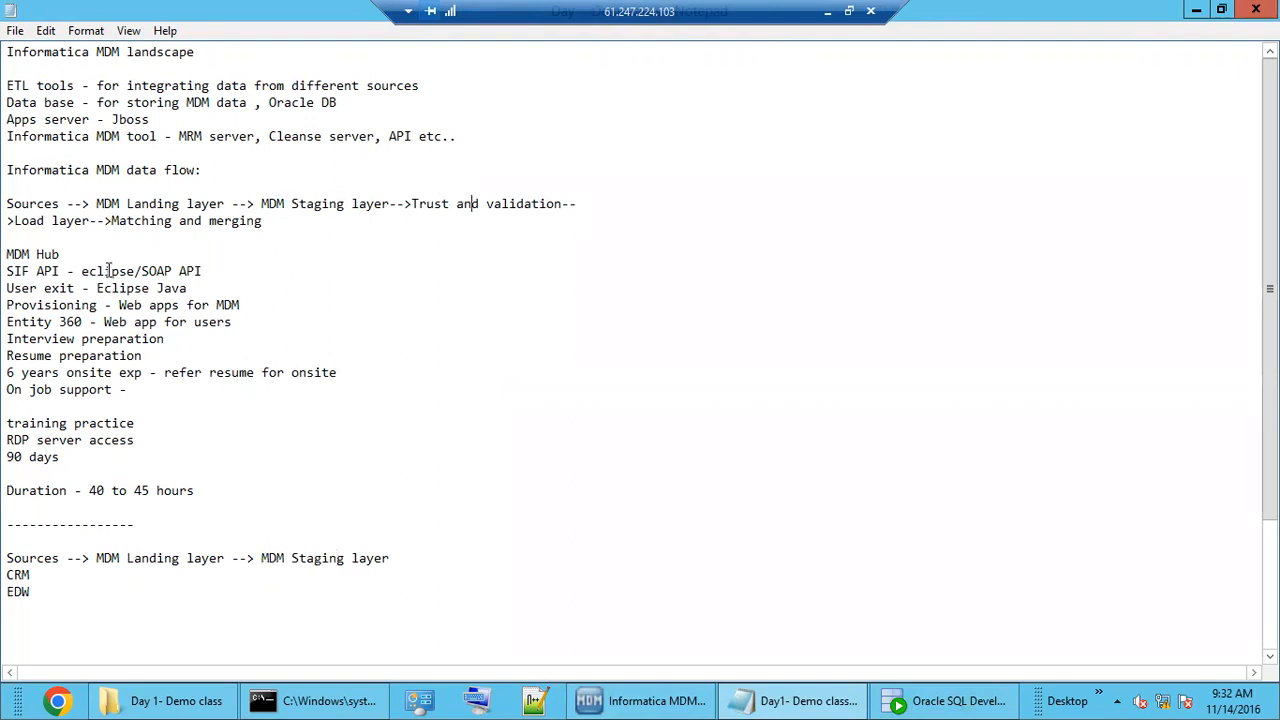
{"action": "left_click", "coordinate": [287, 219]}
Step: Insert "BO TABLE-->" before "Trust and validation" in the Informatica MDM data flow line
{"action": "left_click", "coordinate": [412, 204]}
{"action": "type", "text": "bo tAB"}
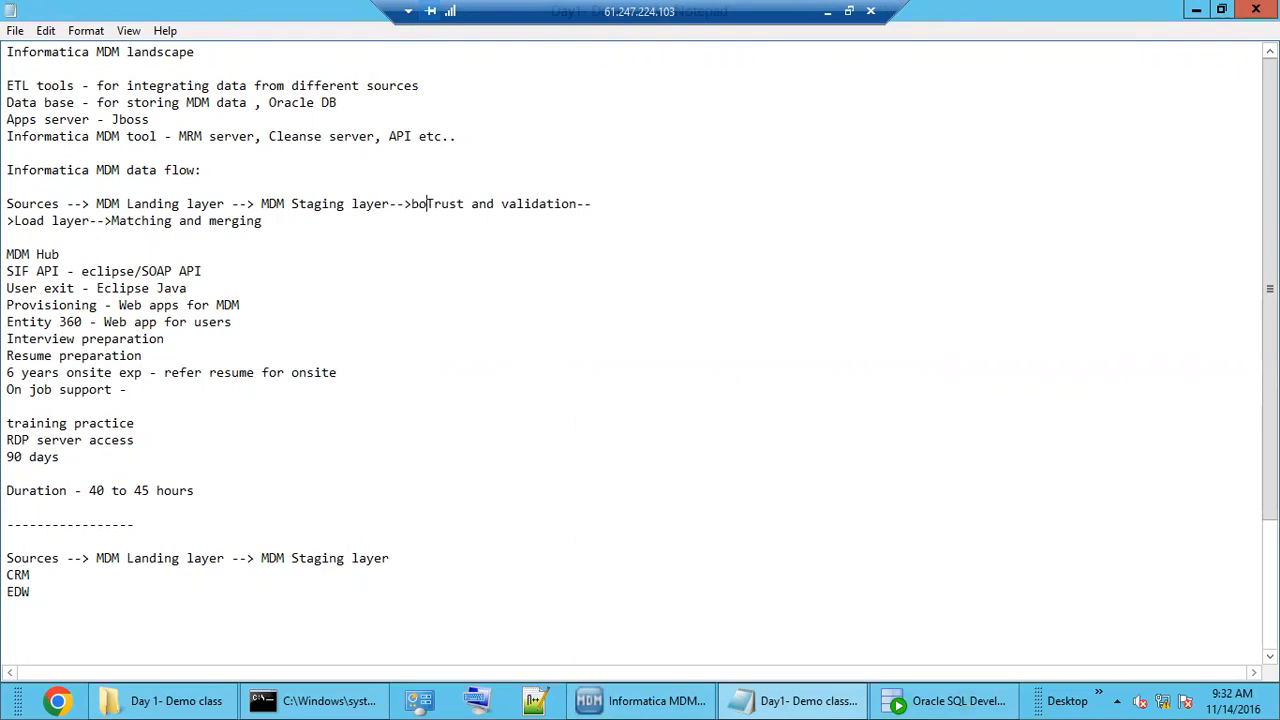
{"action": "type", "text": "LE-->"}
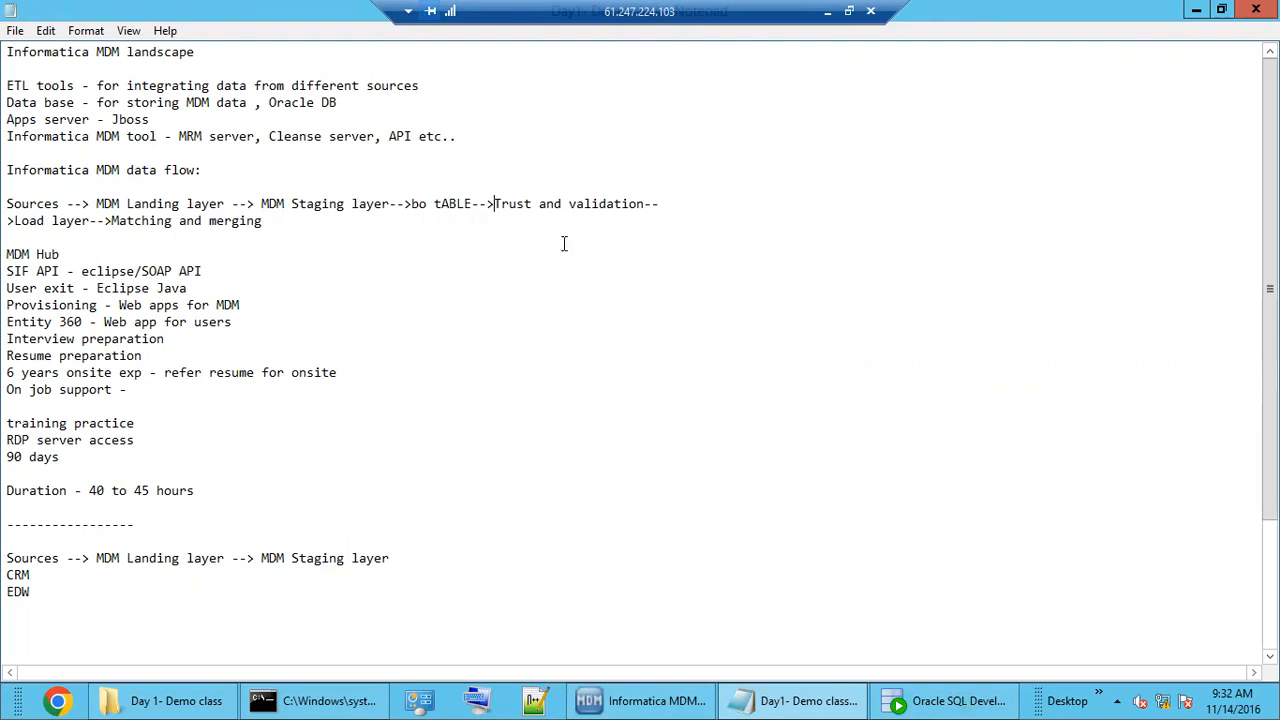
{"action": "left_click", "coordinate": [420, 204]}
{"action": "key", "text": "BackSpace"}
{"action": "key", "text": "BackSpace"}
{"action": "type", "text": "BO"}
{"action": "left_click", "coordinate": [440, 204]}
{"action": "key", "text": "BackSpace"}
{"action": "type", "text": "T"}
Step: Highlight the staging layer, the BO TABLE stage and the CRM source in the notes to trace the data flow
{"action": "left_click_drag", "start_coordinate": [280, 204], "coordinate": [456, 200]}
{"action": "left_click", "coordinate": [450, 205]}
{"action": "double_click", "coordinate": [328, 204]}
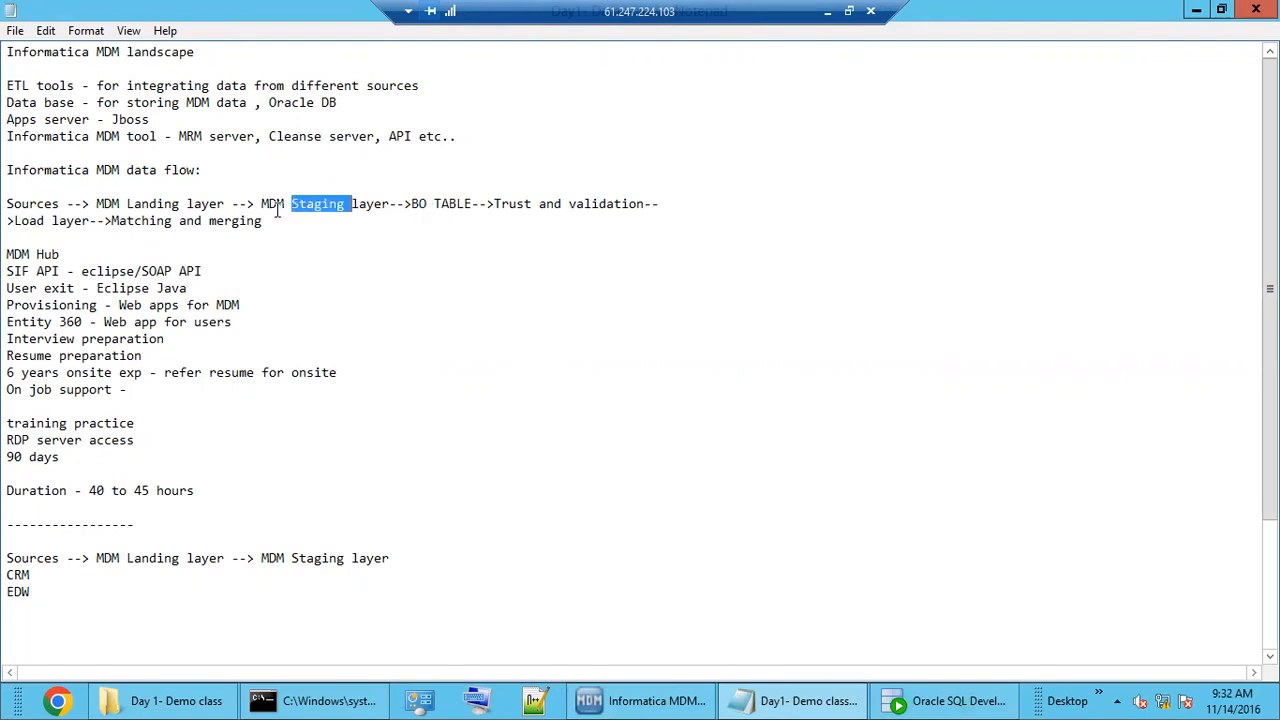
{"action": "double_click", "coordinate": [446, 204]}
{"action": "left_click", "coordinate": [288, 204]}
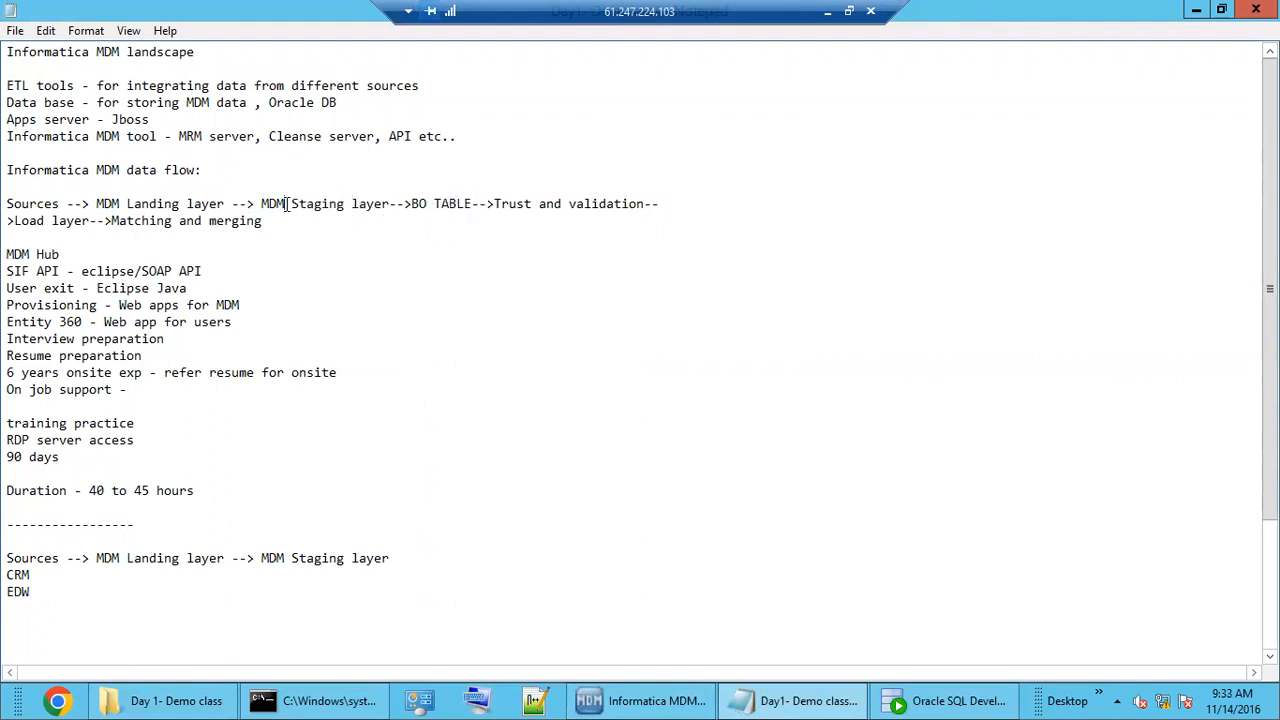
{"action": "double_click", "coordinate": [311, 204]}
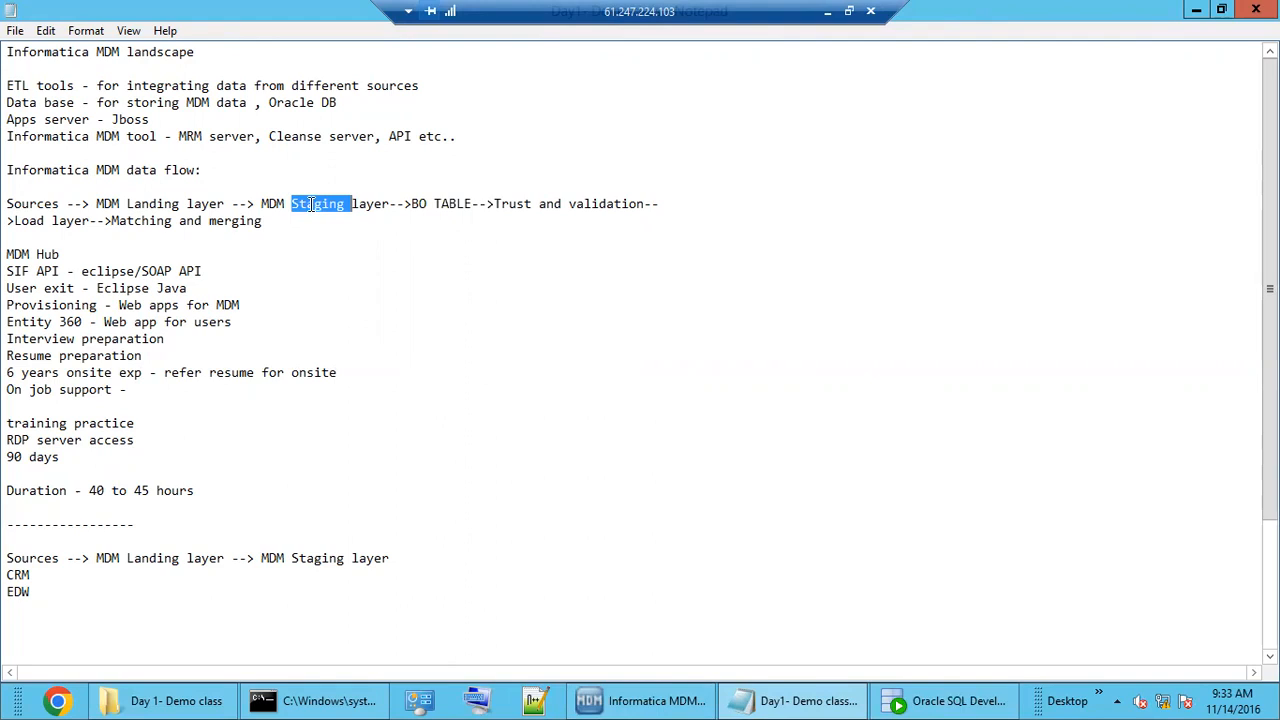
{"action": "left_click", "coordinate": [40, 575]}
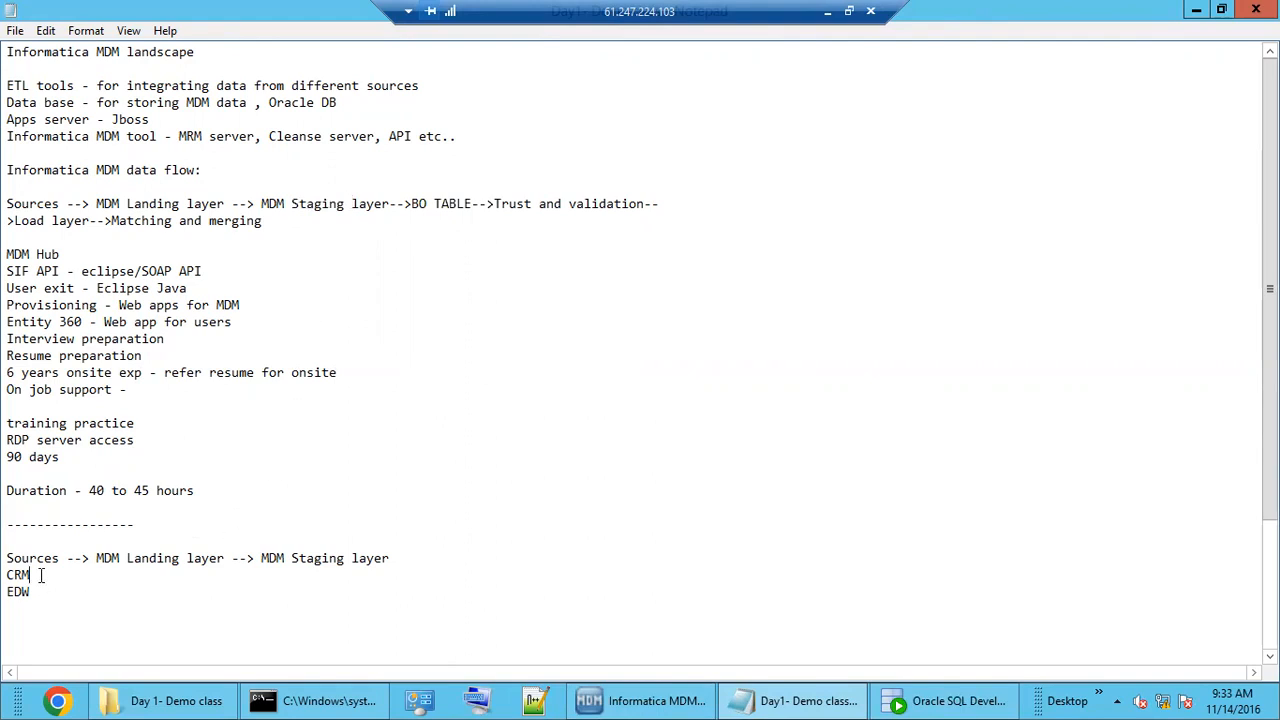
{"action": "left_click_drag", "start_coordinate": [33, 575], "coordinate": [8, 578]}
{"action": "left_click_drag", "start_coordinate": [314, 204], "coordinate": [452, 204]}
{"action": "double_click", "coordinate": [452, 204]}
{"action": "left_click_drag", "start_coordinate": [404, 204], "coordinate": [426, 204]}
Step: Switch back to the Informatica MDM Hub Console and add a base object with the display name B_CUST
{"action": "left_click", "coordinate": [657, 697]}
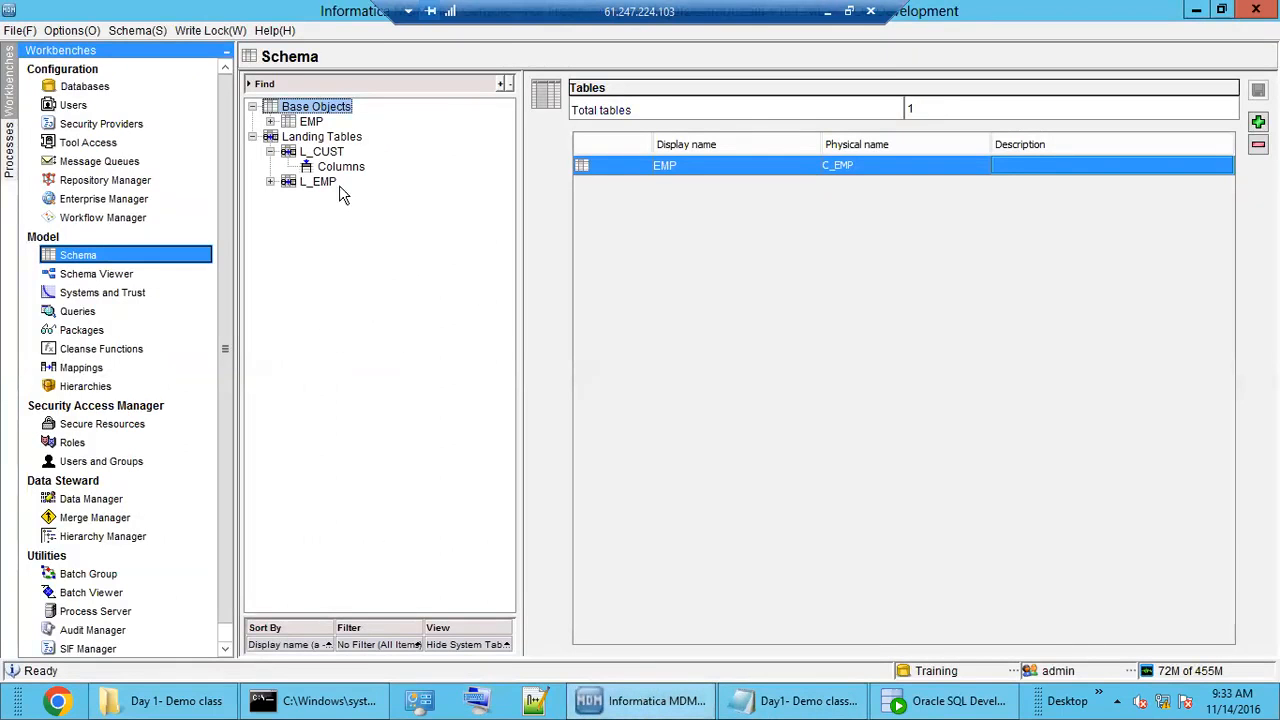
{"action": "left_click", "coordinate": [293, 138]}
{"action": "double_click", "coordinate": [293, 140]}
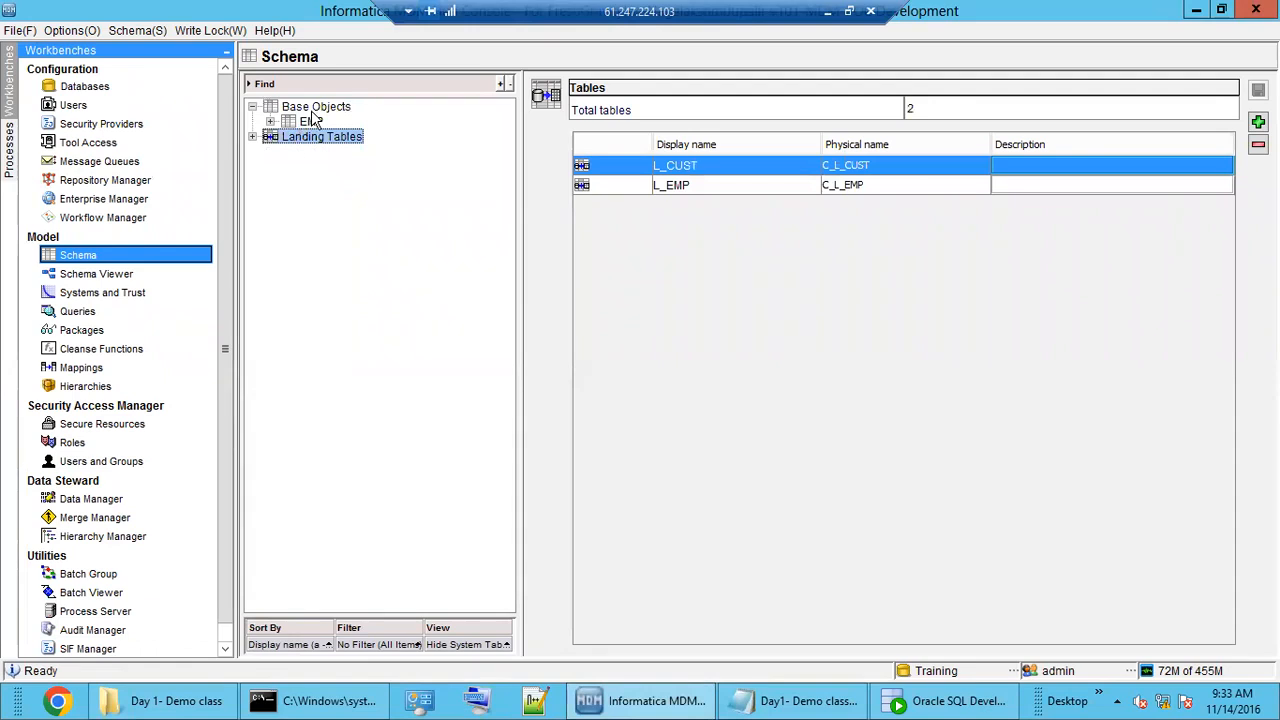
{"action": "left_click", "coordinate": [316, 108]}
{"action": "right_click", "coordinate": [320, 118]}
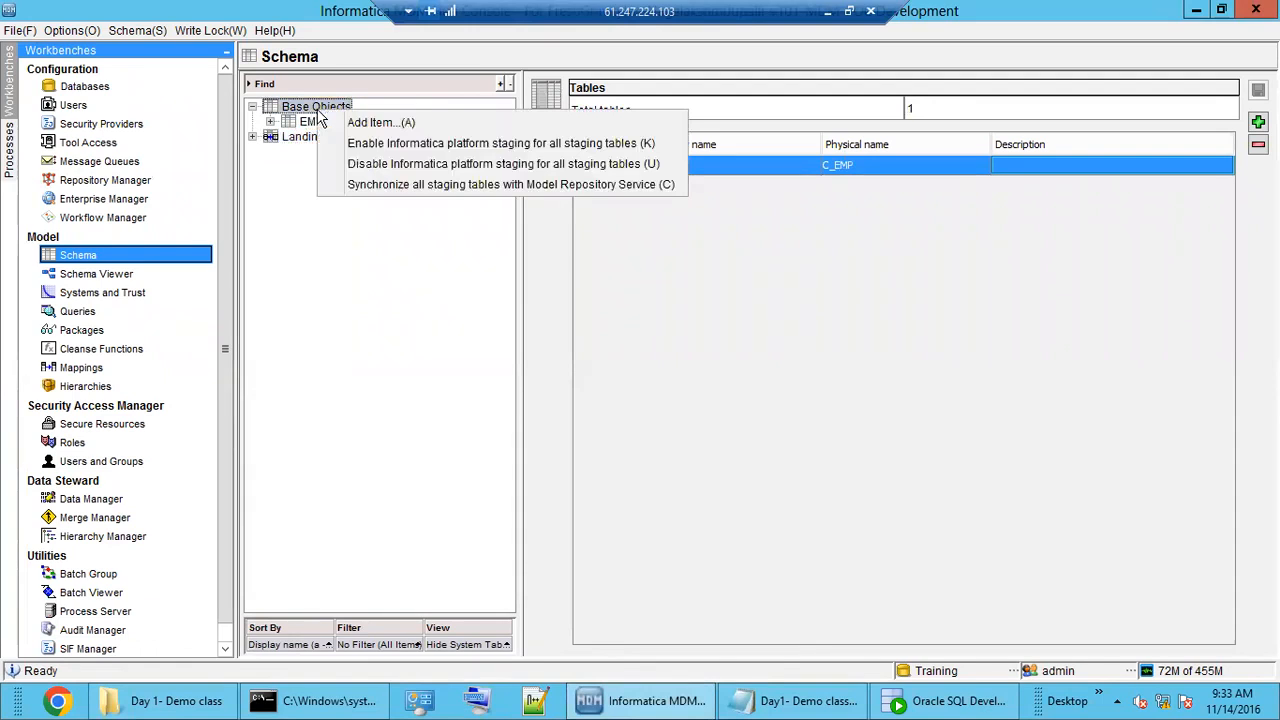
{"action": "left_click", "coordinate": [357, 123]}
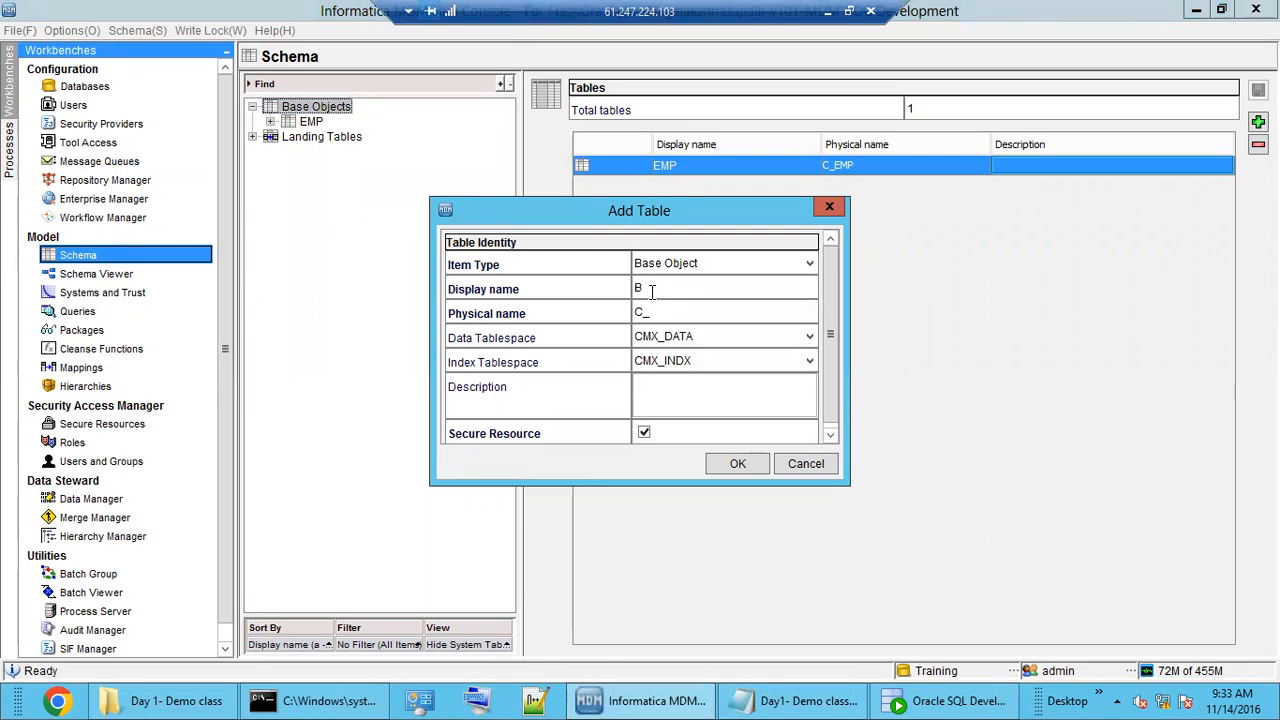
{"action": "type", "text": "B_CUST"}
{"action": "key", "text": "Tab"}
{"action": "left_click", "coordinate": [737, 463]}
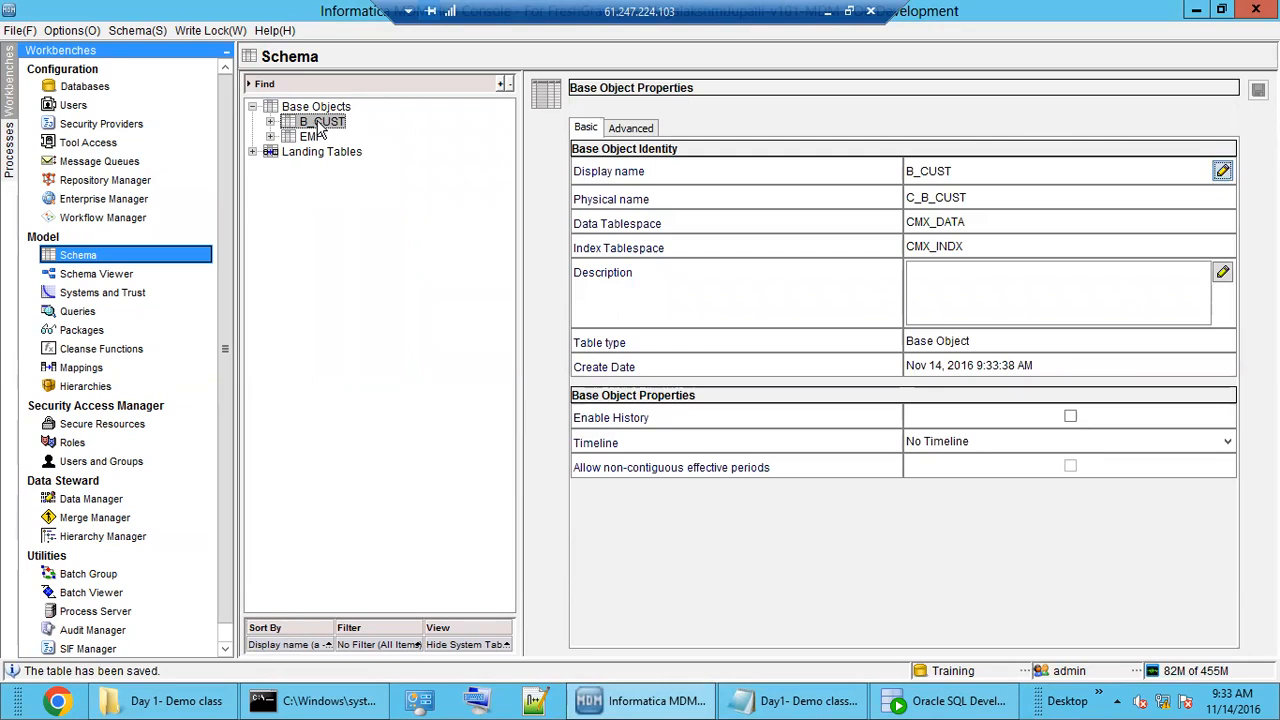
Step: Open the columns of the B_CUST base object and add a CUST_ID column with data type INT
{"action": "left_click", "coordinate": [270, 121]}
{"action": "left_click", "coordinate": [341, 140]}
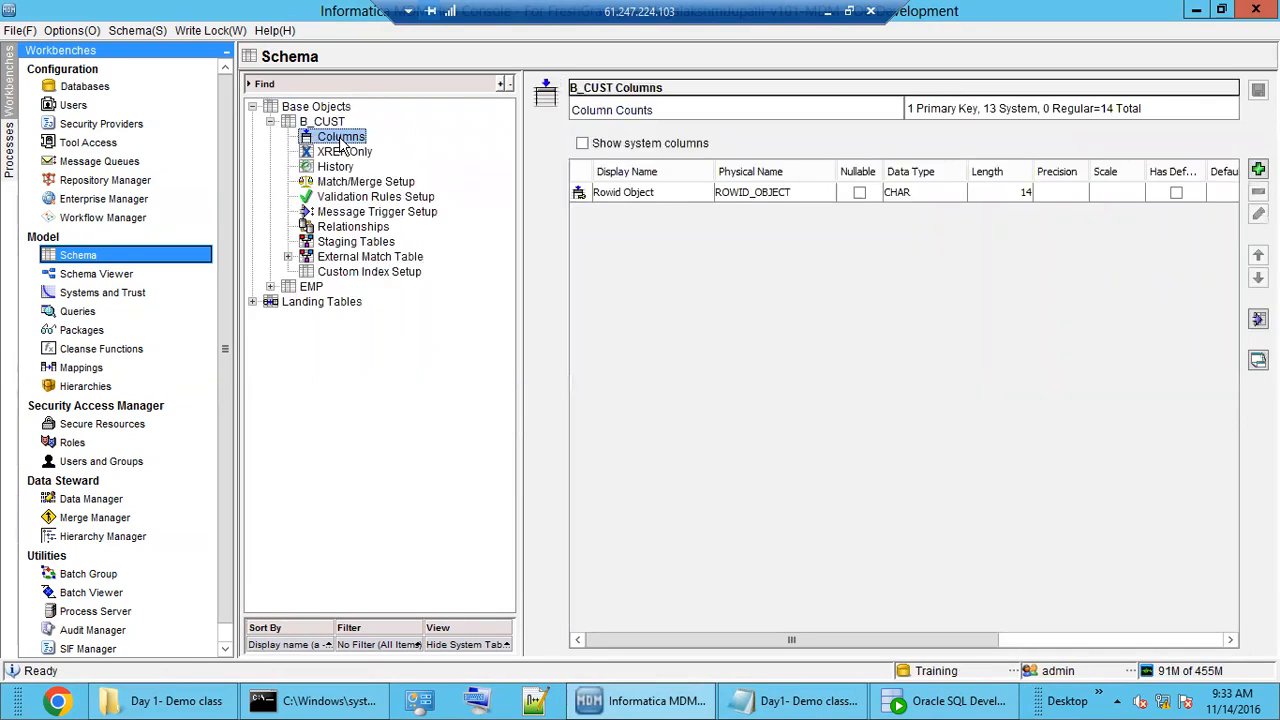
{"action": "left_click", "coordinate": [652, 193]}
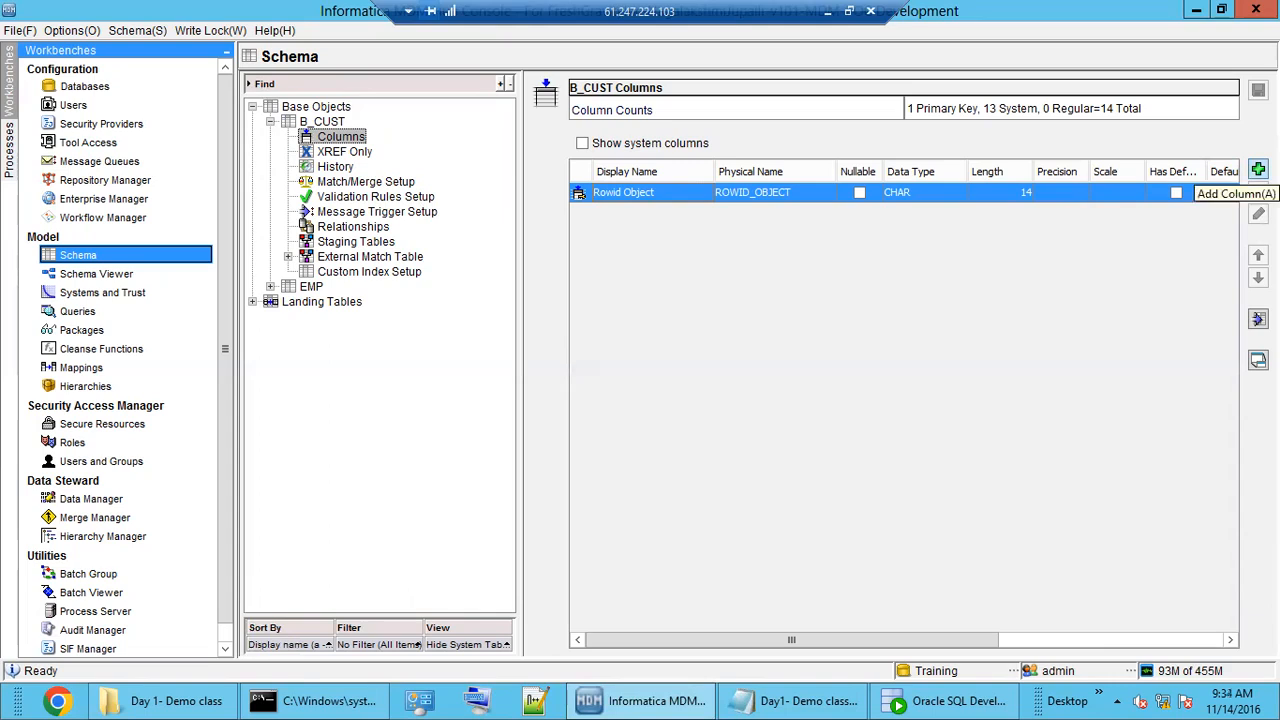
{"action": "left_click", "coordinate": [1258, 170]}
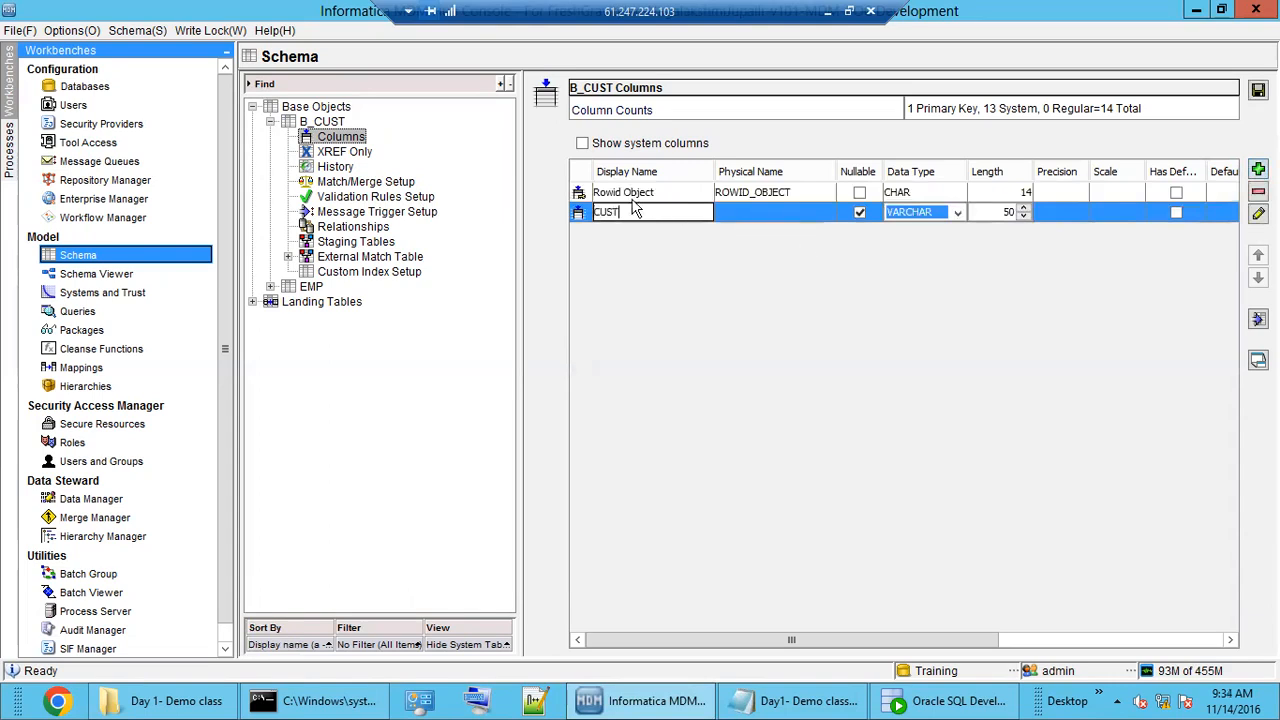
{"action": "type", "text": "CUST_ID"}
{"action": "left_click", "coordinate": [920, 213]}
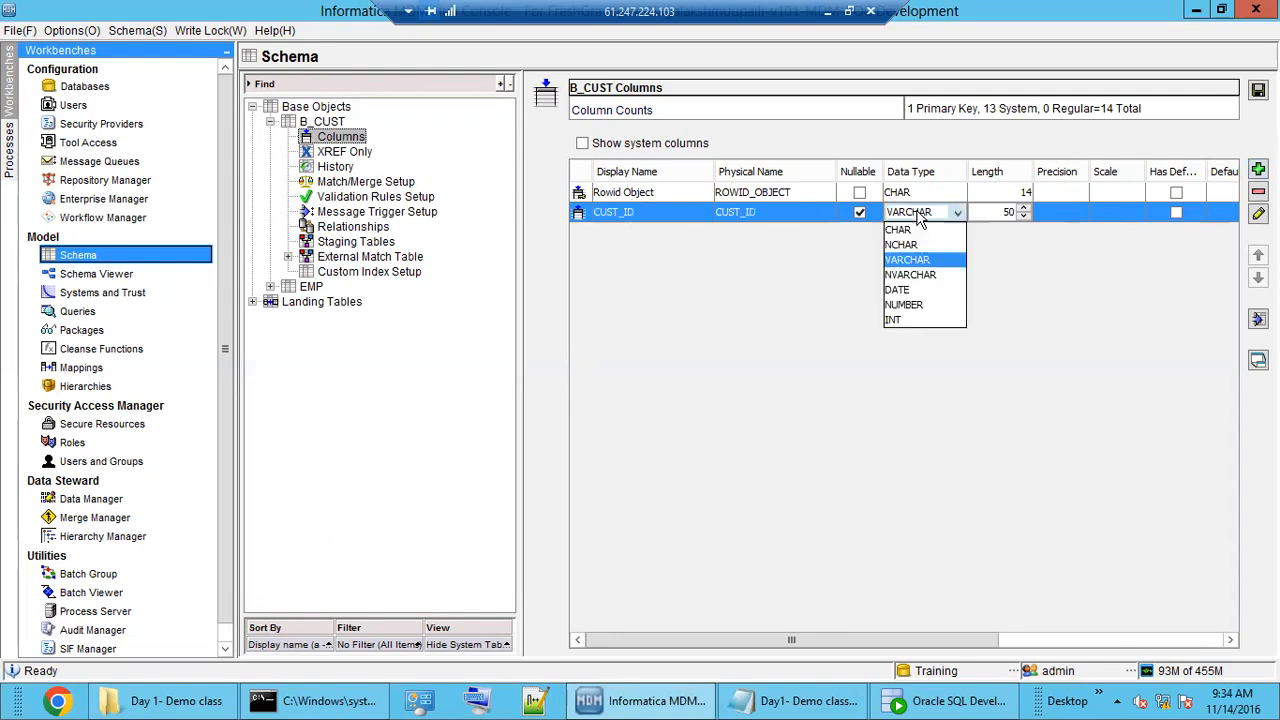
{"action": "left_click", "coordinate": [916, 318]}
Step: Add VARCHAR columns CUST_NAME and ADDRESS to B_CUST and save the column definitions
{"action": "left_click", "coordinate": [1258, 170]}
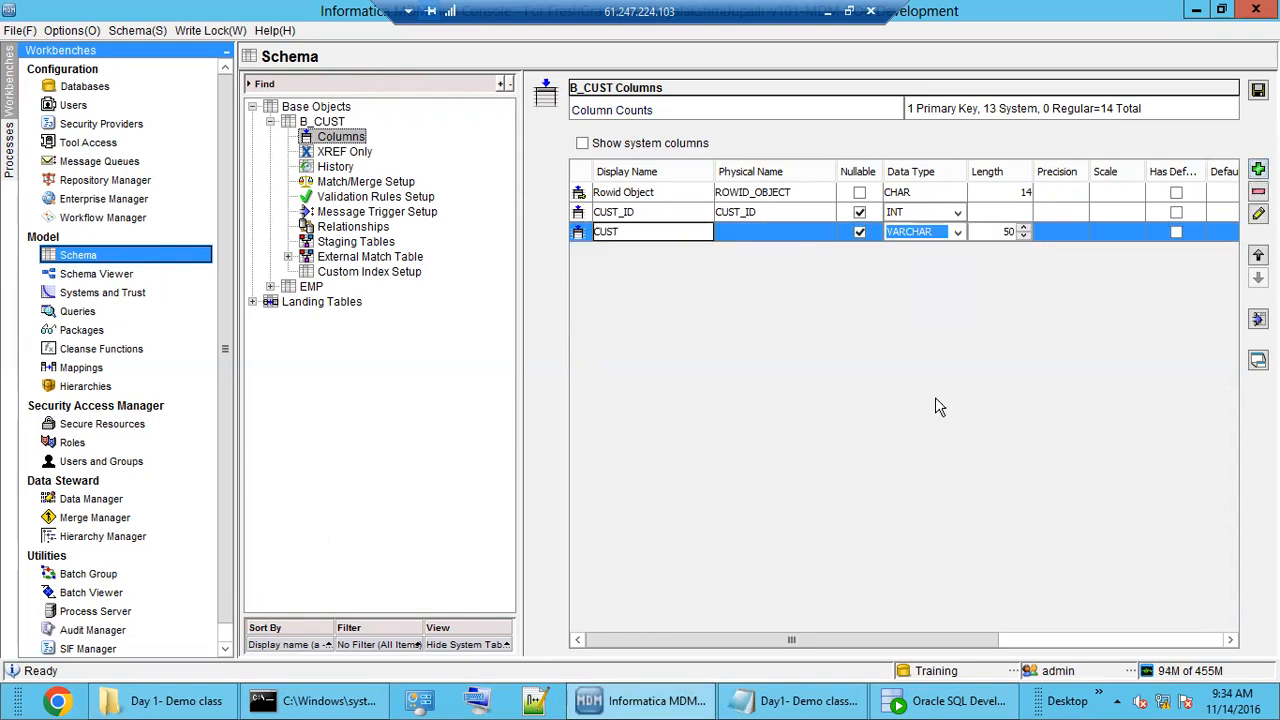
{"action": "type", "text": "CUST_NAME"}
{"action": "left_click", "coordinate": [1258, 170]}
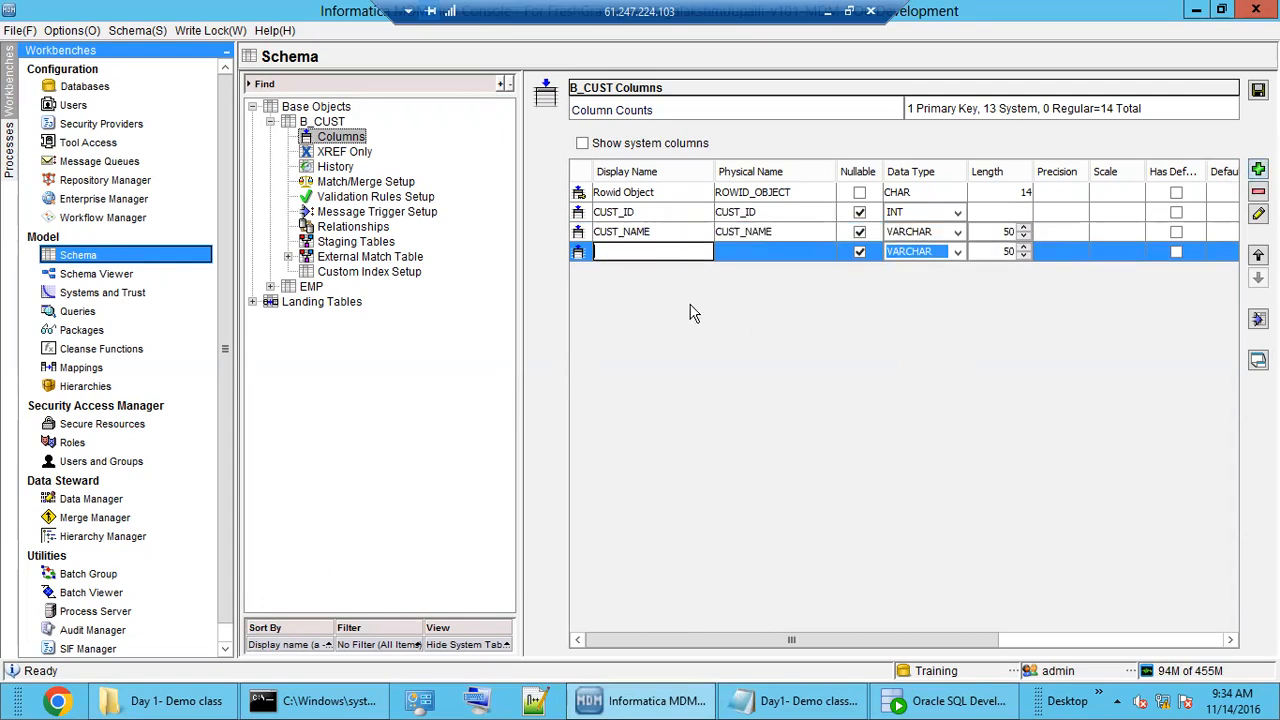
{"action": "type", "text": "ADDRESS"}
{"action": "left_click", "coordinate": [785, 260]}
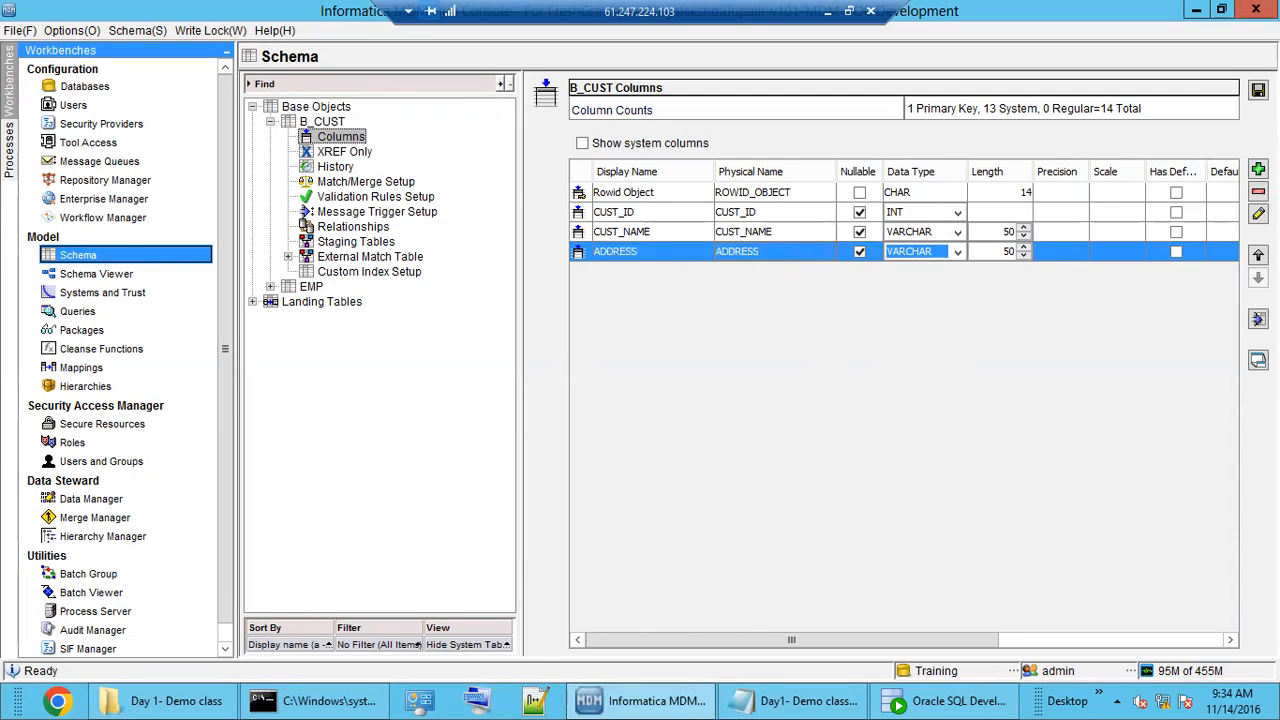
{"action": "left_click", "coordinate": [1258, 90]}
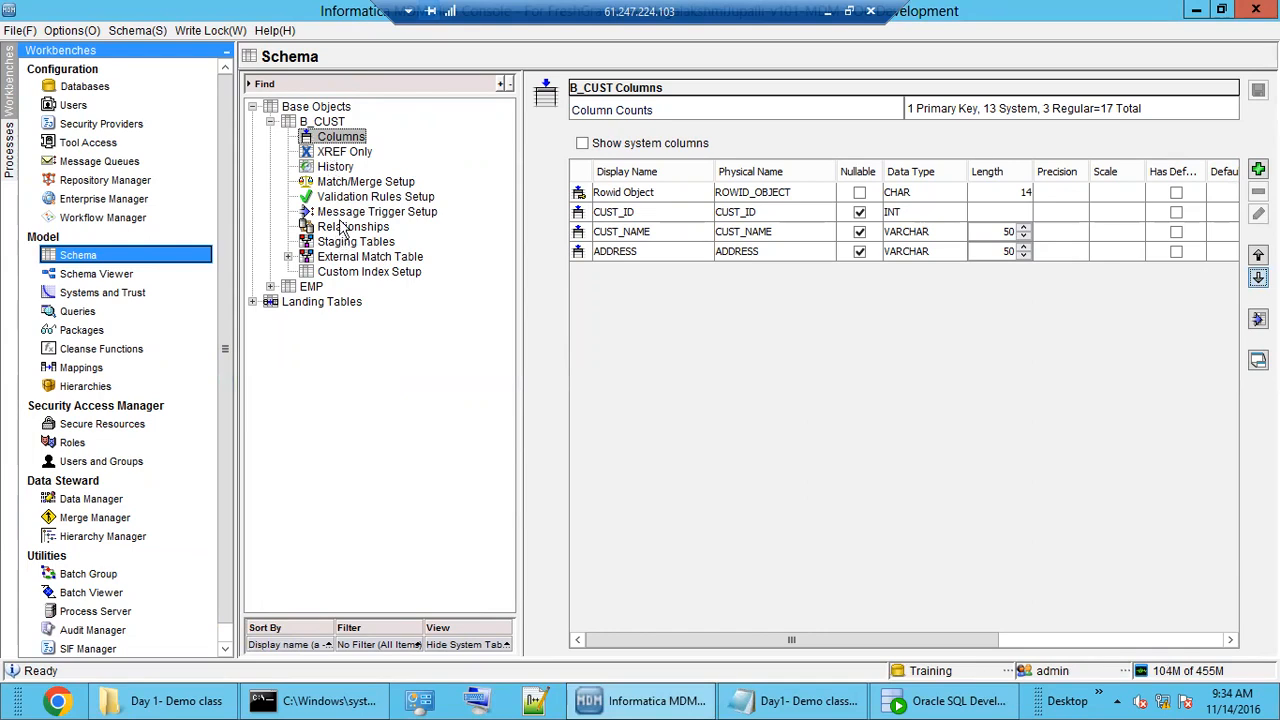
Step: Start a new staging table under the B_CUST base object with the display name S_CUST
{"action": "left_click", "coordinate": [314, 107]}
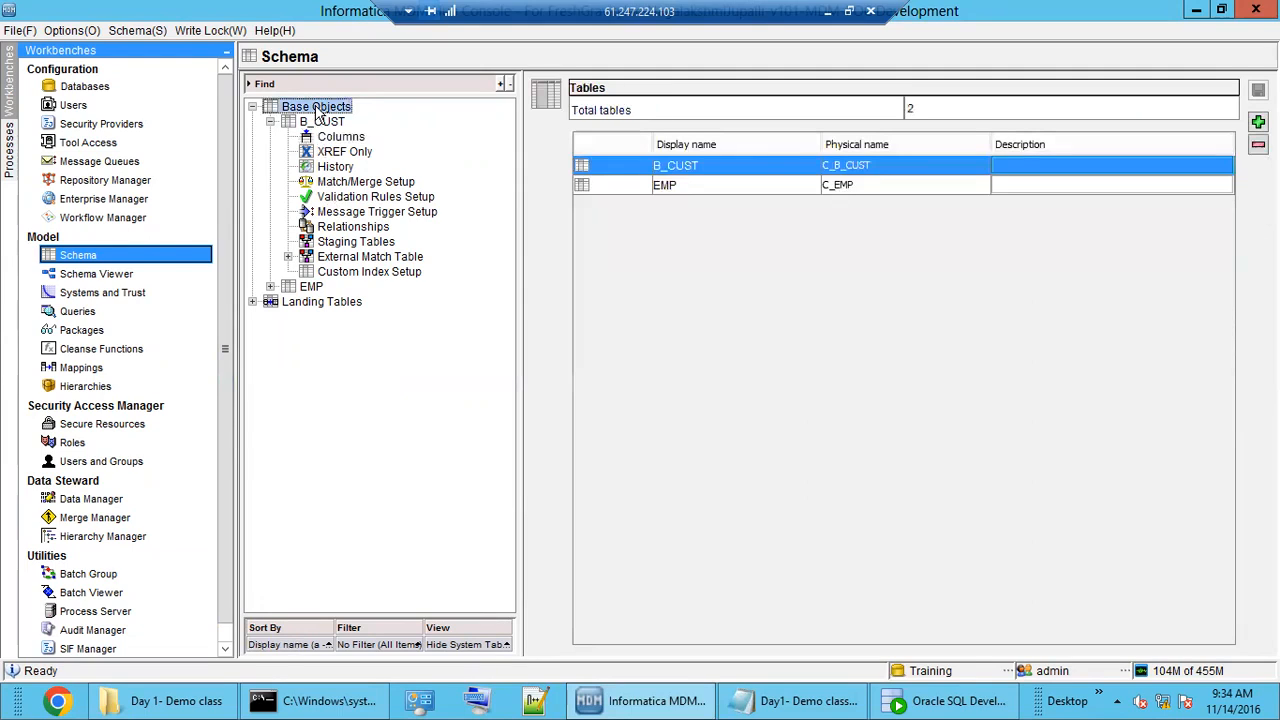
{"action": "left_click", "coordinate": [341, 246]}
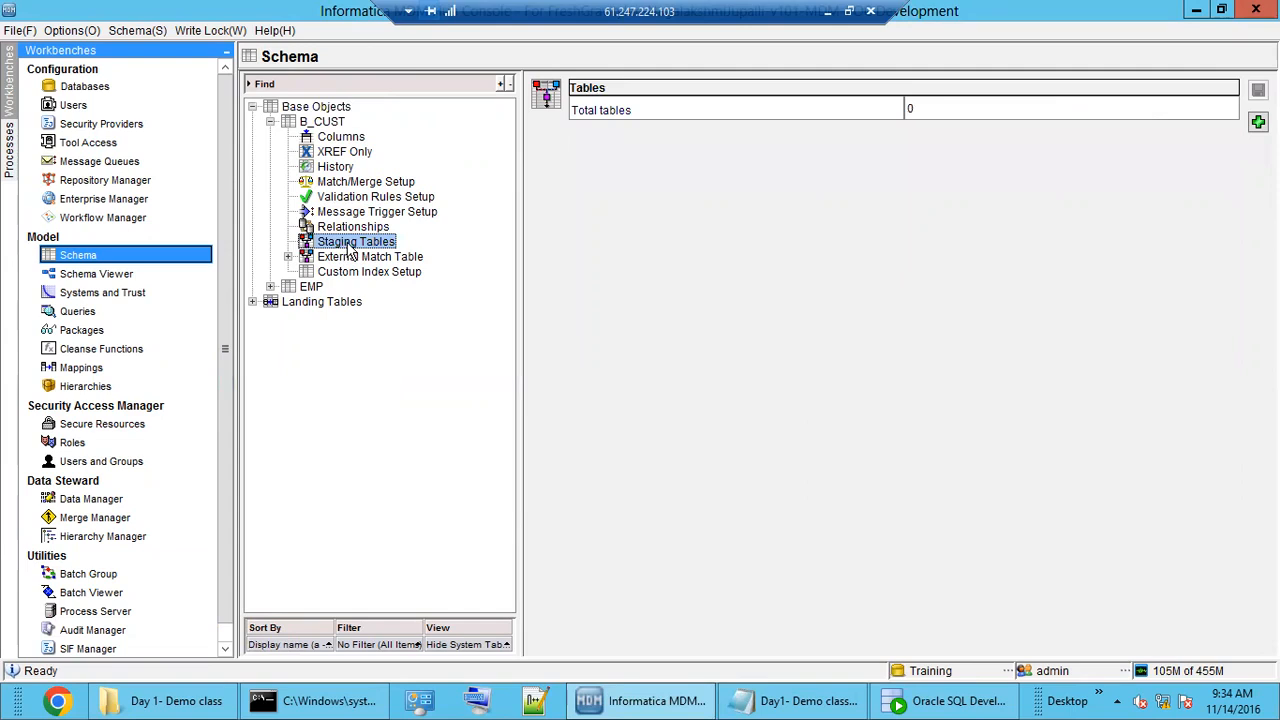
{"action": "left_click", "coordinate": [1256, 122]}
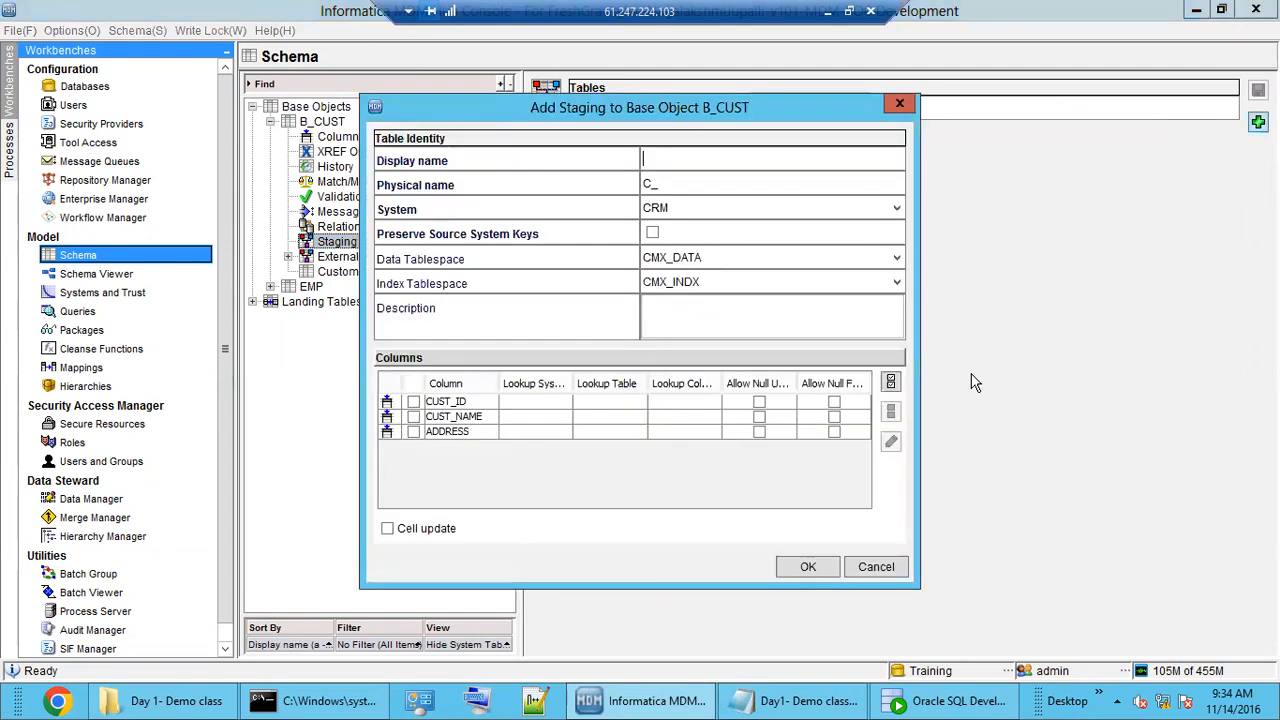
{"action": "left_click_drag", "start_coordinate": [693, 108], "coordinate": [926, 133]}
{"action": "left_click", "coordinate": [899, 182]}
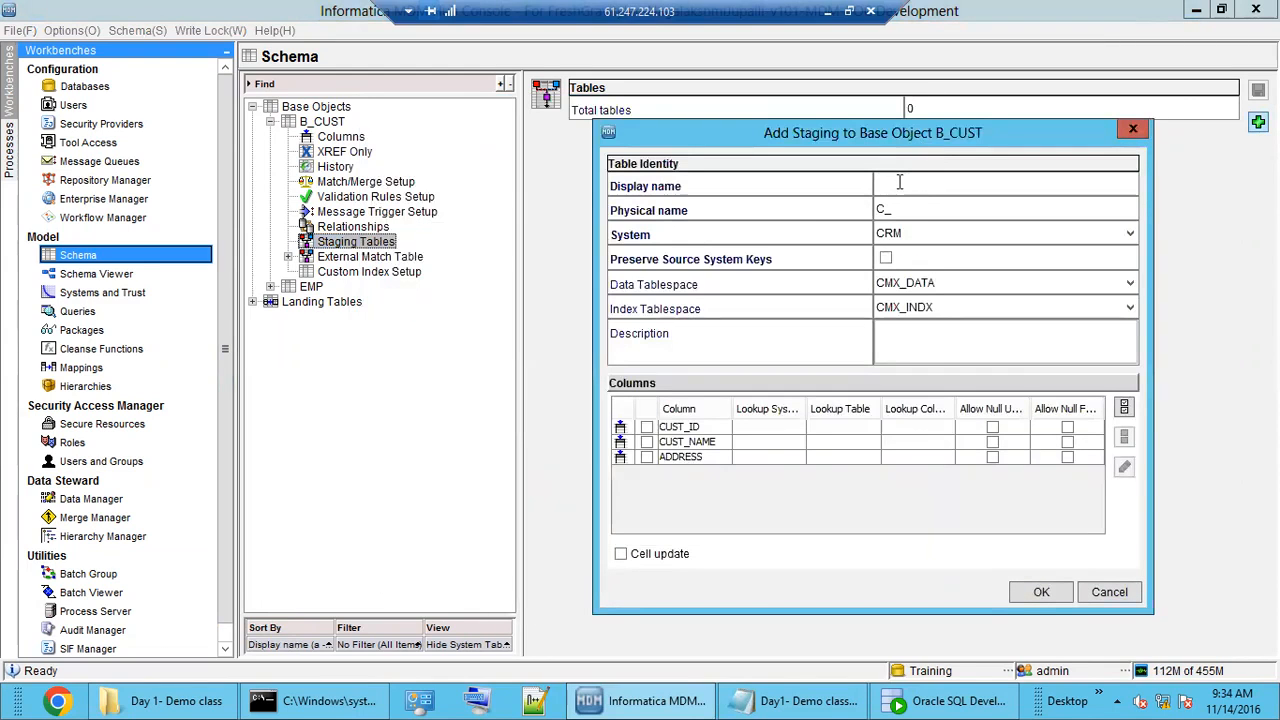
{"action": "type", "text": "S_CUST"}
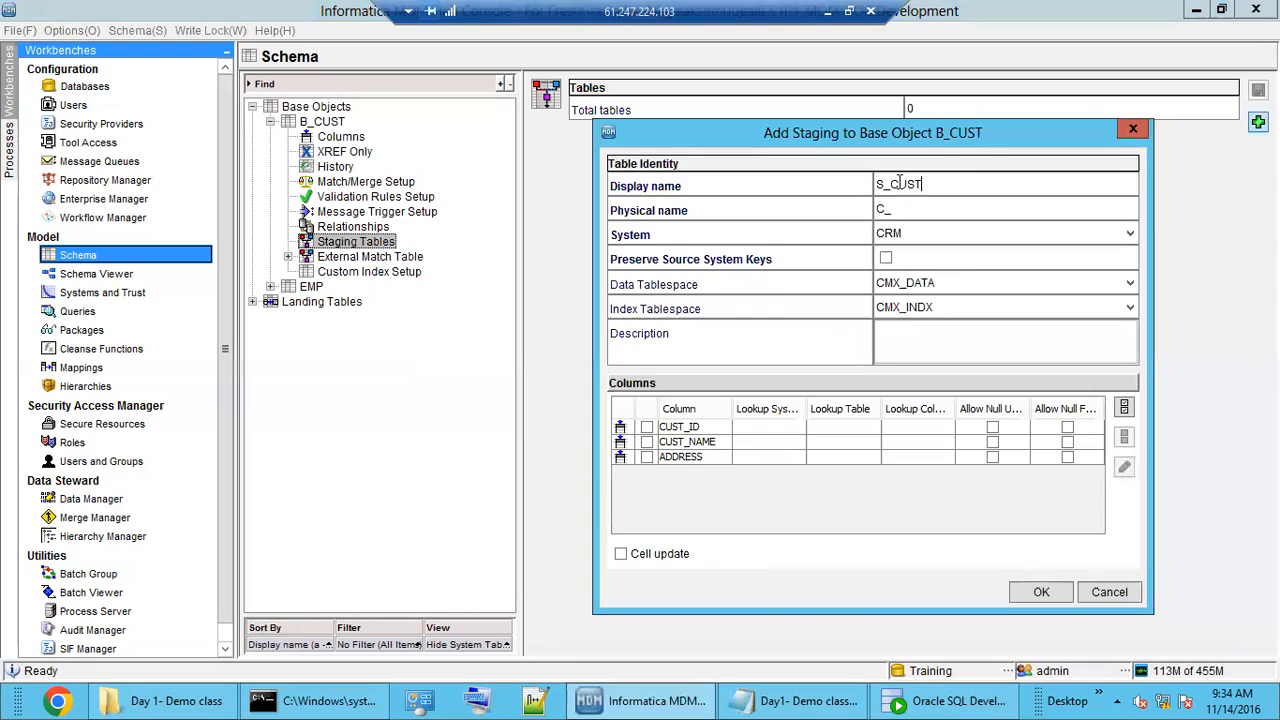
{"action": "key", "text": "Tab"}
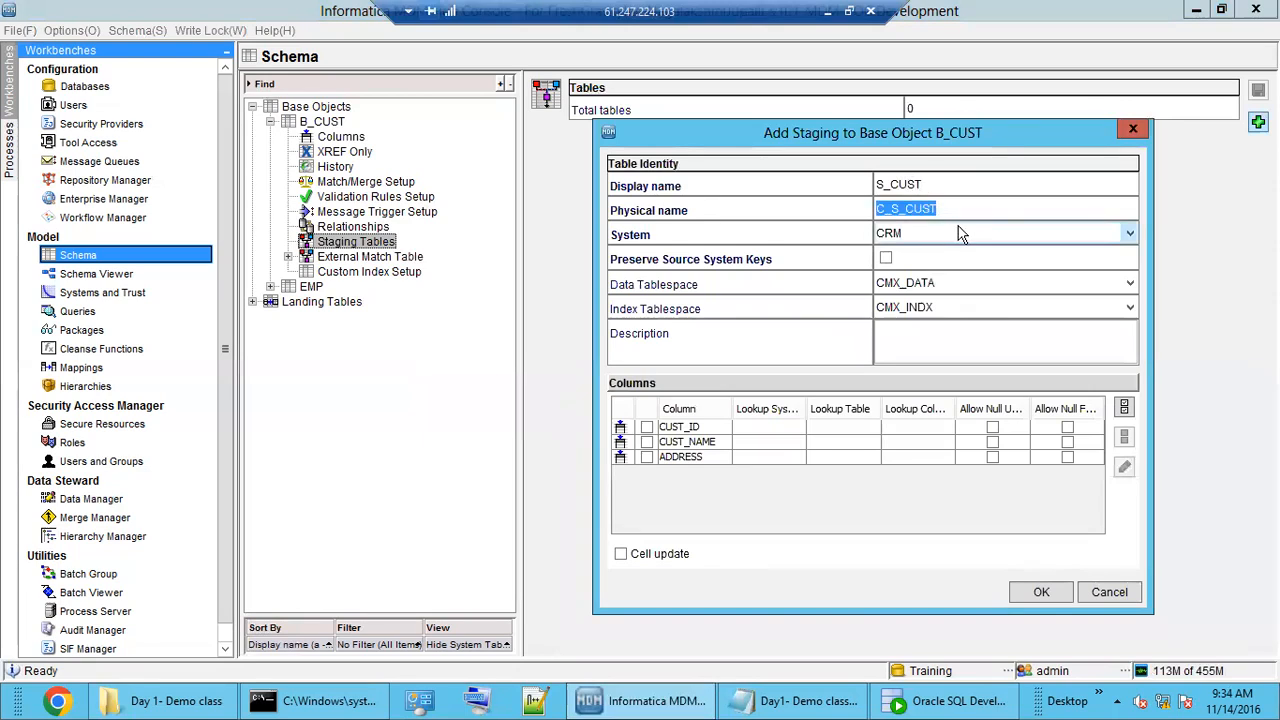
Step: Choose CRM as the staging table's source system and change its display name to S_CRM_CUST
{"action": "left_click", "coordinate": [958, 233]}
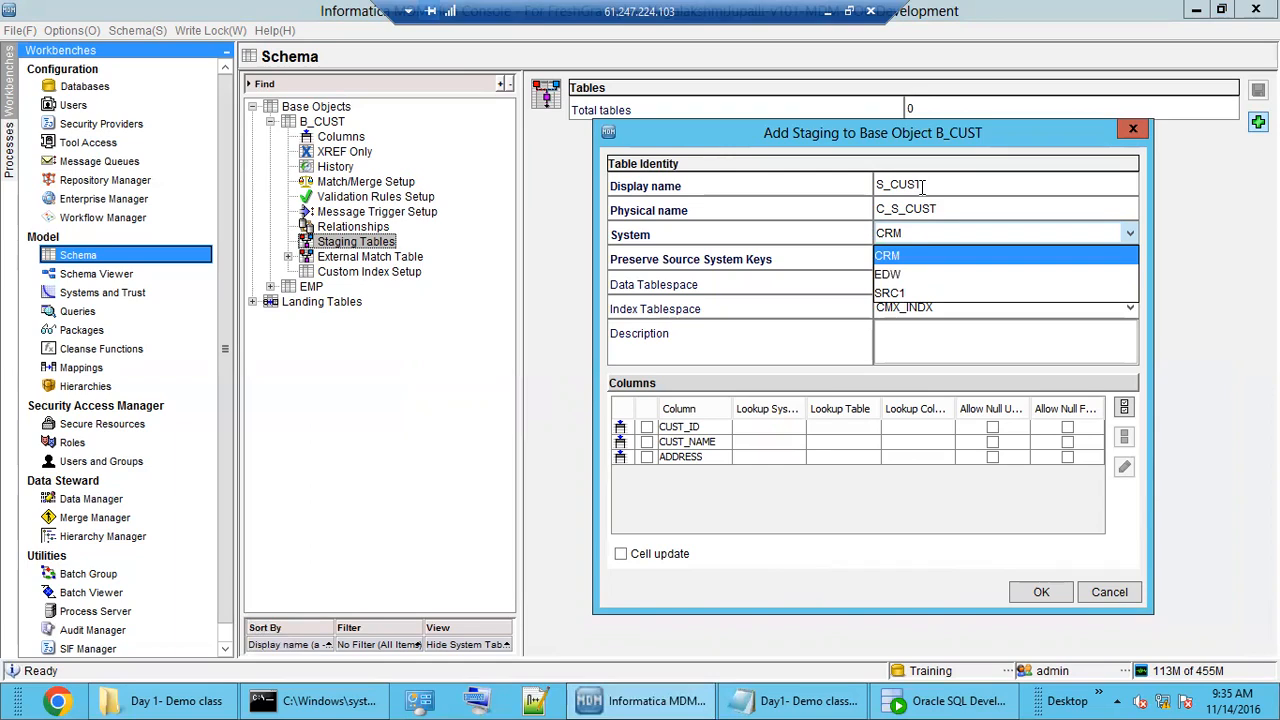
{"action": "left_click", "coordinate": [900, 235]}
{"action": "left_click", "coordinate": [903, 186]}
{"action": "double_click", "coordinate": [903, 185]}
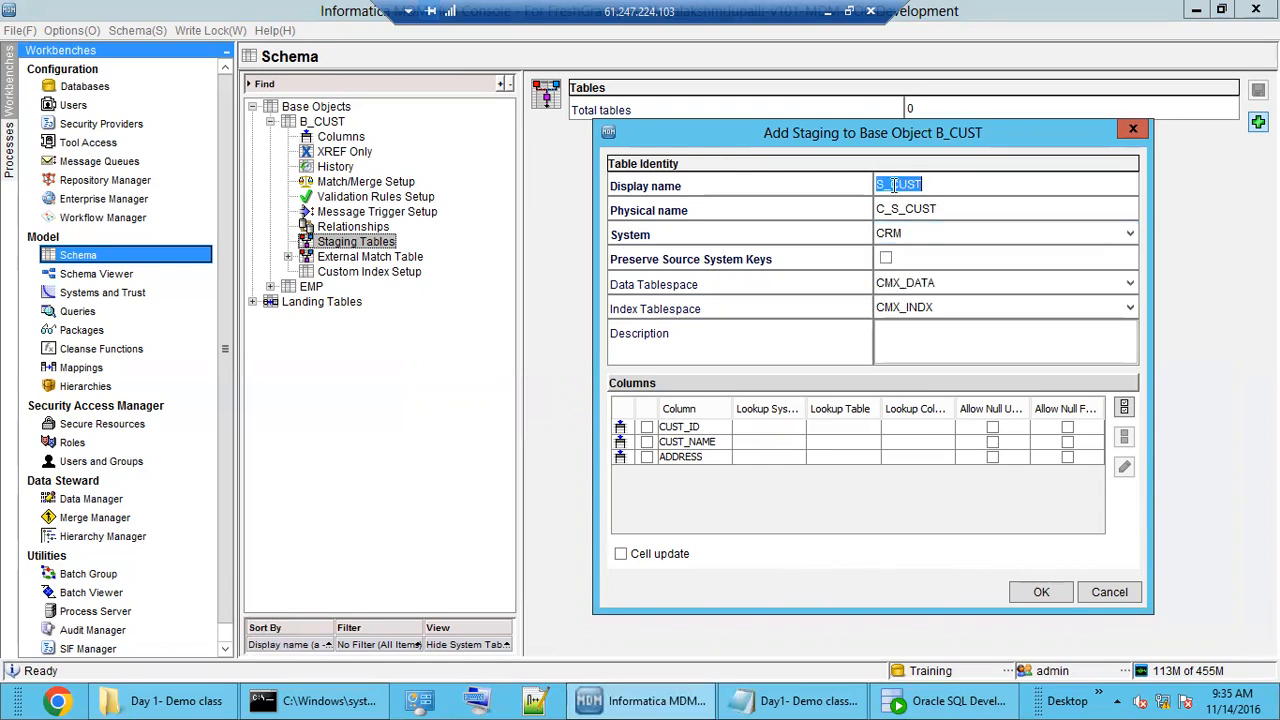
{"action": "left_click", "coordinate": [902, 185]}
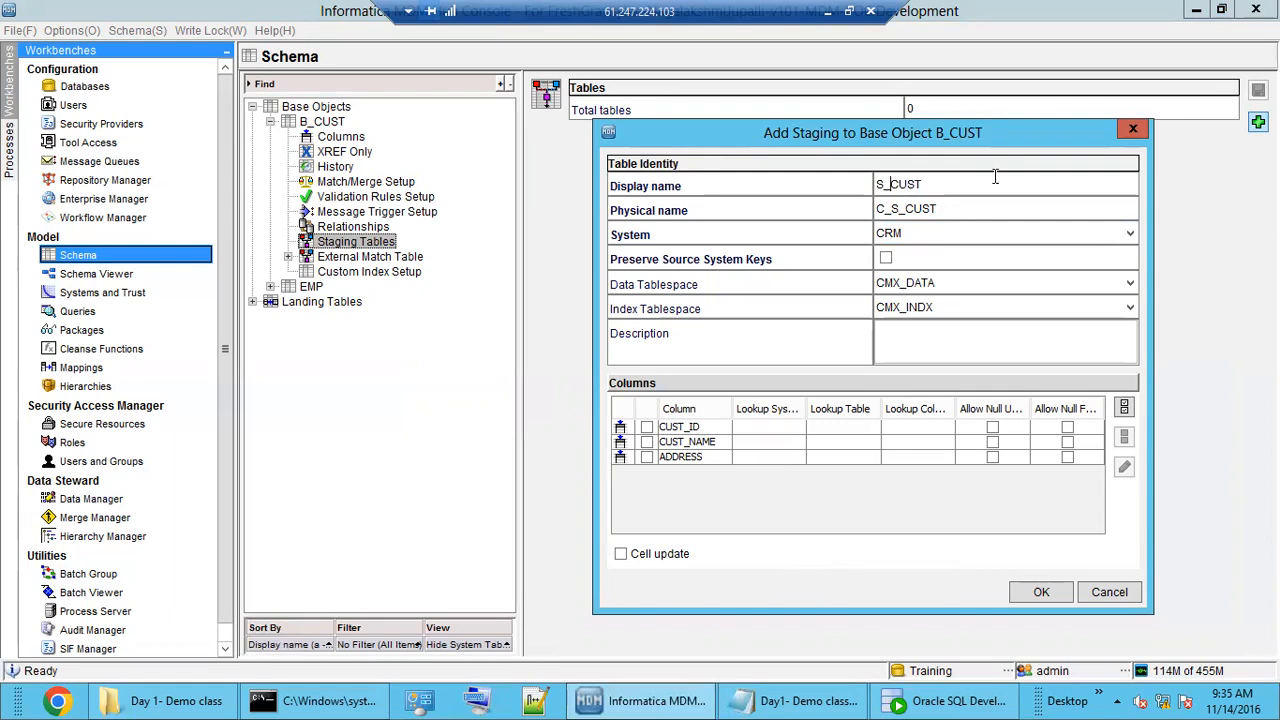
{"action": "type", "text": "CRM_"}
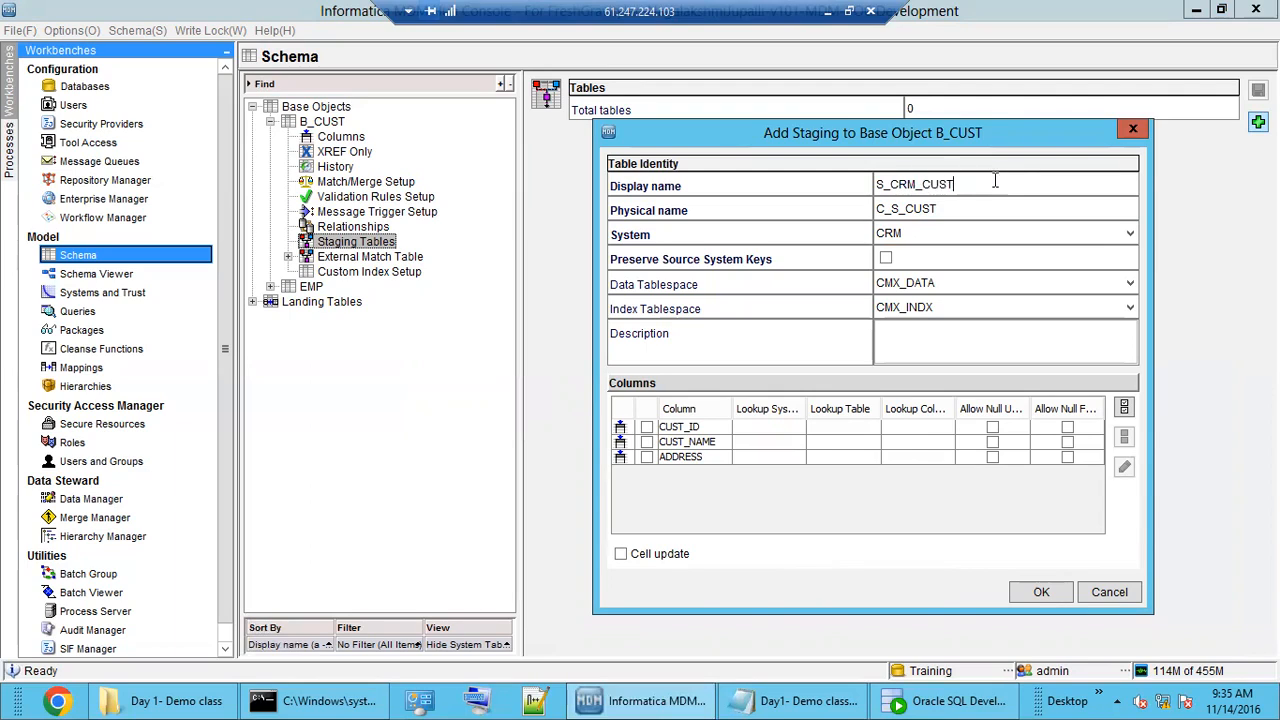
{"action": "double_click", "coordinate": [945, 180]}
{"action": "left_click", "coordinate": [920, 236]}
{"action": "left_click", "coordinate": [920, 236]}
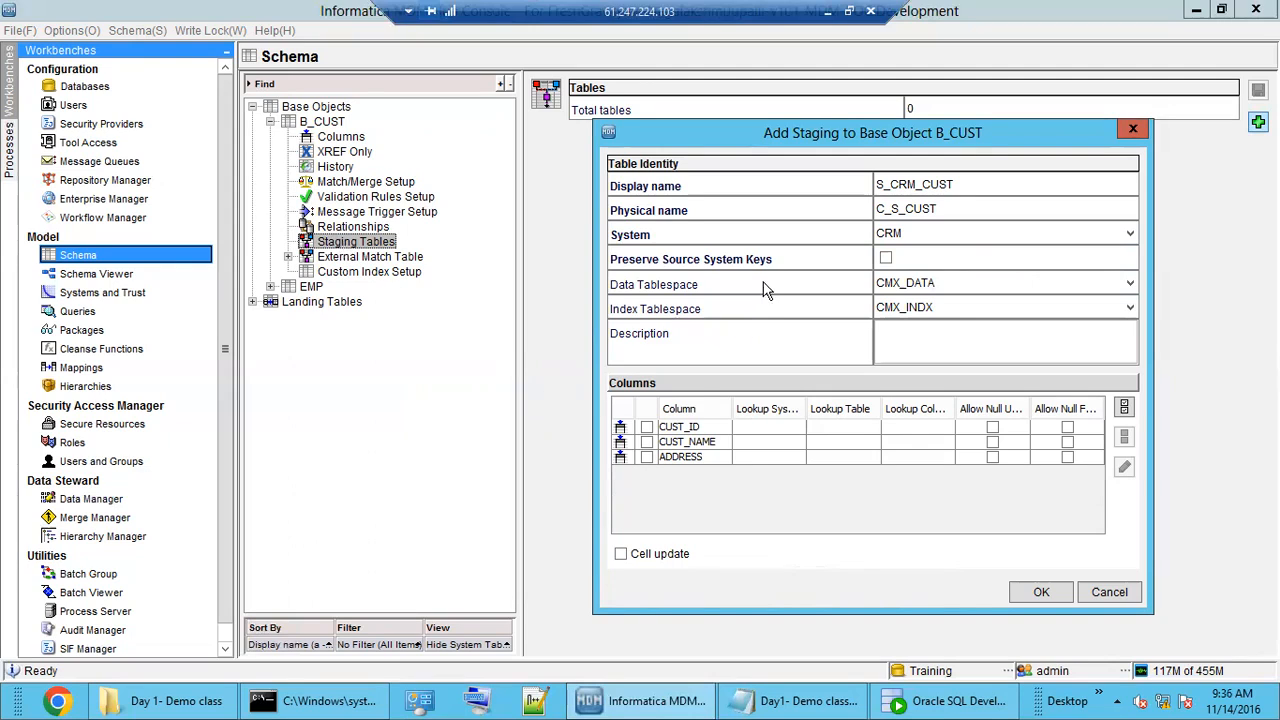
Step: Include the ADDRESS, CUST_NAME and CUST_ID columns in the S_CRM_CUST staging table and save it
{"action": "left_click", "coordinate": [647, 457]}
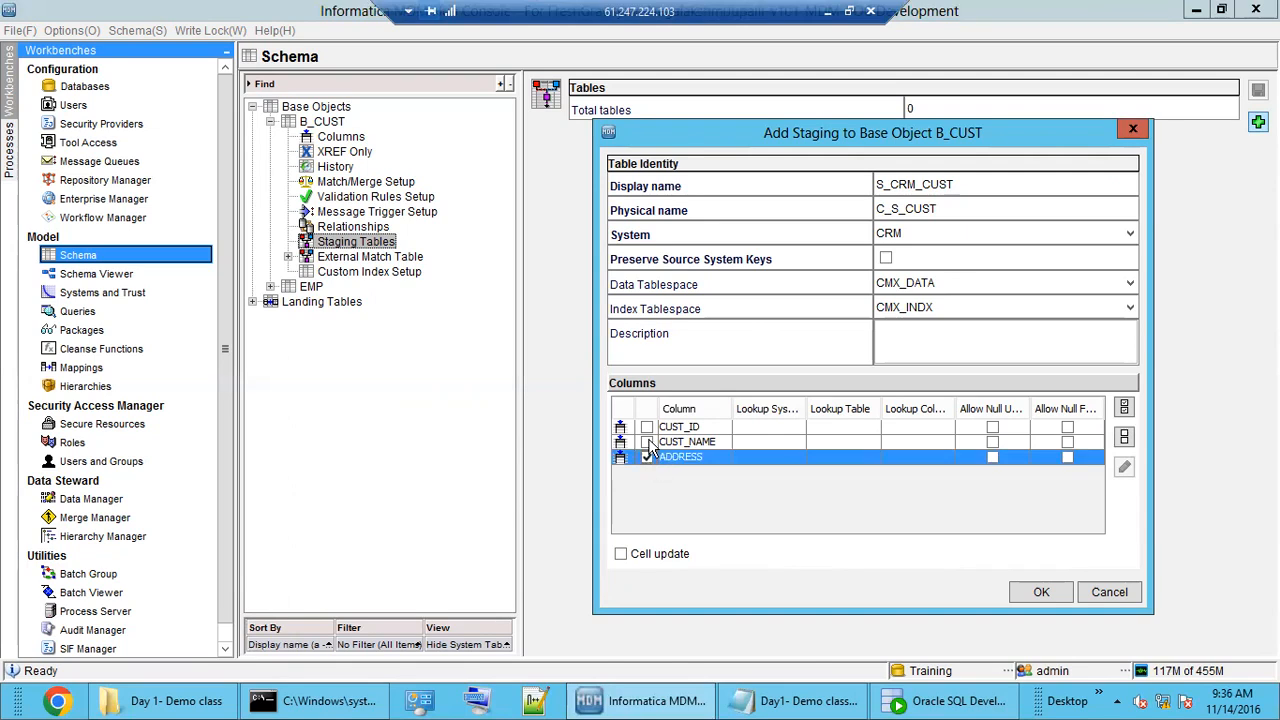
{"action": "left_click", "coordinate": [647, 442]}
{"action": "left_click", "coordinate": [647, 427]}
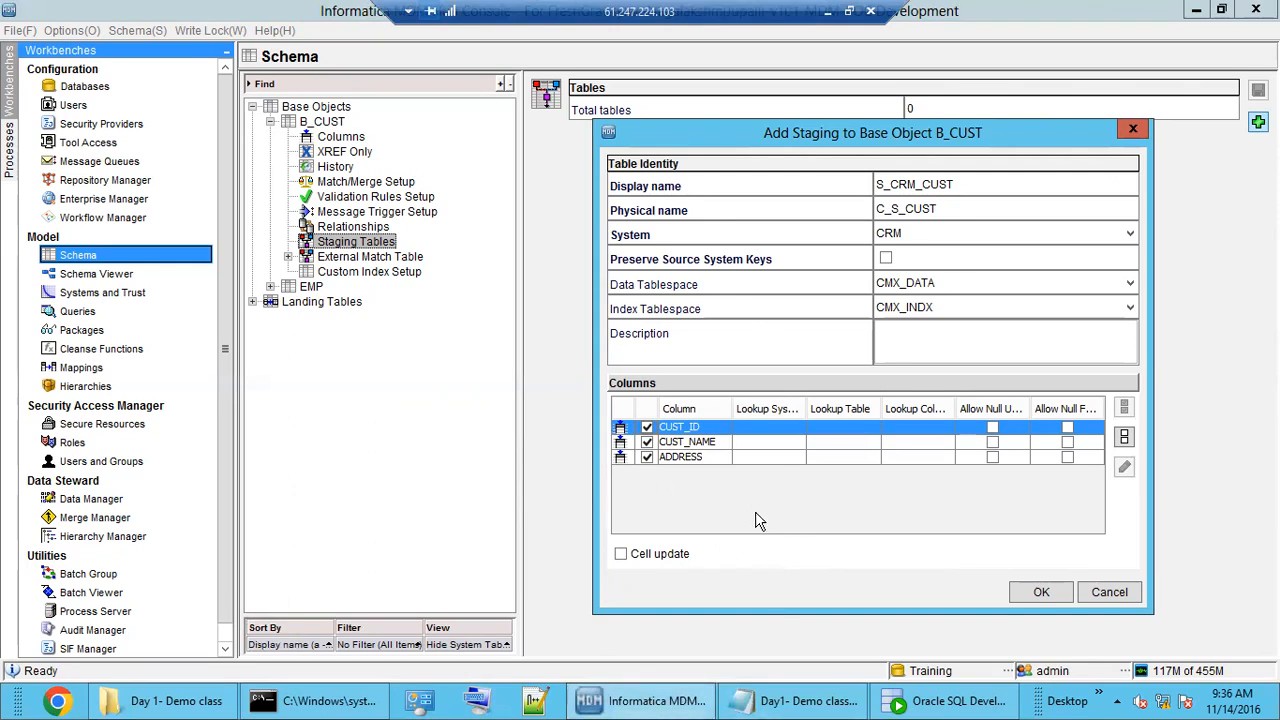
{"action": "left_click", "coordinate": [1040, 596]}
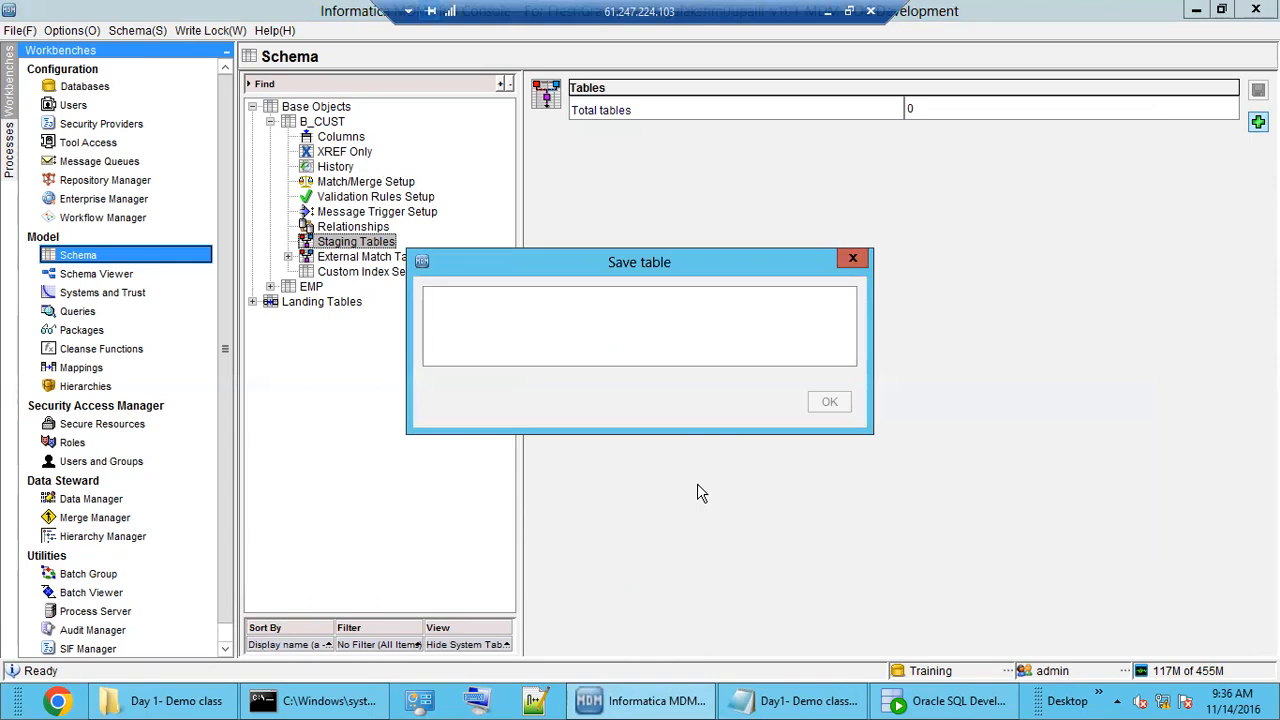
Step: Open the columns of the S_CRM_CUST staging table and review ADDRESS, CUST_NAME and CUST_ID
{"action": "double_click", "coordinate": [345, 243]}
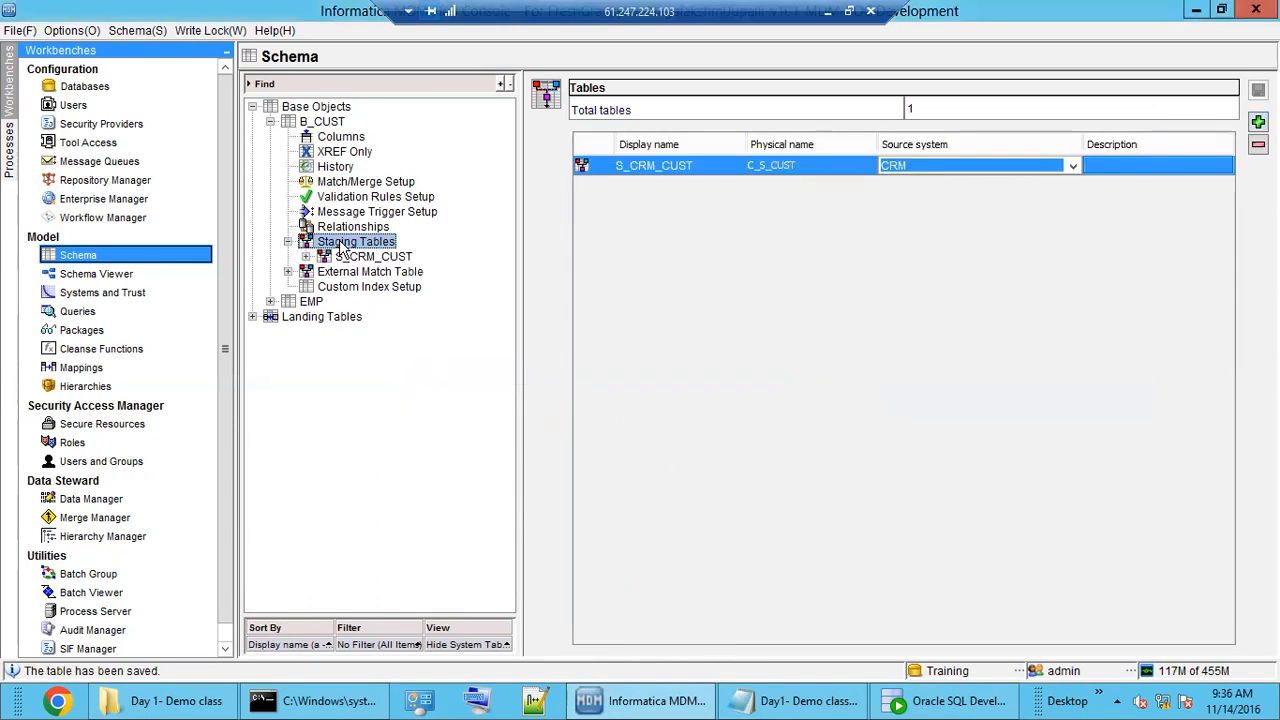
{"action": "double_click", "coordinate": [365, 257]}
{"action": "left_click", "coordinate": [369, 272]}
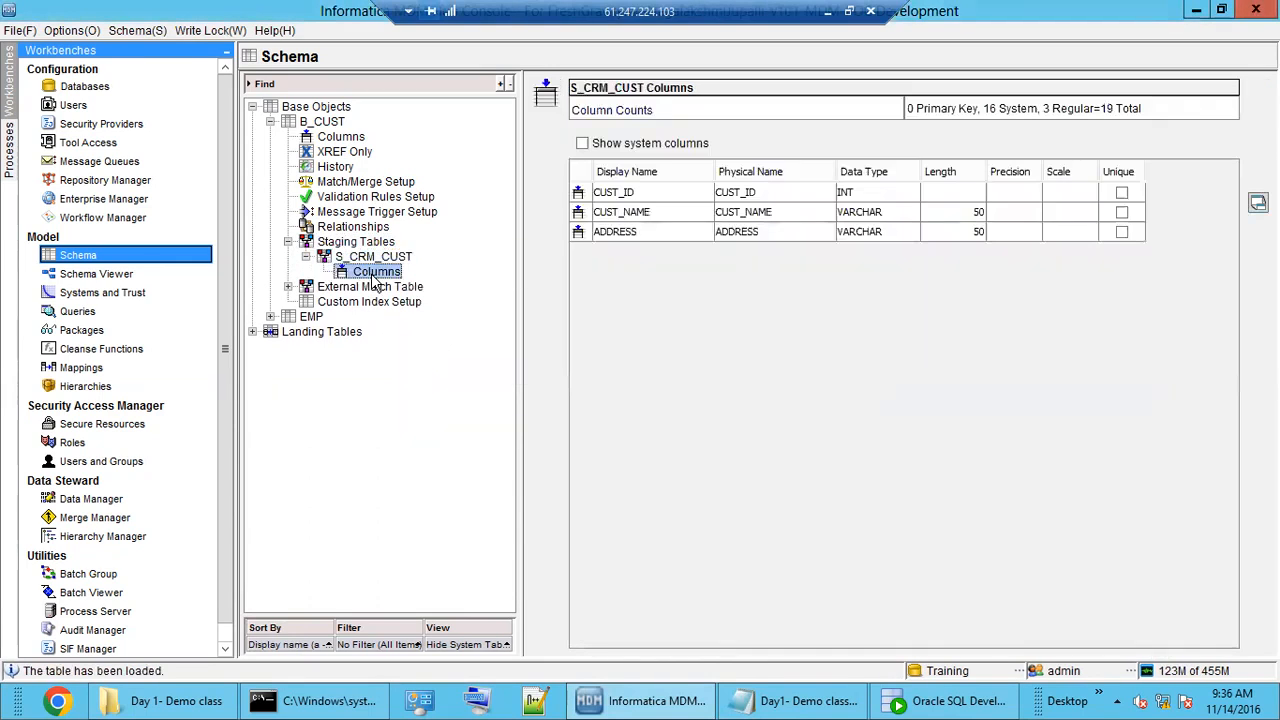
{"action": "left_click", "coordinate": [682, 232]}
{"action": "left_click", "coordinate": [680, 212]}
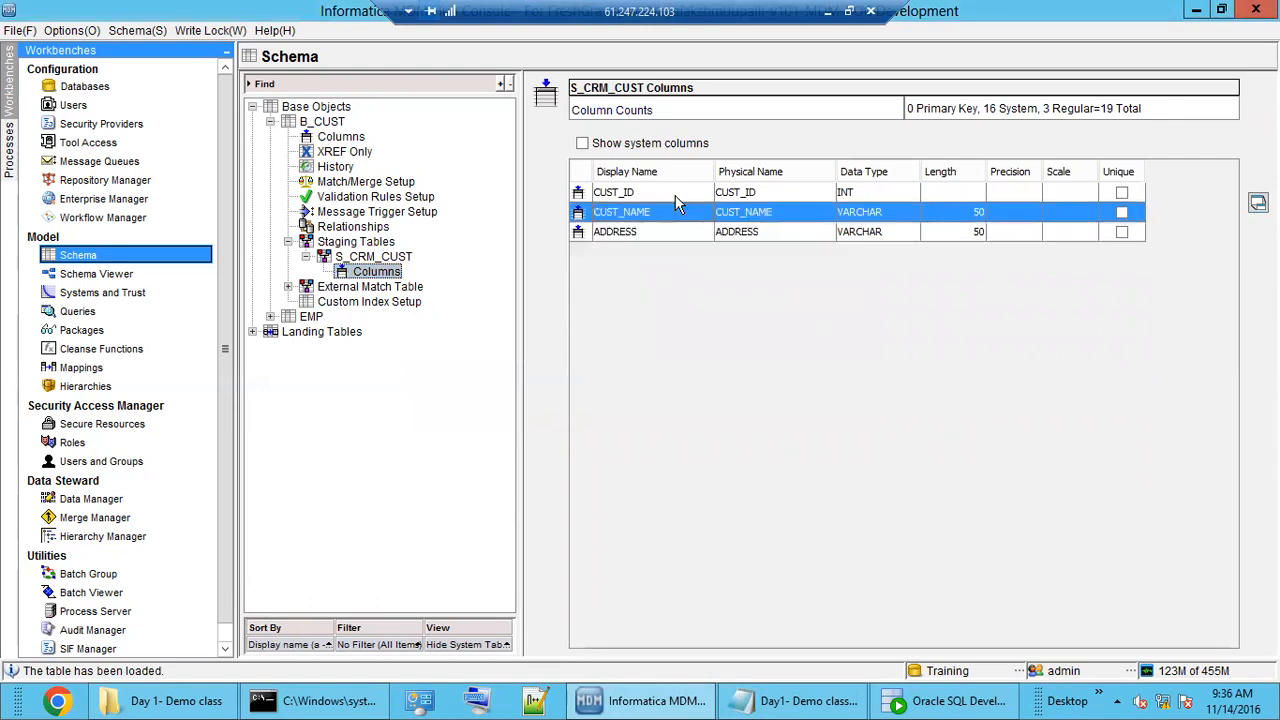
{"action": "left_click", "coordinate": [675, 193]}
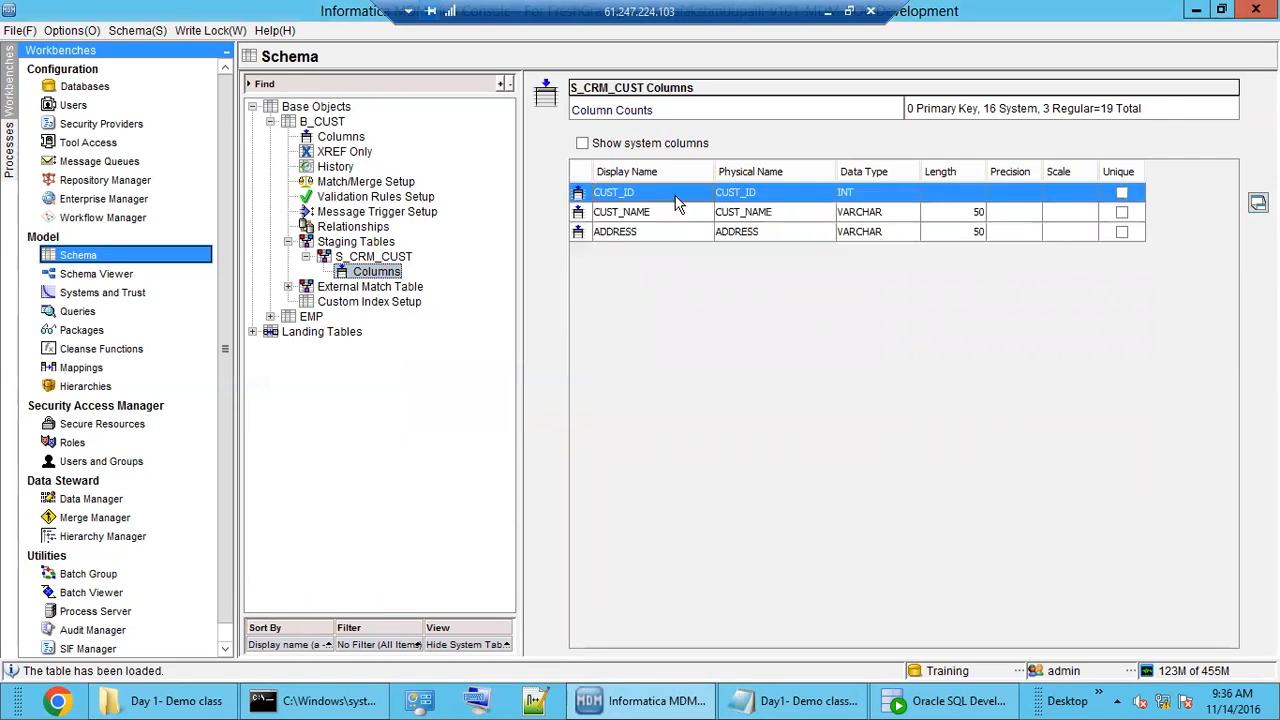
Step: Start another staging table under B_CUST with the display name S_EDW_CUST and EDW as its source system
{"action": "left_click", "coordinate": [372, 243]}
{"action": "right_click", "coordinate": [386, 244]}
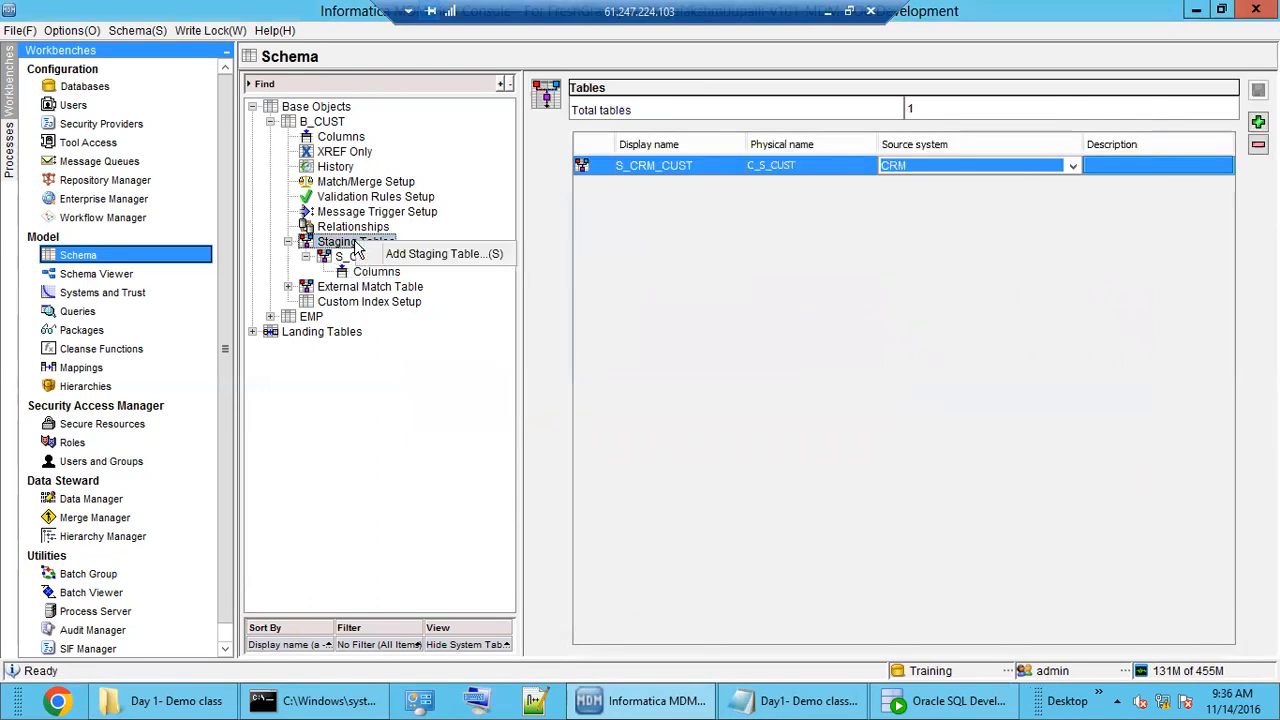
{"action": "left_click", "coordinate": [430, 254]}
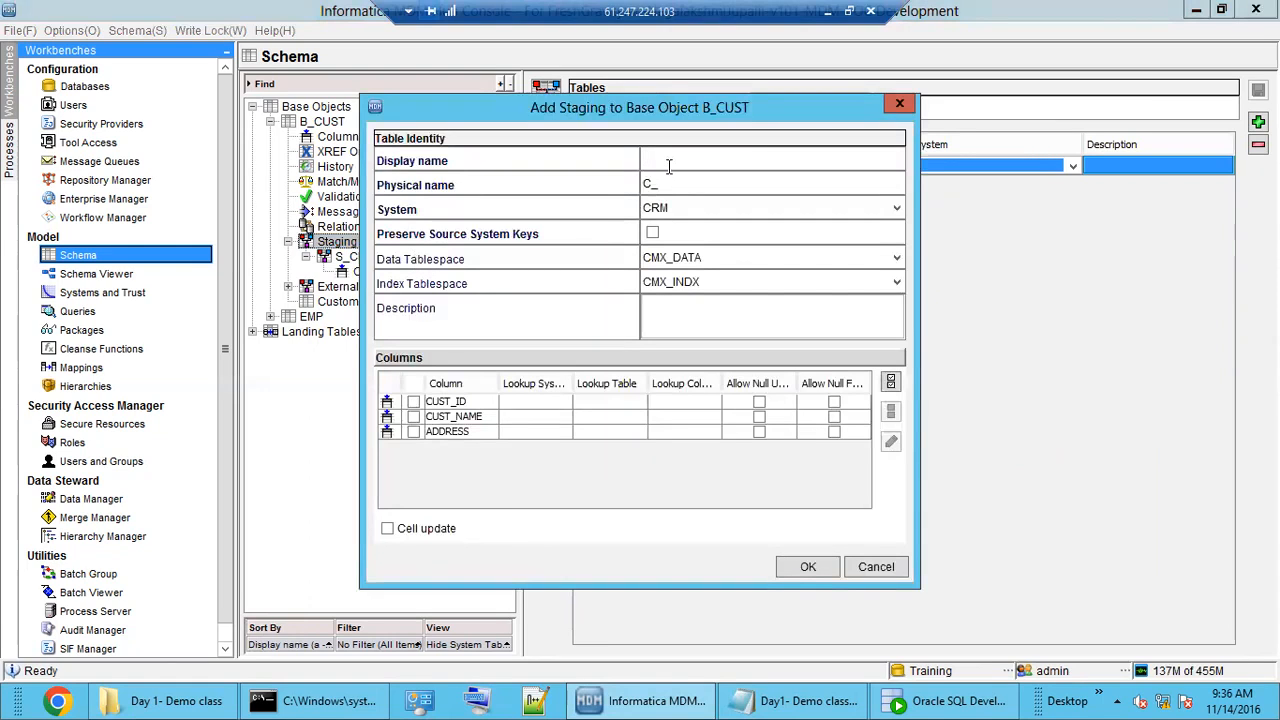
{"action": "left_click", "coordinate": [669, 166]}
{"action": "type", "text": "S_ERW_CUST"}
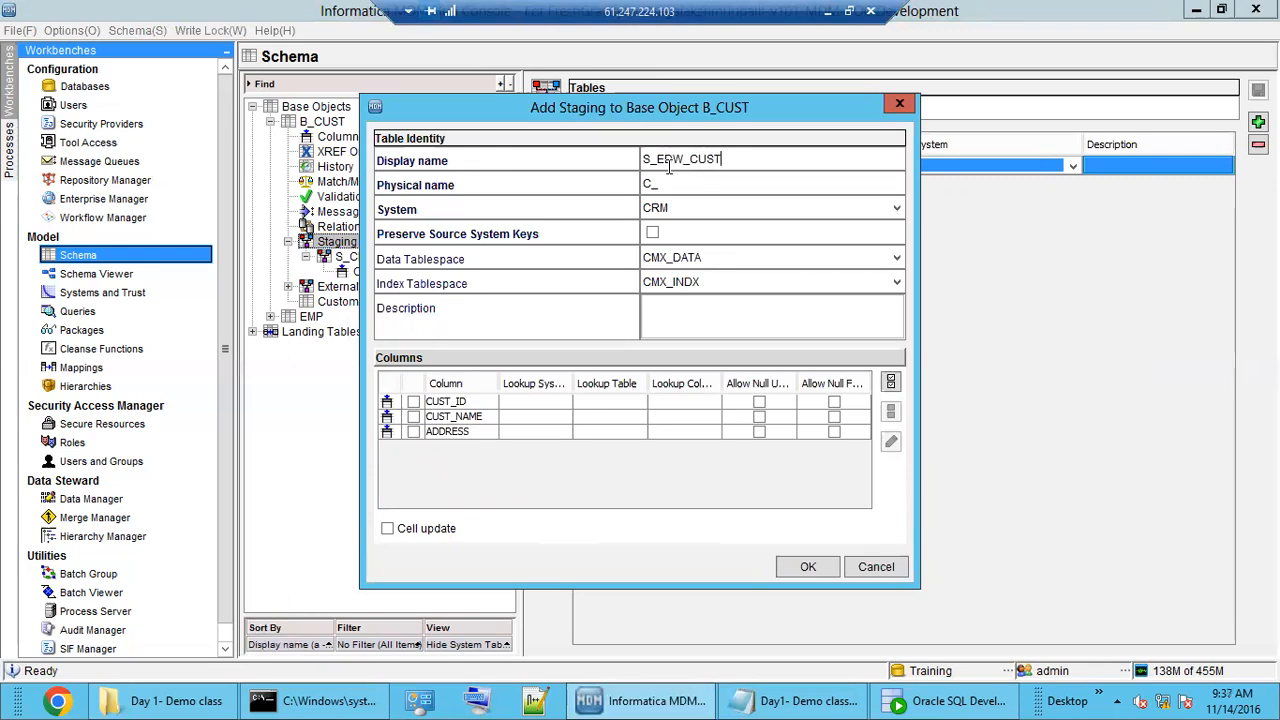
{"action": "key", "text": "Tab"}
{"action": "left_click", "coordinate": [742, 213]}
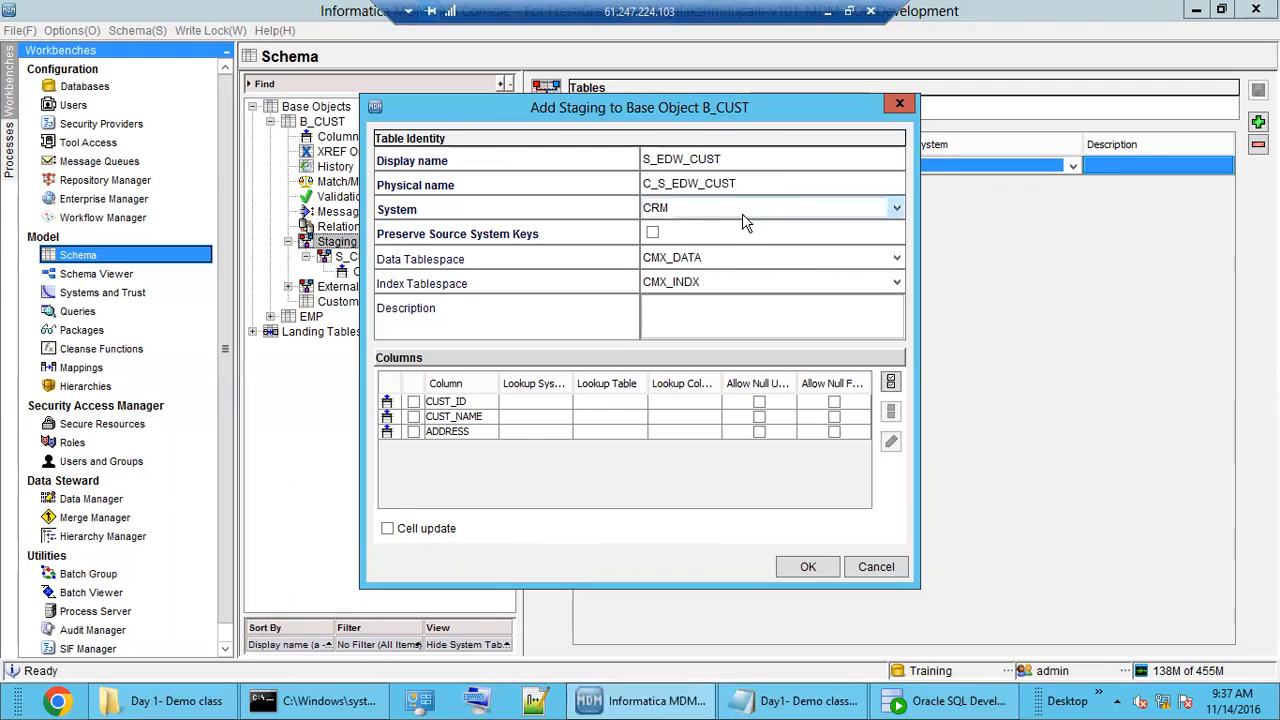
{"action": "left_click", "coordinate": [742, 213]}
{"action": "left_click", "coordinate": [722, 252]}
{"action": "double_click", "coordinate": [686, 158]}
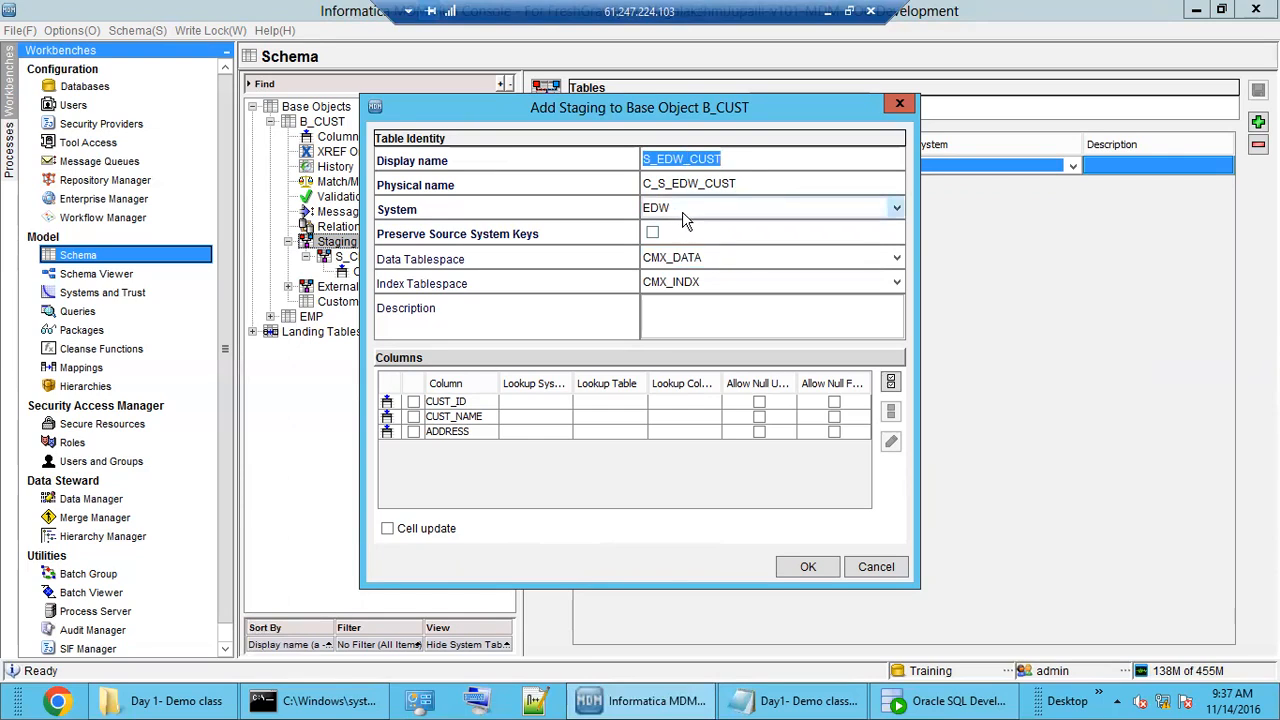
Step: Include the ADDRESS, CUST_NAME and CUST_ID columns in the S_EDW_CUST staging table and save it
{"action": "left_click", "coordinate": [415, 430]}
{"action": "left_click", "coordinate": [413, 416]}
{"action": "left_click", "coordinate": [413, 401]}
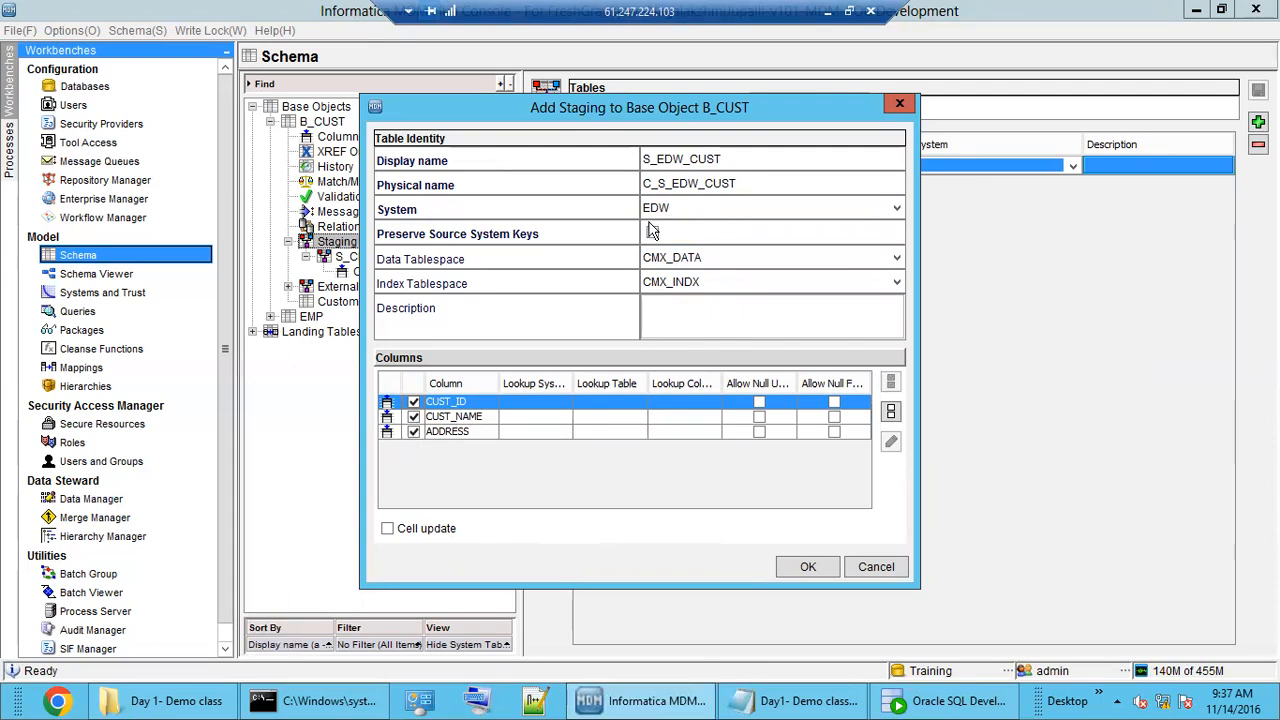
{"action": "left_click", "coordinate": [414, 432]}
{"action": "left_click", "coordinate": [808, 568]}
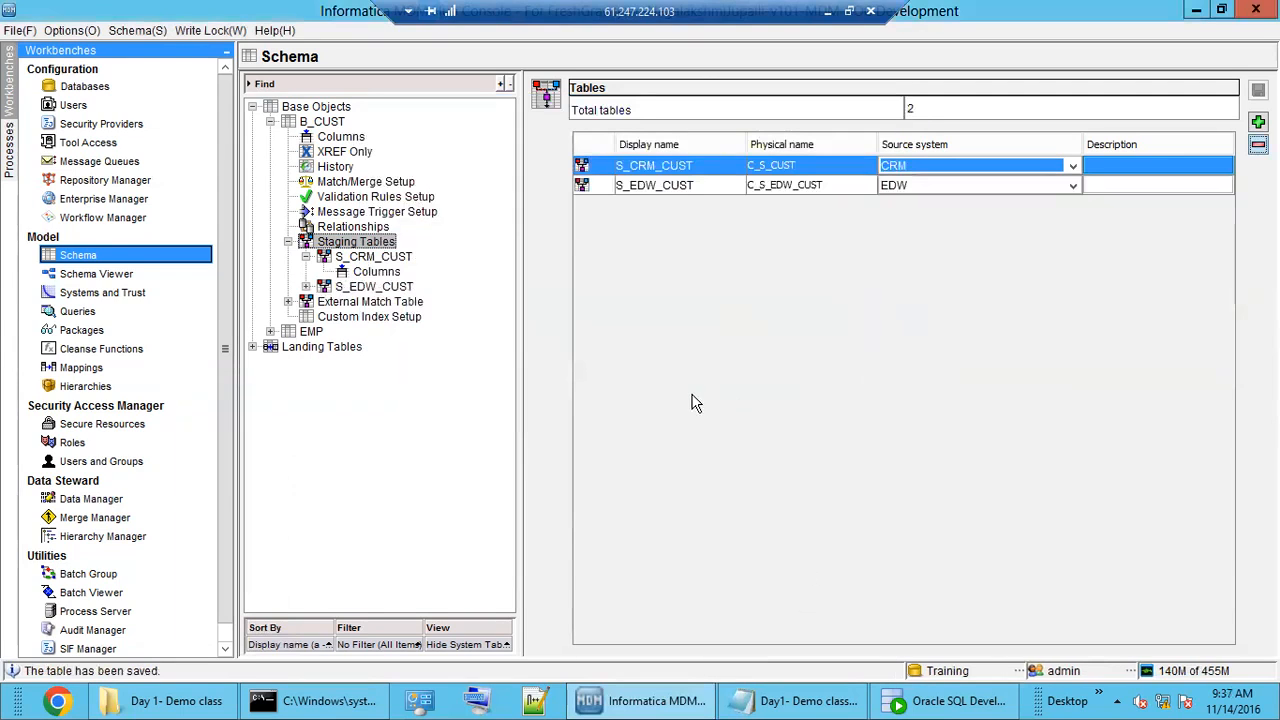
Step: View the properties and columns of the S_EDW_CUST staging table
{"action": "left_click", "coordinate": [372, 287]}
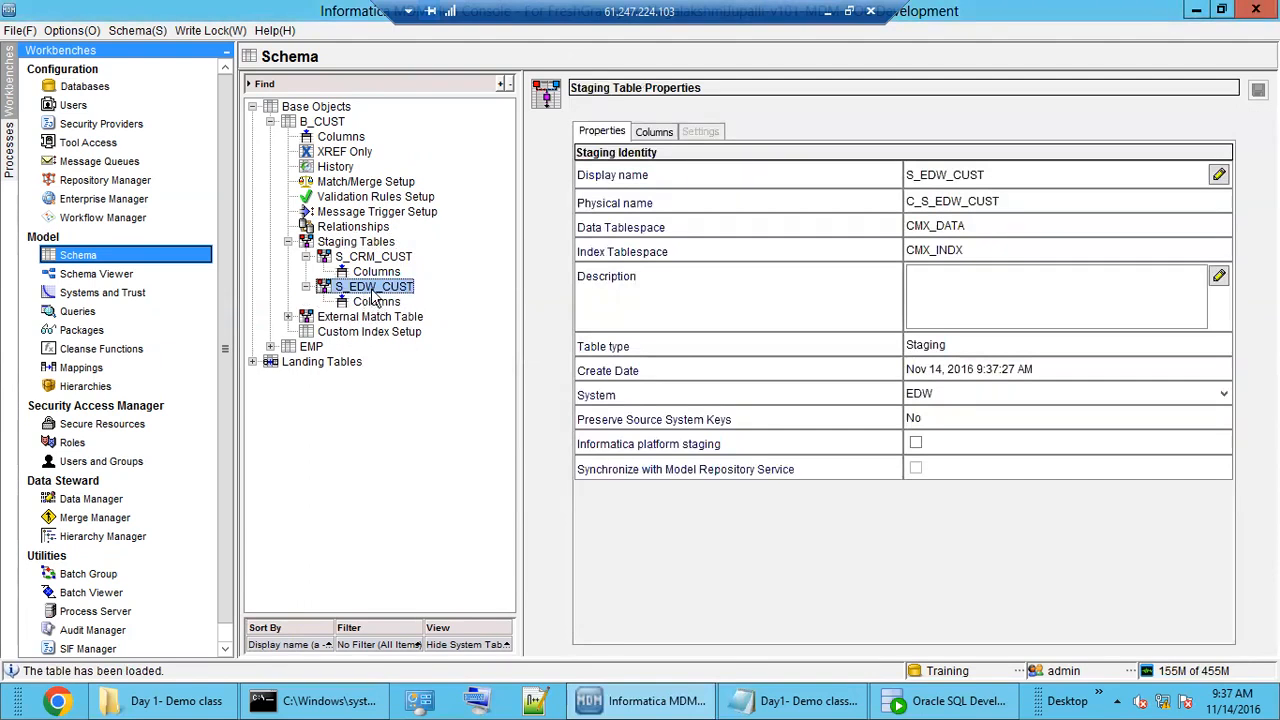
{"action": "left_click", "coordinate": [380, 302]}
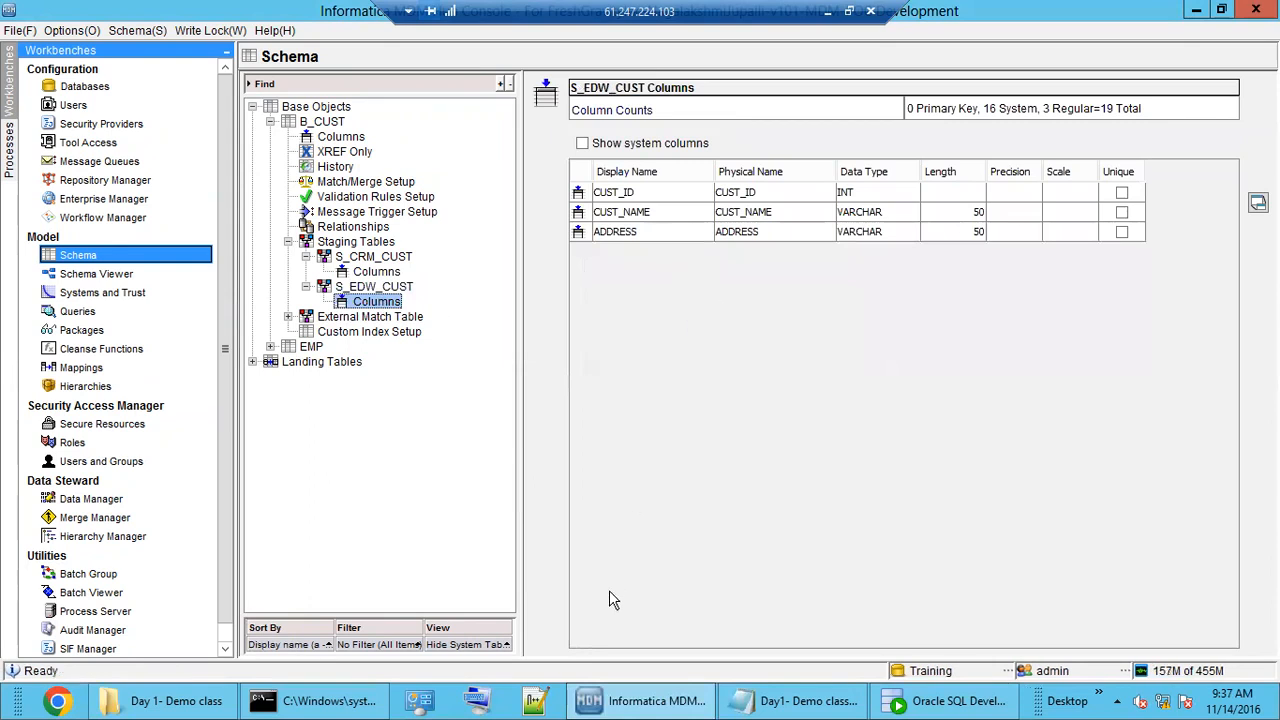
Step: Switch to the Notepad class notes and review the landing and staging layers in the final Sources data flow line
{"action": "left_click", "coordinate": [795, 700]}
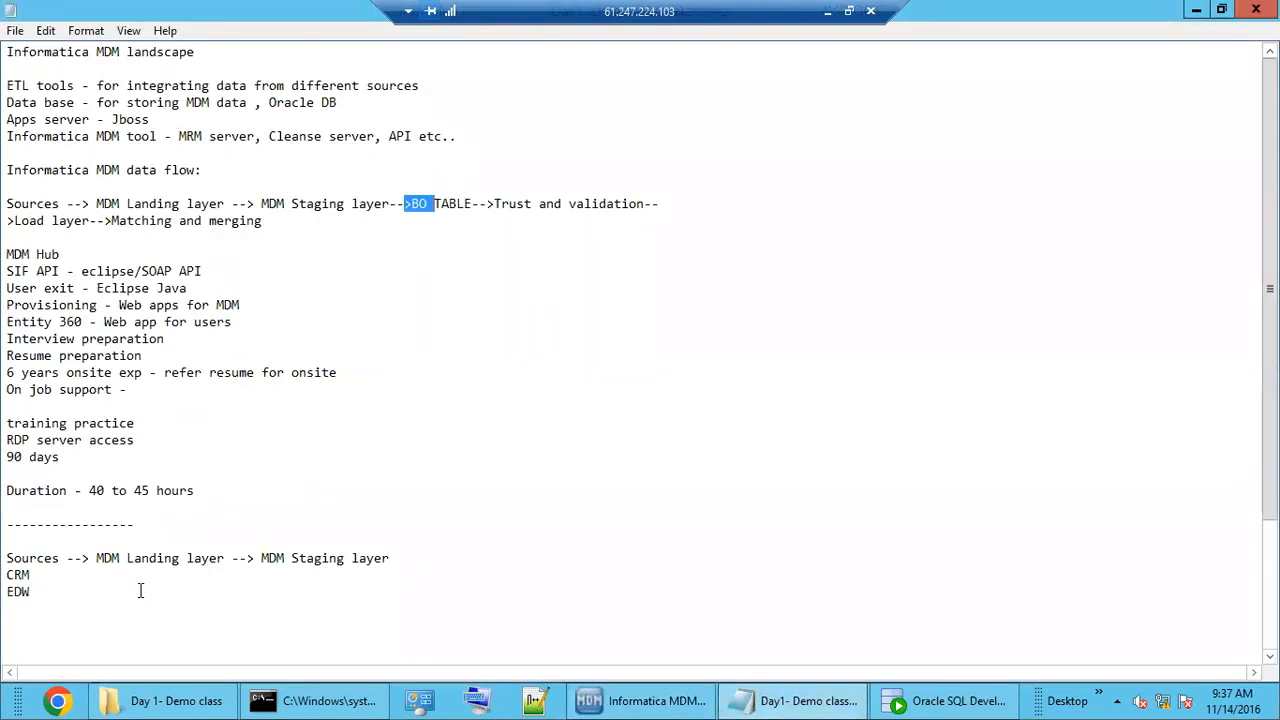
{"action": "scroll", "coordinate": [140, 575], "scroll_direction": "down", "scroll_amount": 1}
{"action": "left_click_drag", "start_coordinate": [127, 508], "coordinate": [202, 508]}
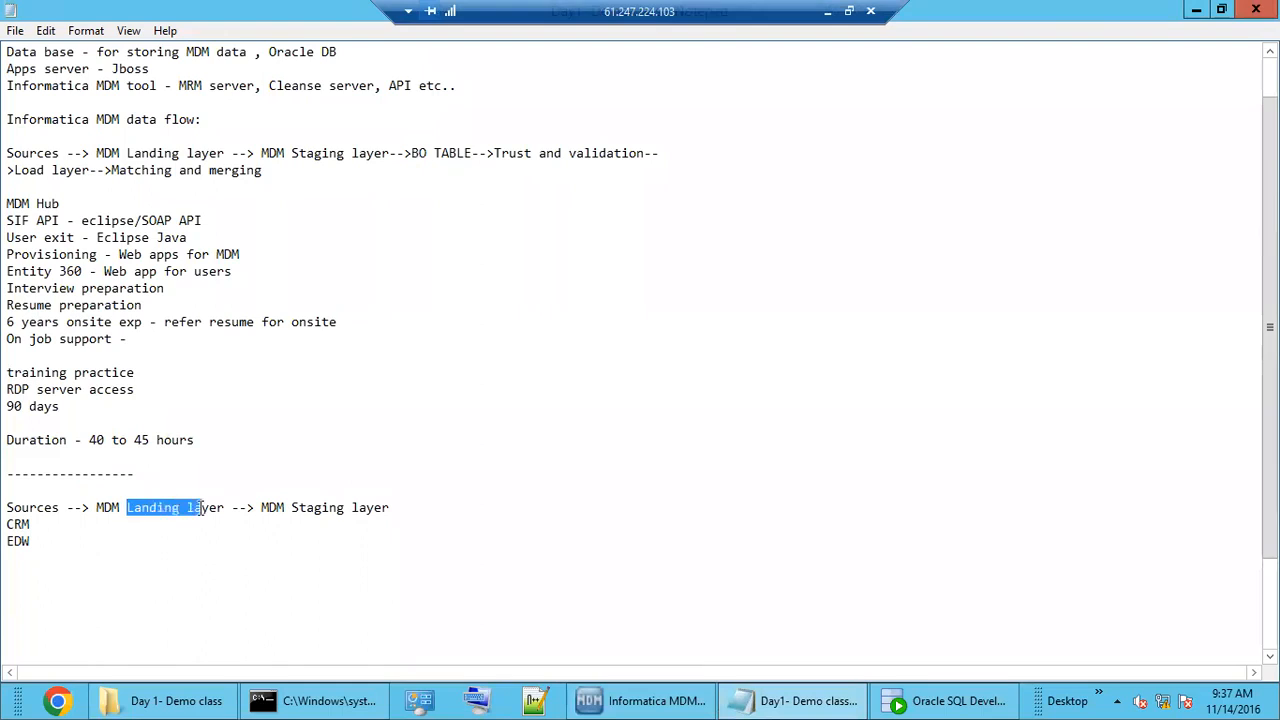
{"action": "double_click", "coordinate": [163, 508]}
{"action": "left_click_drag", "start_coordinate": [268, 508], "coordinate": [366, 509]}
{"action": "double_click", "coordinate": [325, 516]}
{"action": "double_click", "coordinate": [329, 510]}
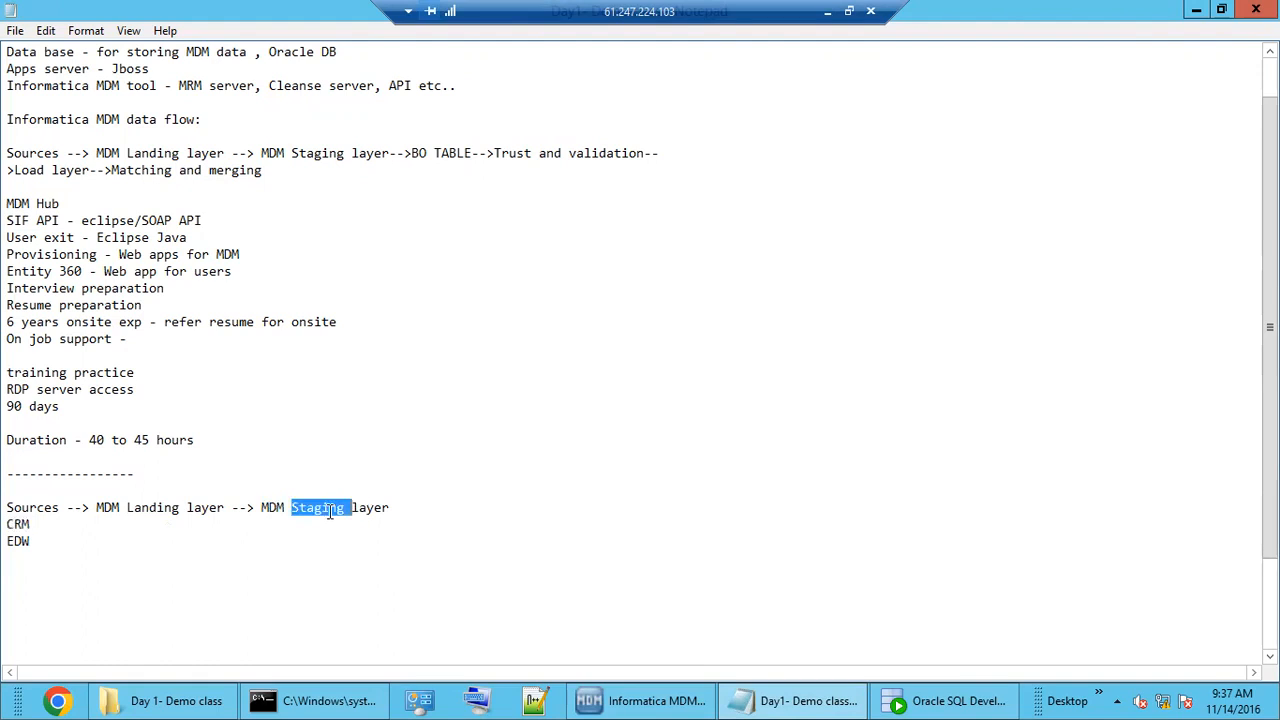
{"action": "left_click", "coordinate": [400, 508]}
{"action": "left_click_drag", "start_coordinate": [269, 508], "coordinate": [361, 506]}
{"action": "double_click", "coordinate": [170, 508]}
{"action": "double_click", "coordinate": [313, 509]}
{"action": "double_click", "coordinate": [163, 509]}
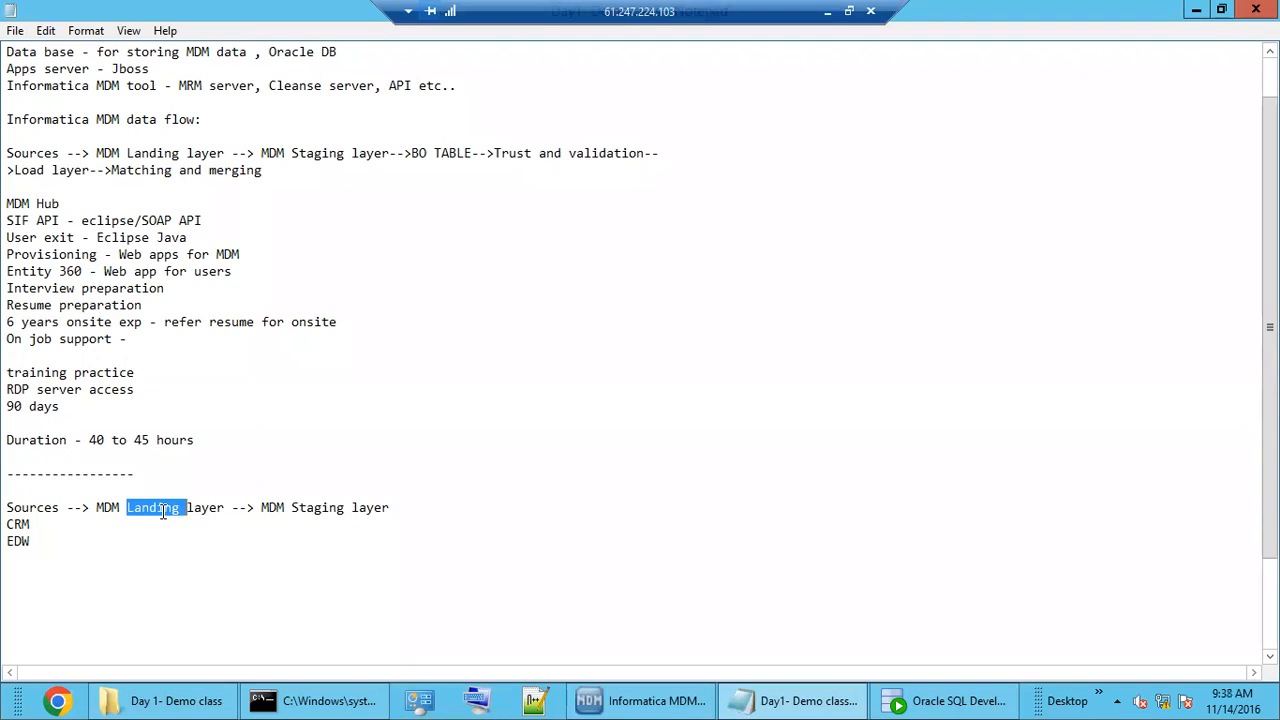
{"action": "double_click", "coordinate": [315, 509]}
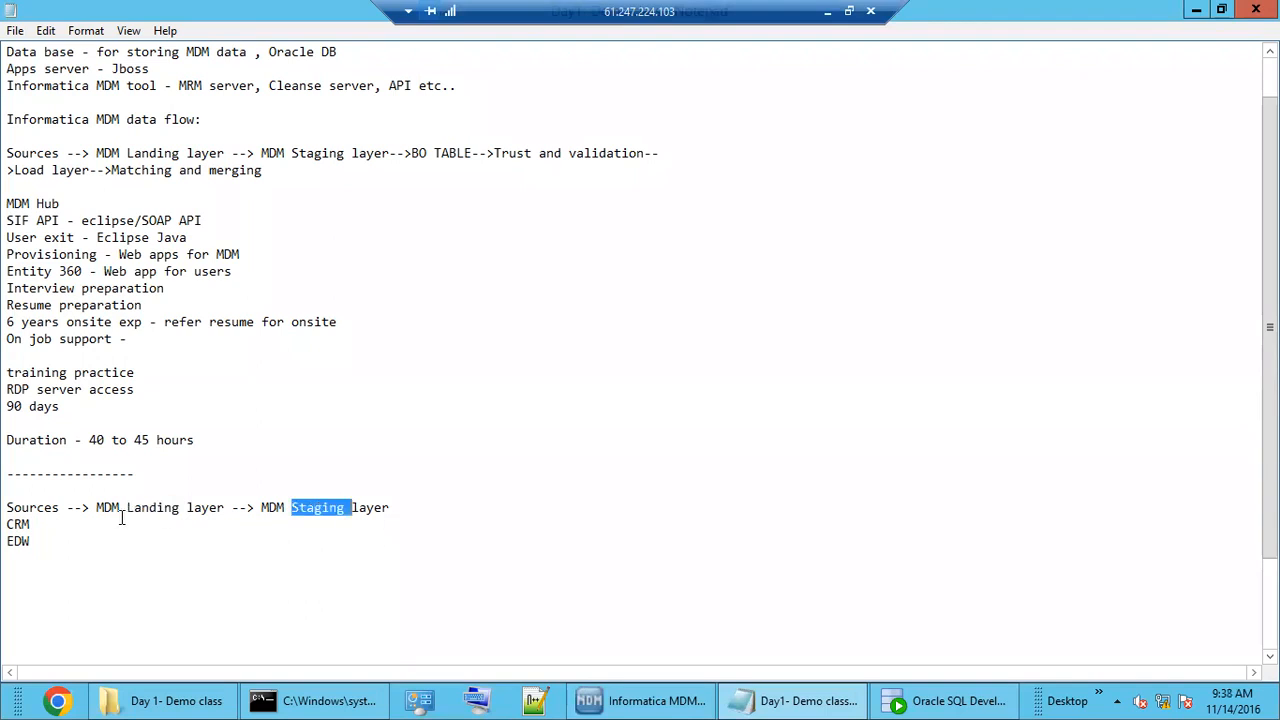
{"action": "double_click", "coordinate": [152, 510]}
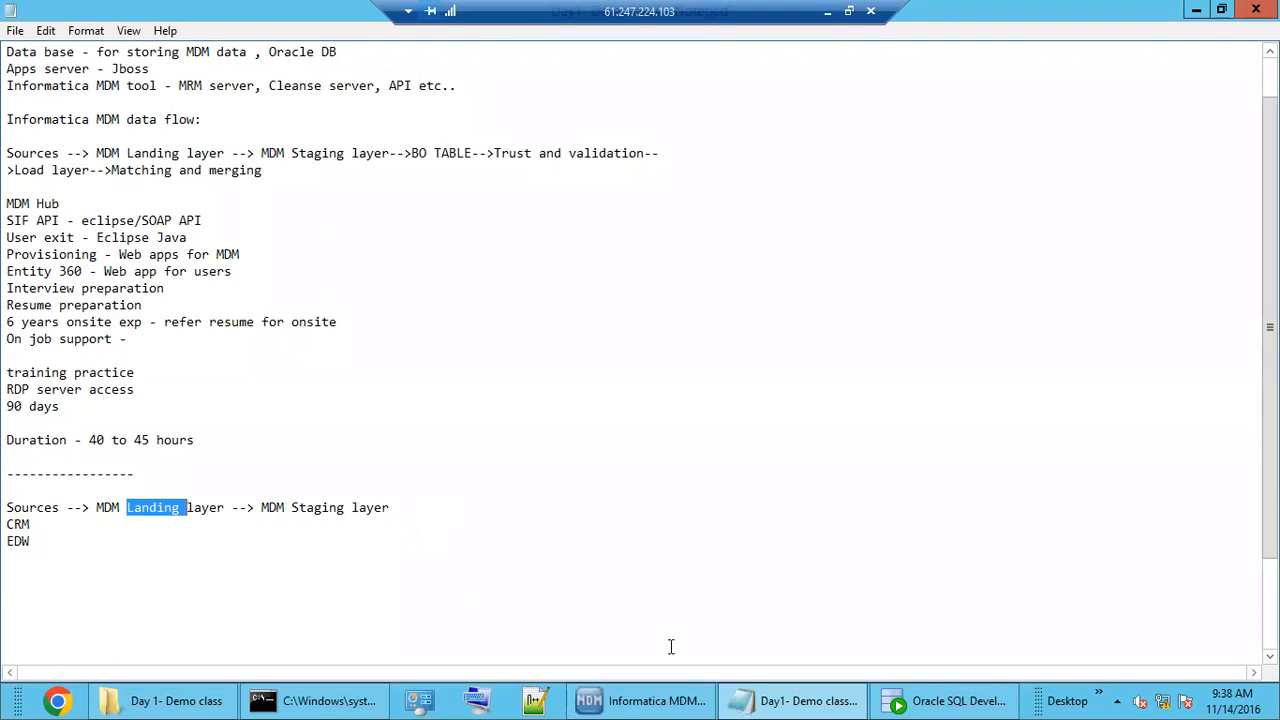
{"action": "left_click", "coordinate": [428, 509]}
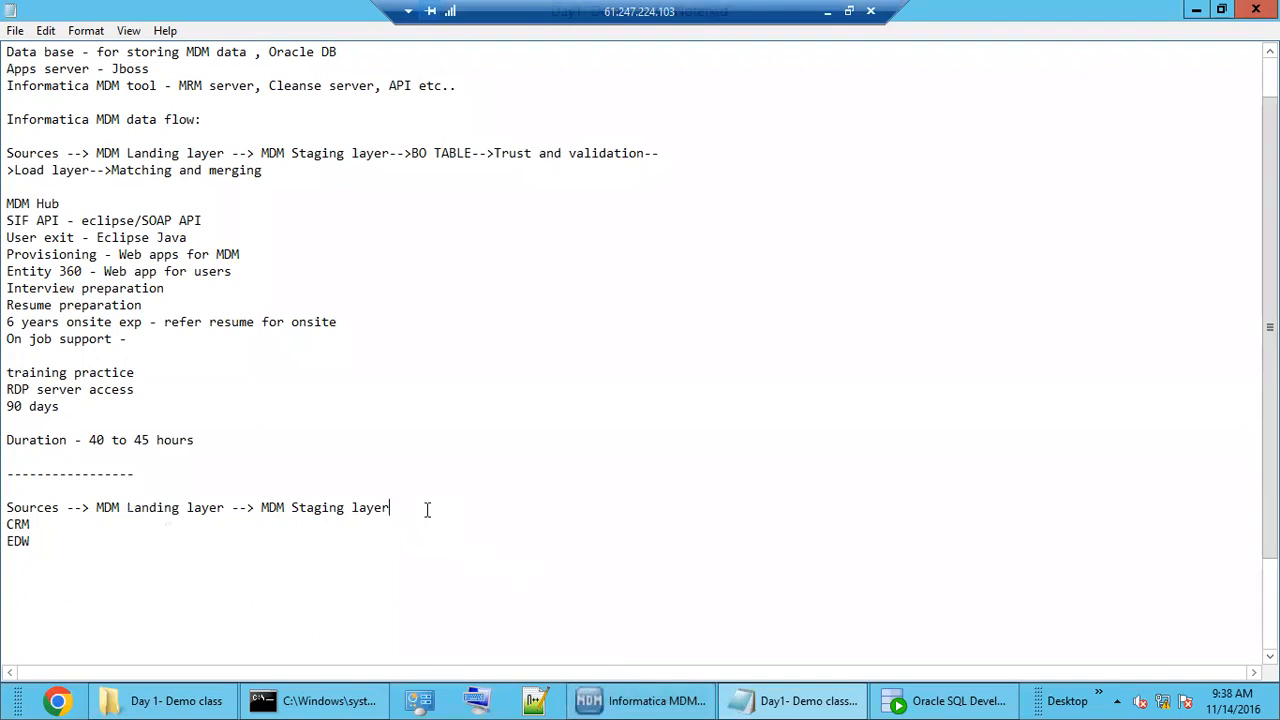
Step: Return to the Informatica MDM console, examine a blank staging table form for B_CUST, and cancel it
{"action": "left_click", "coordinate": [637, 702]}
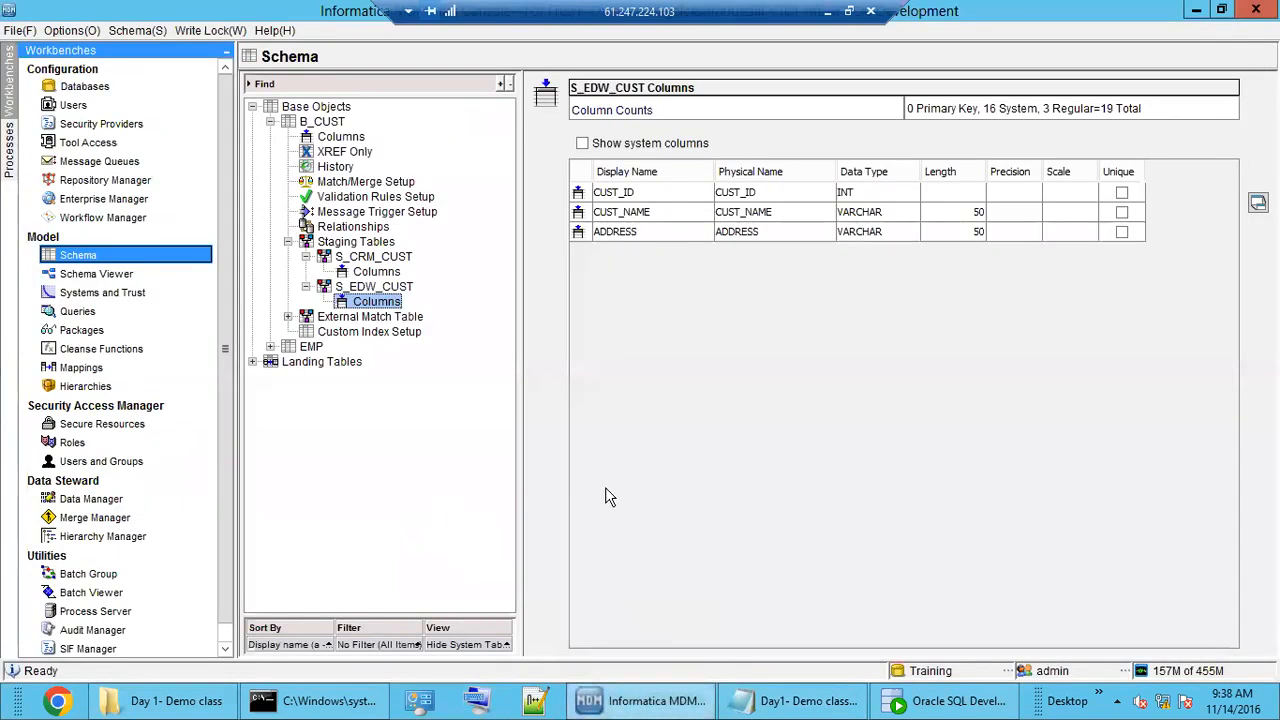
{"action": "left_click", "coordinate": [375, 287]}
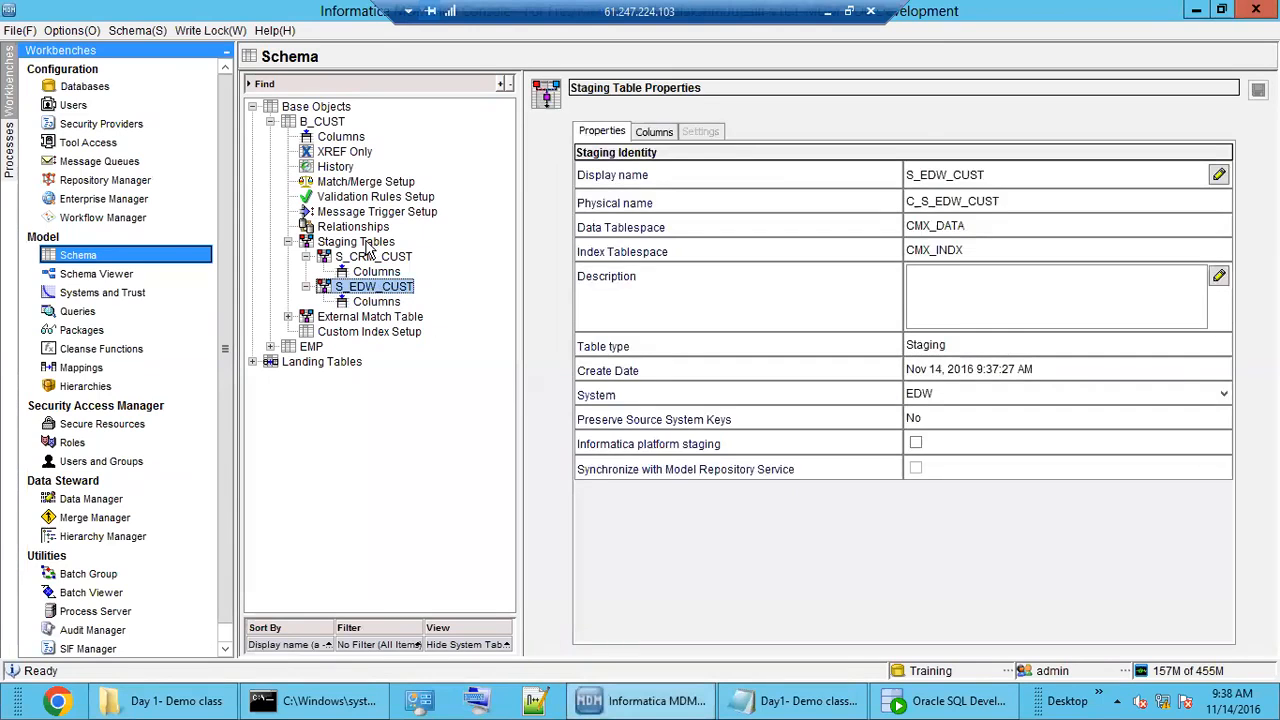
{"action": "left_click", "coordinate": [360, 242]}
{"action": "left_click", "coordinate": [402, 255]}
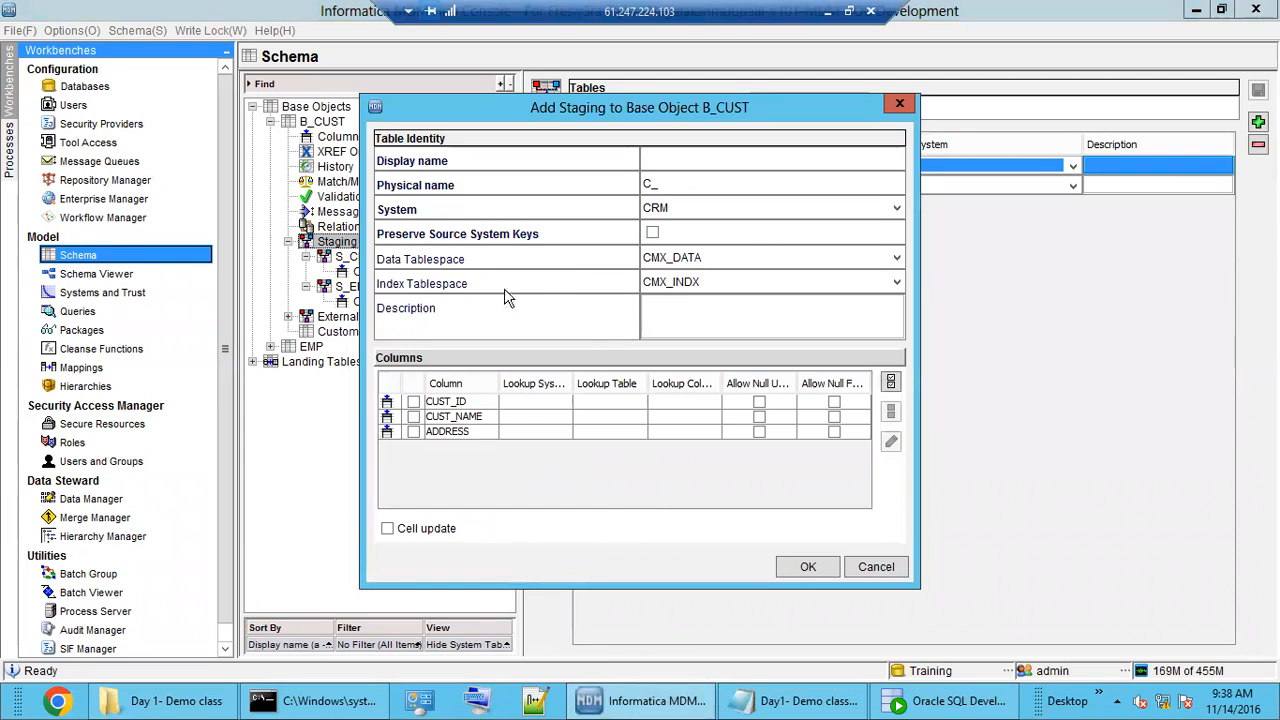
{"action": "left_click_drag", "start_coordinate": [690, 113], "coordinate": [845, 135]}
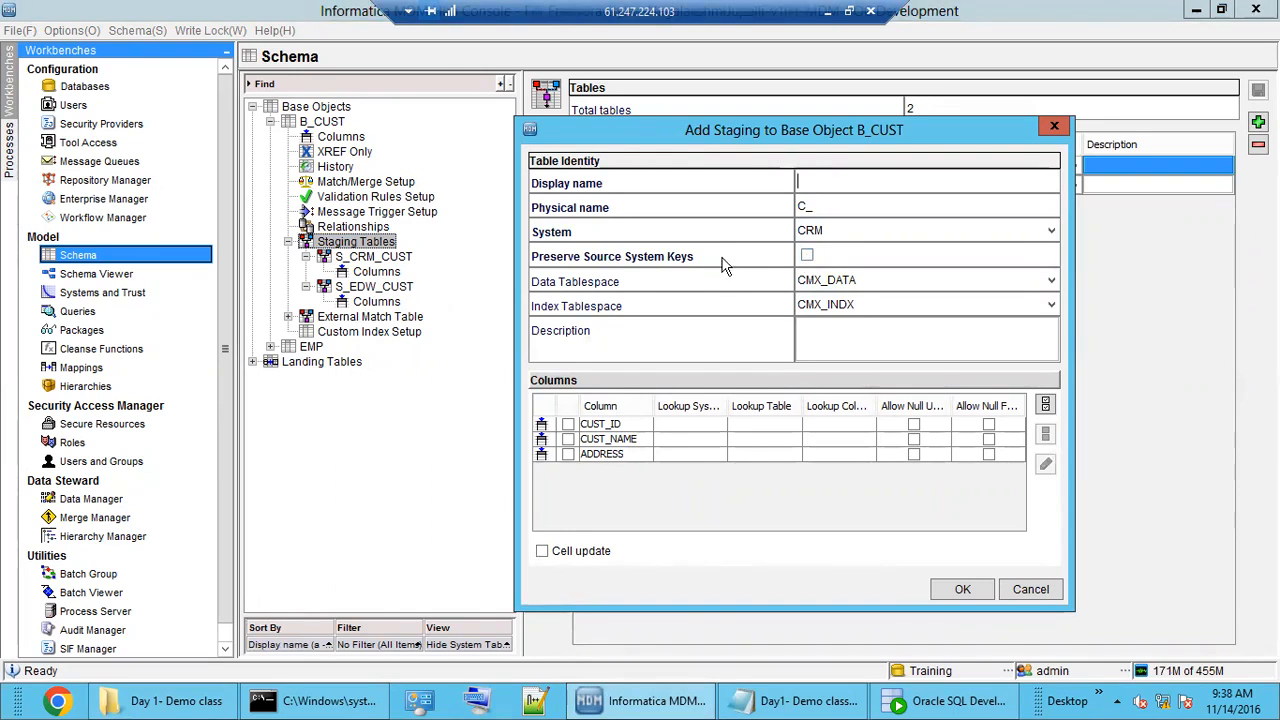
{"action": "left_click", "coordinate": [1030, 590]}
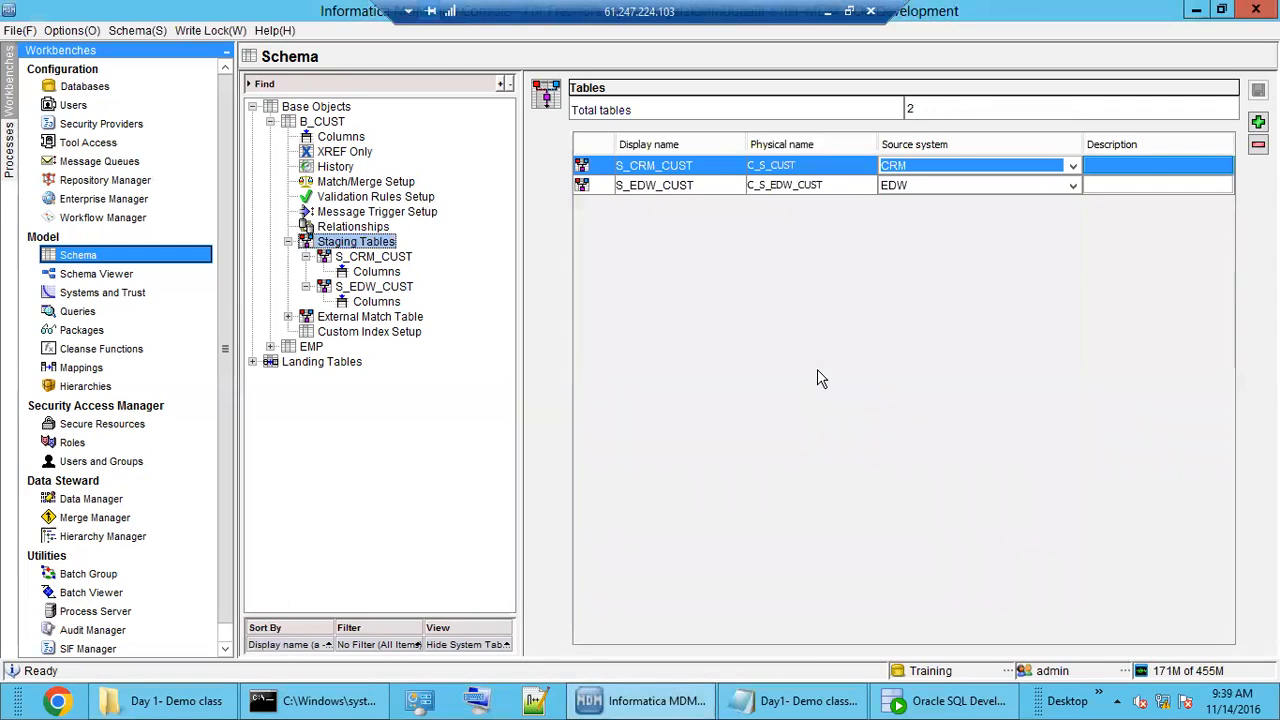
Step: Review the base objects and the L_EMP and L_CUST landing tables, highlighting the C_ prefix in L_CUST's physical name
{"action": "left_click", "coordinate": [311, 348]}
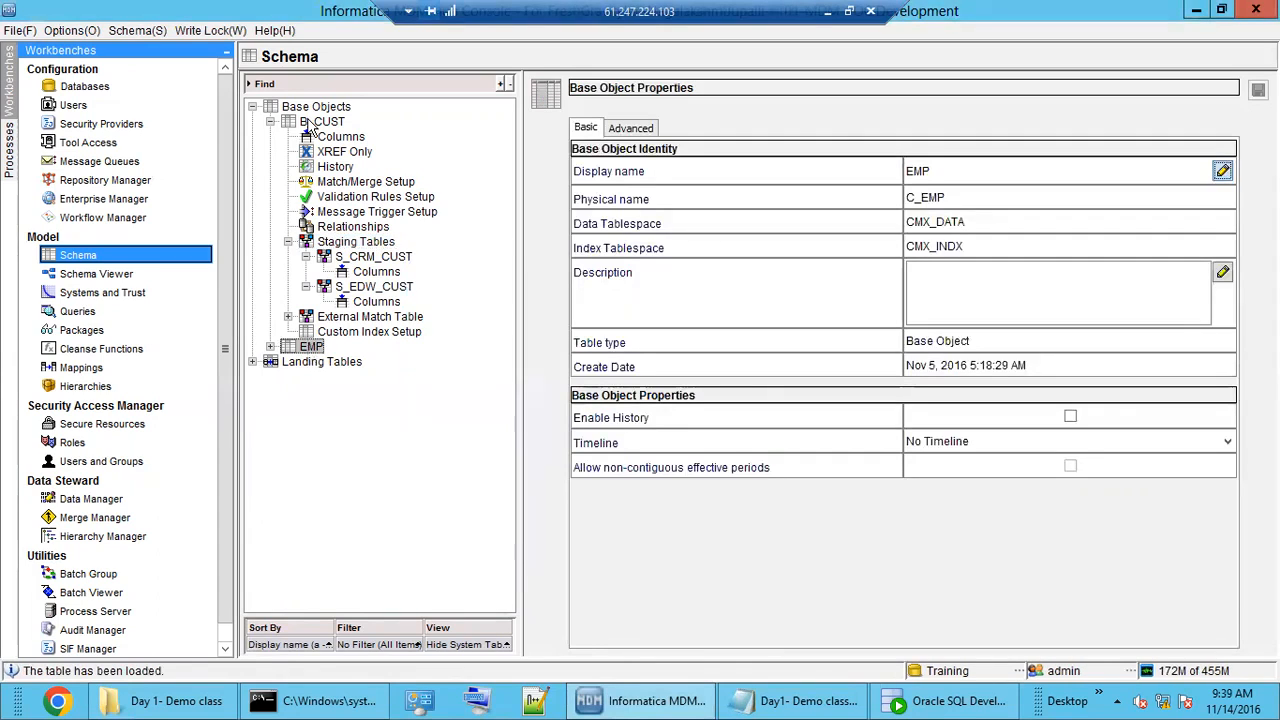
{"action": "double_click", "coordinate": [318, 122]}
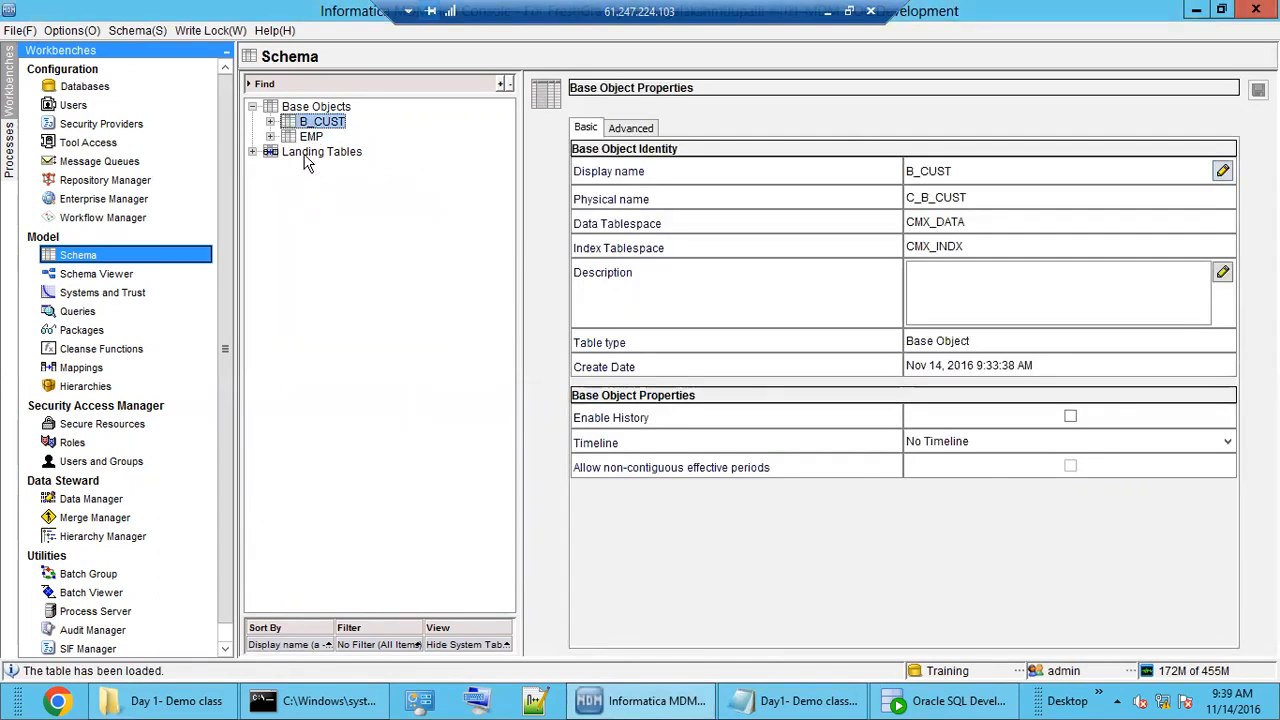
{"action": "double_click", "coordinate": [306, 153]}
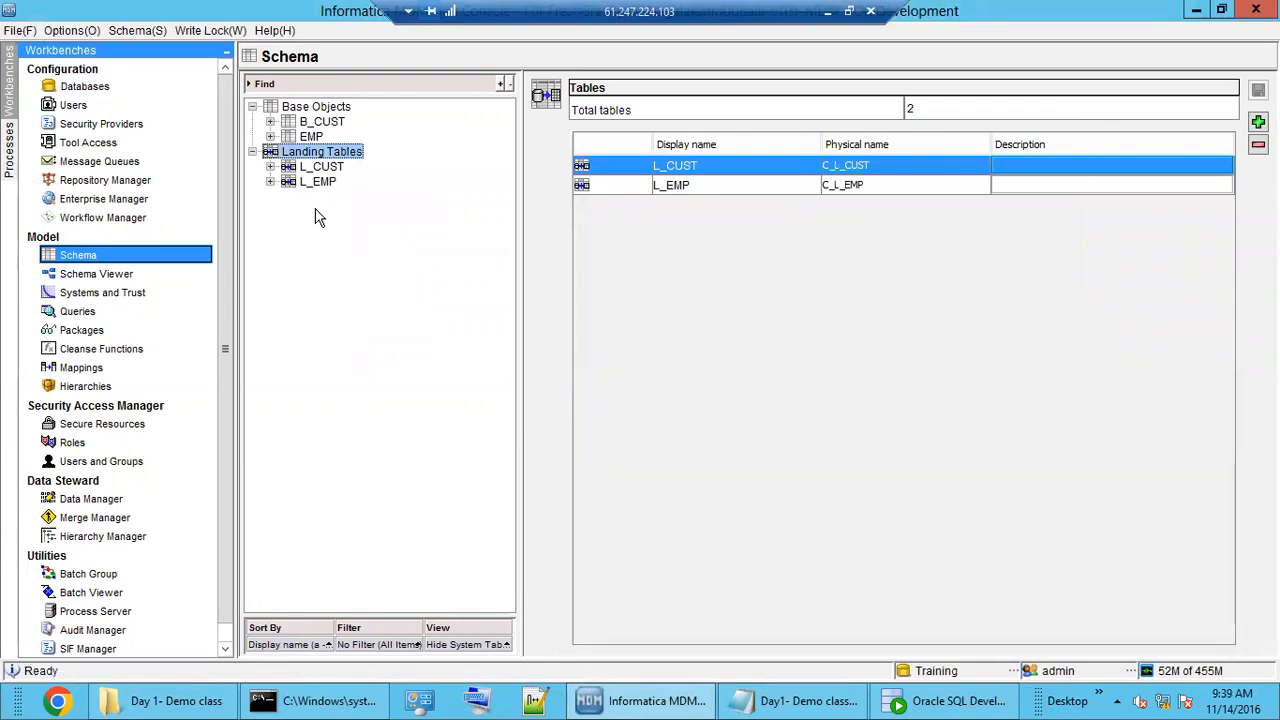
{"action": "double_click", "coordinate": [318, 182]}
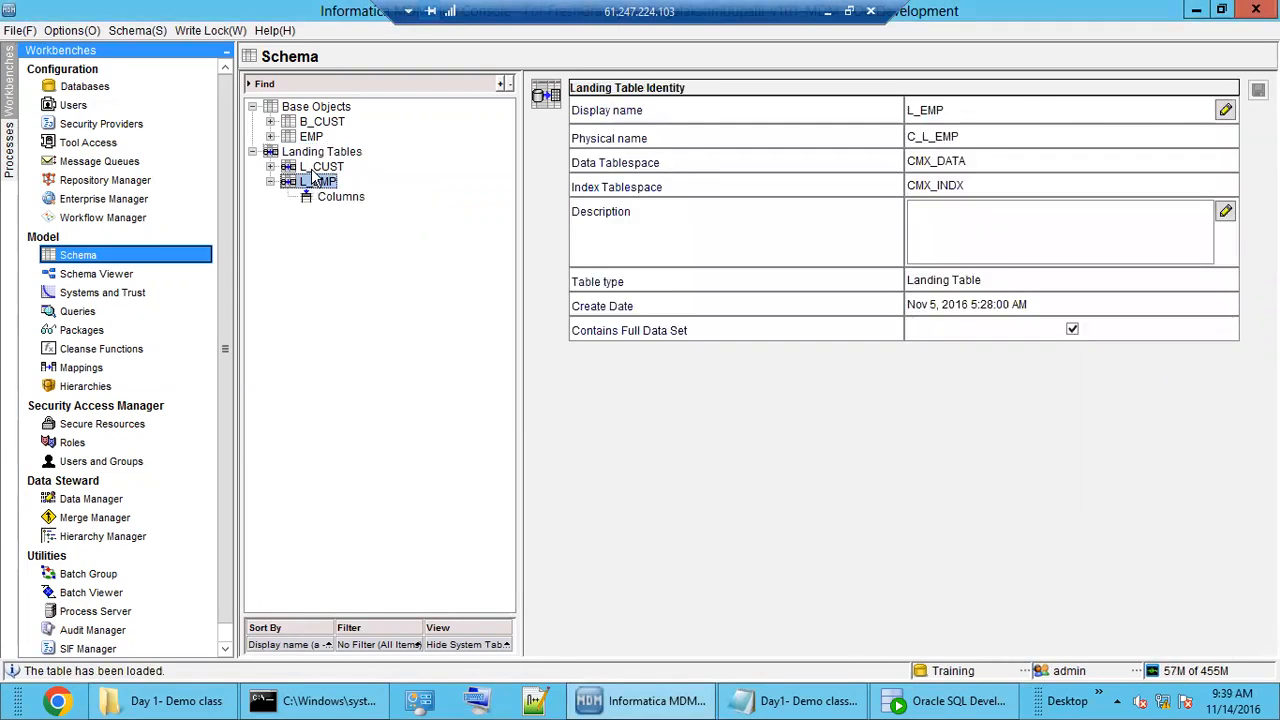
{"action": "double_click", "coordinate": [316, 168]}
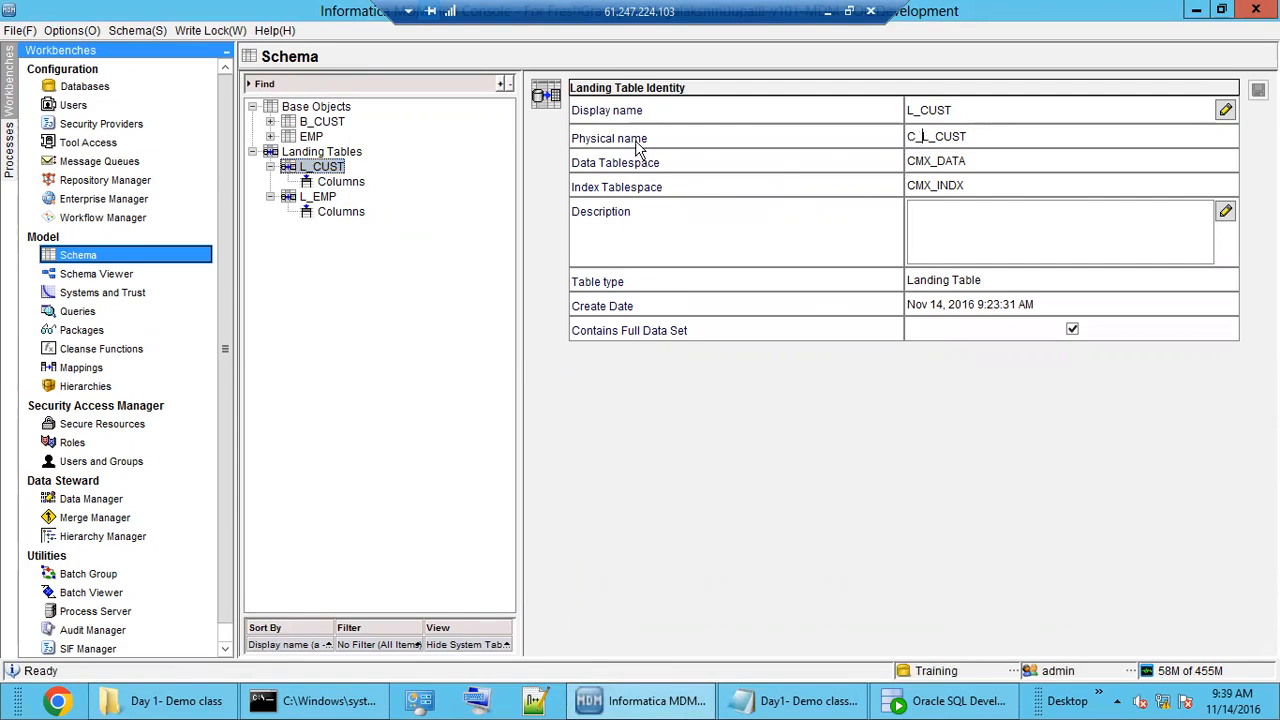
{"action": "left_click_drag", "start_coordinate": [918, 135], "coordinate": [906, 135]}
Step: Start a new landing table with the display name XYZ and remove the C_ prefix from its physical name
{"action": "left_click", "coordinate": [321, 151]}
{"action": "right_click", "coordinate": [321, 151]}
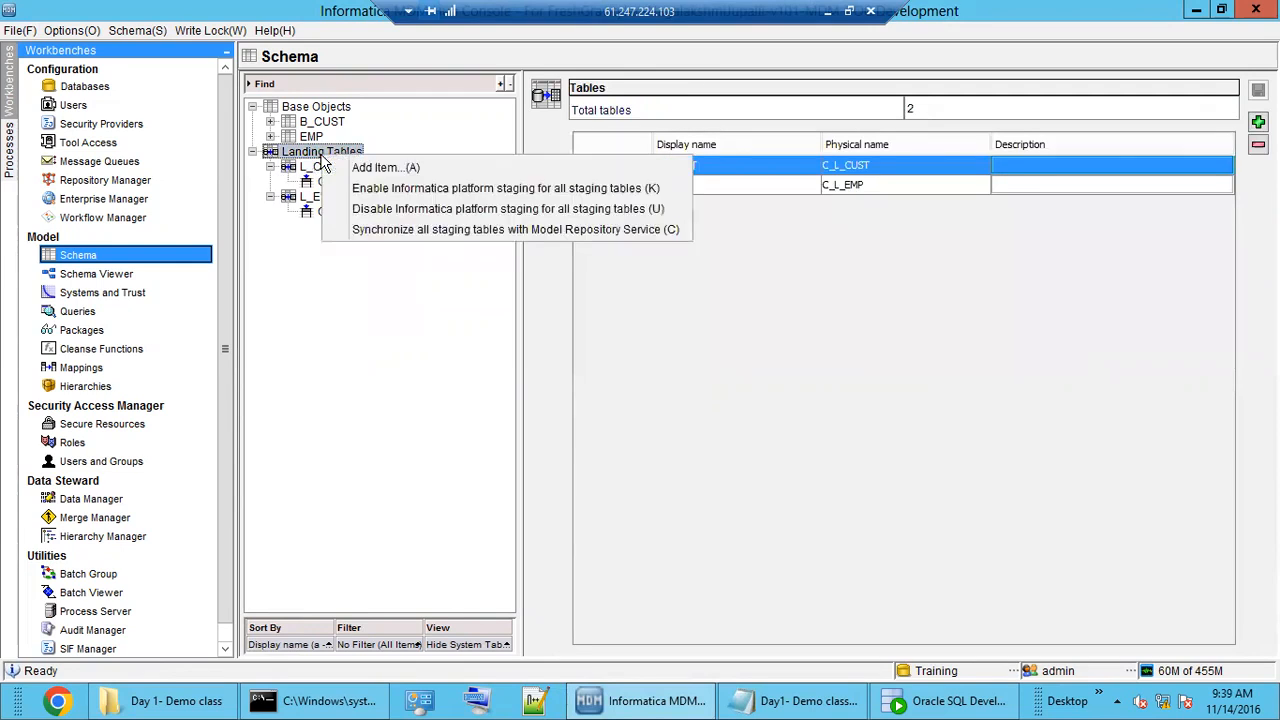
{"action": "left_click", "coordinate": [372, 166]}
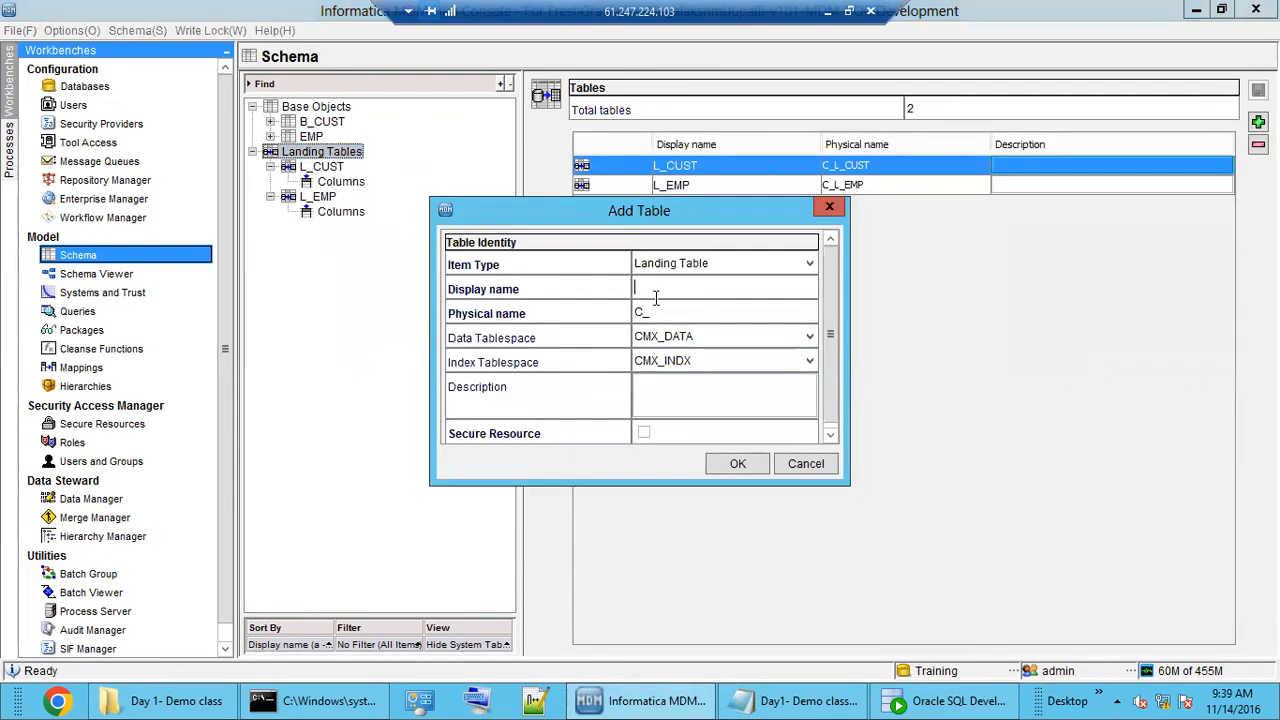
{"action": "type", "text": "XYZ"}
{"action": "left_click", "coordinate": [677, 312]}
{"action": "left_click", "coordinate": [648, 312]}
{"action": "left_click_drag", "start_coordinate": [648, 312], "coordinate": [622, 318]}
{"action": "key", "text": "BackSpace"}
{"action": "double_click", "coordinate": [643, 311]}
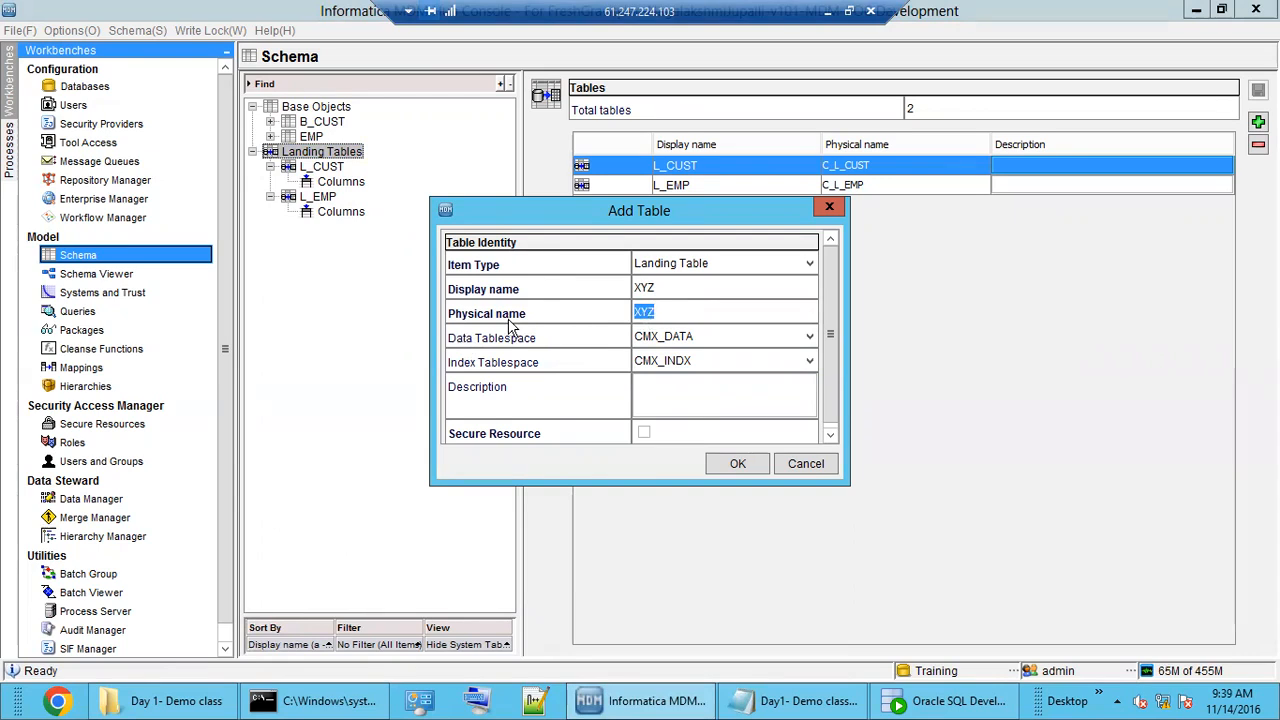
Step: Compare the display name XYZ with the physical name C_XYZ, strip the prefix again, and cancel the new landing table
{"action": "left_click", "coordinate": [701, 311]}
{"action": "double_click", "coordinate": [669, 313]}
{"action": "double_click", "coordinate": [664, 287]}
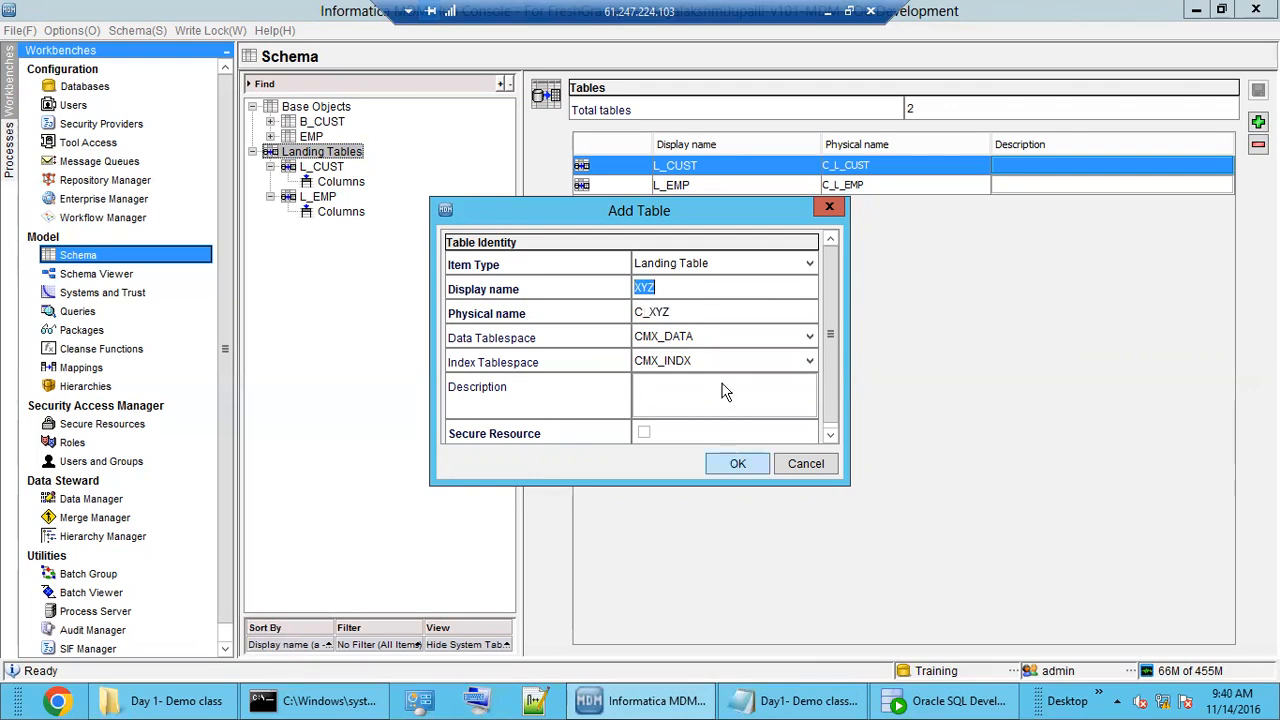
{"action": "double_click", "coordinate": [652, 313]}
{"action": "left_click", "coordinate": [650, 315]}
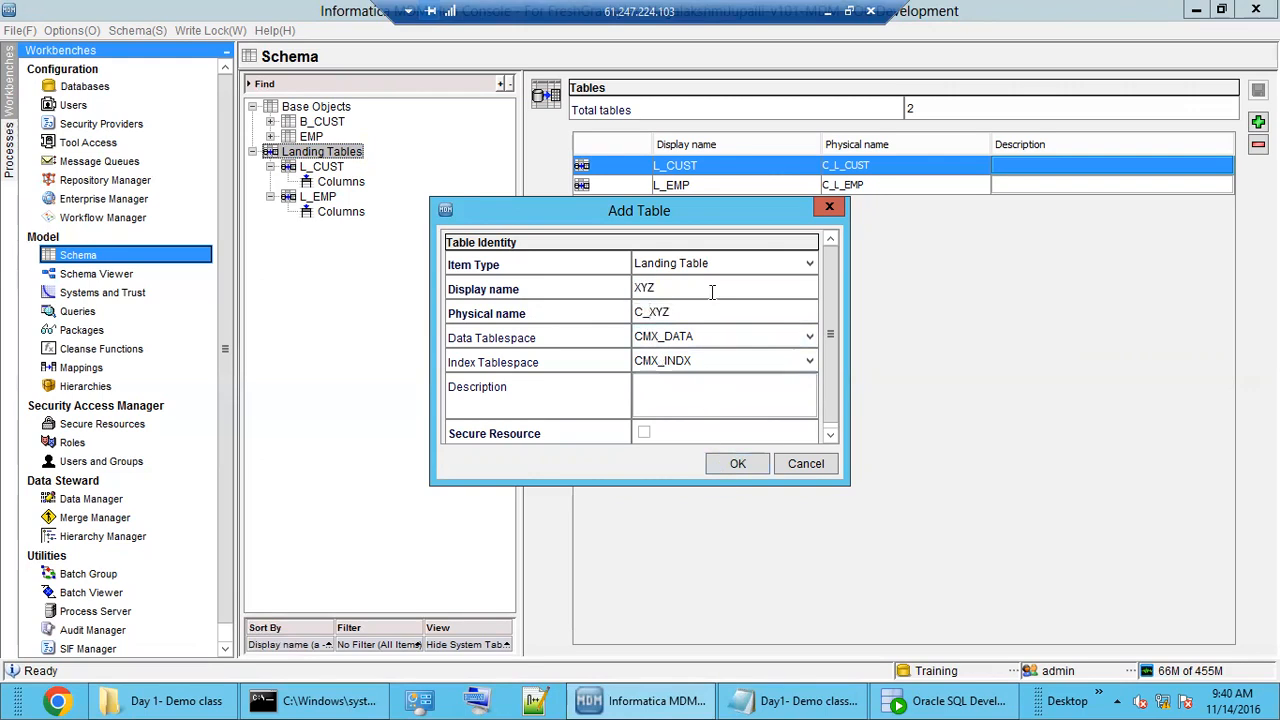
{"action": "key", "text": "BackSpace"}
{"action": "key", "text": "BackSpace"}
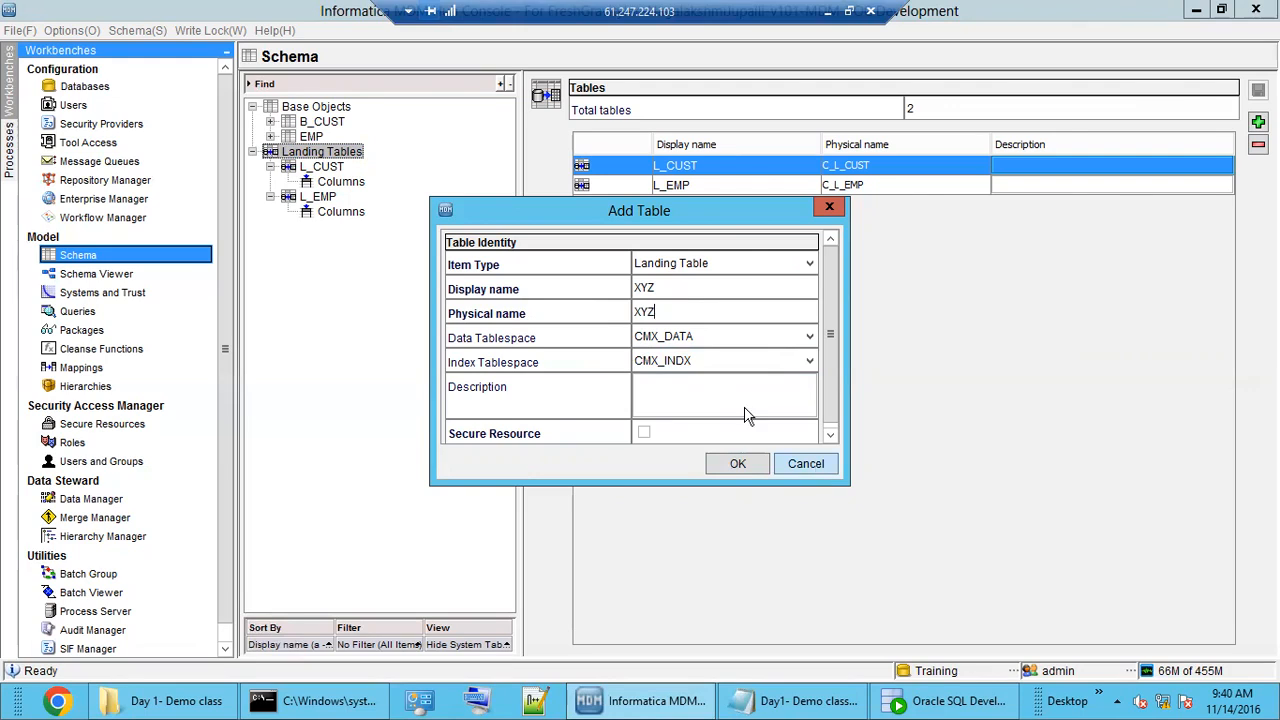
{"action": "left_click", "coordinate": [806, 464]}
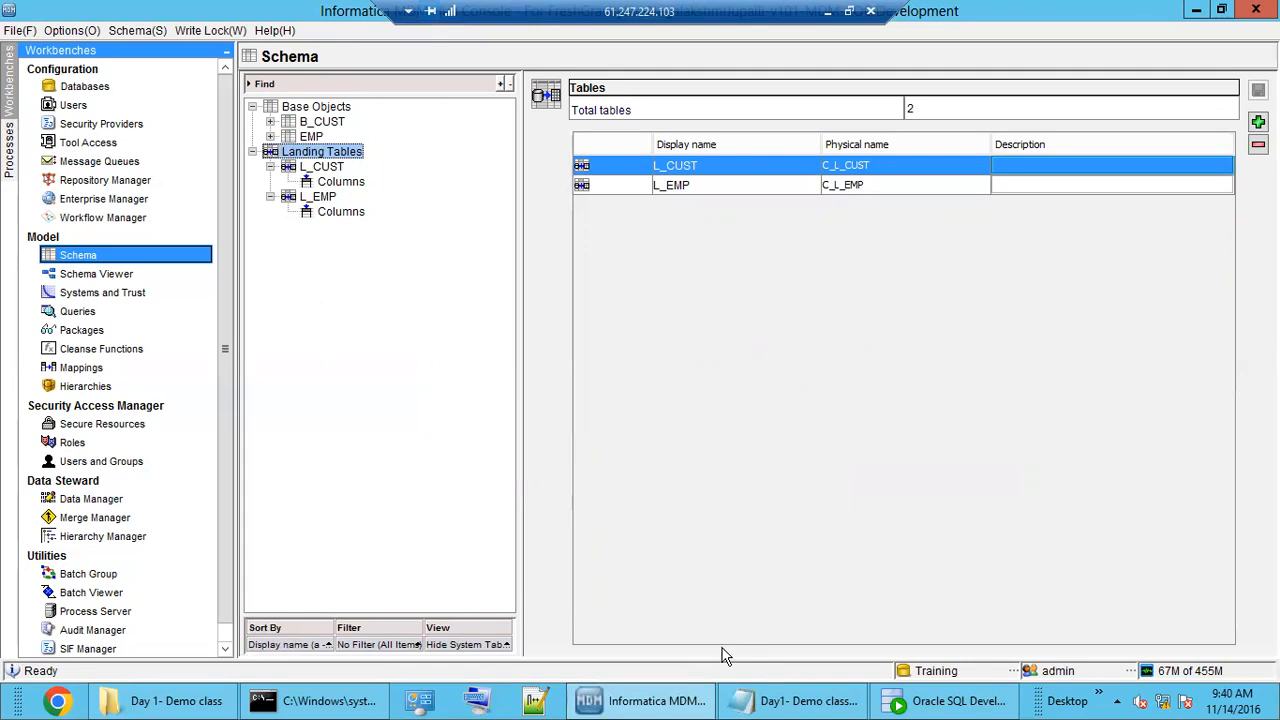
Step: Switch to Oracle SQL Developer to check the C_L_CUST table data, and return to the Informatica MDM console
{"action": "left_click", "coordinate": [912, 703]}
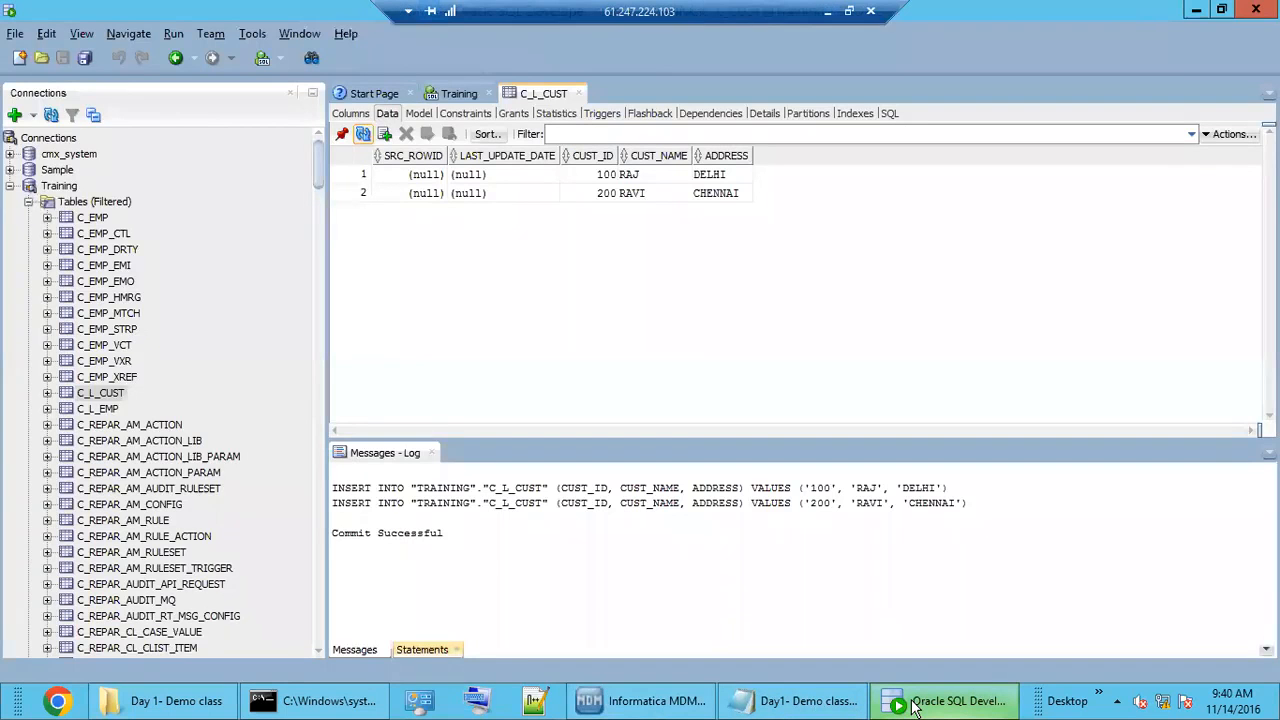
{"action": "left_click", "coordinate": [912, 703]}
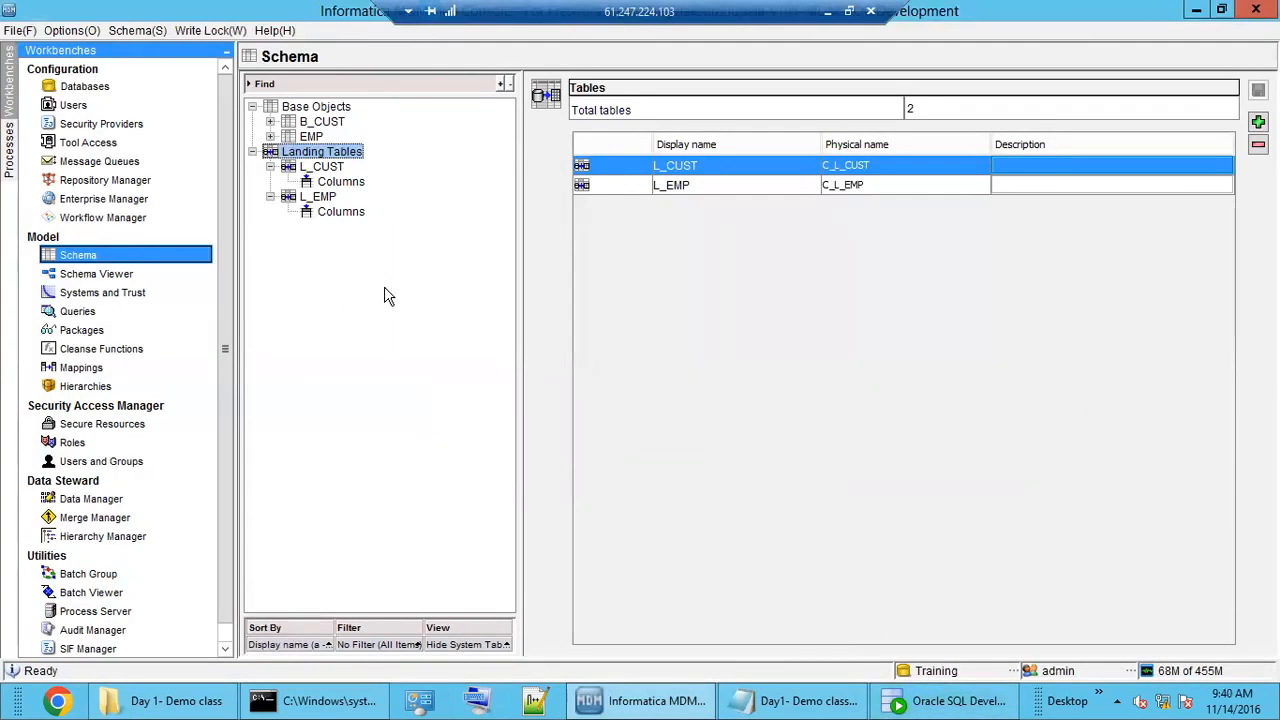
{"action": "left_click", "coordinate": [930, 702]}
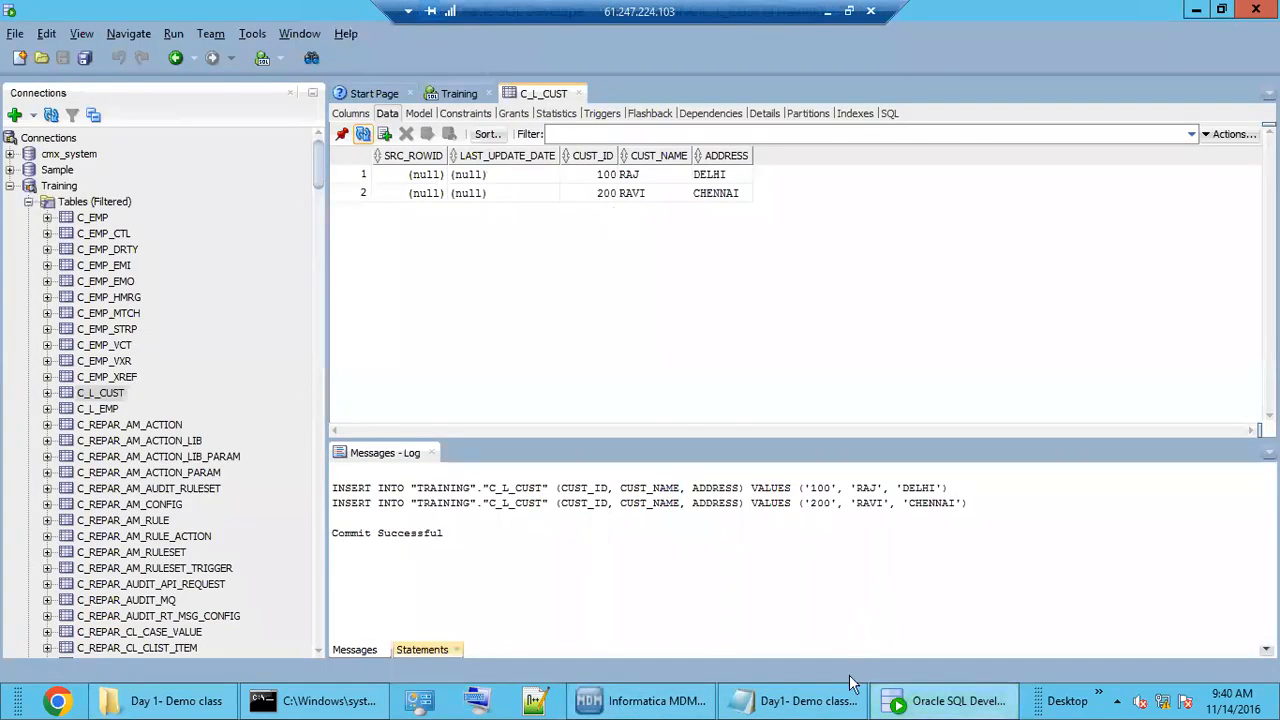
{"action": "left_click", "coordinate": [657, 701]}
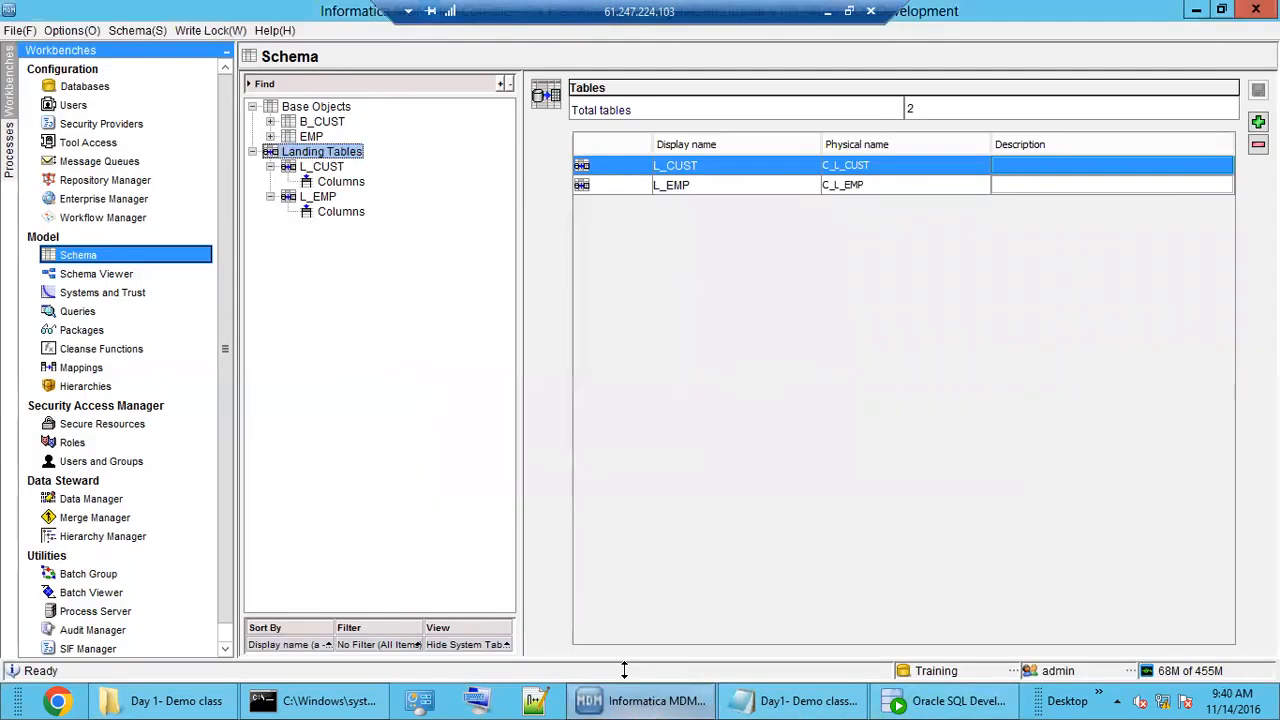
Step: Collapse the landing tables and list the staging tables under the B_CUST base object
{"action": "double_click", "coordinate": [314, 153]}
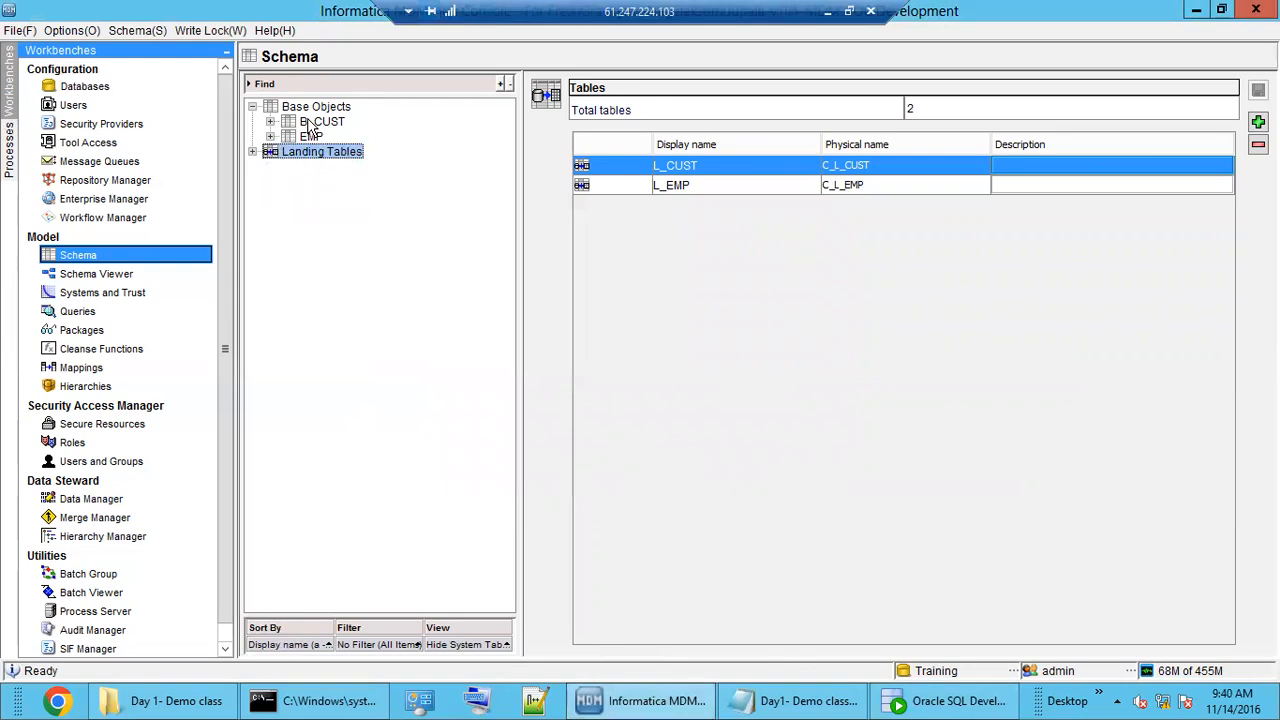
{"action": "left_click", "coordinate": [310, 107]}
{"action": "double_click", "coordinate": [318, 121]}
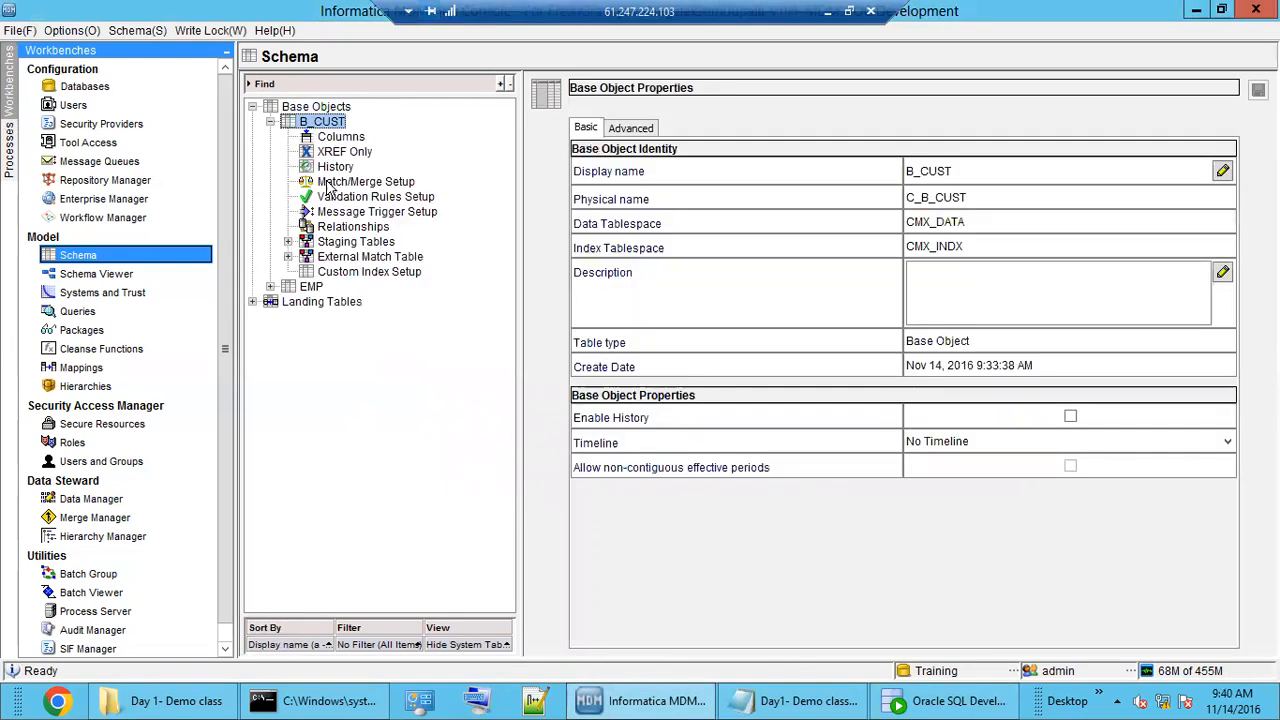
{"action": "double_click", "coordinate": [349, 242]}
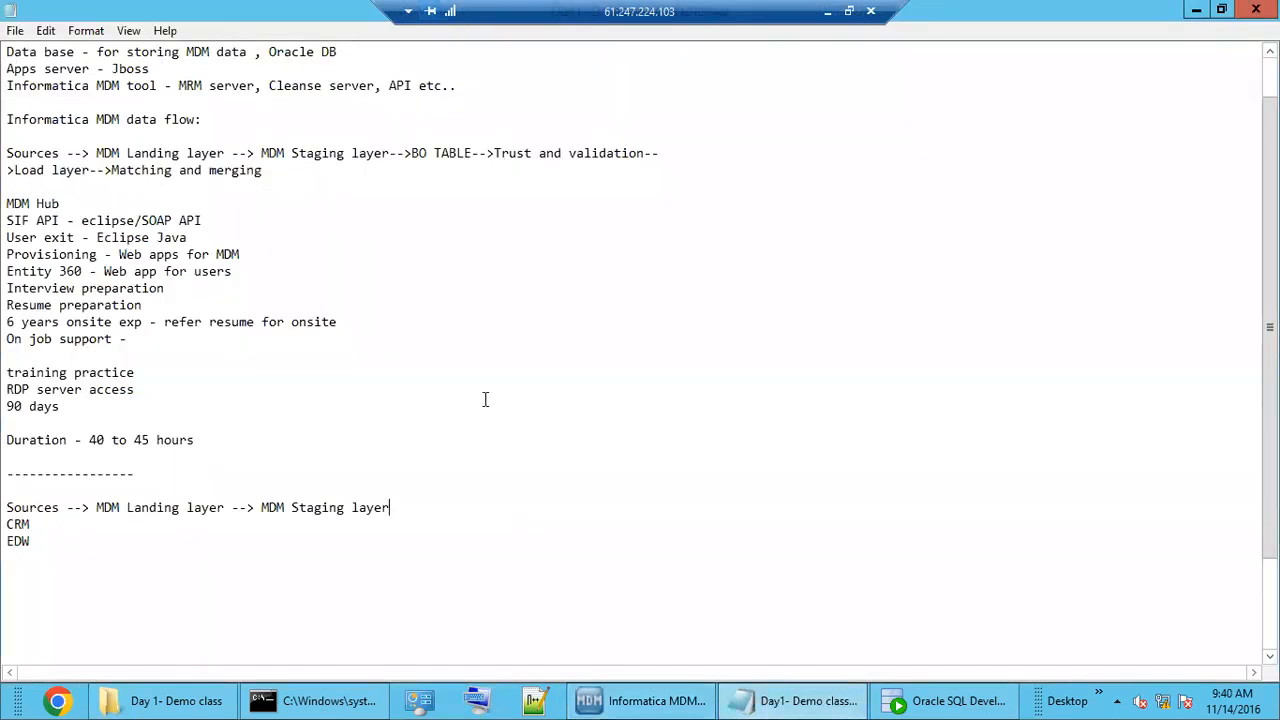
Step: Switch to the Notepad class notes and highlight the MDM landing and staging layers in the final Sources line
{"action": "left_click", "coordinate": [792, 700]}
{"action": "double_click", "coordinate": [160, 508]}
{"action": "left_click_drag", "start_coordinate": [320, 508], "coordinate": [391, 508]}
{"action": "left_click", "coordinate": [451, 507]}
{"action": "left_click_drag", "start_coordinate": [267, 507], "coordinate": [406, 511]}
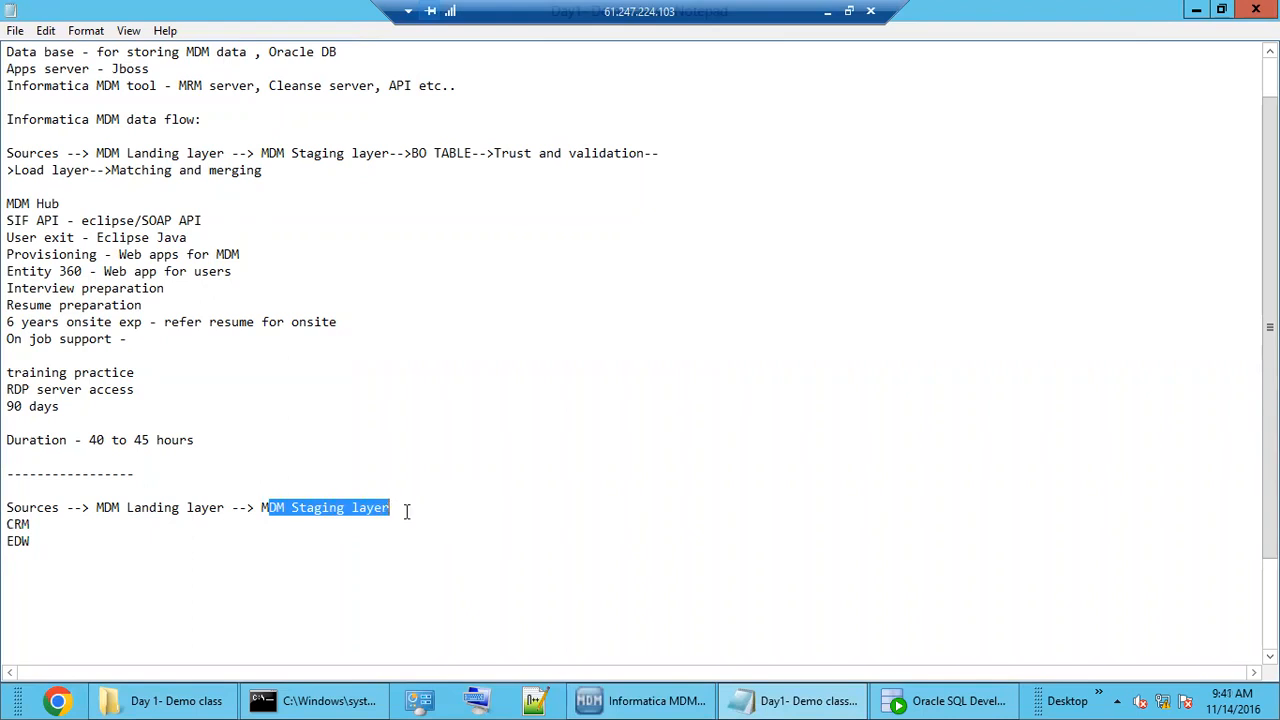
{"action": "left_click", "coordinate": [406, 511]}
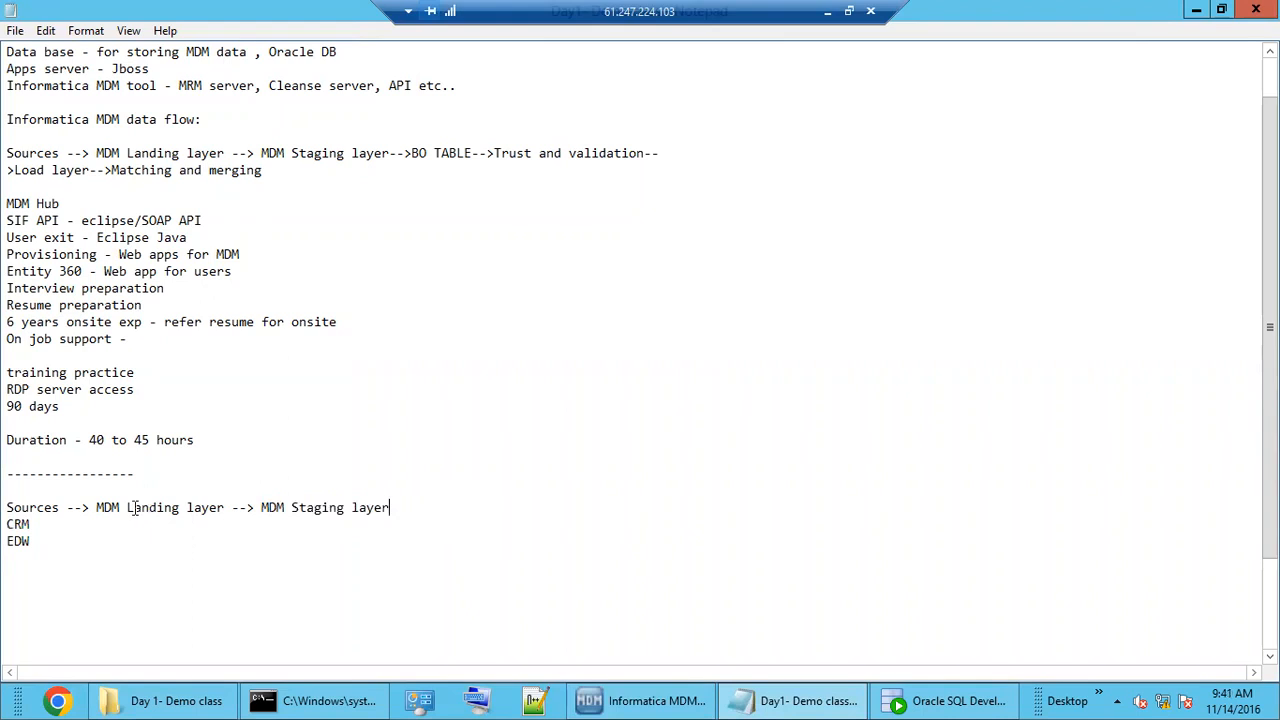
{"action": "left_click_drag", "start_coordinate": [112, 509], "coordinate": [411, 514]}
{"action": "left_click", "coordinate": [411, 514]}
Step: In the Informatica MDM console, create a mapping named M_CRM_CUST from landing table L_CUST to staging table S_CRM_CUST
{"action": "left_click", "coordinate": [625, 707]}
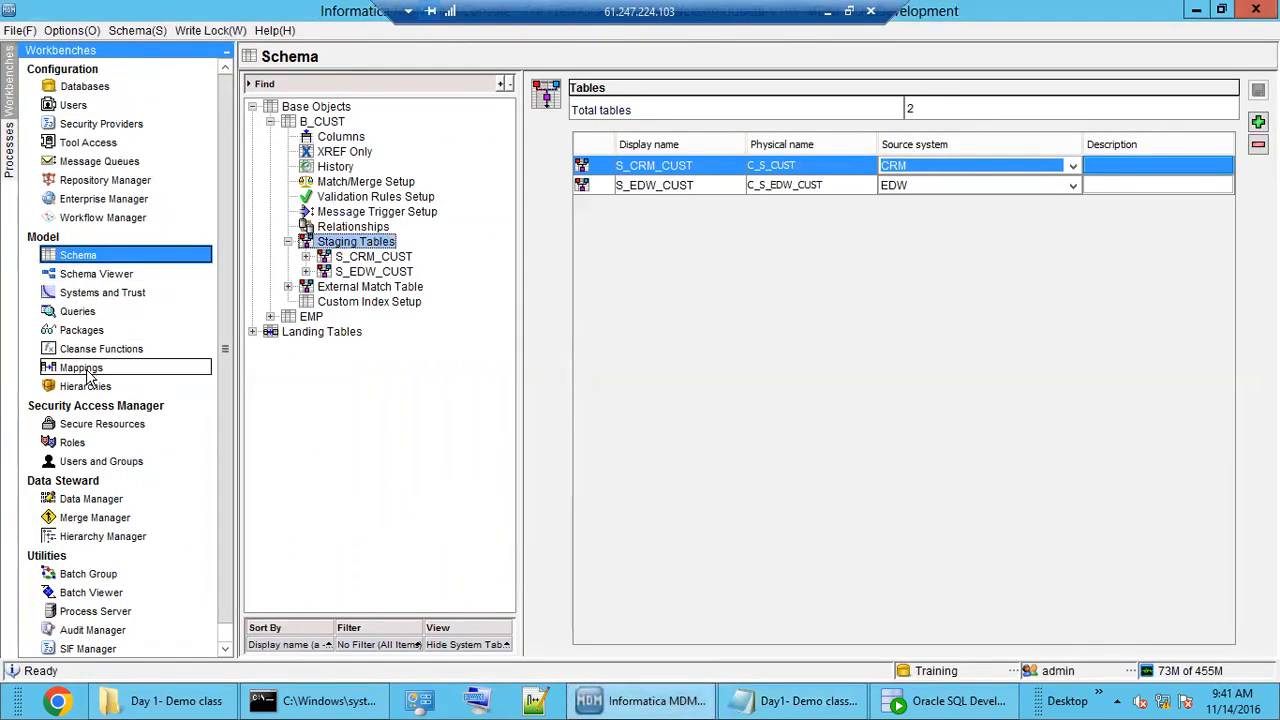
{"action": "left_click", "coordinate": [86, 369]}
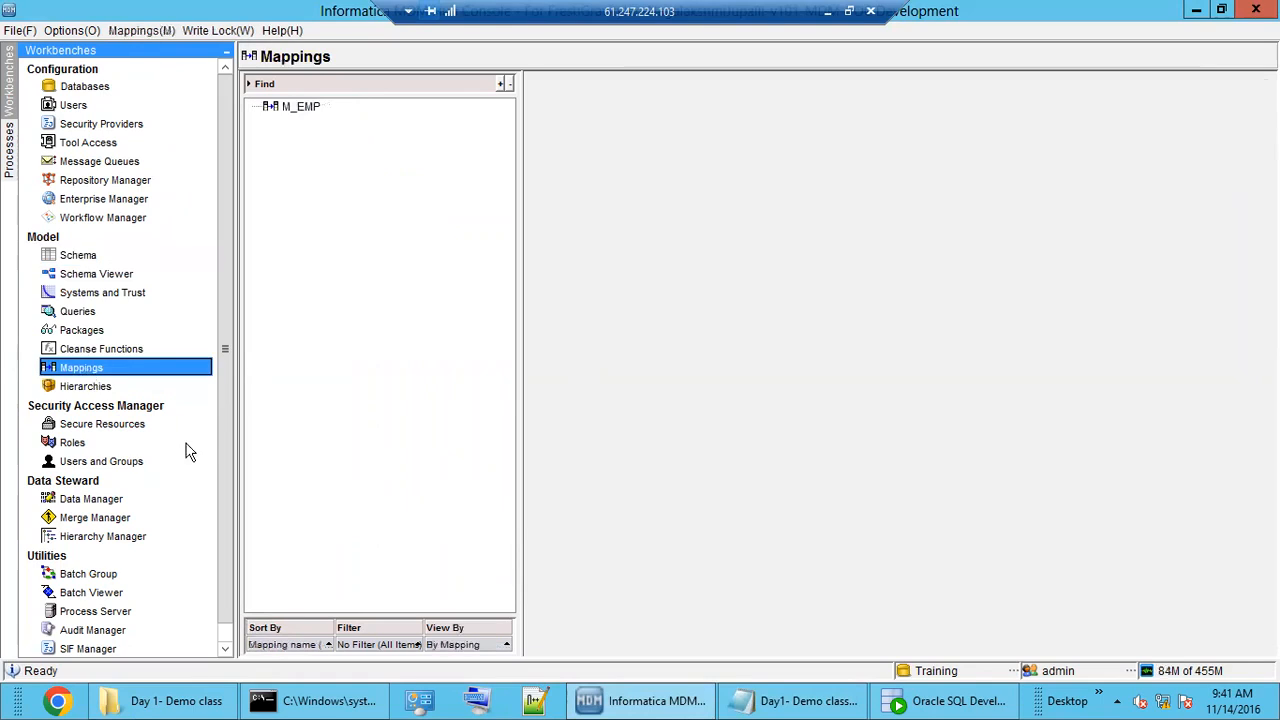
{"action": "right_click", "coordinate": [310, 165]}
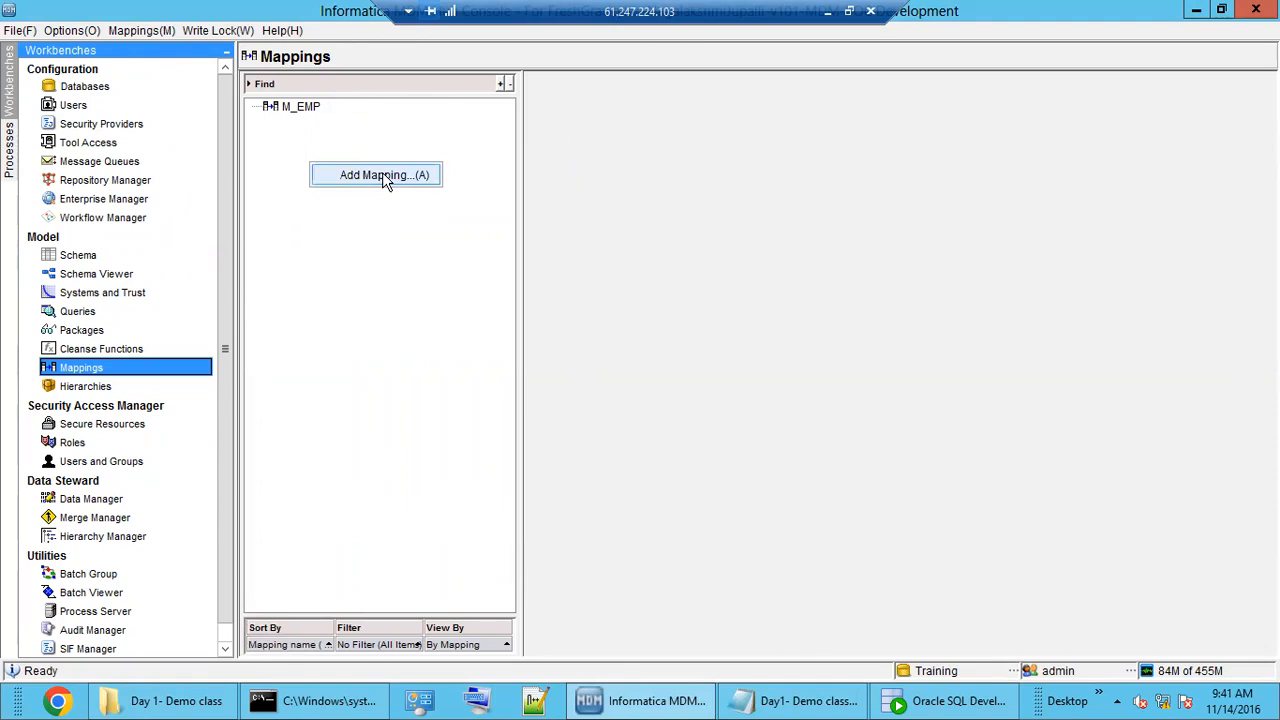
{"action": "left_click", "coordinate": [382, 175]}
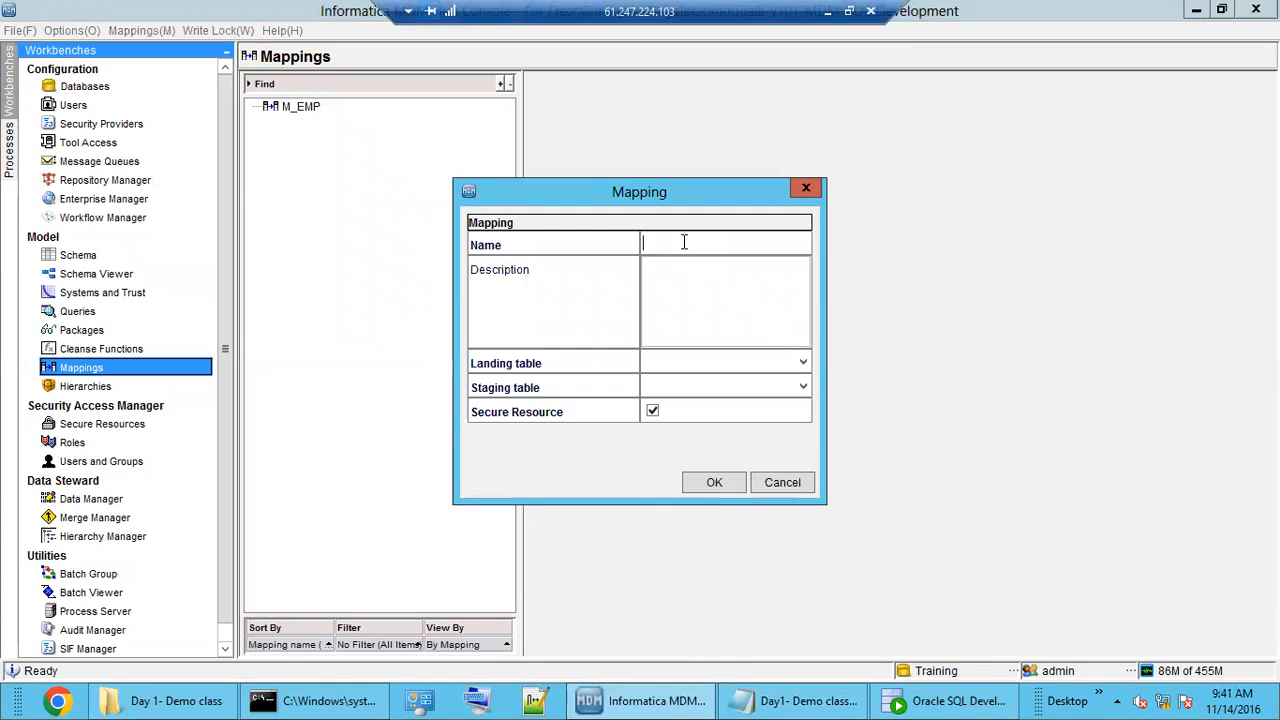
{"action": "type", "text": "M_CRM_CUST"}
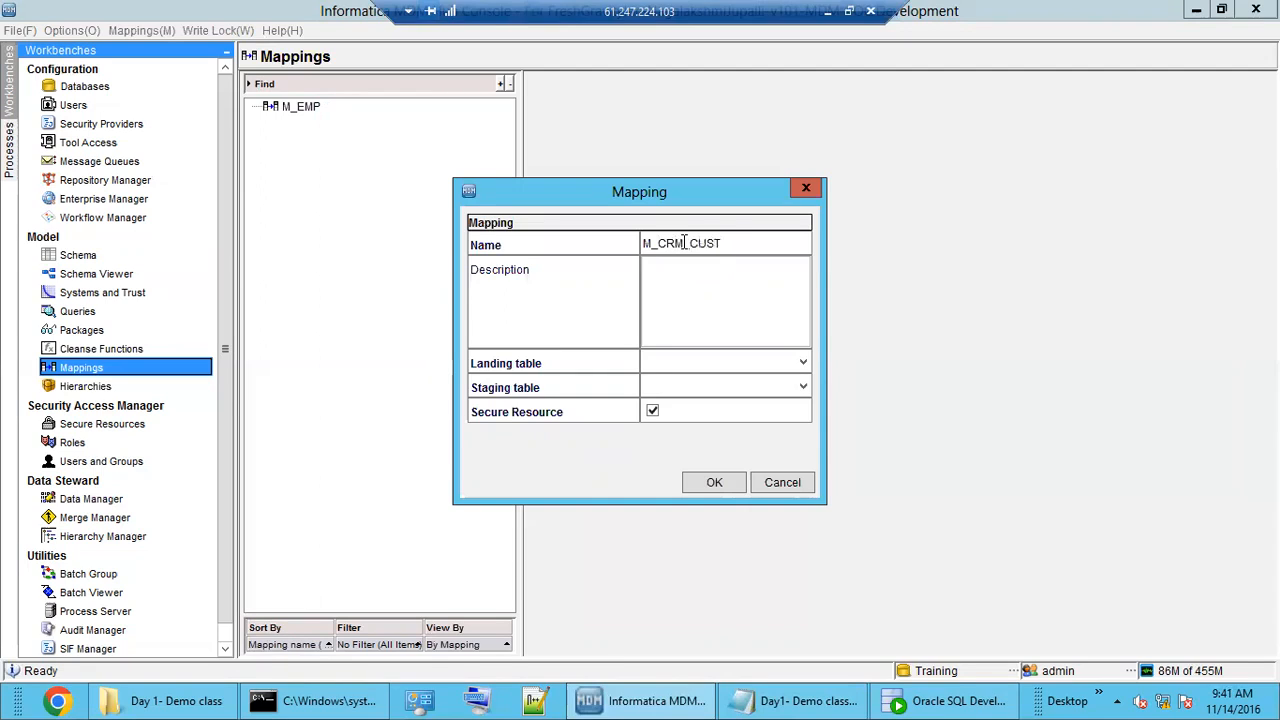
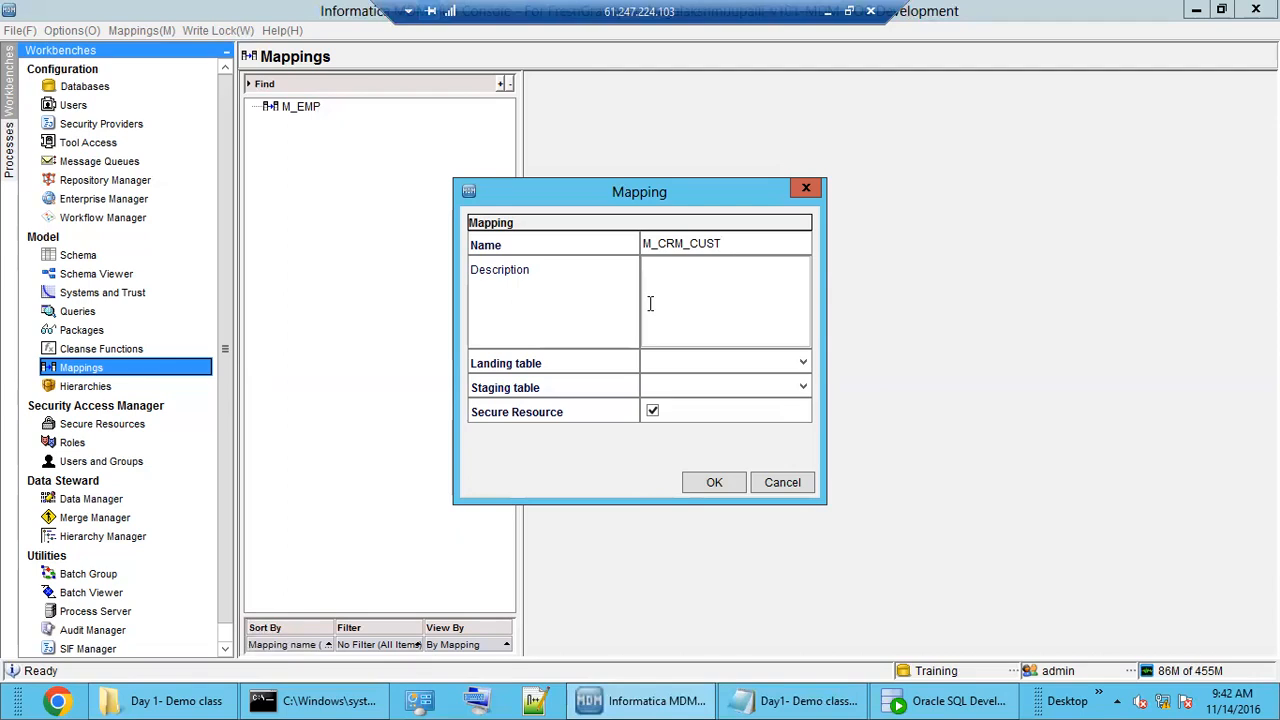
{"action": "left_click", "coordinate": [703, 368]}
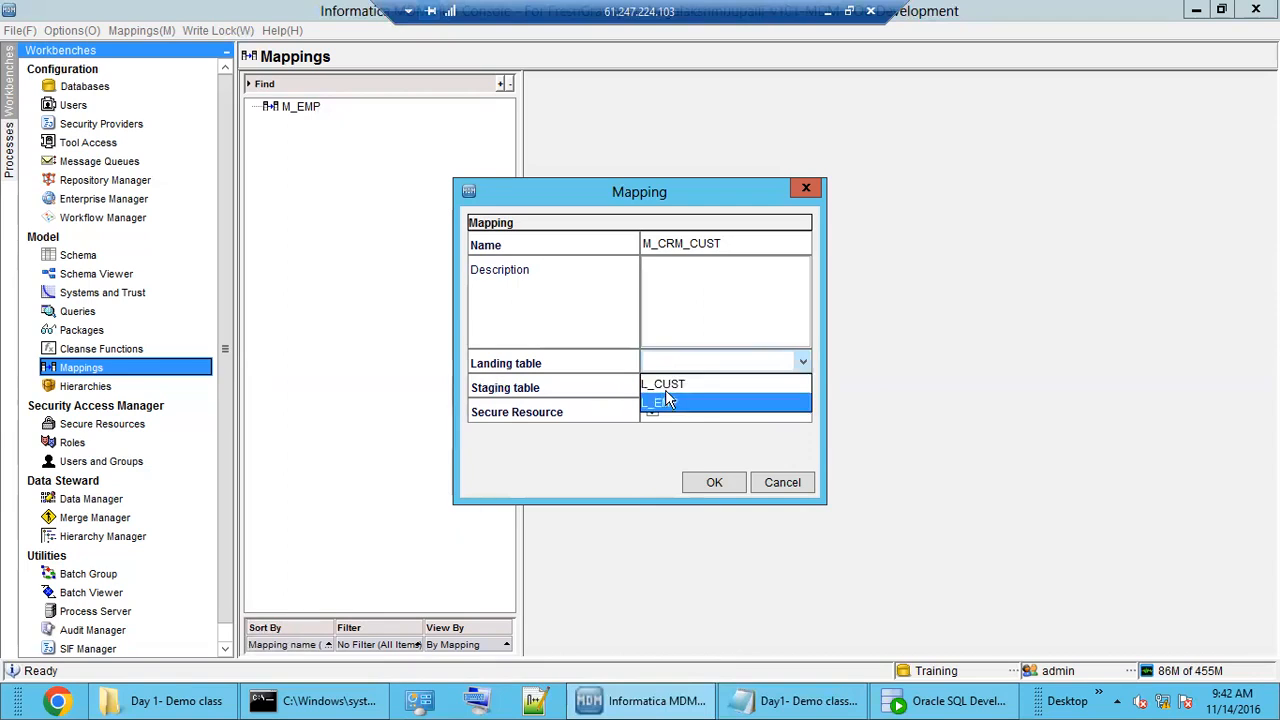
{"action": "left_click", "coordinate": [678, 390]}
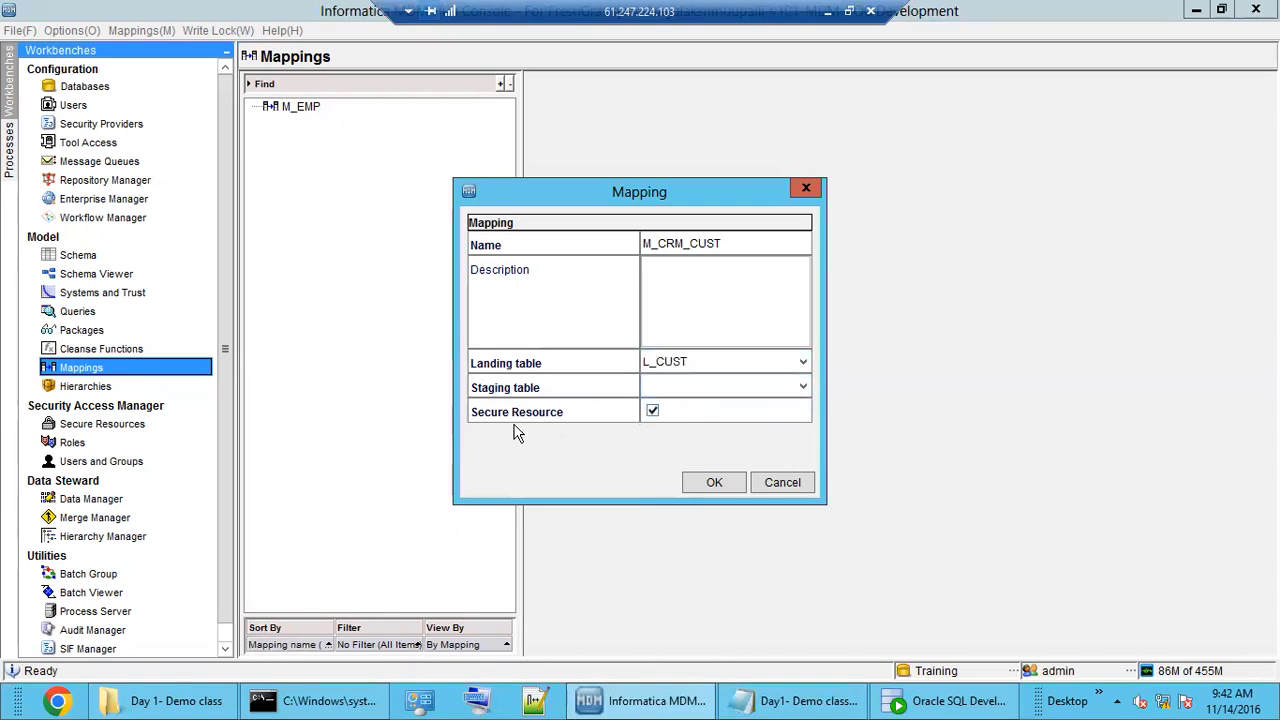
{"action": "left_click", "coordinate": [680, 392]}
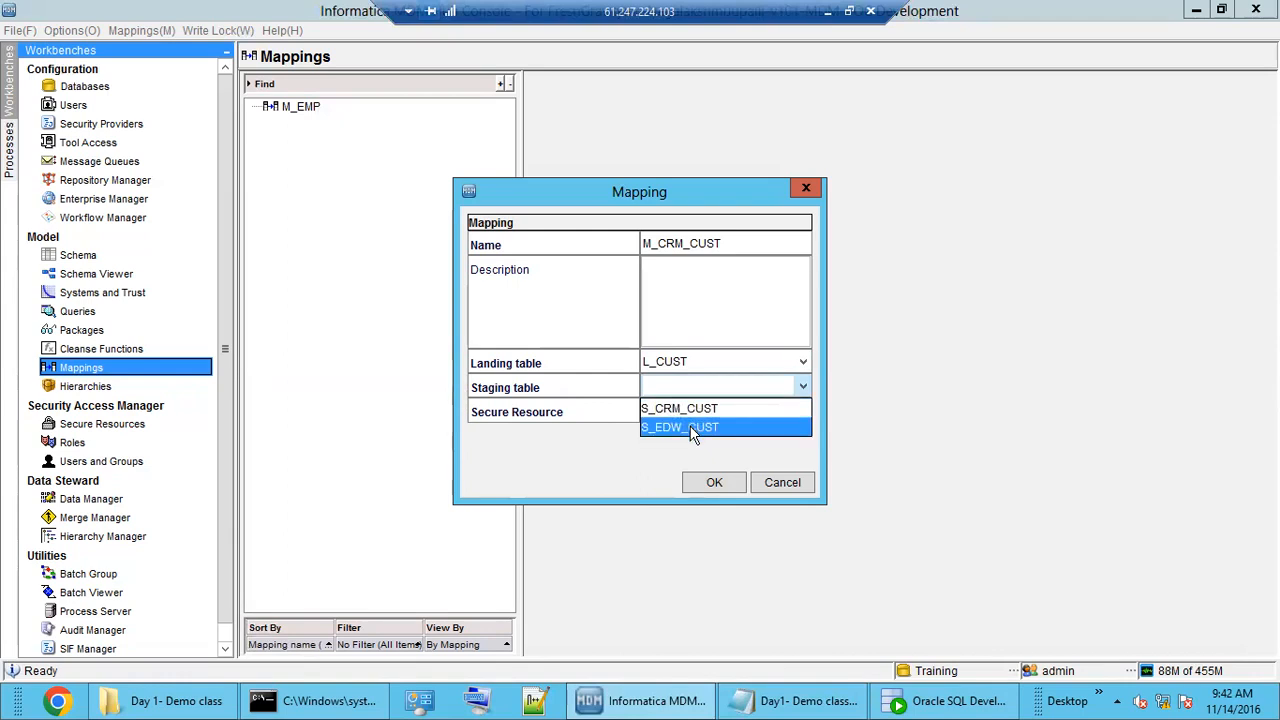
{"action": "left_click", "coordinate": [682, 408]}
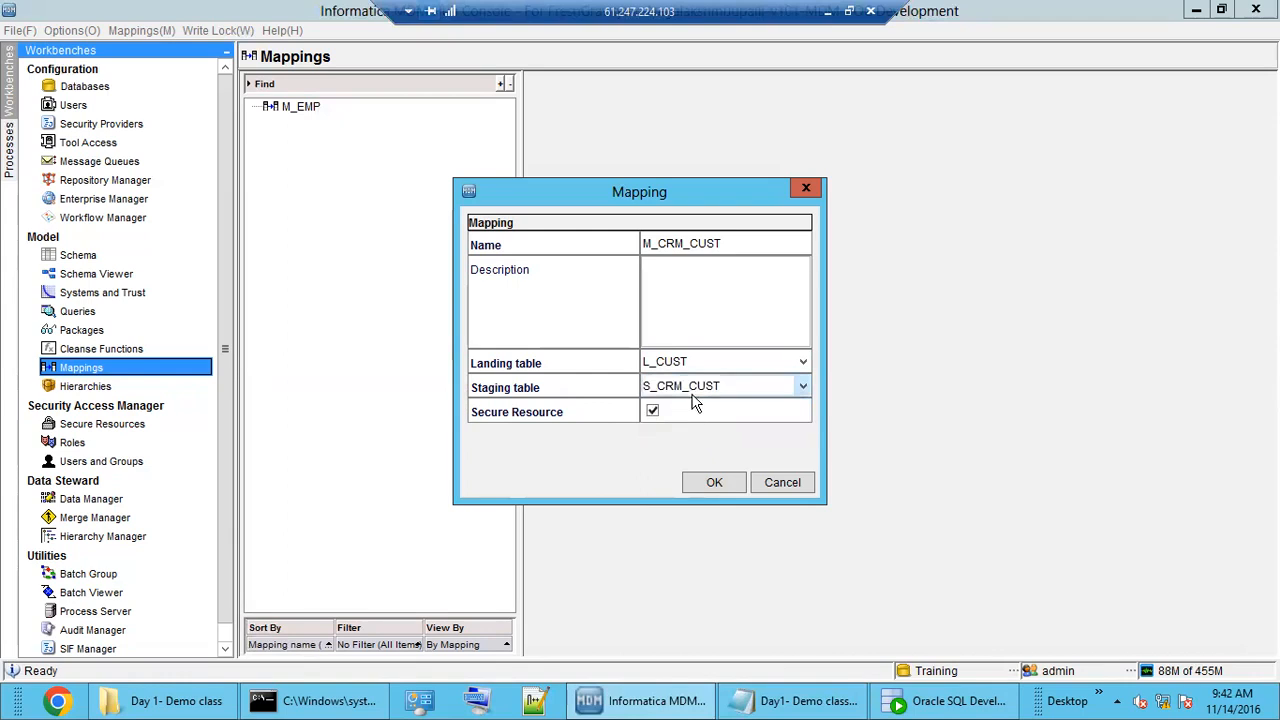
{"action": "double_click", "coordinate": [665, 242]}
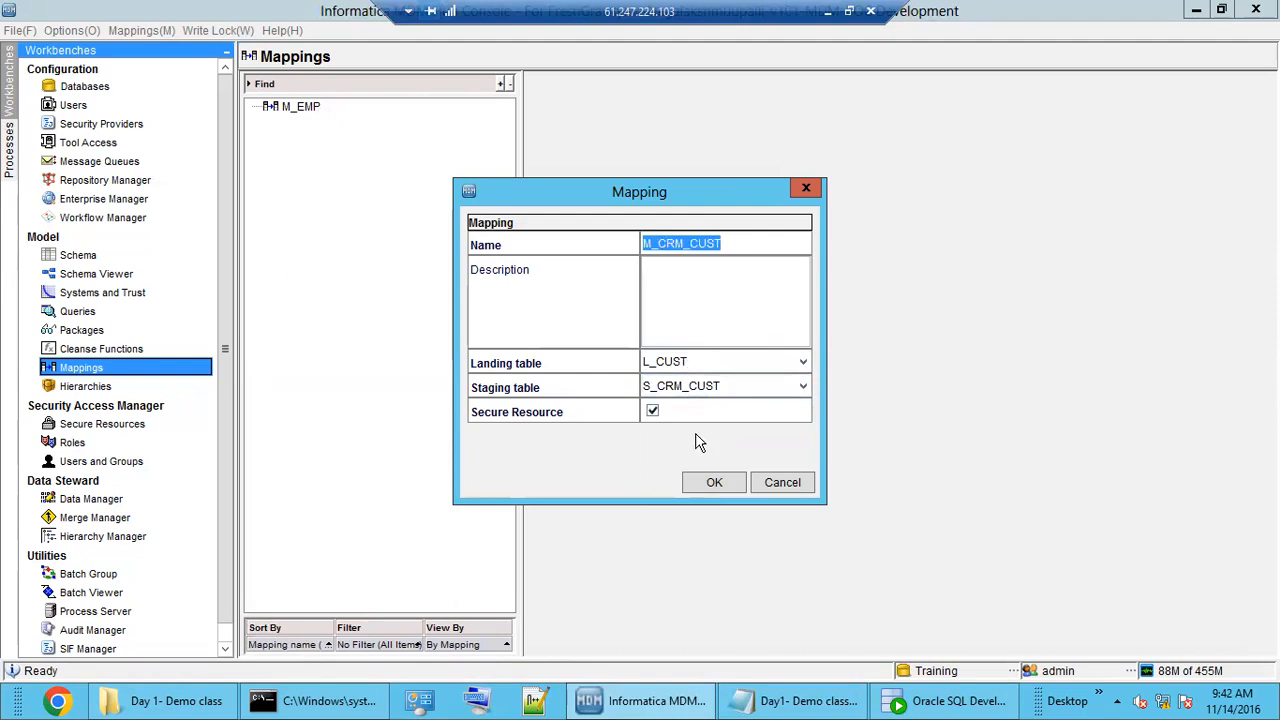
{"action": "left_click", "coordinate": [713, 483]}
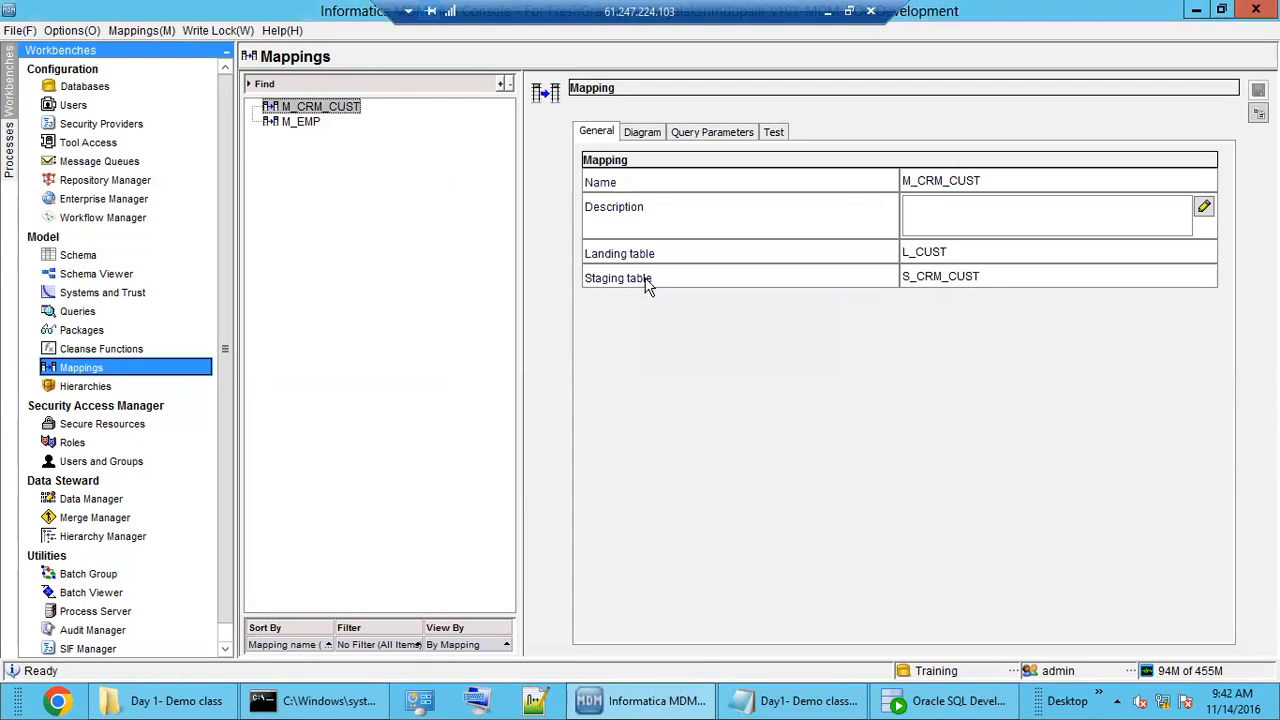
Step: Auto-map the L_CUST columns to the matching S_CRM_CUST columns in the M_CRM_CUST diagram
{"action": "left_click", "coordinate": [643, 133]}
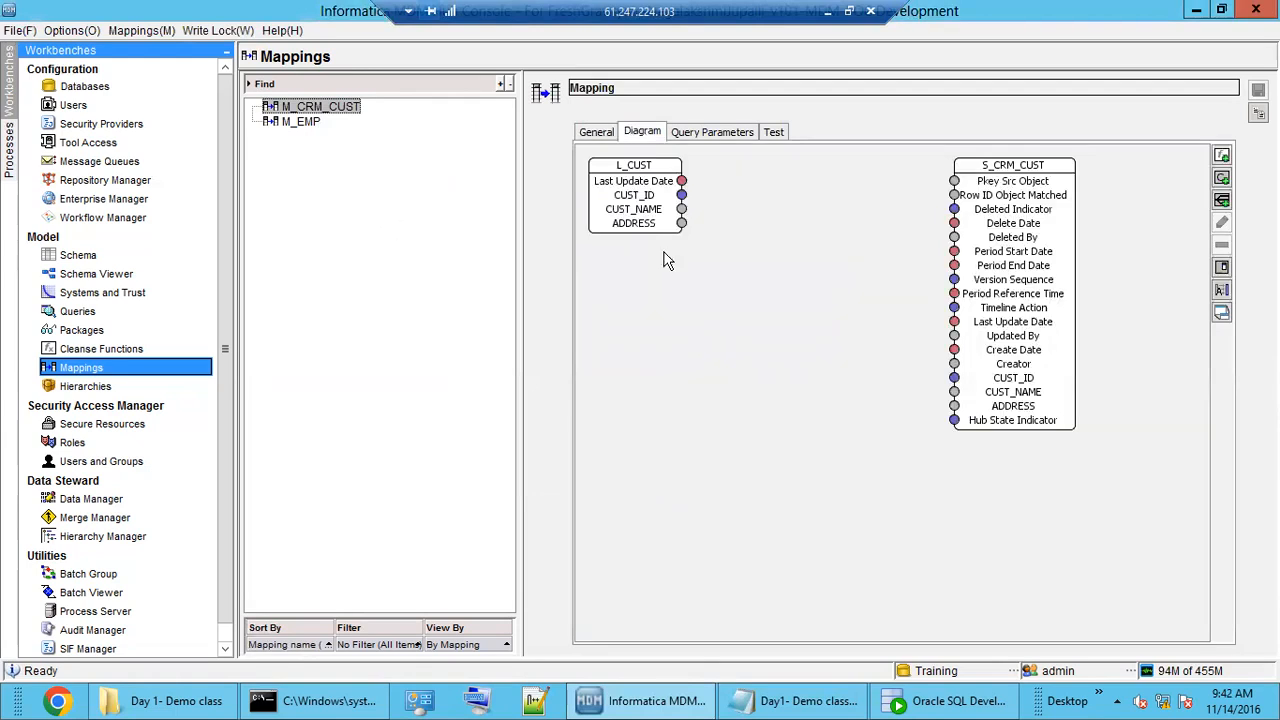
{"action": "left_click", "coordinate": [645, 195]}
{"action": "left_click", "coordinate": [1040, 282]}
{"action": "right_click", "coordinate": [731, 295]}
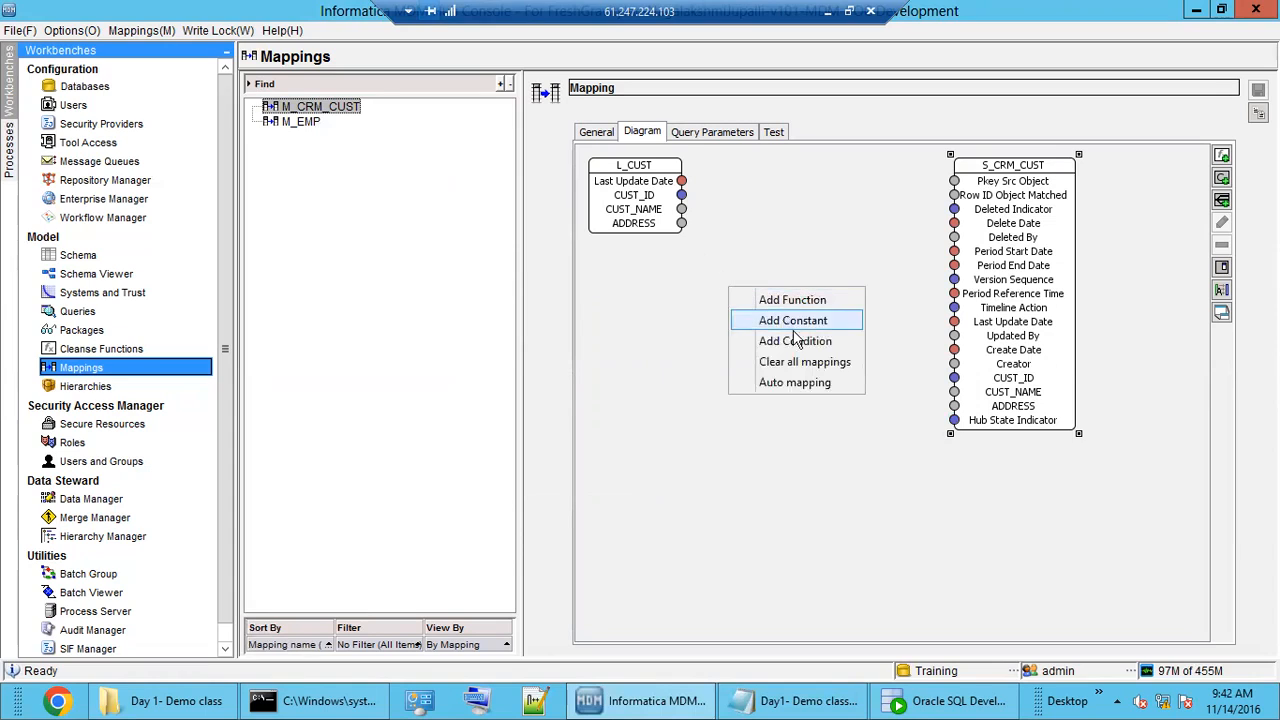
{"action": "left_click", "coordinate": [800, 385]}
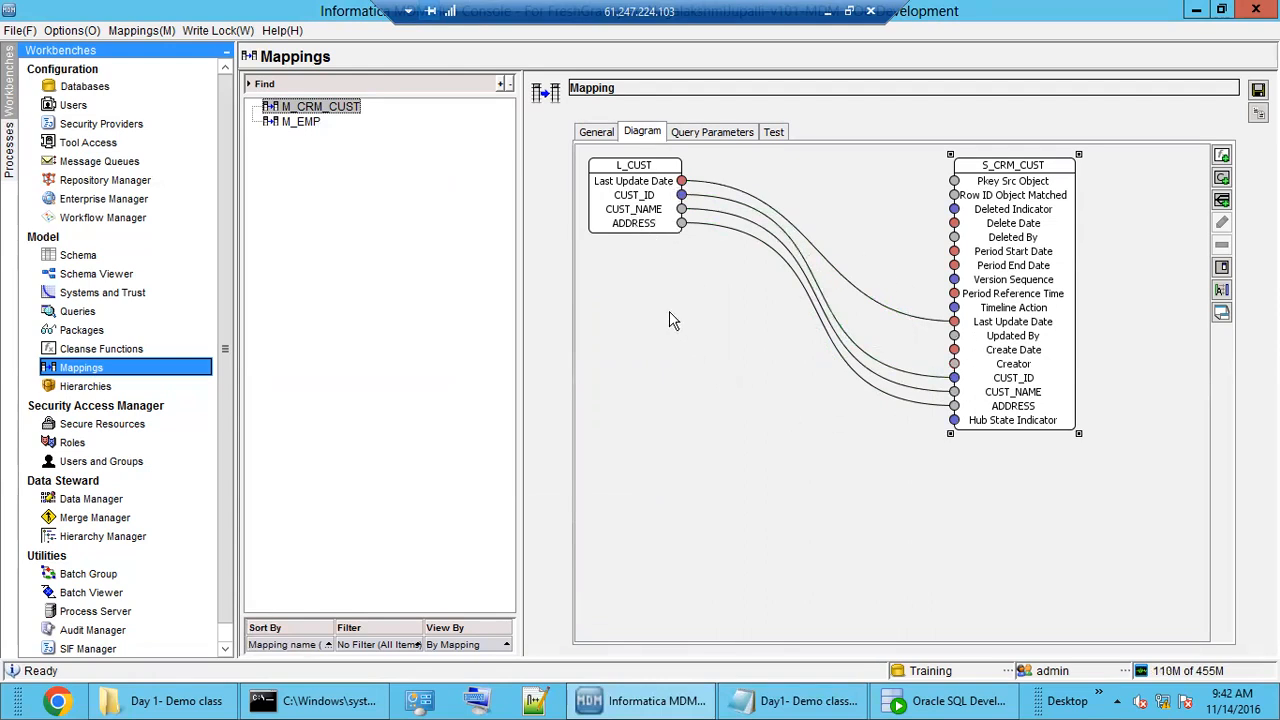
Step: Delete the Last Update Date link and redraw it manually from L_CUST to S_CRM_CUST
{"action": "left_click", "coordinate": [838, 277]}
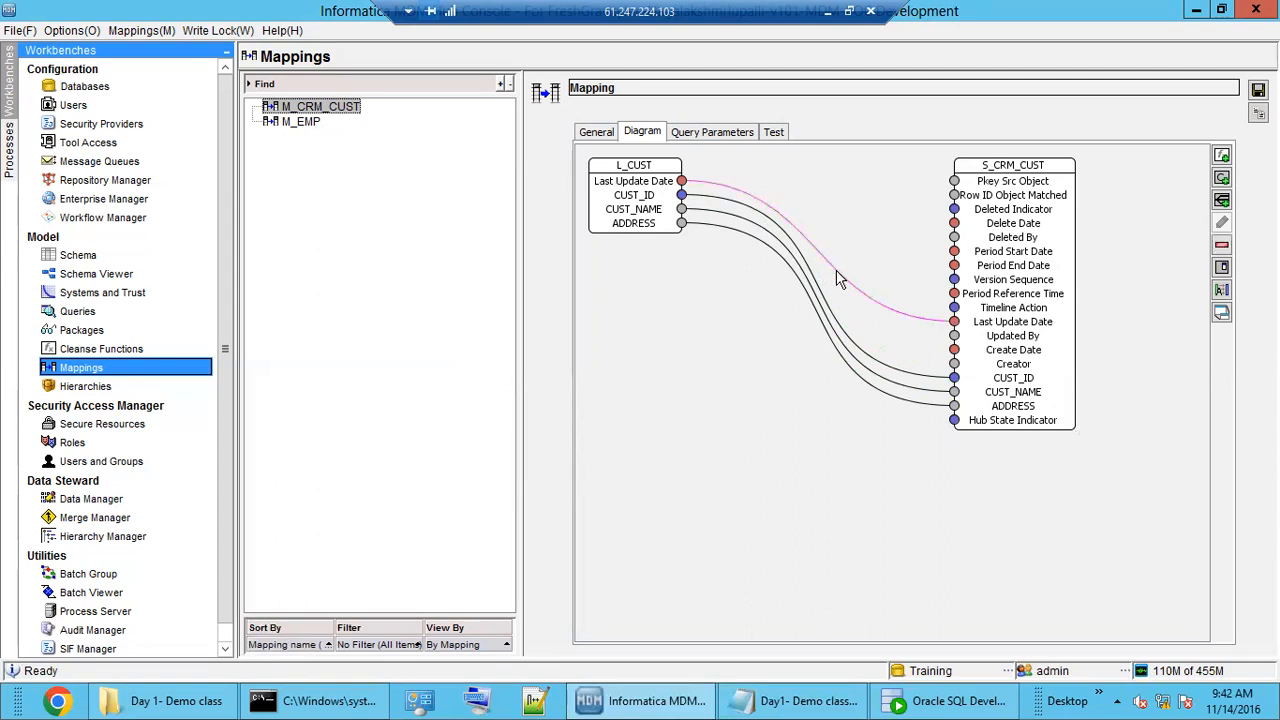
{"action": "key", "text": "Delete"}
{"action": "left_click_drag", "start_coordinate": [682, 182], "coordinate": [952, 322]}
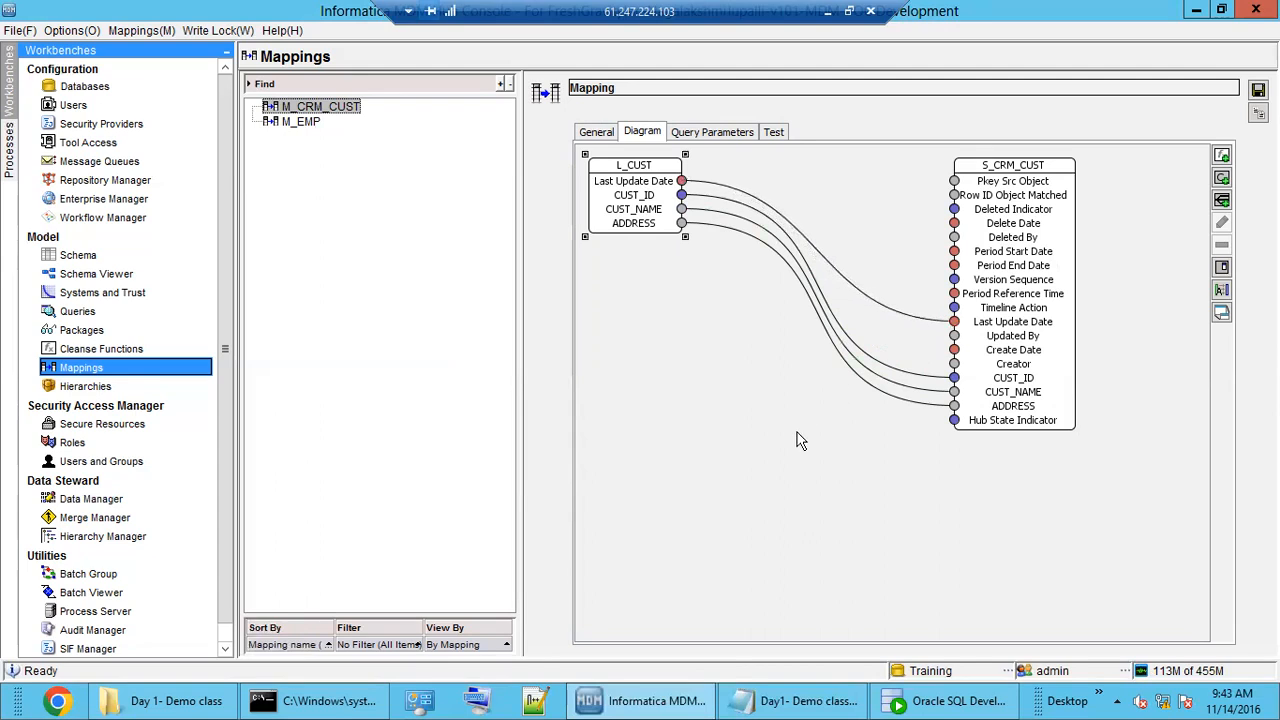
Step: Map CUST_ID of L_CUST to Pkey Src Object of S_CRM_CUST and save the mapping
{"action": "left_click", "coordinate": [928, 412]}
{"action": "left_click", "coordinate": [997, 190]}
{"action": "left_click", "coordinate": [682, 206]}
{"action": "left_click_drag", "start_coordinate": [682, 195], "coordinate": [954, 181]}
{"action": "left_click", "coordinate": [859, 191]}
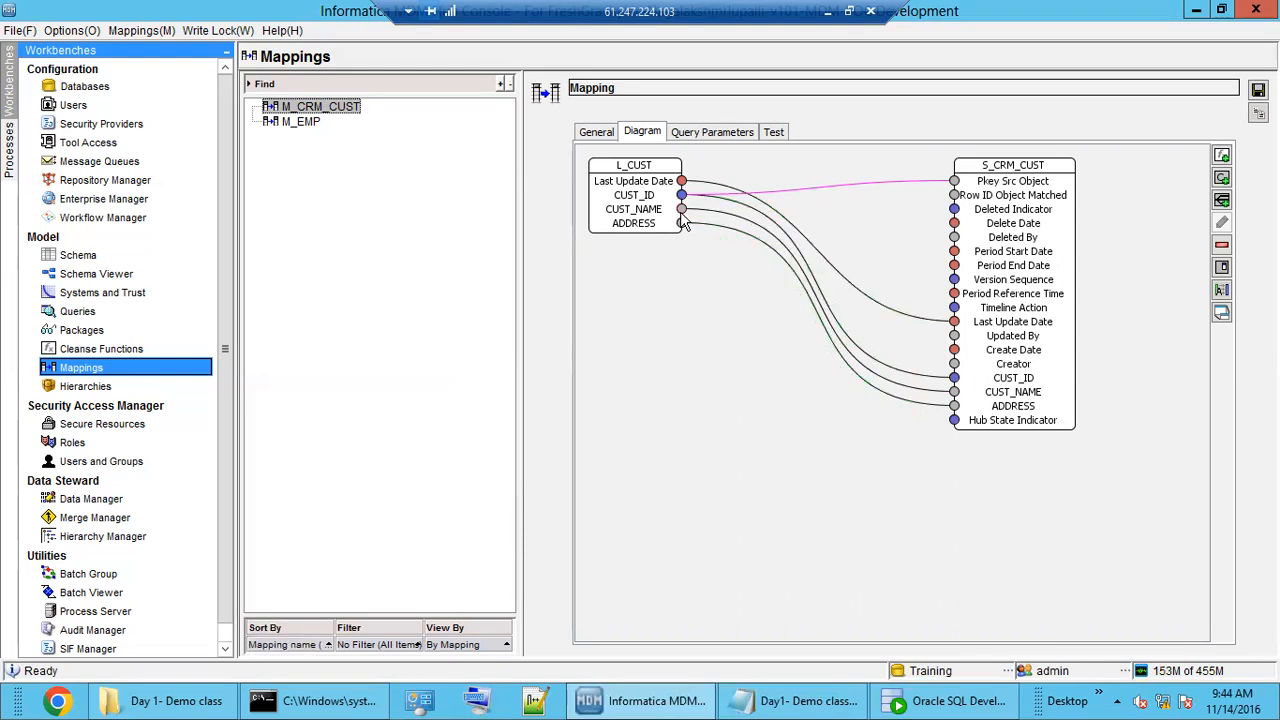
{"action": "left_click", "coordinate": [1256, 90]}
Step: Enable the query condition of mapping M_CRM_CUST and enter SRC_SYSTEM='CRM' as its condition
{"action": "left_click", "coordinate": [712, 131]}
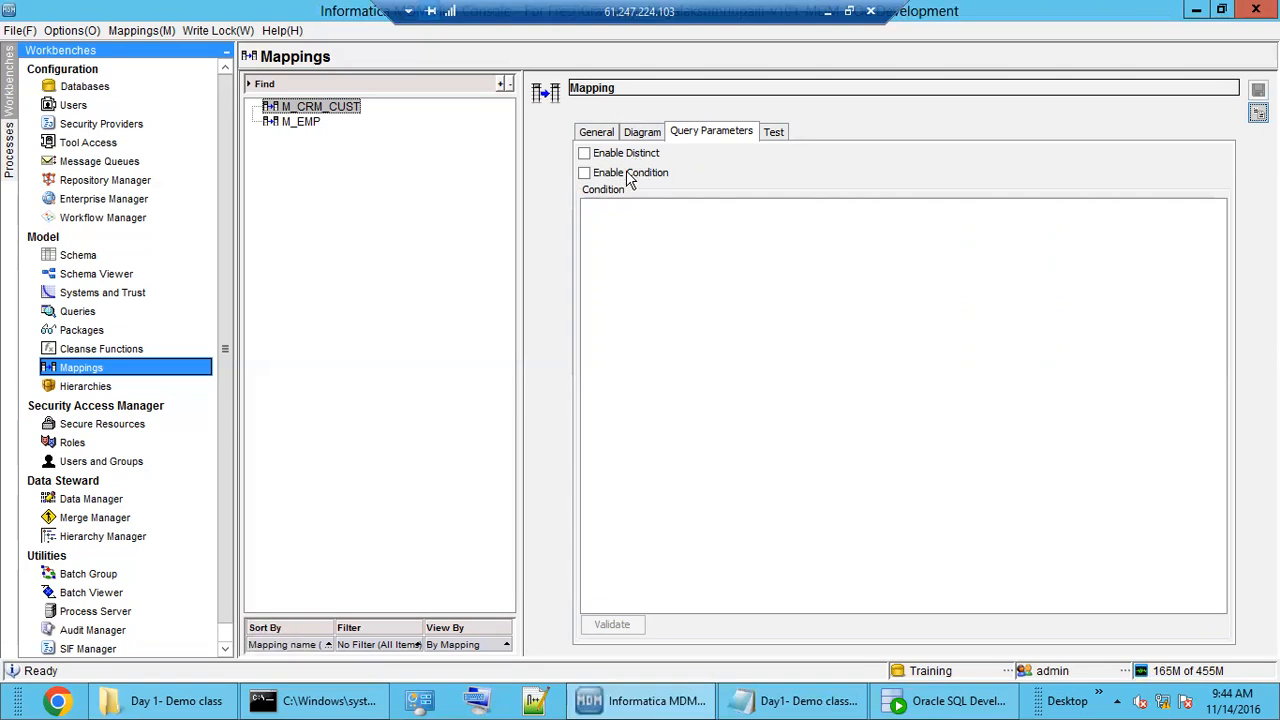
{"action": "left_click", "coordinate": [586, 174]}
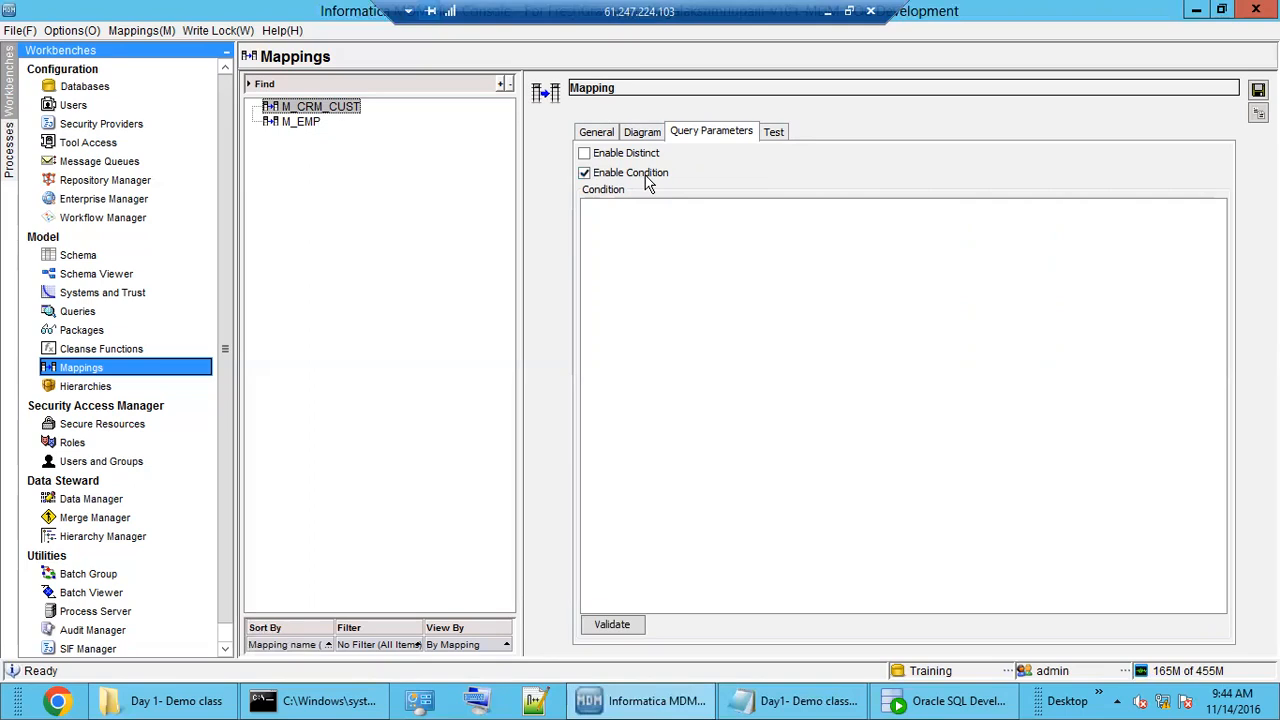
{"action": "left_click", "coordinate": [648, 232]}
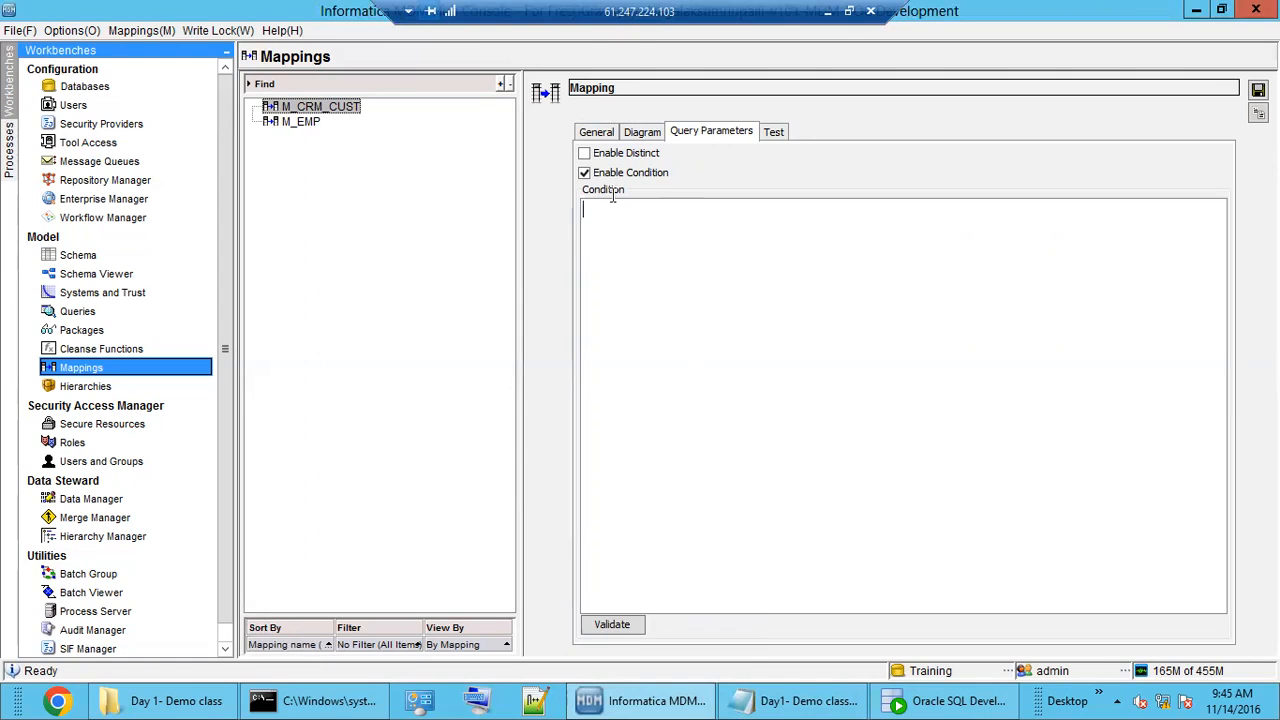
{"action": "left_click", "coordinate": [638, 134]}
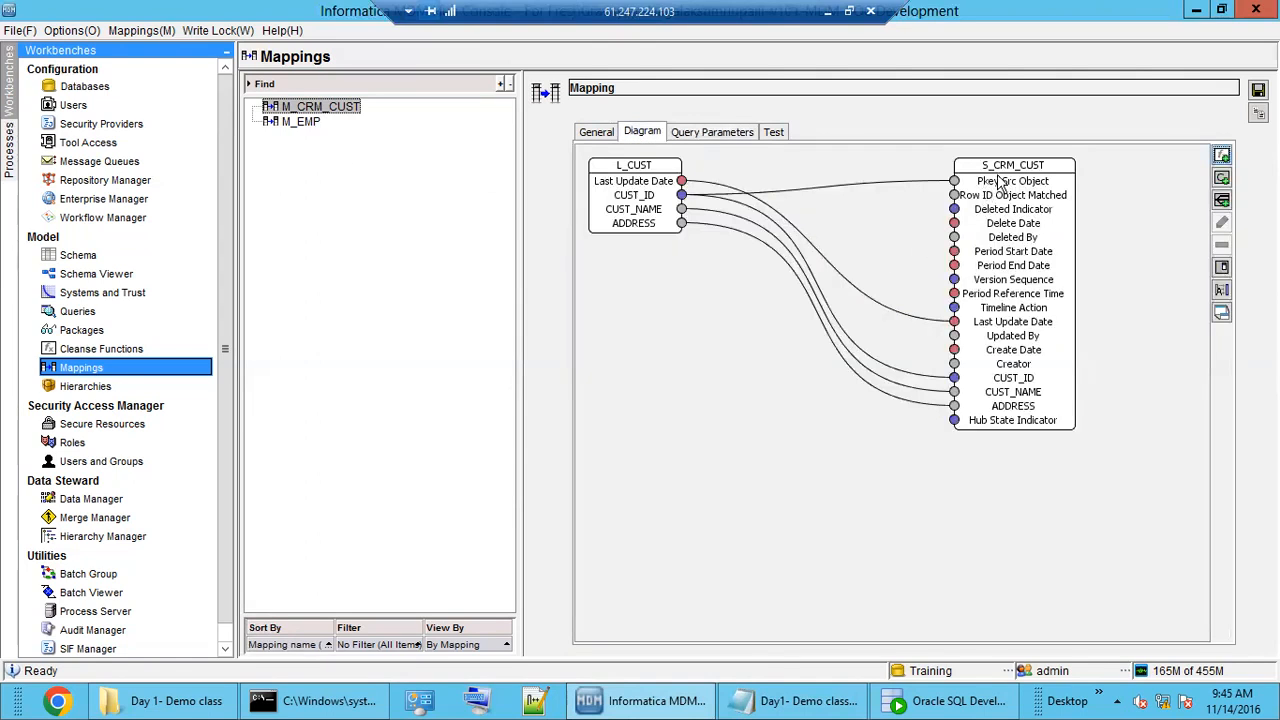
{"action": "left_click", "coordinate": [720, 140]}
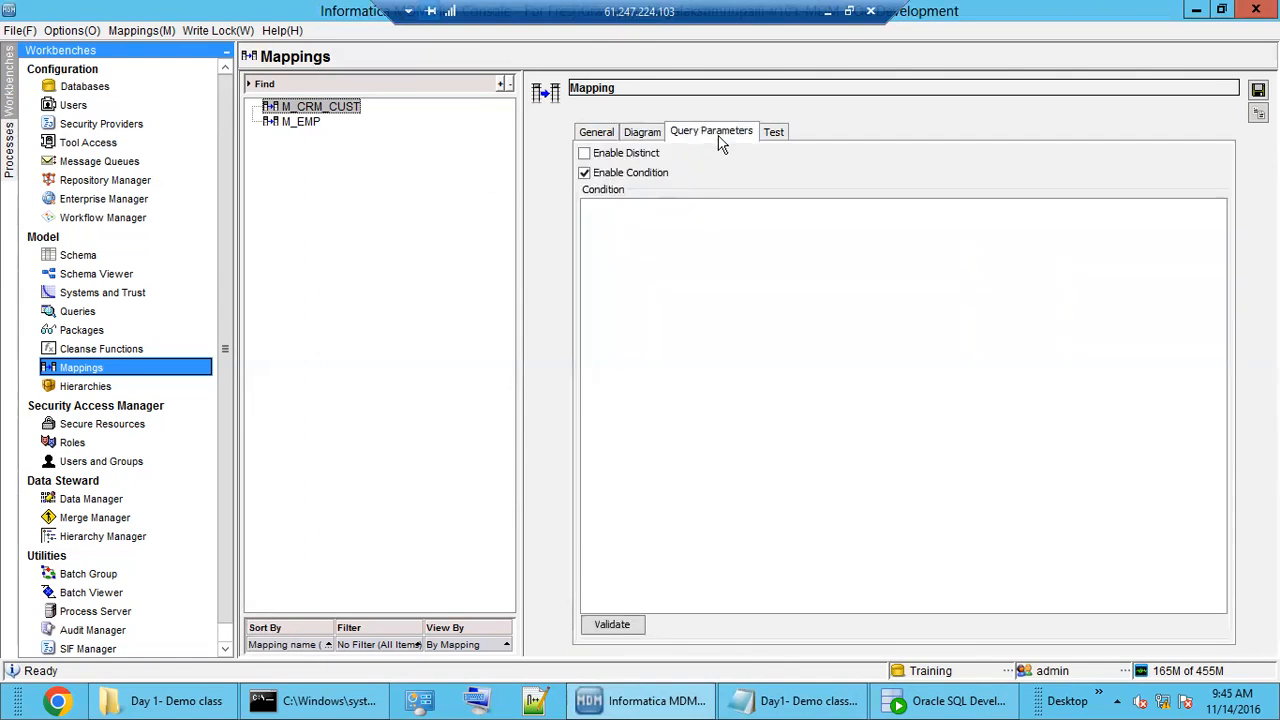
{"action": "left_click", "coordinate": [695, 231]}
{"action": "type", "text": "SRC_SYS"}
{"action": "type", "text": "TEM='CRM"}
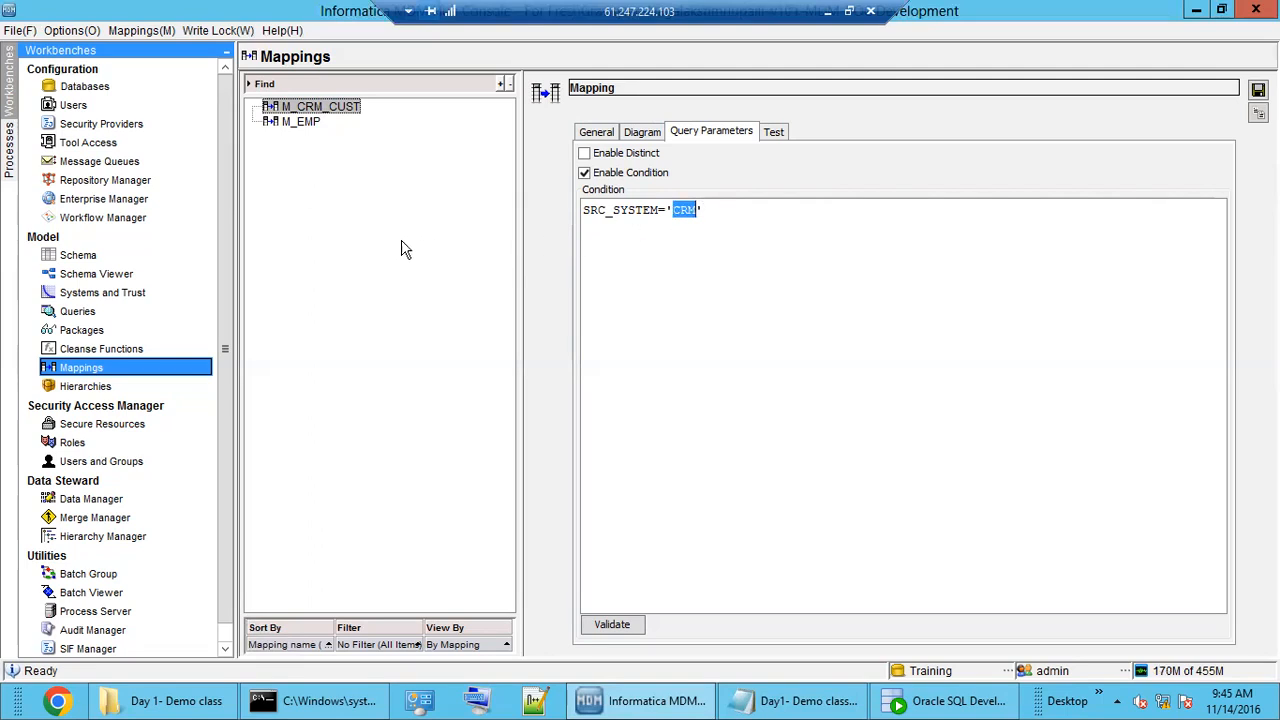
Step: Review the source system condition of M_CRM_CUST and save the mapping
{"action": "left_click", "coordinate": [738, 219]}
{"action": "double_click", "coordinate": [652, 213]}
{"action": "left_click", "coordinate": [717, 210]}
{"action": "left_click_drag", "start_coordinate": [661, 211], "coordinate": [584, 217]}
{"action": "double_click", "coordinate": [632, 216]}
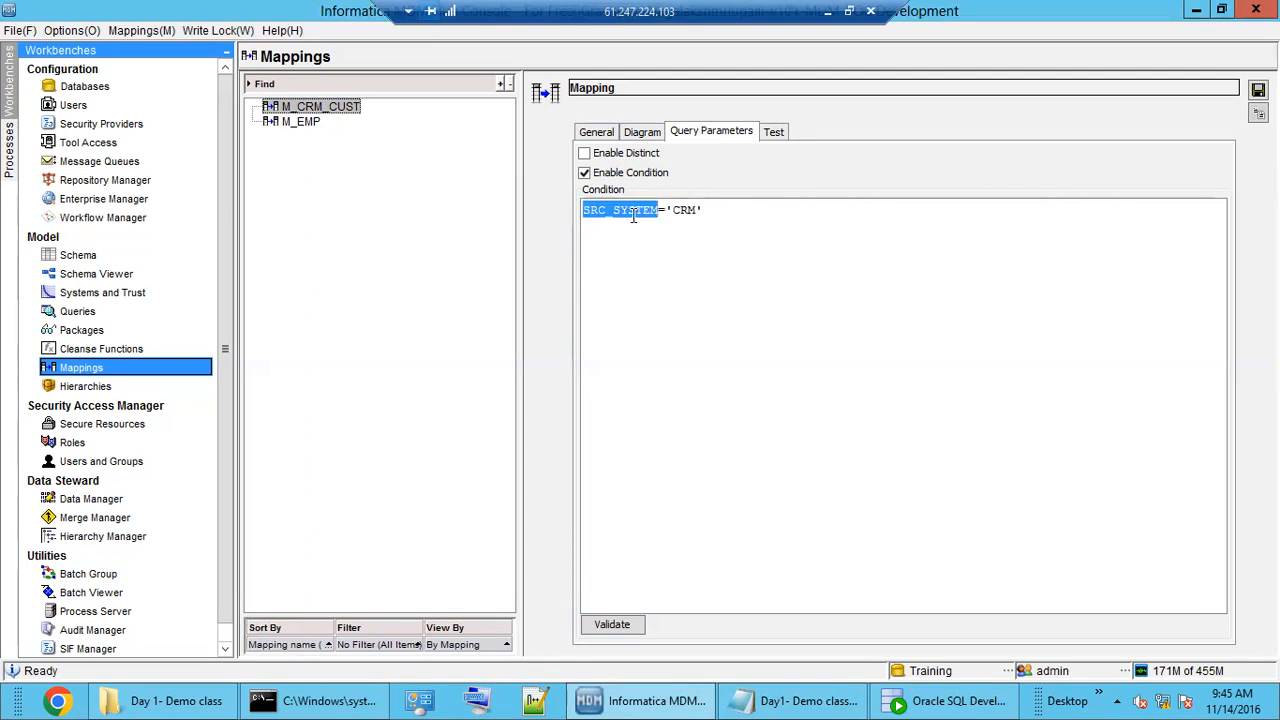
{"action": "double_click", "coordinate": [633, 216]}
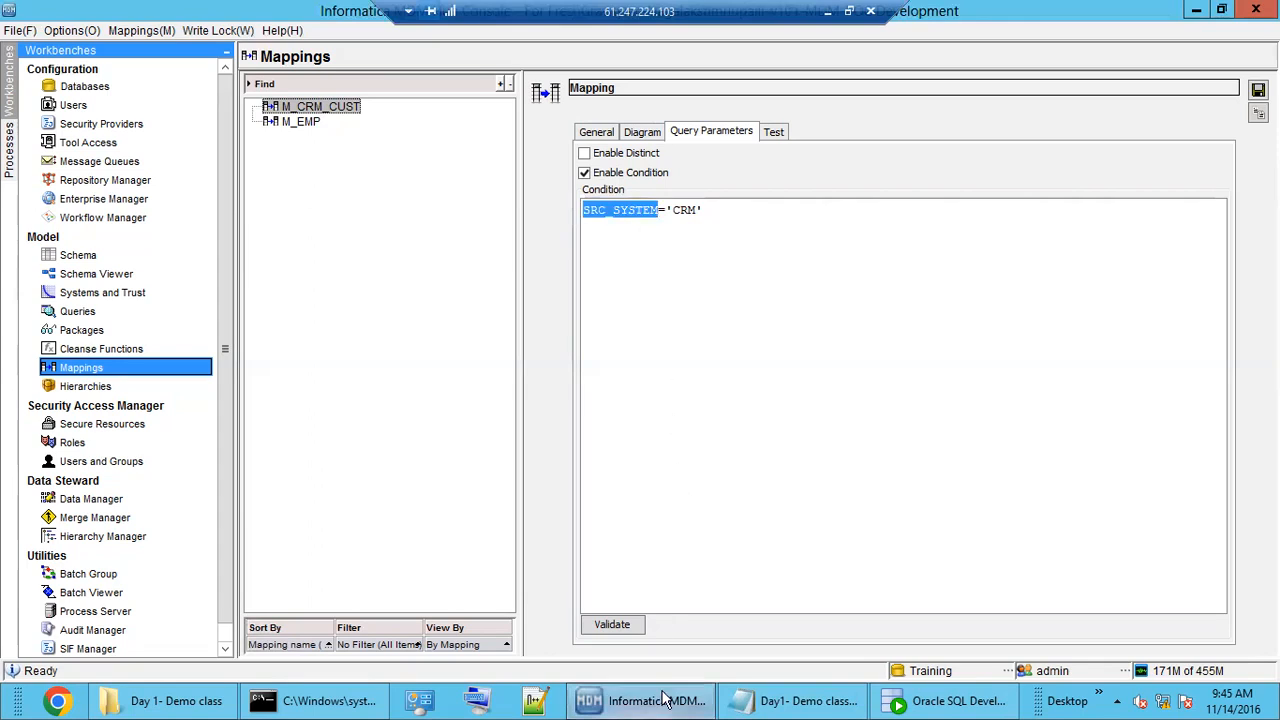
{"action": "left_click", "coordinate": [735, 218]}
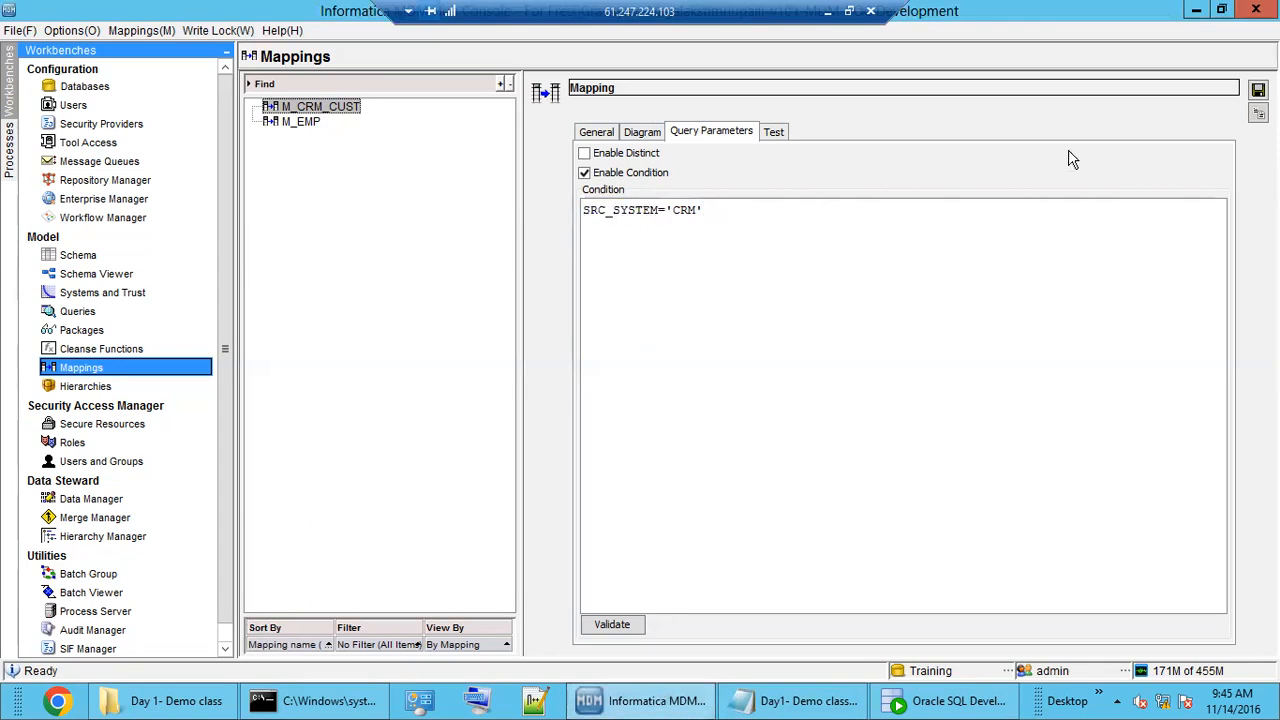
{"action": "left_click", "coordinate": [1257, 91]}
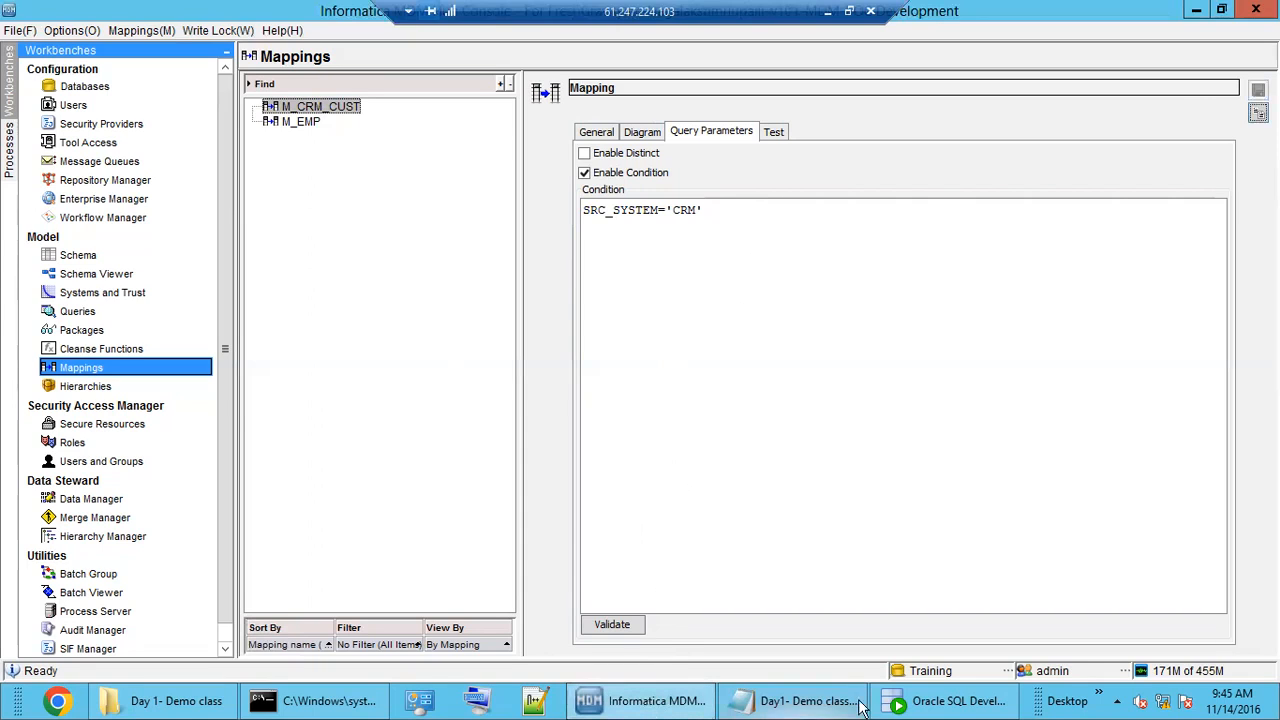
Step: Switch to Oracle SQL Developer and examine the customer rows of C_L_CUST for a source system value
{"action": "left_click", "coordinate": [906, 703]}
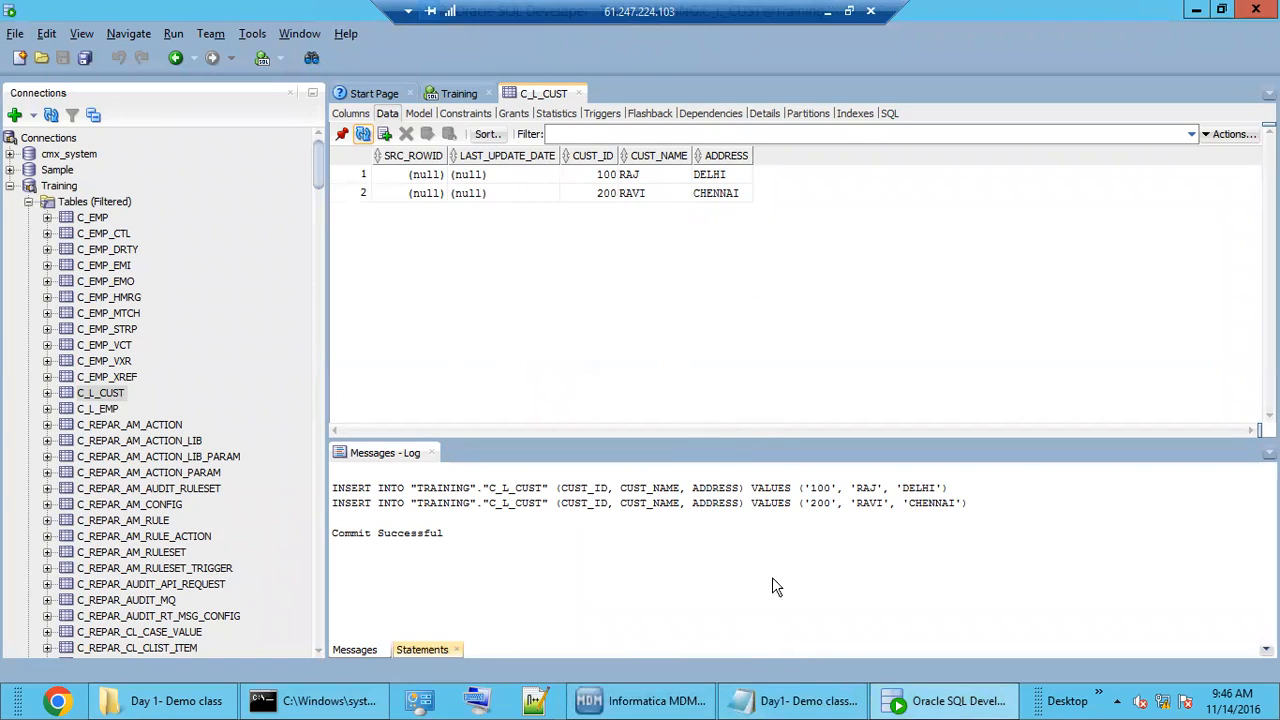
{"action": "left_click", "coordinate": [636, 191]}
{"action": "left_click", "coordinate": [636, 177]}
{"action": "left_click", "coordinate": [710, 192]}
{"action": "left_click", "coordinate": [656, 197]}
{"action": "left_click", "coordinate": [606, 197]}
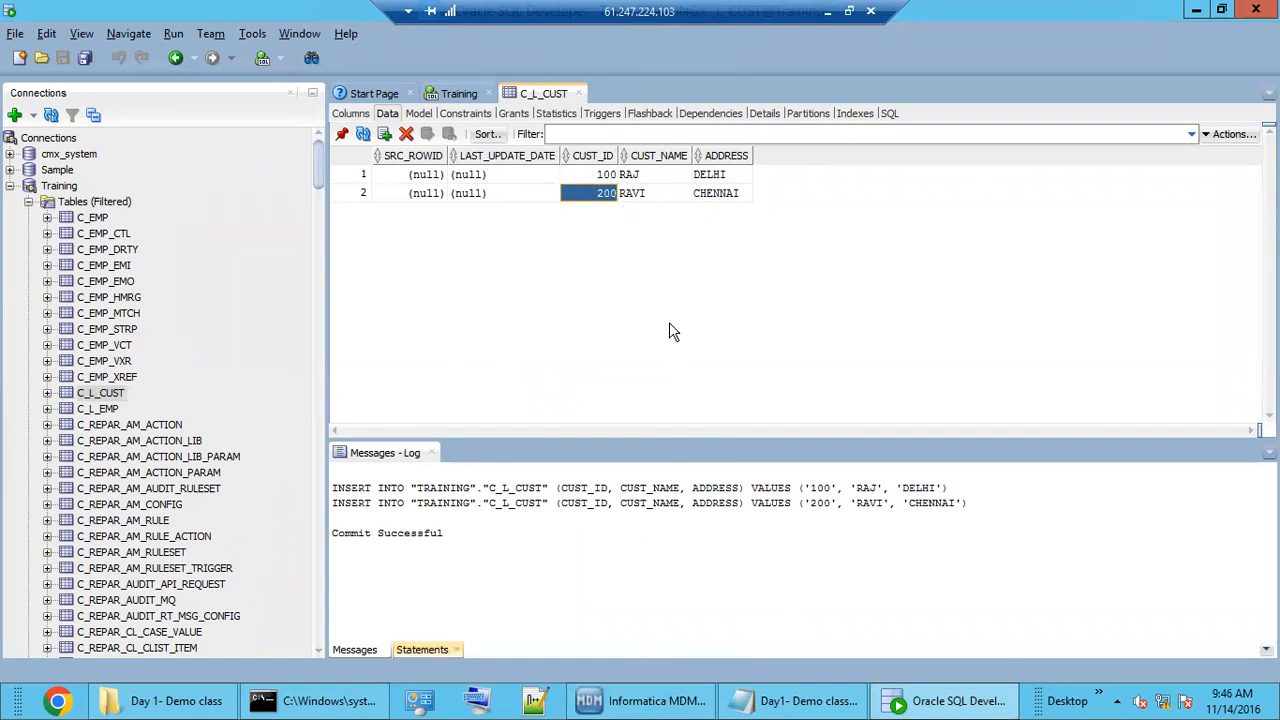
Step: Return to the Informatica MDM console and open the column list of landing table L_CUST in the schema
{"action": "left_click", "coordinate": [903, 707]}
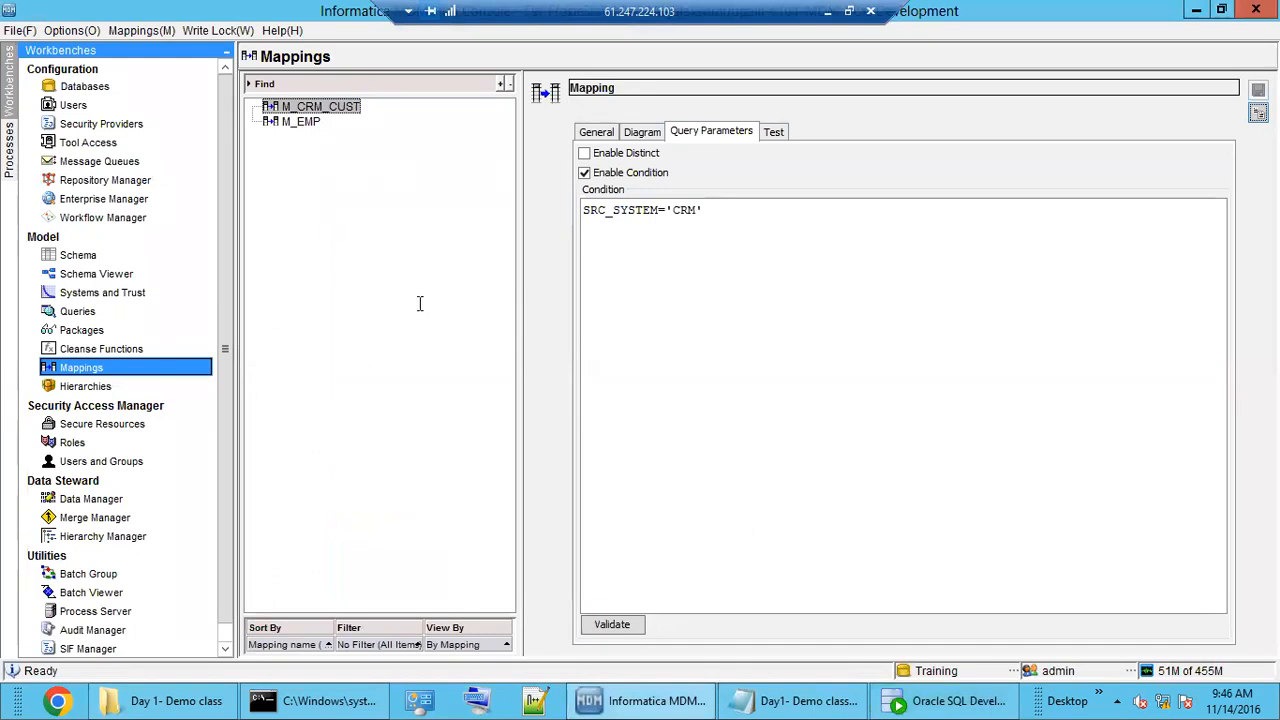
{"action": "left_click", "coordinate": [80, 255]}
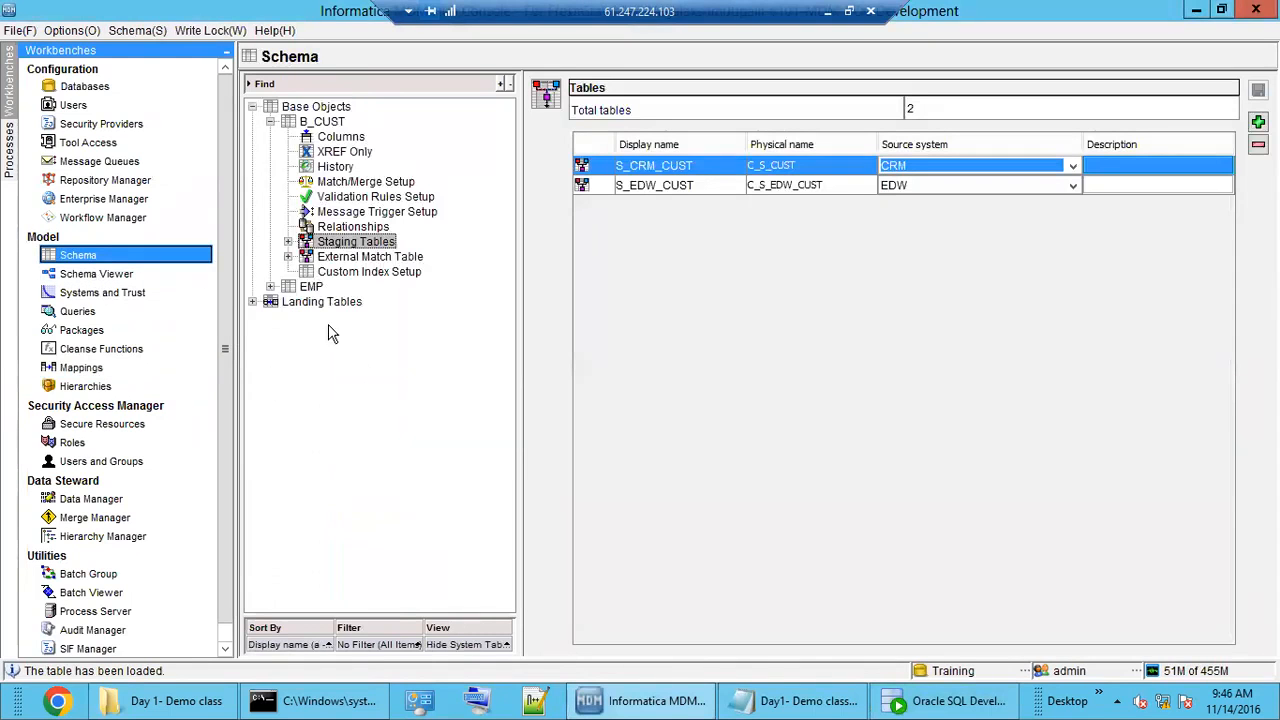
{"action": "double_click", "coordinate": [311, 287]}
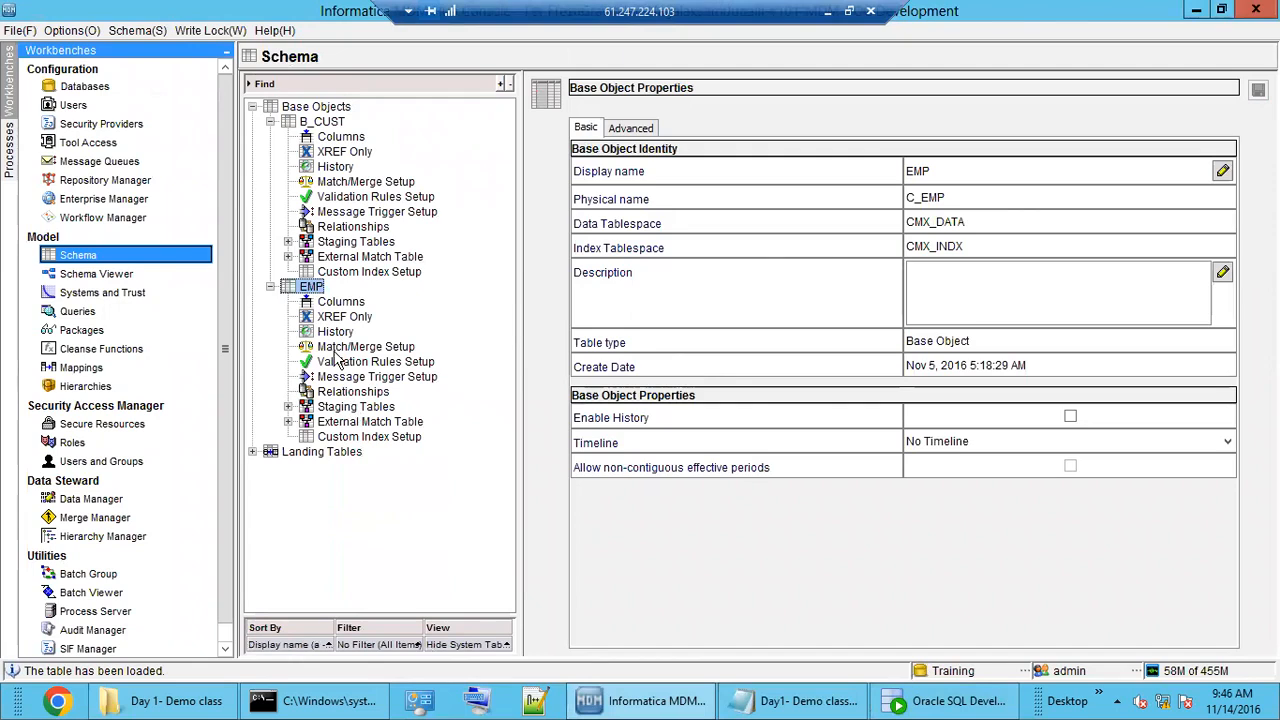
{"action": "left_click", "coordinate": [340, 304]}
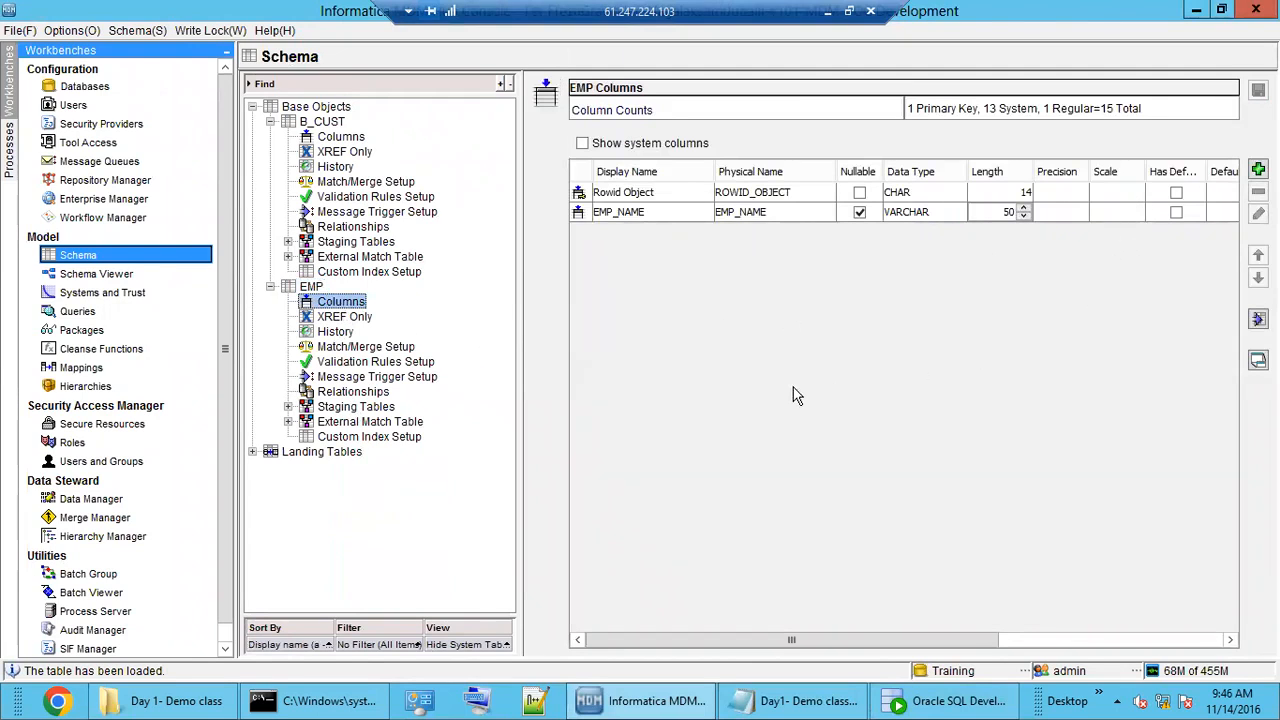
{"action": "double_click", "coordinate": [313, 289]}
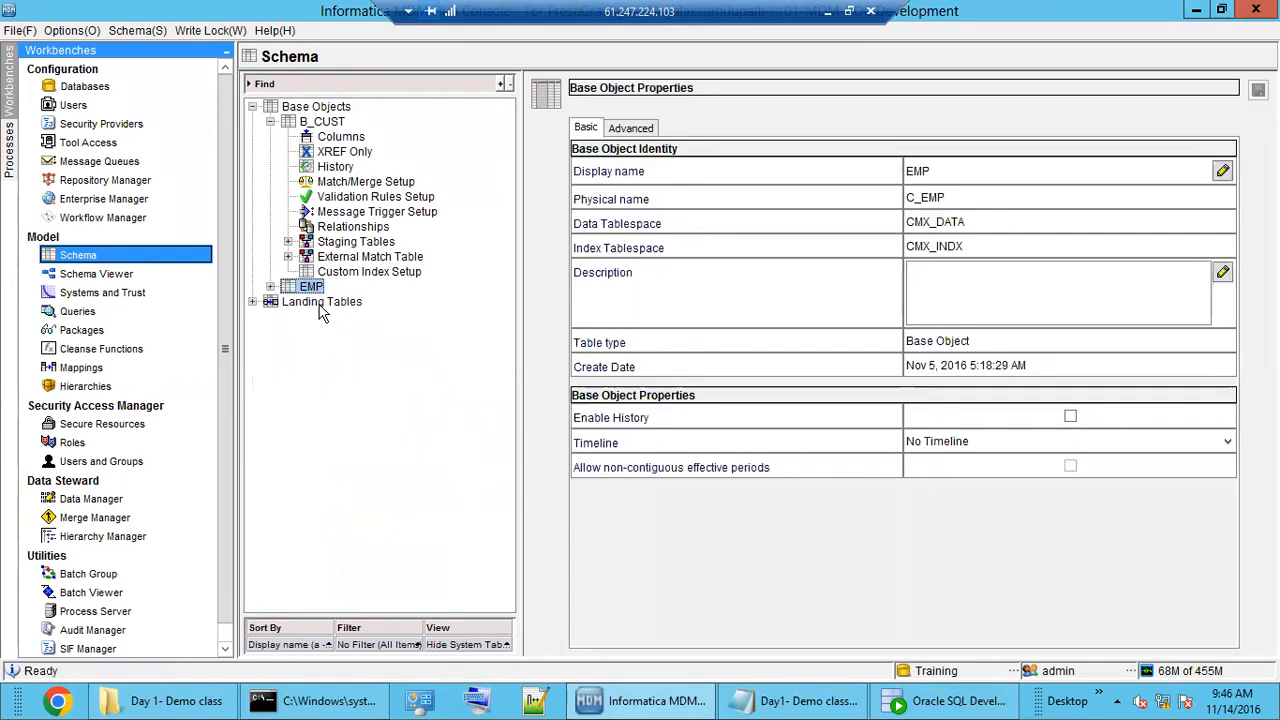
{"action": "double_click", "coordinate": [320, 300]}
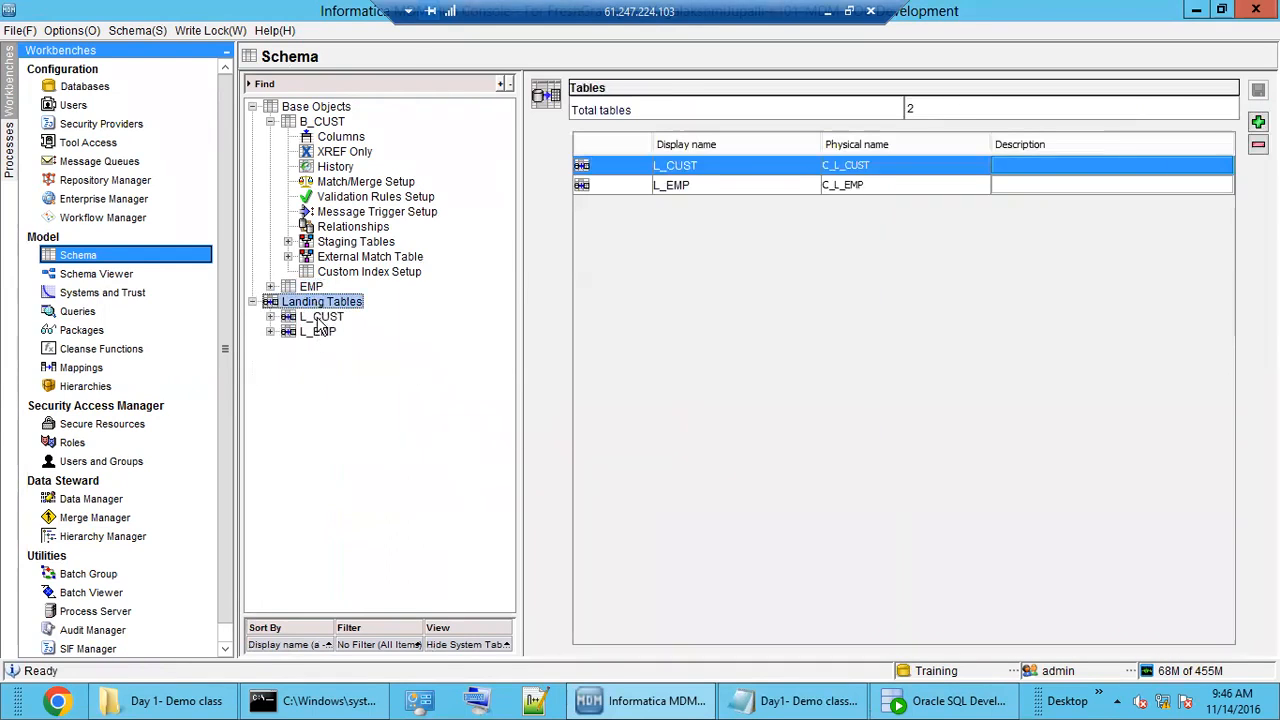
{"action": "double_click", "coordinate": [320, 317]}
{"action": "left_click", "coordinate": [340, 331]}
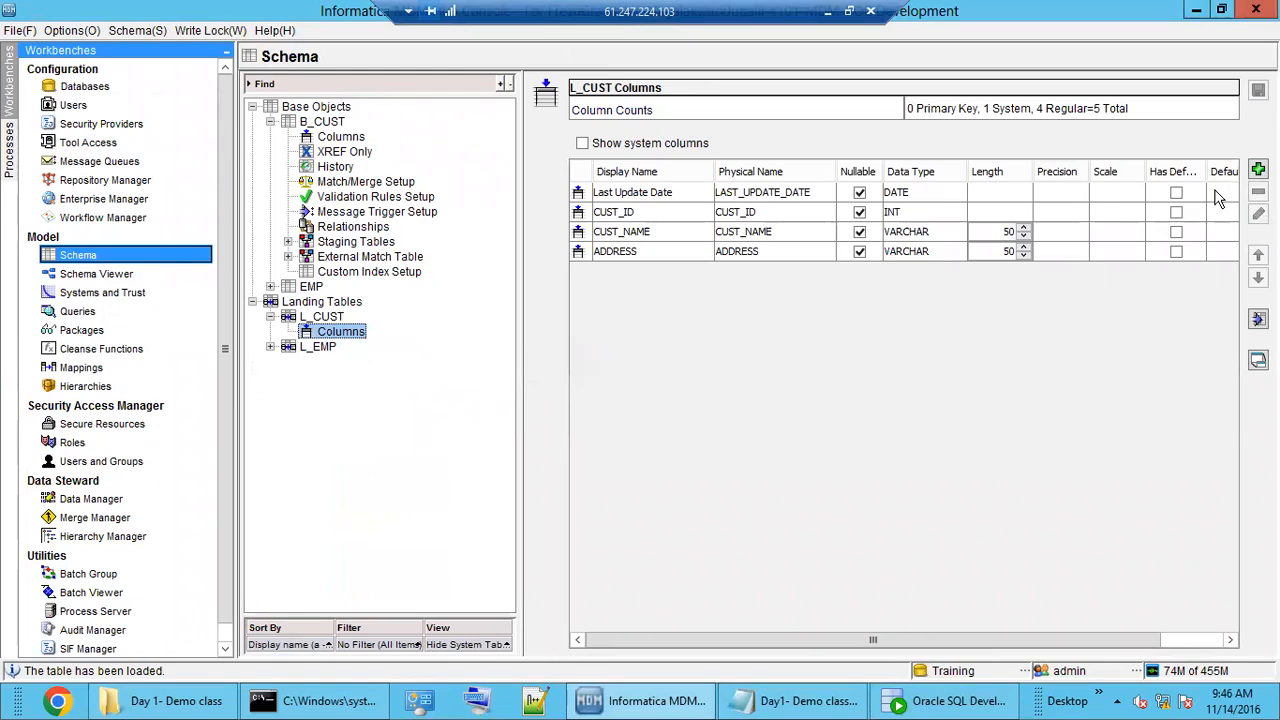
Step: Add a VARCHAR column named SRC_SYSTEM with length 50 to L_CUST and save the table
{"action": "left_click", "coordinate": [1258, 170]}
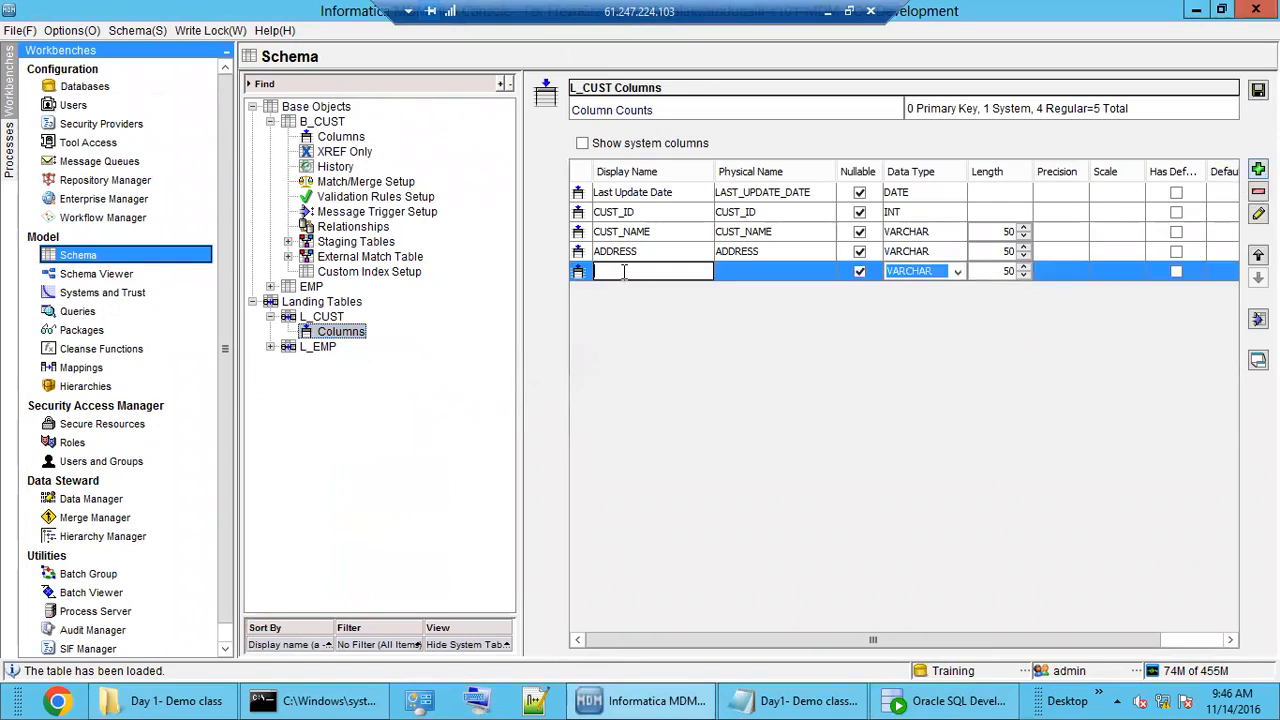
{"action": "type", "text": "SRC_SYSTEM"}
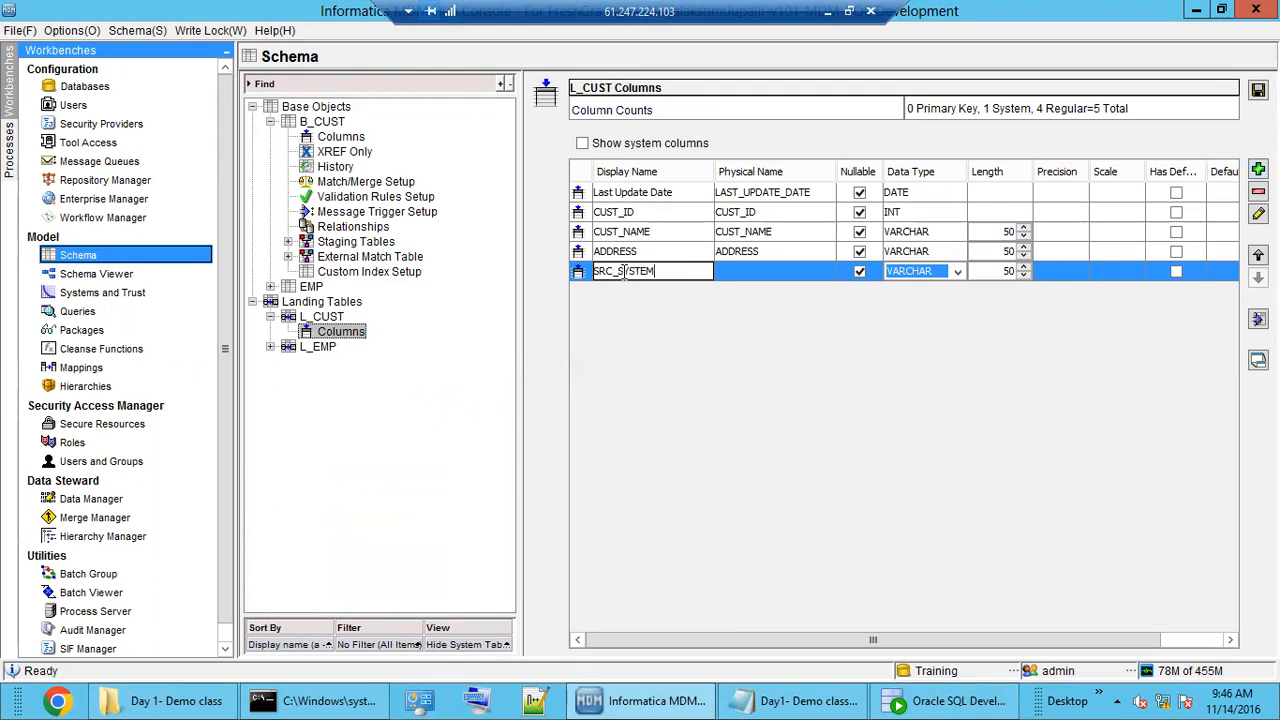
{"action": "key", "text": "Return"}
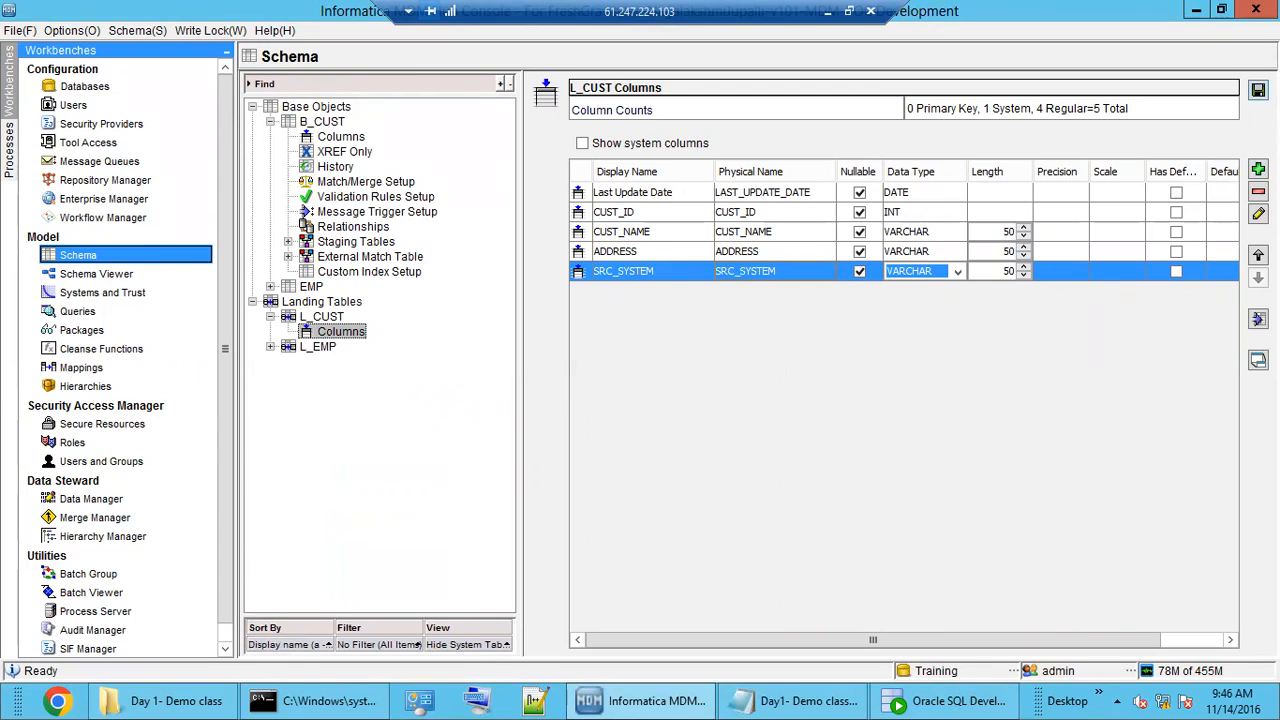
{"action": "left_click", "coordinate": [1258, 90]}
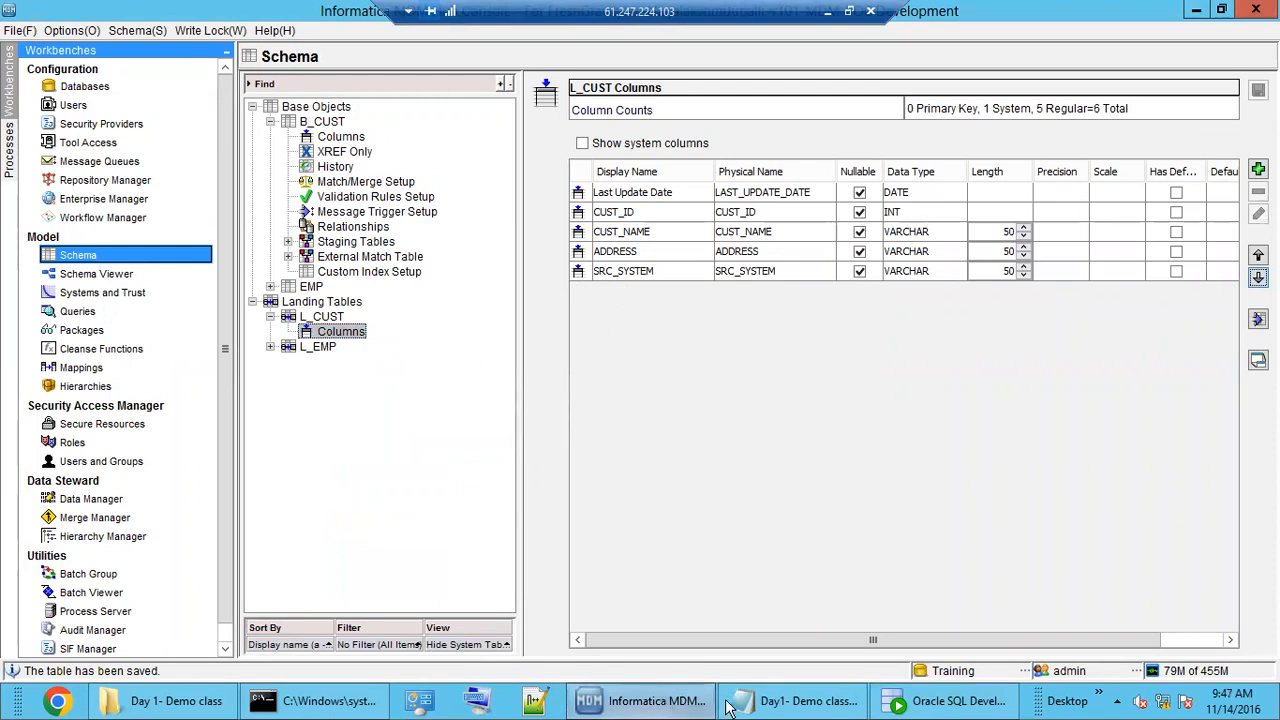
Step: In Oracle SQL Developer, refresh the C_L_CUST data and inspect the SRC_SYSTEM cells of both customer rows
{"action": "left_click", "coordinate": [918, 705]}
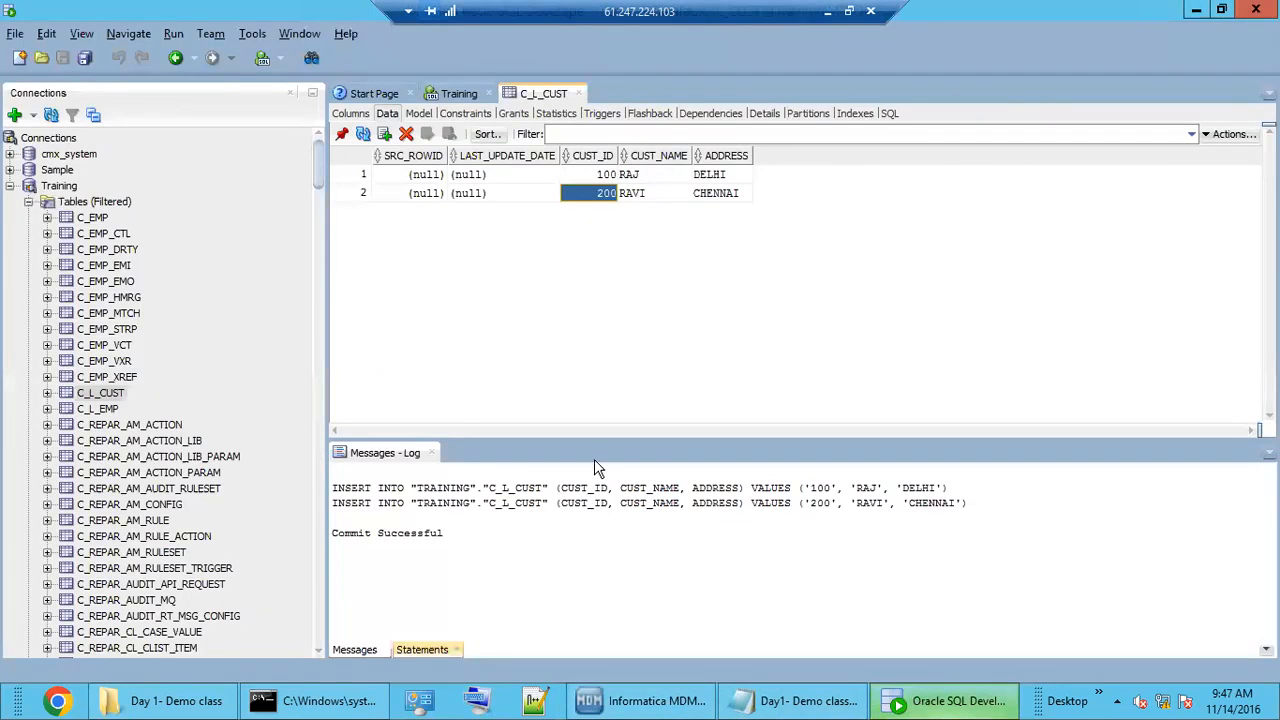
{"action": "left_click", "coordinate": [364, 135]}
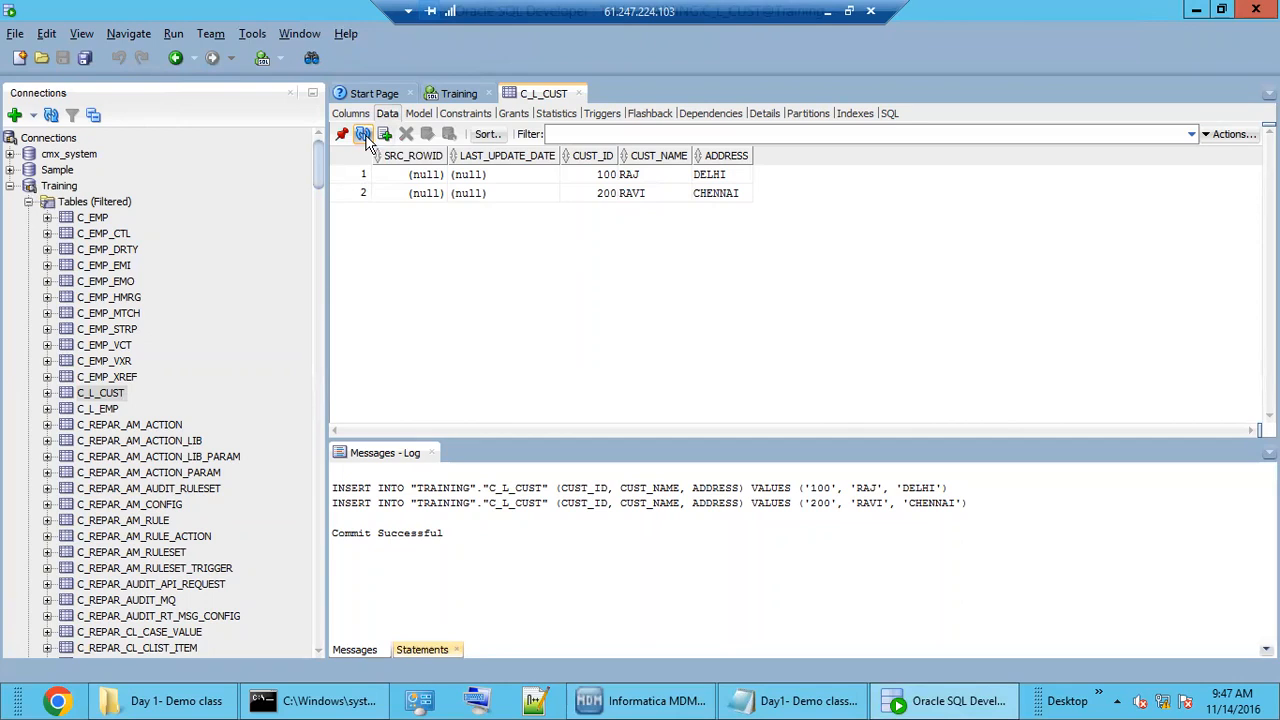
{"action": "right_click", "coordinate": [99, 396]}
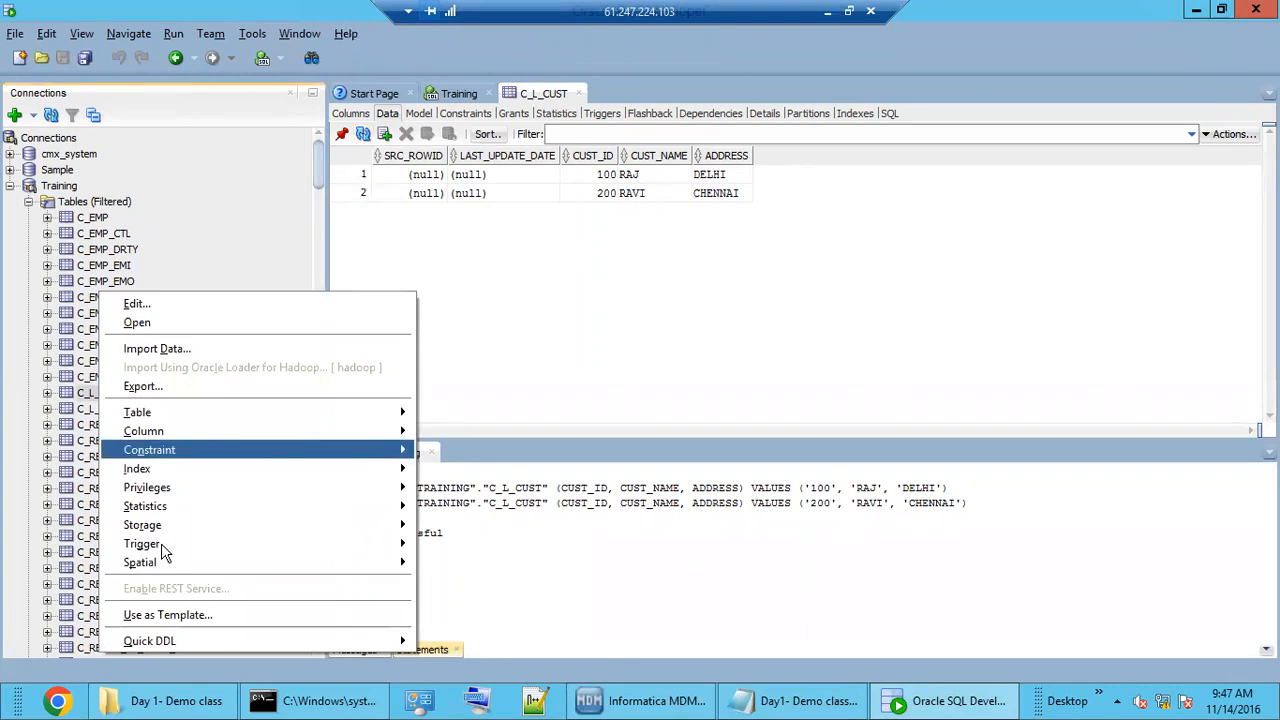
{"action": "mouse_move", "coordinate": [161, 543]}
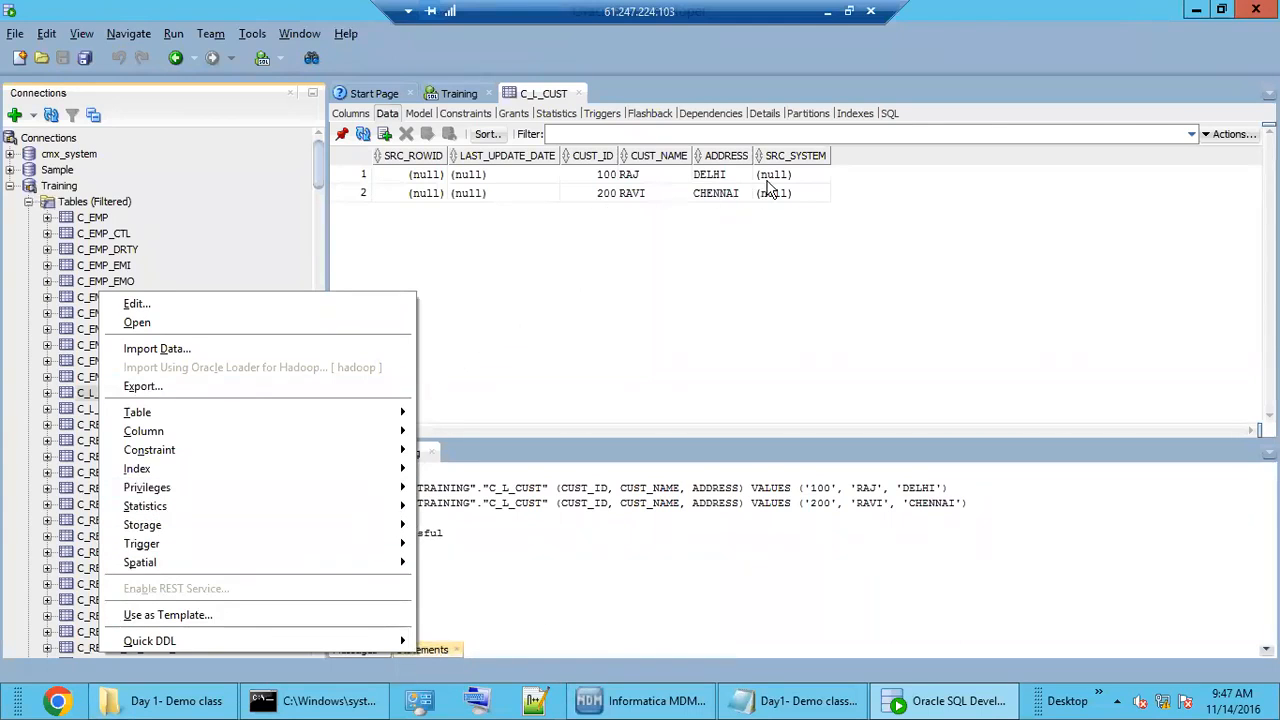
{"action": "left_click", "coordinate": [797, 193]}
{"action": "left_click", "coordinate": [797, 177]}
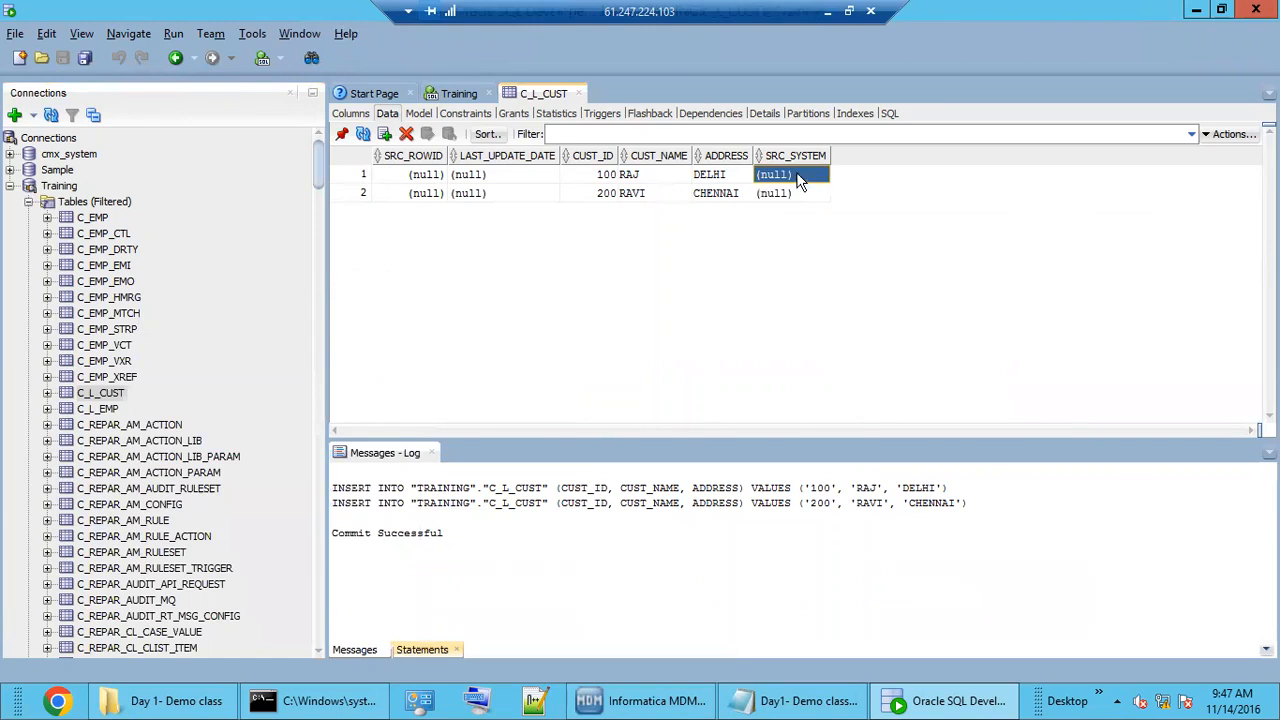
Step: Set SRC_SYSTEM to CRM in the first row of C_L_CUST and to EDW in the second row
{"action": "left_click", "coordinate": [799, 177]}
{"action": "left_click", "coordinate": [797, 193]}
{"action": "left_click", "coordinate": [795, 193]}
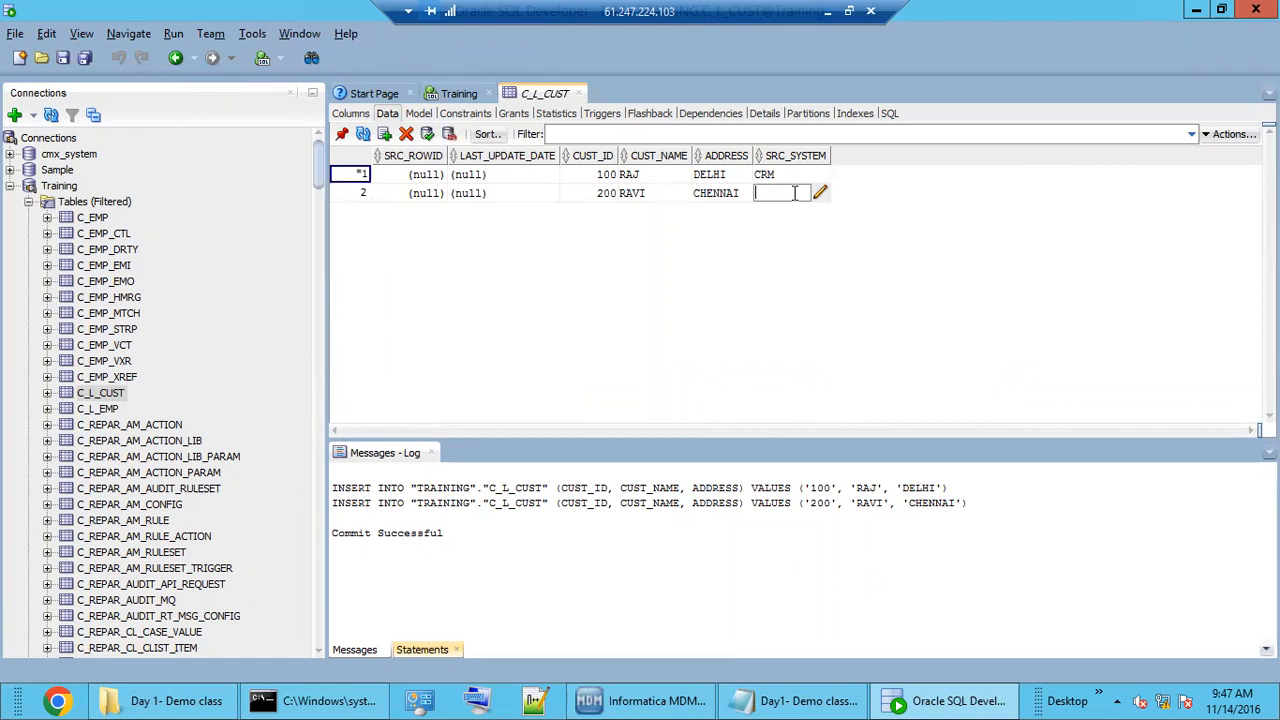
{"action": "type", "text": "EDW"}
Step: Insert a third row in C_L_CUST and enter the customer's ID and name
{"action": "left_click", "coordinate": [385, 133]}
{"action": "left_click", "coordinate": [597, 214]}
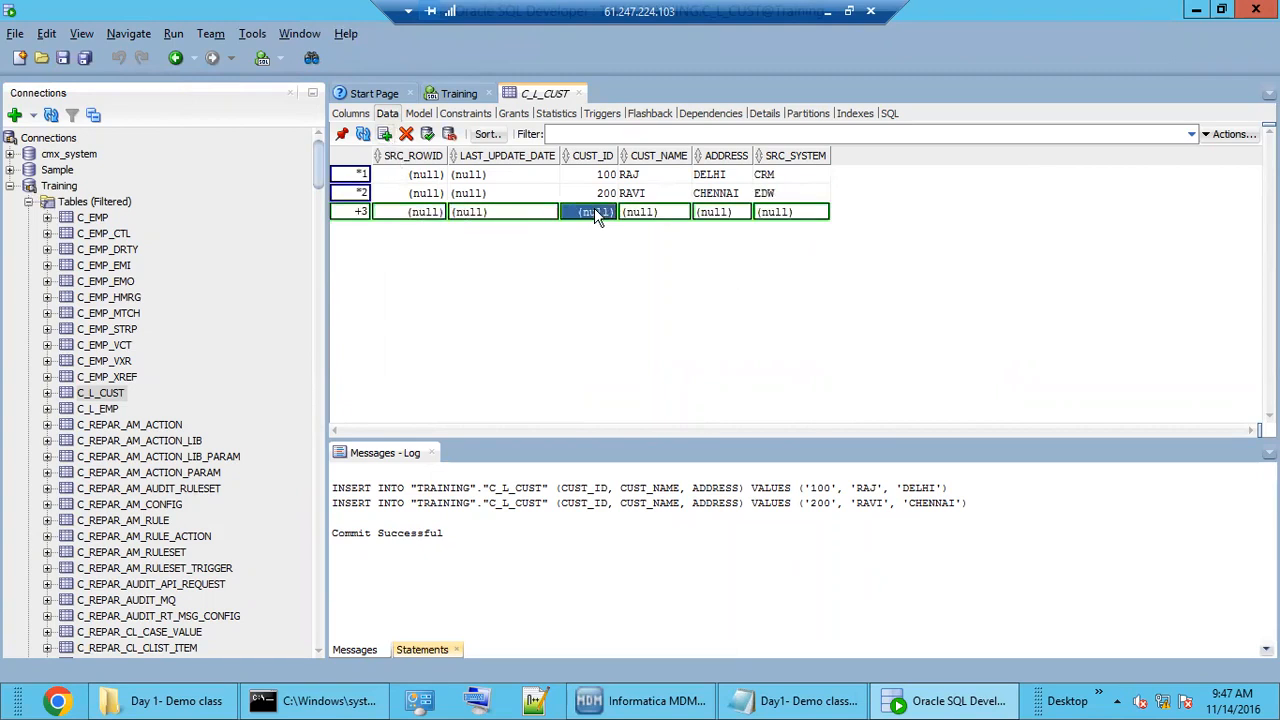
{"action": "type", "text": "300"}
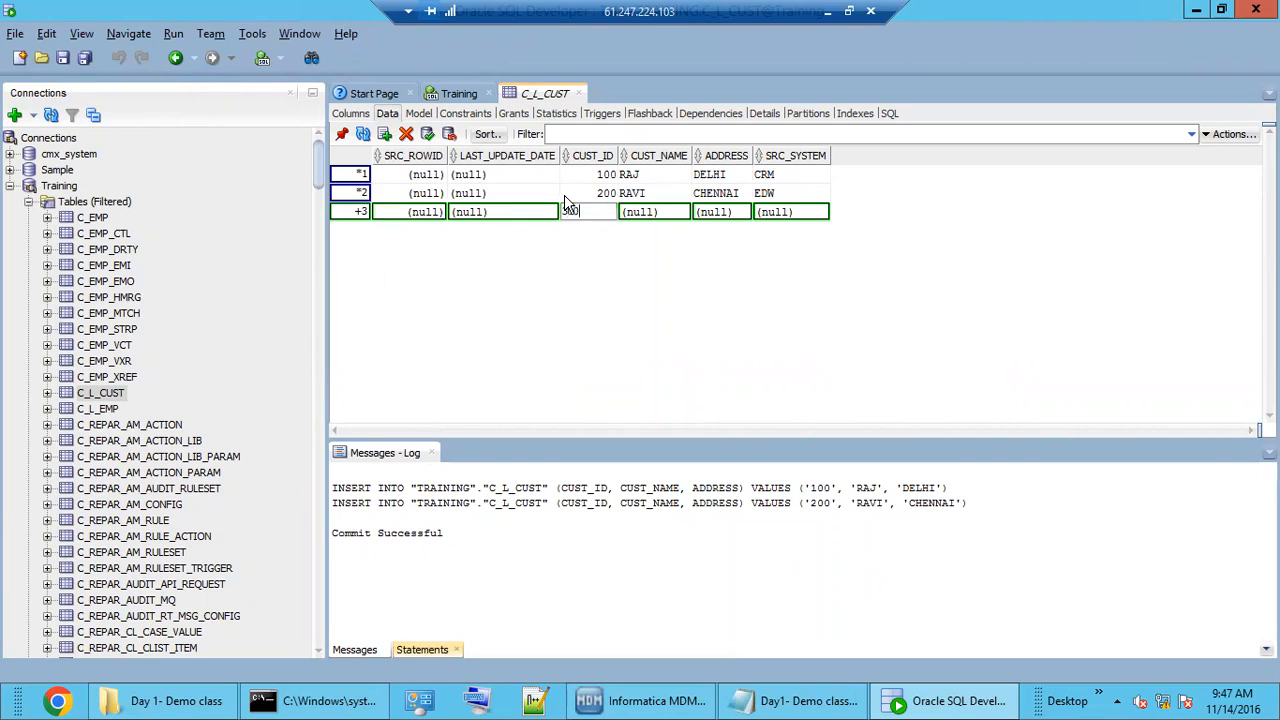
{"action": "left_click", "coordinate": [652, 213]}
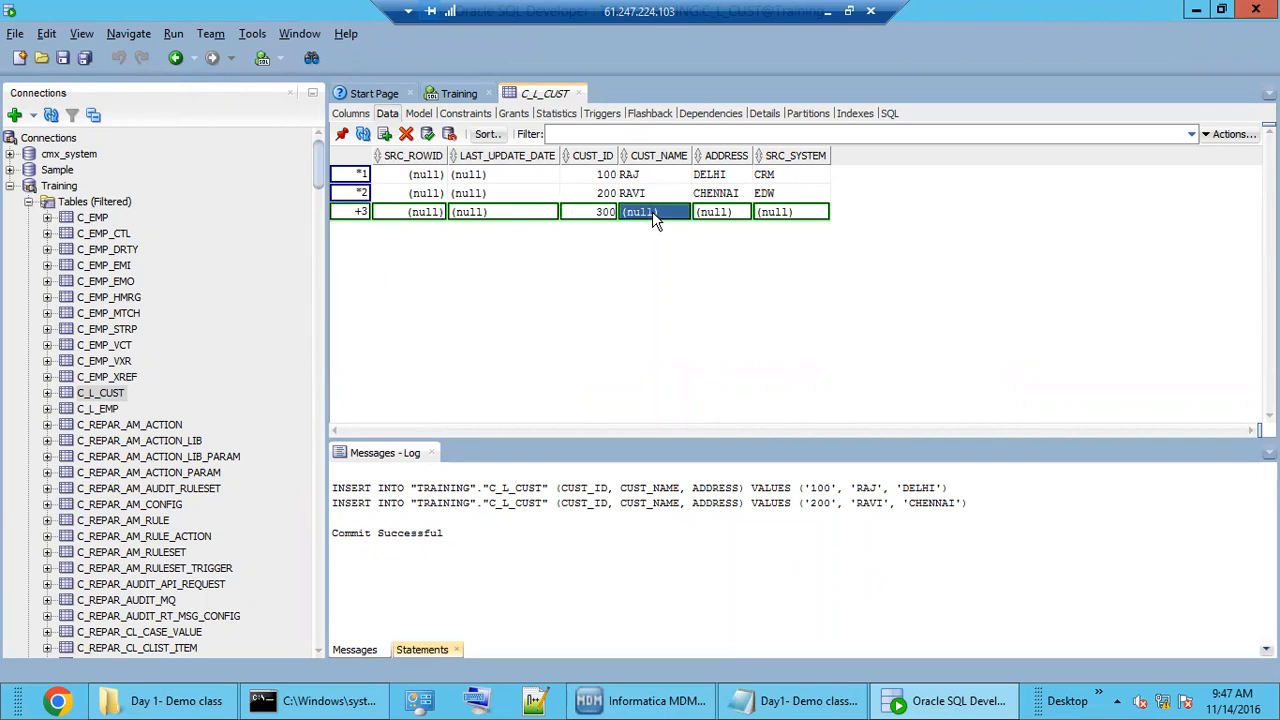
{"action": "type", "text": "S"}
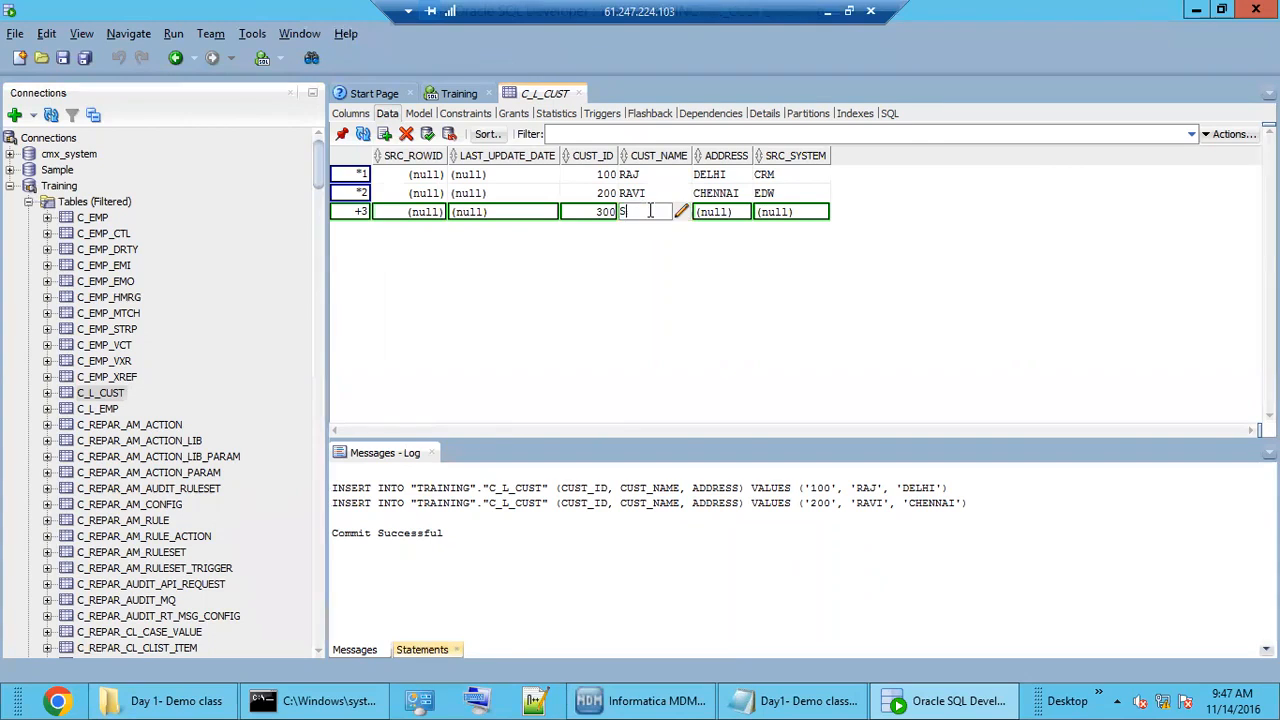
{"action": "type", "text": "IVA"}
Step: Set the new row's ADDRESS to BANGALORE and SRC_SYSTEM to EDW, and commit the table changes
{"action": "left_click", "coordinate": [712, 213]}
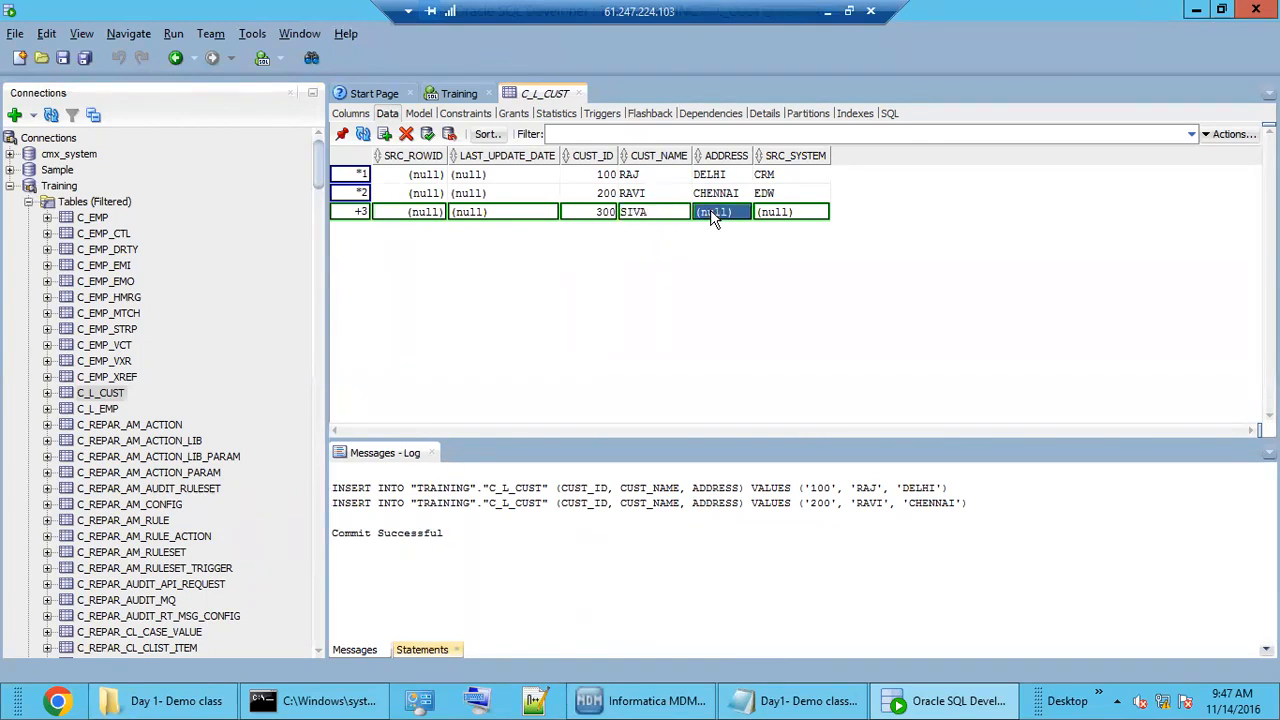
{"action": "type", "text": "BANGALORE"}
{"action": "left_click", "coordinate": [787, 215]}
{"action": "type", "text": "EDW"}
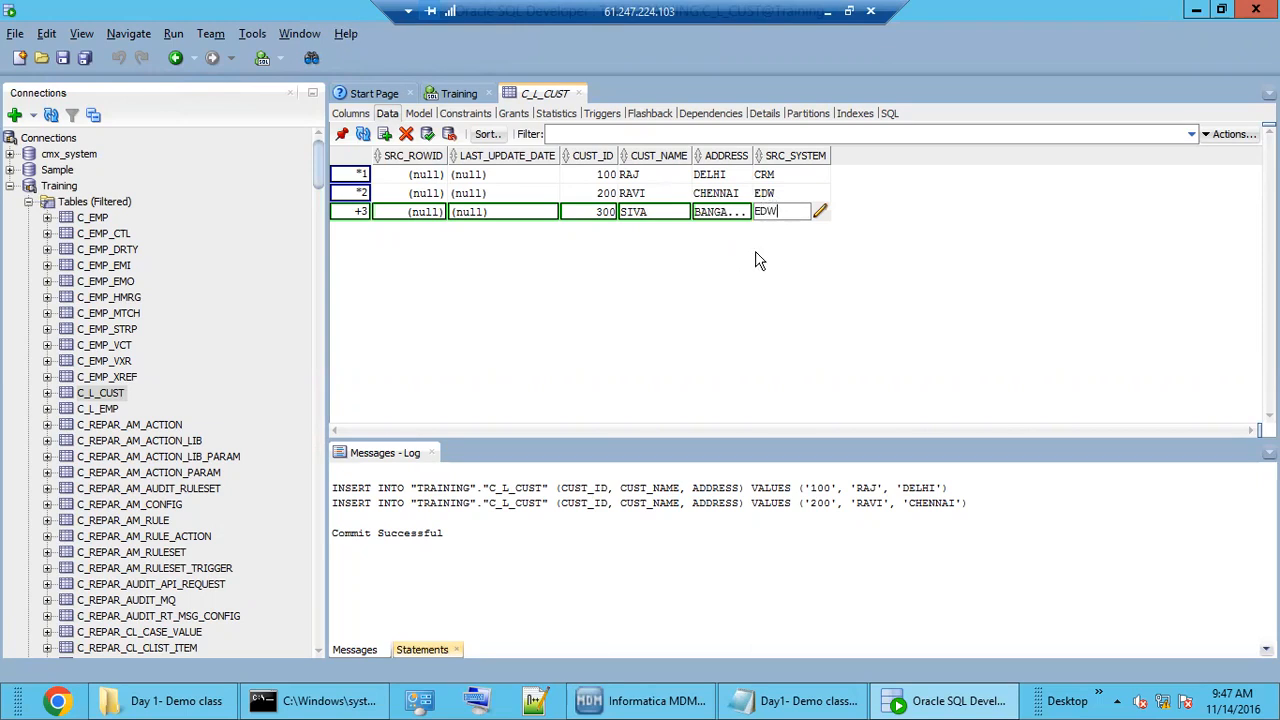
{"action": "left_click", "coordinate": [427, 134]}
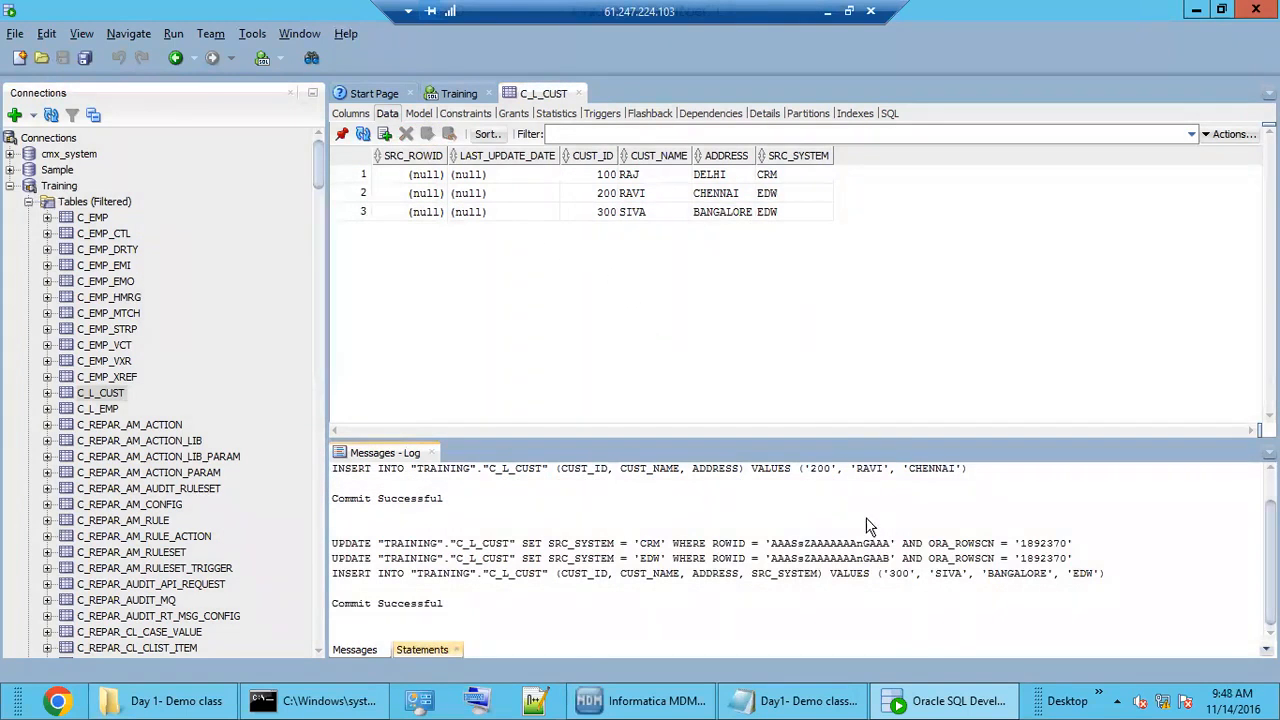
Step: Switch to the Informatica MDM Hub Console and review L_CUST's SRC_SYSTEM column and the M_CRM_CUST mapping's query condition and diagram
{"action": "left_click", "coordinate": [672, 706]}
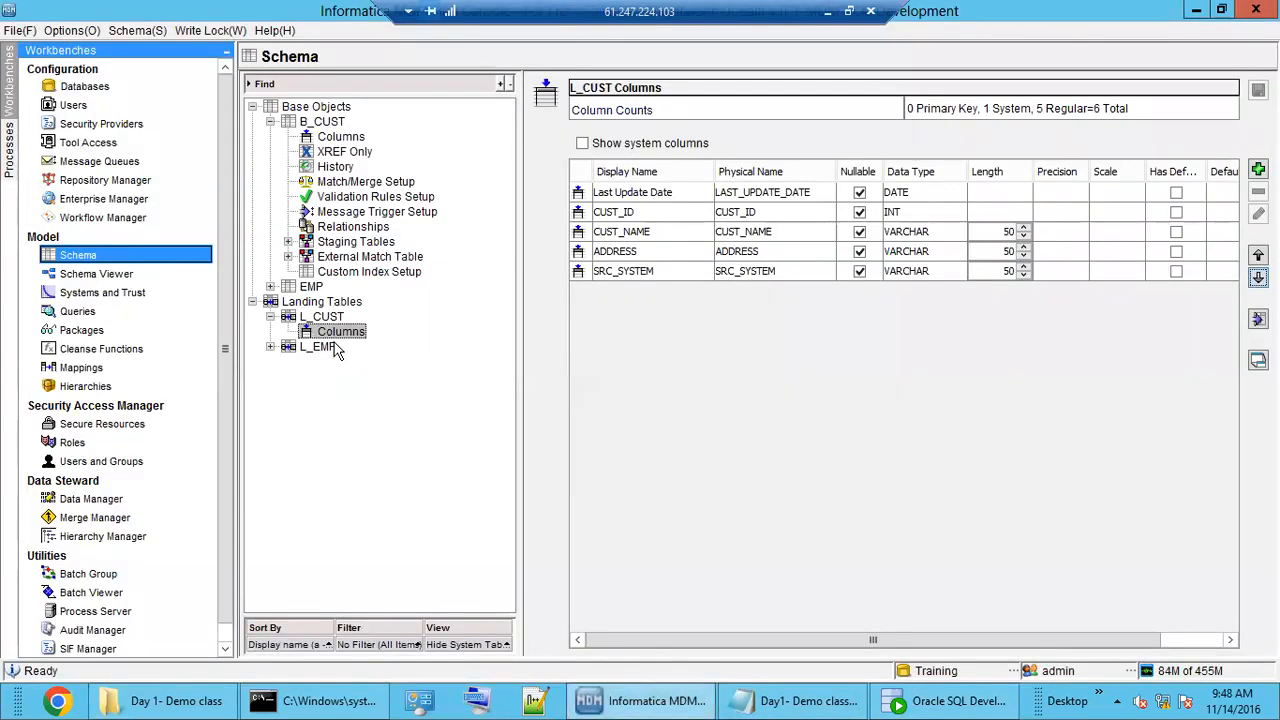
{"action": "left_click", "coordinate": [627, 272]}
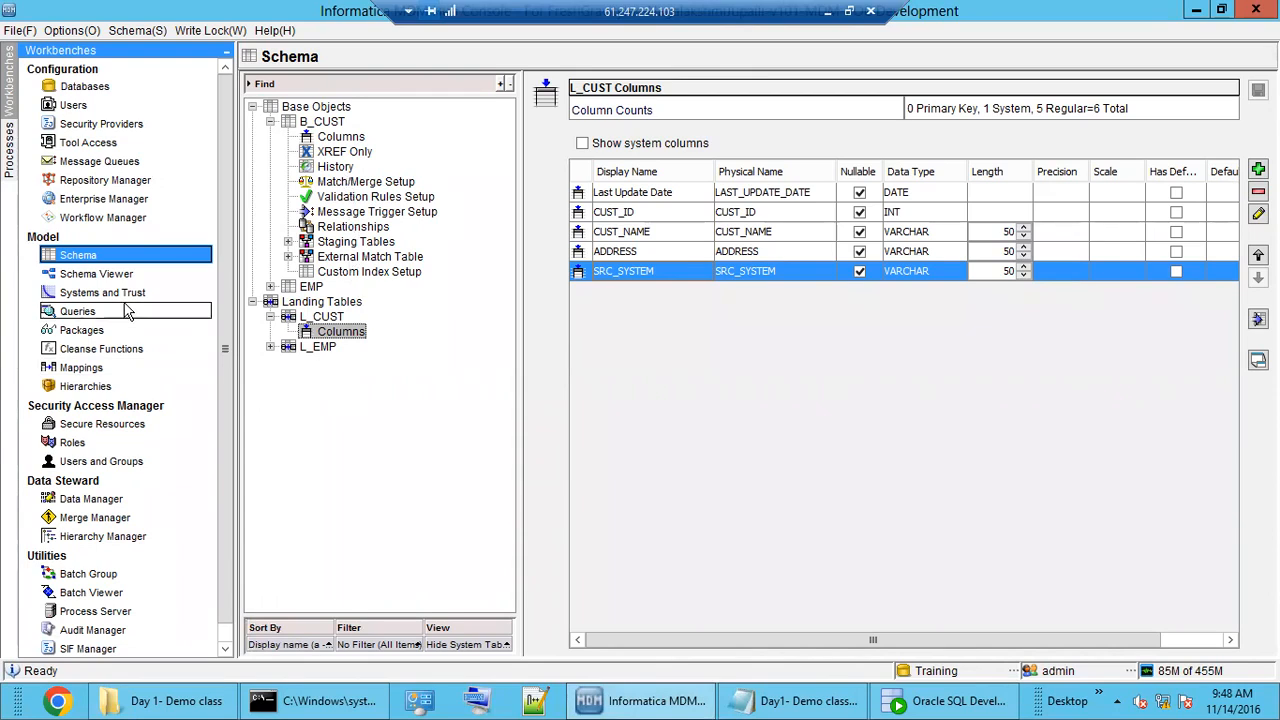
{"action": "left_click", "coordinate": [118, 369]}
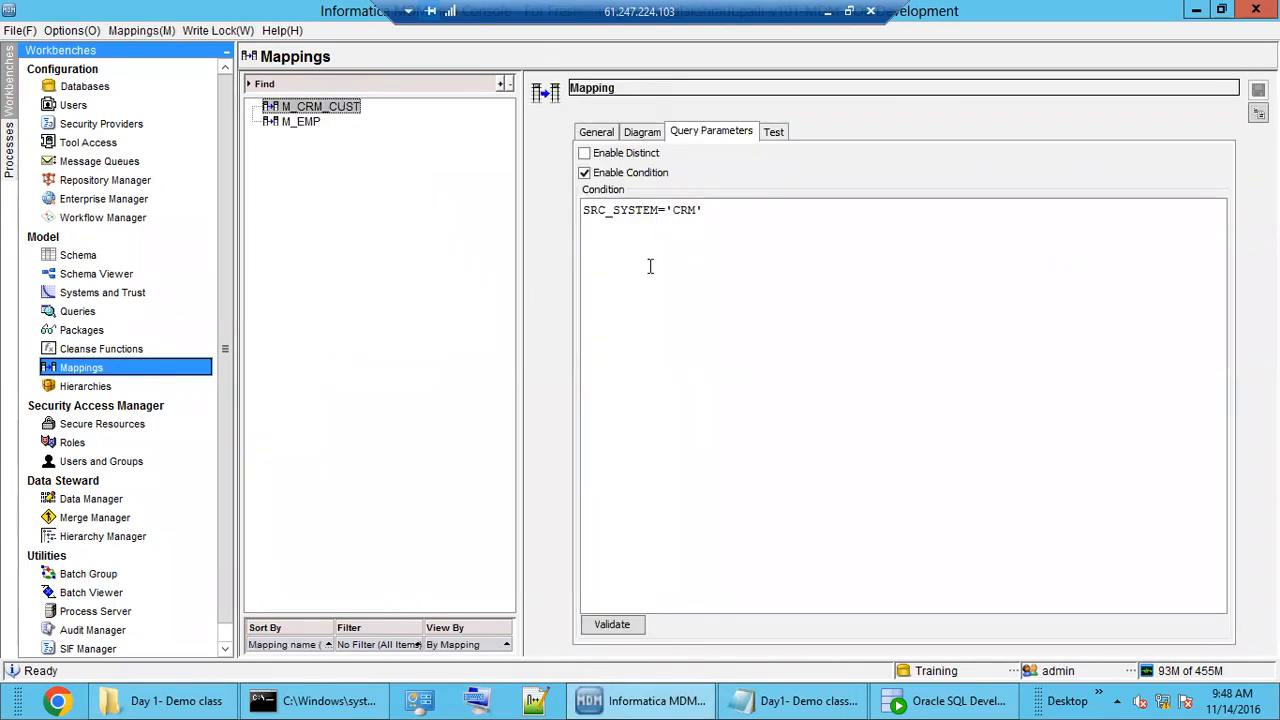
{"action": "double_click", "coordinate": [627, 211]}
{"action": "left_click", "coordinate": [723, 215]}
{"action": "left_click", "coordinate": [645, 133]}
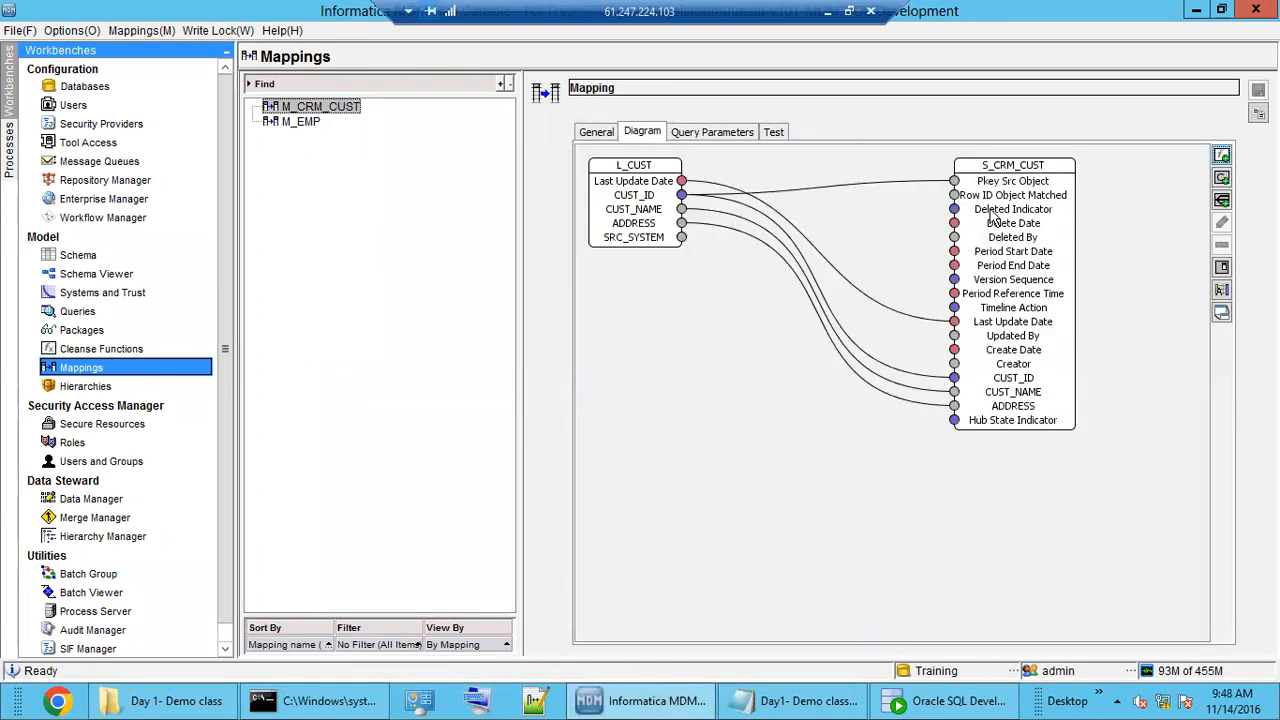
{"action": "left_click", "coordinate": [703, 134]}
Step: Test the M_CRM_CUST mapping with a sample customer ID as CUST_ID and inspect the CUST_ID and Pkey Src Object outputs
{"action": "left_click", "coordinate": [775, 134]}
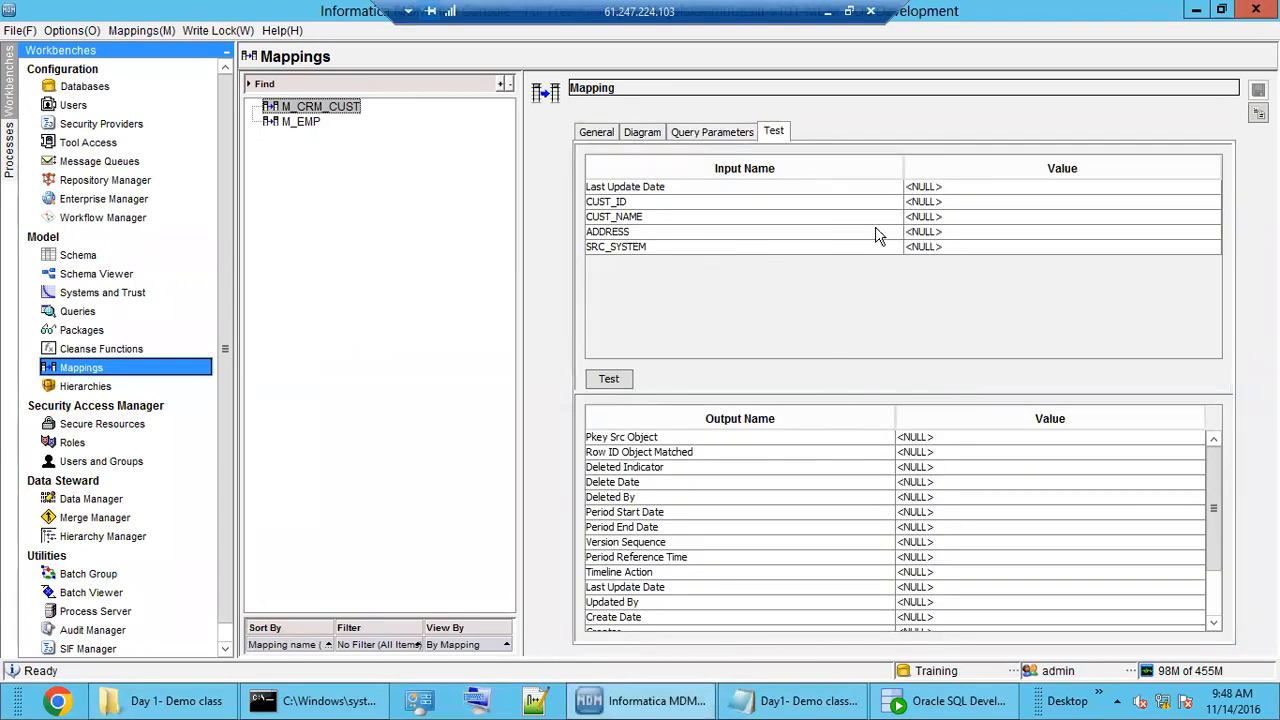
{"action": "left_click", "coordinate": [942, 204]}
{"action": "type", "text": "000"}
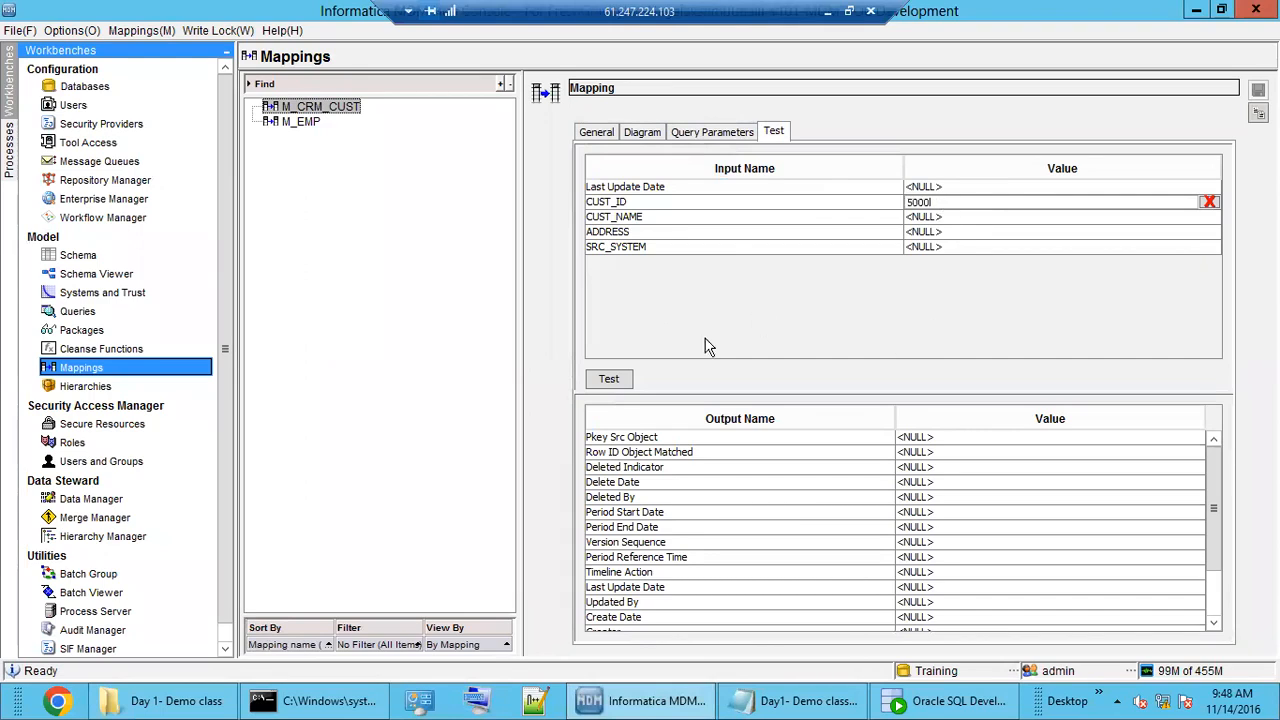
{"action": "left_click", "coordinate": [616, 386]}
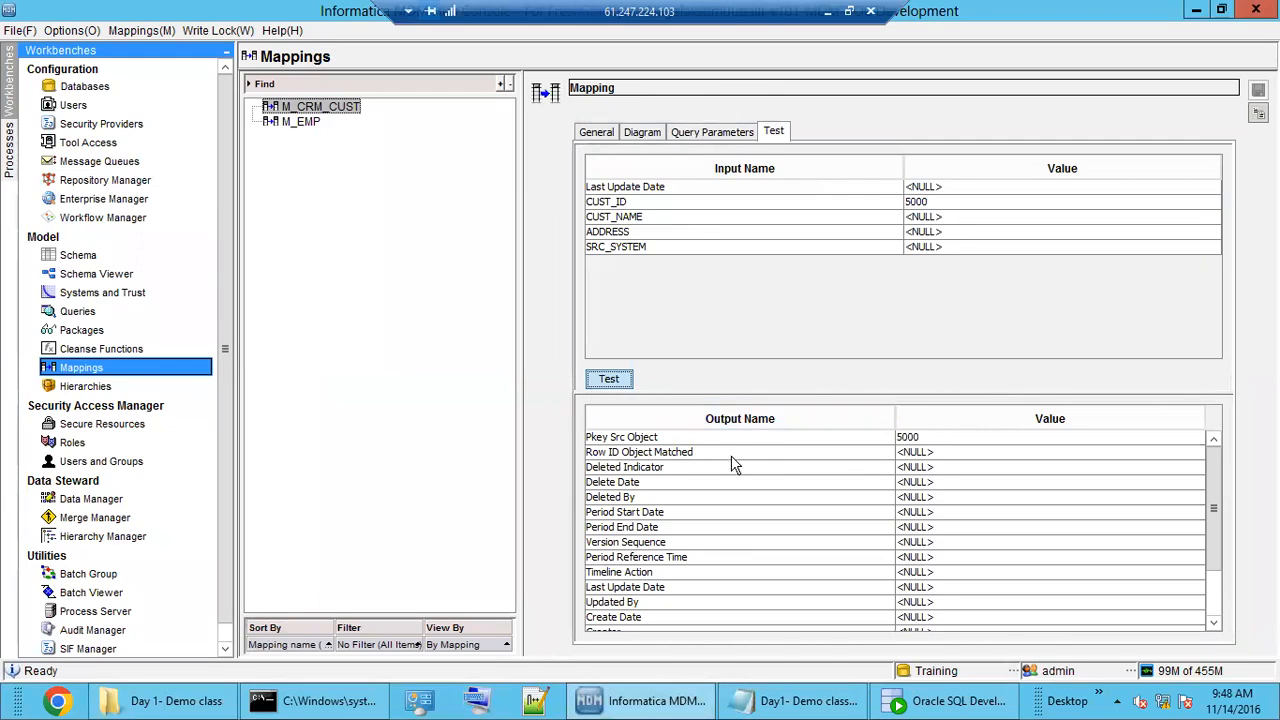
{"action": "scroll", "coordinate": [1029, 590], "scroll_direction": "down", "scroll_amount": 2}
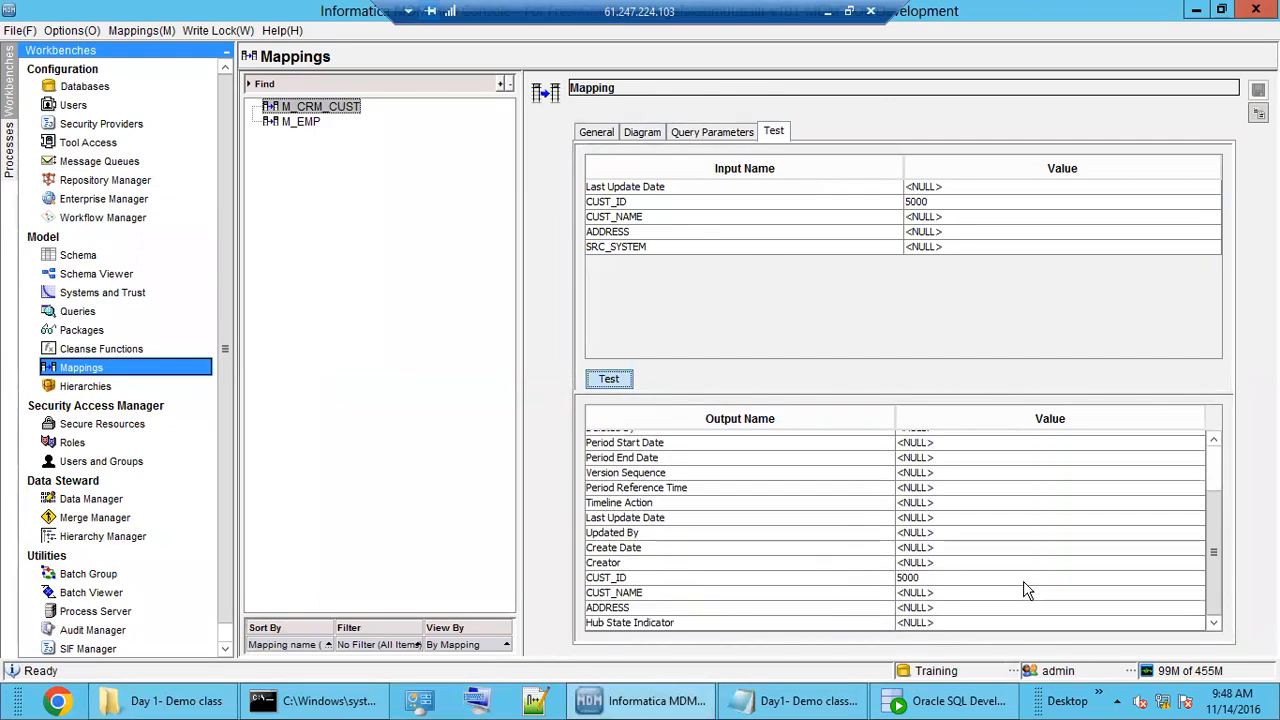
{"action": "left_click", "coordinate": [700, 578]}
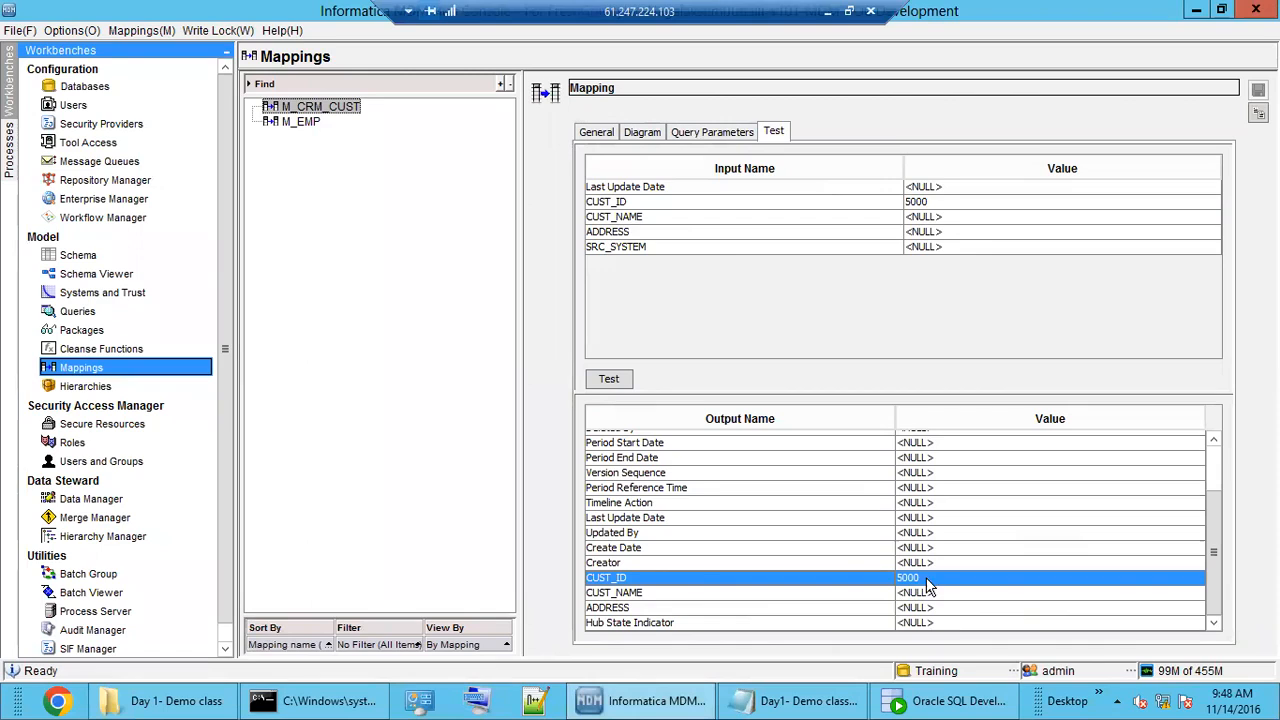
{"action": "scroll", "coordinate": [930, 590], "scroll_direction": "up", "scroll_amount": 2}
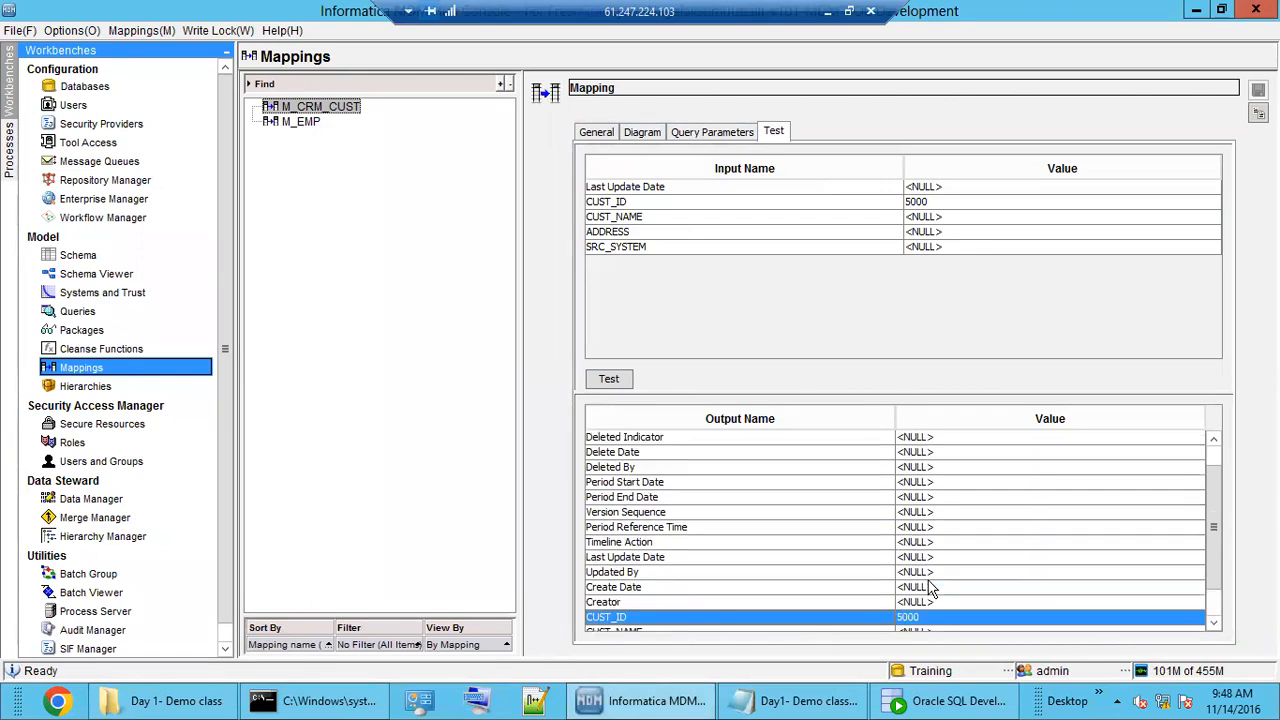
{"action": "left_click", "coordinate": [729, 437]}
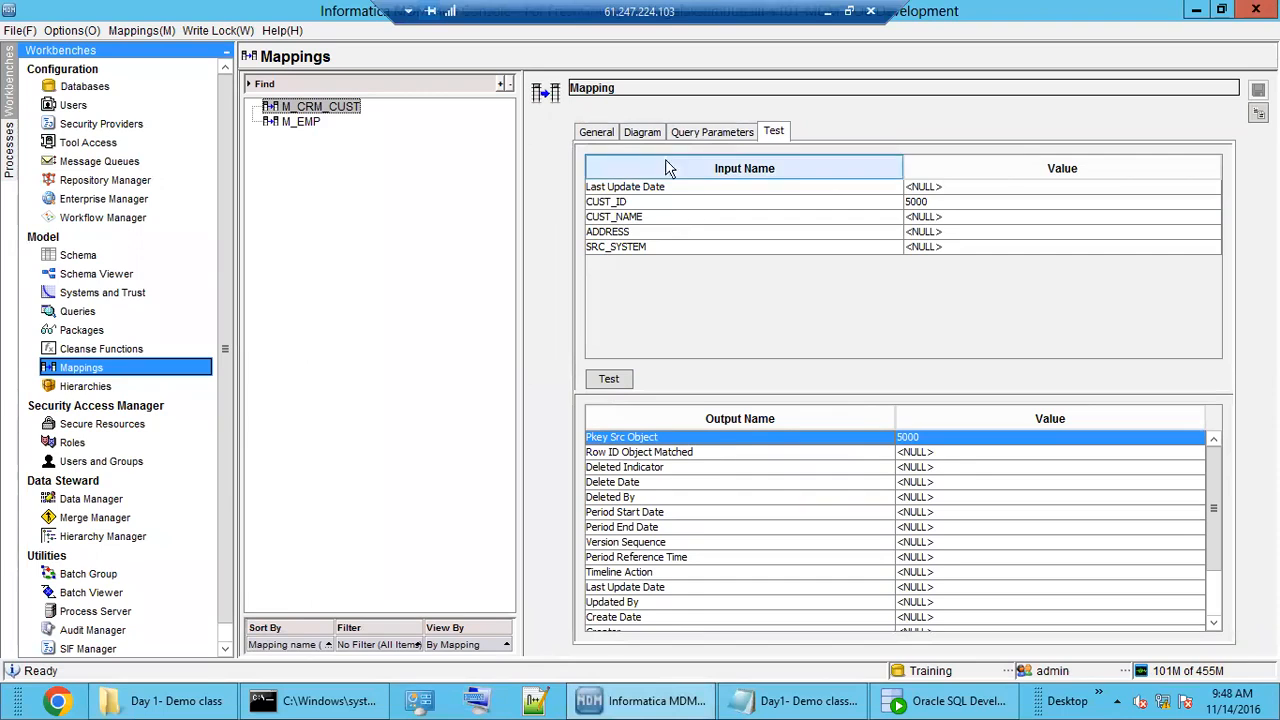
Step: Compare the column links in the M_CRM_CUST diagram with the mapping's test inputs and outputs
{"action": "left_click", "coordinate": [643, 133]}
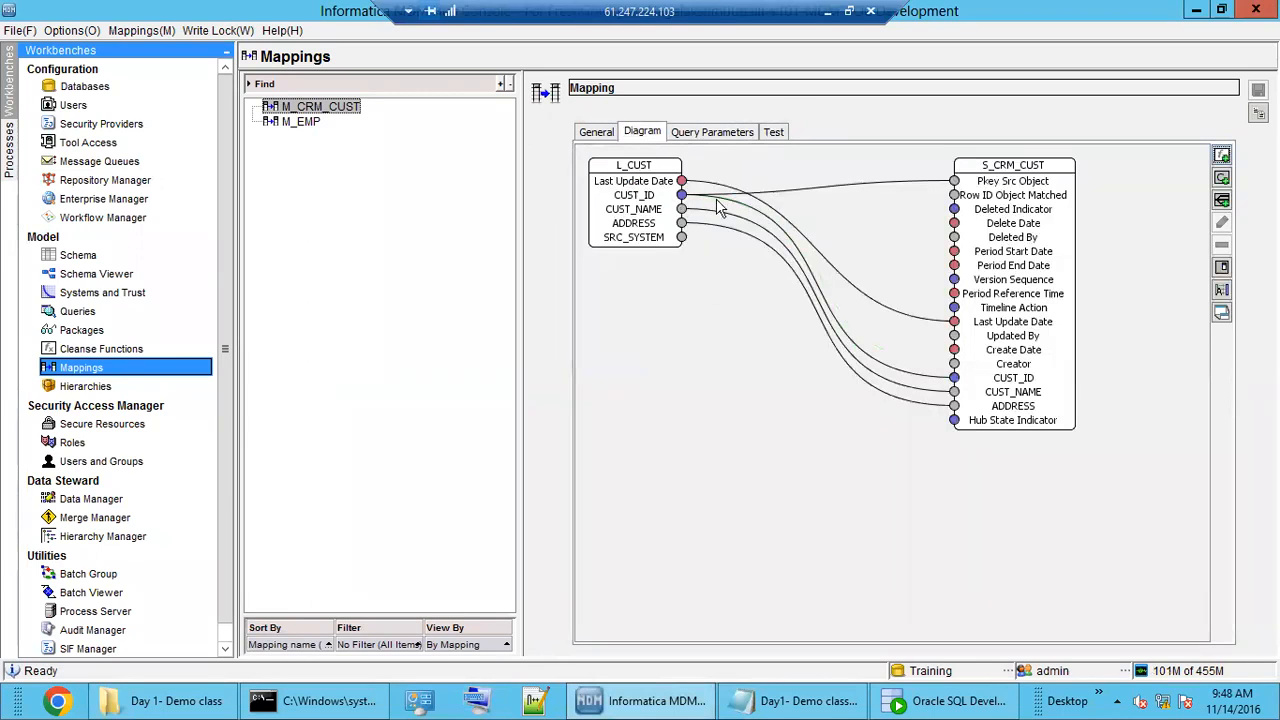
{"action": "left_click", "coordinate": [774, 134]}
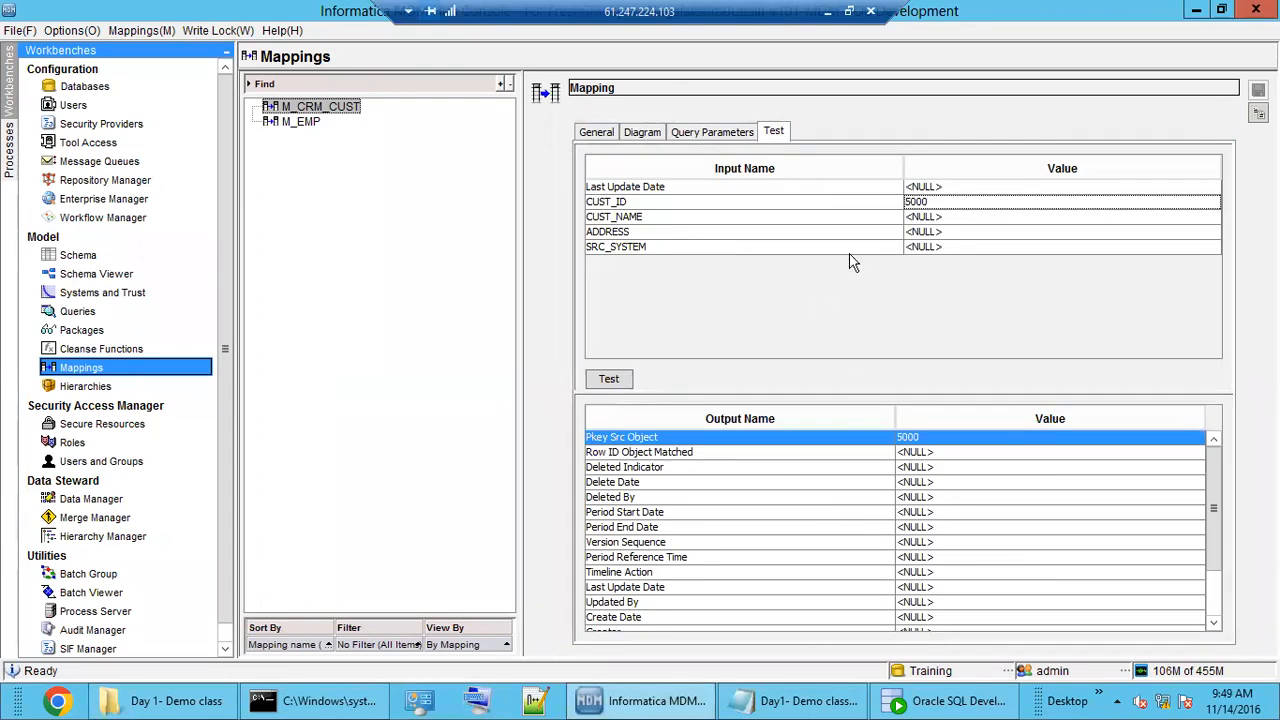
{"action": "left_click", "coordinate": [944, 217]}
{"action": "left_click", "coordinate": [938, 247]}
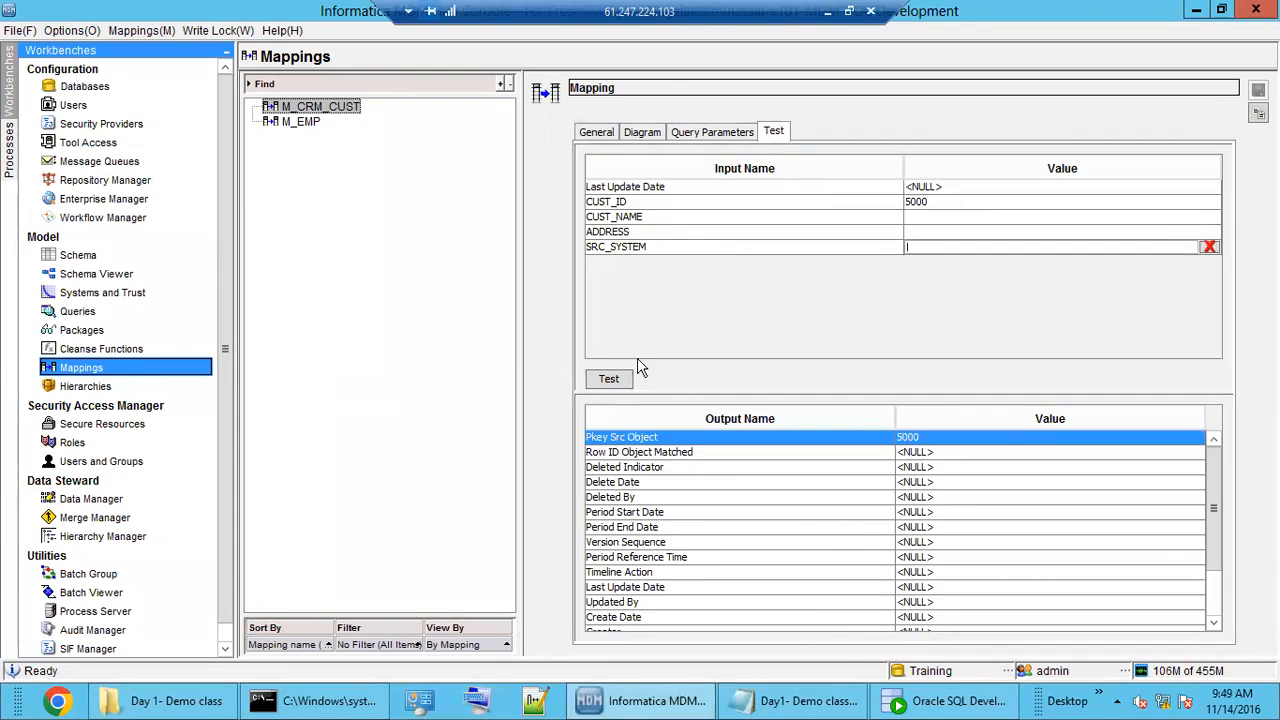
{"action": "scroll", "coordinate": [849, 607], "scroll_direction": "down", "scroll_amount": 3}
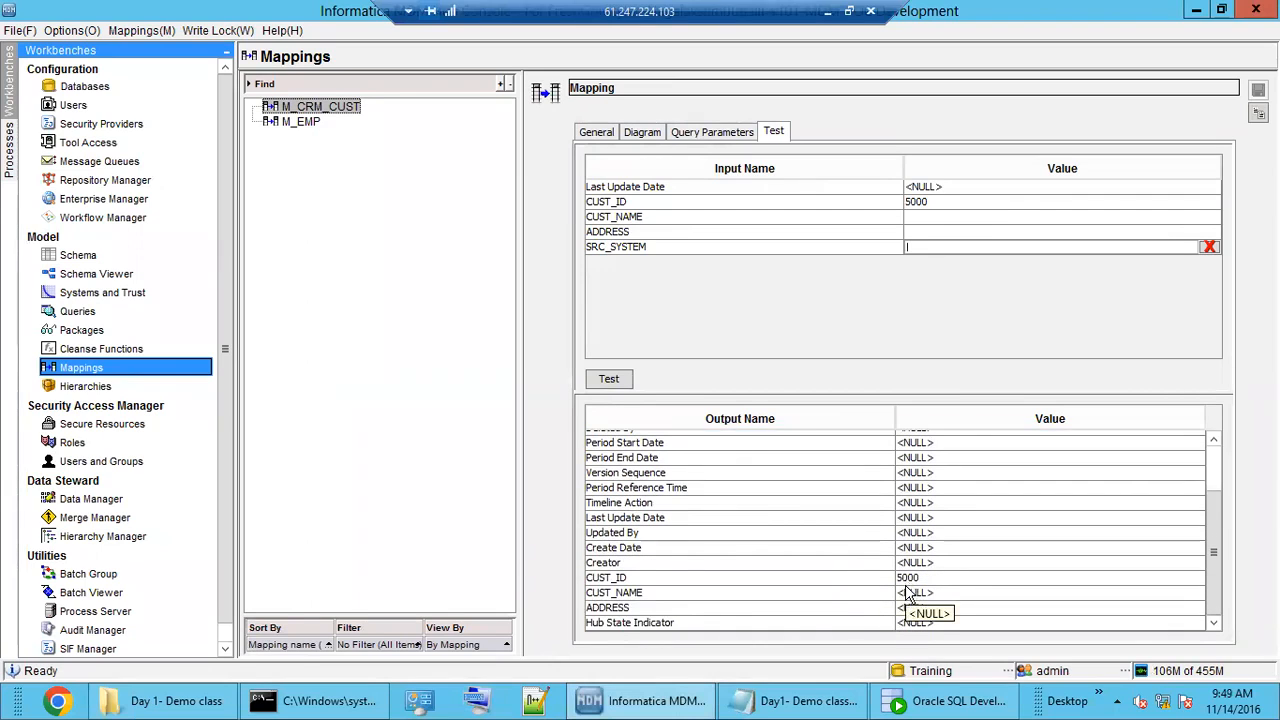
{"action": "scroll", "coordinate": [907, 595], "scroll_direction": "up", "scroll_amount": 3}
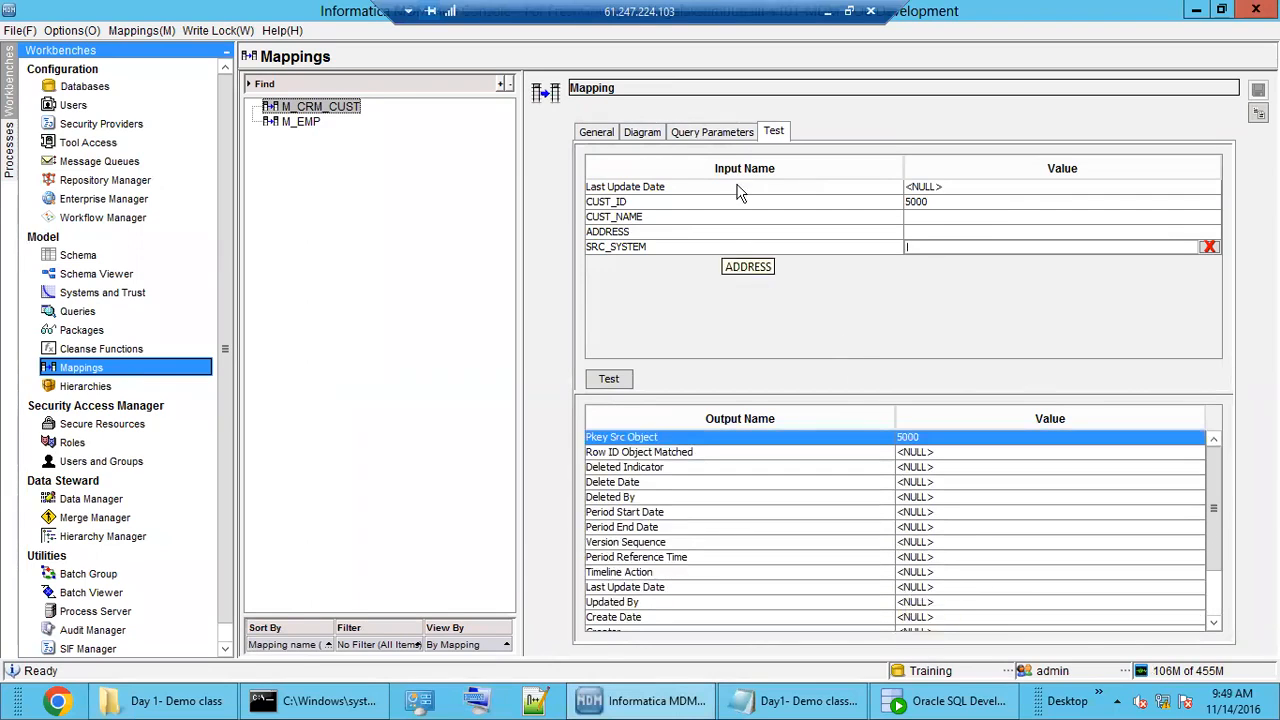
{"action": "left_click", "coordinate": [644, 134]}
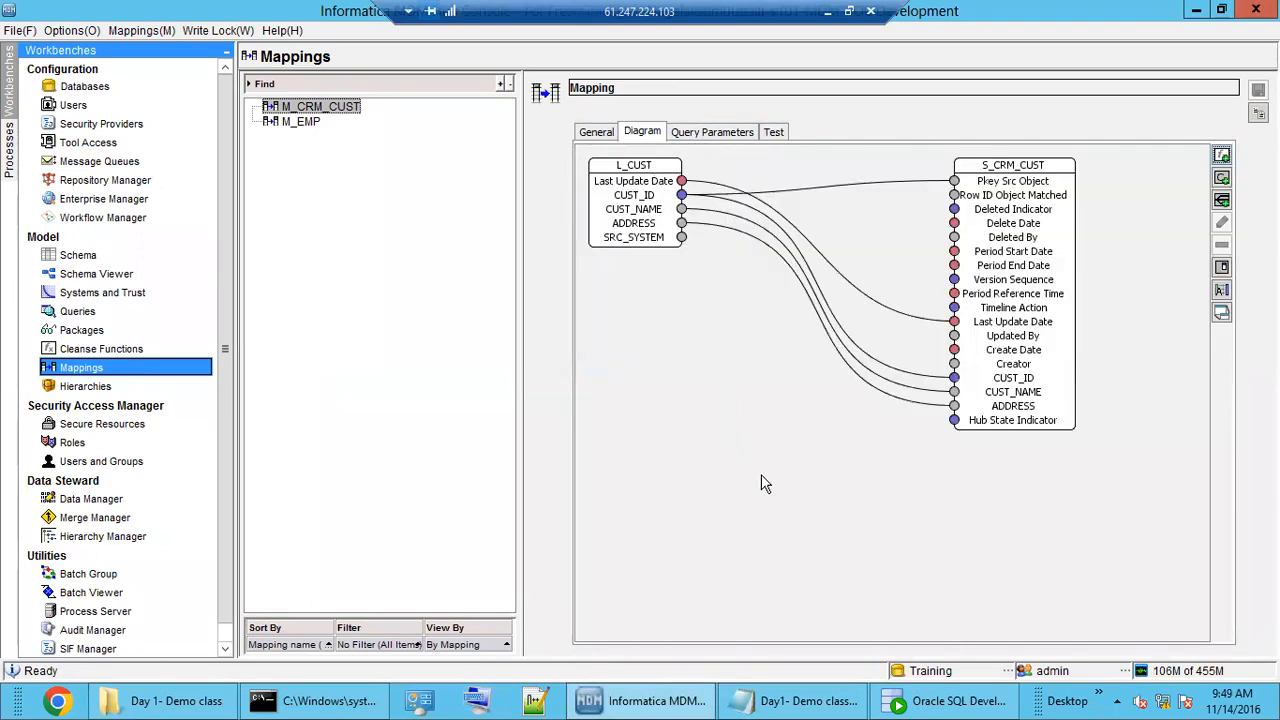
Step: Add a secure mapping named M_EDW_CUST with landing table L_CUST and staging table S_EDW_CUST
{"action": "right_click", "coordinate": [310, 174]}
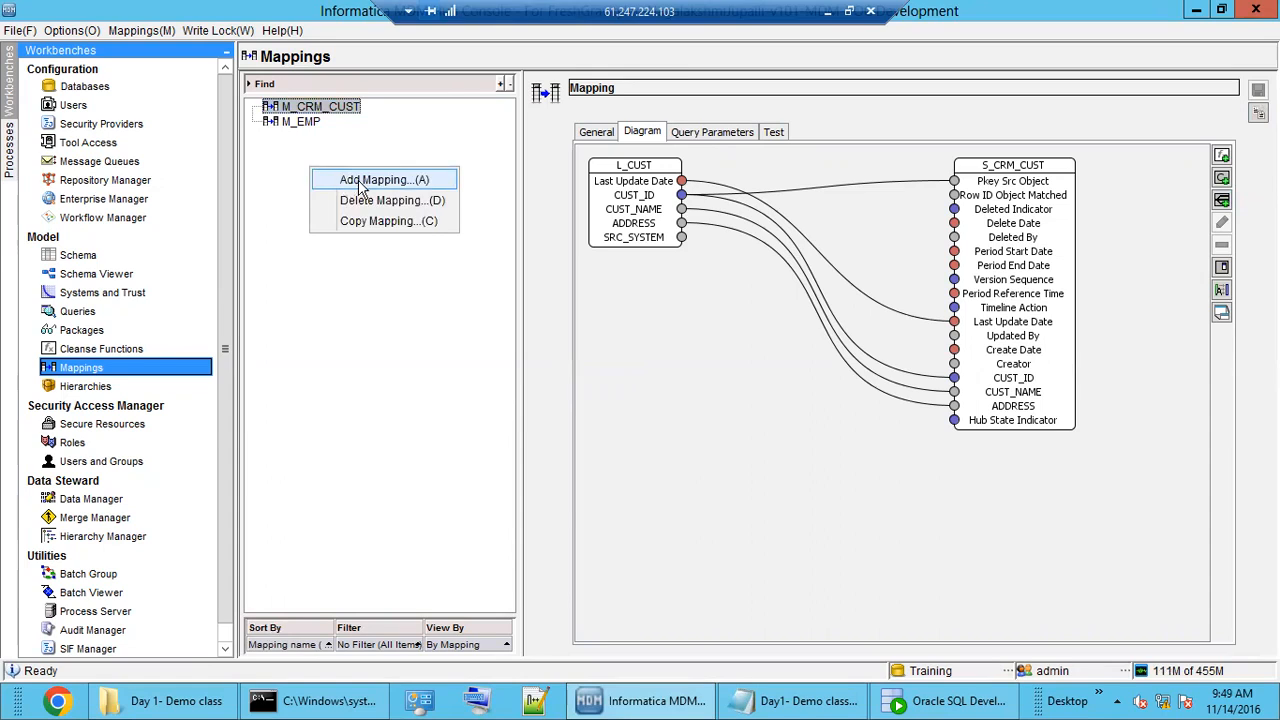
{"action": "left_click", "coordinate": [362, 182]}
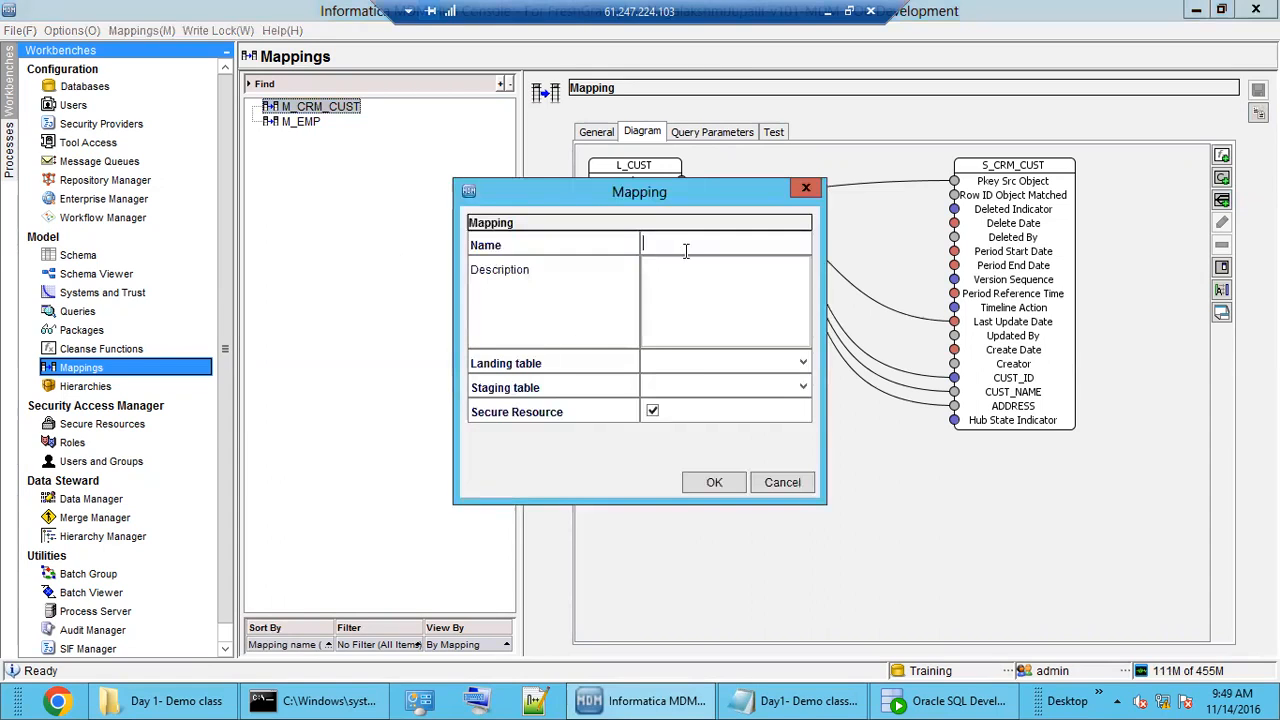
{"action": "type", "text": "M_EDW_CU"}
{"action": "left_click", "coordinate": [712, 365]}
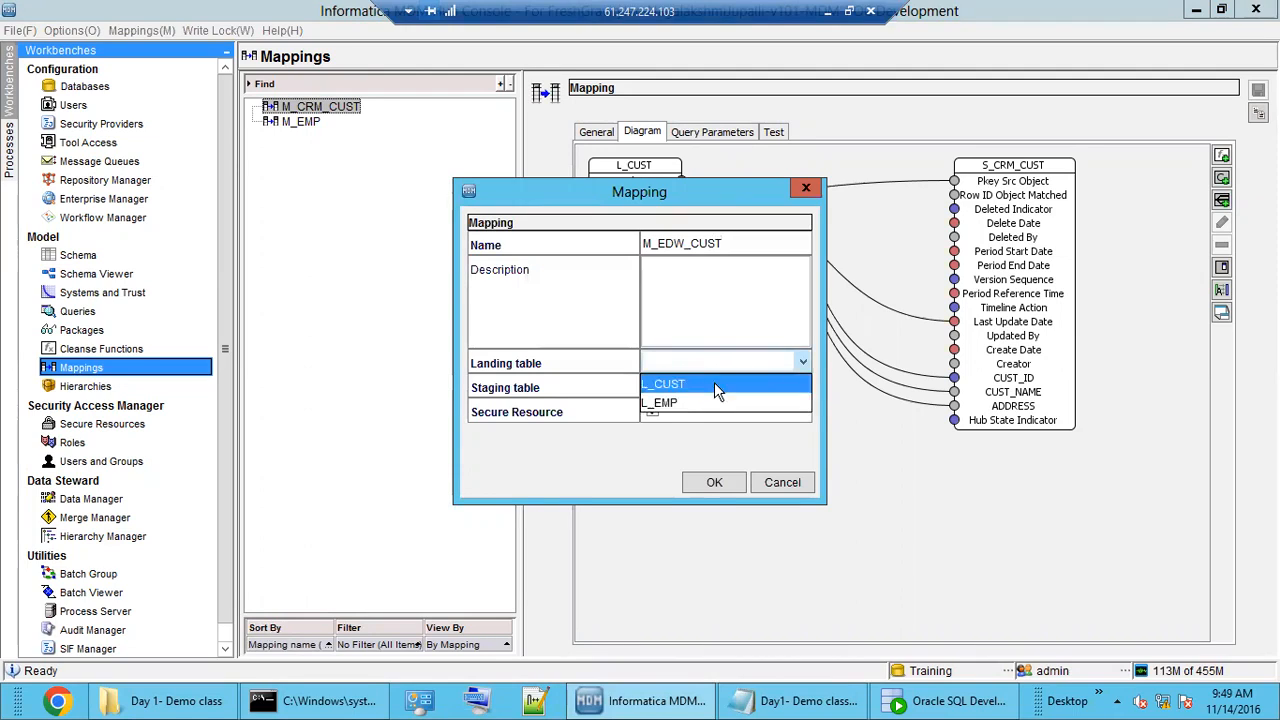
{"action": "left_click", "coordinate": [714, 384]}
{"action": "left_click", "coordinate": [714, 390]}
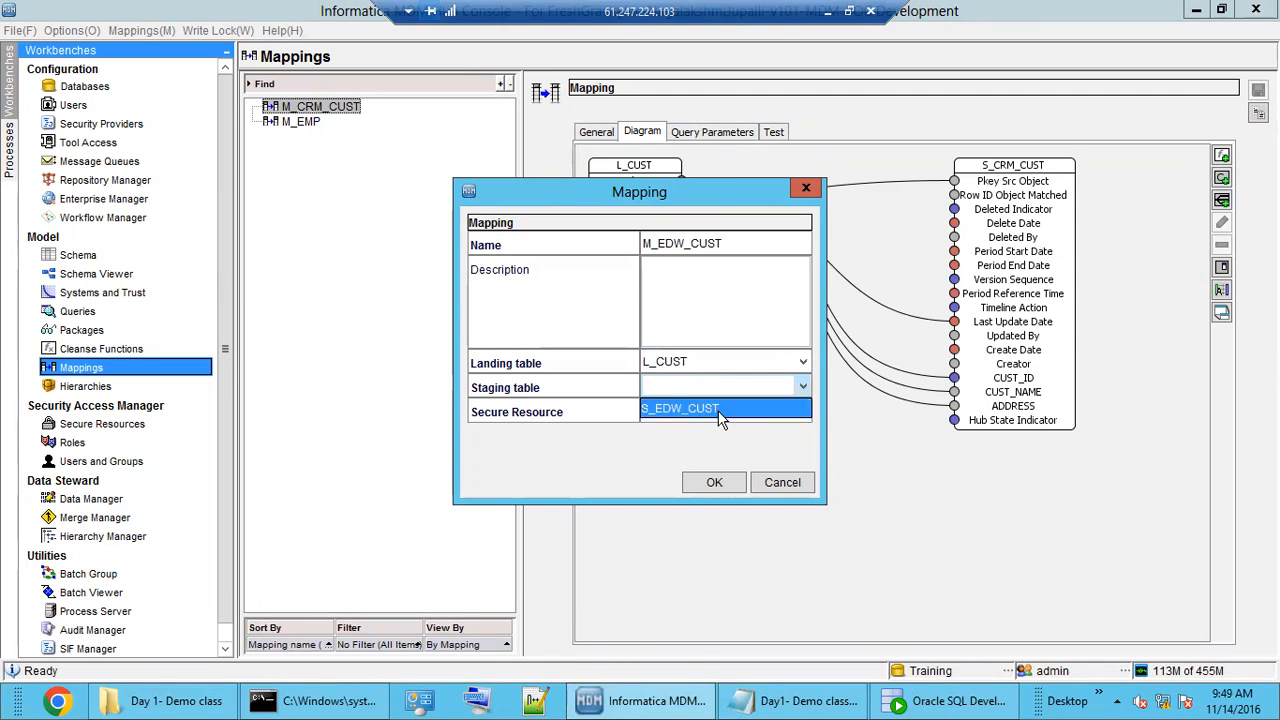
{"action": "left_click", "coordinate": [680, 410]}
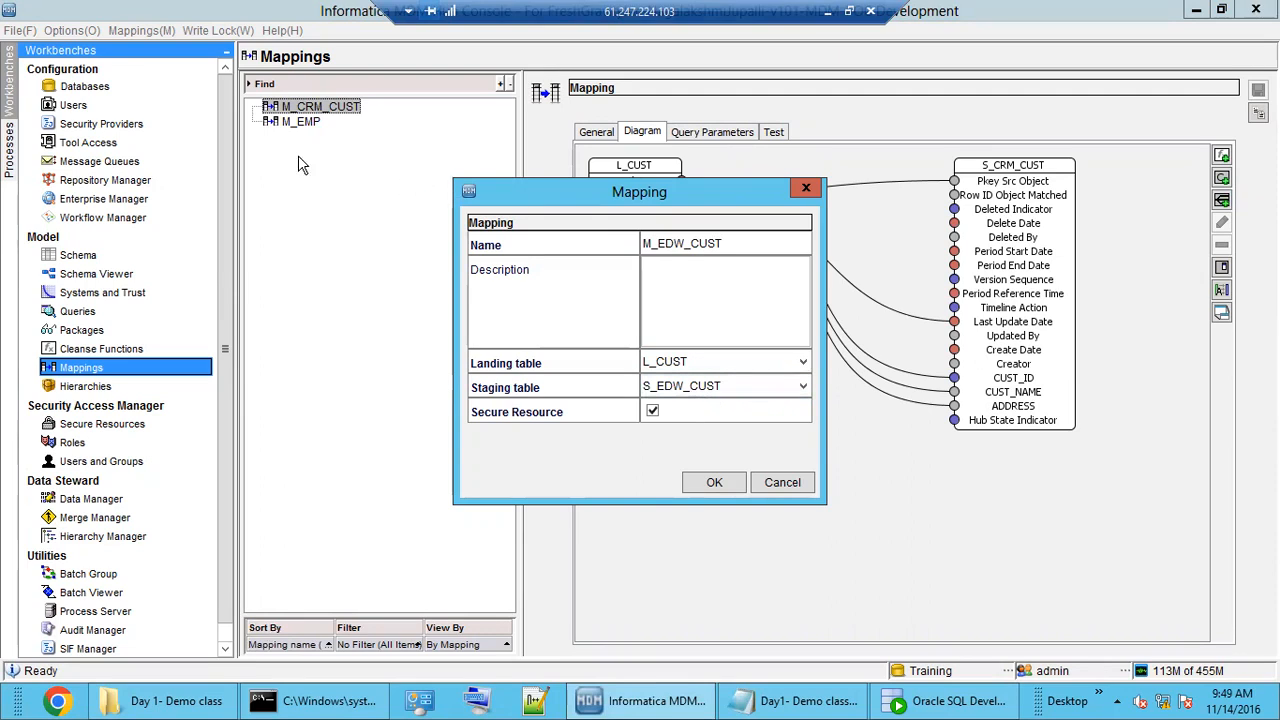
{"action": "left_click", "coordinate": [700, 385]}
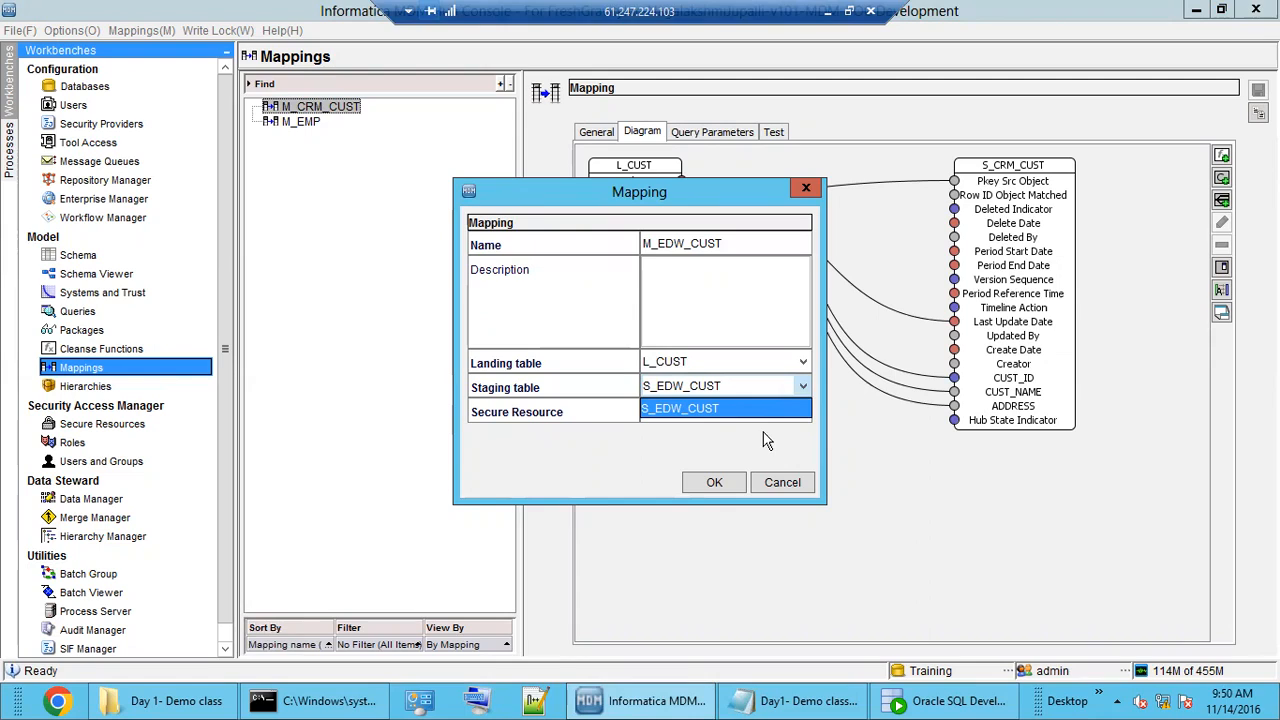
{"action": "left_click", "coordinate": [744, 408]}
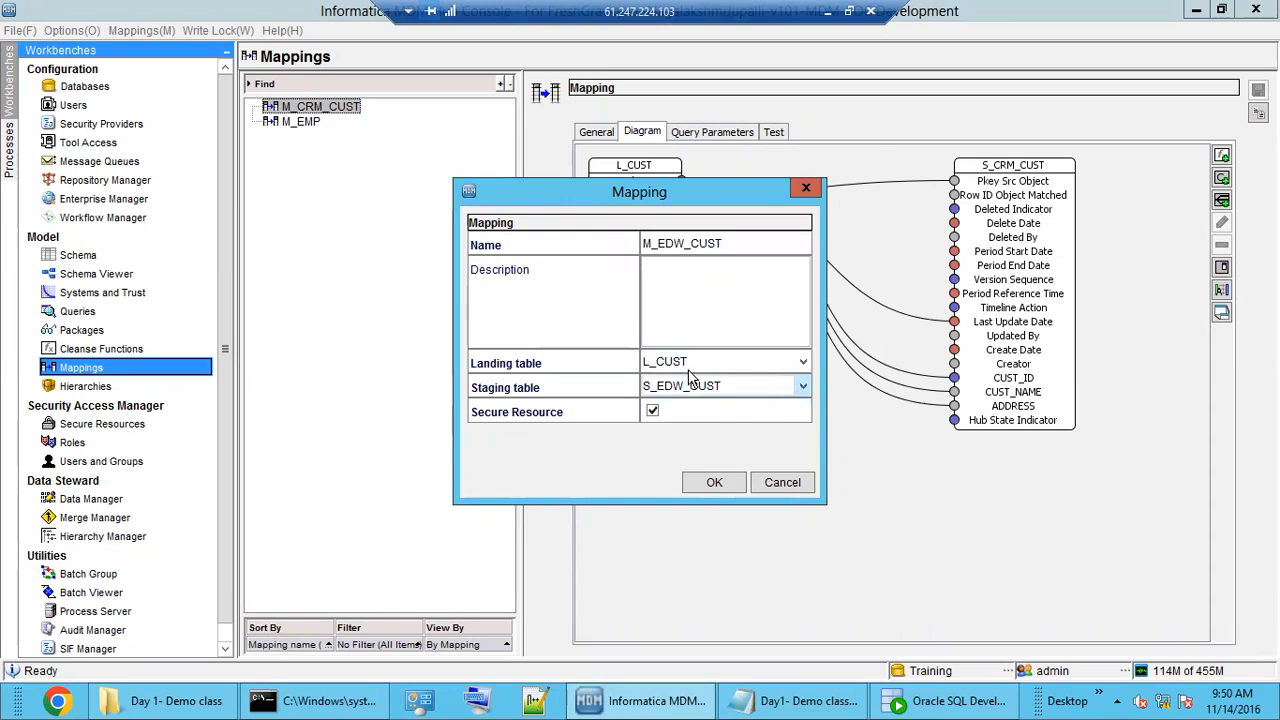
{"action": "left_click", "coordinate": [714, 484]}
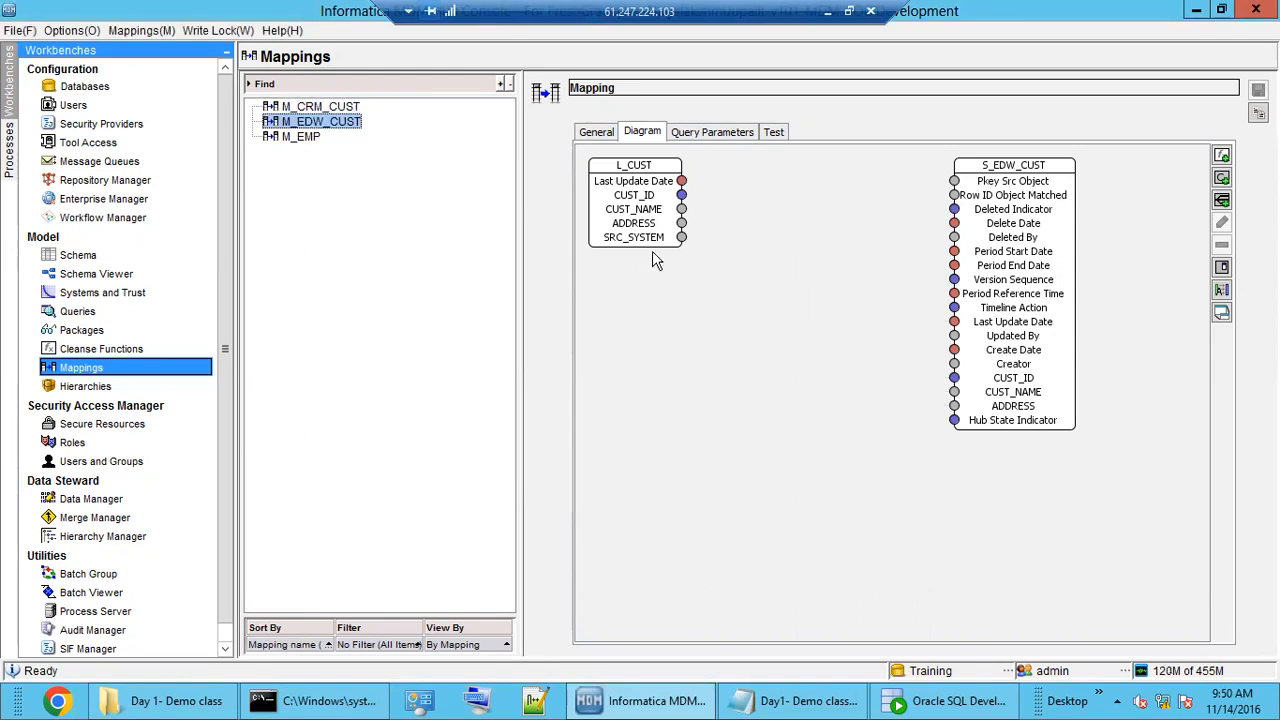
Step: Auto-map the L_CUST columns to S_EDW_CUST in the M_EDW_CUST diagram and link CUST_ID to Pkey Src Object
{"action": "left_click", "coordinate": [600, 132]}
{"action": "left_click", "coordinate": [640, 132]}
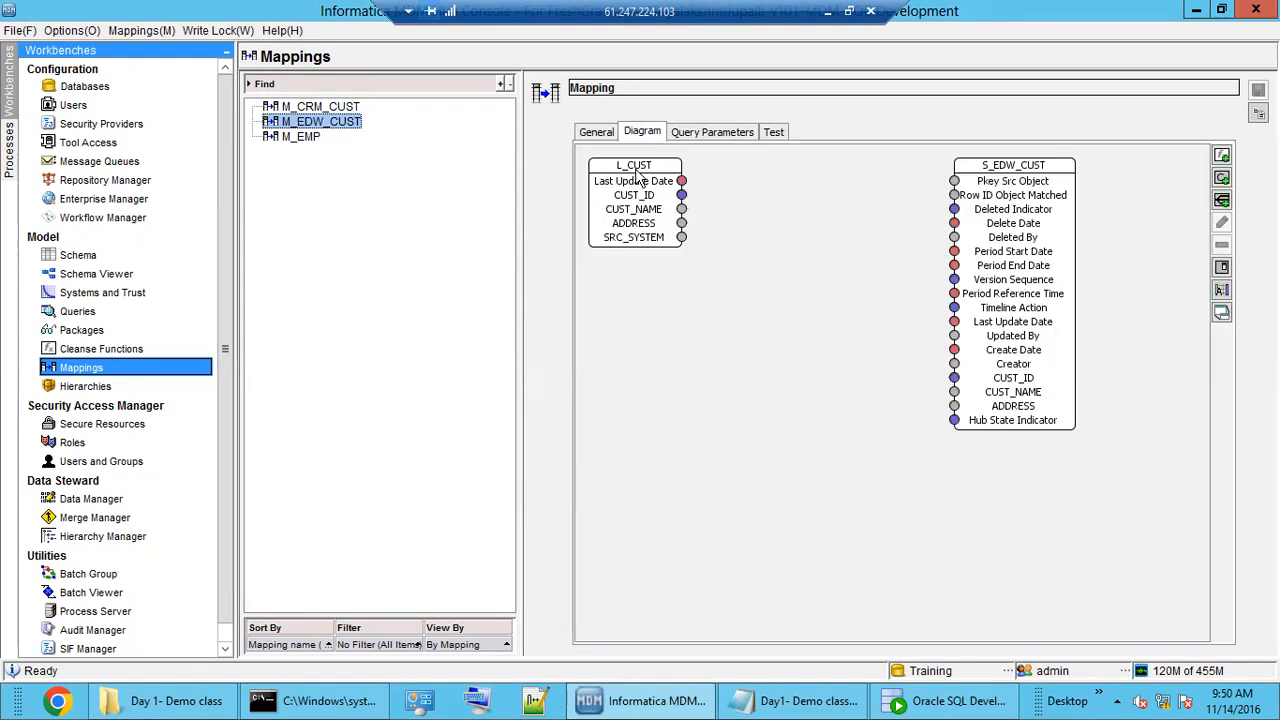
{"action": "right_click", "coordinate": [660, 334]}
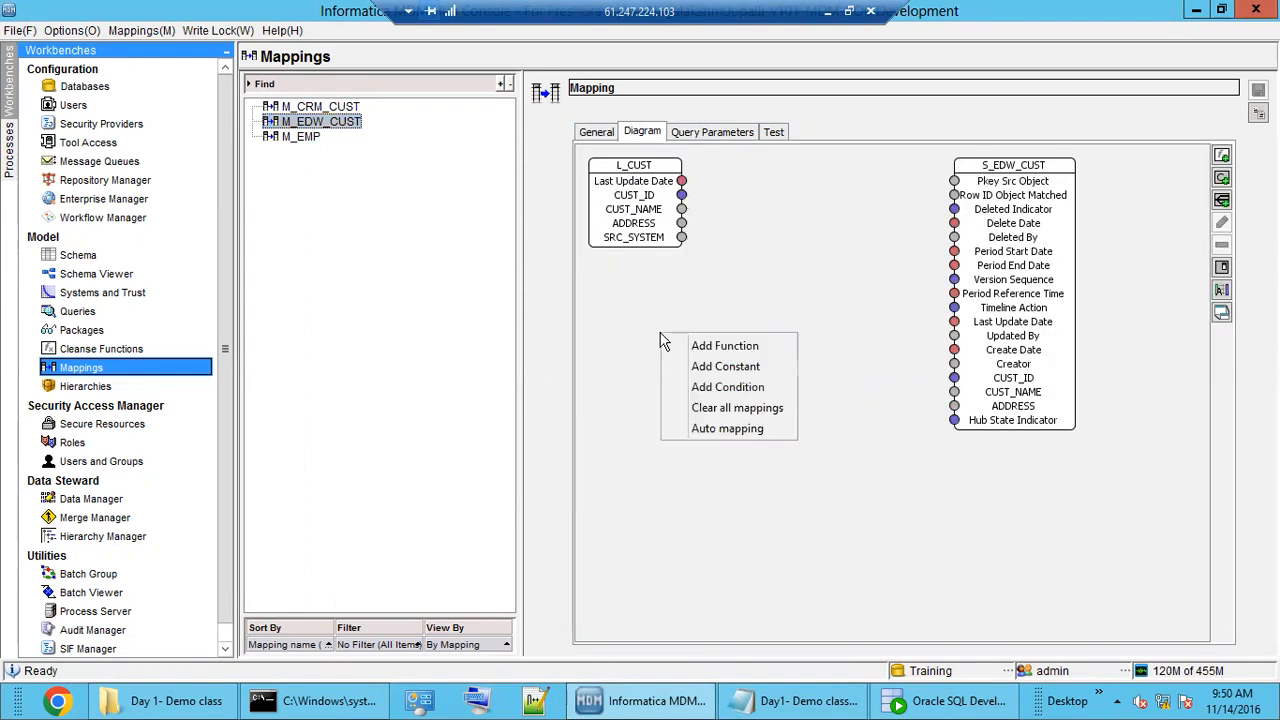
{"action": "left_click", "coordinate": [729, 428]}
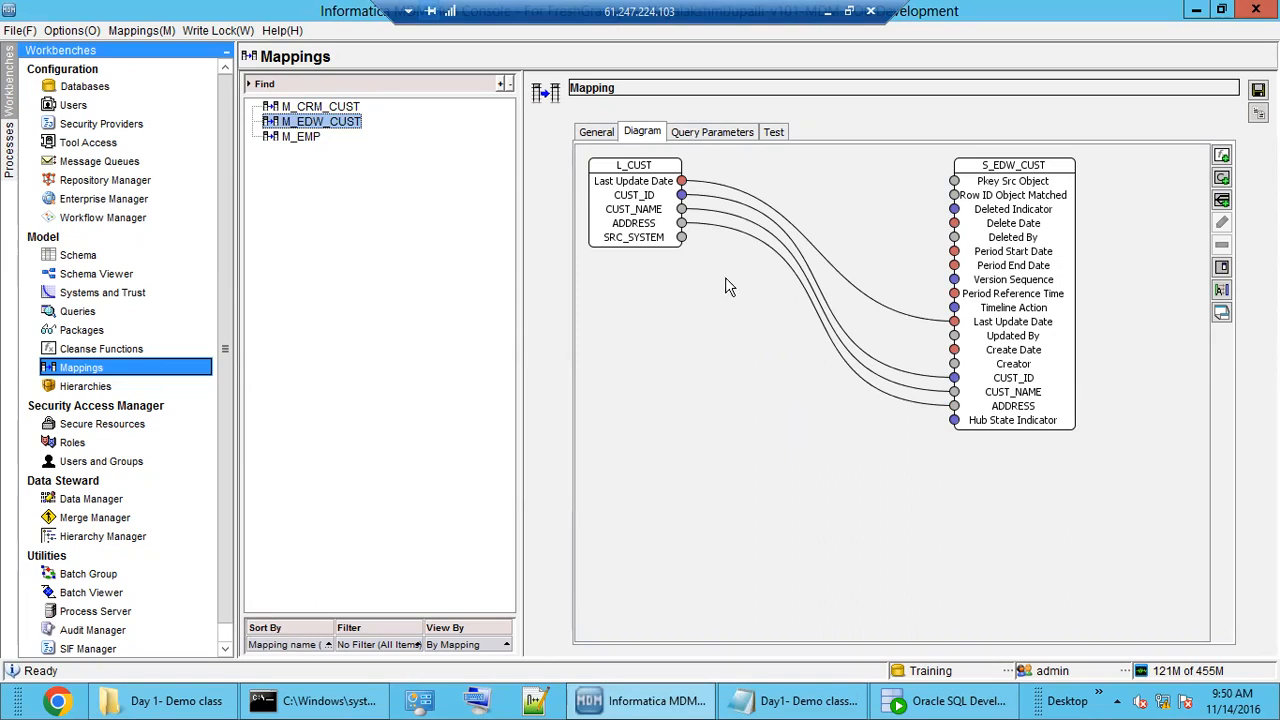
{"action": "left_click_drag", "start_coordinate": [682, 196], "coordinate": [955, 181]}
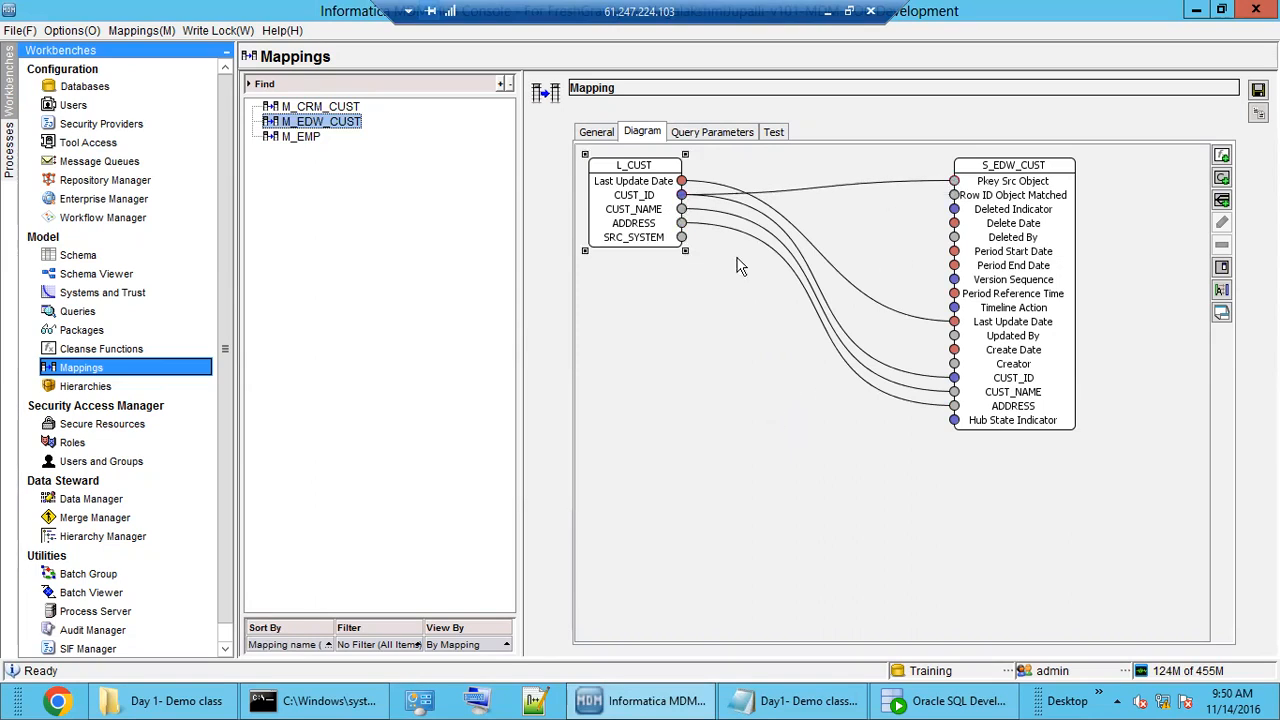
Step: Enable a query condition of SRC_SYSTEM='EDW' for the M_EDW_CUST mapping and save the mapping
{"action": "left_click", "coordinate": [720, 134]}
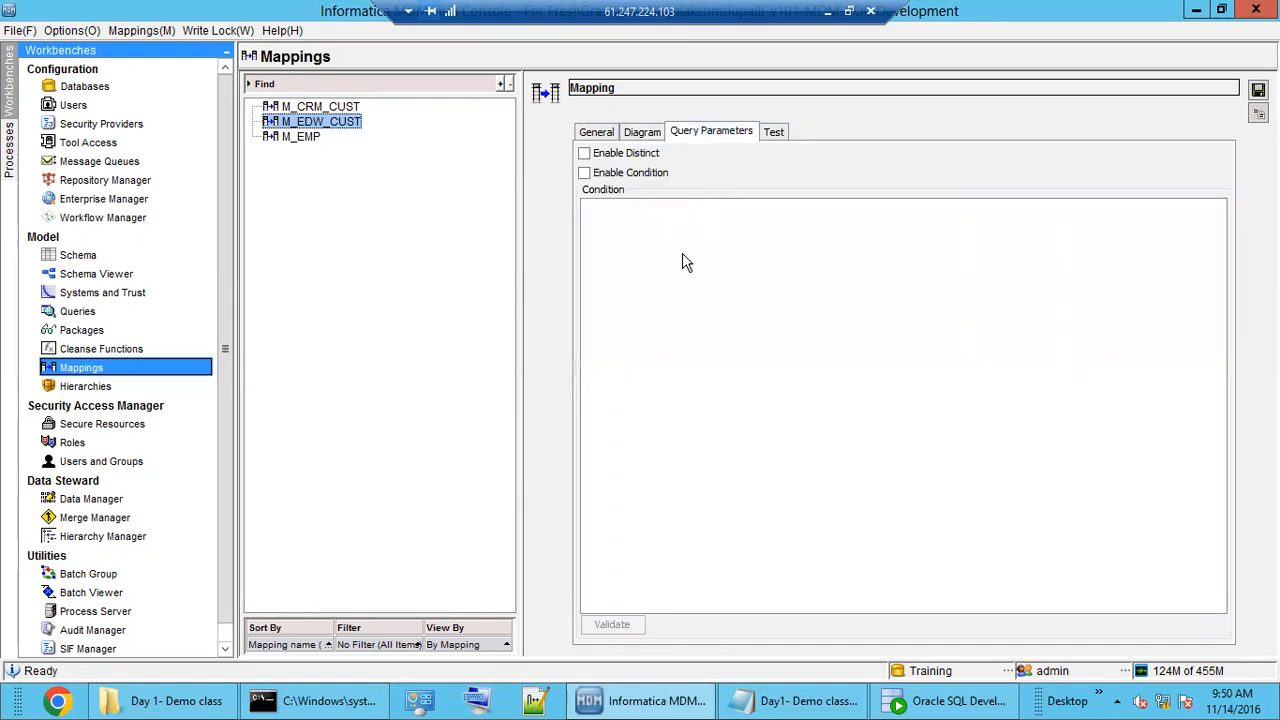
{"action": "left_click", "coordinate": [584, 172]}
{"action": "left_click", "coordinate": [676, 223]}
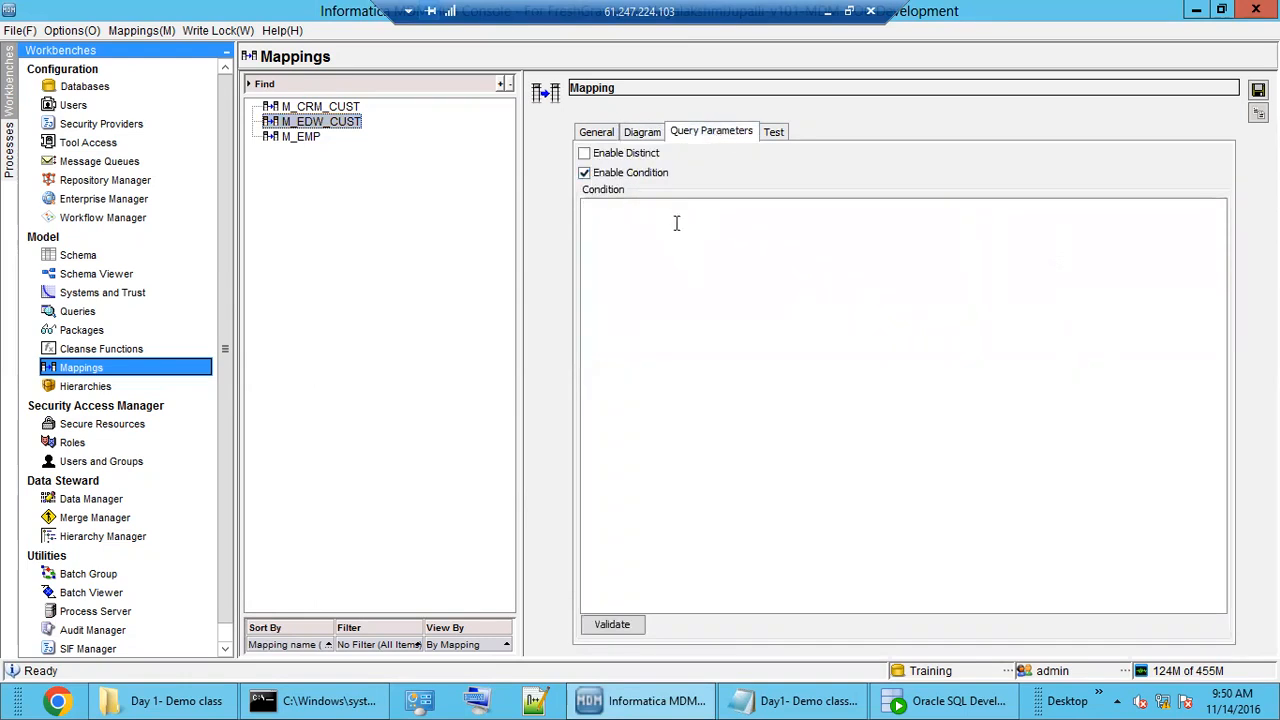
{"action": "type", "text": "SRC_SYSTEM='EDW"}
{"action": "left_click", "coordinate": [774, 131]}
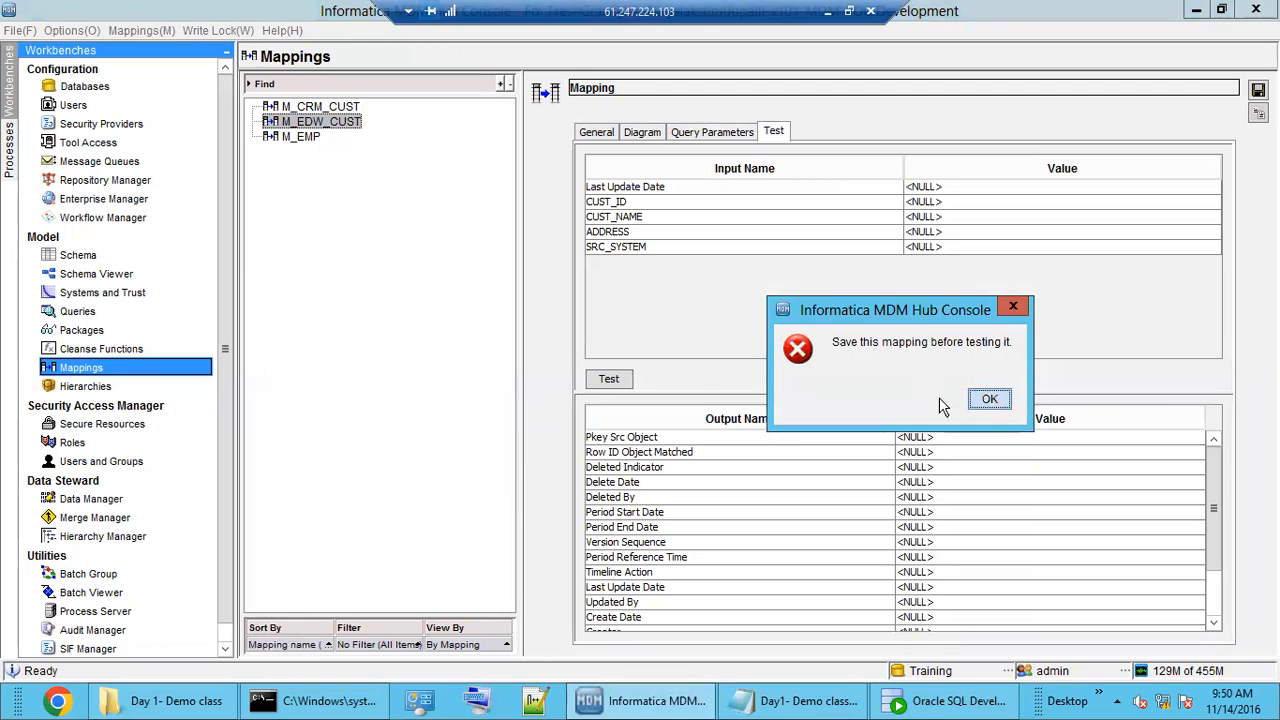
{"action": "left_click", "coordinate": [988, 401]}
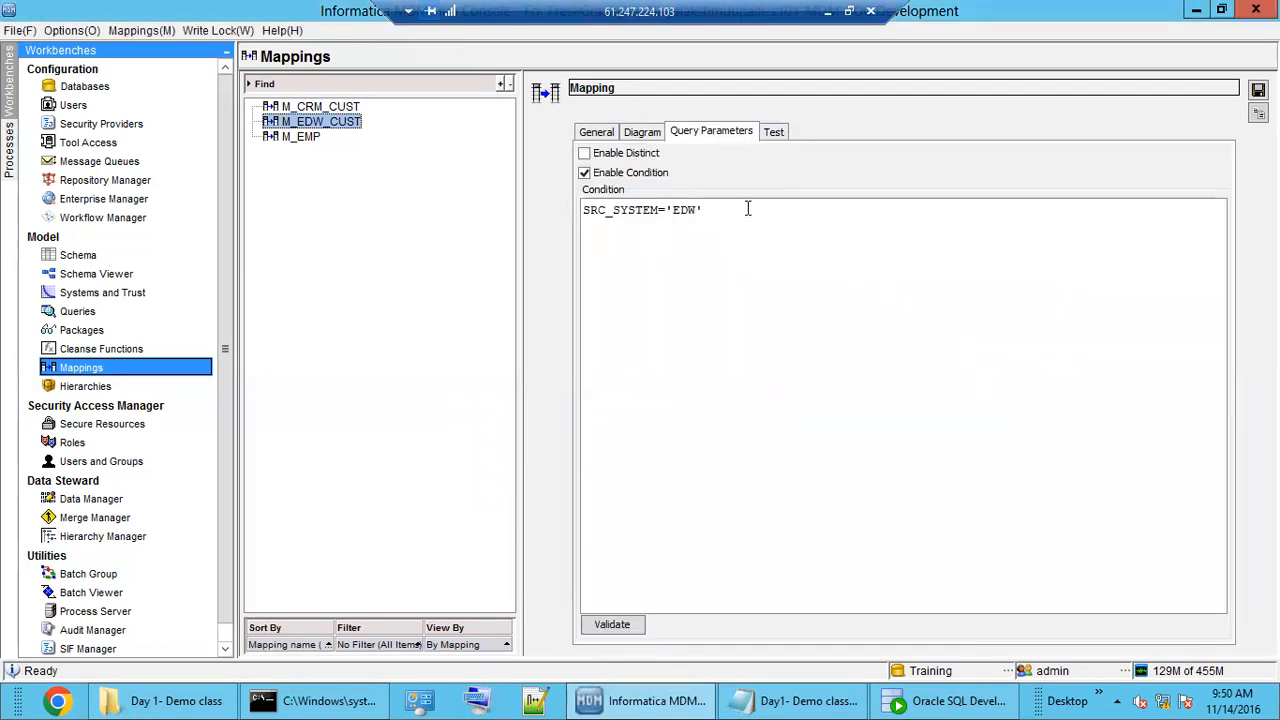
{"action": "left_click", "coordinate": [1258, 89]}
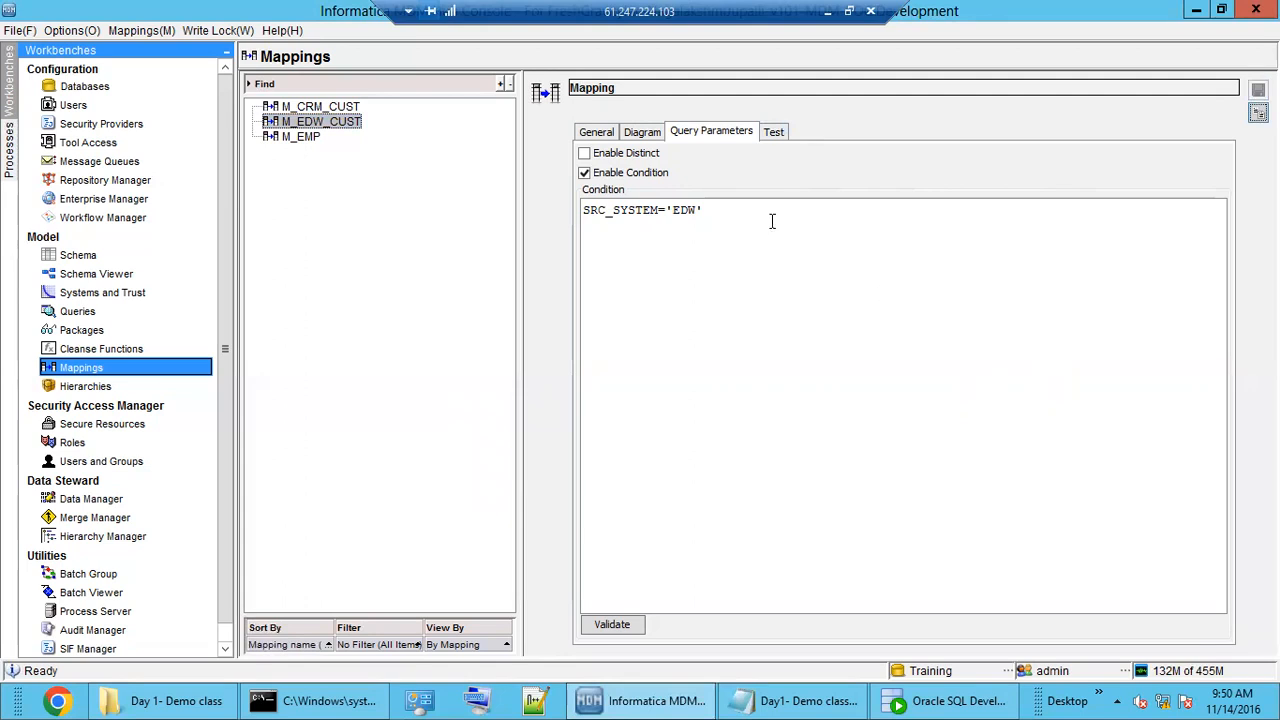
Step: Review the M_EDW_CUST mapping's test inputs and outputs, then the column links in its diagram
{"action": "left_click", "coordinate": [776, 133]}
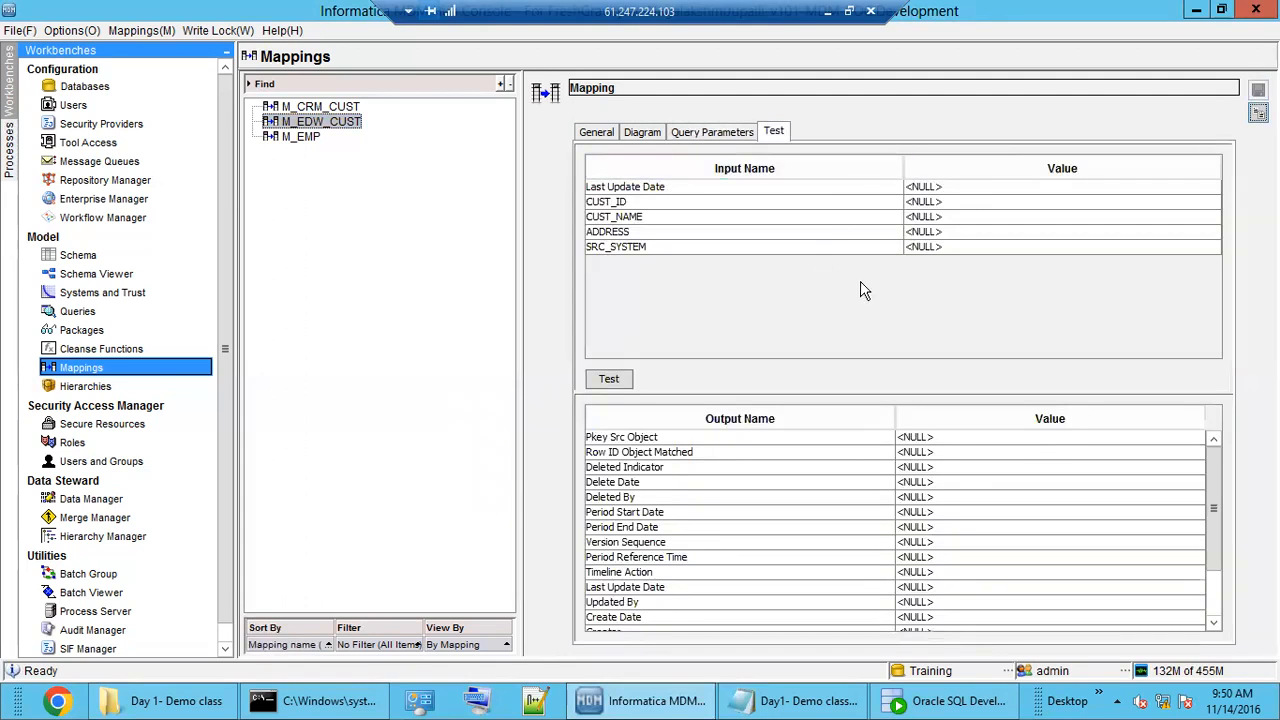
{"action": "left_click", "coordinate": [697, 137]}
{"action": "left_click", "coordinate": [643, 135]}
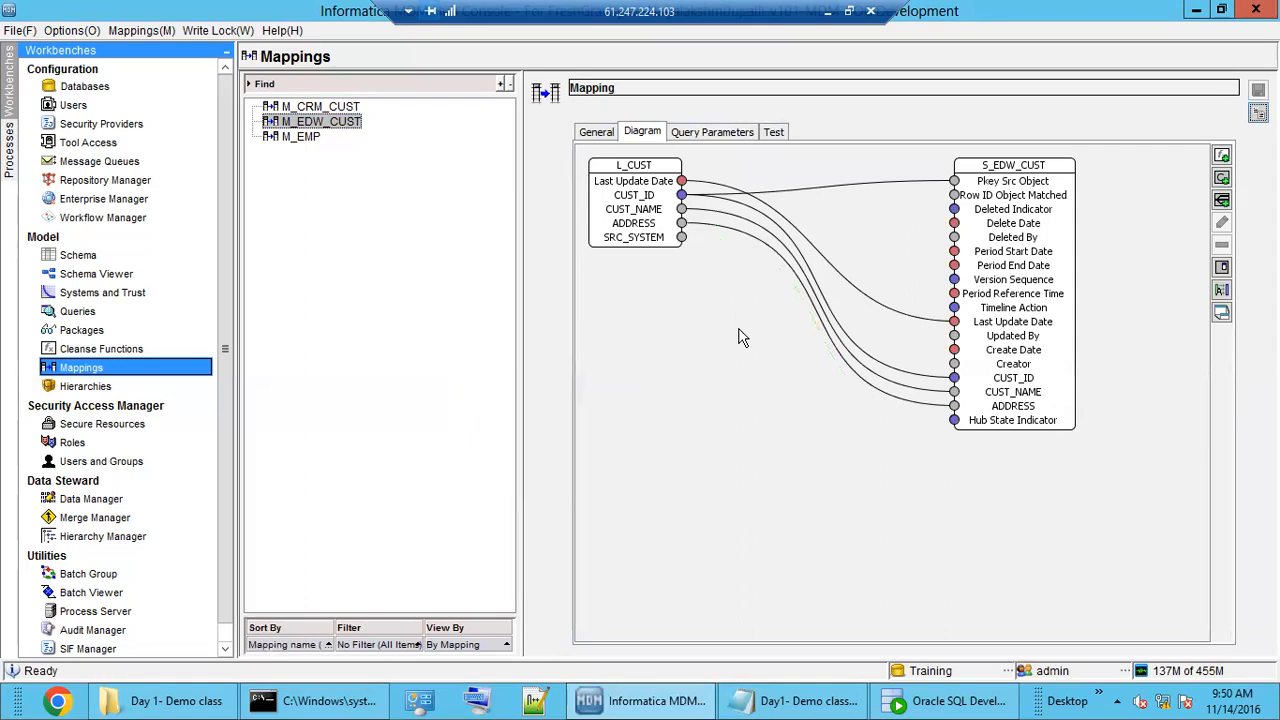
{"action": "left_click", "coordinate": [1012, 213]}
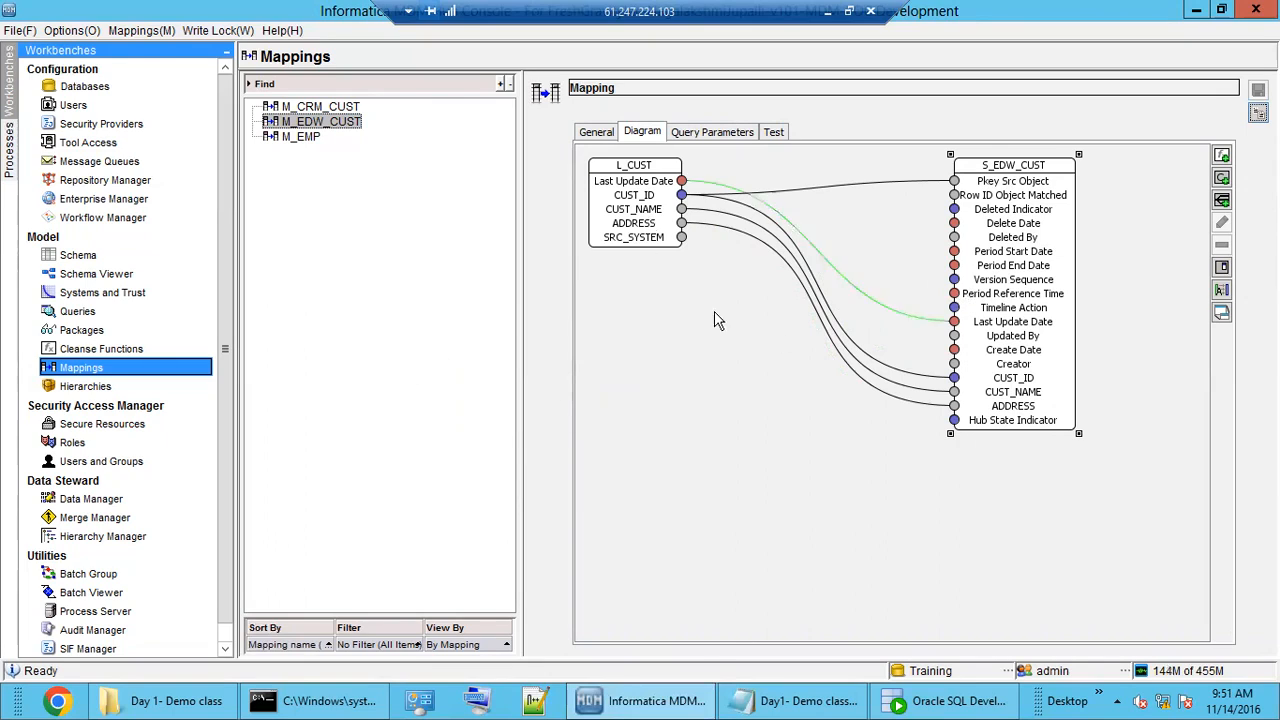
Step: Open the Batch Viewer and expand the S_CRM_CUST and S_EDW_CUST tables to show their Stage jobs
{"action": "left_click", "coordinate": [67, 596]}
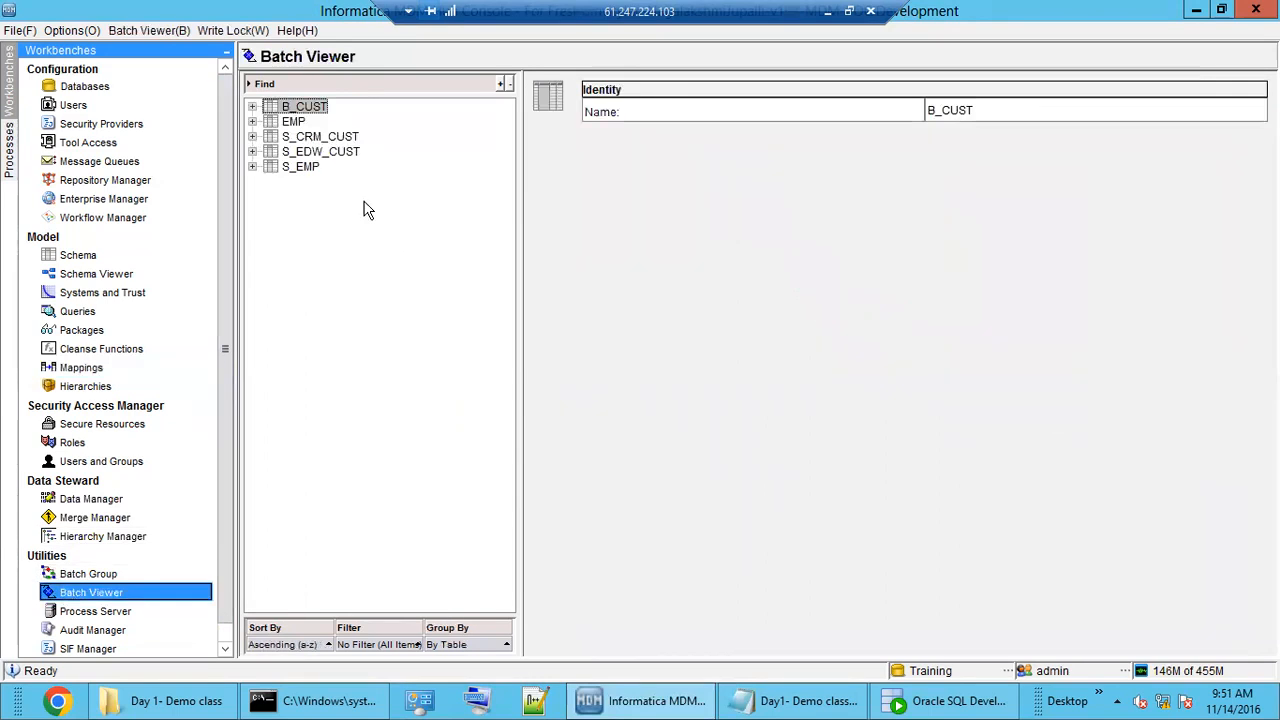
{"action": "left_click", "coordinate": [324, 155]}
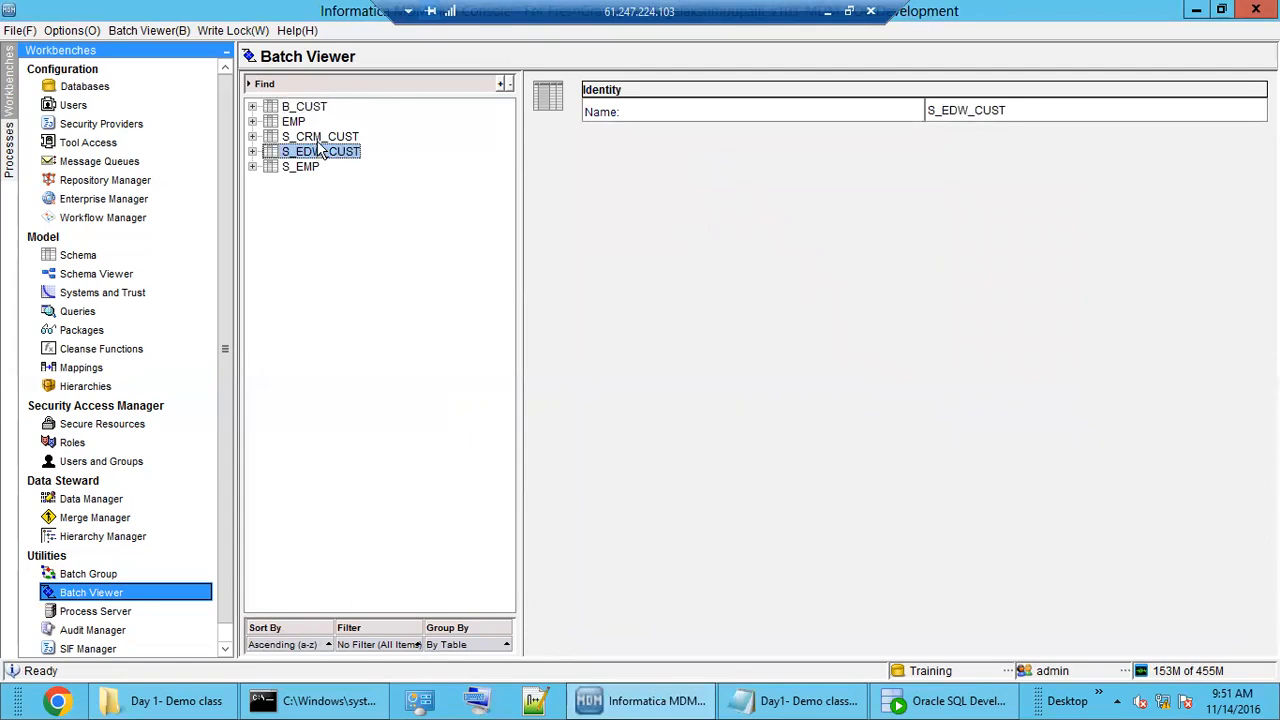
{"action": "left_click", "coordinate": [319, 140]}
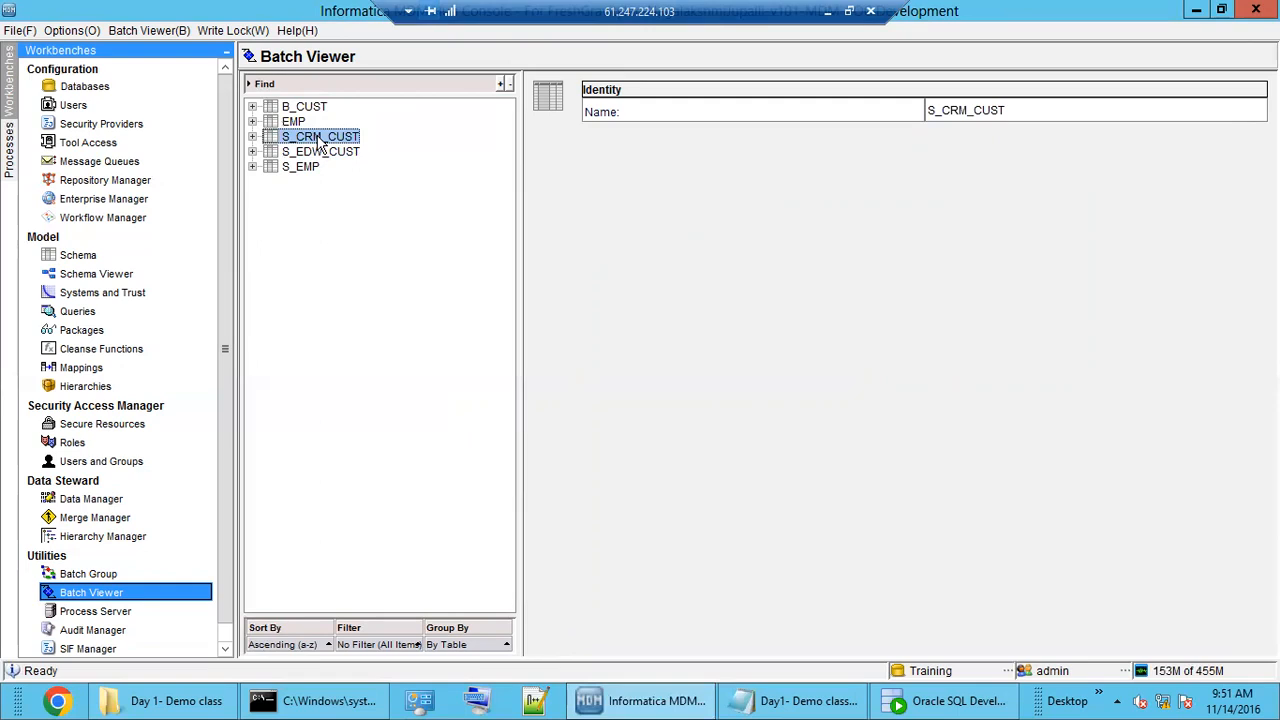
{"action": "double_click", "coordinate": [320, 141]}
{"action": "double_click", "coordinate": [328, 167]}
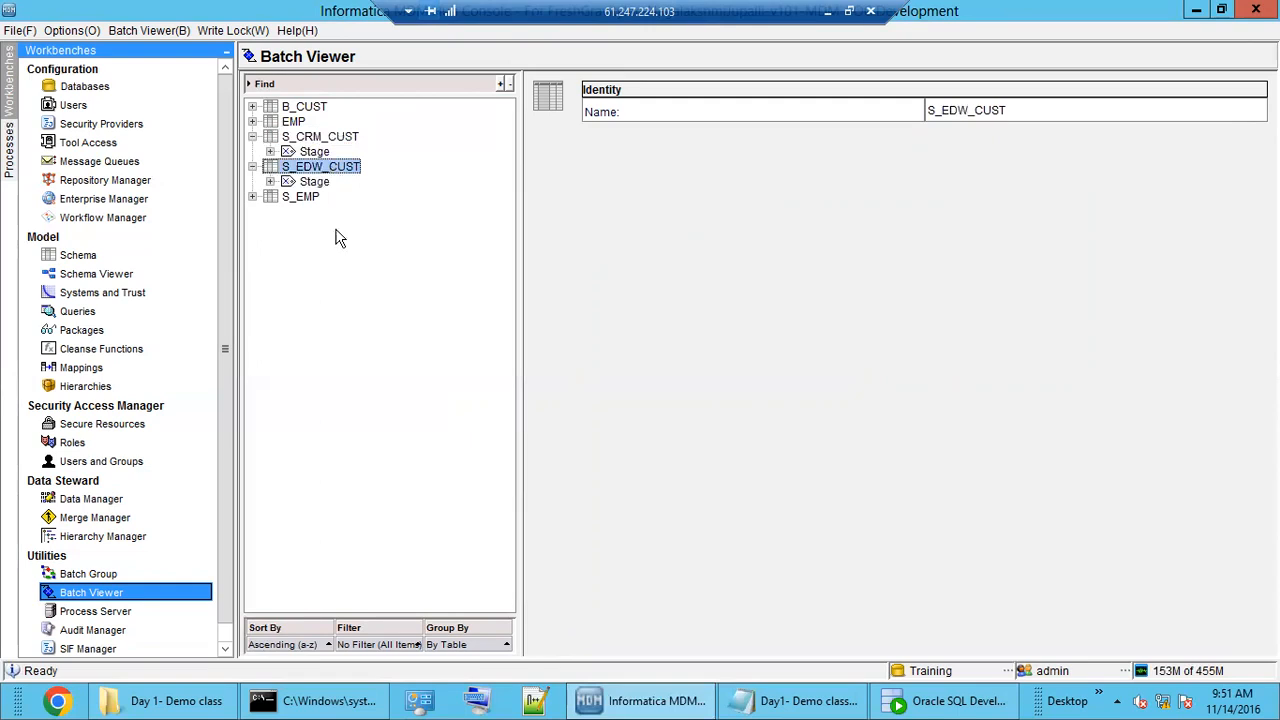
{"action": "left_click", "coordinate": [318, 139]}
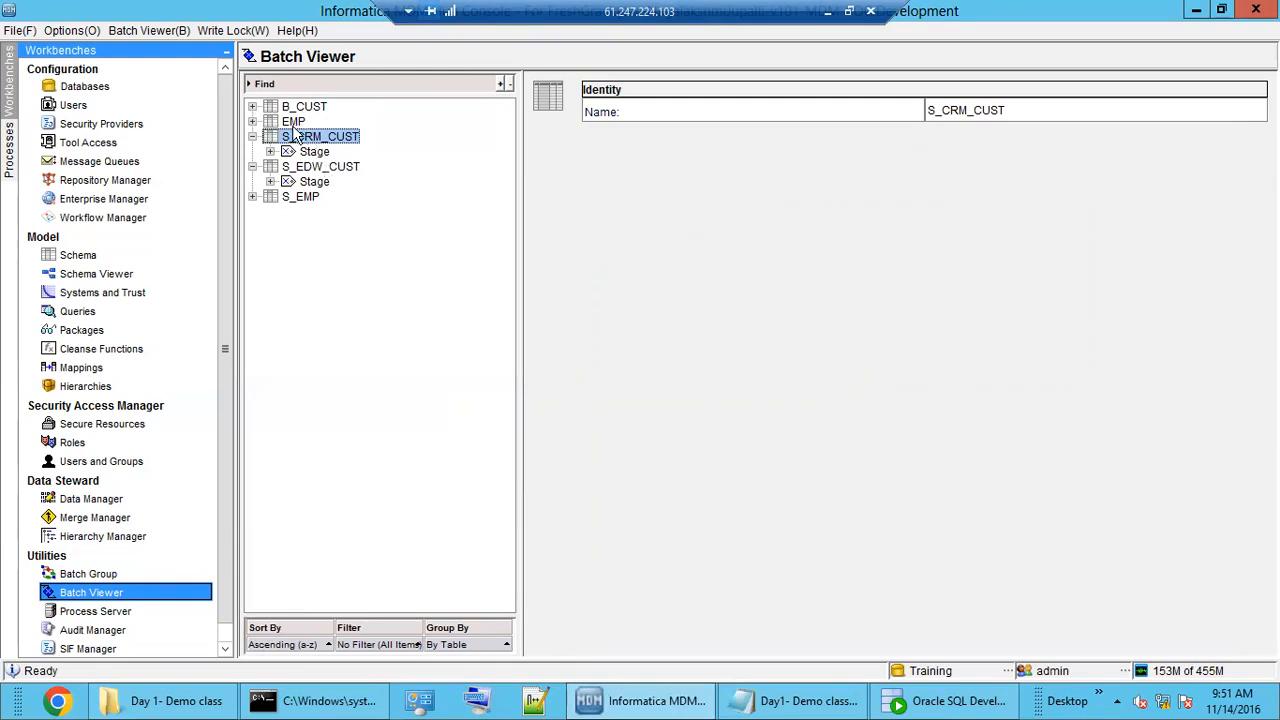
{"action": "left_click", "coordinate": [312, 170]}
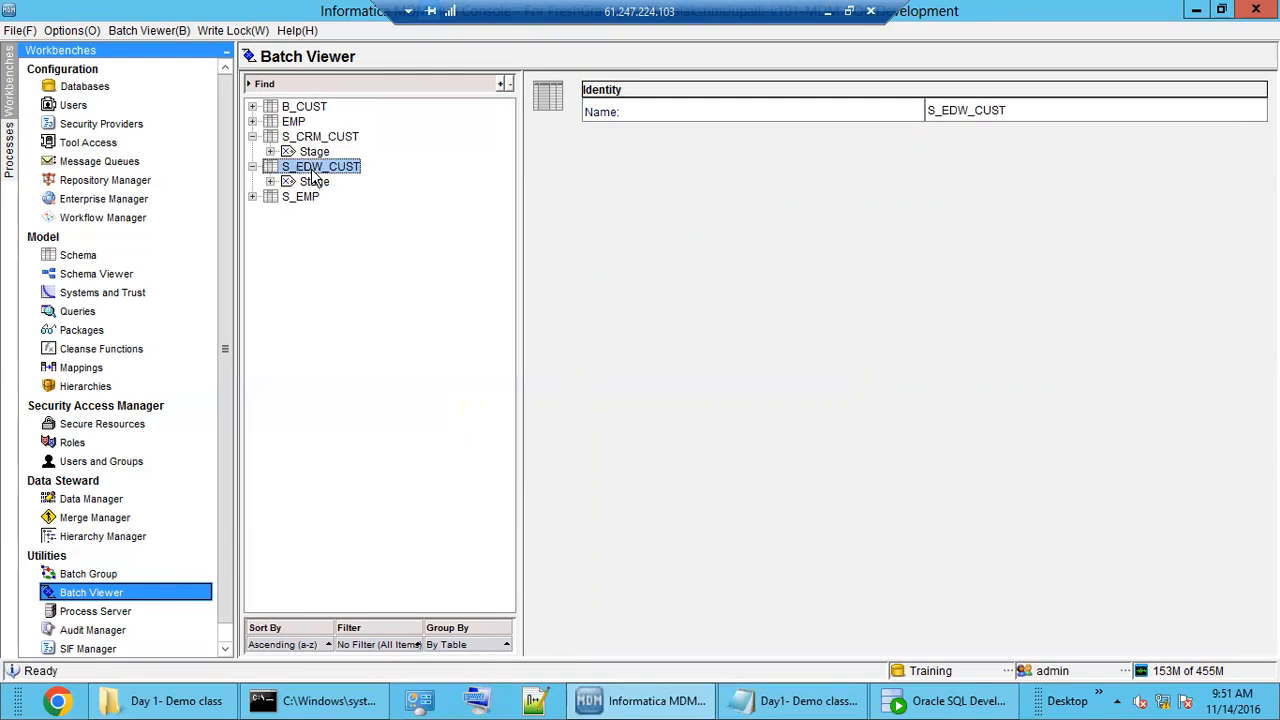
Step: Execute the M_CRM_CUST batch under the Stage process of S_CRM_CUST
{"action": "left_click", "coordinate": [313, 140]}
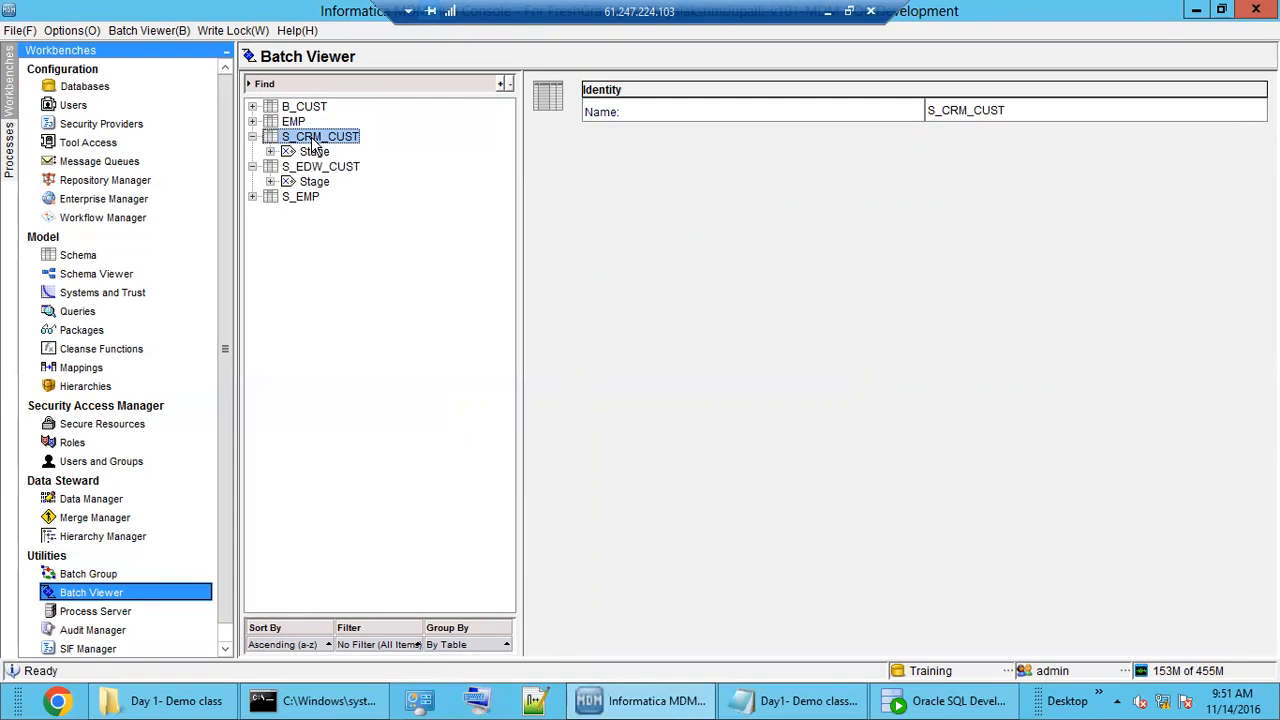
{"action": "double_click", "coordinate": [314, 151]}
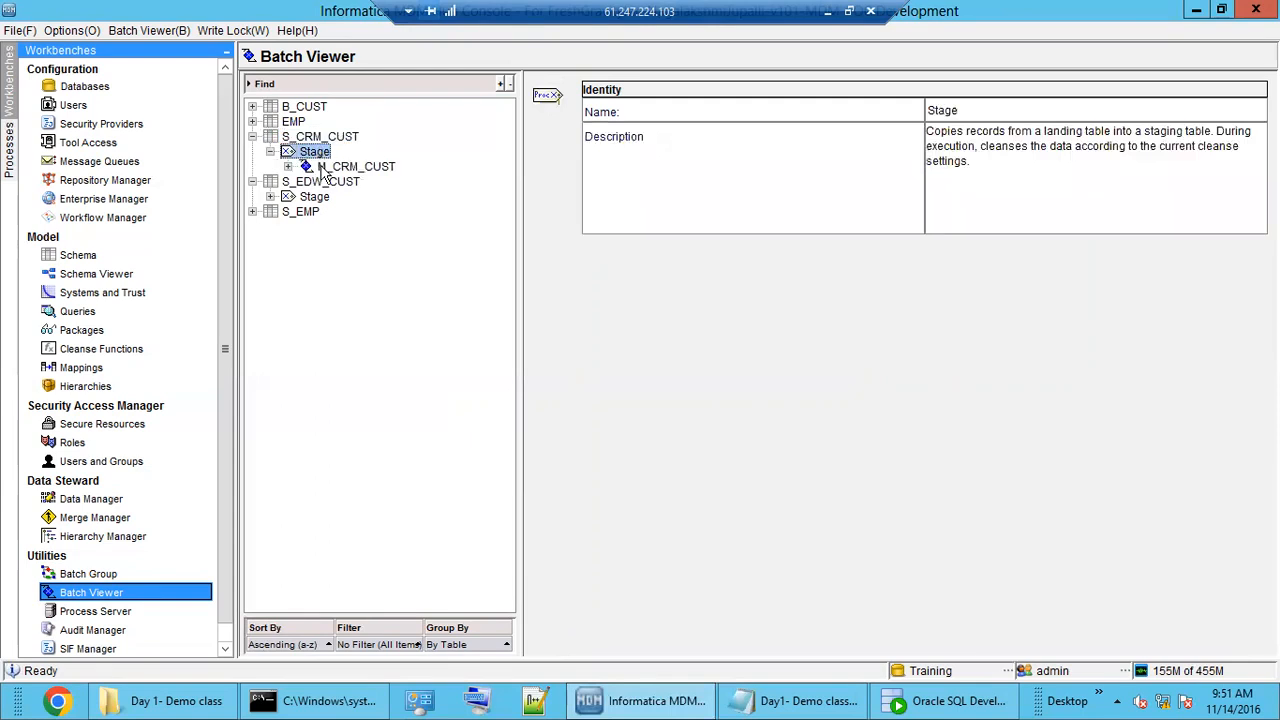
{"action": "left_click", "coordinate": [346, 168]}
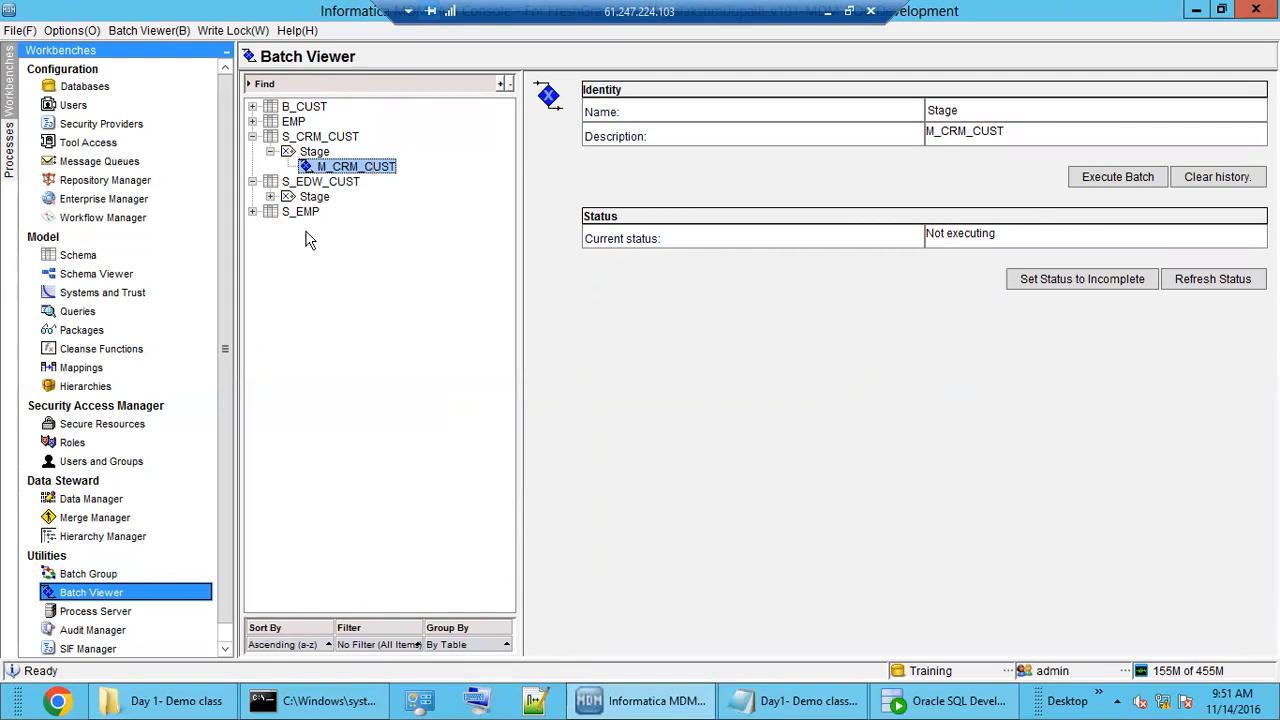
{"action": "left_click", "coordinate": [1117, 180]}
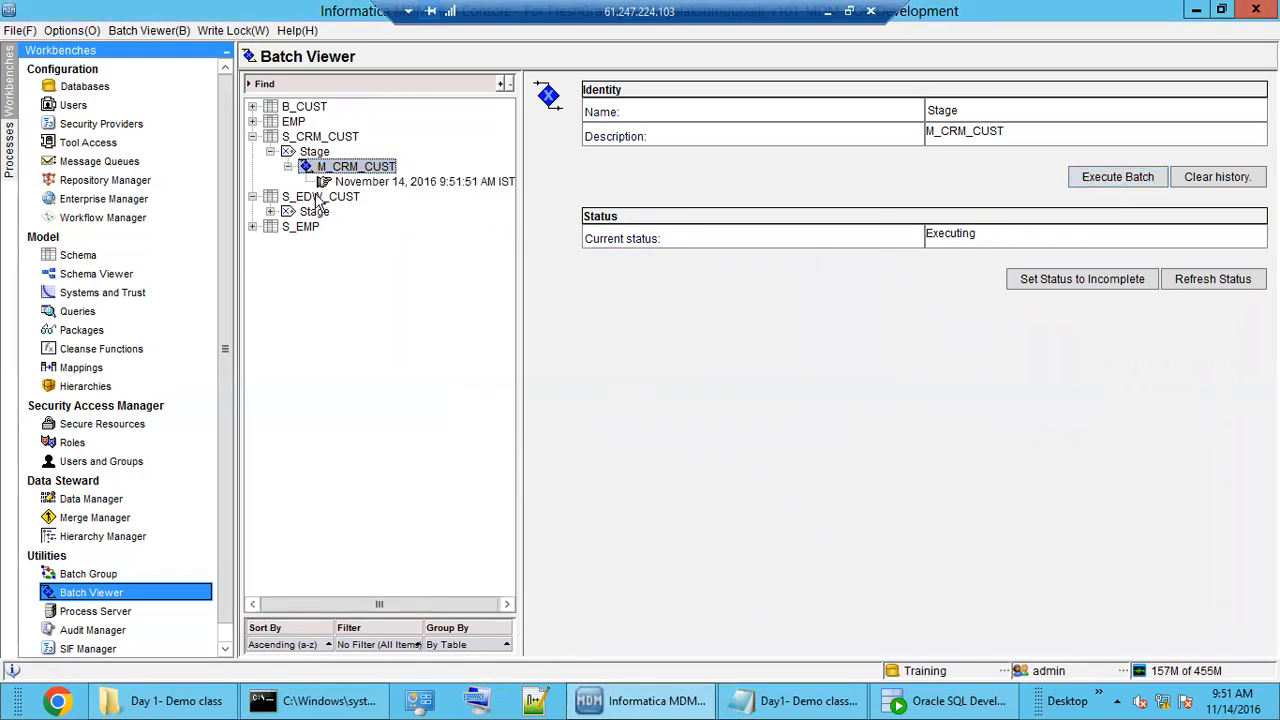
Step: Refresh the M_CRM_CUST batch status and examine the job run's total, inserted and rejected record metrics
{"action": "left_click", "coordinate": [392, 184]}
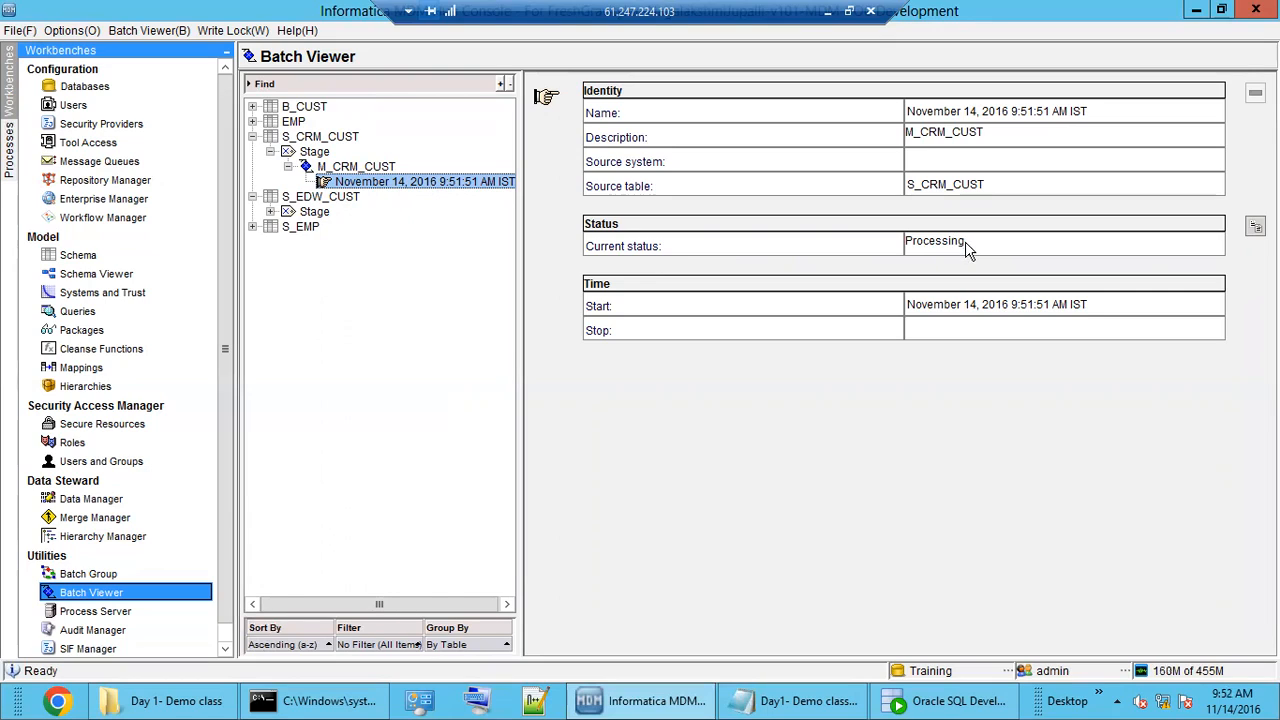
{"action": "left_click", "coordinate": [366, 168]}
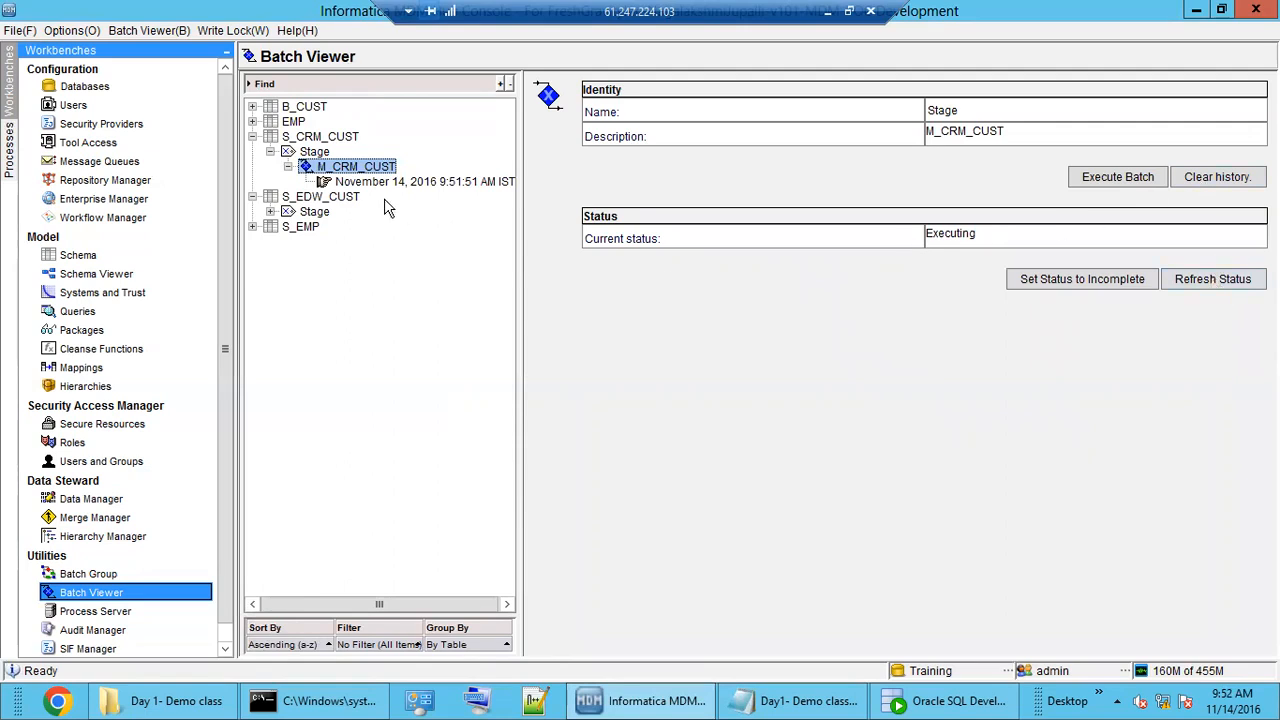
{"action": "left_click", "coordinate": [1214, 281]}
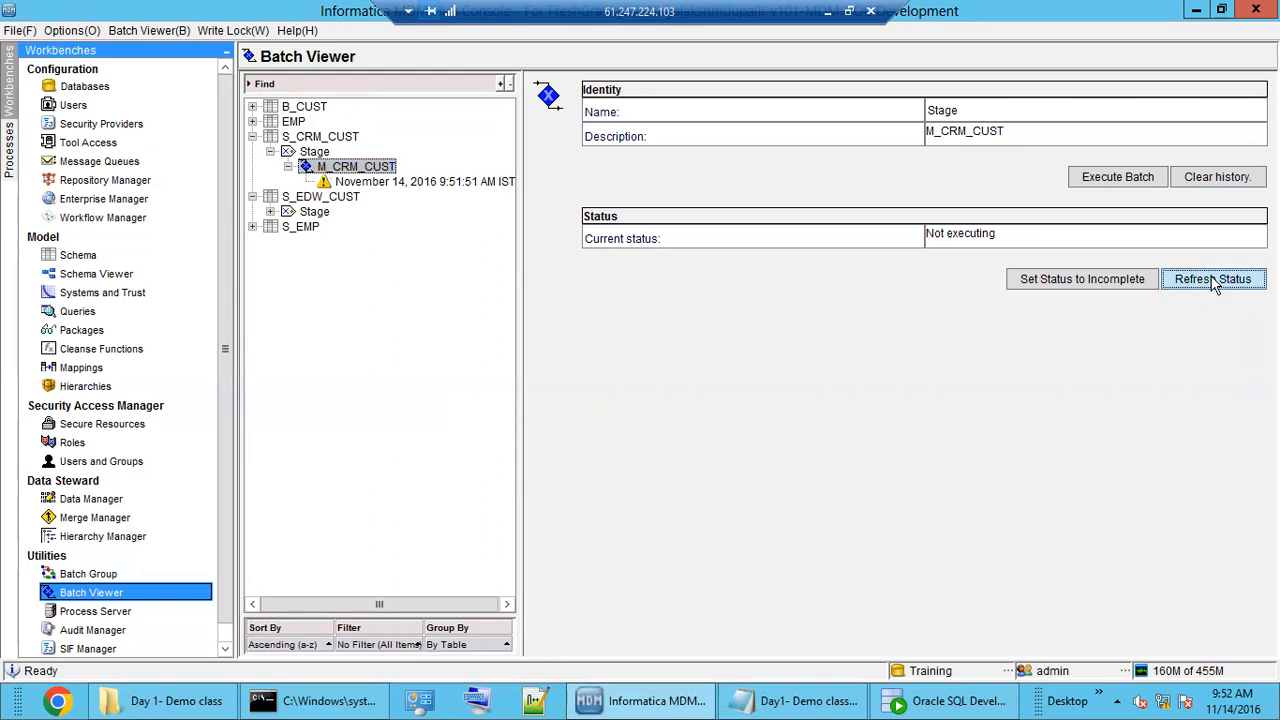
{"action": "left_click", "coordinate": [390, 185]}
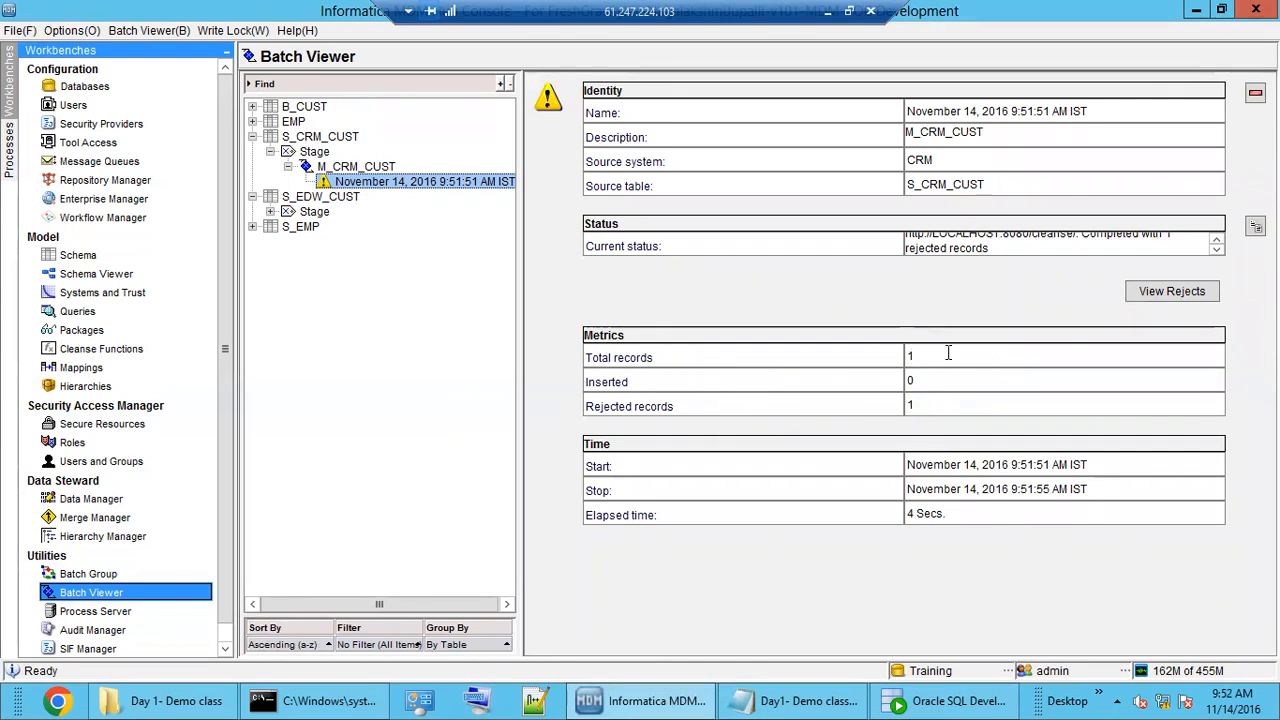
{"action": "left_click_drag", "start_coordinate": [942, 353], "coordinate": [893, 358]}
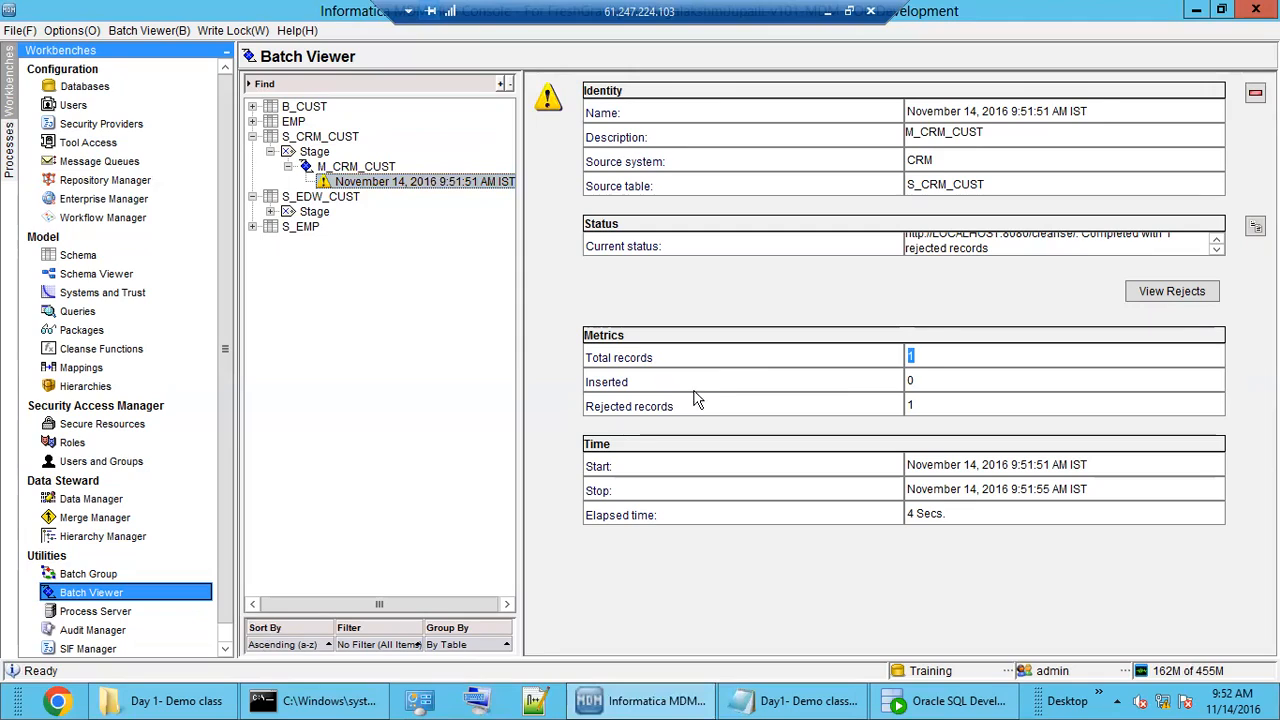
{"action": "left_click", "coordinate": [956, 406]}
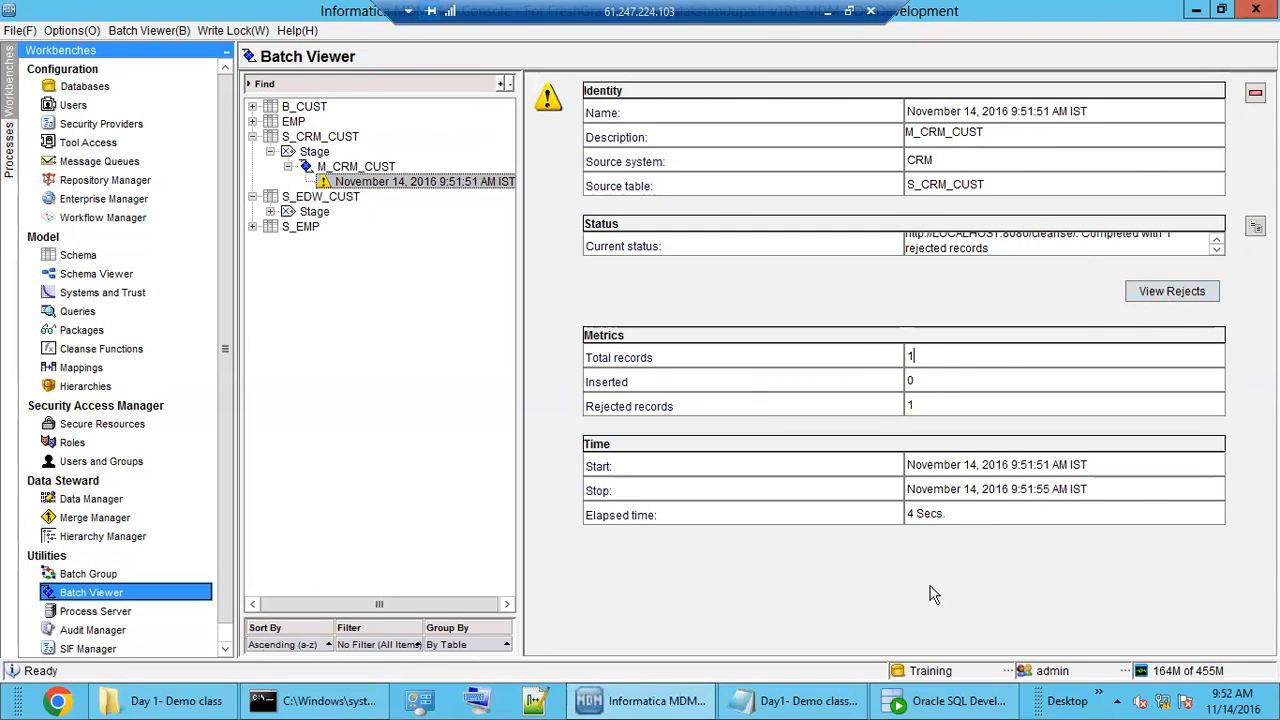
Step: Switch to Oracle SQL Developer and check the CRM row's customer values in the C_L_CUST data
{"action": "left_click", "coordinate": [915, 700]}
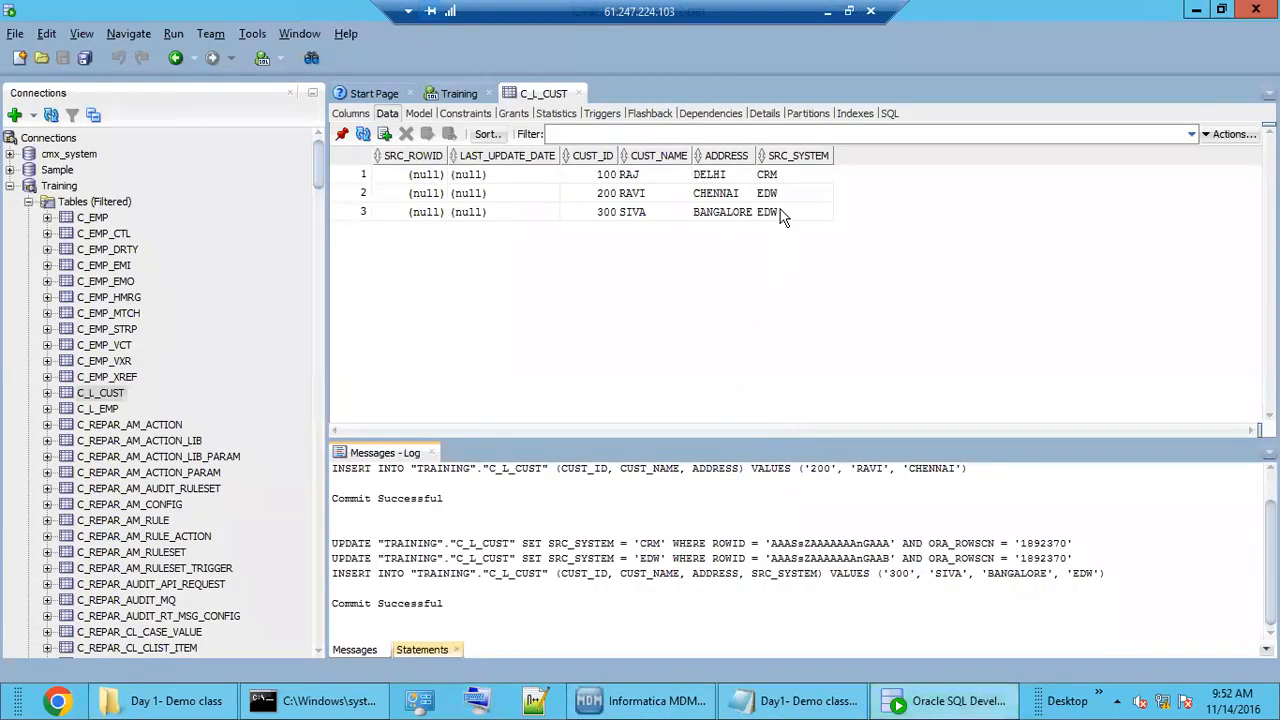
{"action": "left_click", "coordinate": [784, 177]}
{"action": "left_click_drag", "start_coordinate": [607, 177], "coordinate": [706, 180]}
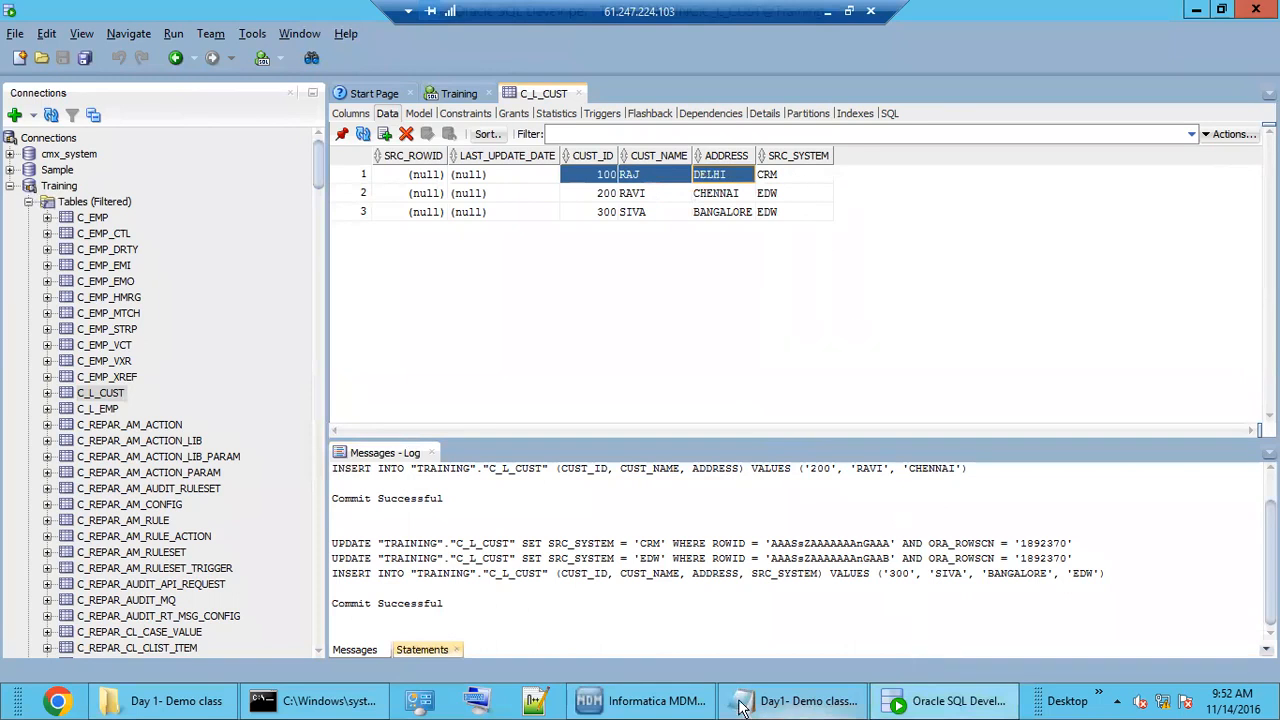
Step: Switch back to the MDM Hub Console, view the M_CRM_CUST job's rejects and widen the Error Description column to read it fully
{"action": "left_click", "coordinate": [682, 704]}
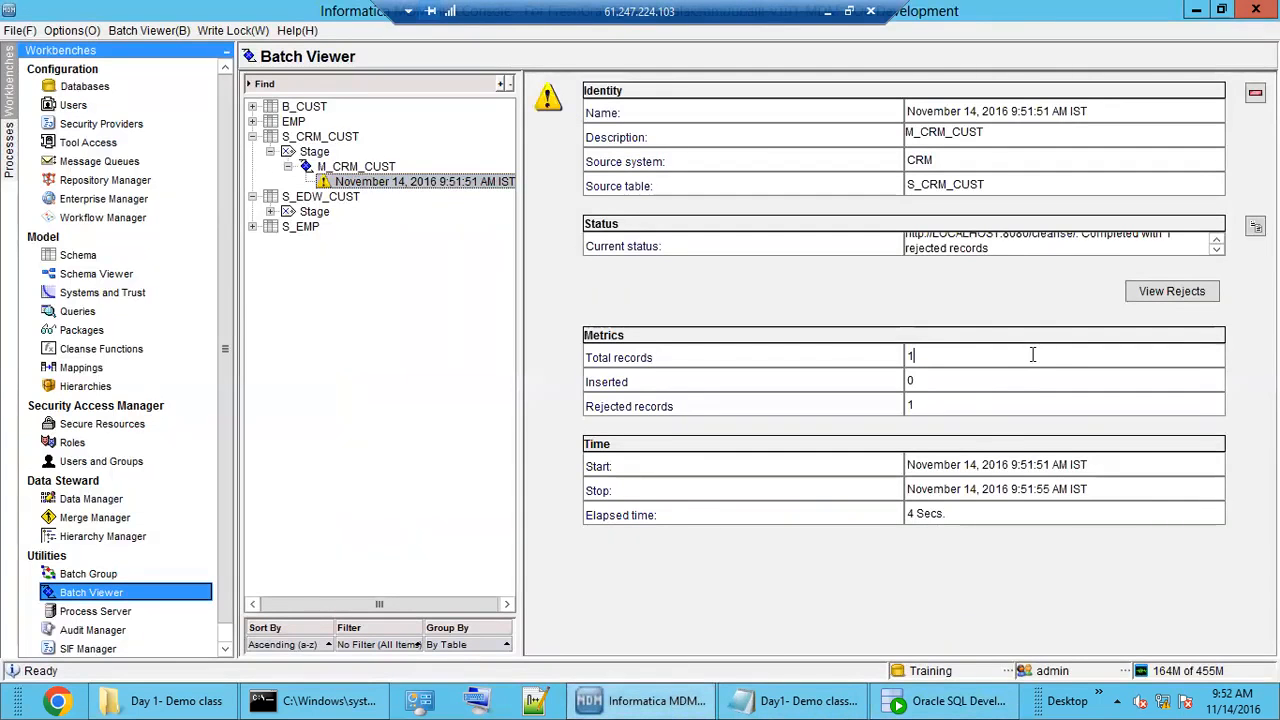
{"action": "left_click", "coordinate": [948, 381]}
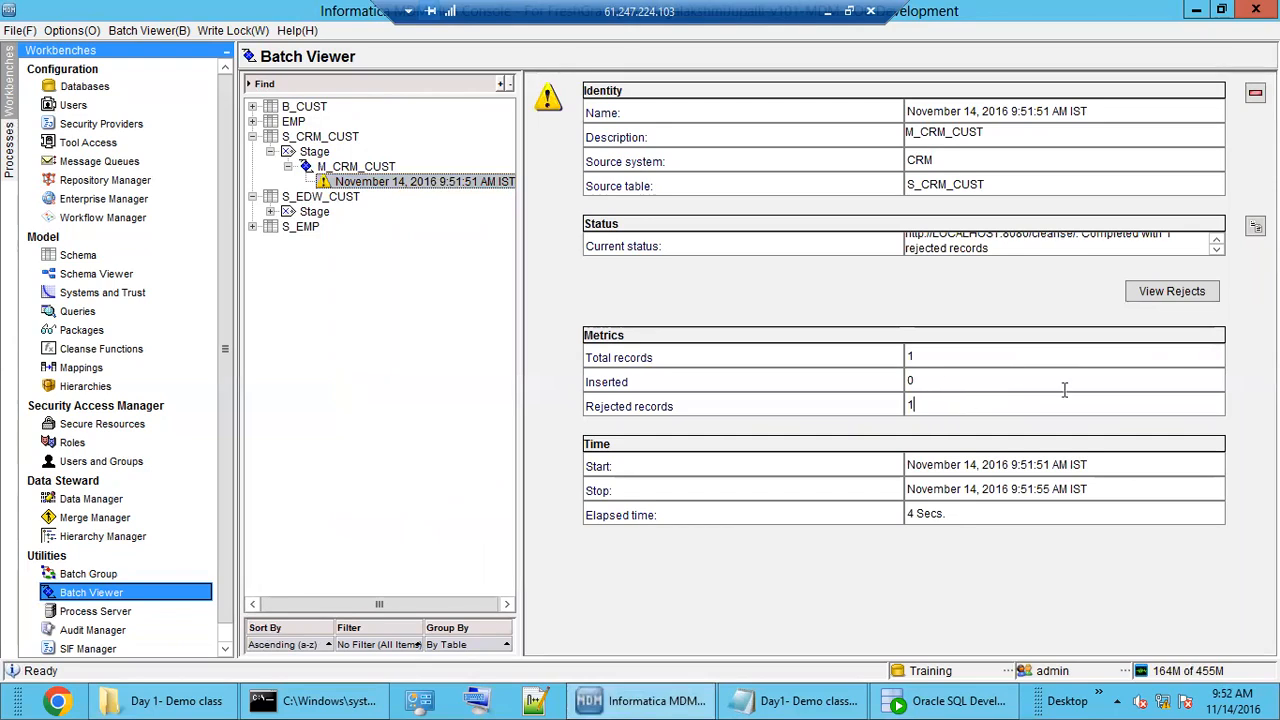
{"action": "left_click", "coordinate": [1188, 292]}
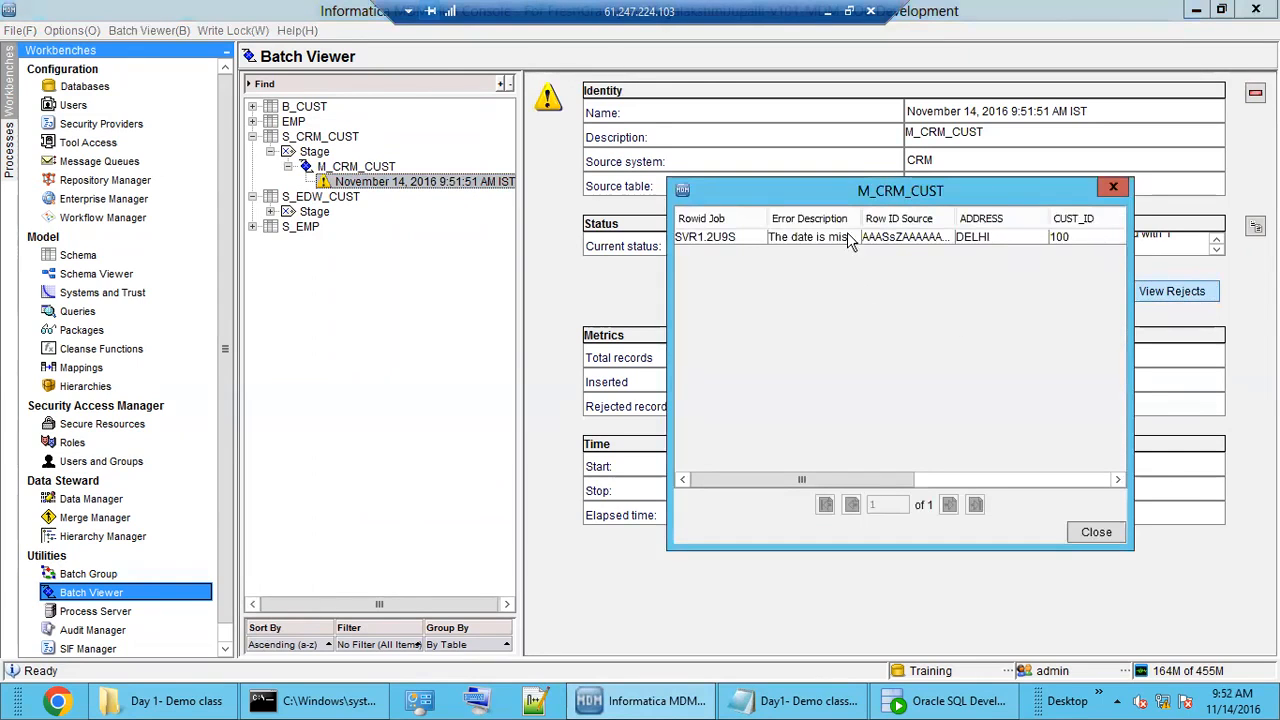
{"action": "left_click_drag", "start_coordinate": [864, 217], "coordinate": [1063, 222]}
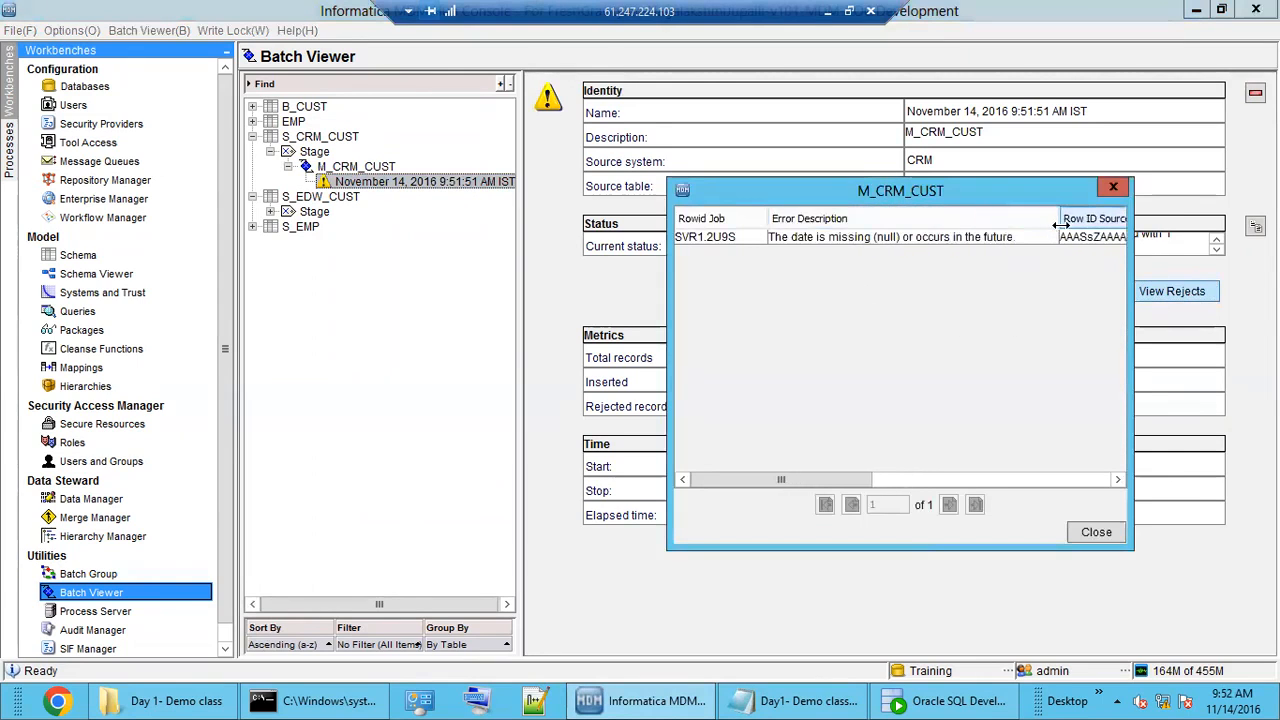
{"action": "left_click_drag", "start_coordinate": [961, 195], "coordinate": [710, 229]}
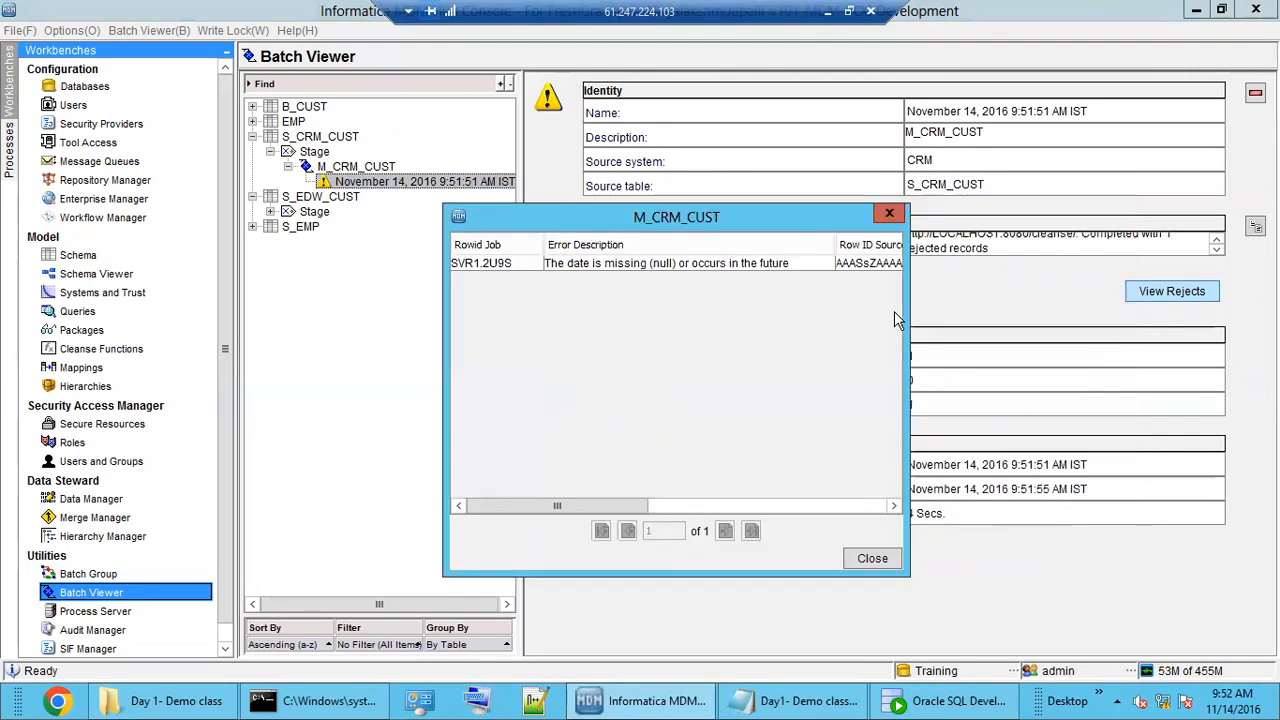
Step: Enlarge the M_CRM_CUST rejects window, widen the Error Description column and examine the rejected record's error and Last Update Date
{"action": "left_click_drag", "start_coordinate": [905, 311], "coordinate": [1104, 314]}
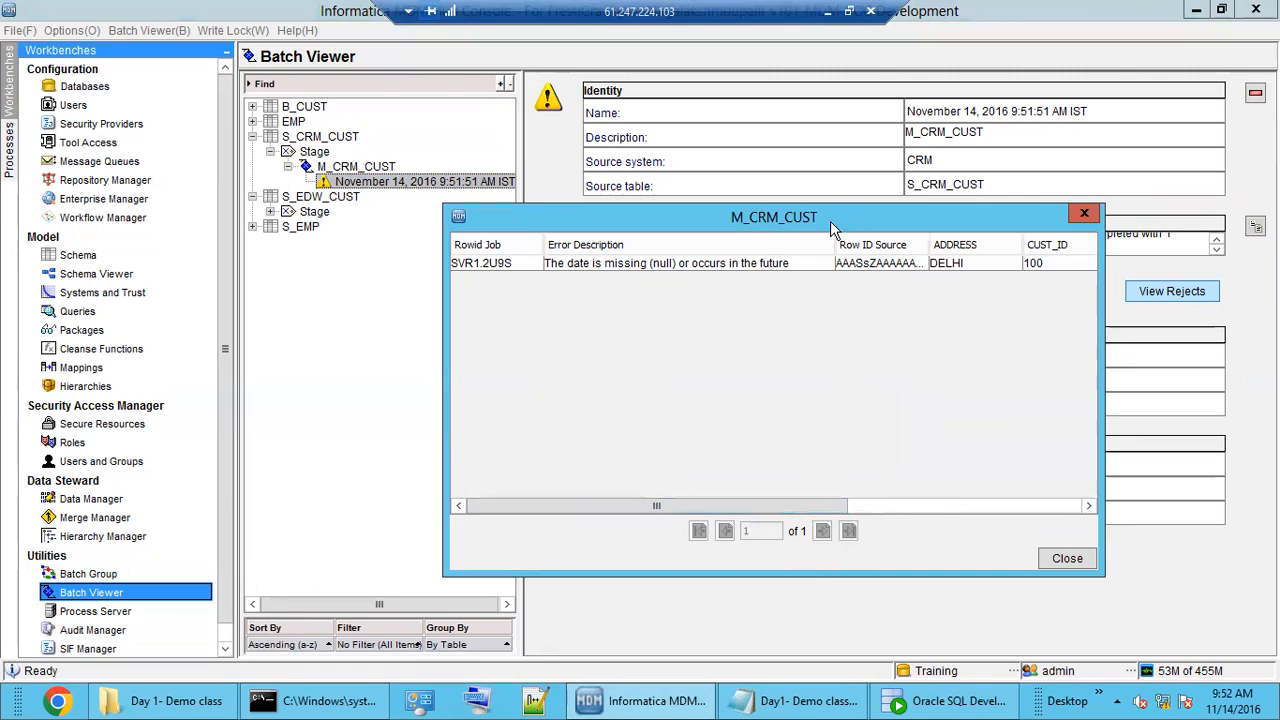
{"action": "left_click_drag", "start_coordinate": [836, 244], "coordinate": [918, 240]}
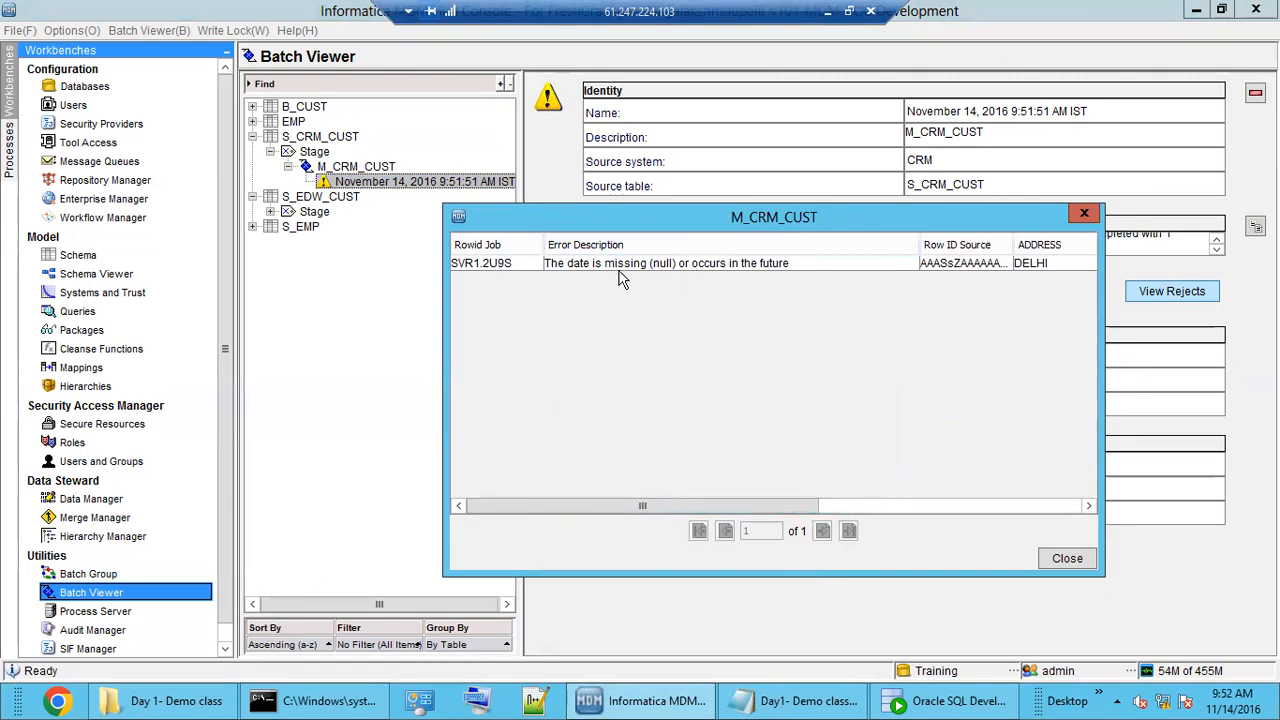
{"action": "left_click", "coordinate": [620, 265]}
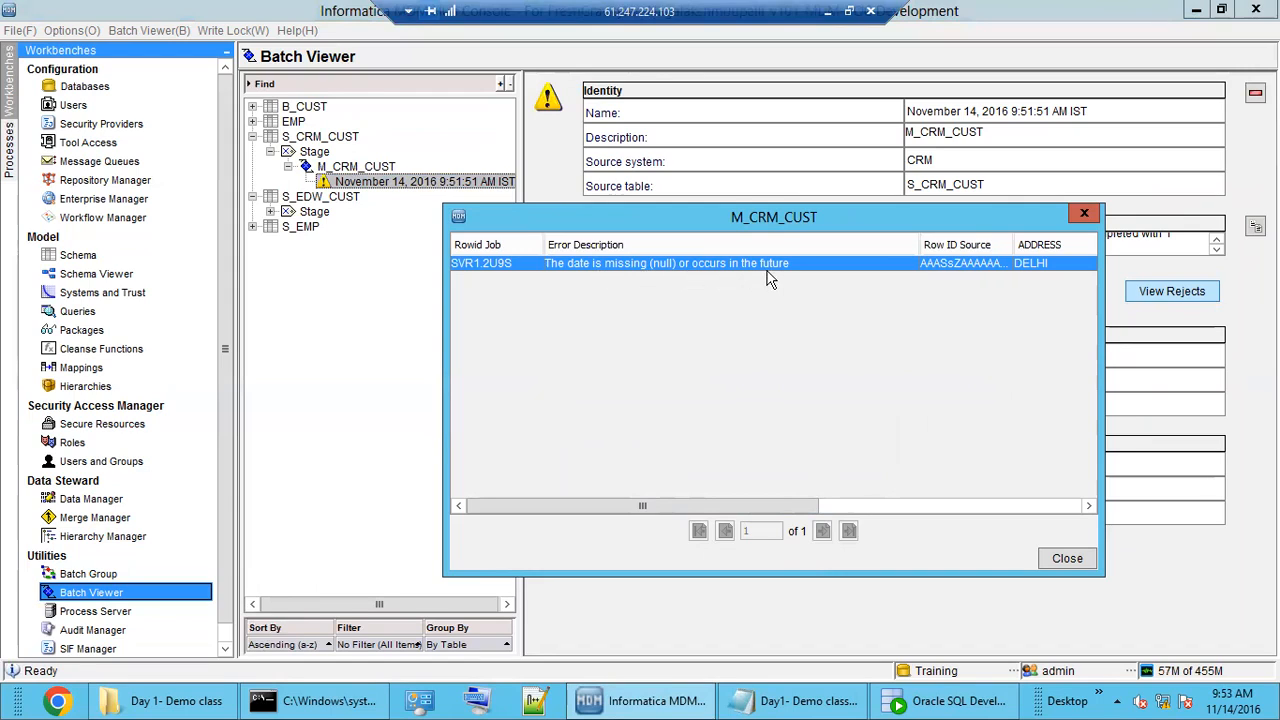
{"action": "left_click_drag", "start_coordinate": [744, 505], "coordinate": [1025, 483]}
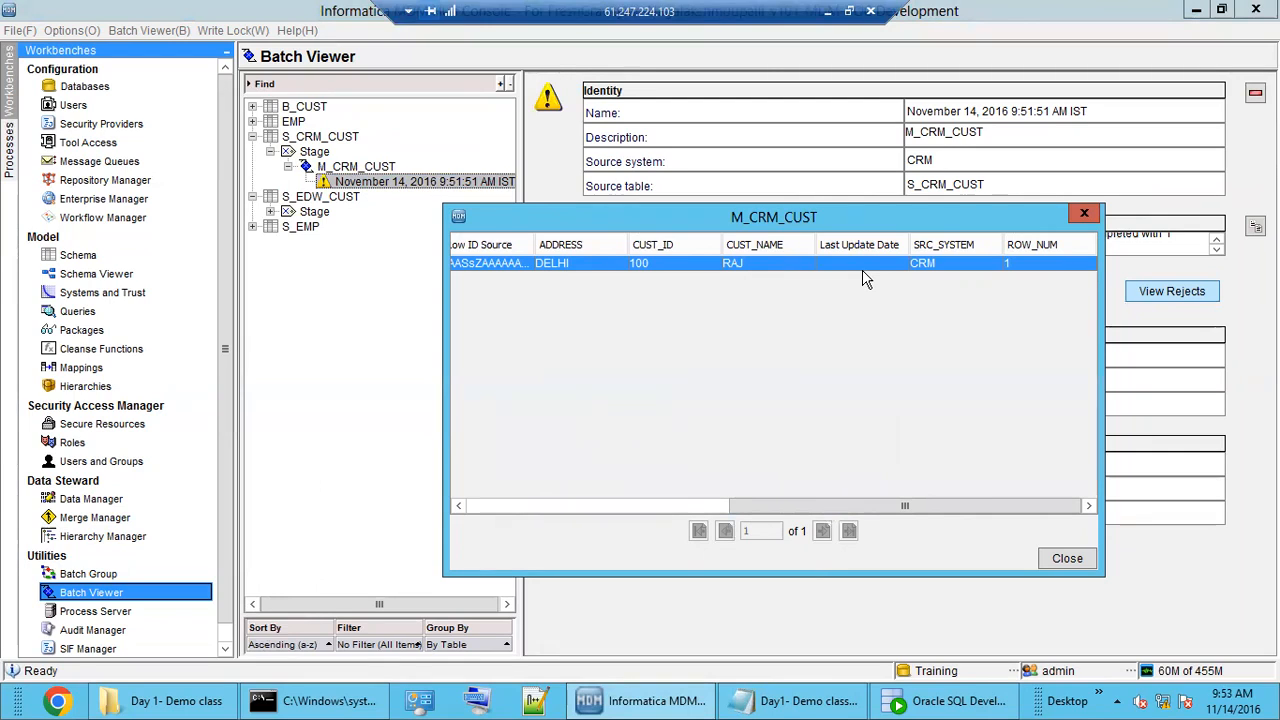
{"action": "left_click", "coordinate": [686, 700]}
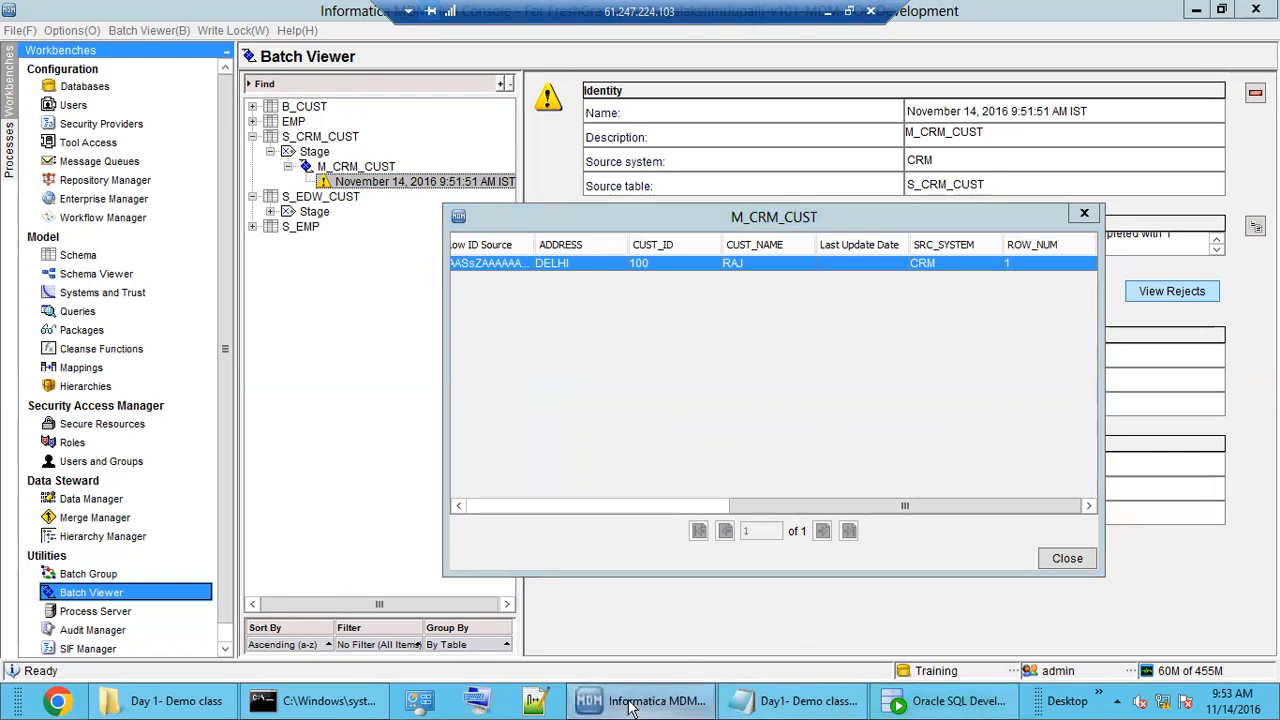
Step: Switch to Oracle SQL Developer and check the LAST_UPDATE_DATE values of all three C_L_CUST rows
{"action": "left_click", "coordinate": [950, 700]}
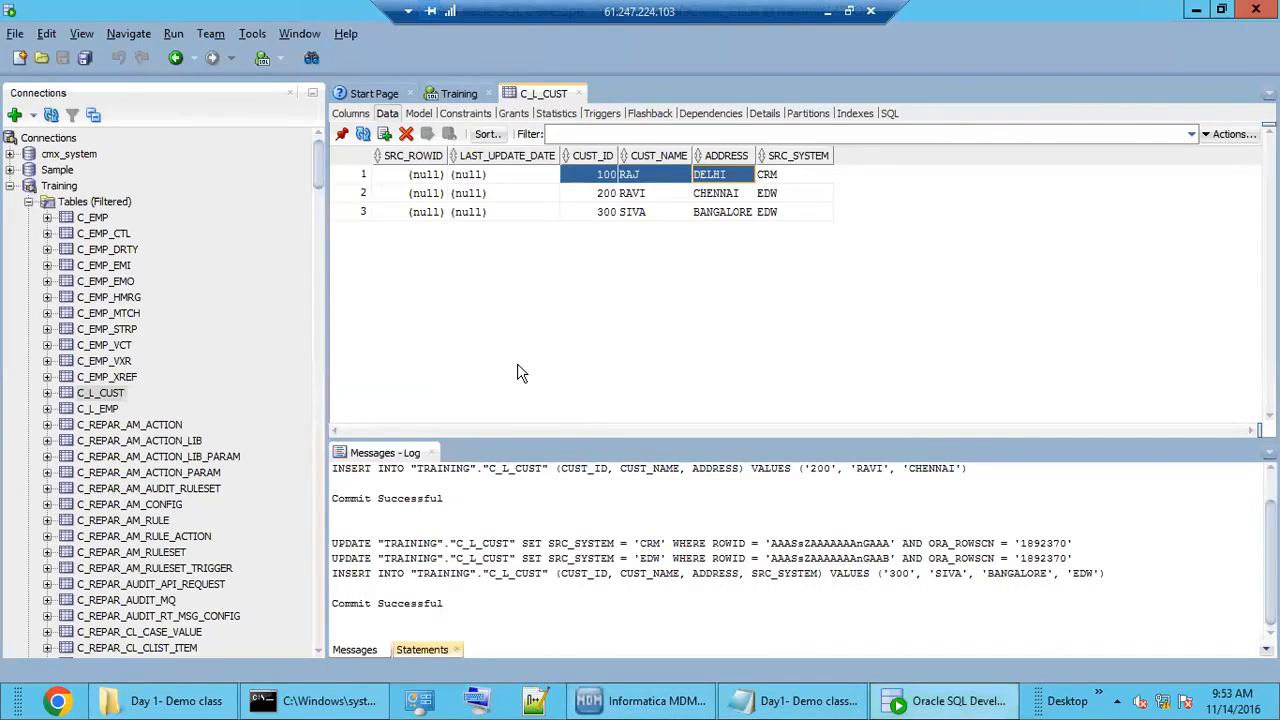
{"action": "left_click", "coordinate": [495, 193]}
{"action": "left_click_drag", "start_coordinate": [504, 174], "coordinate": [506, 204]}
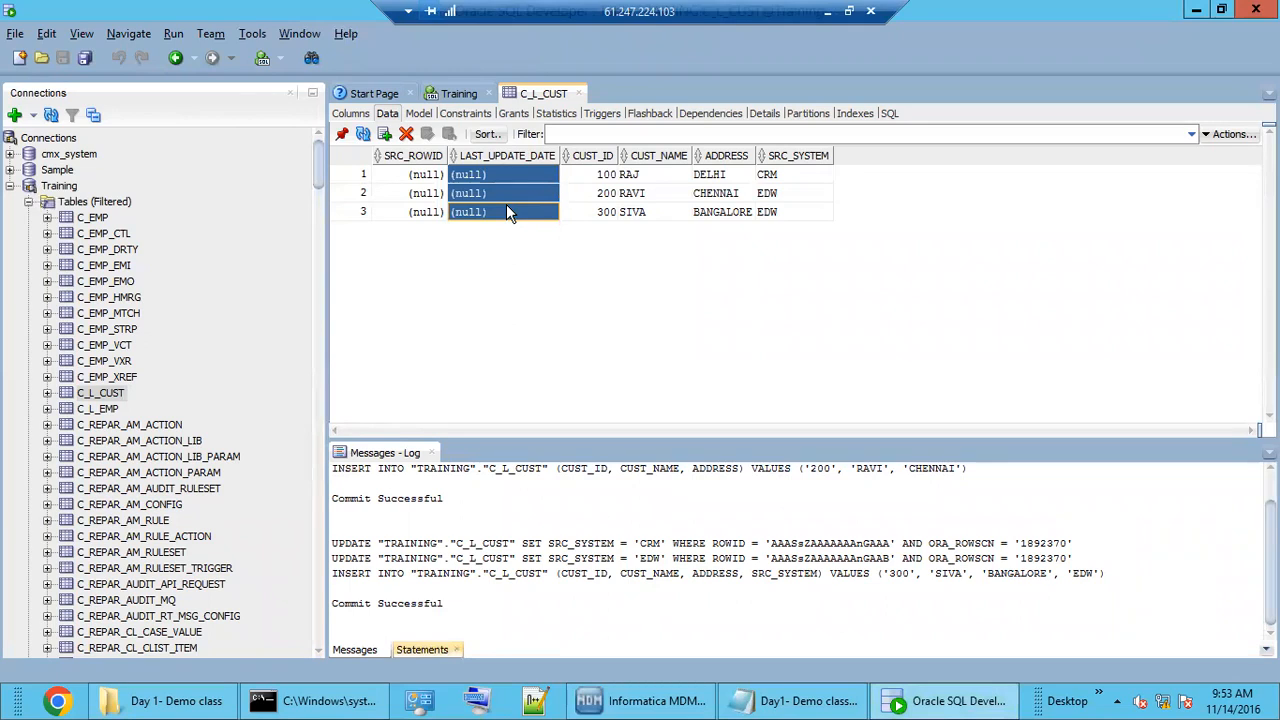
{"action": "left_click", "coordinate": [512, 180]}
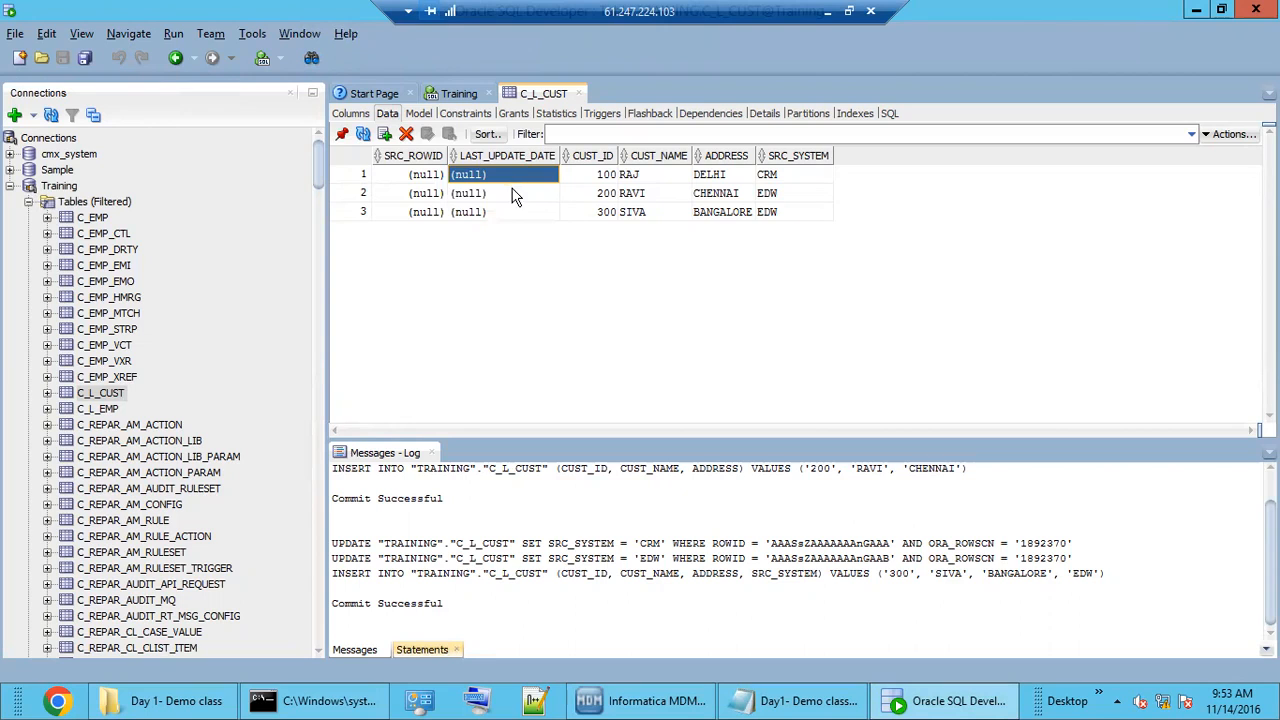
{"action": "left_click", "coordinate": [514, 212]}
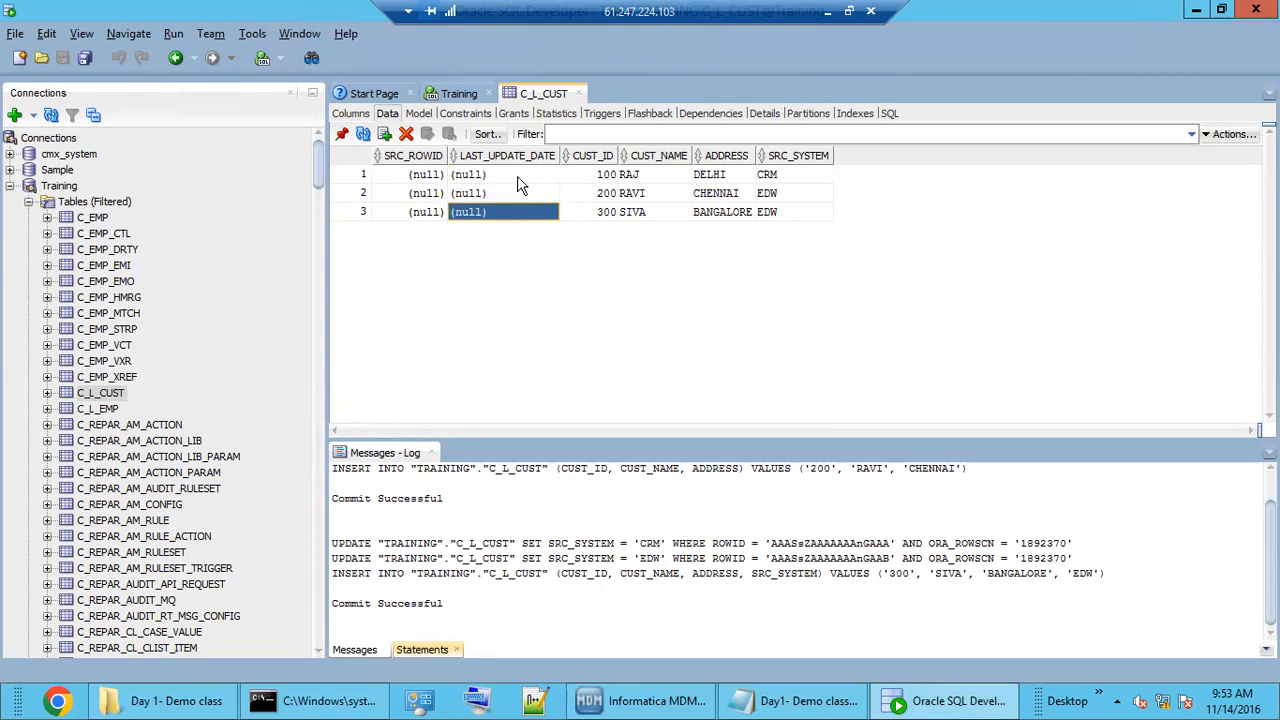
{"action": "left_click", "coordinate": [518, 176]}
{"action": "left_click", "coordinate": [517, 194]}
{"action": "left_click", "coordinate": [517, 212]}
Step: Return to the MDM Hub Console, compare the reject's Error Description with its Last Update Date, and close the rejects window
{"action": "left_click", "coordinate": [660, 700]}
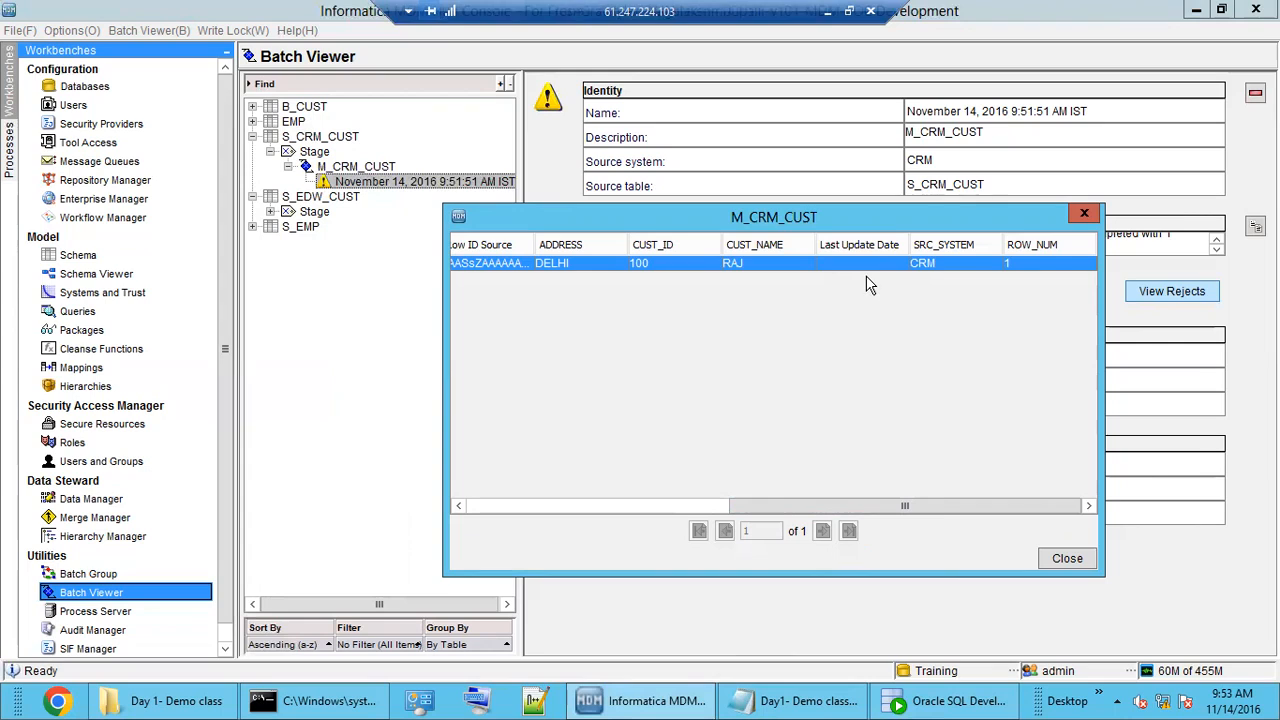
{"action": "left_click_drag", "start_coordinate": [906, 505], "coordinate": [640, 506]}
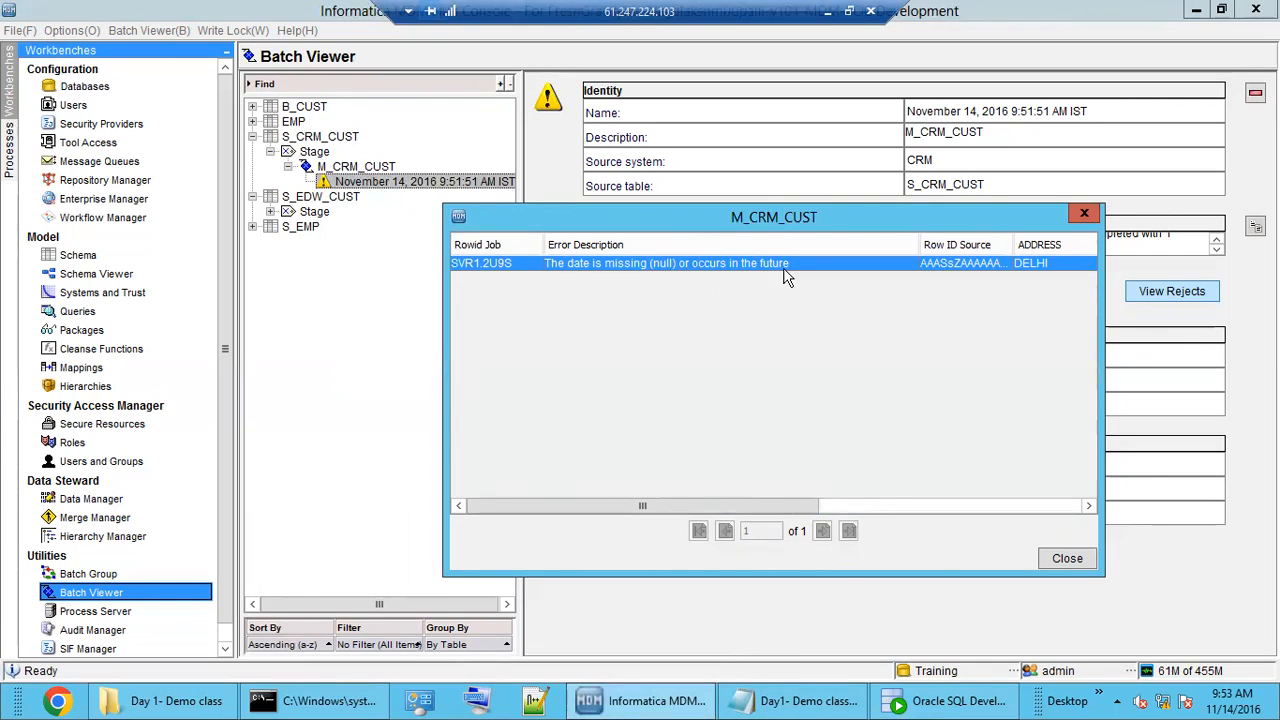
{"action": "left_click_drag", "start_coordinate": [783, 505], "coordinate": [1053, 470]}
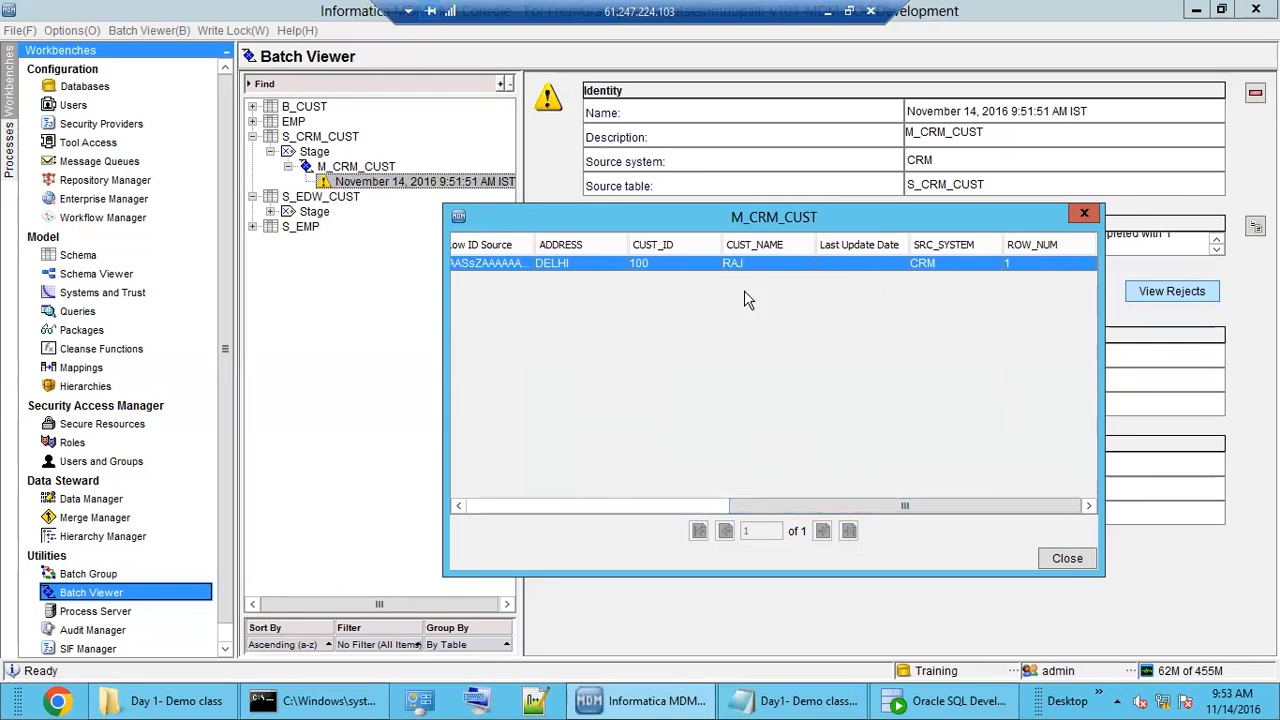
{"action": "left_click", "coordinate": [1067, 559]}
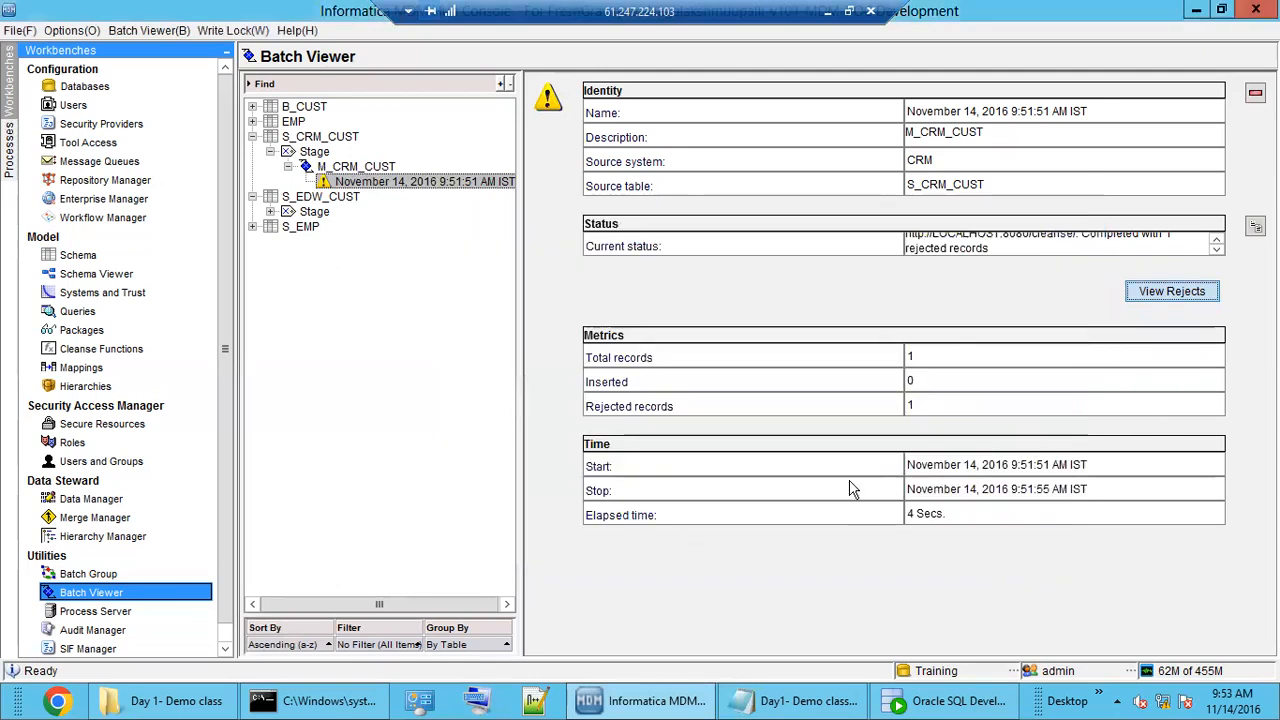
Step: Switch to Oracle SQL Developer and recheck the CRM row's LAST_UPDATE_DATE in C_L_CUST
{"action": "left_click", "coordinate": [930, 703]}
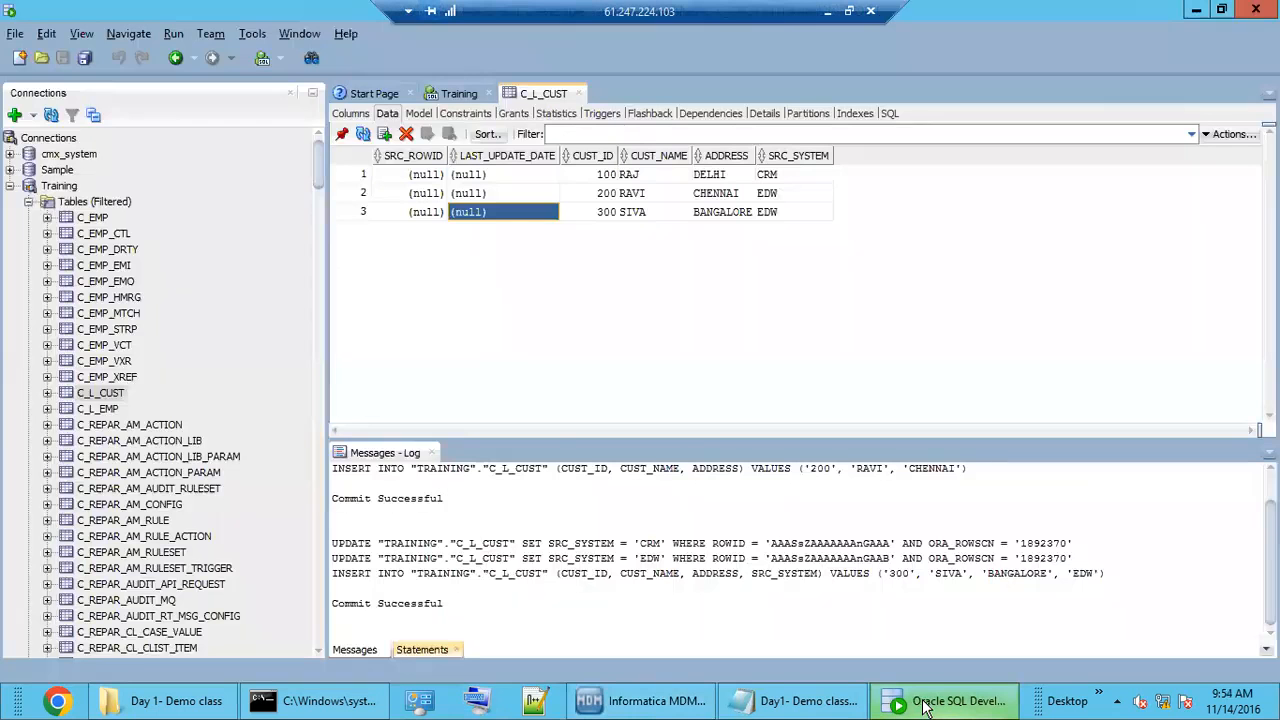
{"action": "left_click", "coordinate": [489, 195]}
{"action": "left_click", "coordinate": [500, 177]}
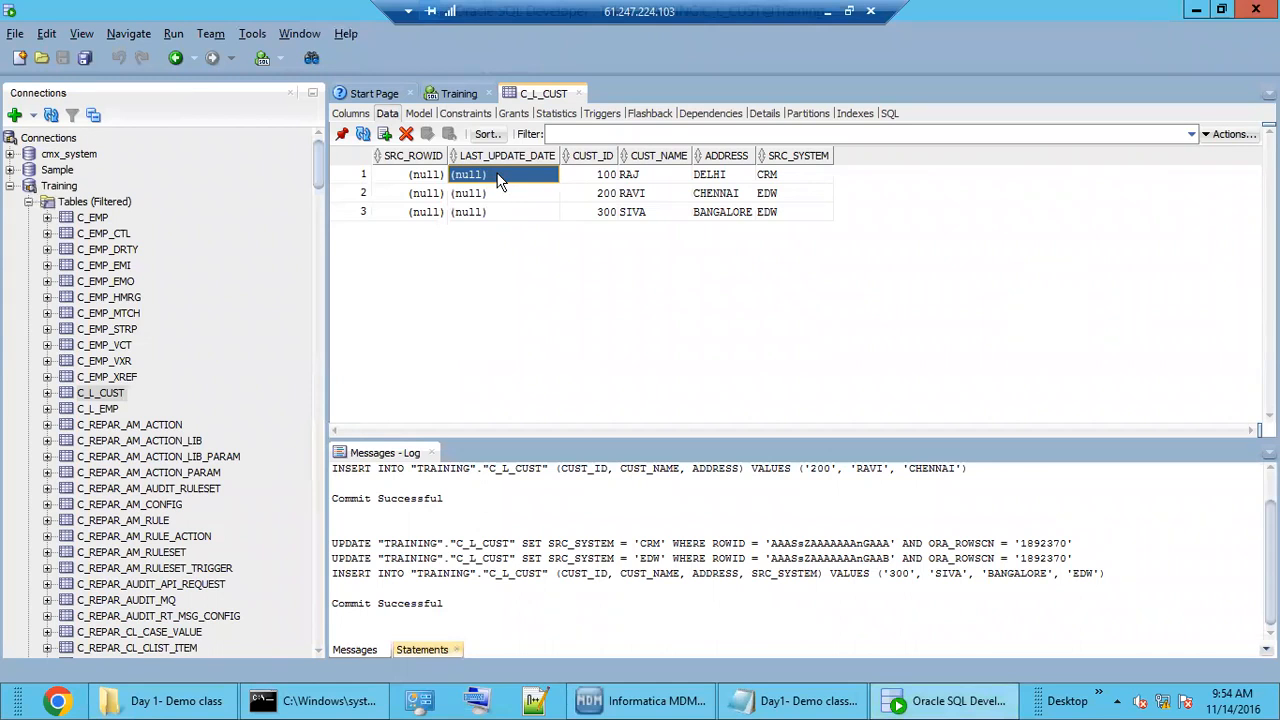
Step: Switch to the MDM Hub Console, open the M_CRM_CUST mapping diagram and examine the Last Update Date link from L_CUST to S_CRM_CUST
{"action": "left_click", "coordinate": [660, 701]}
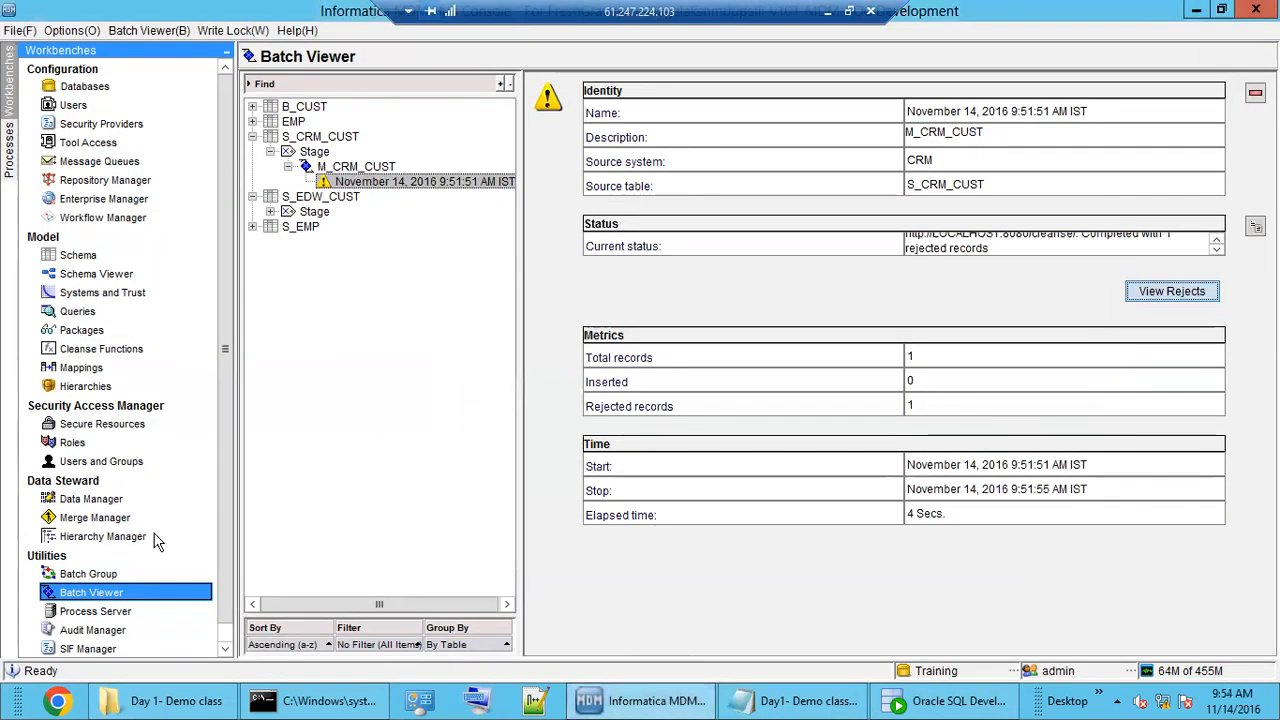
{"action": "left_click", "coordinate": [91, 280]}
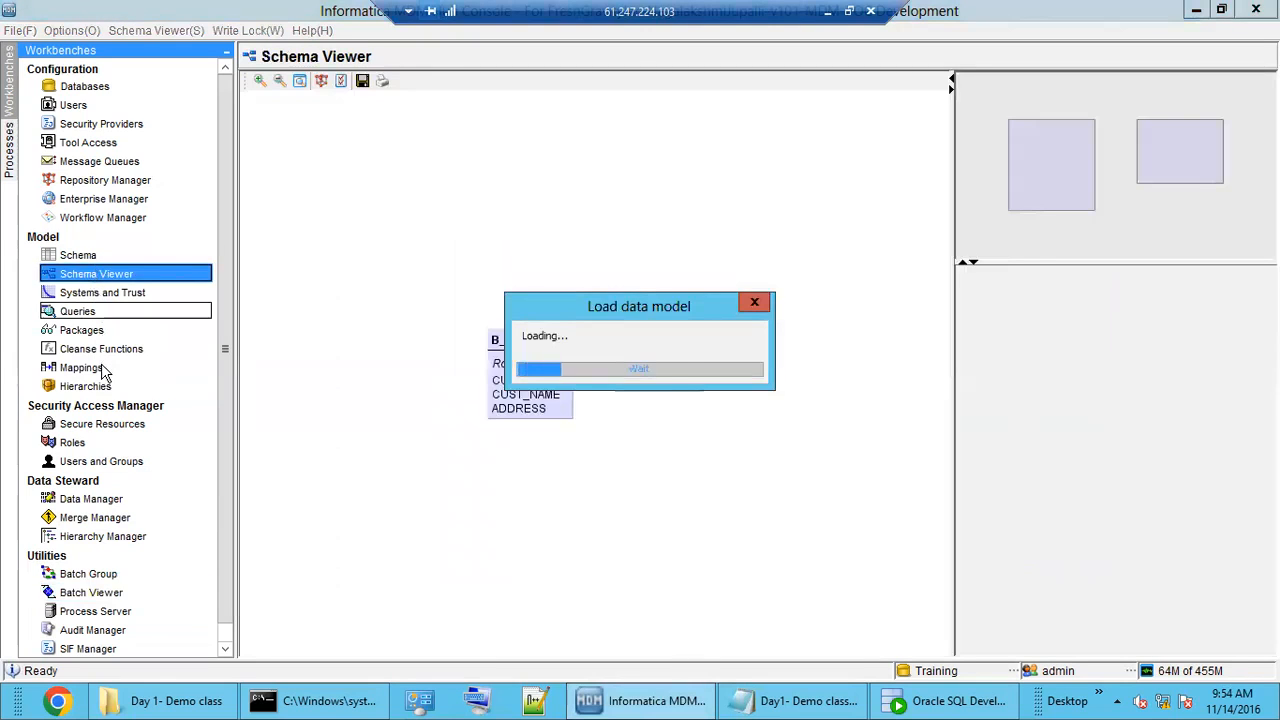
{"action": "left_click", "coordinate": [105, 372]}
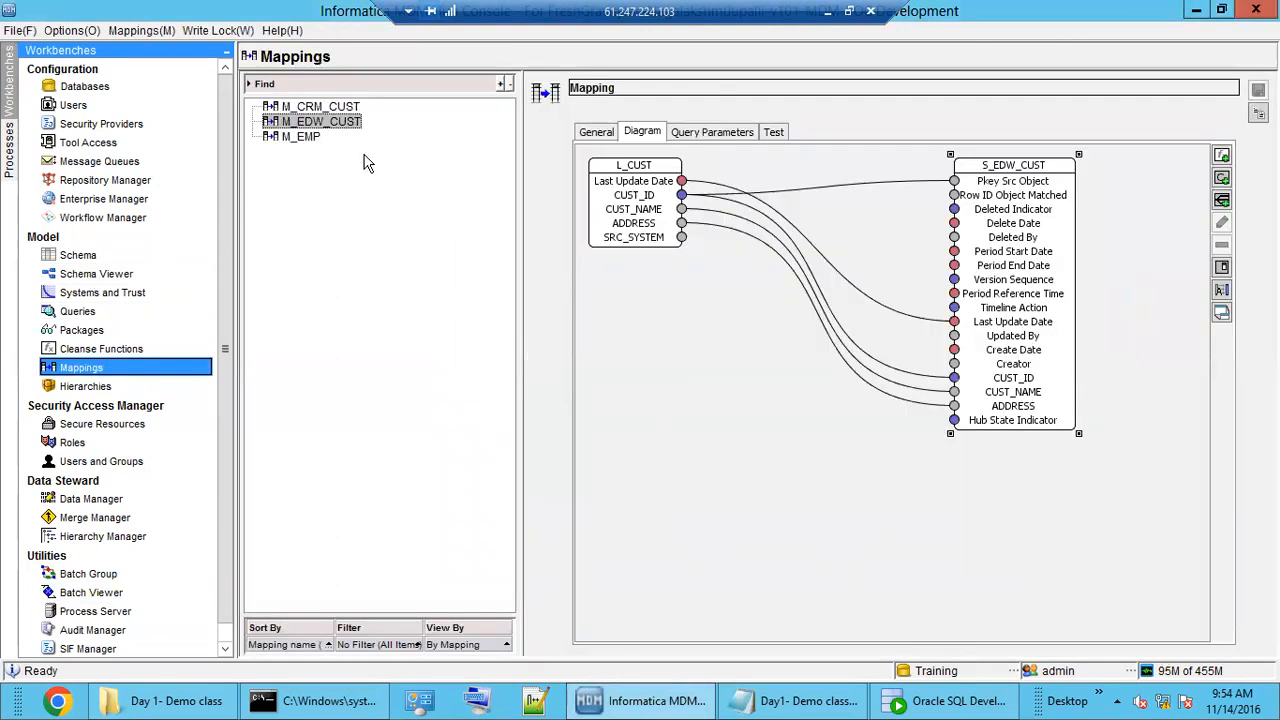
{"action": "left_click", "coordinate": [333, 107]}
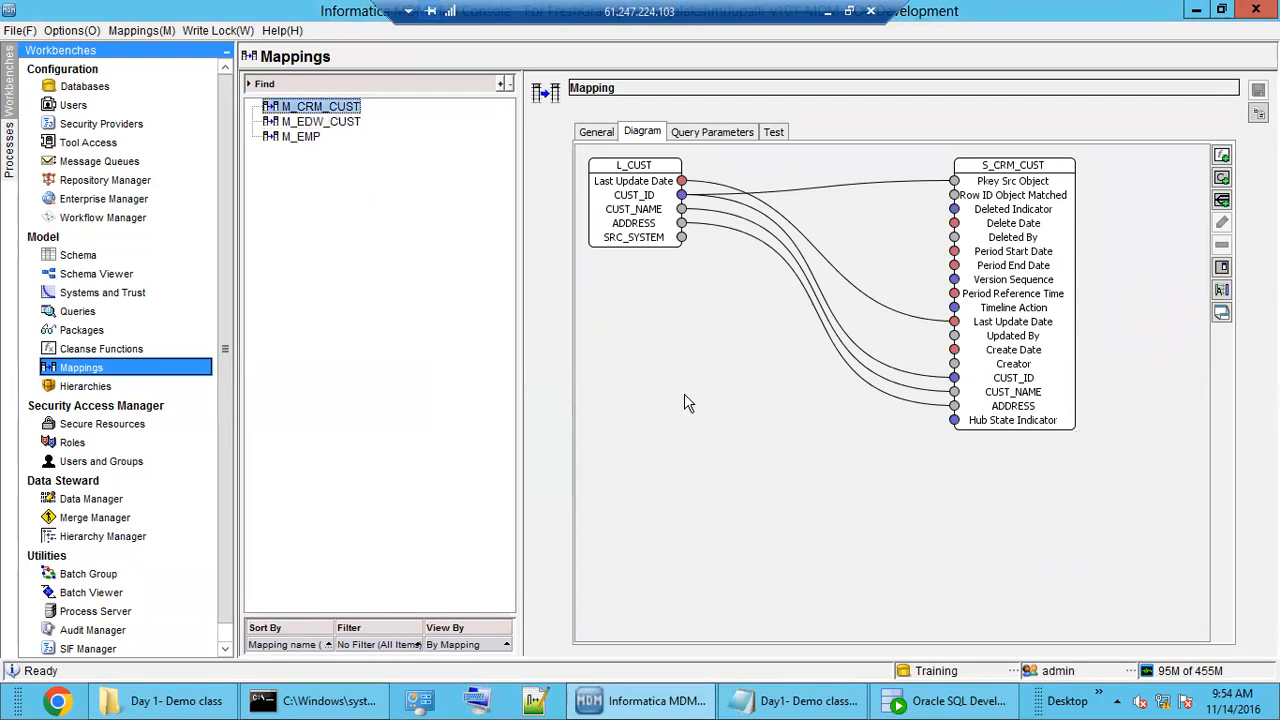
{"action": "left_click", "coordinate": [679, 177]}
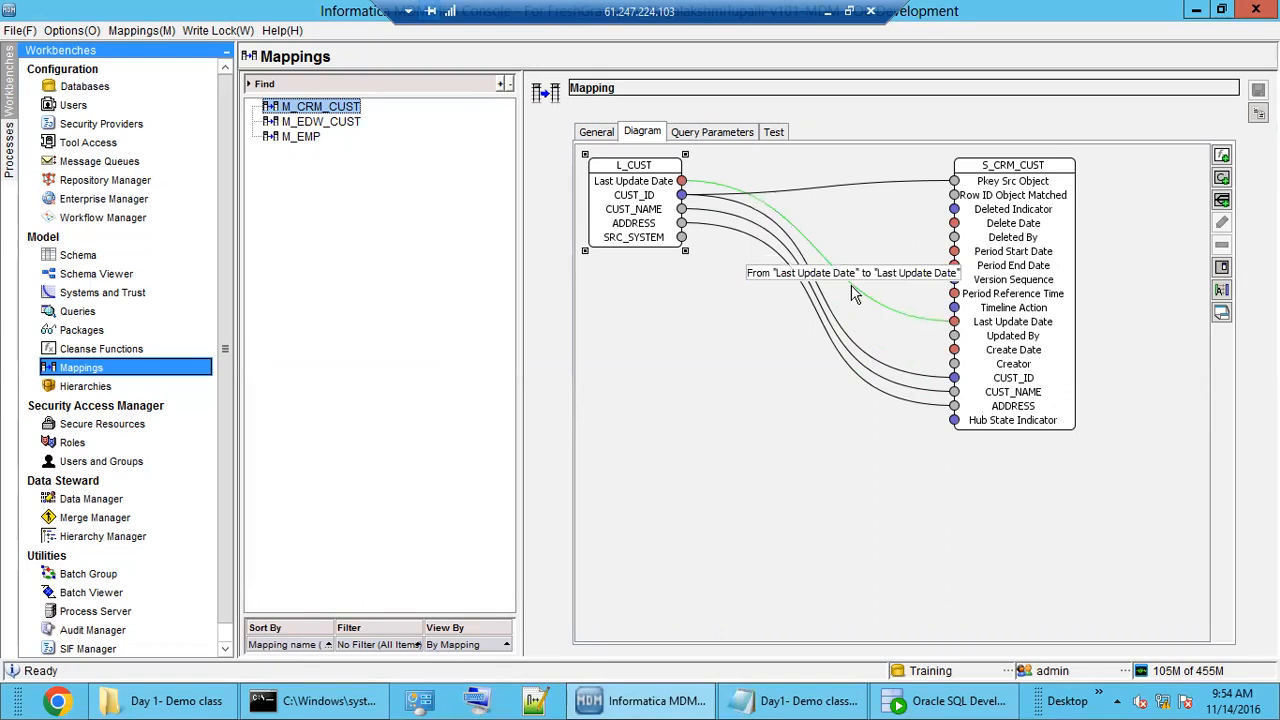
Step: Switch to Oracle SQL Developer, refresh the C_L_CUST data and review the LAST_UPDATE_DATE cells of each row
{"action": "left_click", "coordinate": [918, 704]}
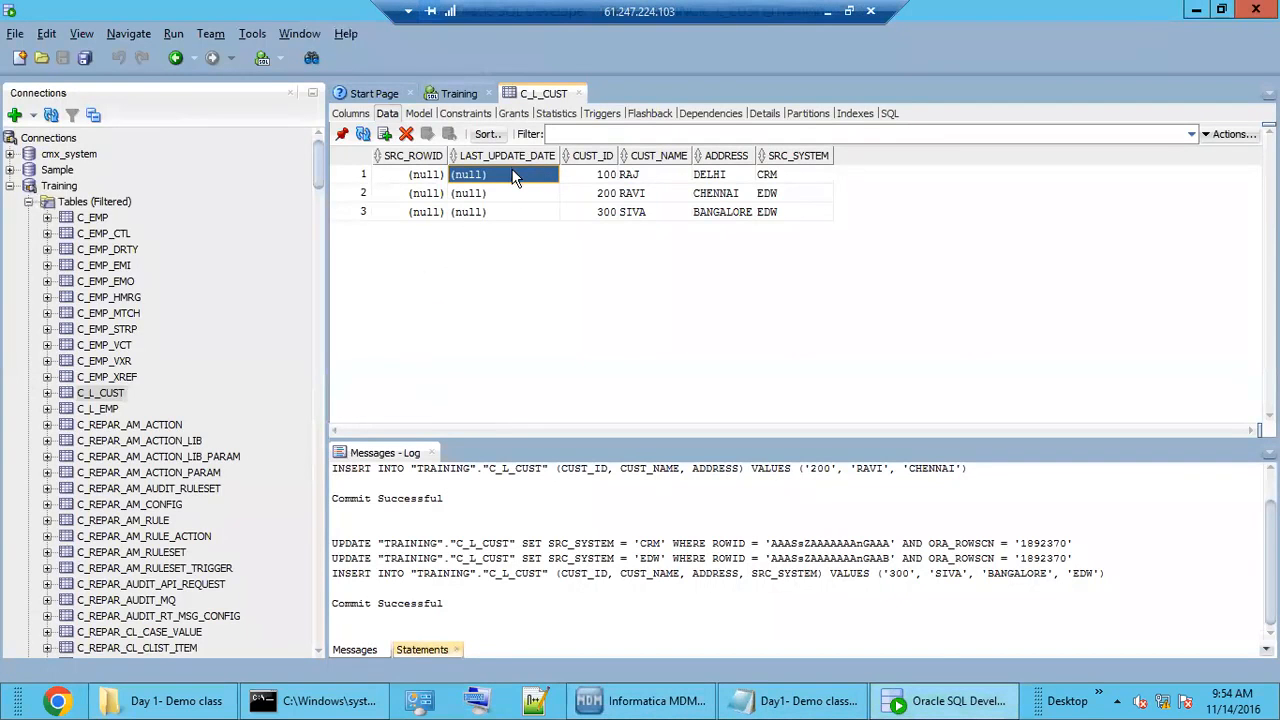
{"action": "left_click", "coordinate": [490, 195]}
{"action": "left_click", "coordinate": [496, 212]}
{"action": "left_click", "coordinate": [504, 194]}
{"action": "left_click", "coordinate": [510, 176]}
{"action": "left_click", "coordinate": [363, 134]}
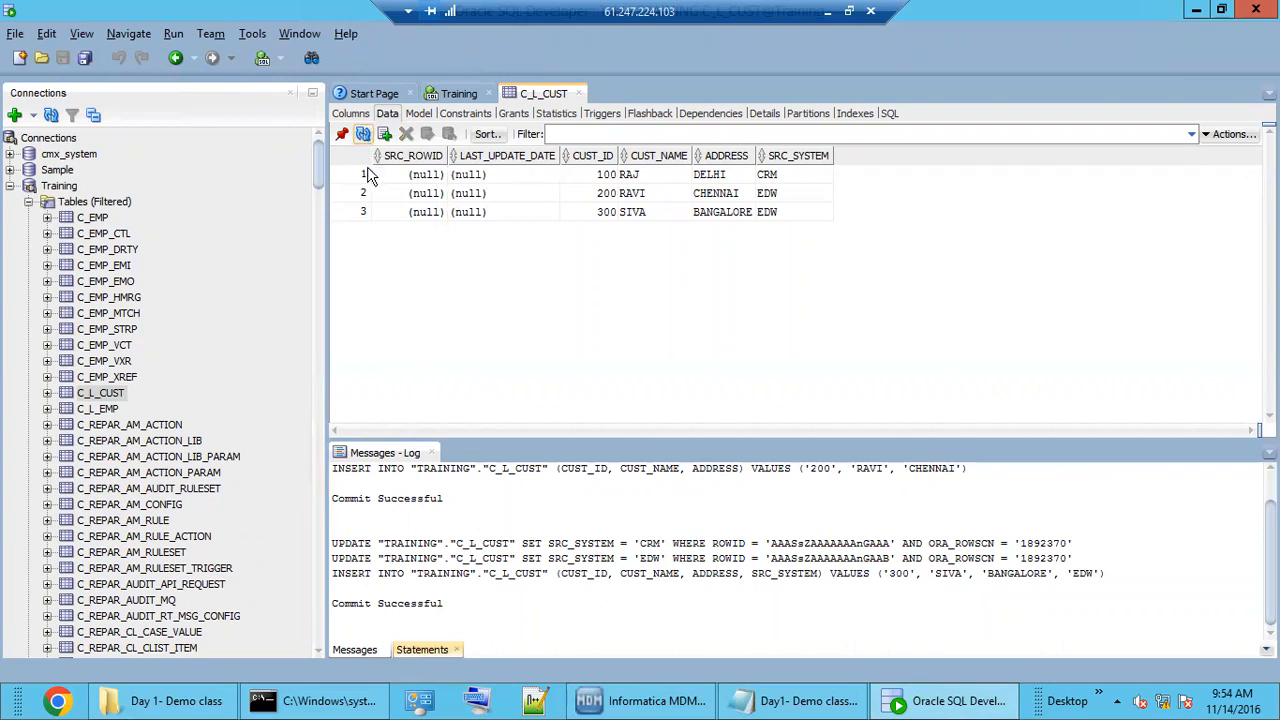
{"action": "left_click", "coordinate": [500, 213]}
{"action": "left_click", "coordinate": [510, 193]}
{"action": "left_click", "coordinate": [526, 176]}
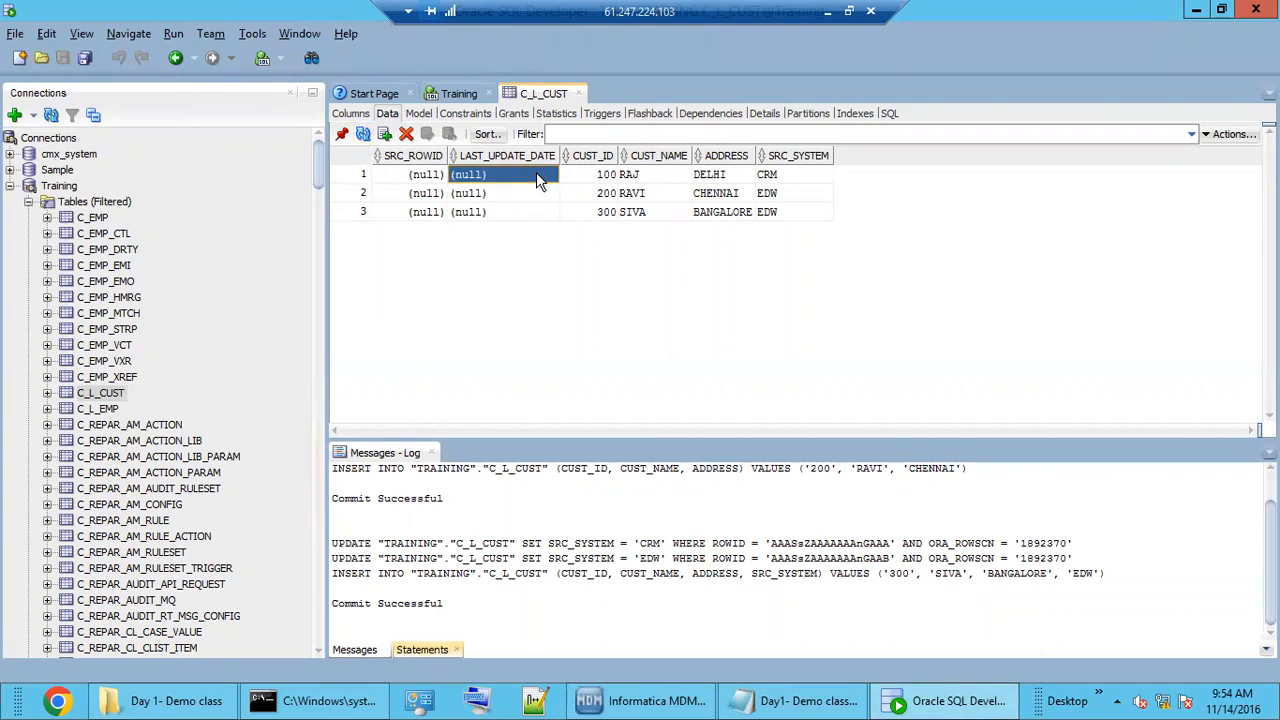
{"action": "right_click", "coordinate": [538, 180]}
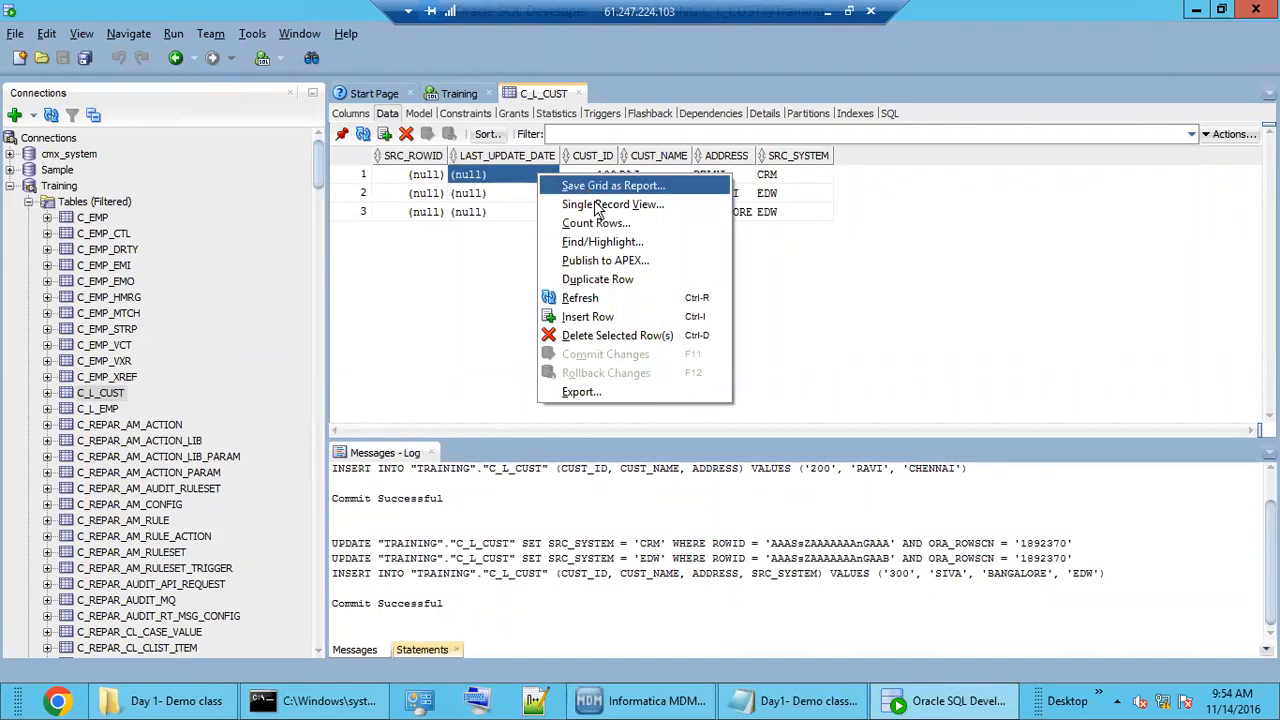
{"action": "left_click", "coordinate": [502, 211]}
{"action": "left_click", "coordinate": [515, 193]}
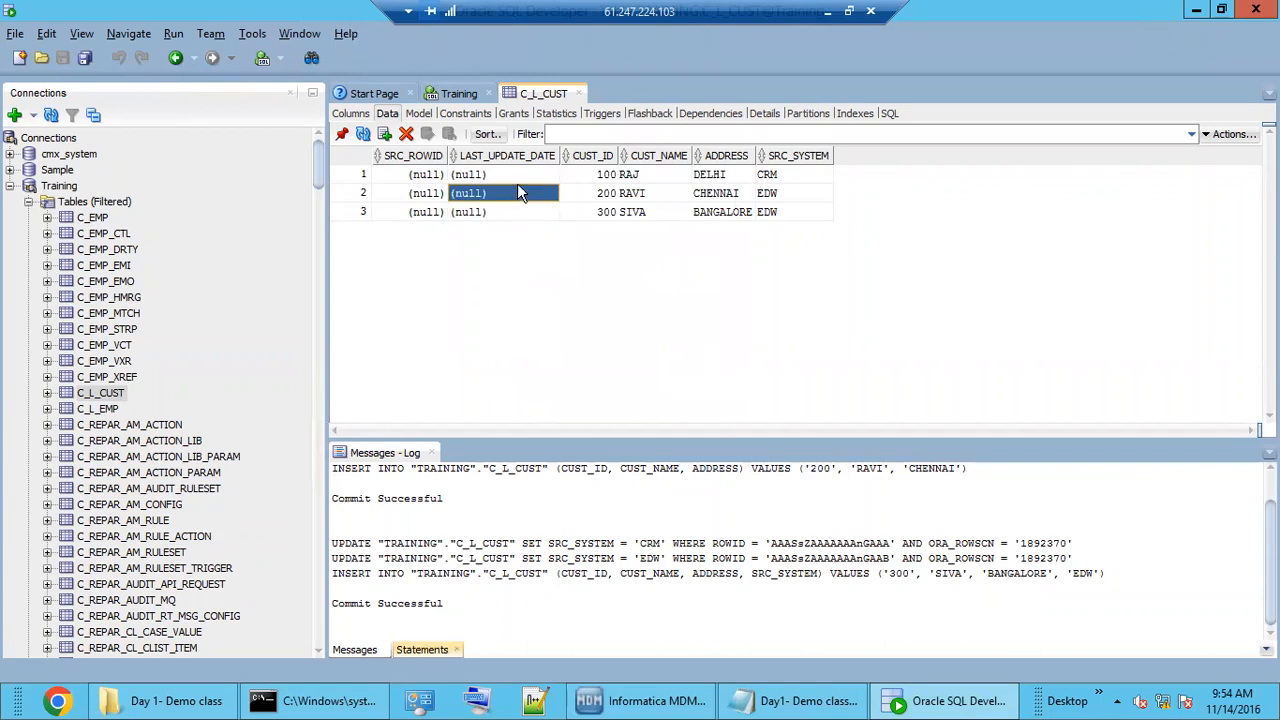
Step: Set LAST_UPDATE_DATE of the first C_L_CUST row (CRM, DELHI) to 30 December 2016
{"action": "left_click", "coordinate": [595, 176]}
{"action": "left_click", "coordinate": [595, 176]}
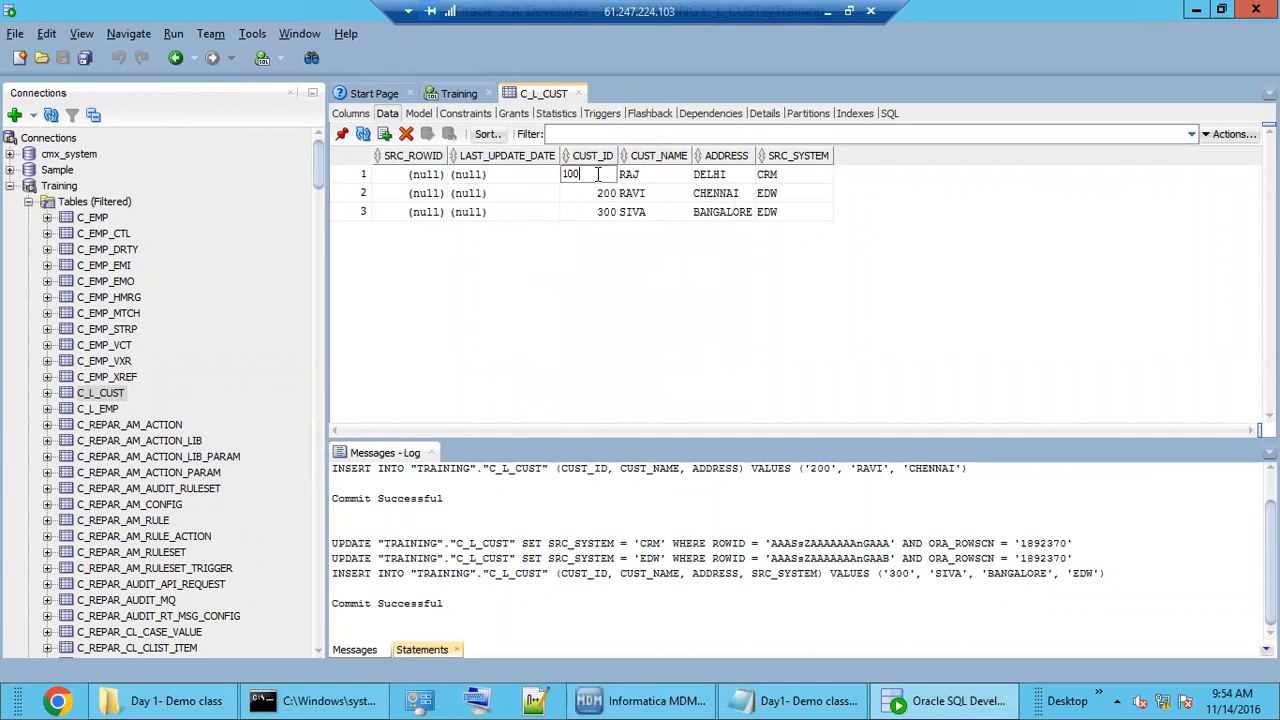
{"action": "left_click", "coordinate": [508, 175]}
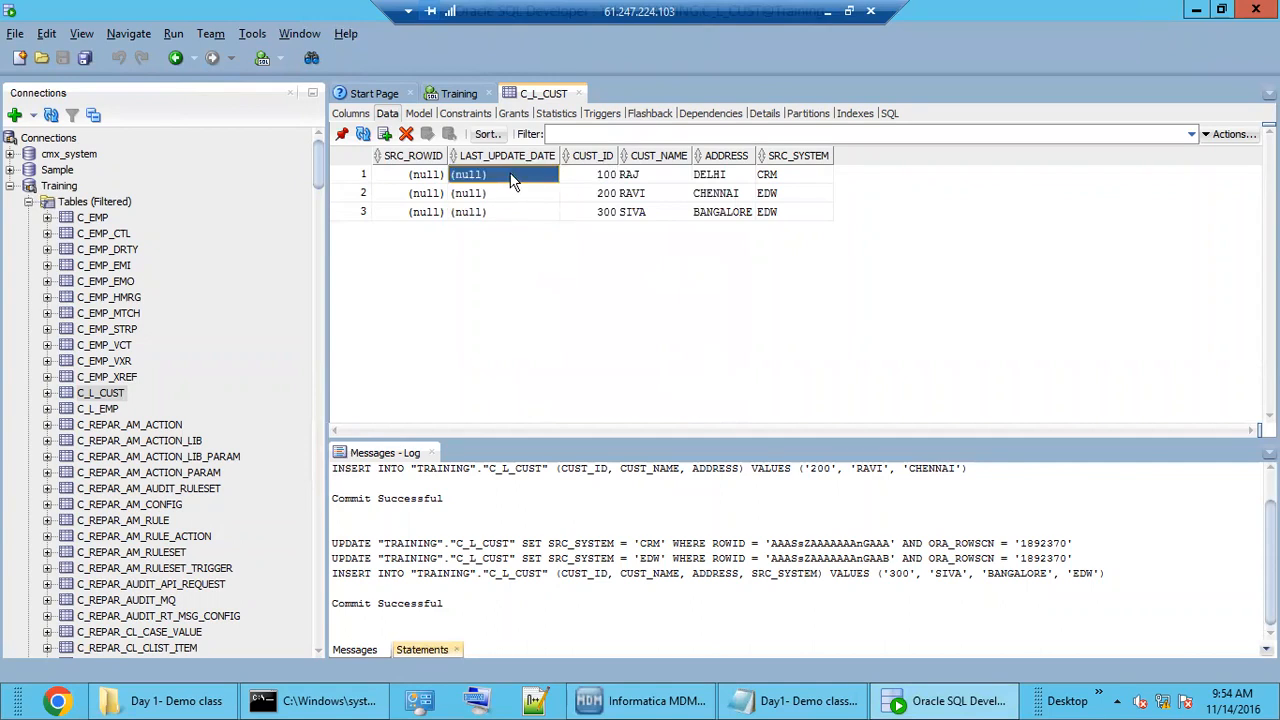
{"action": "left_click", "coordinate": [506, 178]}
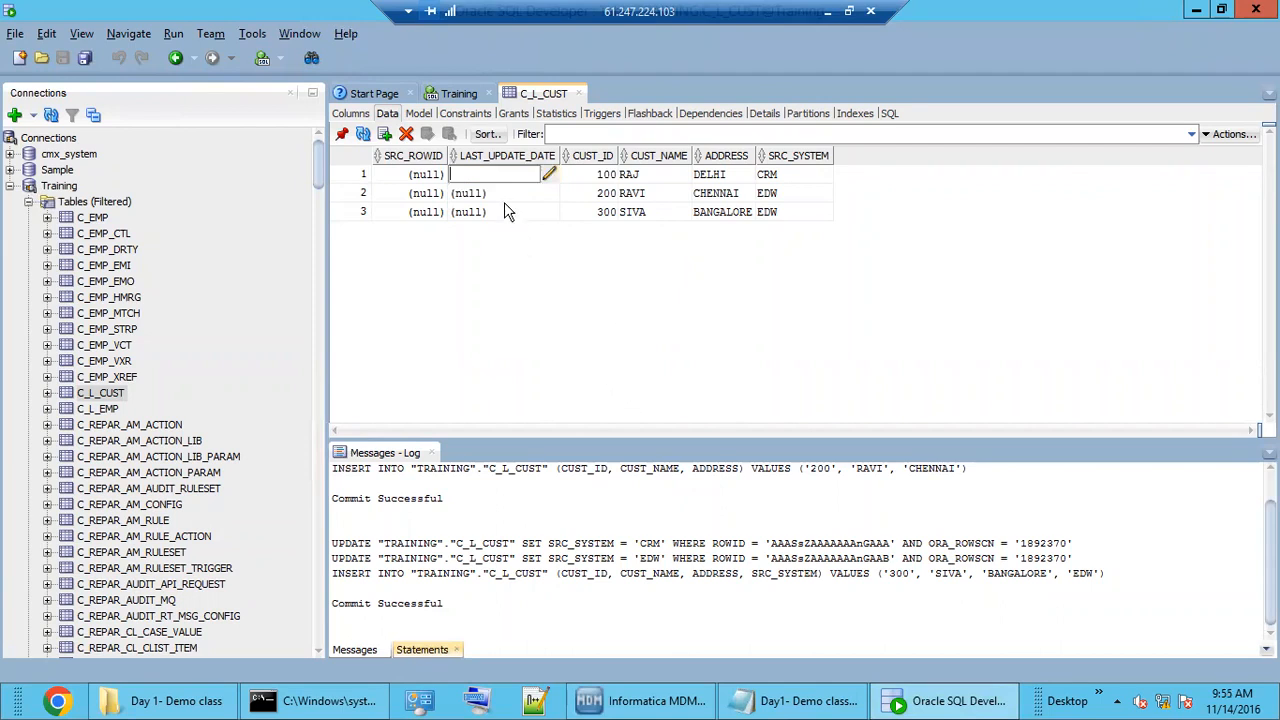
{"action": "left_click", "coordinate": [549, 175]}
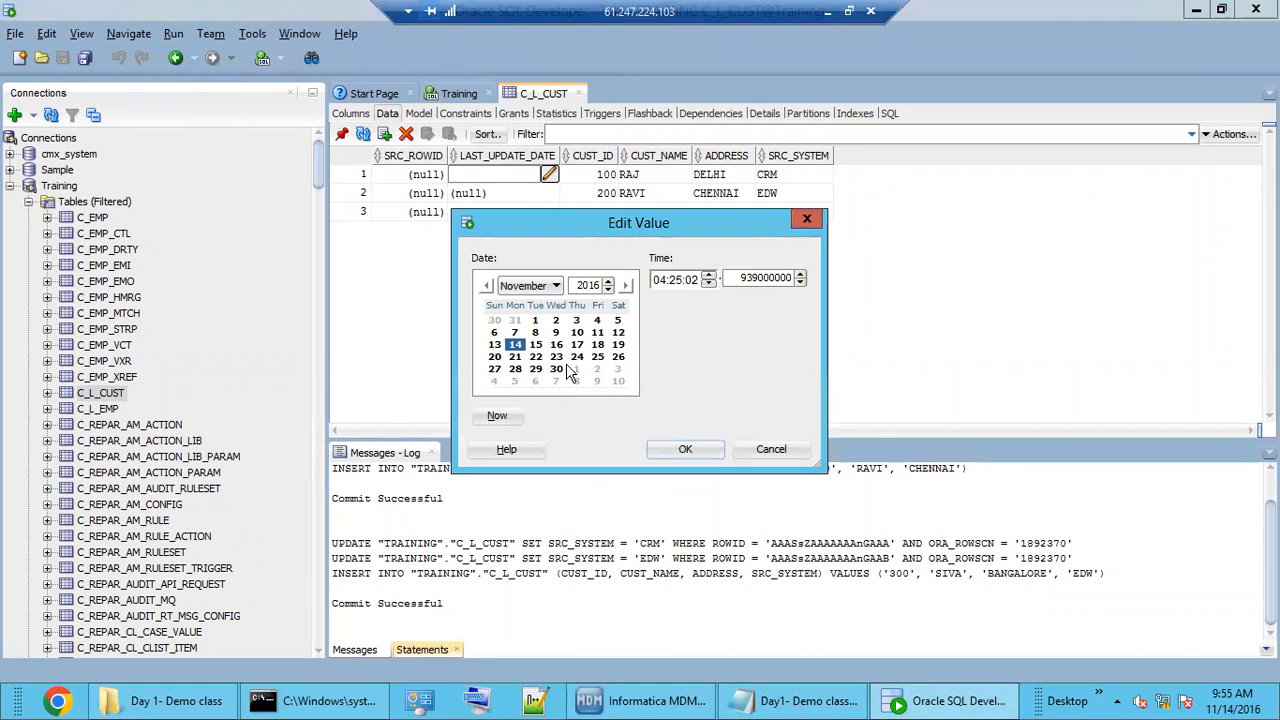
{"action": "left_click", "coordinate": [556, 286]}
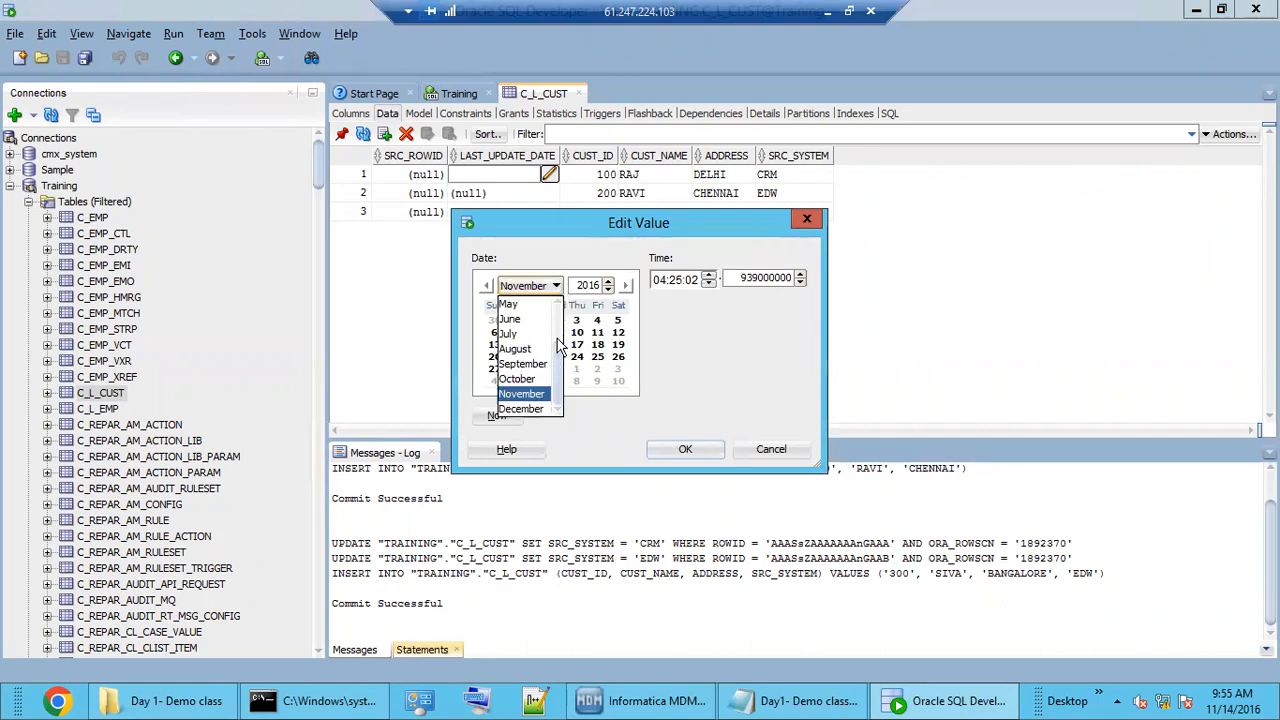
{"action": "left_click", "coordinate": [540, 408]}
{"action": "left_click", "coordinate": [598, 370]}
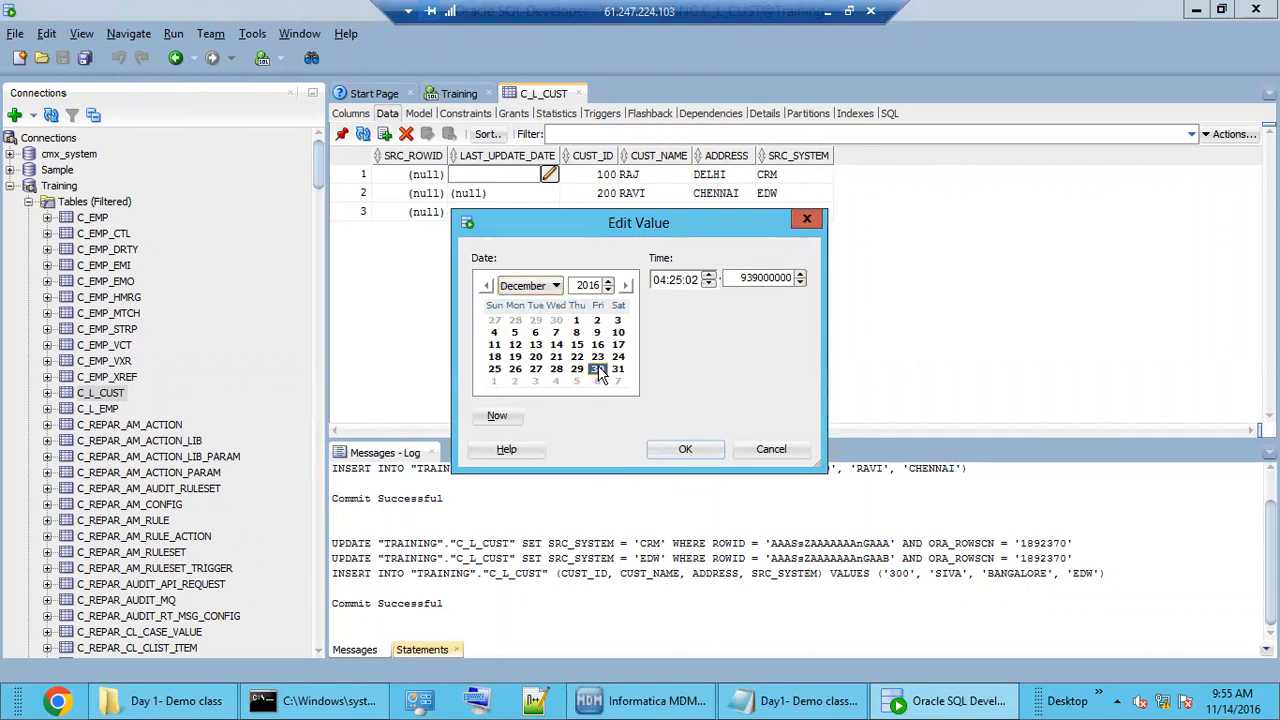
{"action": "left_click", "coordinate": [685, 449]}
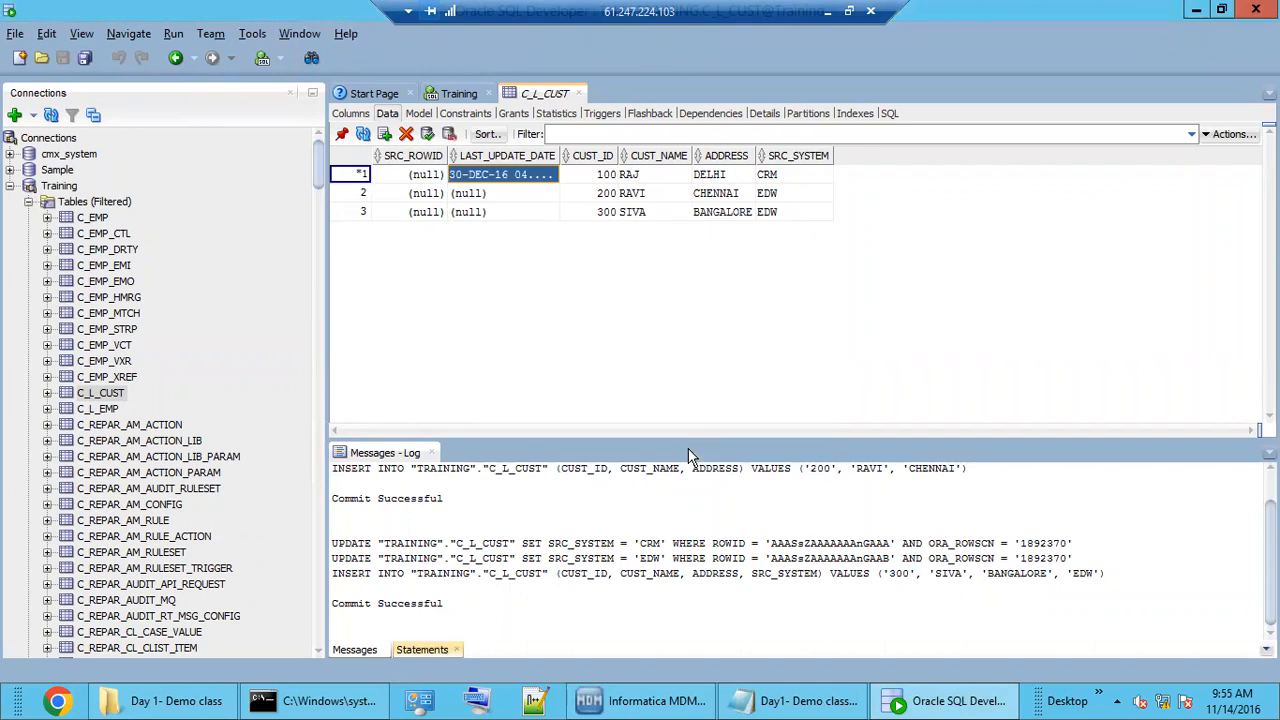
Step: Set LAST_UPDATE_DATE of the second C_L_CUST row (EDW, CHENNAI) to 30 December 2016
{"action": "left_click", "coordinate": [545, 195]}
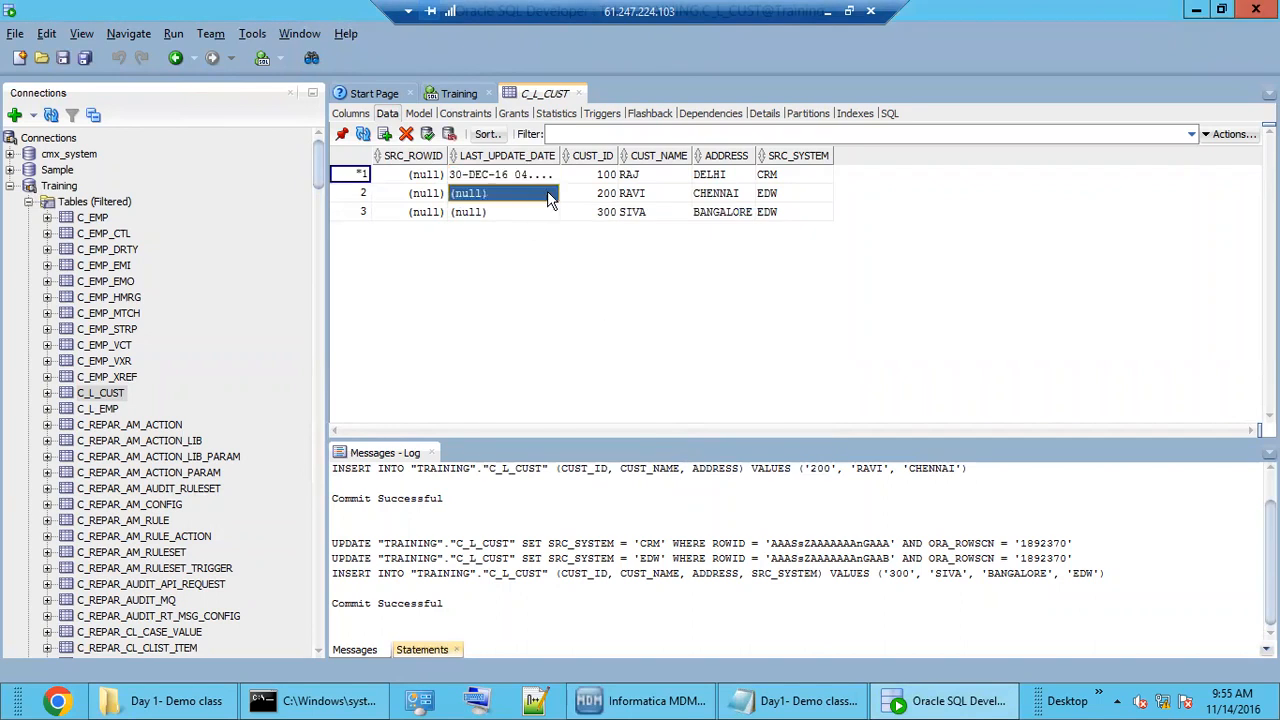
{"action": "left_click", "coordinate": [548, 195]}
{"action": "left_click", "coordinate": [556, 287]}
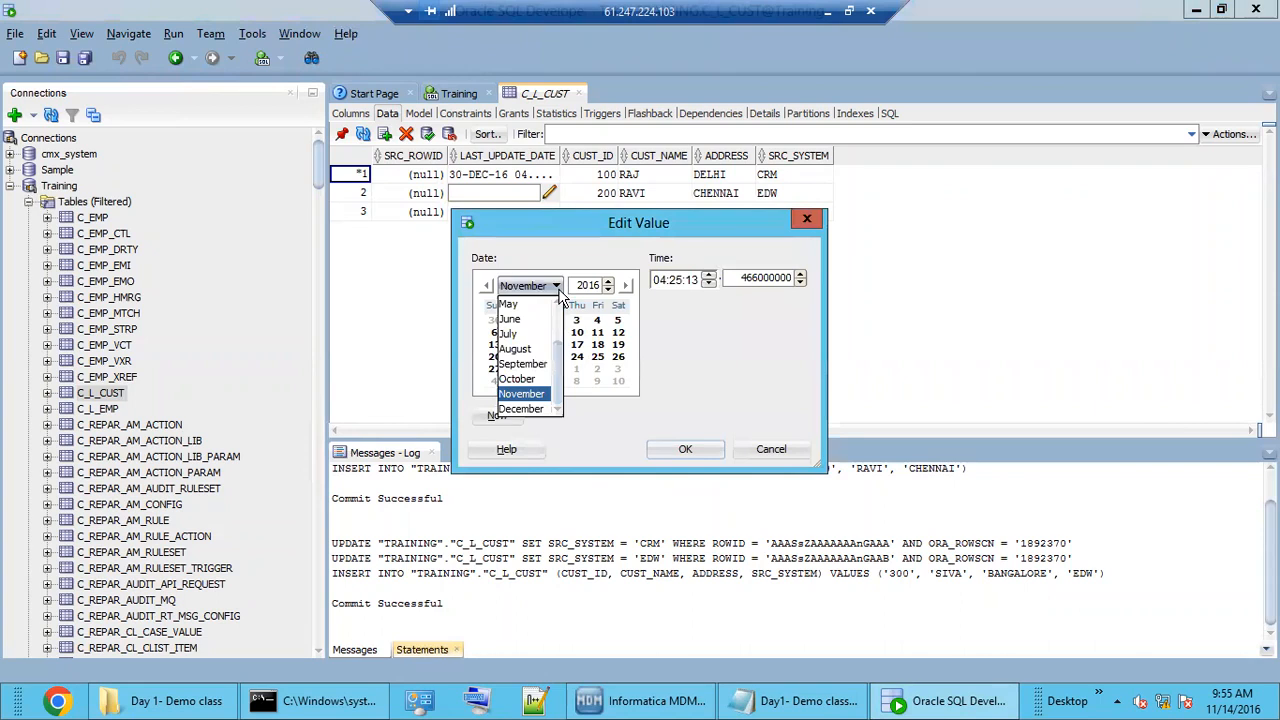
{"action": "left_click", "coordinate": [546, 408]}
{"action": "left_click", "coordinate": [598, 370]}
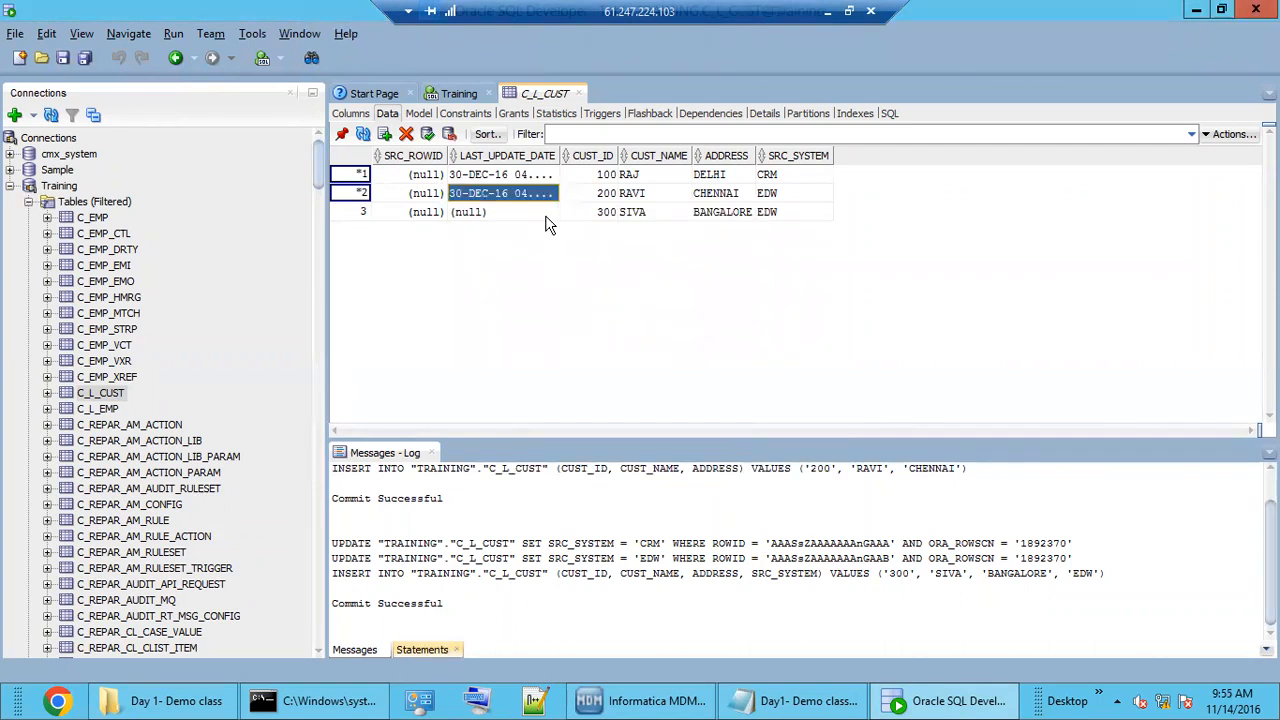
Step: Set LAST_UPDATE_DATE of the third C_L_CUST row (EDW, BANGALORE) to 30 December 2016 and commit the changes to the table
{"action": "left_click", "coordinate": [551, 211]}
{"action": "left_click", "coordinate": [551, 211]}
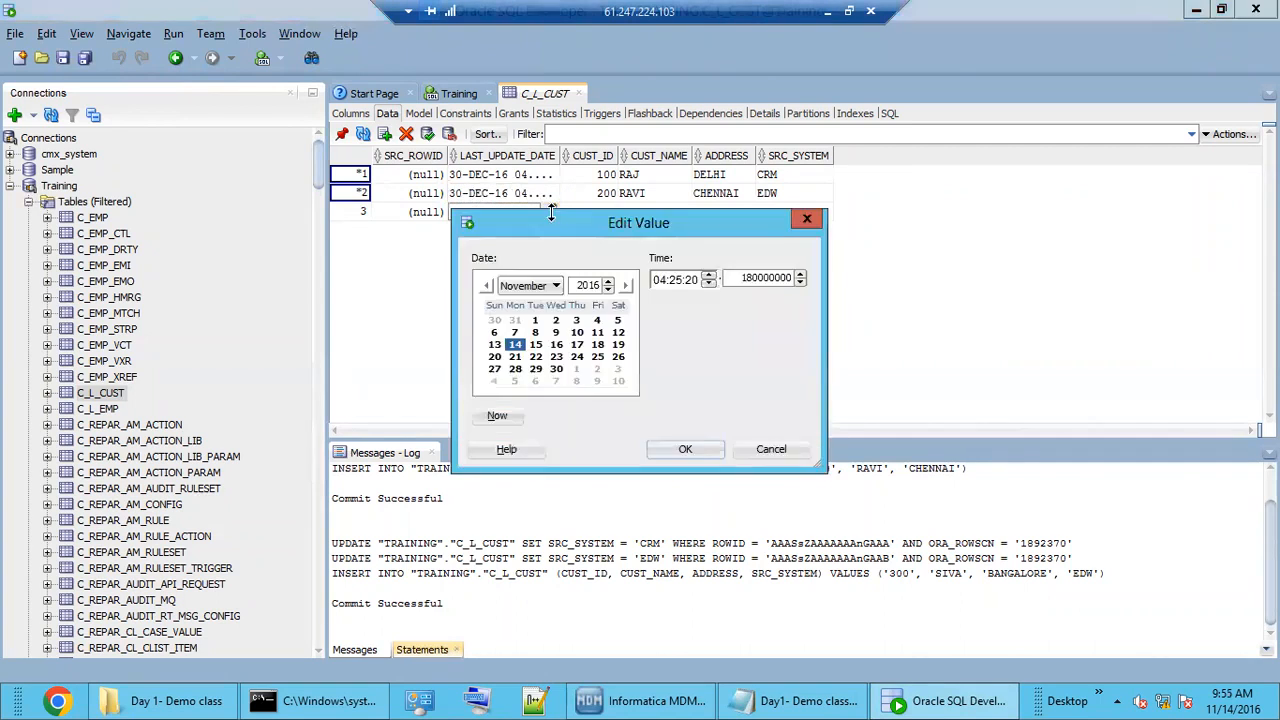
{"action": "left_click", "coordinate": [556, 286]}
{"action": "left_click", "coordinate": [531, 418]}
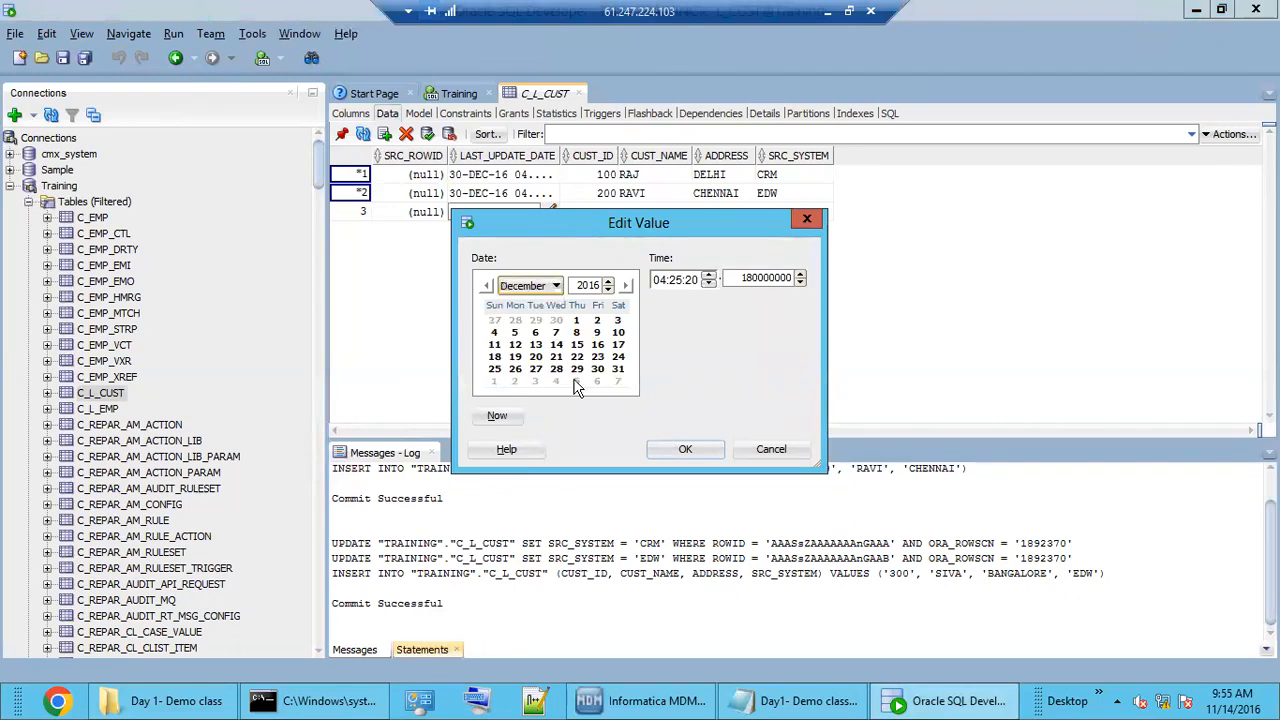
{"action": "left_click", "coordinate": [597, 369]}
{"action": "left_click", "coordinate": [684, 450]}
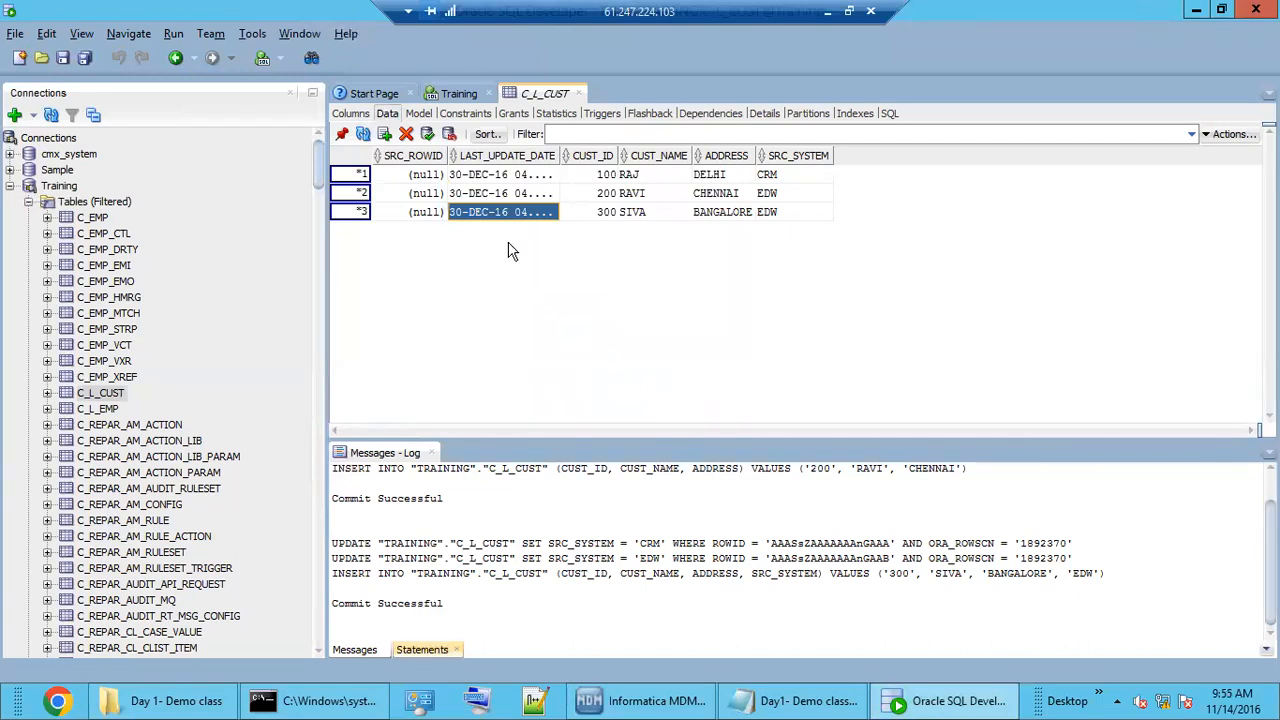
{"action": "left_click", "coordinate": [428, 135]}
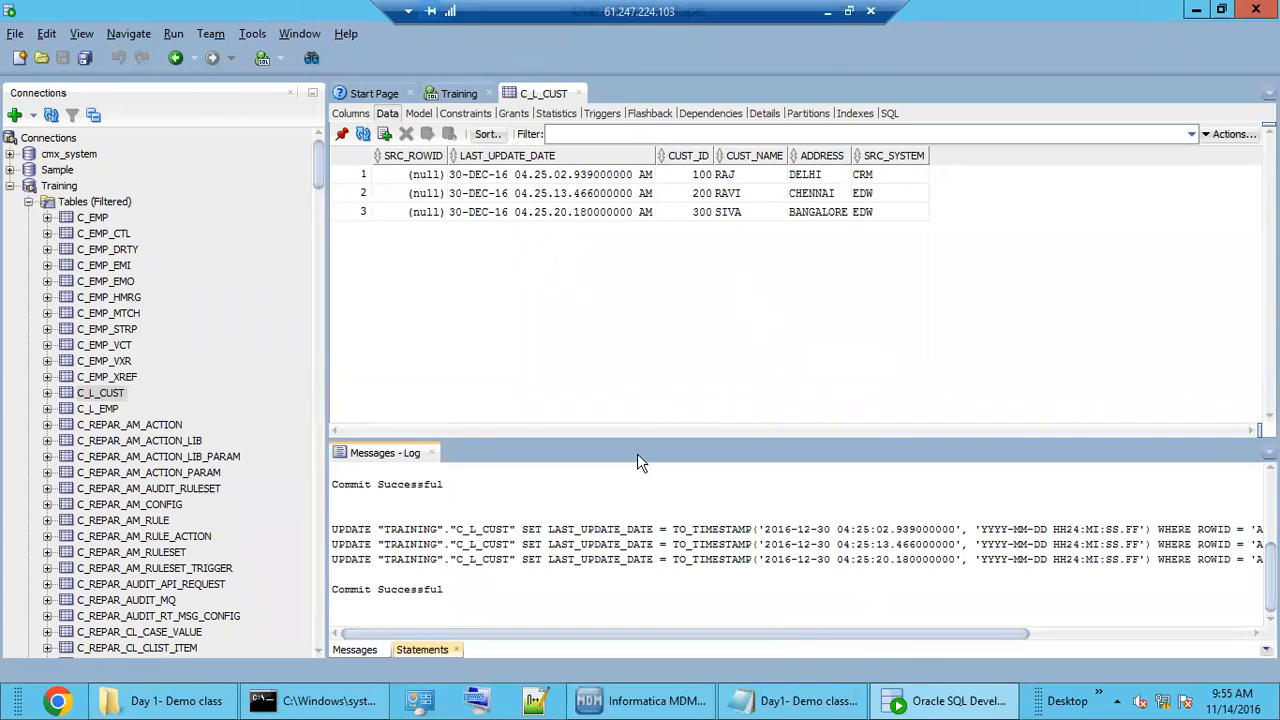
Step: Switch to the MDM Hub Console, execute the M_CRM_CUST stage batch for S_CRM_CUST in the Batch Viewer and refresh its status
{"action": "left_click", "coordinate": [655, 700]}
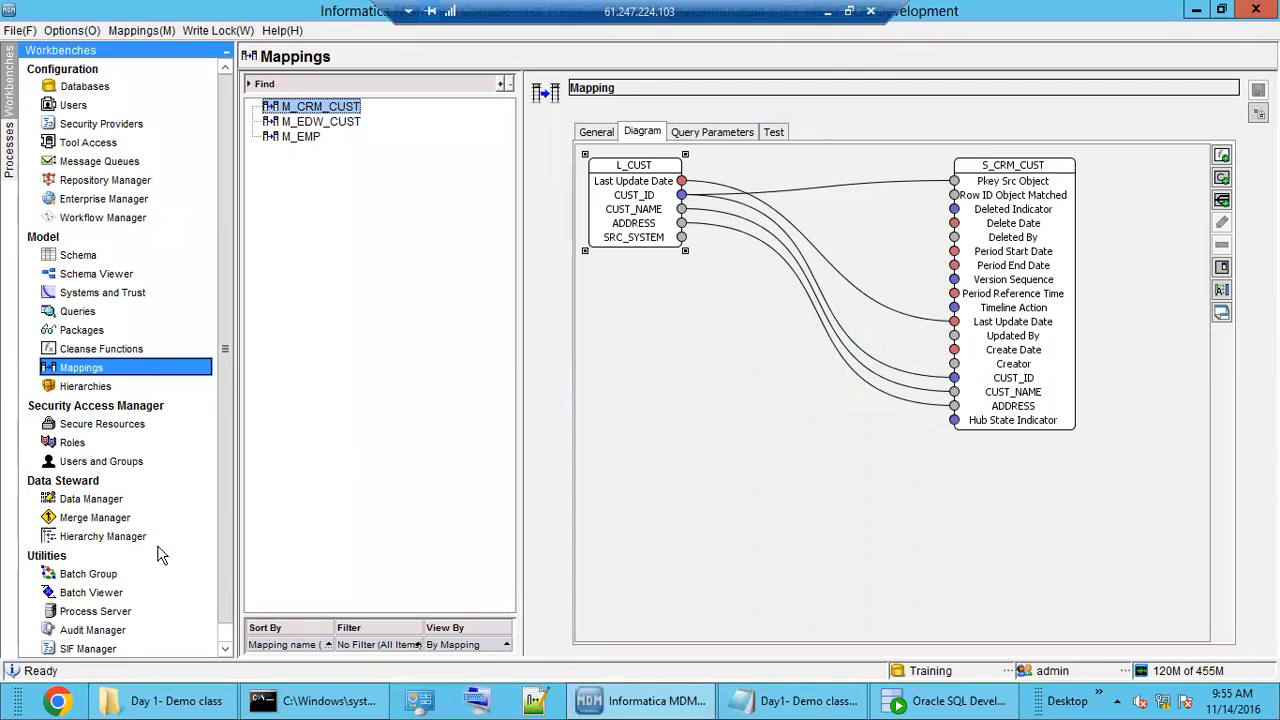
{"action": "left_click", "coordinate": [915, 703]}
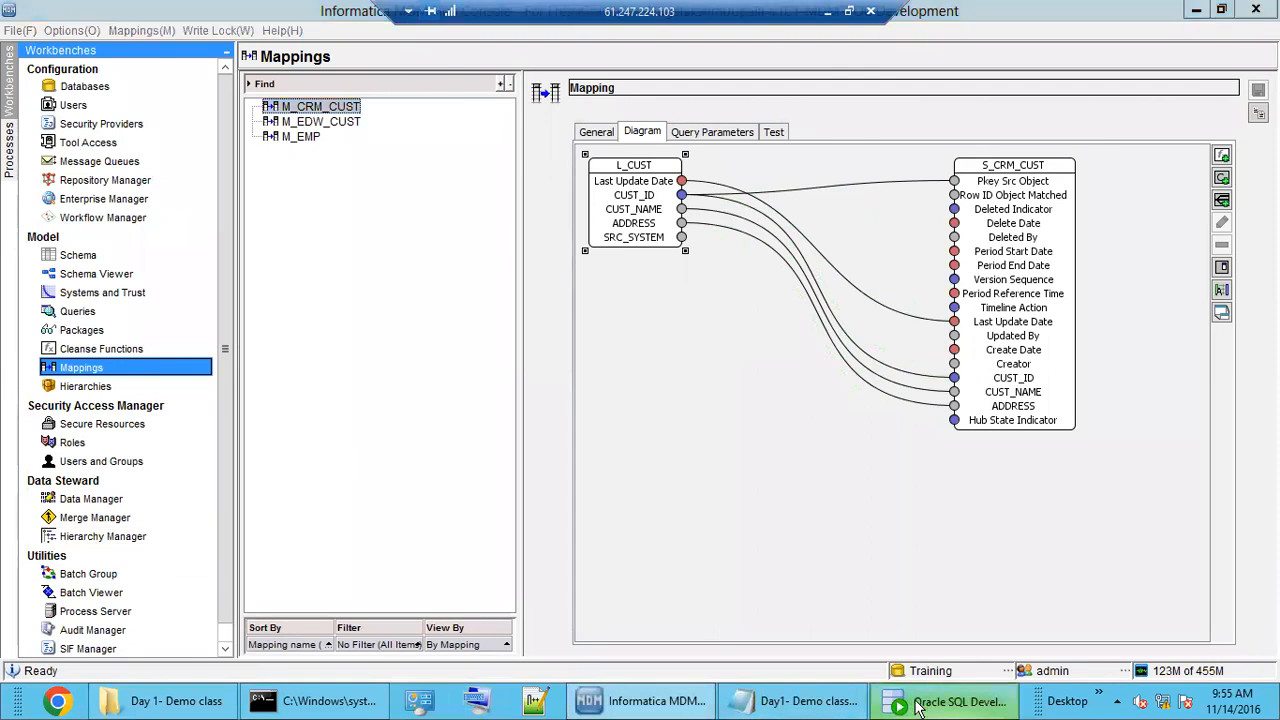
{"action": "left_click", "coordinate": [915, 703]}
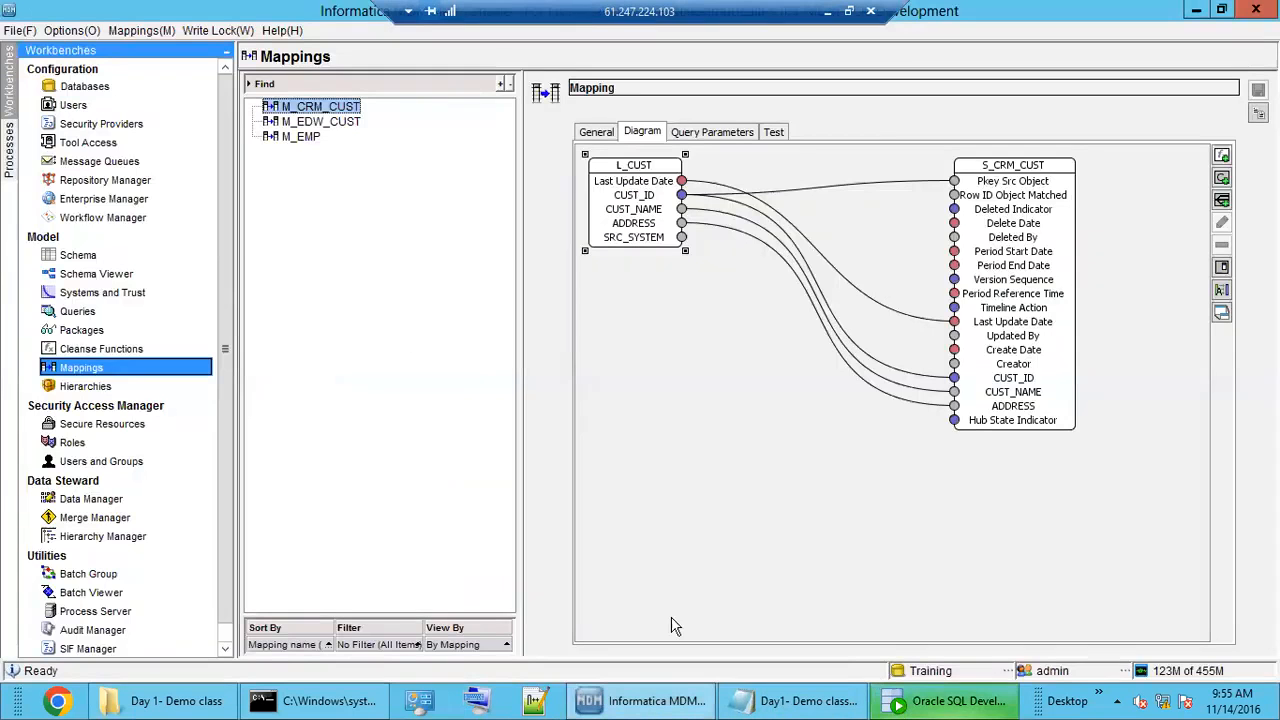
{"action": "left_click", "coordinate": [92, 592]}
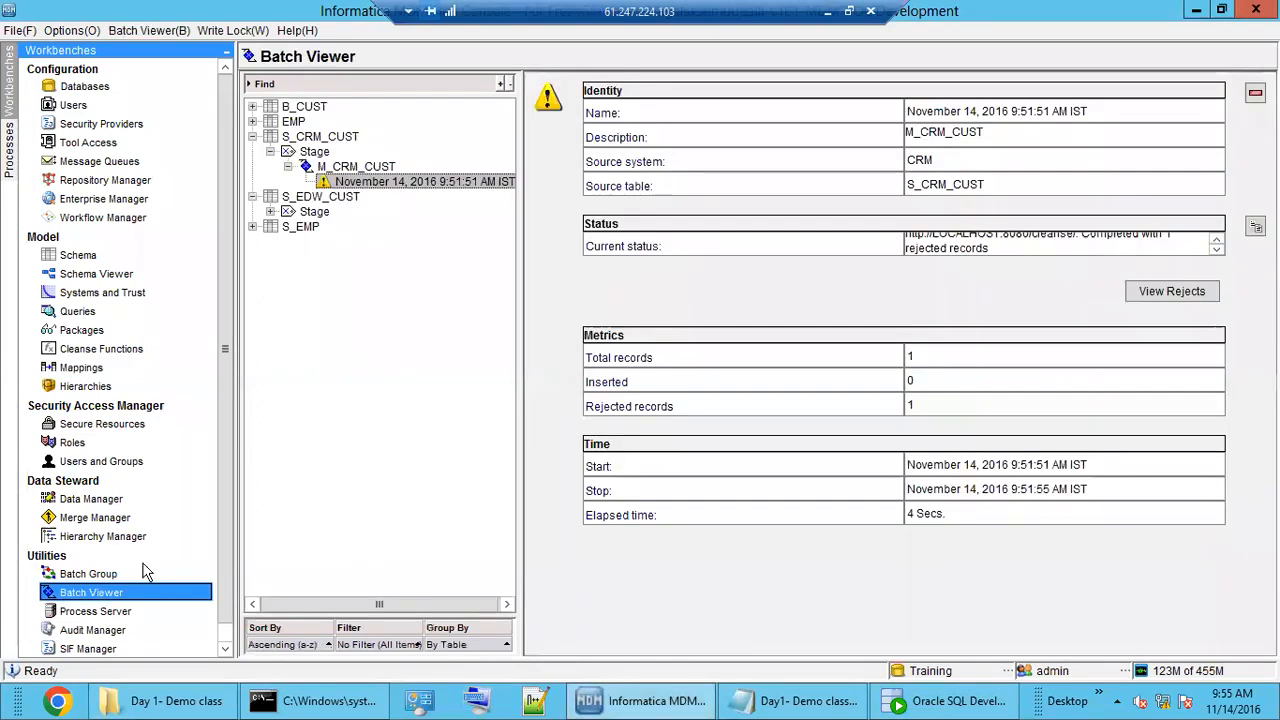
{"action": "left_click", "coordinate": [358, 167]}
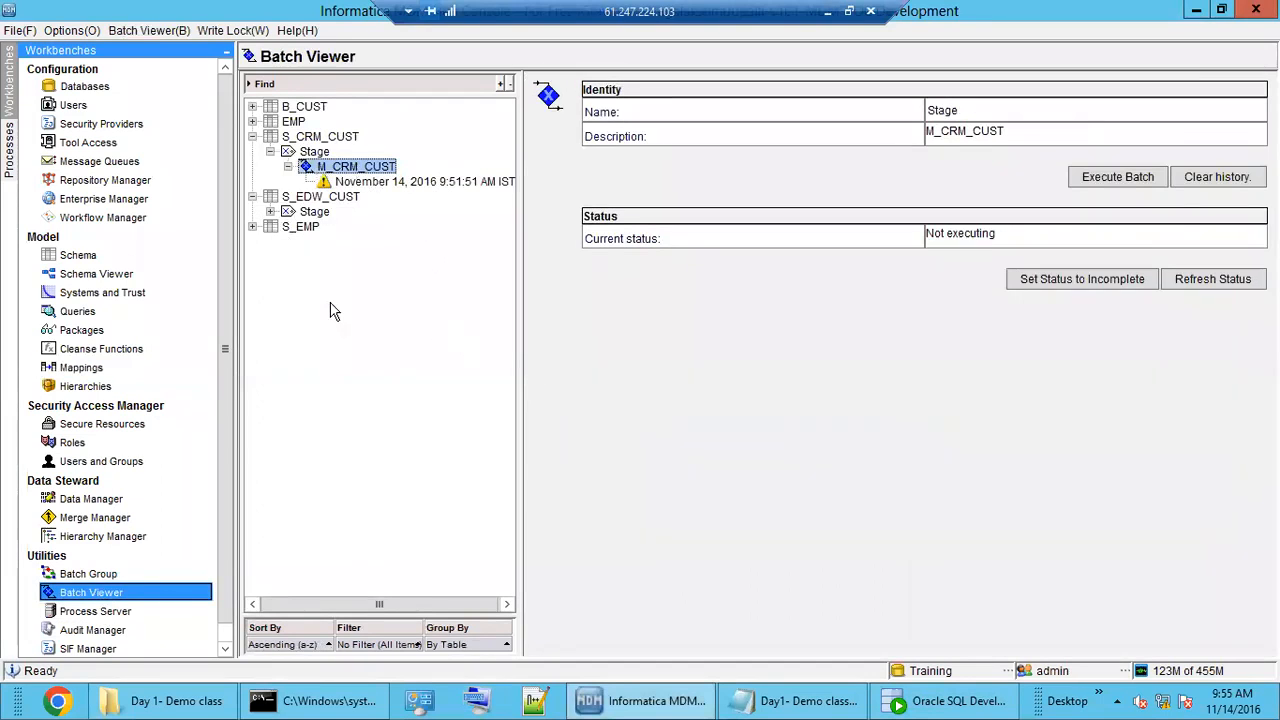
{"action": "left_click", "coordinate": [1108, 180]}
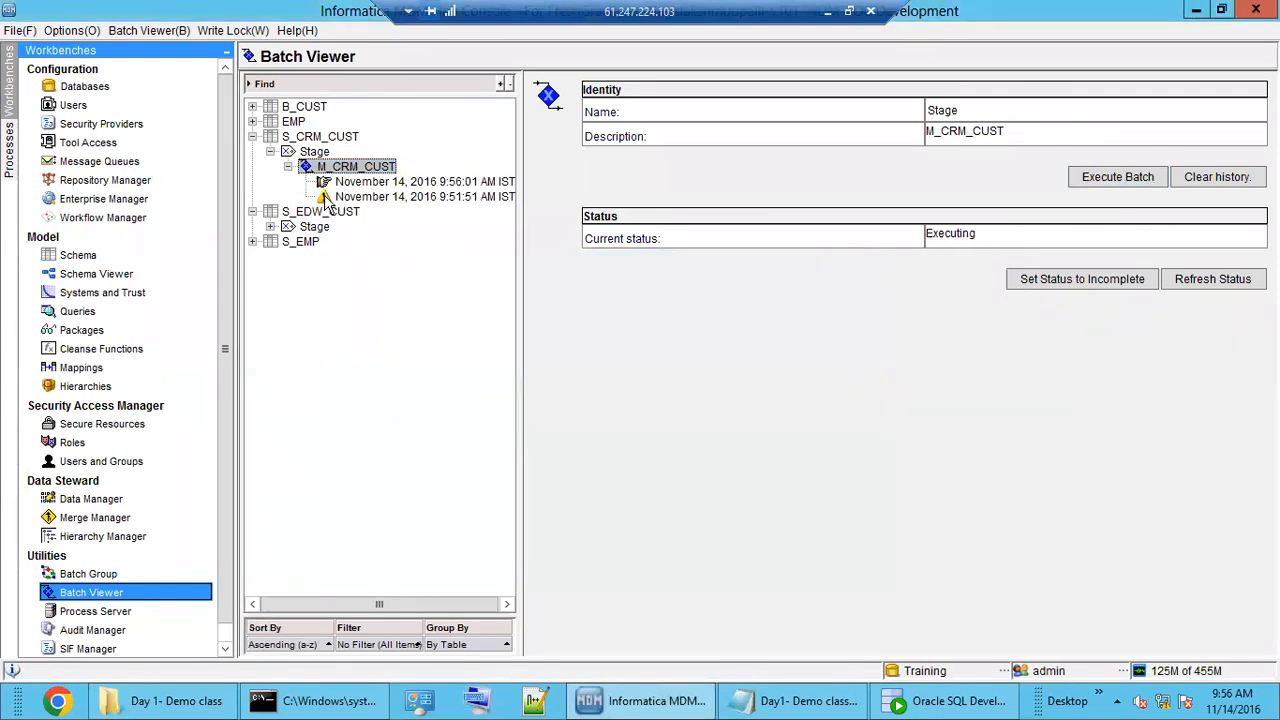
{"action": "left_click", "coordinate": [1211, 280]}
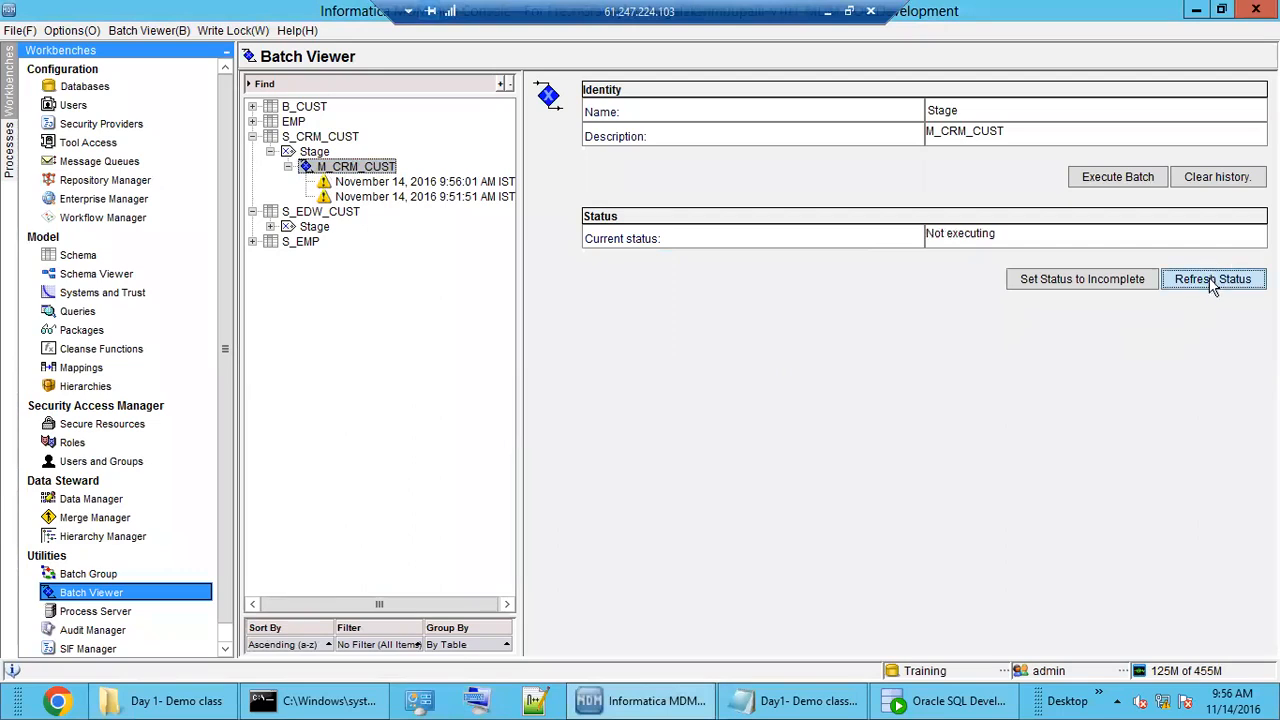
Step: Open the newest M_CRM_CUST batch run and review its total, inserted and rejected record metrics
{"action": "left_click", "coordinate": [380, 183]}
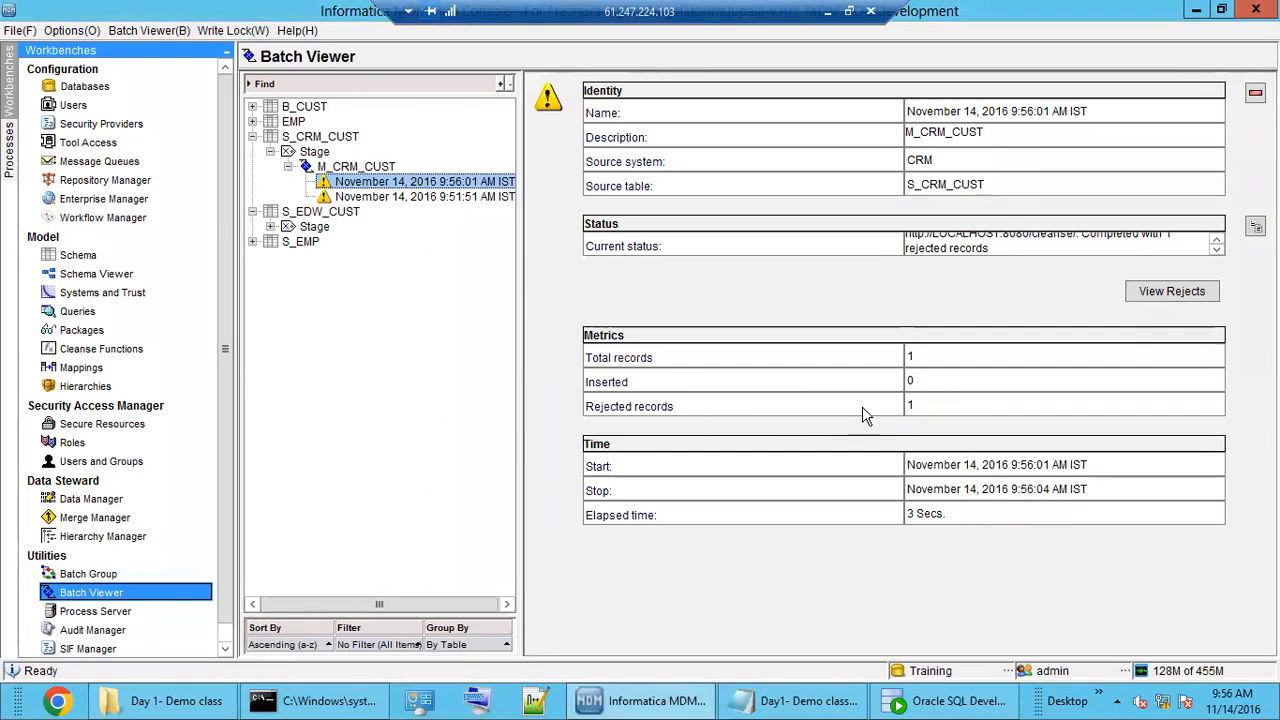
{"action": "left_click", "coordinate": [948, 403]}
{"action": "left_click_drag", "start_coordinate": [920, 360], "coordinate": [897, 360]}
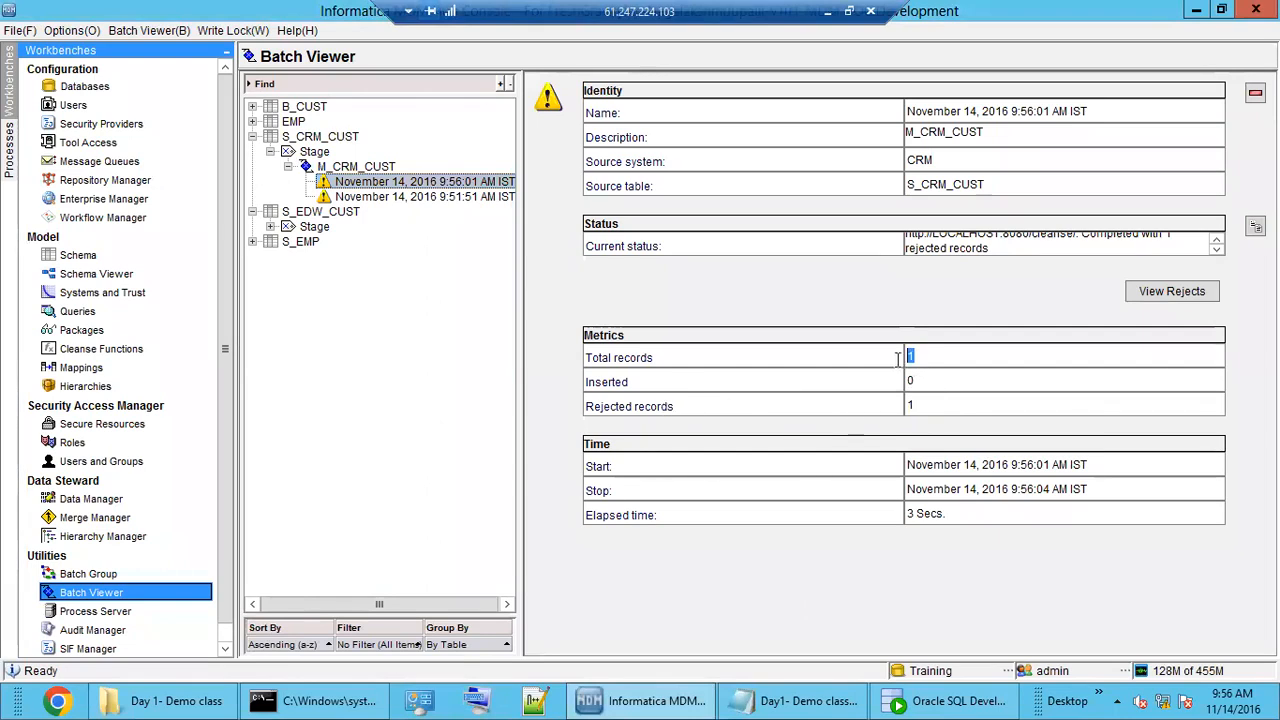
{"action": "left_click", "coordinate": [929, 383]}
Step: View the rejects of the M_CRM_CUST run and examine the rejected record's full Last Update Date
{"action": "left_click", "coordinate": [1180, 296]}
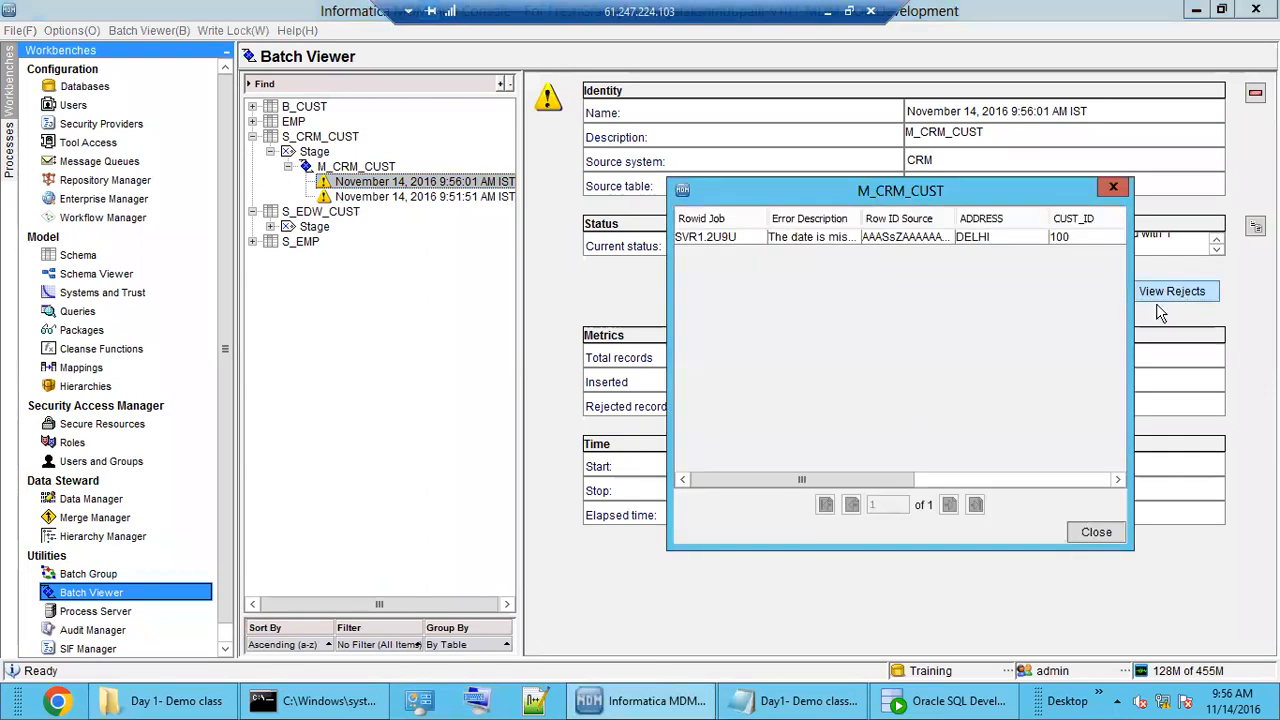
{"action": "left_click_drag", "start_coordinate": [857, 218], "coordinate": [1058, 218]}
{"action": "left_click_drag", "start_coordinate": [920, 197], "coordinate": [660, 203]}
{"action": "left_click_drag", "start_coordinate": [874, 370], "coordinate": [1120, 362]}
{"action": "left_click_drag", "start_coordinate": [737, 490], "coordinate": [968, 457]}
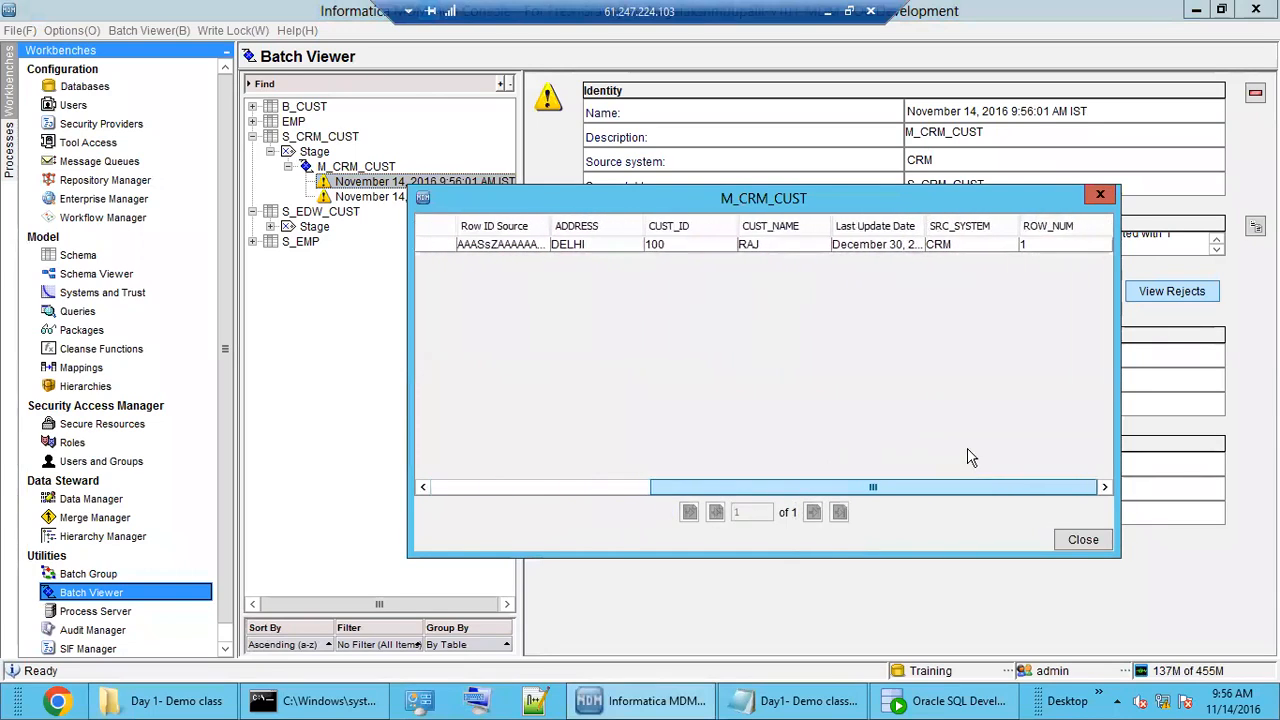
{"action": "left_click", "coordinate": [902, 246]}
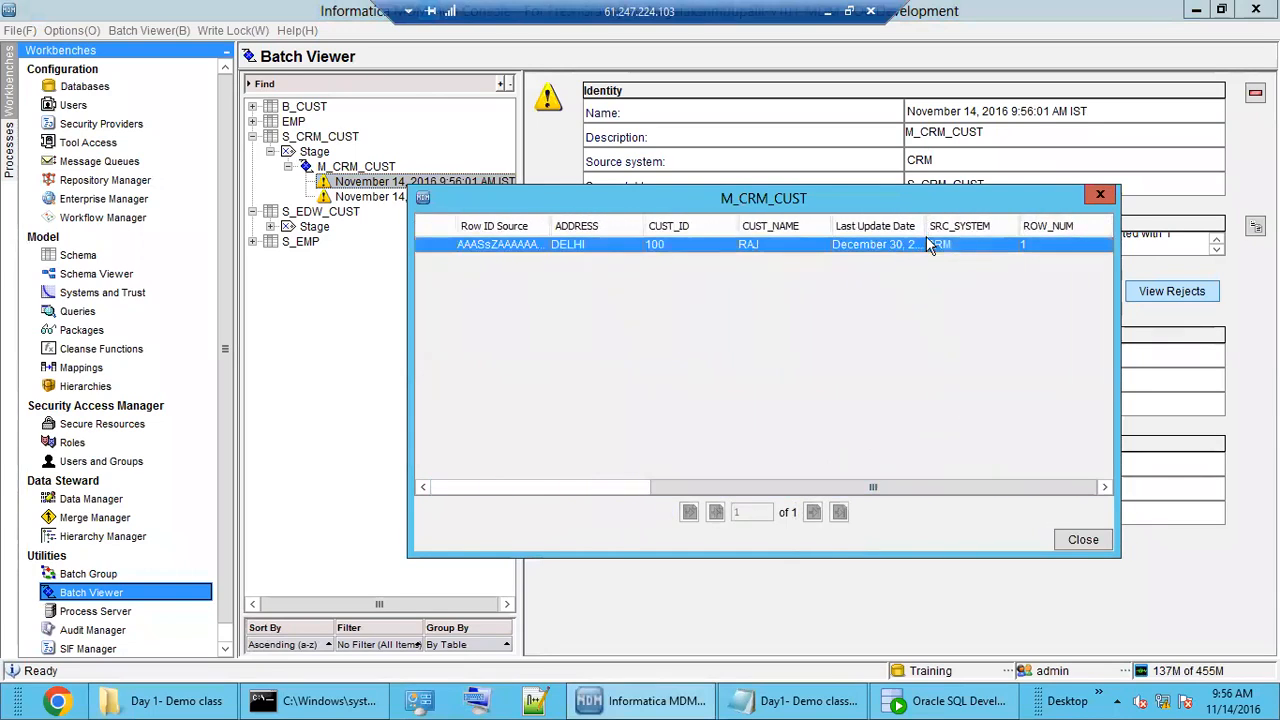
{"action": "left_click_drag", "start_coordinate": [926, 226], "coordinate": [1039, 224]}
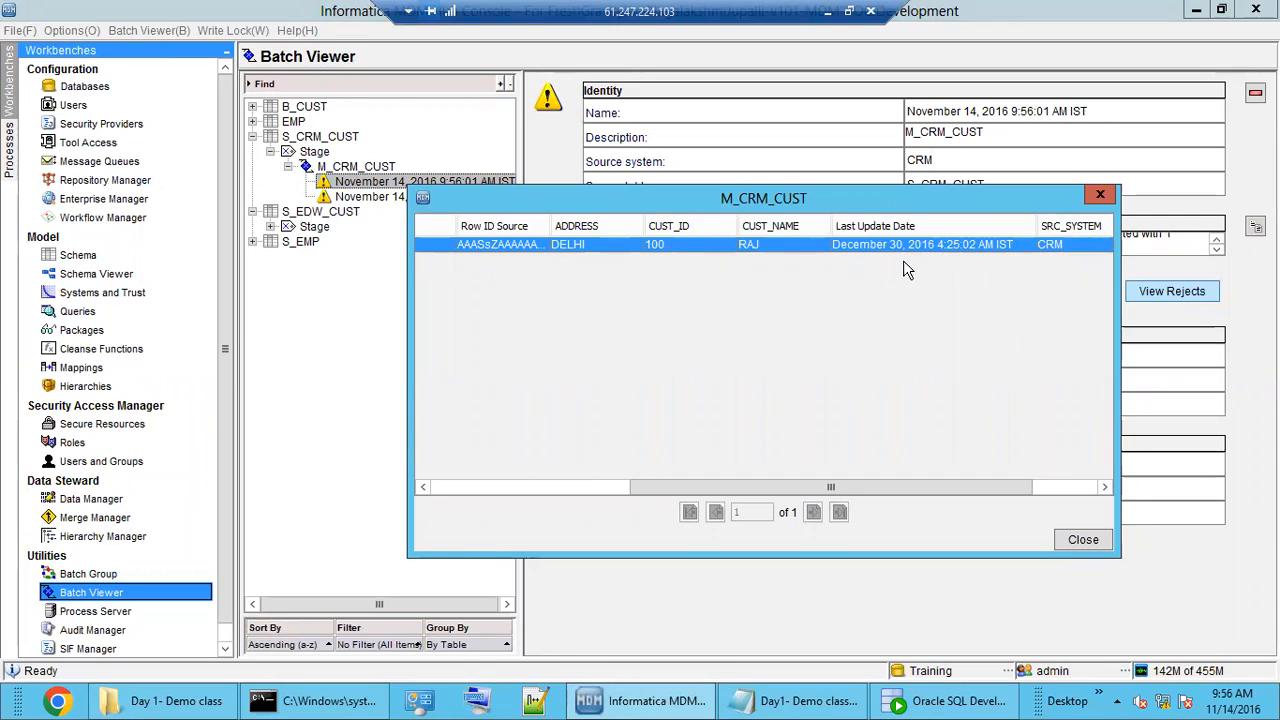
{"action": "left_click_drag", "start_coordinate": [967, 490], "coordinate": [1032, 488]}
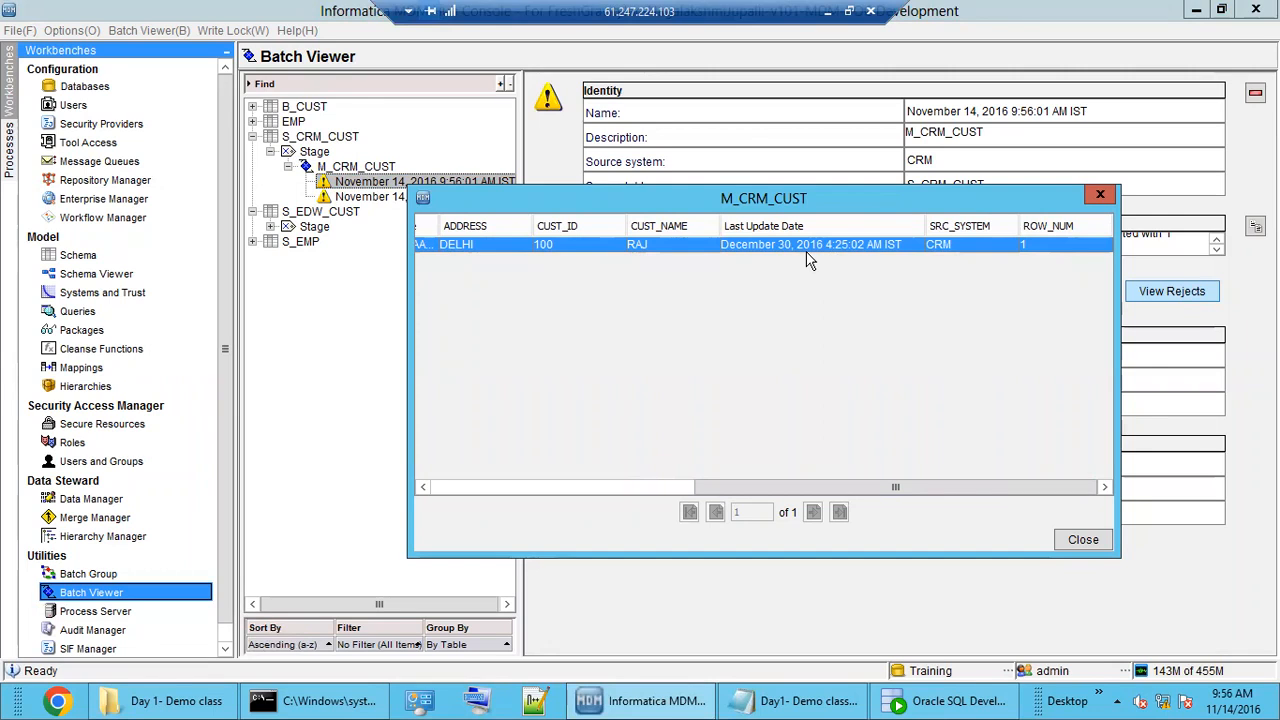
Step: Switch to Oracle SQL Developer and compare the LAST_UPDATE_DATE values of the three C_L_CUST rows with their customer details
{"action": "left_click", "coordinate": [945, 700]}
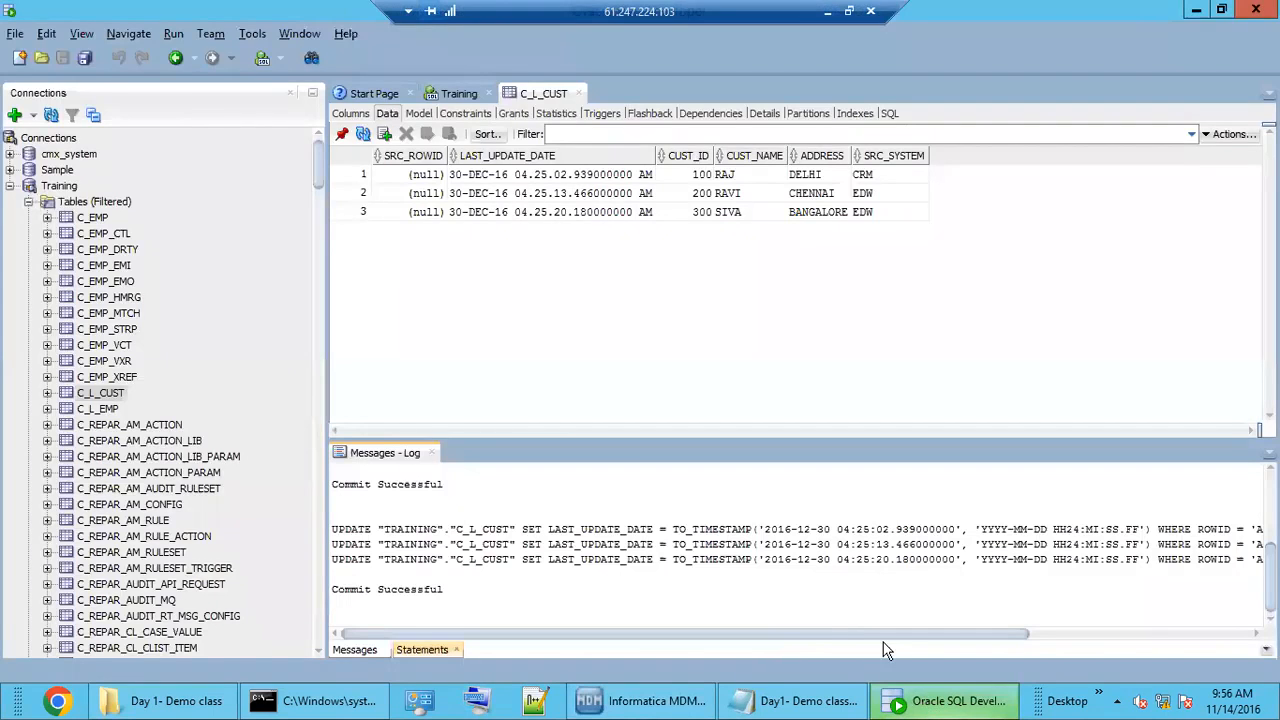
{"action": "left_click", "coordinate": [558, 214]}
{"action": "left_click", "coordinate": [565, 193]}
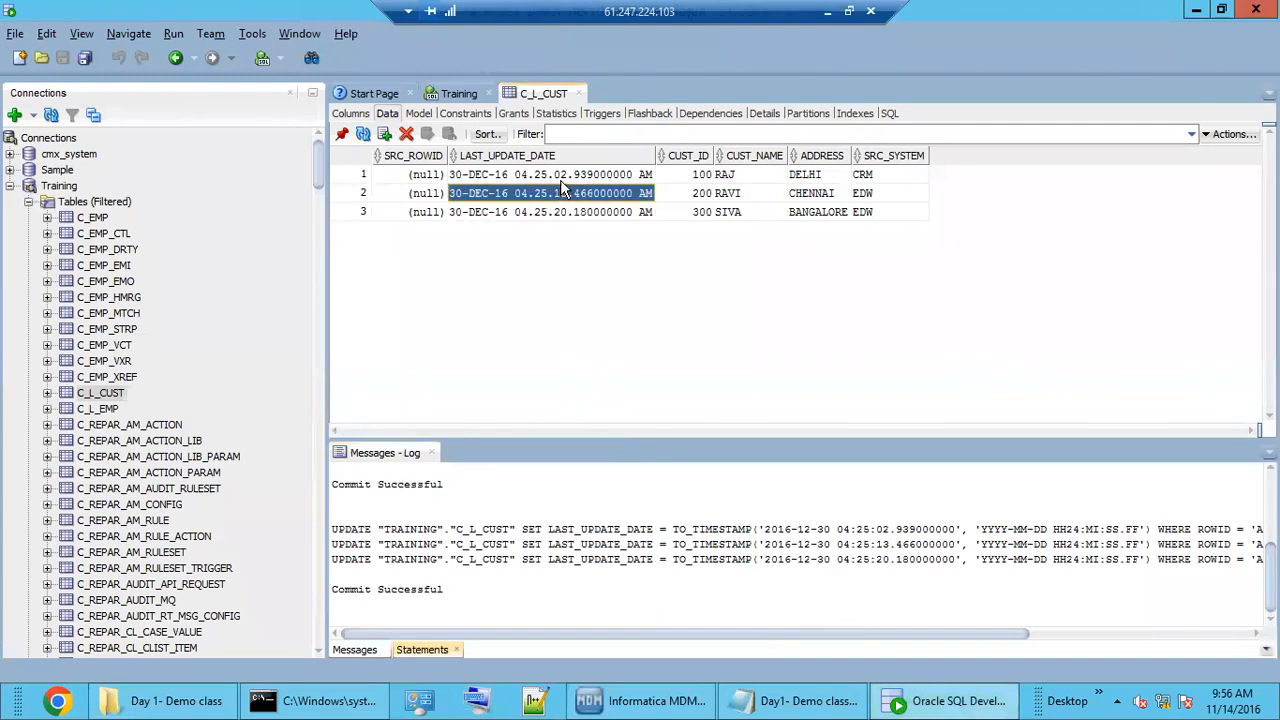
{"action": "left_click", "coordinate": [565, 178]}
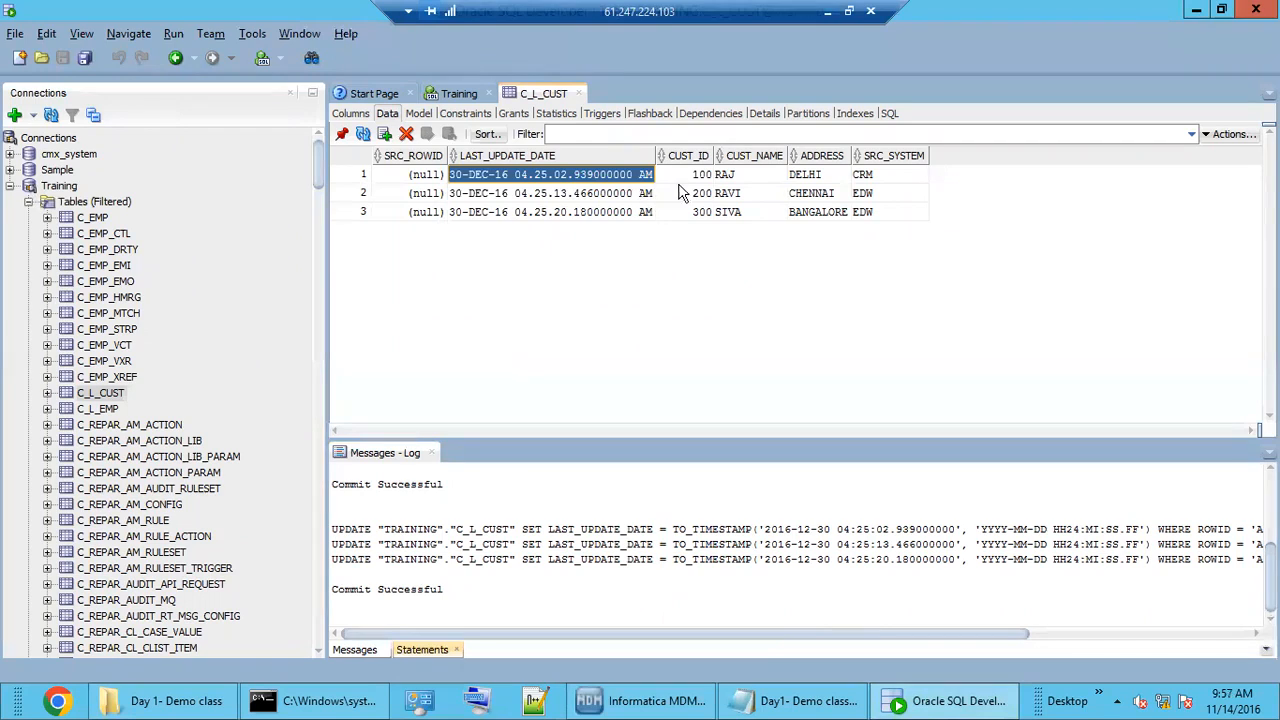
{"action": "left_click_drag", "start_coordinate": [703, 176], "coordinate": [873, 170]}
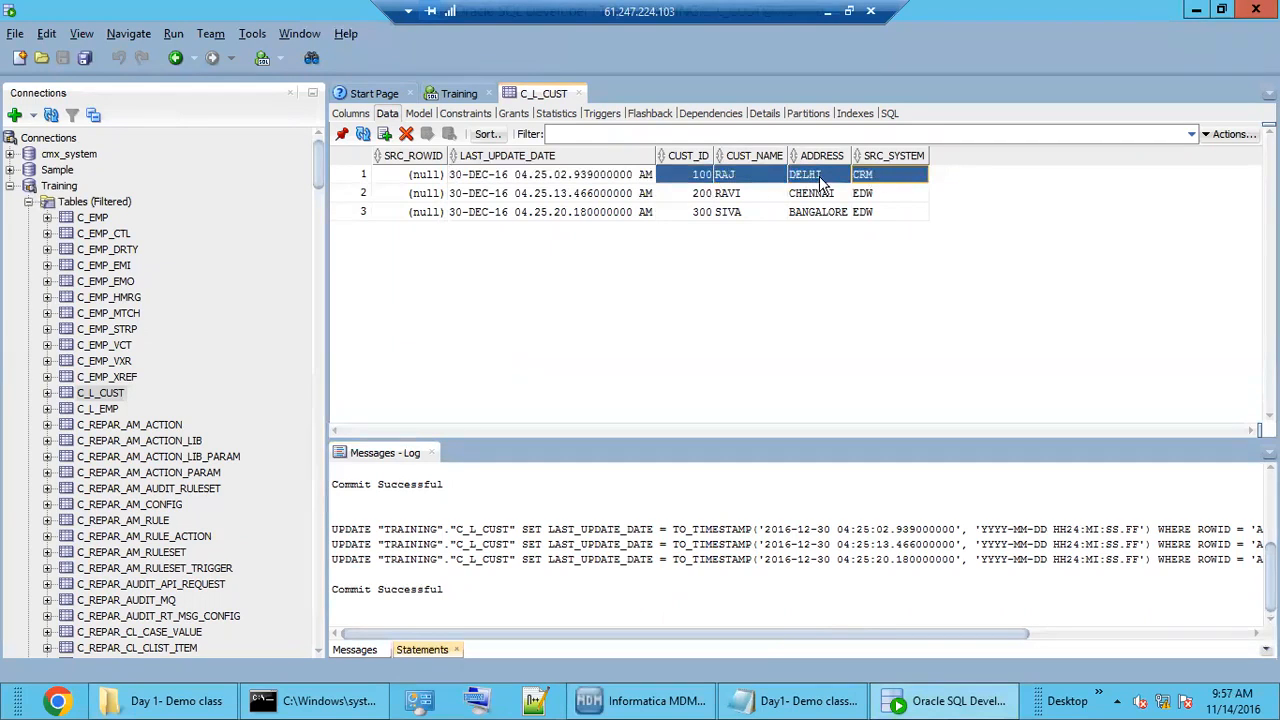
{"action": "left_click", "coordinate": [700, 196]}
{"action": "left_click", "coordinate": [618, 201]}
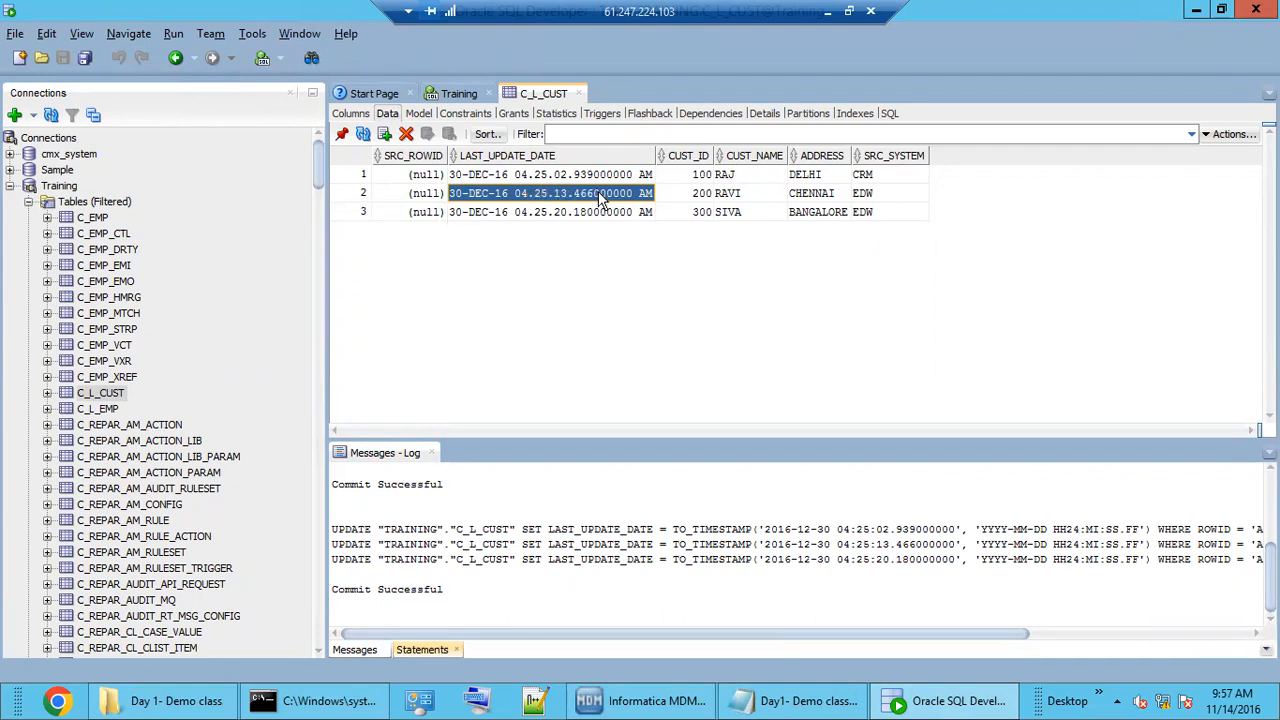
{"action": "left_click", "coordinate": [566, 180]}
{"action": "left_click", "coordinate": [565, 200]}
{"action": "left_click", "coordinate": [568, 214]}
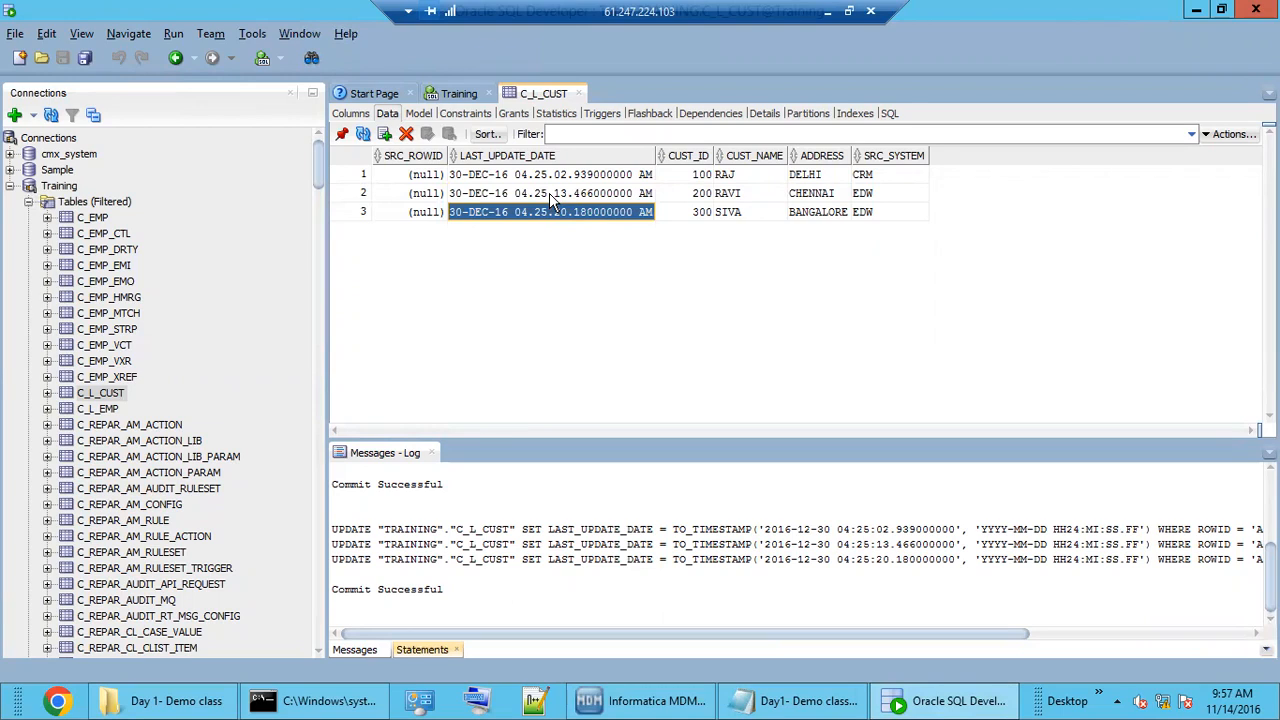
{"action": "left_click", "coordinate": [549, 193]}
{"action": "left_click", "coordinate": [560, 178]}
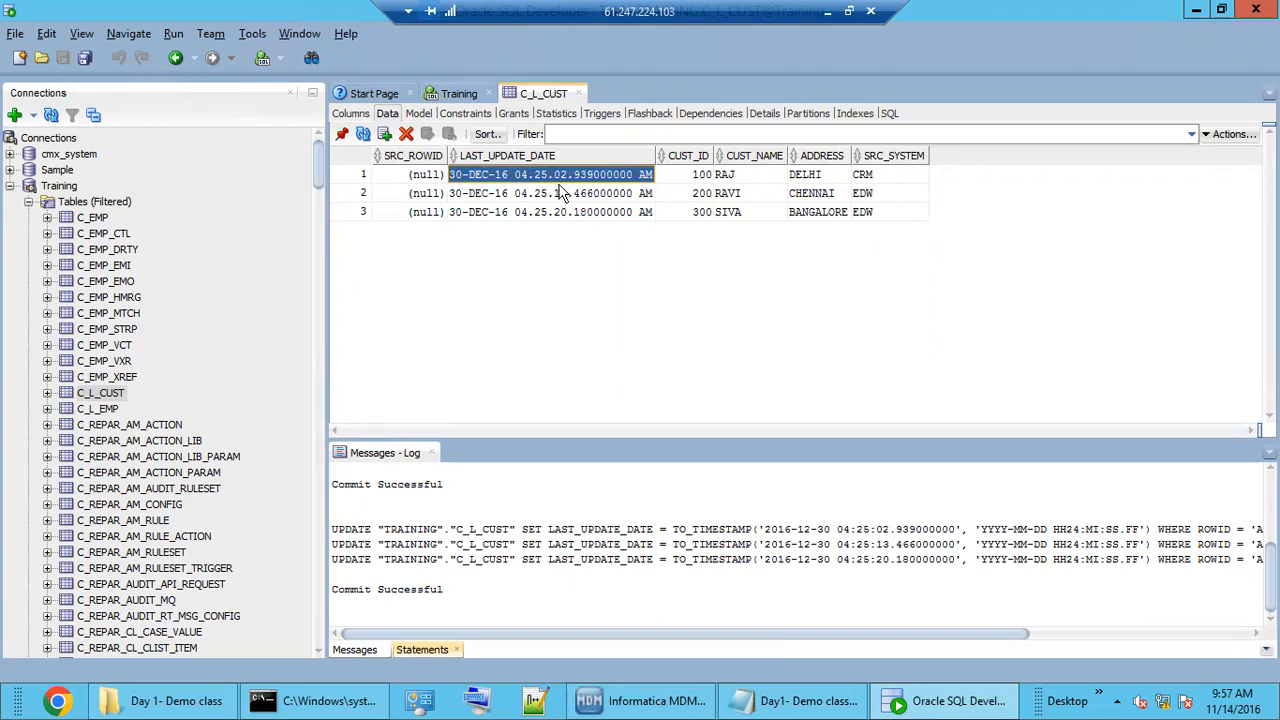
{"action": "left_click", "coordinate": [562, 194]}
{"action": "left_click", "coordinate": [565, 212]}
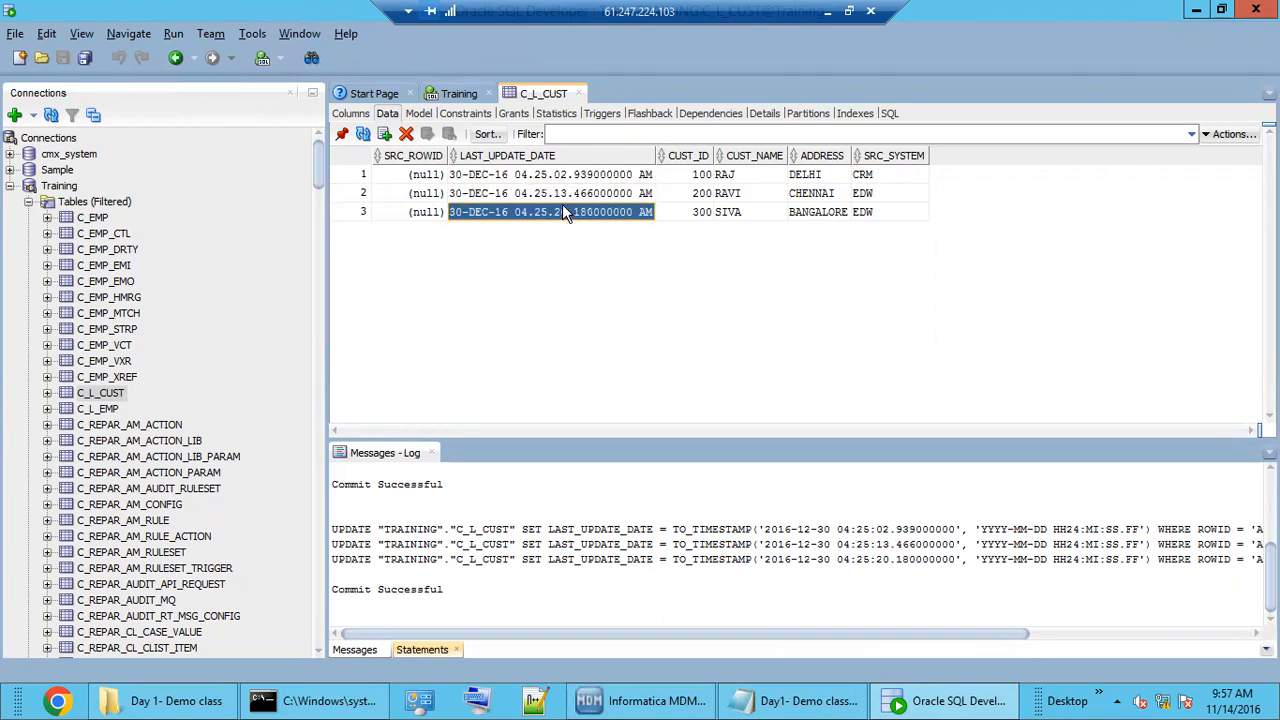
{"action": "left_click", "coordinate": [562, 194]}
{"action": "left_click", "coordinate": [558, 177]}
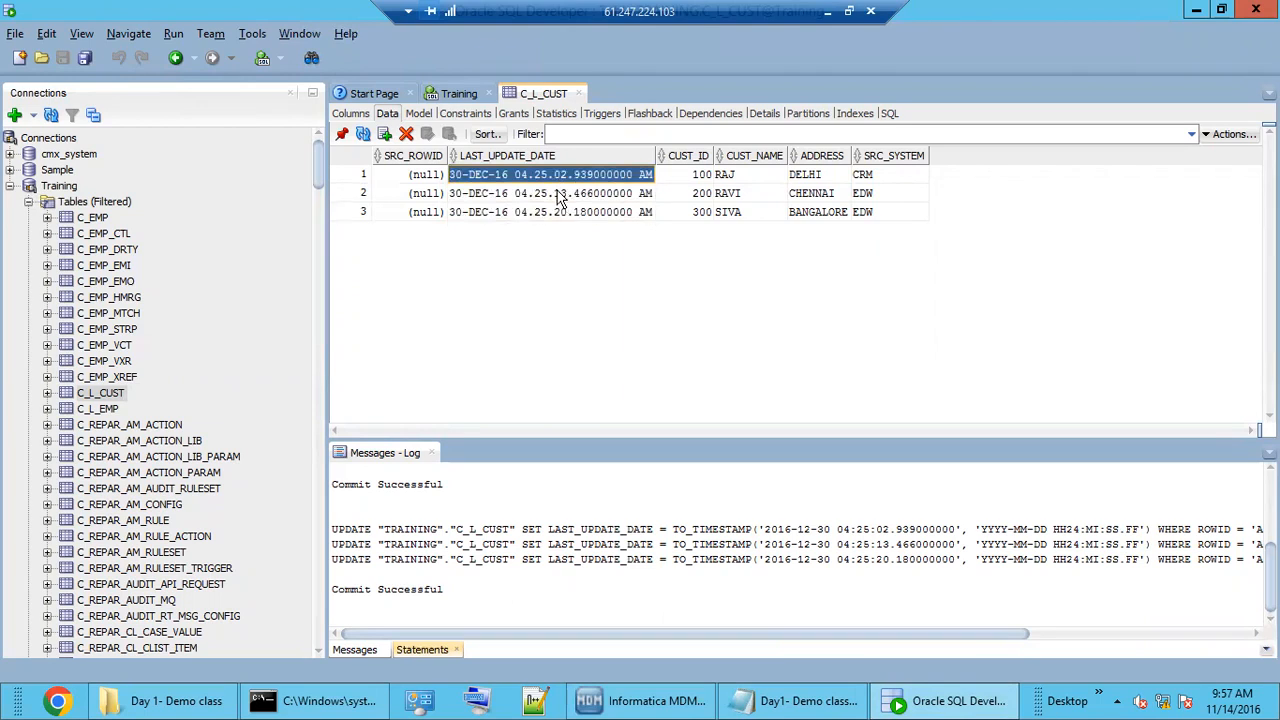
{"action": "left_click", "coordinate": [562, 196]}
{"action": "left_click", "coordinate": [564, 209]}
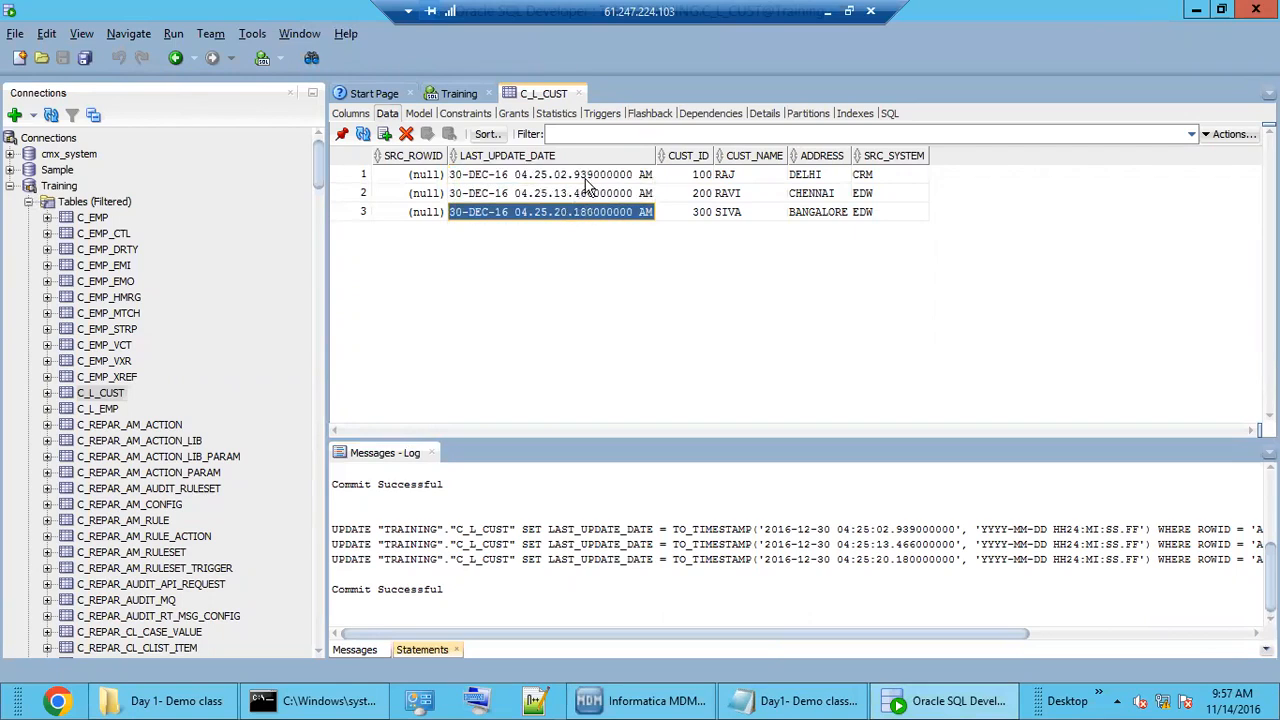
Step: Try to change the year of LAST_UPDATE_DATE to 2015 in the first C_L_CUST row (CRM, DELHI)
{"action": "left_click", "coordinate": [642, 177]}
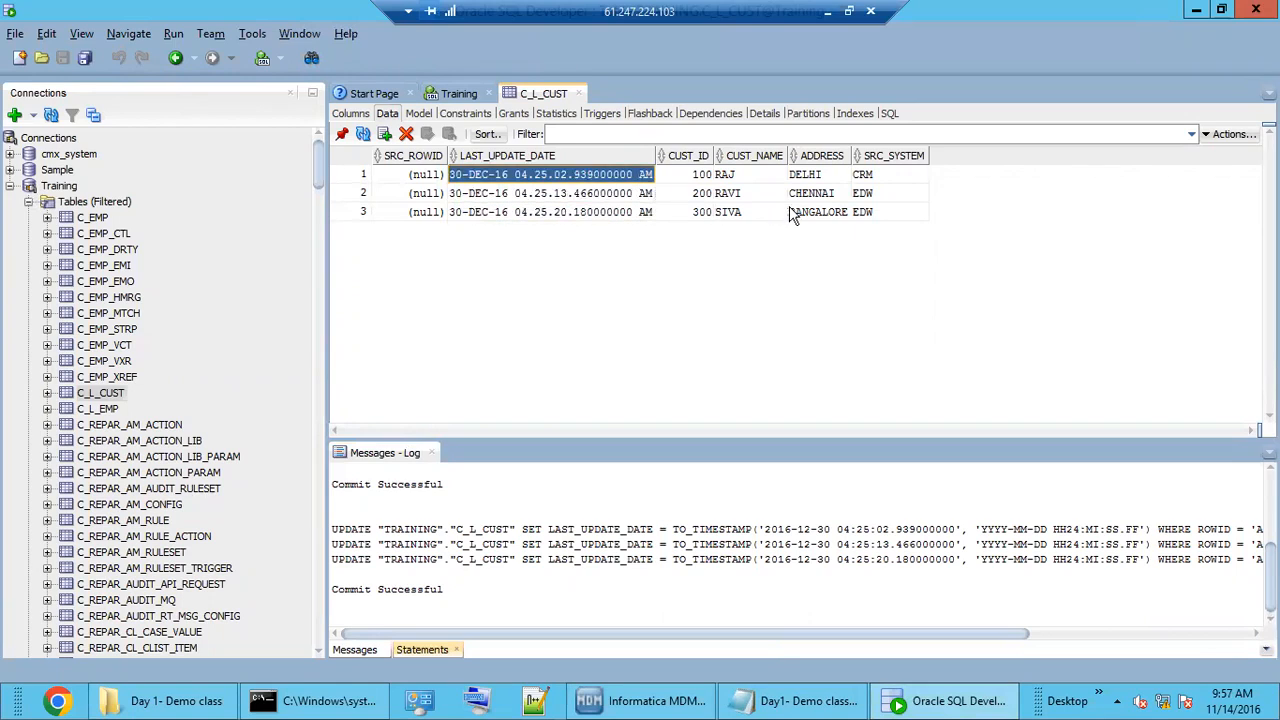
{"action": "double_click", "coordinate": [647, 174]}
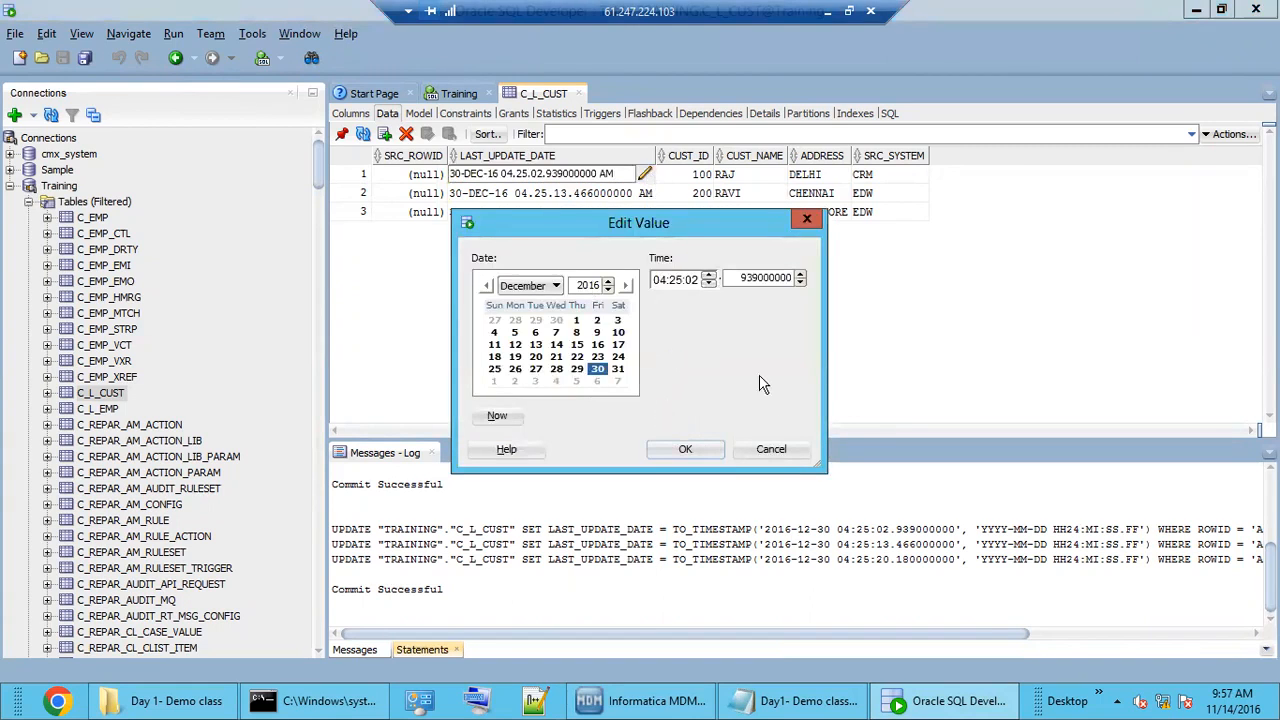
{"action": "left_click", "coordinate": [607, 281]}
{"action": "left_click", "coordinate": [612, 292]}
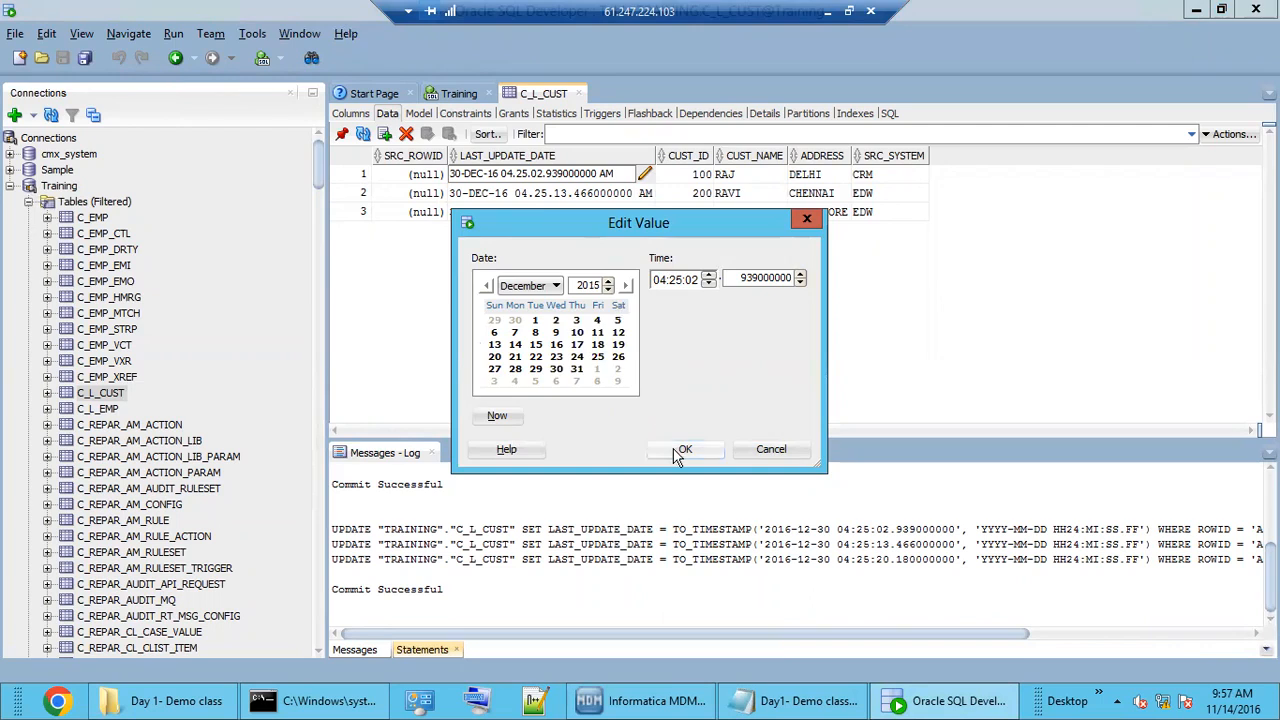
{"action": "left_click", "coordinate": [685, 449]}
Step: Try to change the year of LAST_UPDATE_DATE to 2015 in the second C_L_CUST row (EDW, CHENNAI)
{"action": "left_click", "coordinate": [633, 195]}
{"action": "left_click", "coordinate": [645, 193]}
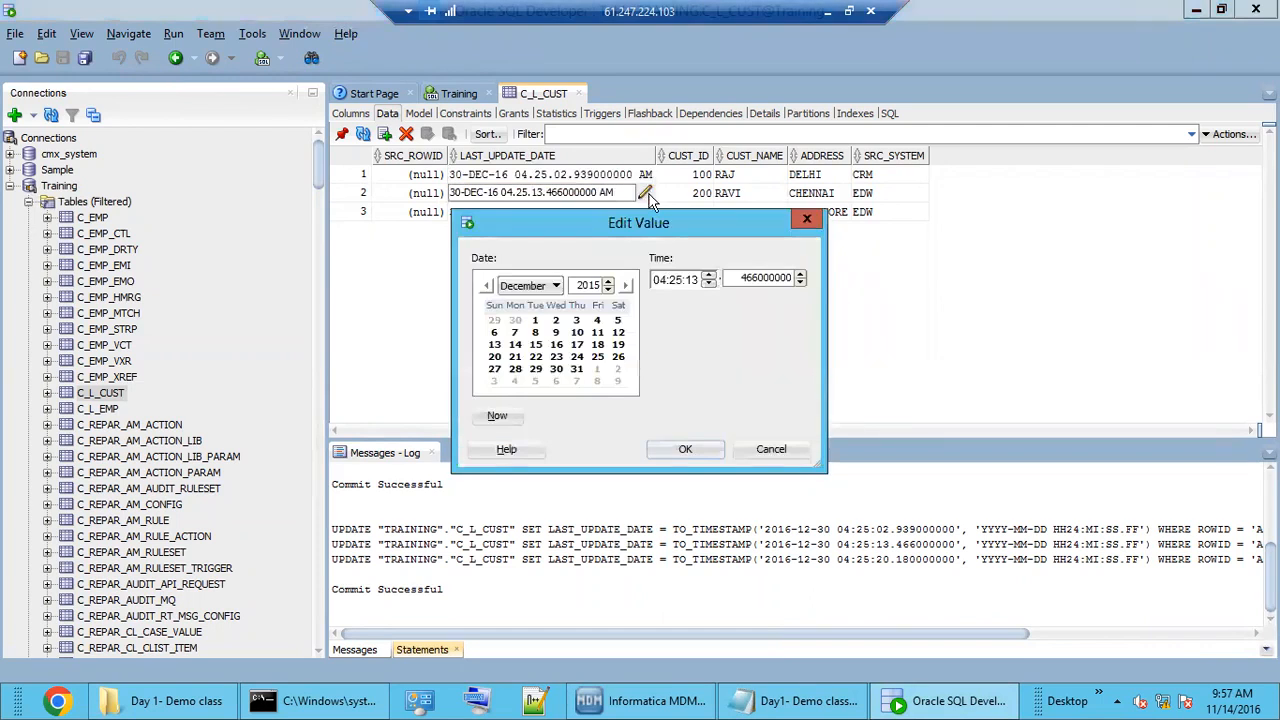
{"action": "left_click", "coordinate": [683, 449]}
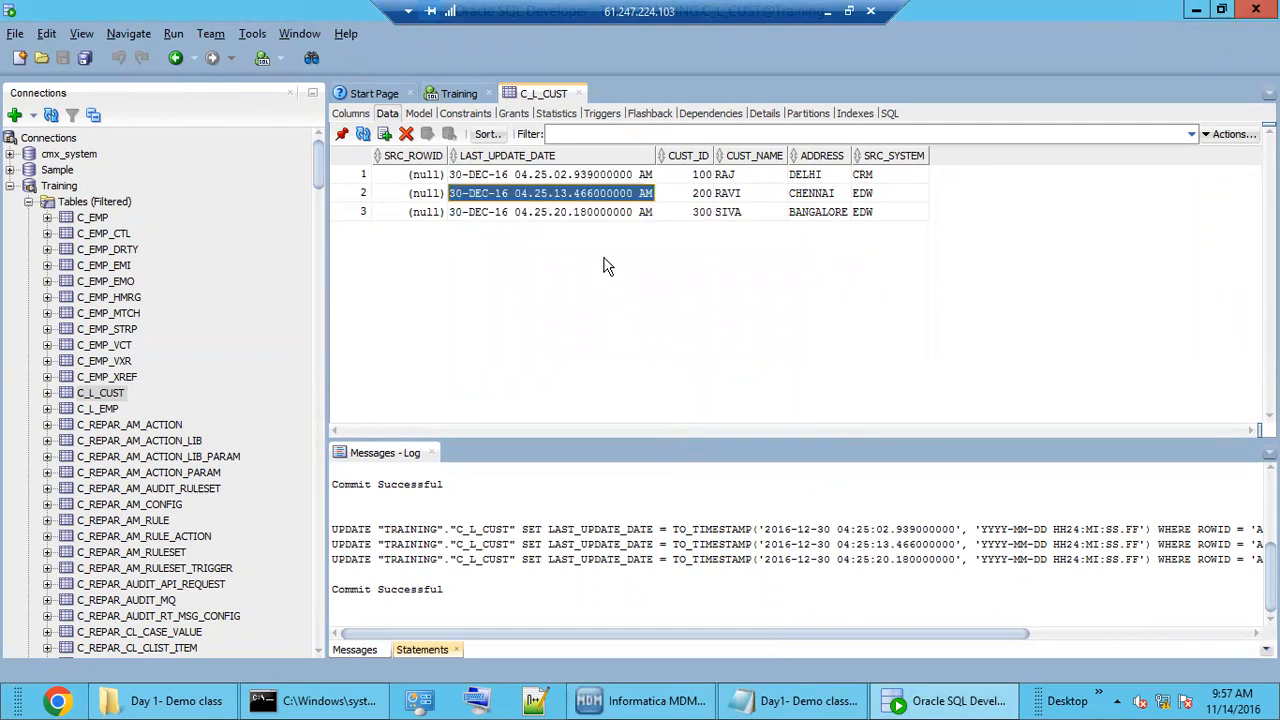
{"action": "left_click", "coordinate": [645, 195]}
{"action": "left_click", "coordinate": [645, 193]}
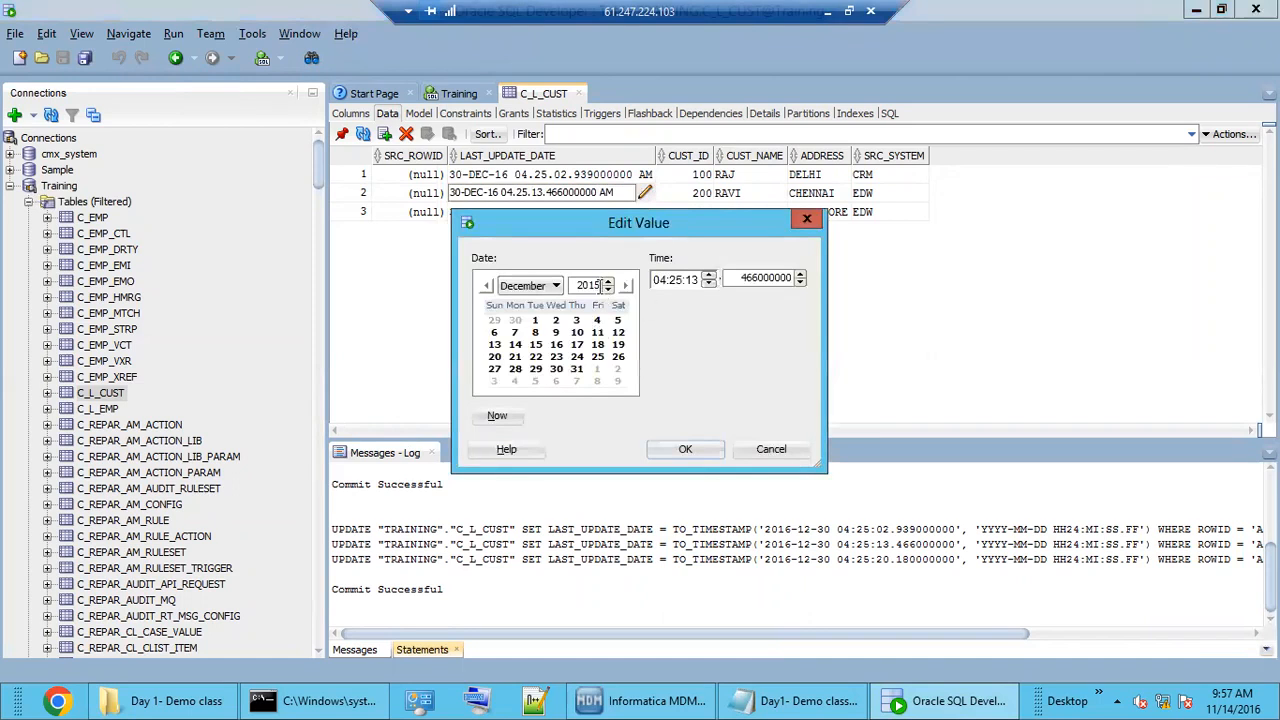
{"action": "left_click", "coordinate": [685, 449]}
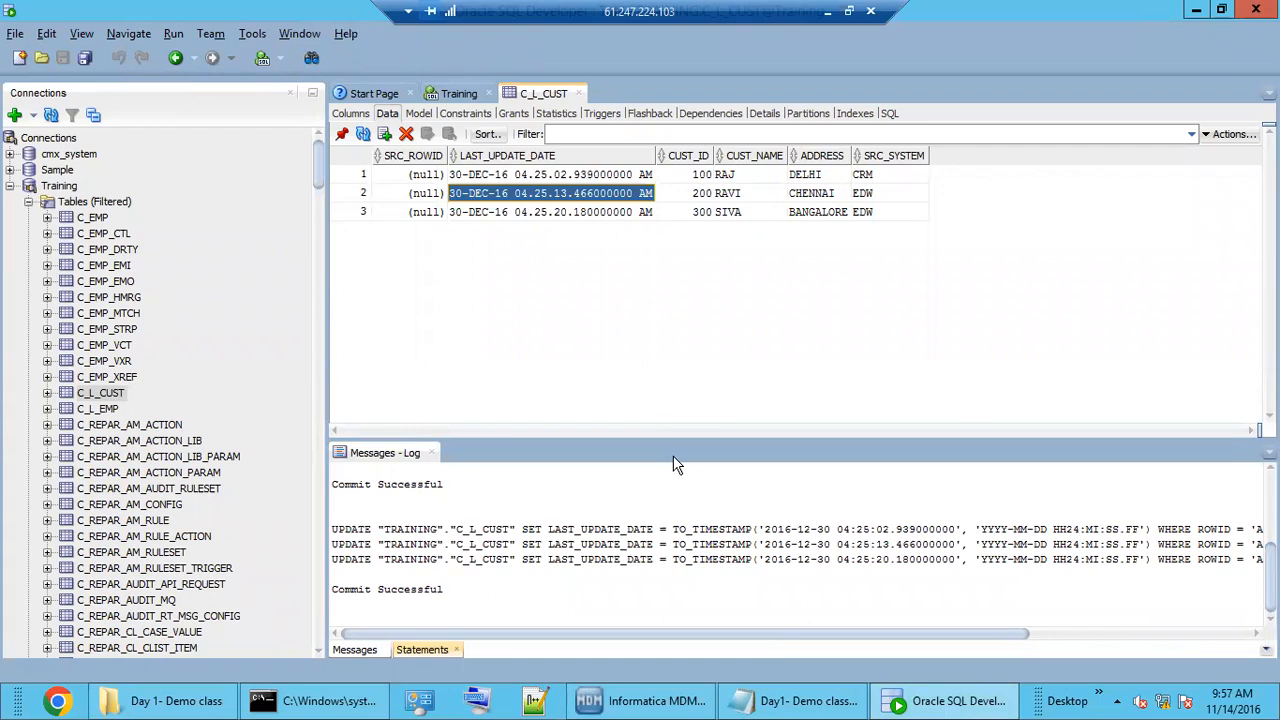
Step: Change the LAST_UPDATE_DATE of the first C_L_CUST row (CRM, DELHI) to 30-DEC-15, keeping its time
{"action": "left_click", "coordinate": [532, 174]}
{"action": "left_click", "coordinate": [531, 174]}
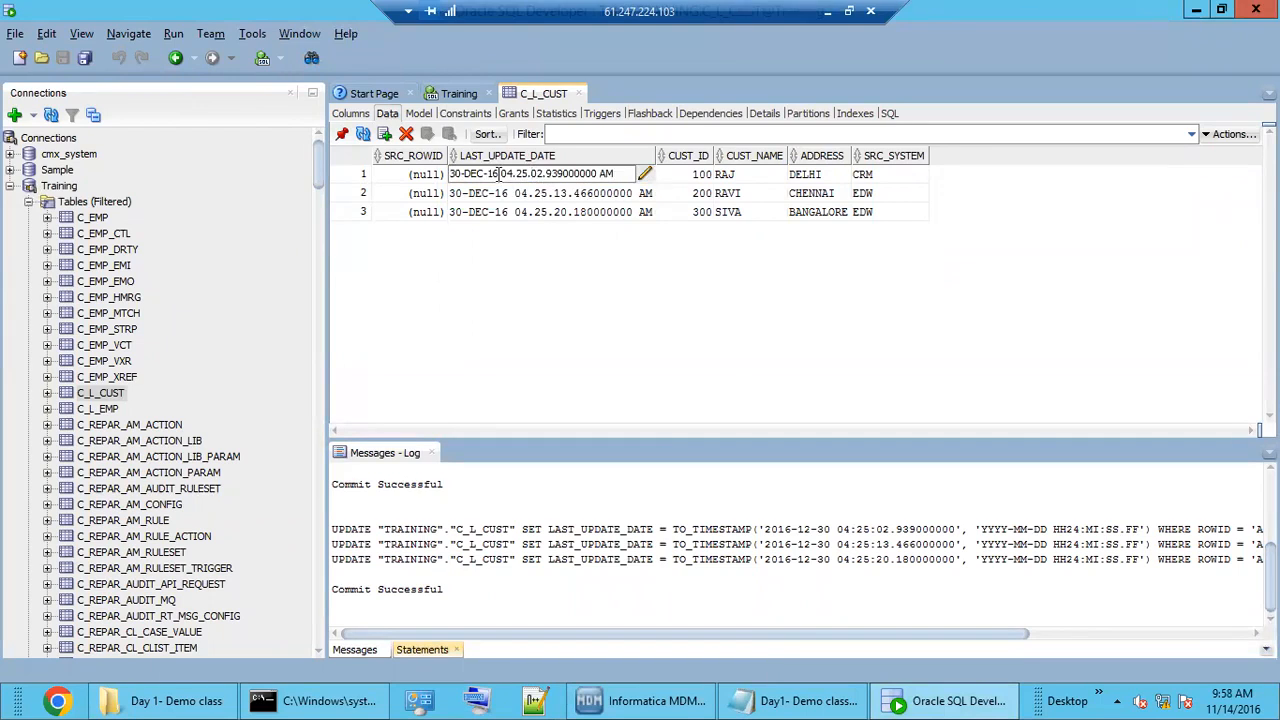
{"action": "key", "text": "BackSpace"}
{"action": "type", "text": "5"}
{"action": "key", "text": "Return"}
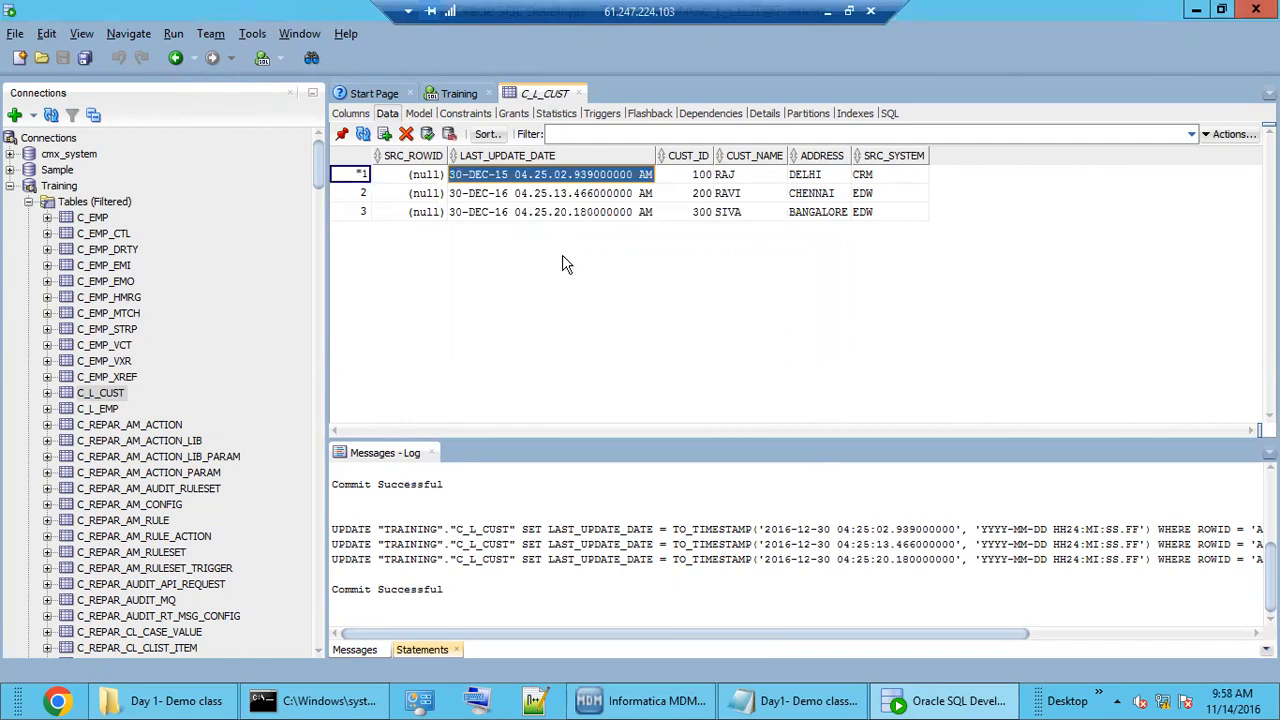
Step: Change the LAST_UPDATE_DATE of the second C_L_CUST row (EDW, CHENNAI) to 30-DEC-15, keeping its time
{"action": "left_click", "coordinate": [506, 192]}
{"action": "left_click", "coordinate": [506, 192]}
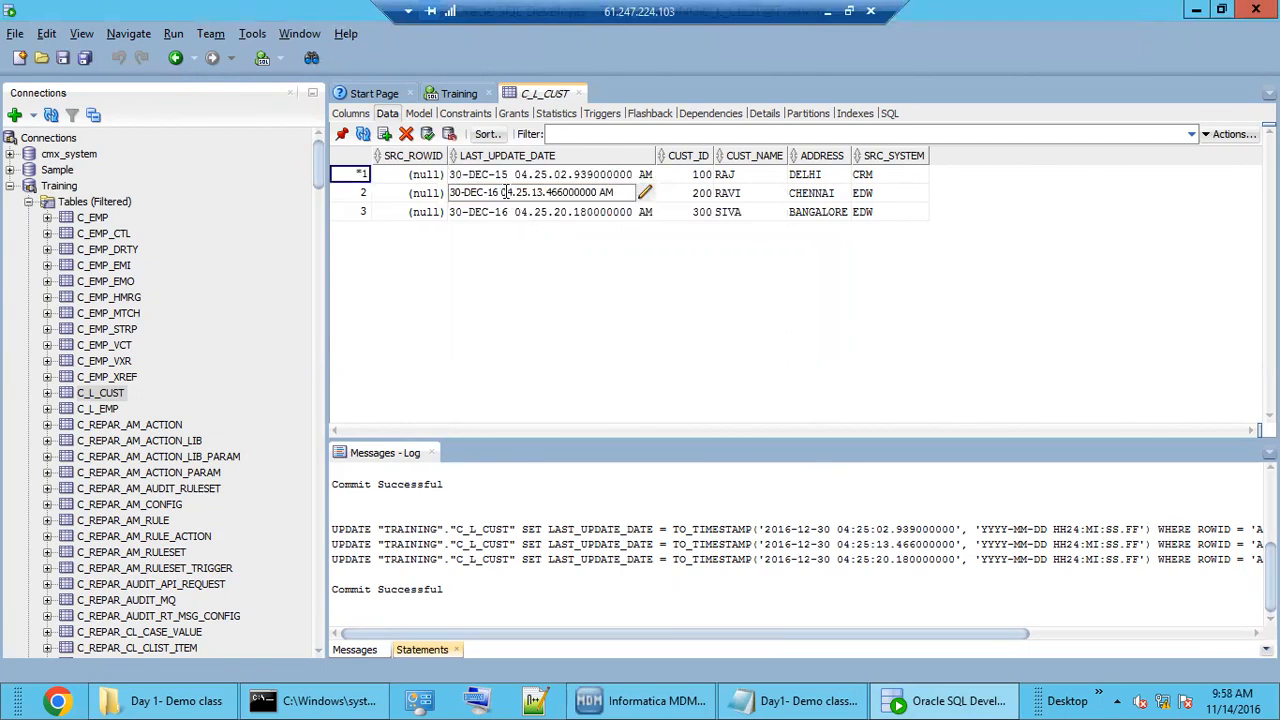
{"action": "key", "text": "BackSpace"}
{"action": "type", "text": "5"}
{"action": "key", "text": "Return"}
Step: Set the LAST_UPDATE_DATE of the third row (EDW, BANGALORE) to the current date and time, and commit the C_L_CUST changes
{"action": "left_click", "coordinate": [515, 216]}
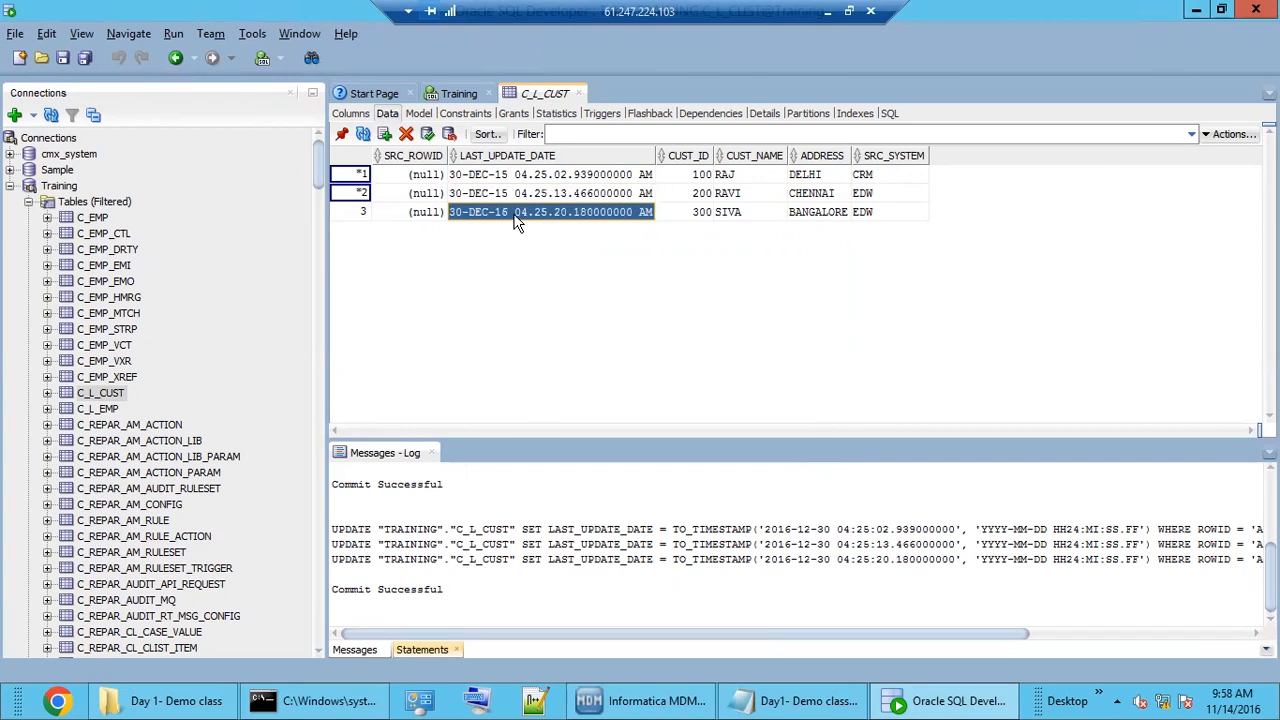
{"action": "left_click", "coordinate": [645, 213]}
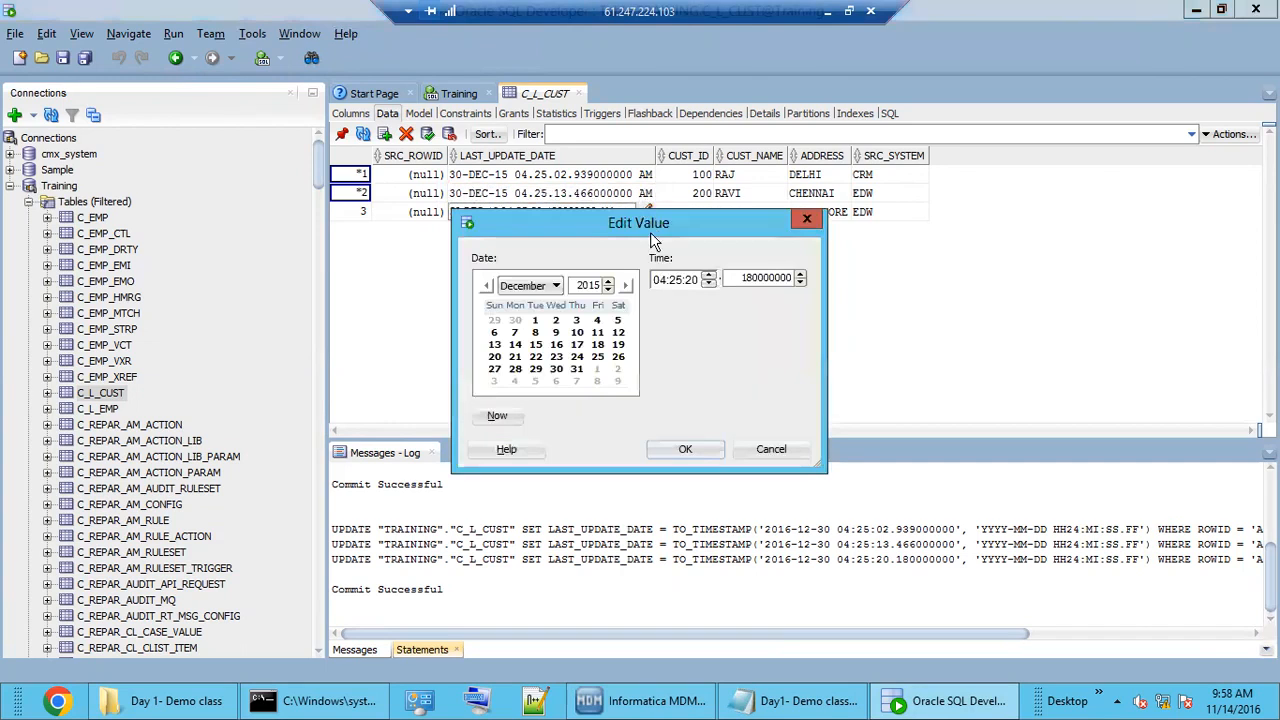
{"action": "left_click", "coordinate": [497, 416]}
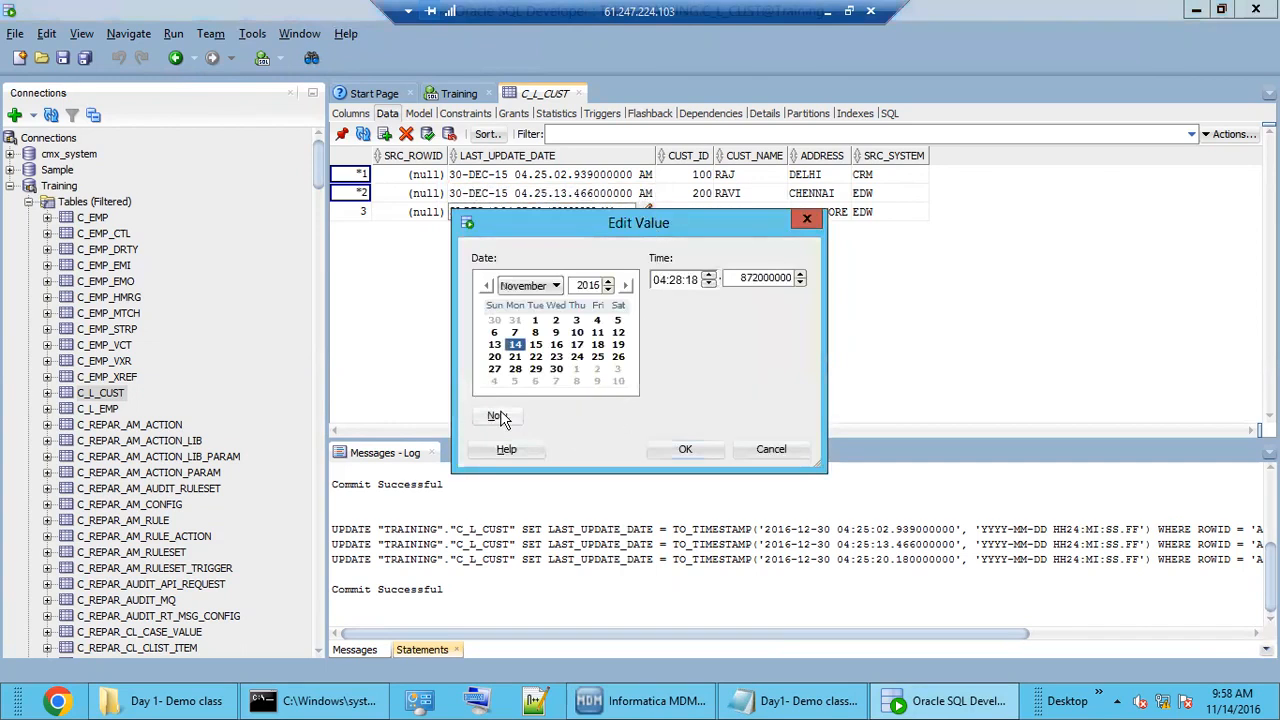
{"action": "left_click", "coordinate": [668, 449]}
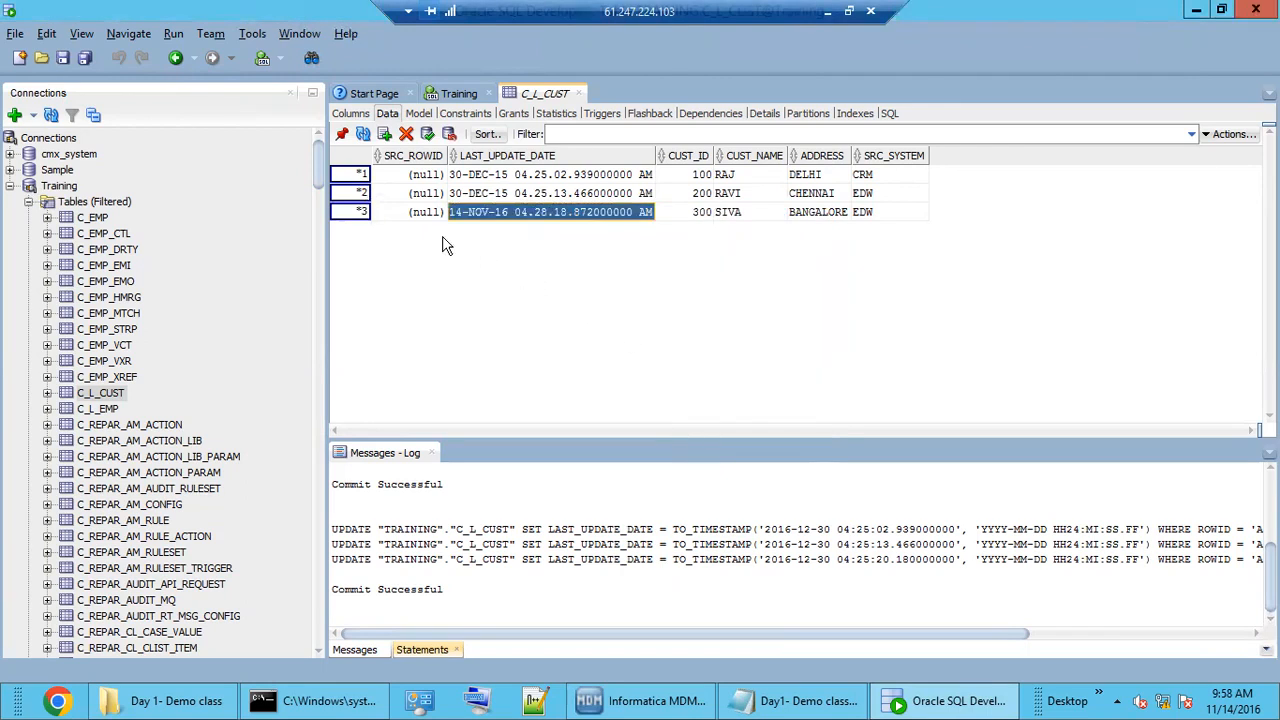
{"action": "left_click", "coordinate": [428, 134]}
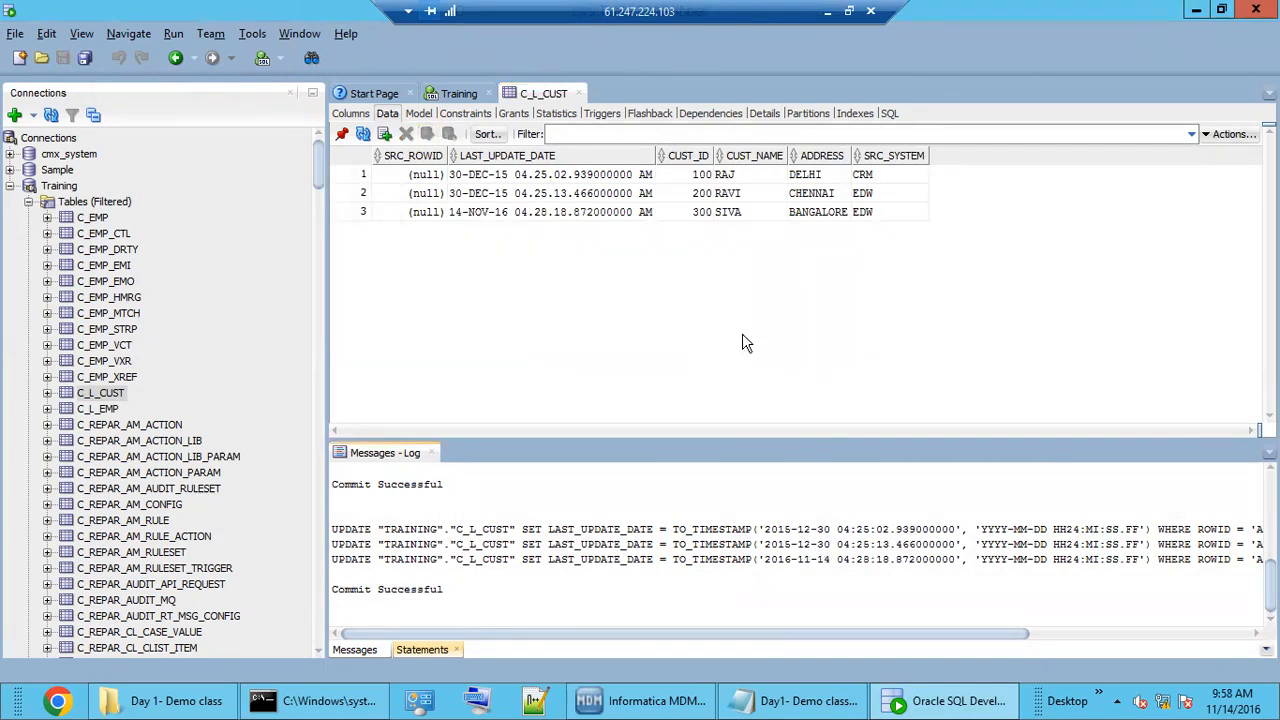
Step: Switch to Informatica MDM, close the rejects list, and execute the M_CRM_CUST stage batch again, refreshing its status
{"action": "left_click", "coordinate": [628, 703]}
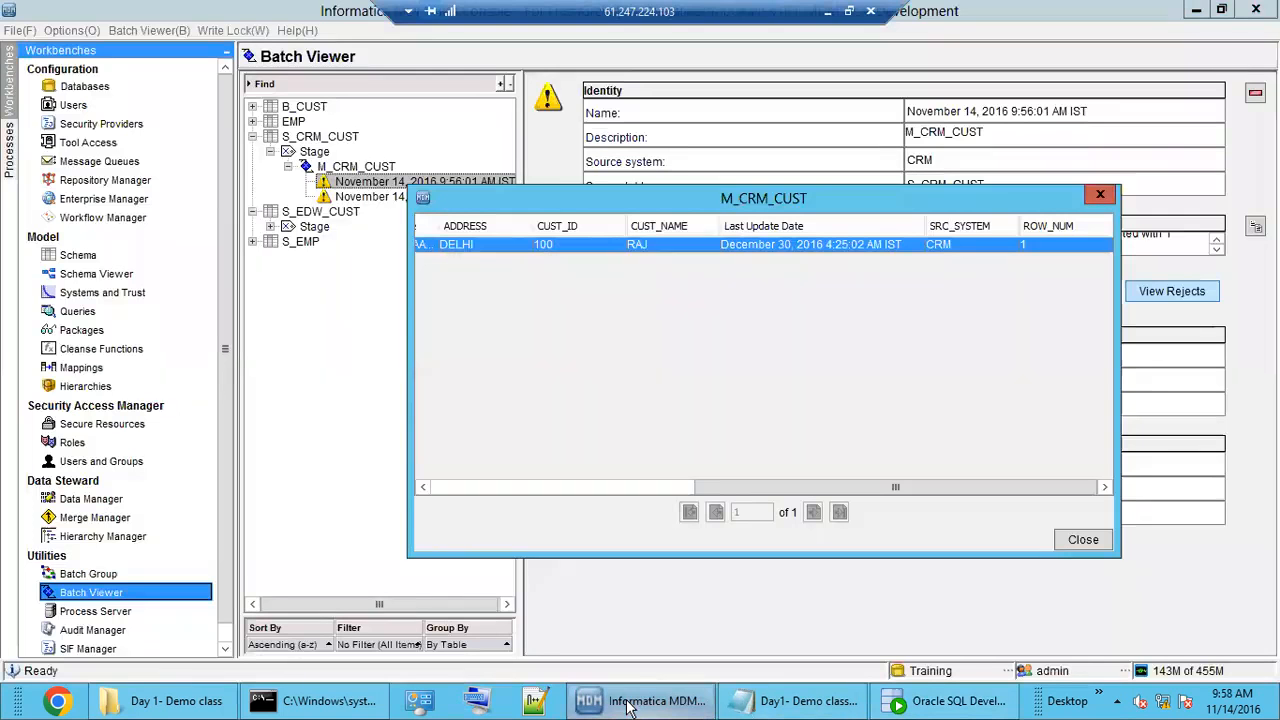
{"action": "left_click", "coordinate": [1079, 540]}
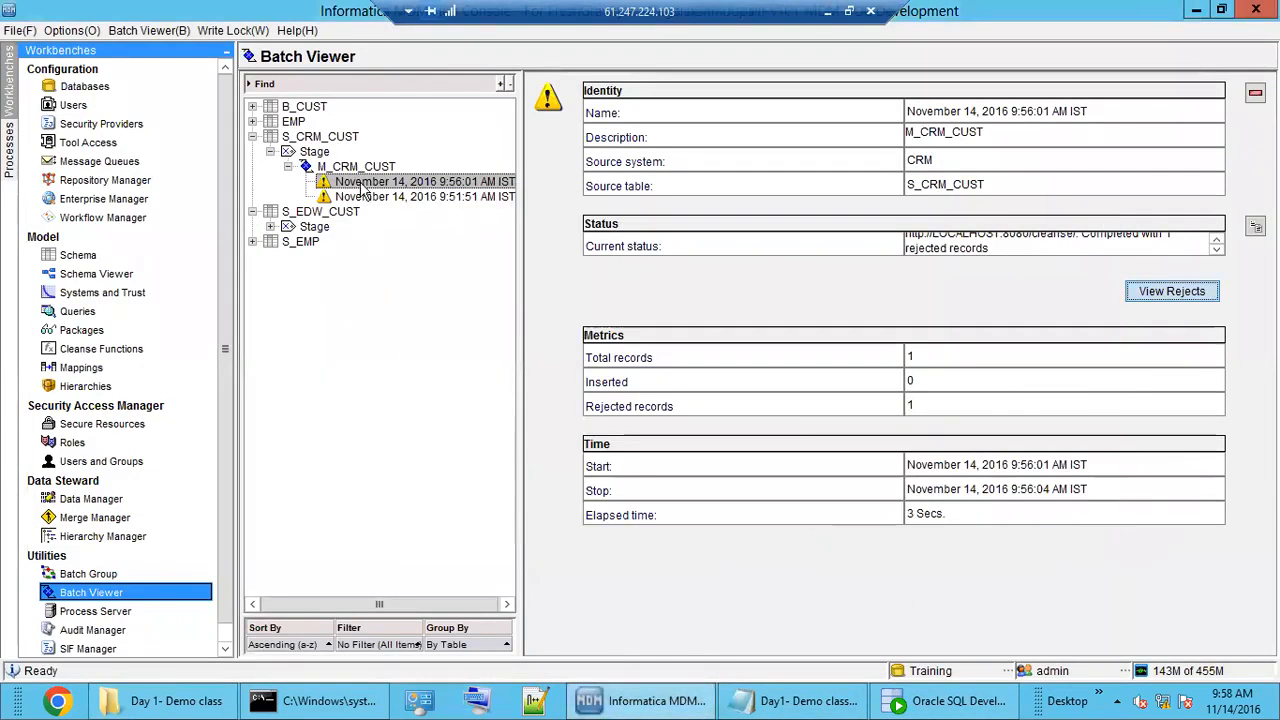
{"action": "left_click", "coordinate": [360, 167]}
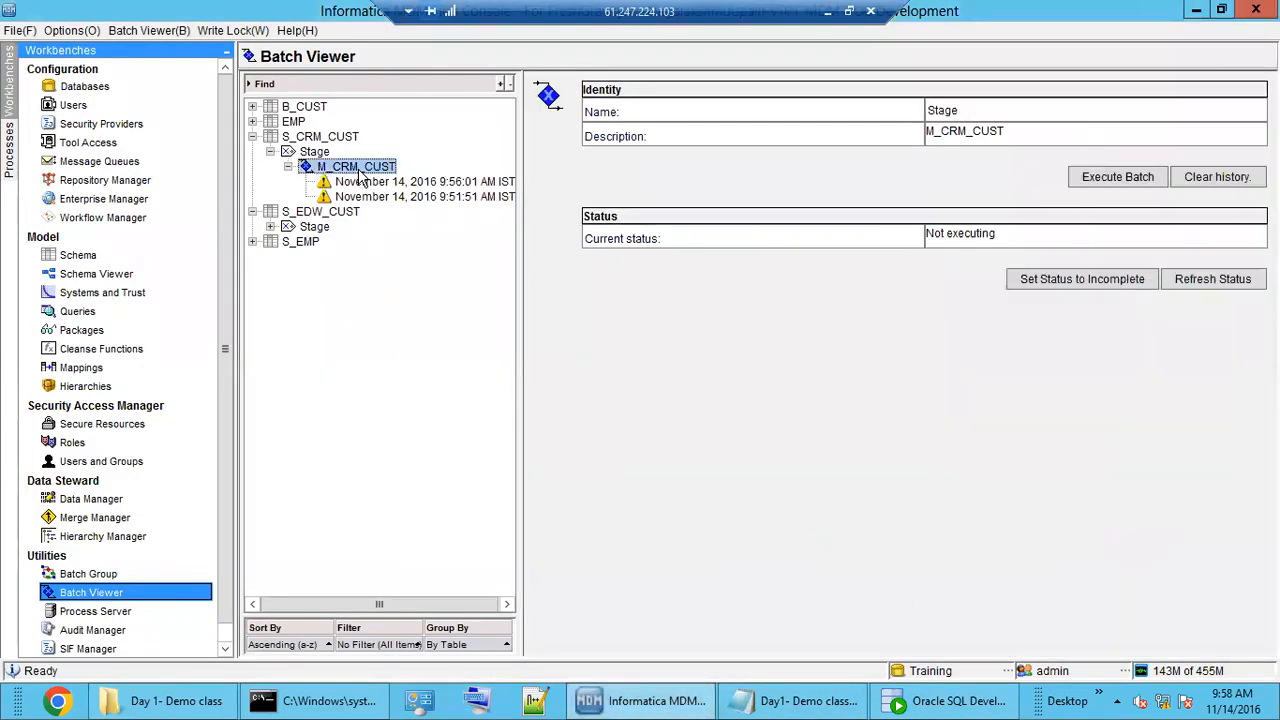
{"action": "left_click", "coordinate": [1120, 177]}
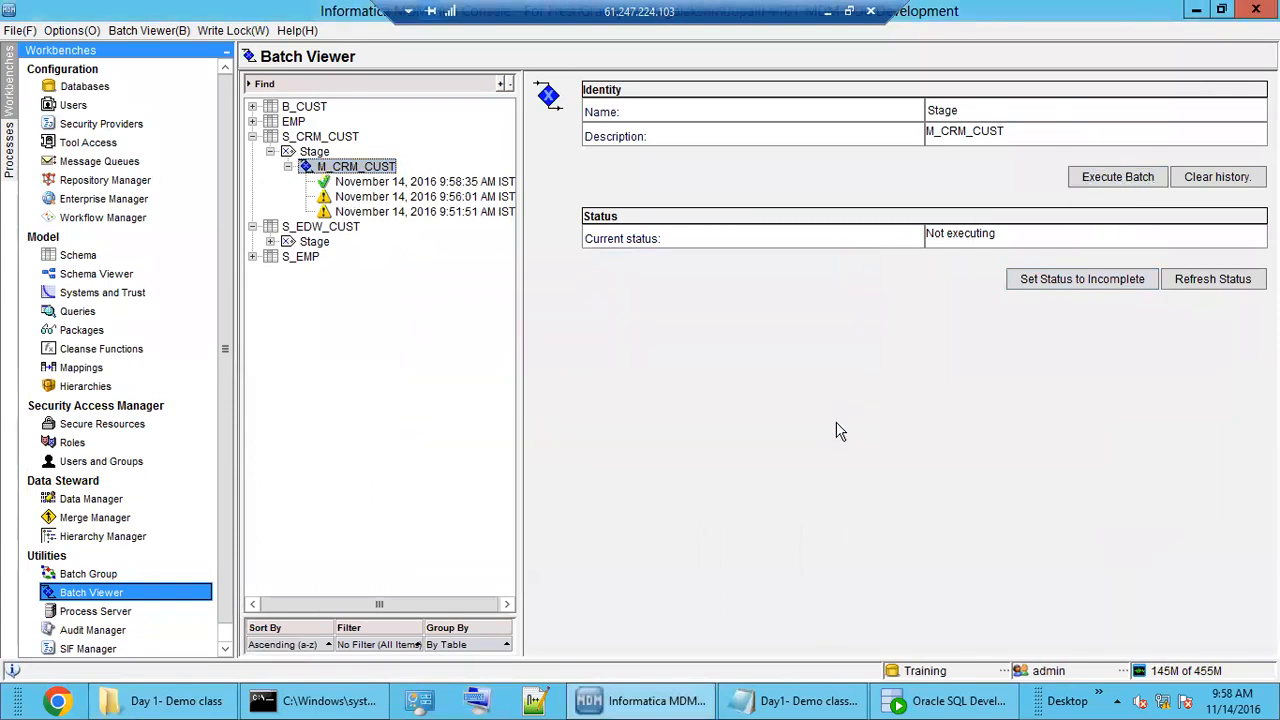
{"action": "left_click", "coordinate": [1210, 278]}
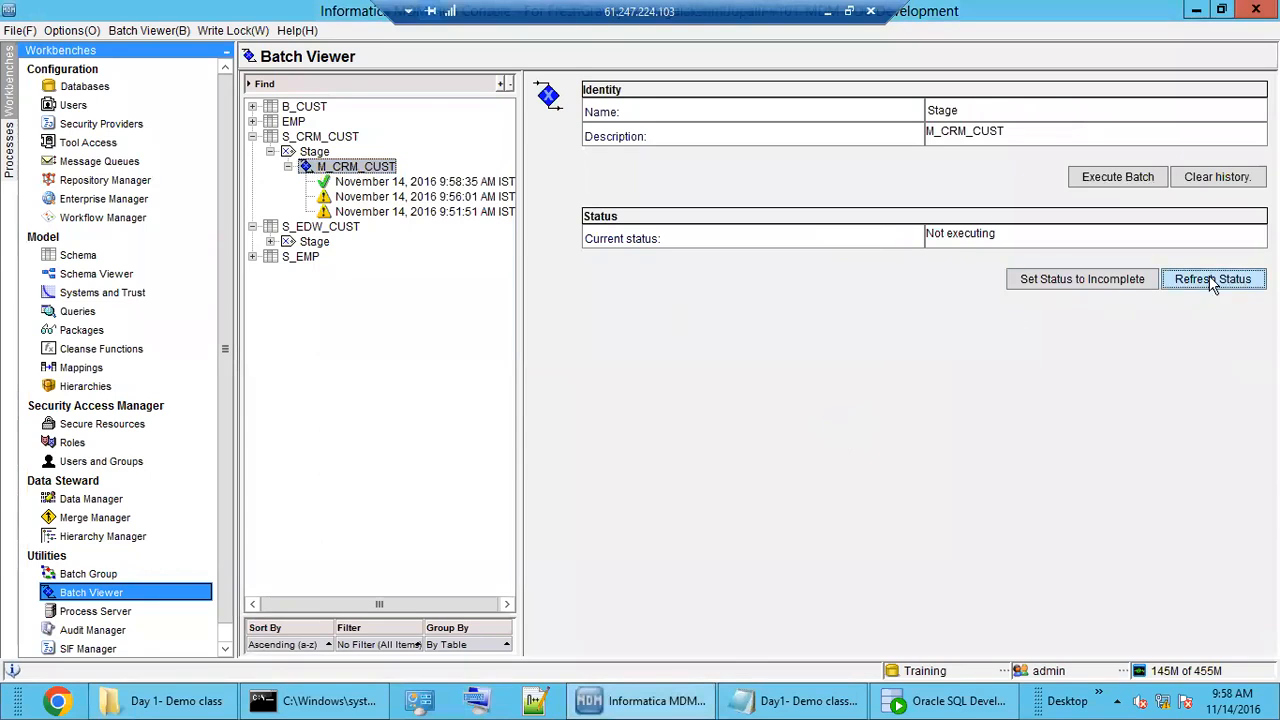
Step: Compare the metrics of the newest M_CRM_CUST run with those of the earliest run
{"action": "left_click", "coordinate": [390, 184]}
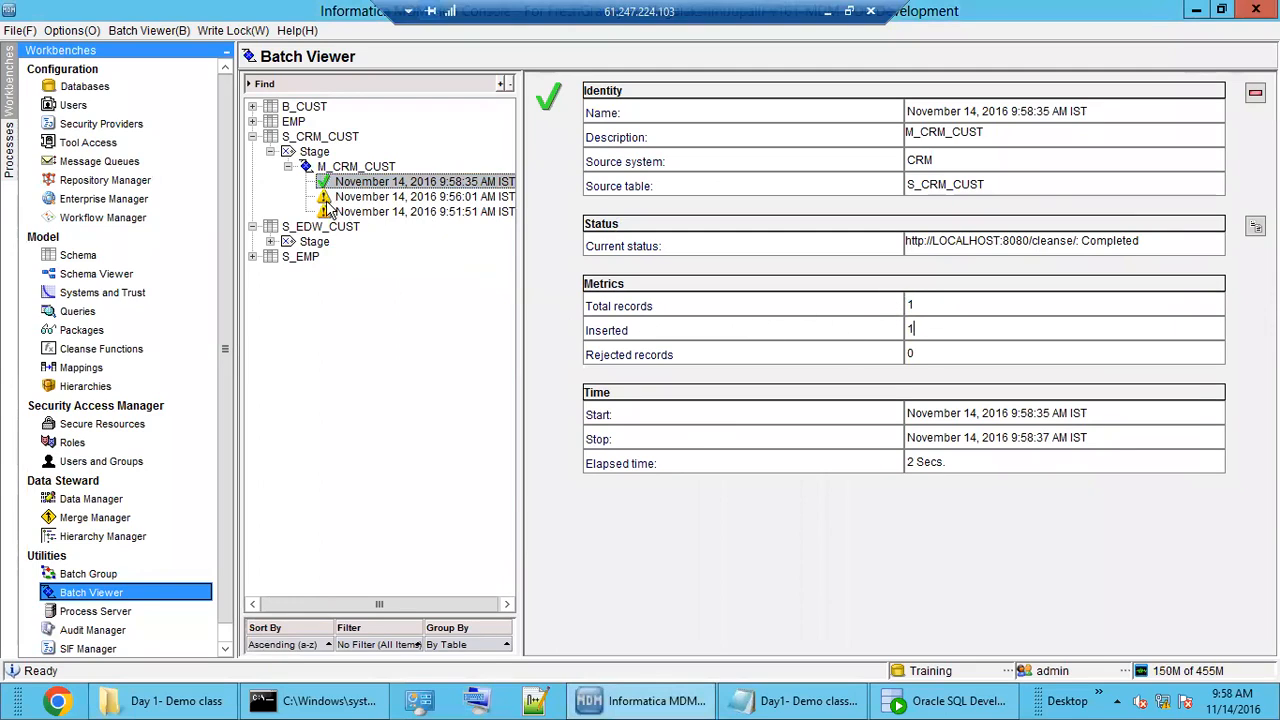
{"action": "left_click", "coordinate": [386, 213]}
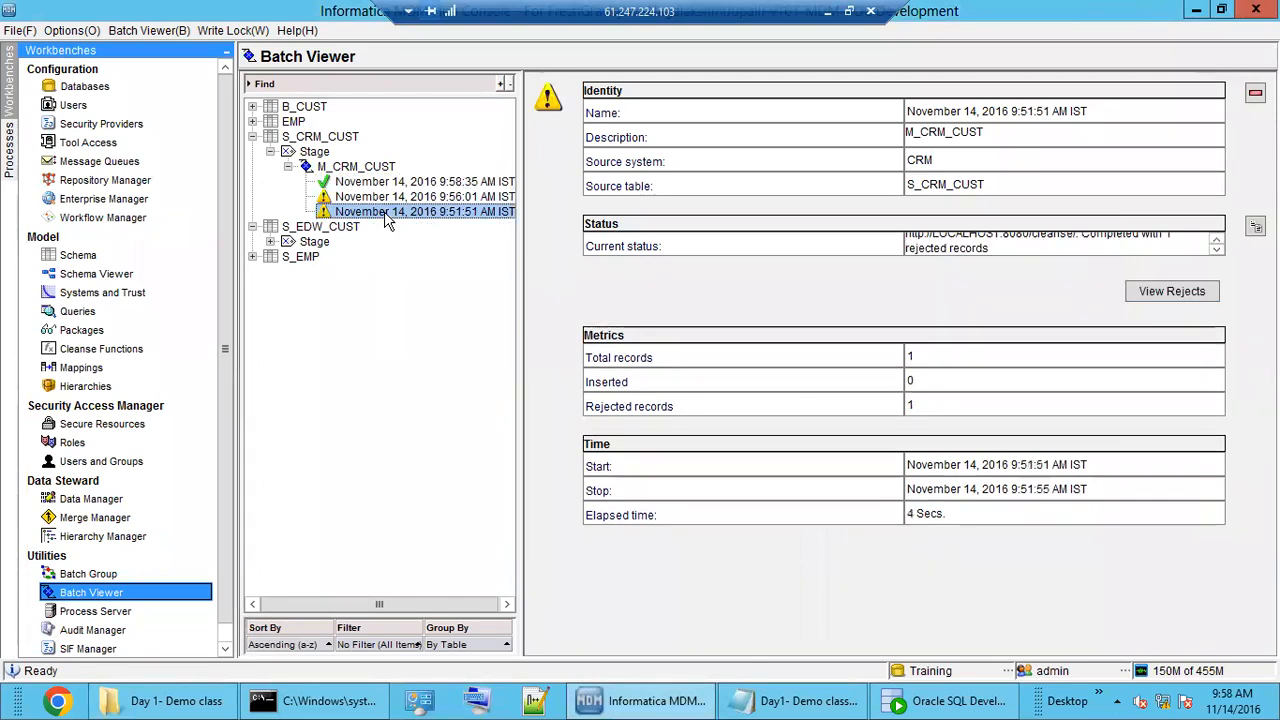
{"action": "left_click", "coordinate": [372, 183]}
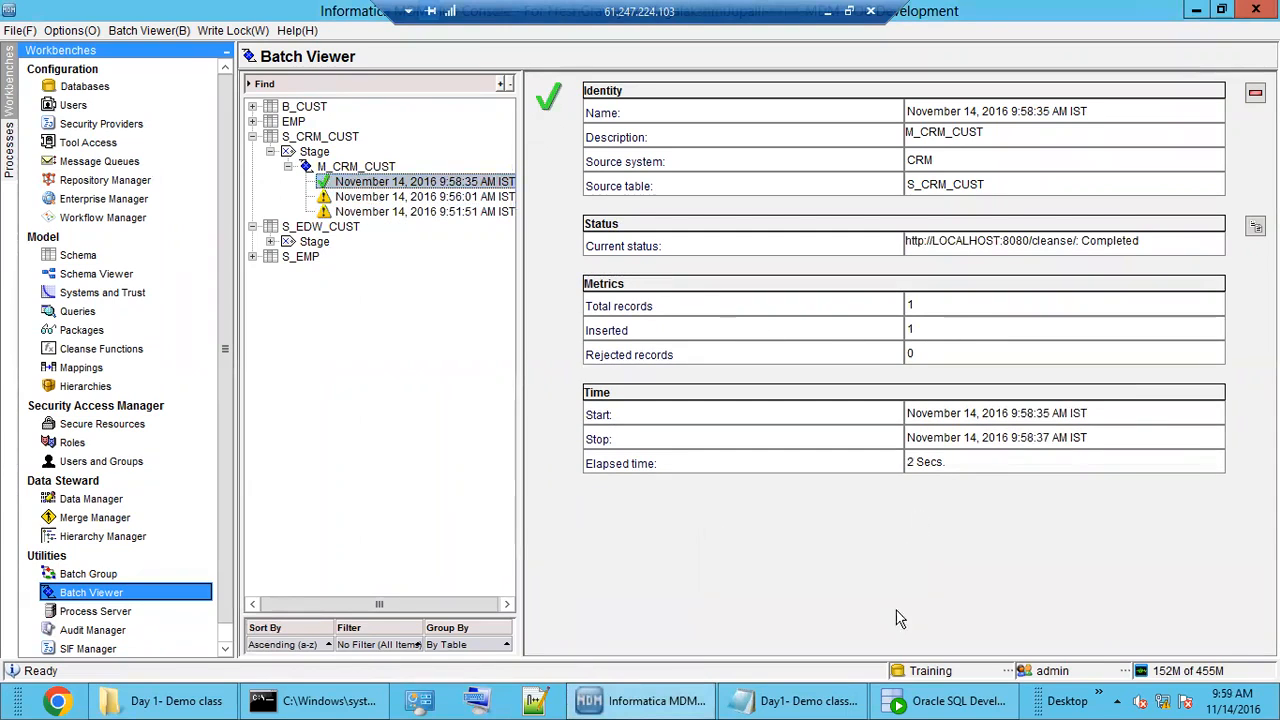
Step: Switch to Oracle SQL Developer, refresh the Training connection's tables, and view the data of the staging-related table C_S_EDW_CUST_OPL
{"action": "left_click", "coordinate": [645, 700]}
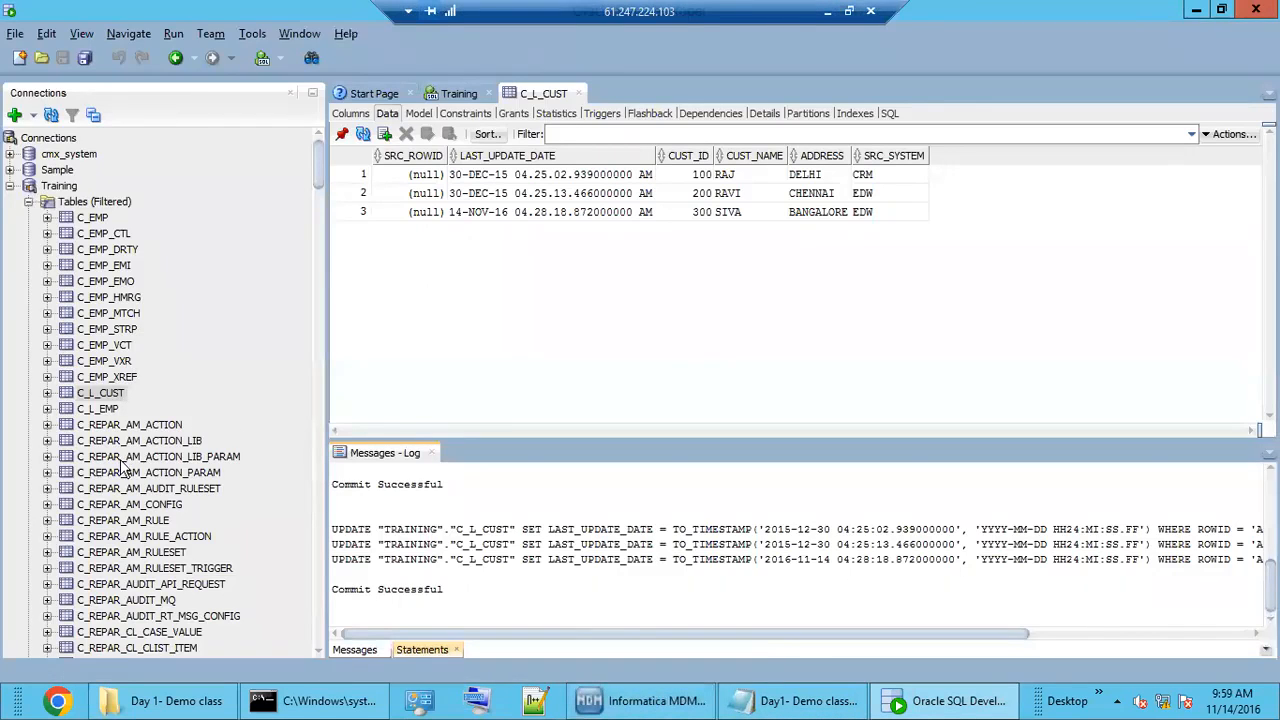
{"action": "right_click", "coordinate": [72, 203]}
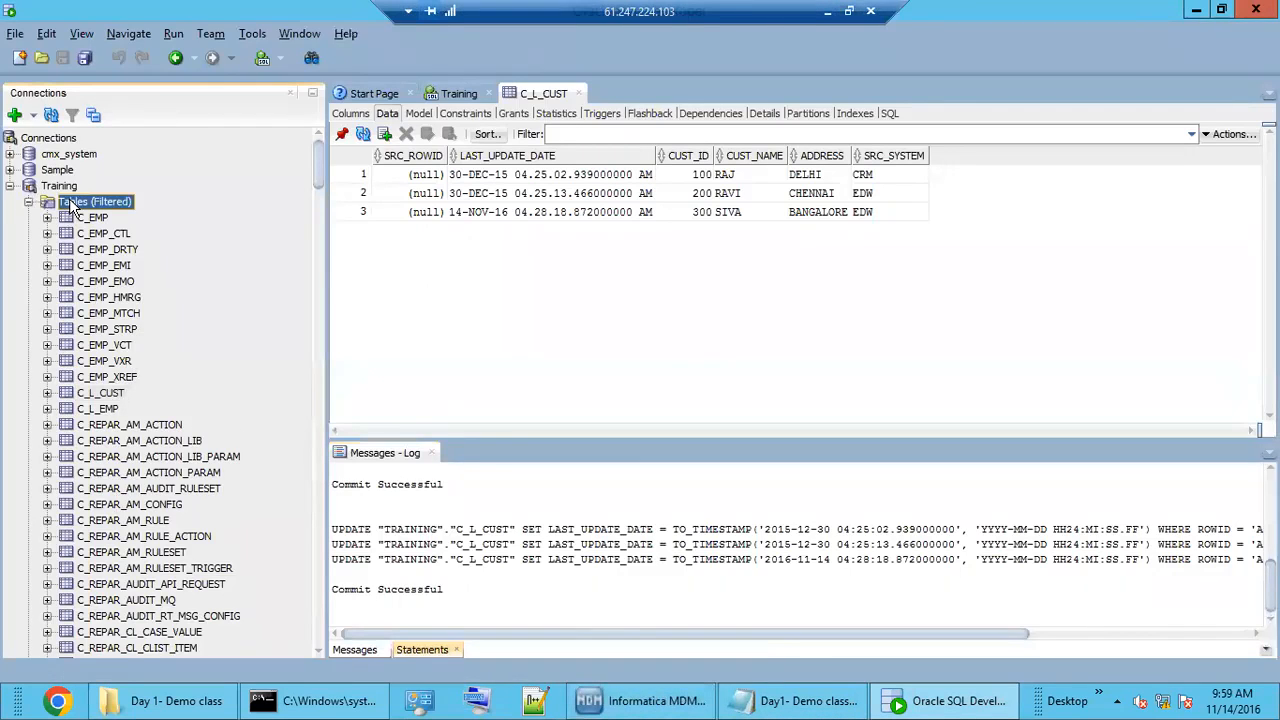
{"action": "left_click", "coordinate": [113, 302]}
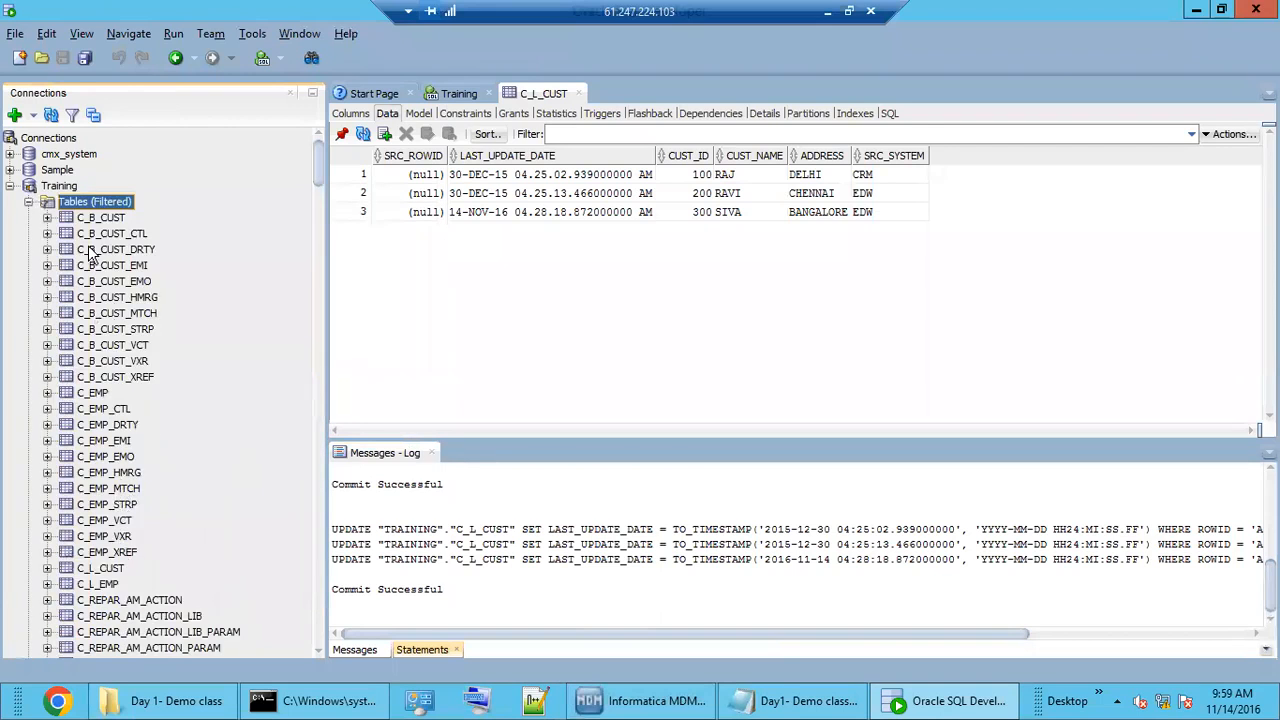
{"action": "scroll", "coordinate": [113, 593], "scroll_direction": "down", "scroll_amount": 20}
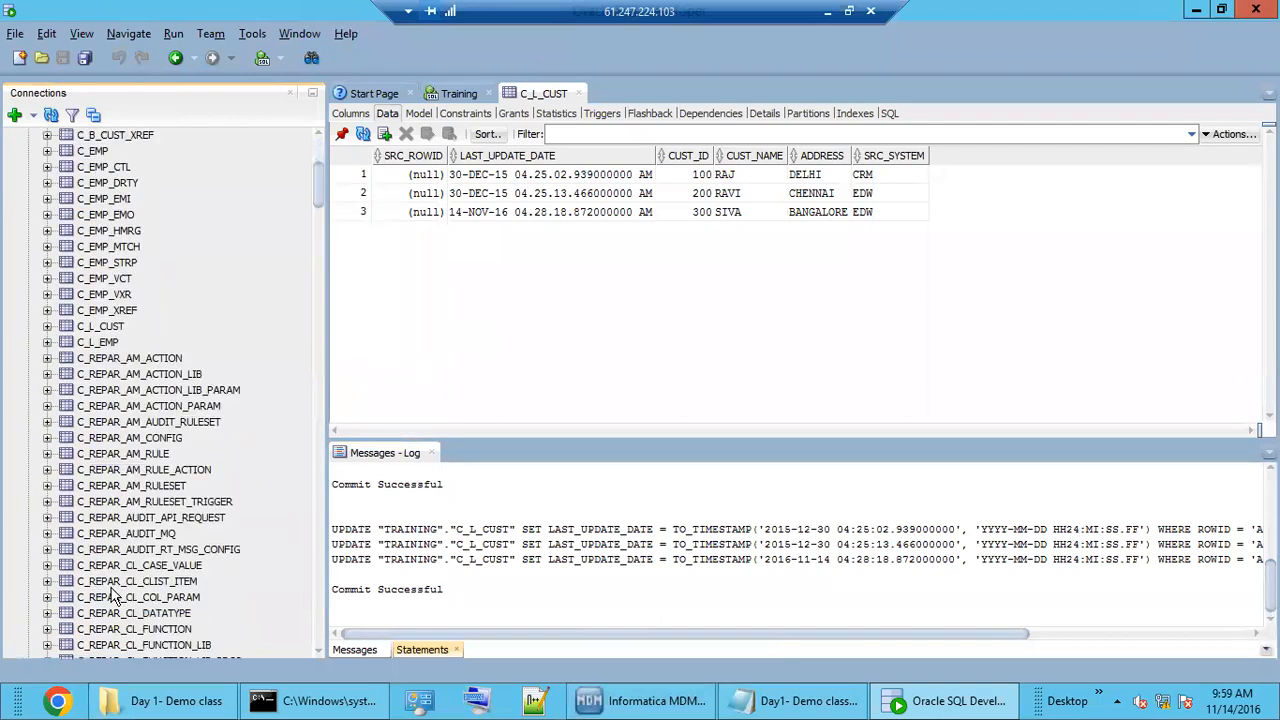
{"action": "left_click_drag", "start_coordinate": [315, 266], "coordinate": [315, 592]}
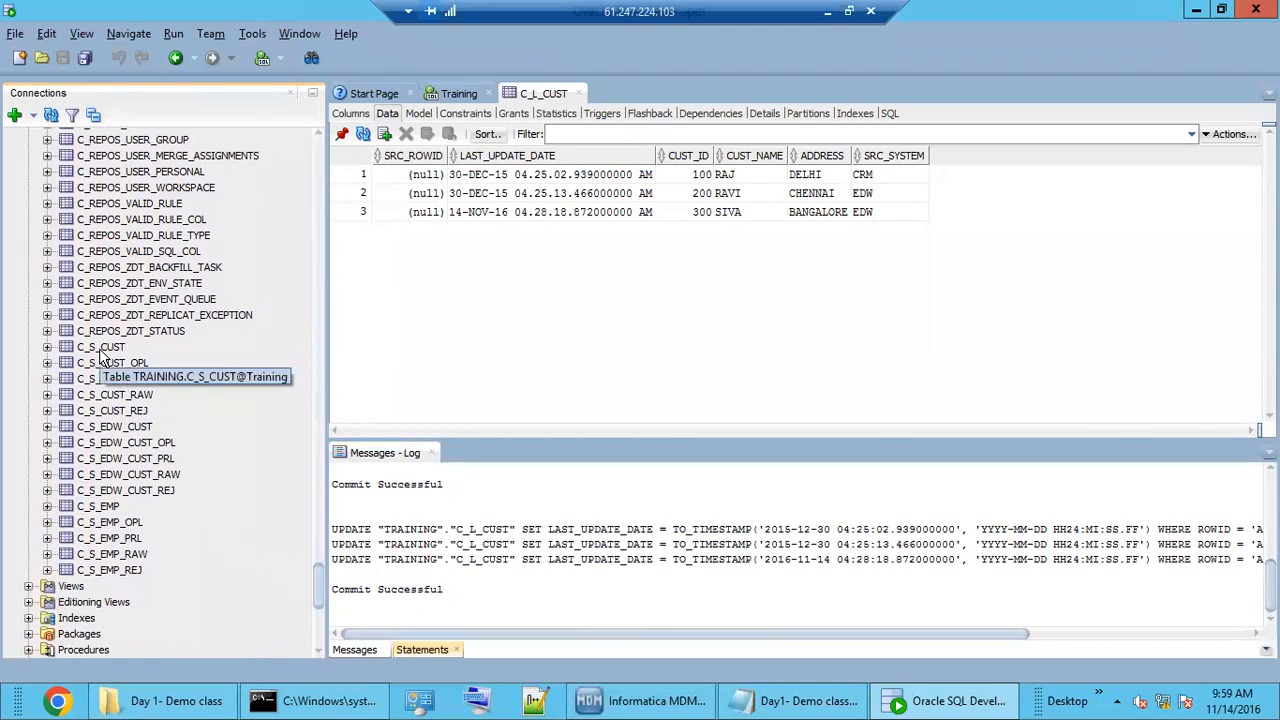
{"action": "left_click", "coordinate": [141, 450]}
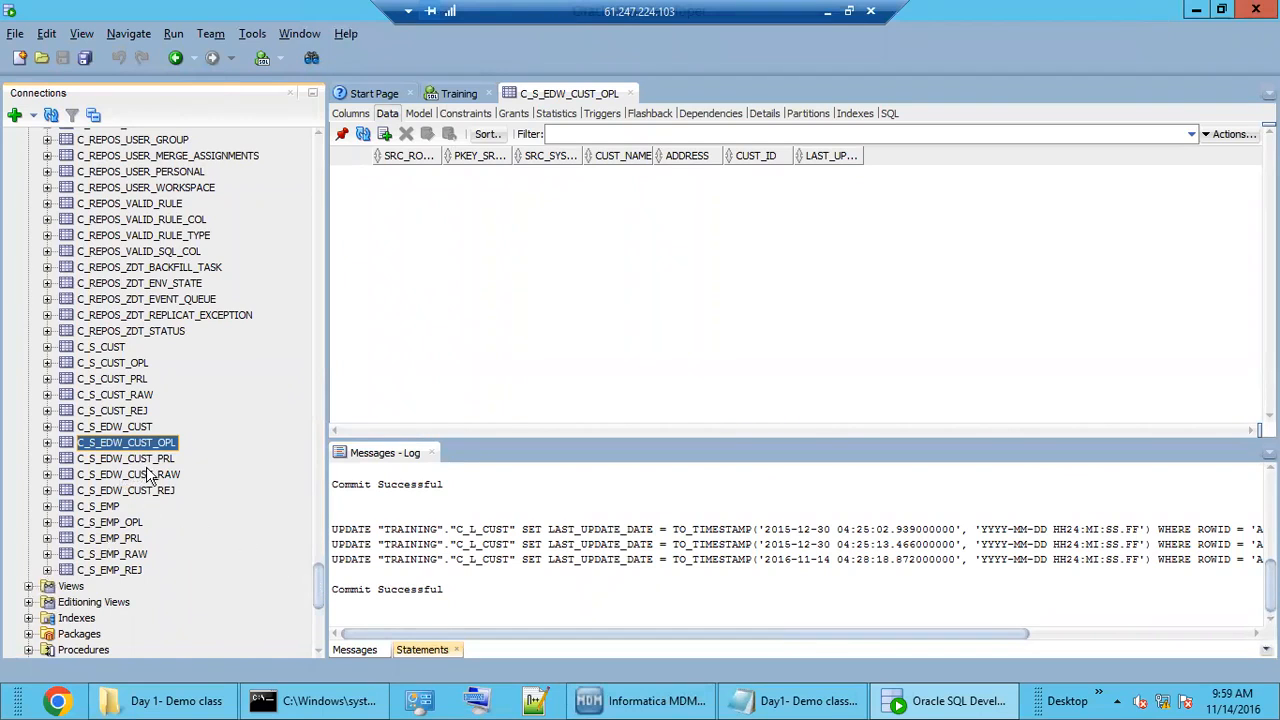
Step: Return to Informatica MDM and look up the physical name of B_CUST's staging table S_CRM_CUST in the Schema tool
{"action": "left_click", "coordinate": [643, 704]}
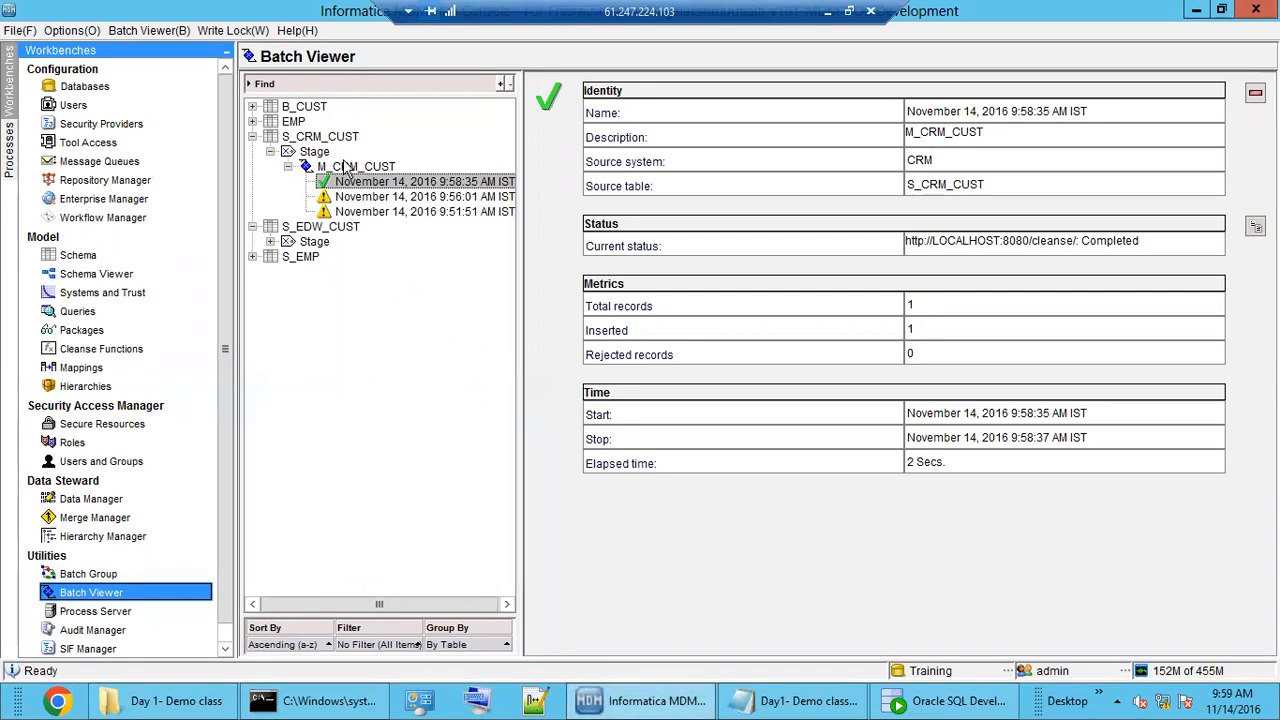
{"action": "left_click", "coordinate": [75, 256]}
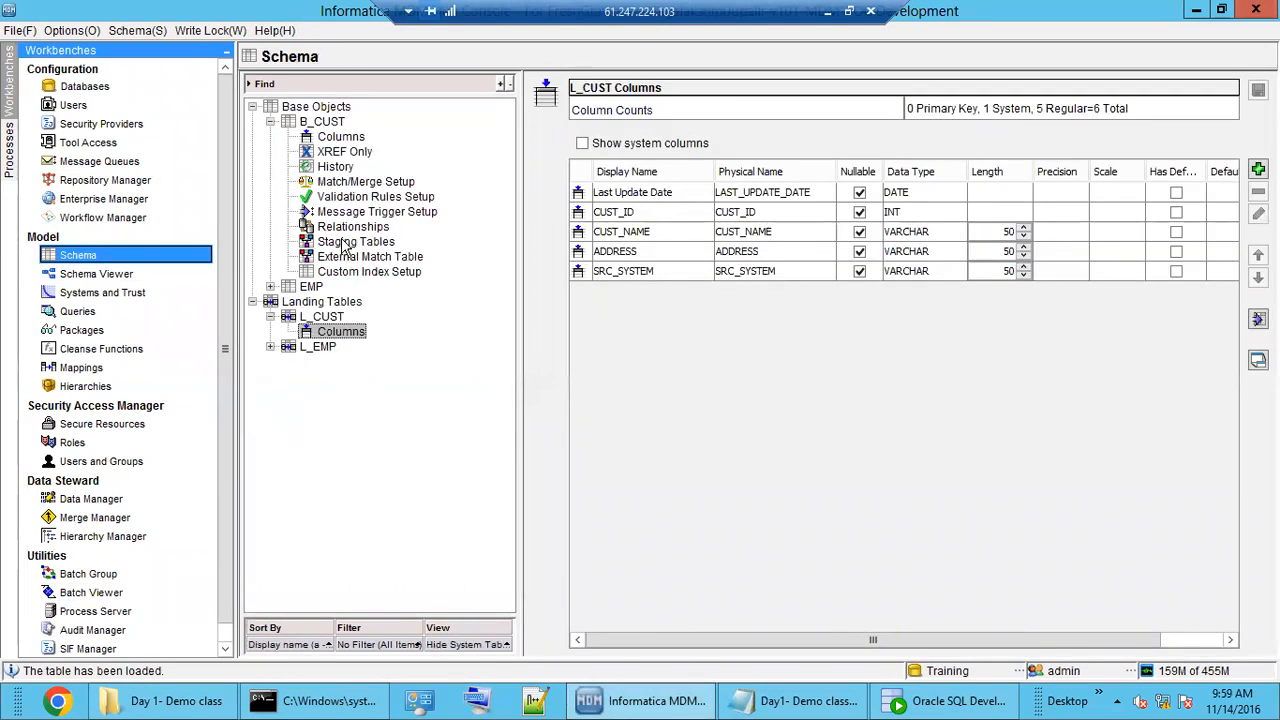
{"action": "double_click", "coordinate": [344, 244]}
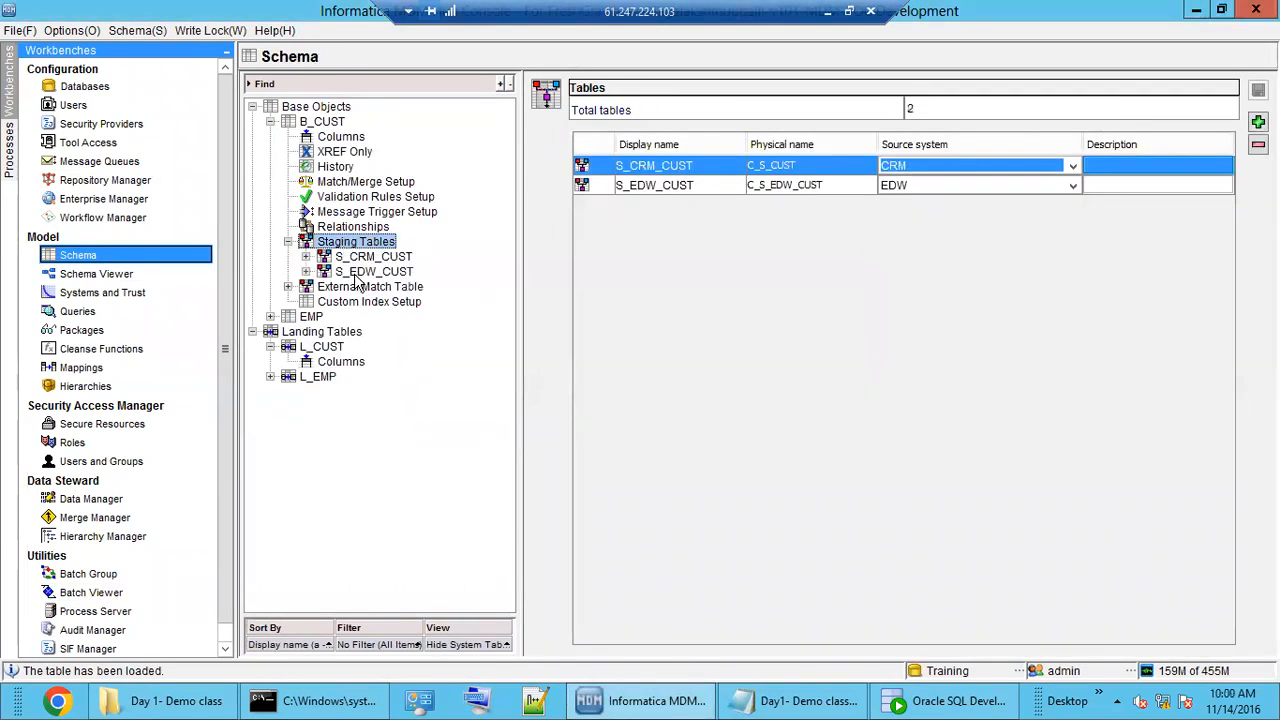
{"action": "double_click", "coordinate": [358, 273]}
{"action": "double_click", "coordinate": [368, 258]}
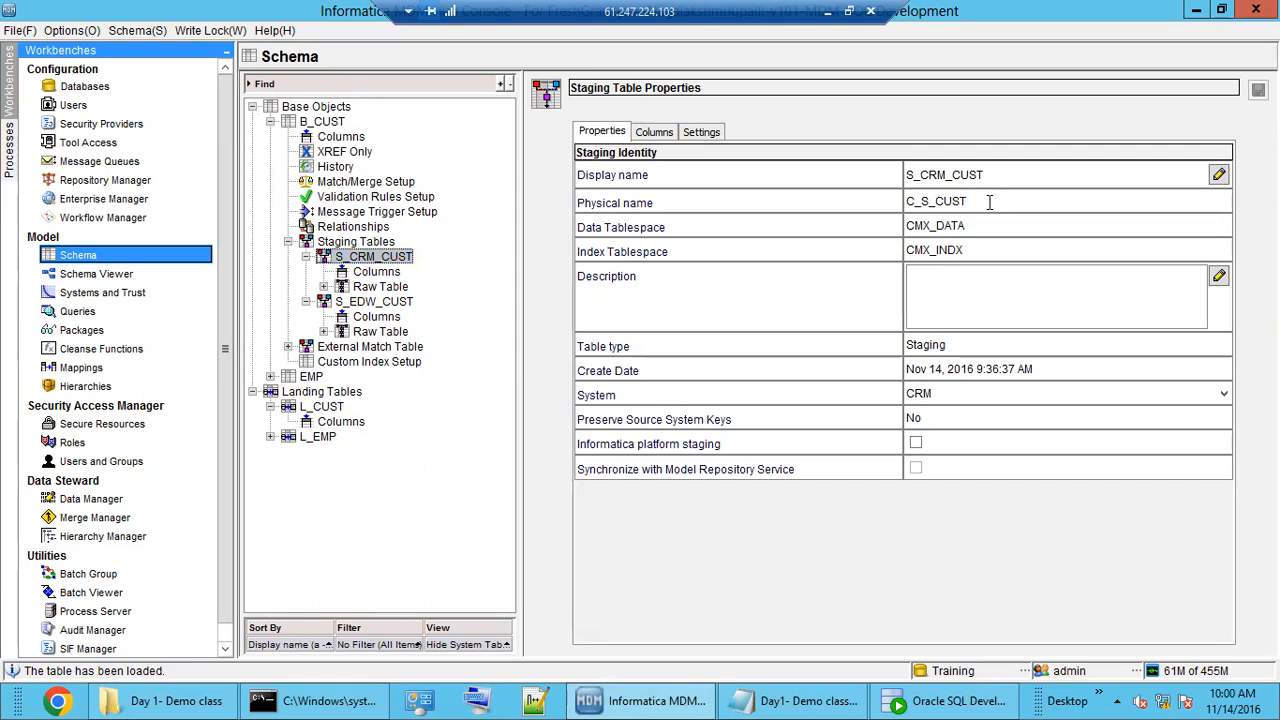
{"action": "left_click_drag", "start_coordinate": [997, 200], "coordinate": [868, 210]}
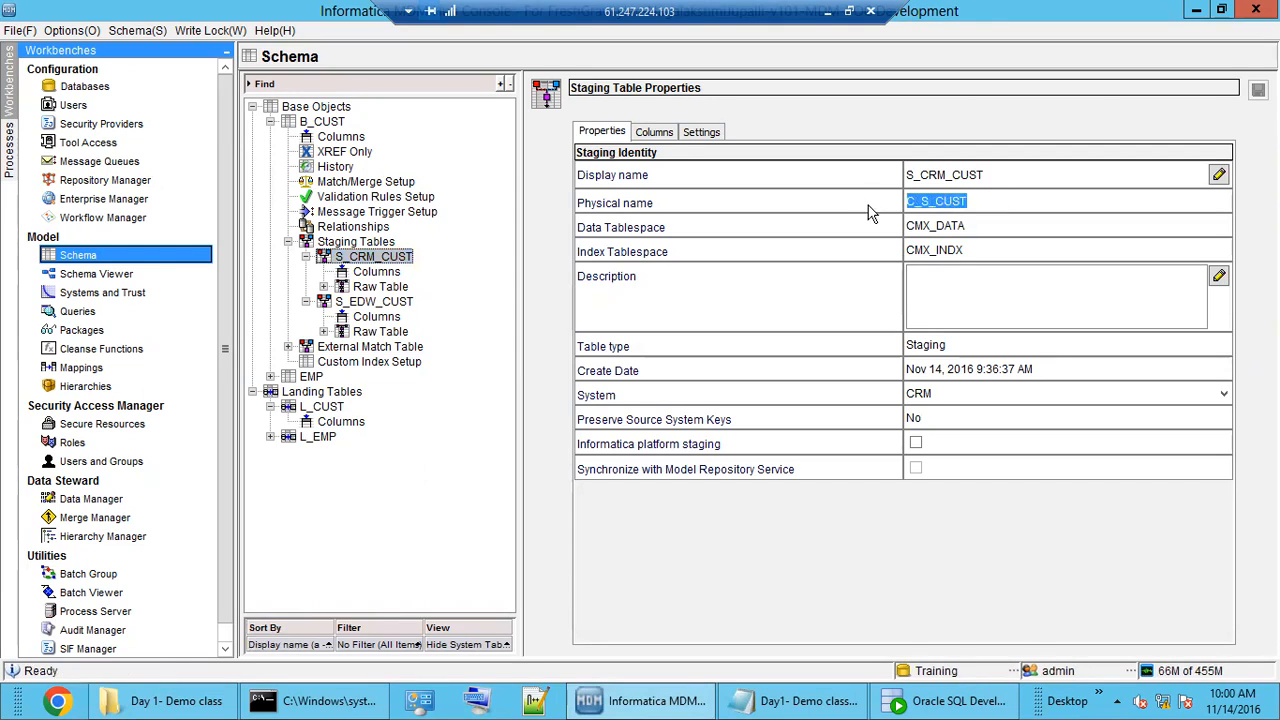
Step: Compare the physical name and display name of the S_EDW_CUST staging table
{"action": "left_click", "coordinate": [385, 305]}
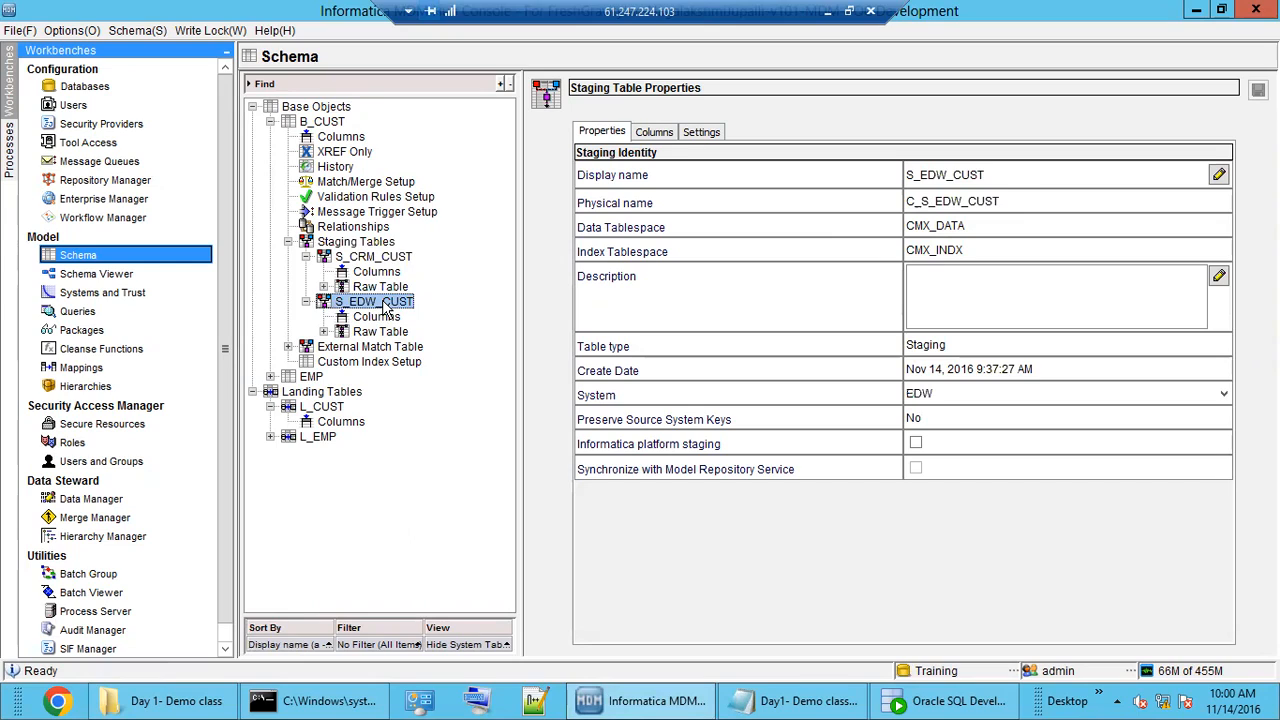
{"action": "double_click", "coordinate": [930, 200]}
{"action": "left_click", "coordinate": [960, 200]}
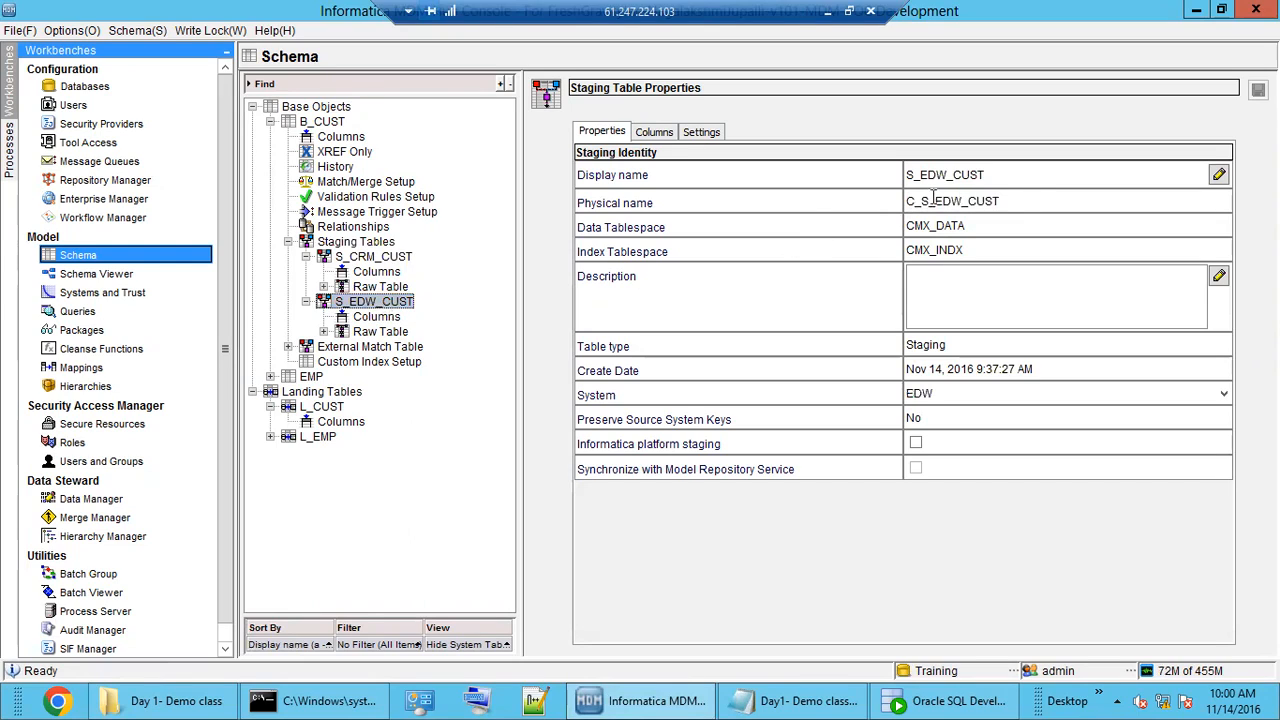
{"action": "left_click_drag", "start_coordinate": [921, 201], "coordinate": [909, 202]}
{"action": "double_click", "coordinate": [942, 174]}
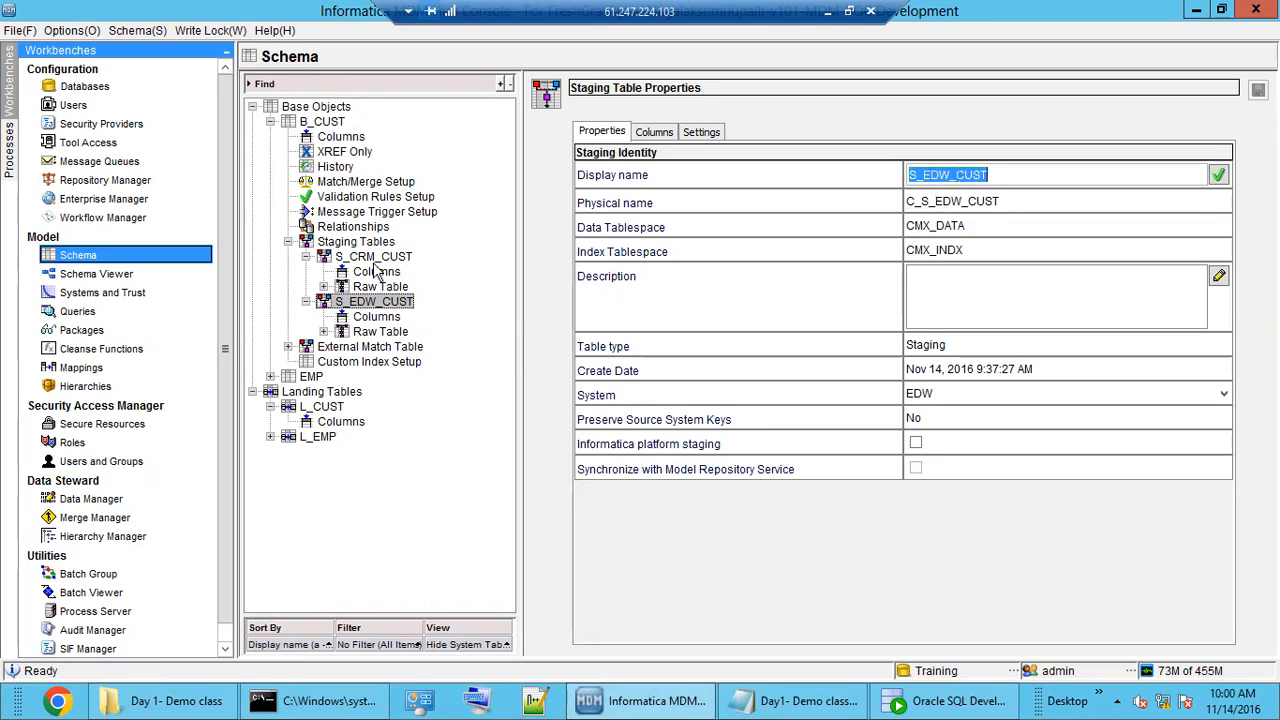
Step: Reopen the S_CRM_CUST staging table's properties and examine how its physical name differs from its display name
{"action": "left_click", "coordinate": [372, 257]}
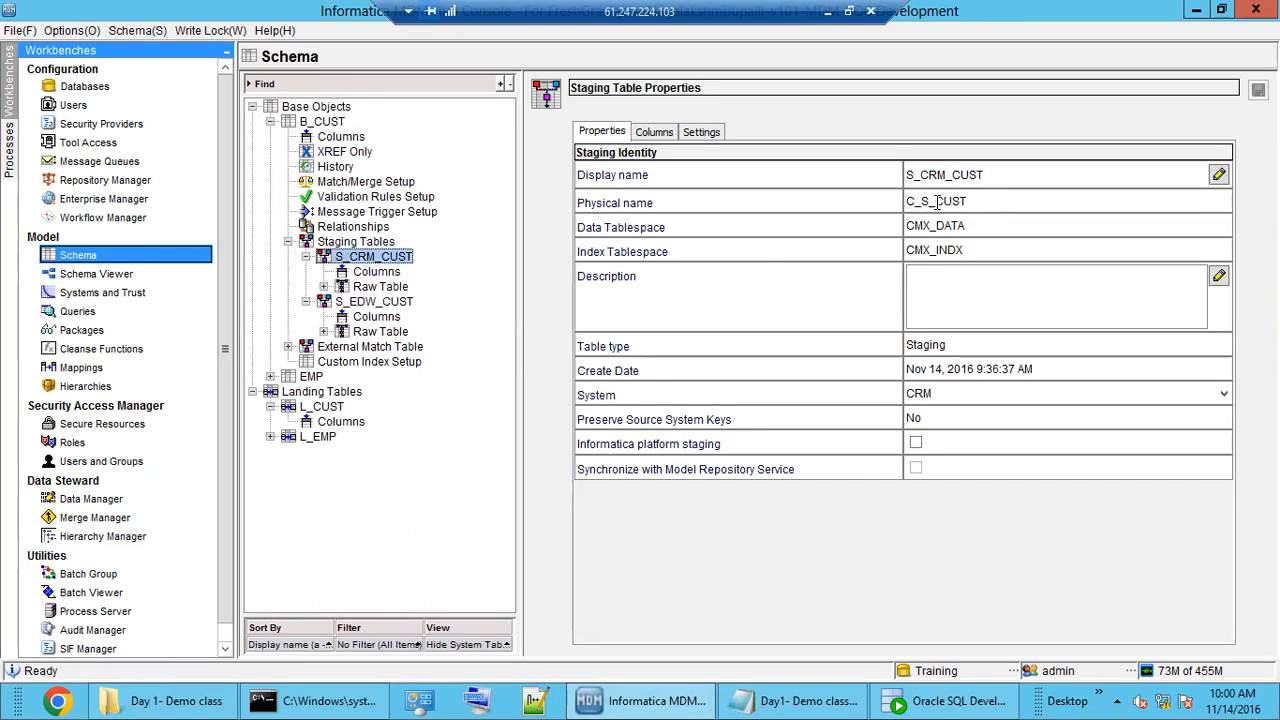
{"action": "left_click_drag", "start_coordinate": [921, 202], "coordinate": [907, 203]}
{"action": "left_click", "coordinate": [972, 201]}
{"action": "left_click_drag", "start_coordinate": [978, 198], "coordinate": [890, 212]}
{"action": "left_click", "coordinate": [984, 199]}
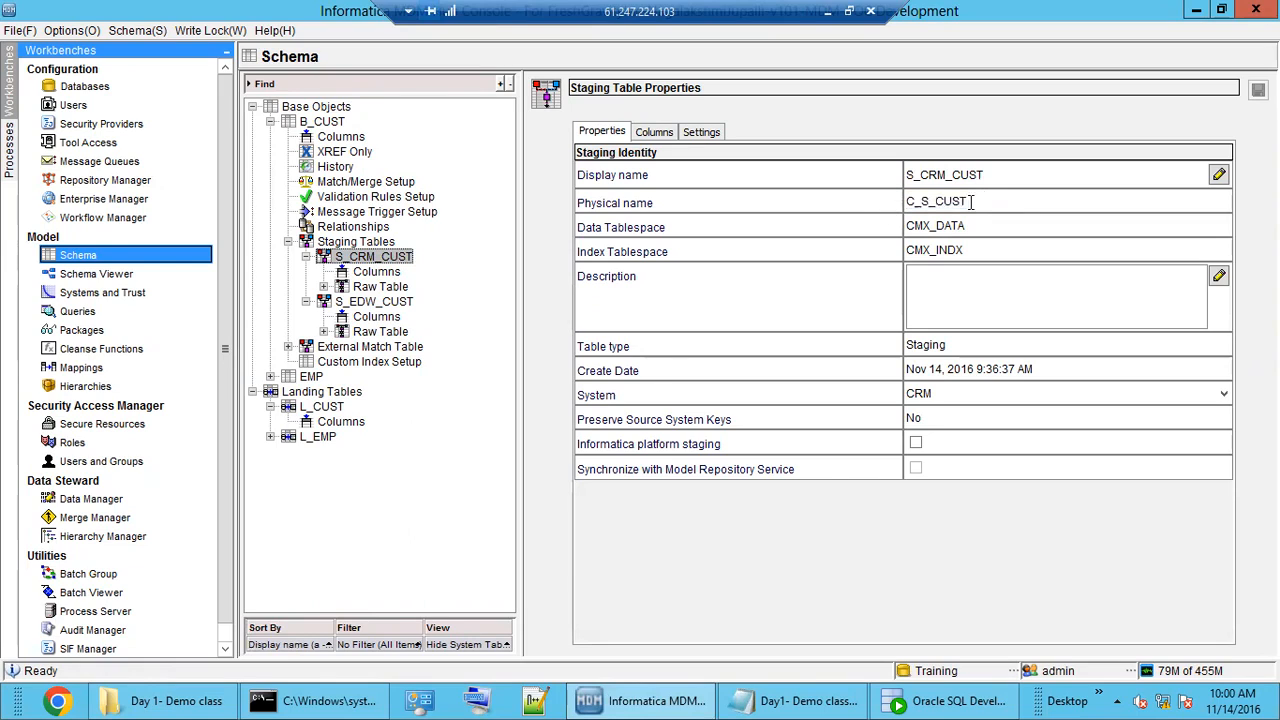
{"action": "left_click_drag", "start_coordinate": [971, 201], "coordinate": [898, 203]}
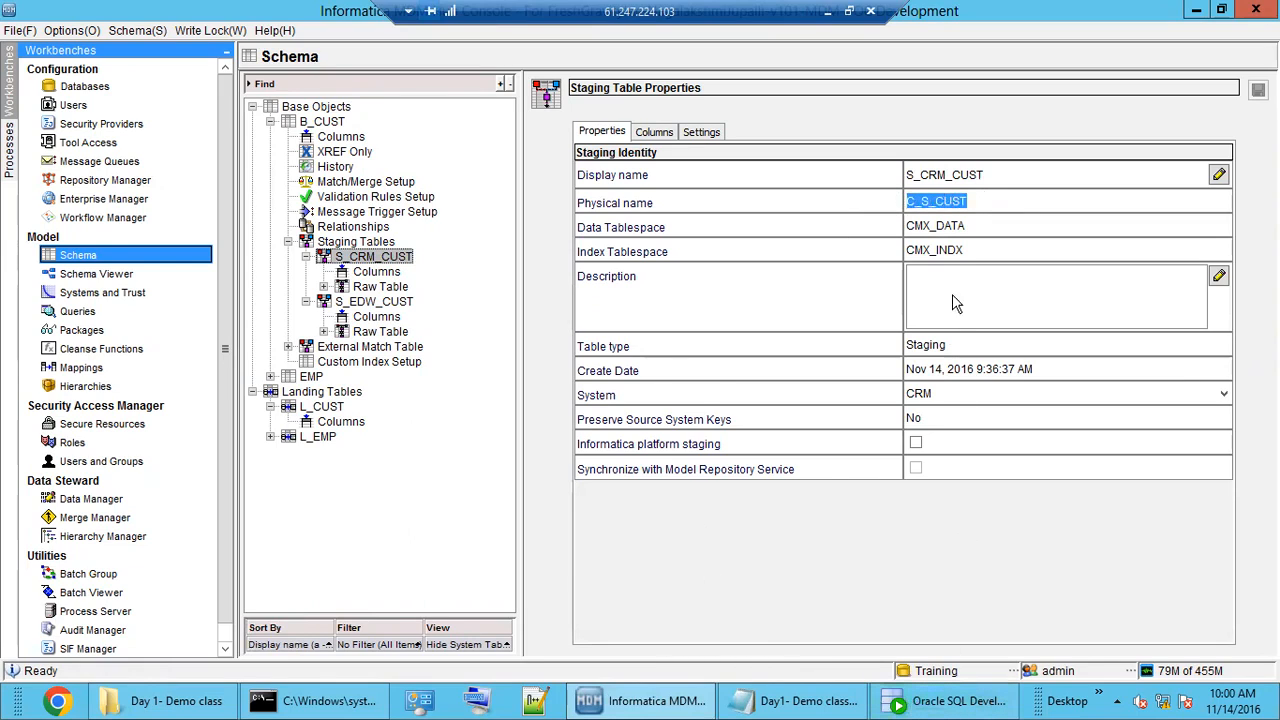
{"action": "left_click", "coordinate": [980, 199]}
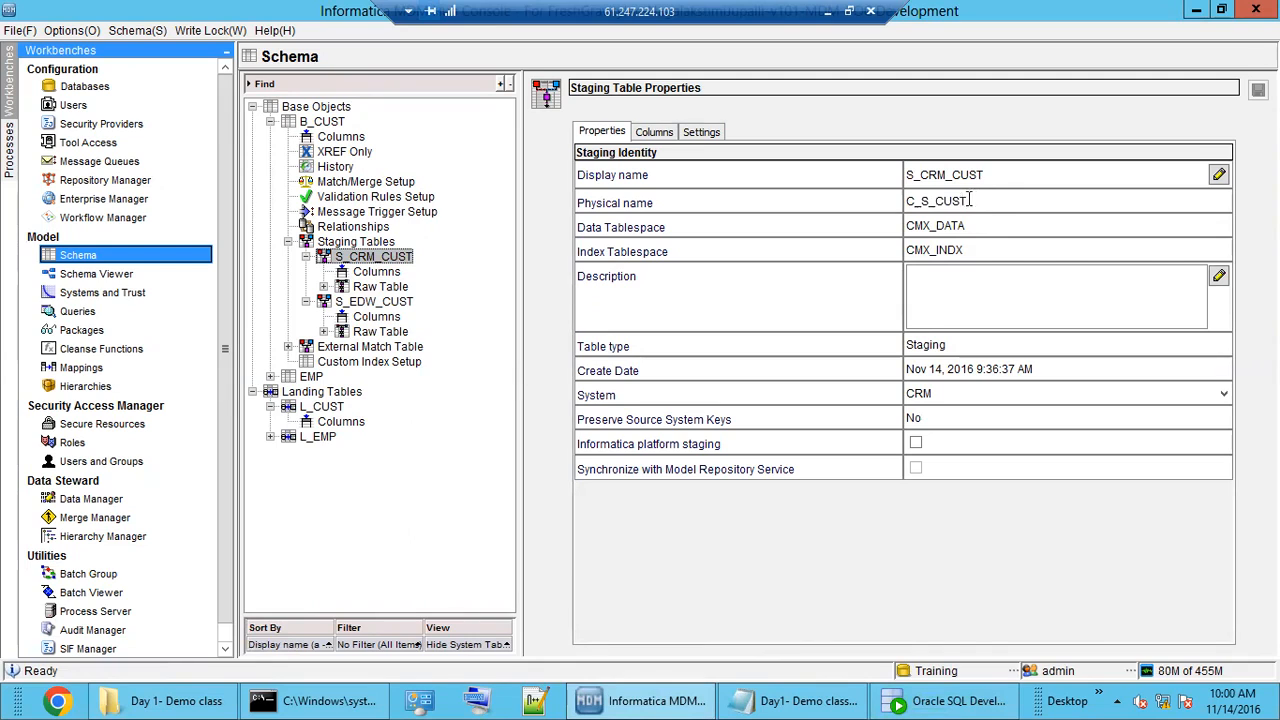
{"action": "double_click", "coordinate": [906, 203]}
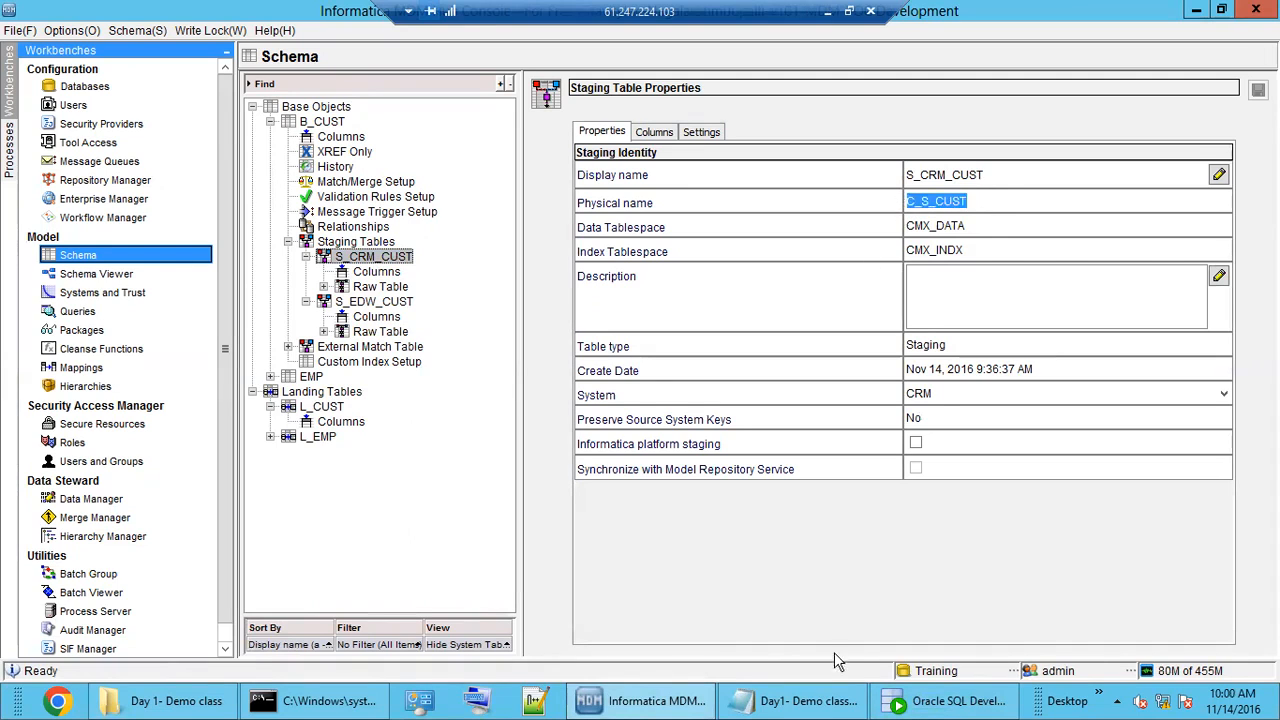
Step: Switch to Oracle SQL Developer and open the data of the staging table C_S_CUST
{"action": "left_click", "coordinate": [682, 705]}
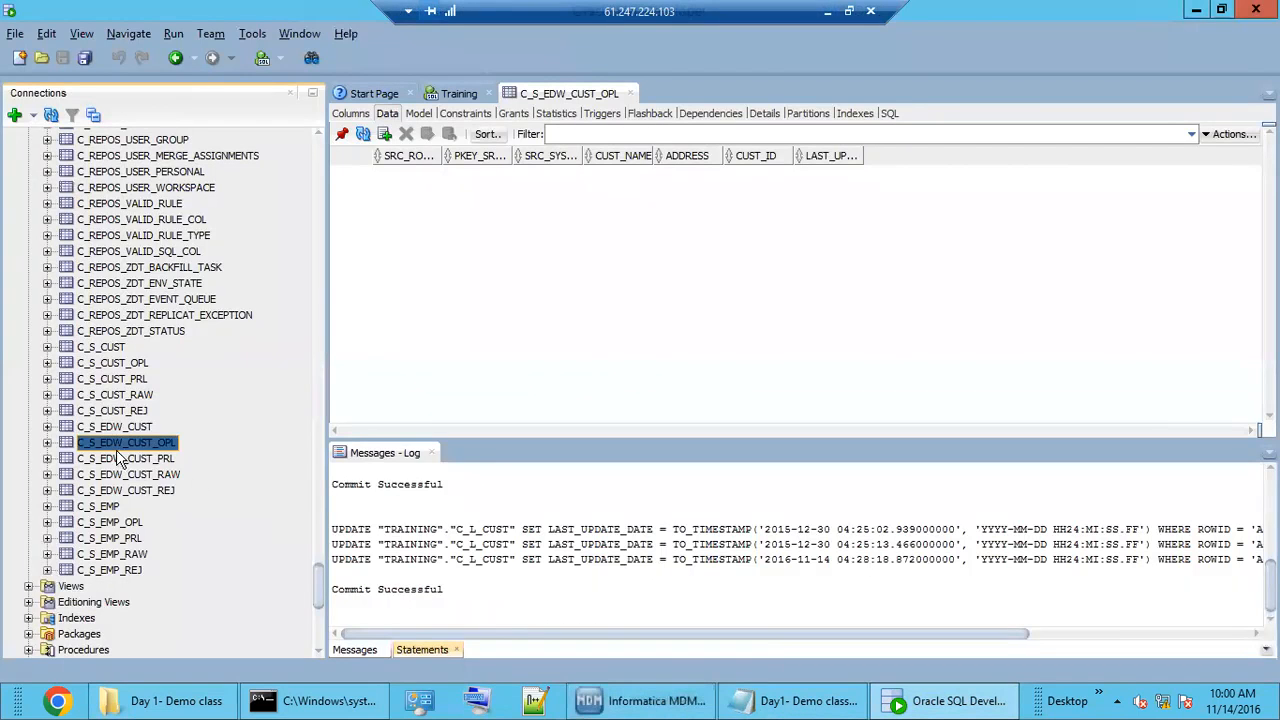
{"action": "left_click", "coordinate": [632, 700]}
{"action": "left_click", "coordinate": [632, 700]}
{"action": "left_click", "coordinate": [105, 350]}
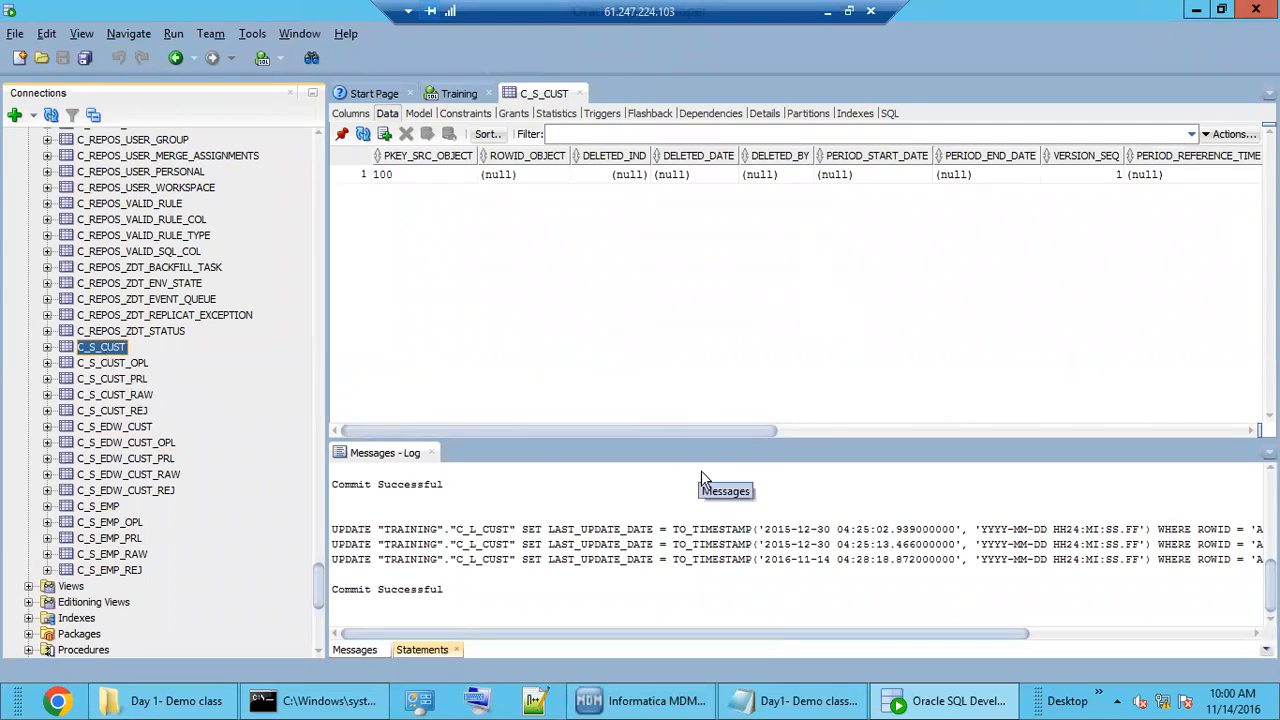
Step: Examine the staged C_S_CUST row's customer name, address, SRC_ROWID and PKEY_SRC_OBJECT values
{"action": "left_click_drag", "start_coordinate": [700, 431], "coordinate": [1188, 400]}
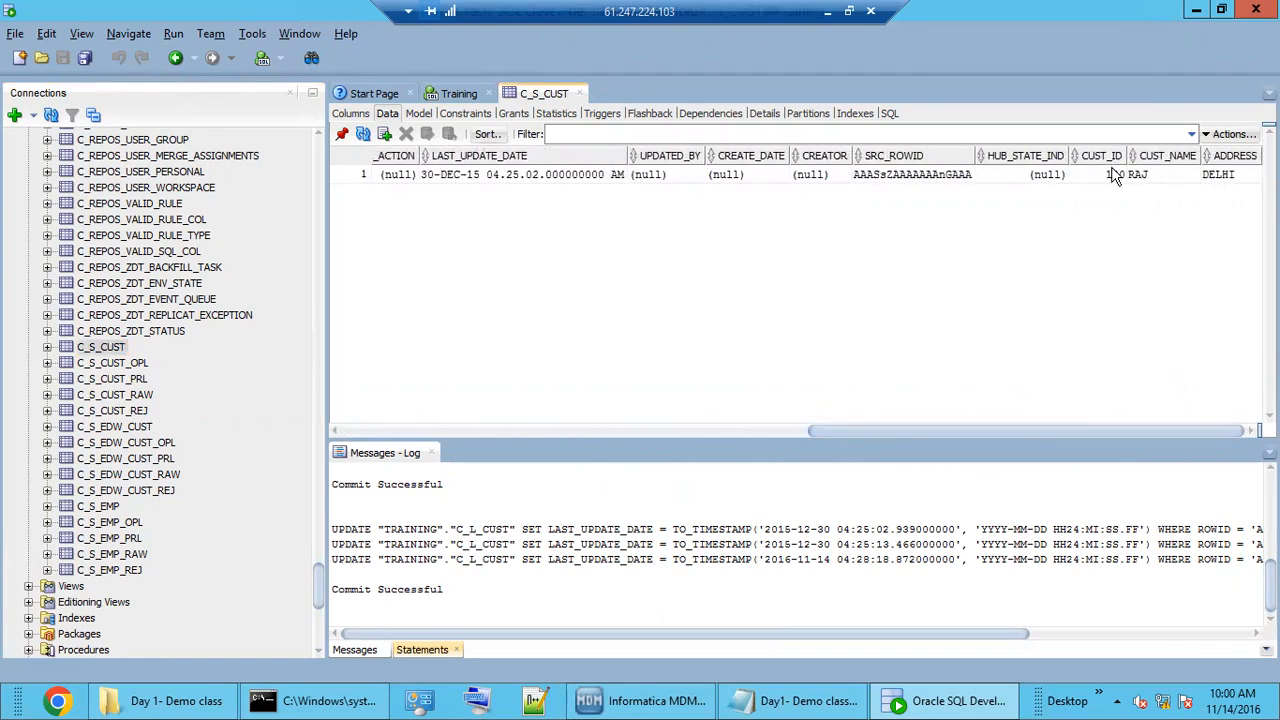
{"action": "left_click", "coordinate": [1147, 174]}
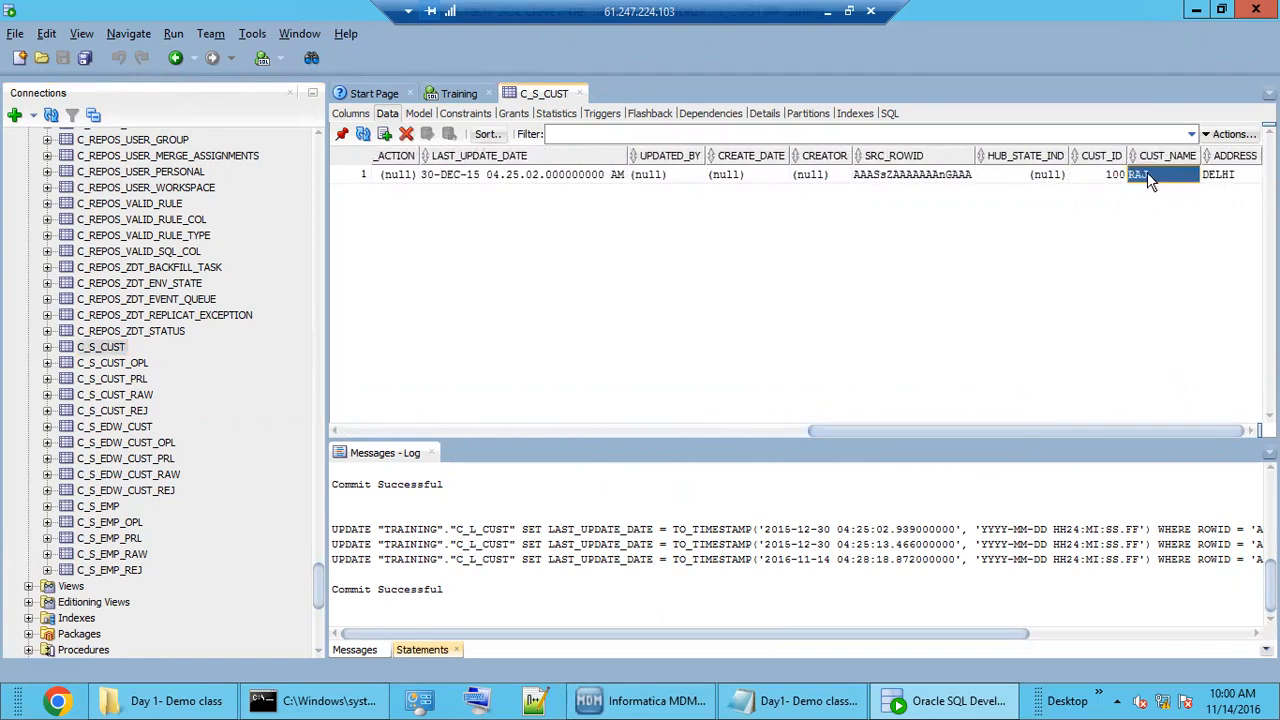
{"action": "left_click", "coordinate": [1217, 176]}
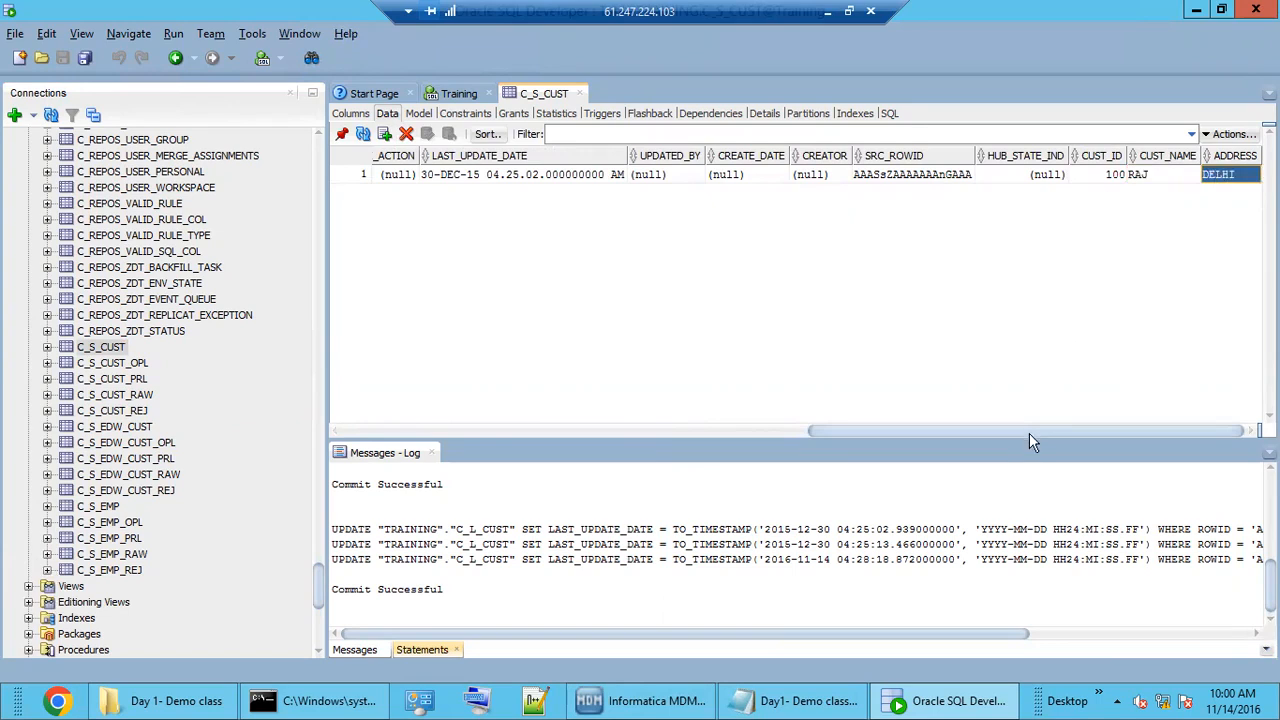
{"action": "left_click", "coordinate": [897, 176]}
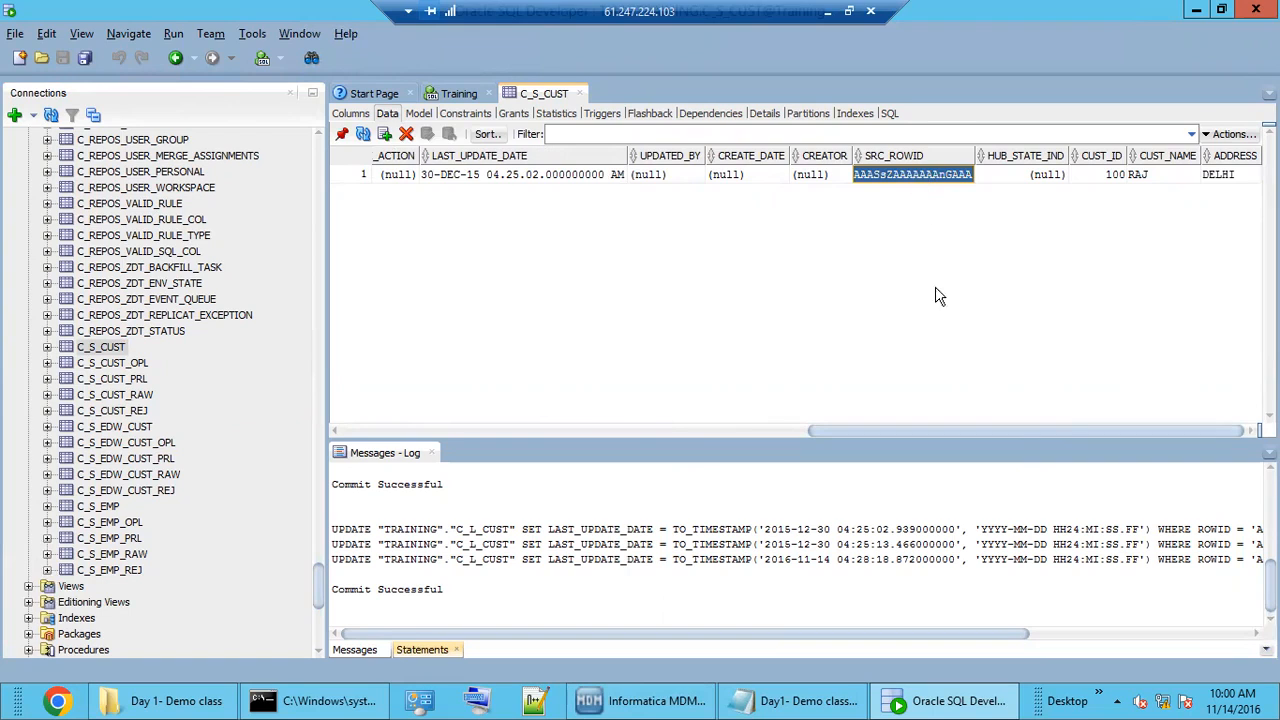
{"action": "left_click_drag", "start_coordinate": [1057, 431], "coordinate": [444, 367]}
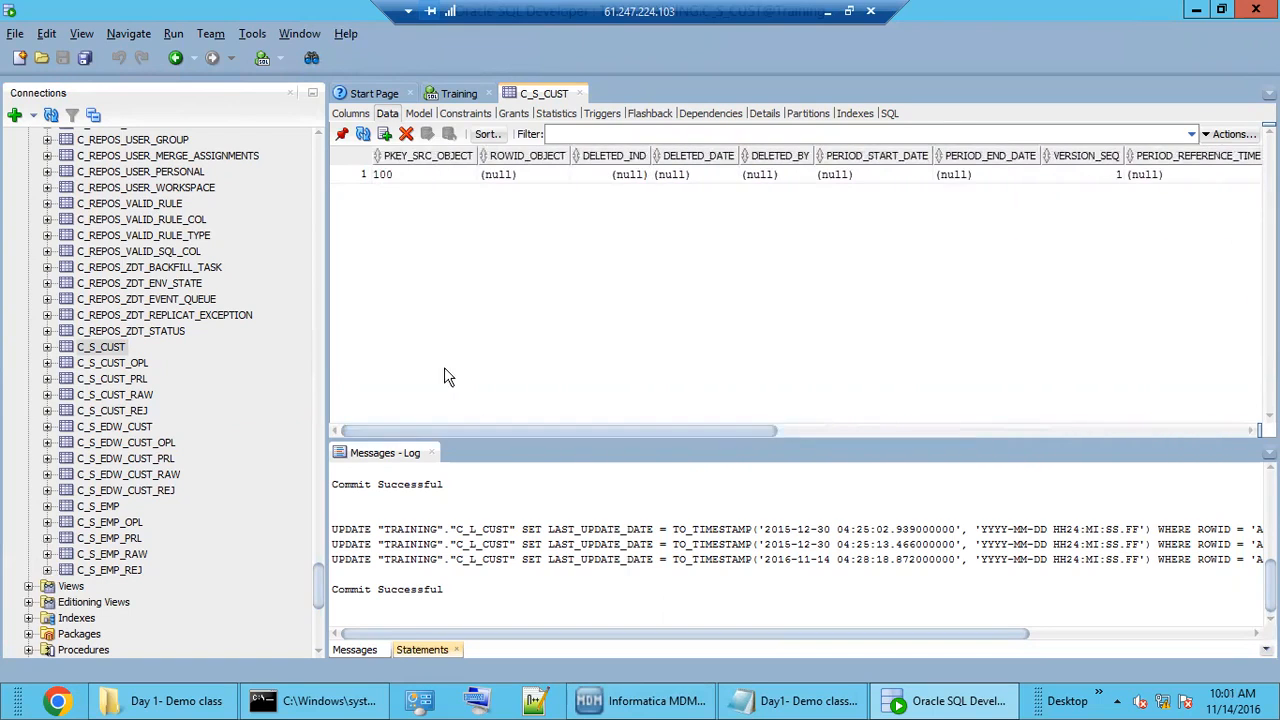
{"action": "left_click", "coordinate": [401, 172]}
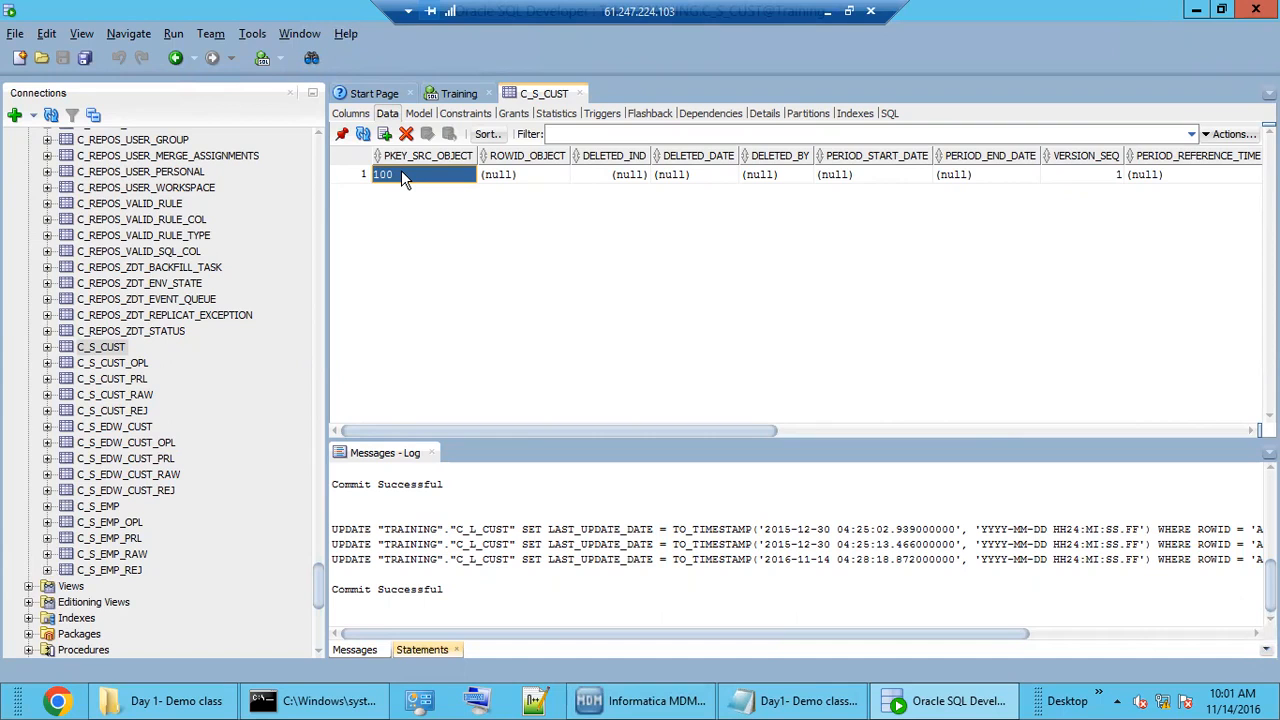
Step: Return to Informatica MDM and check the name under which staging table S_CRM_CUST is listed in the Batch Viewer
{"action": "left_click", "coordinate": [650, 700]}
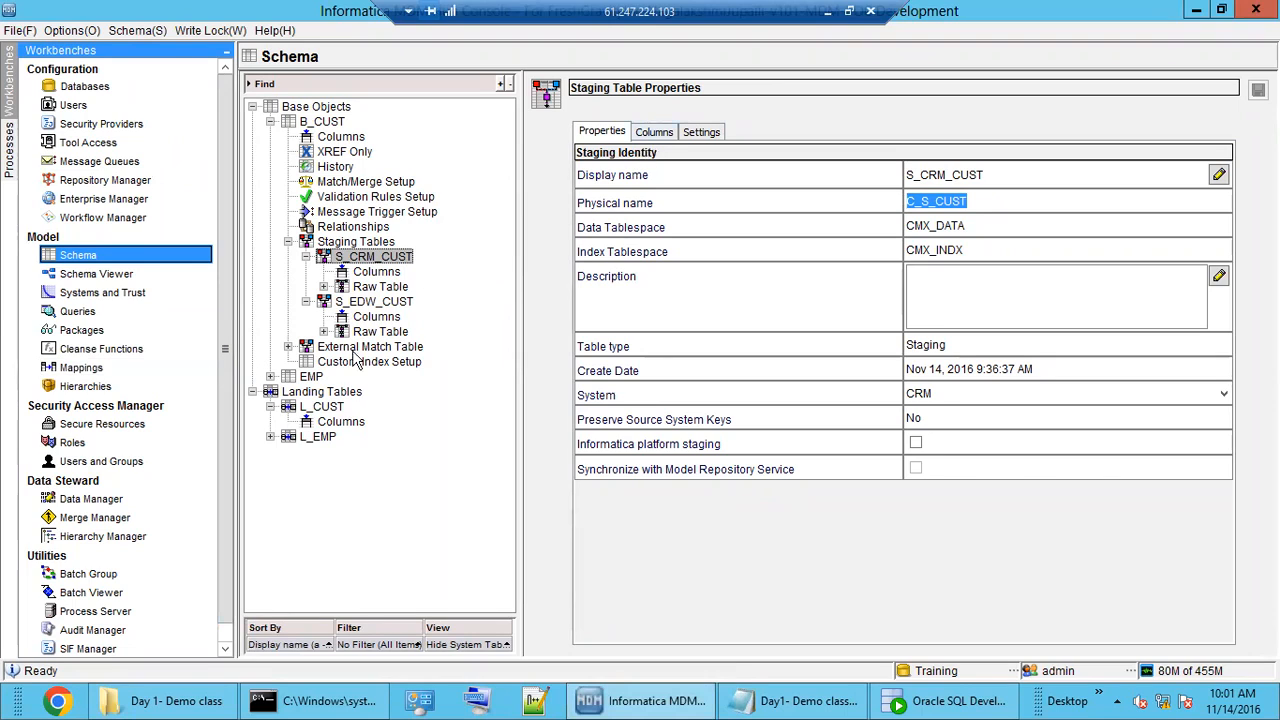
{"action": "left_click", "coordinate": [82, 368]}
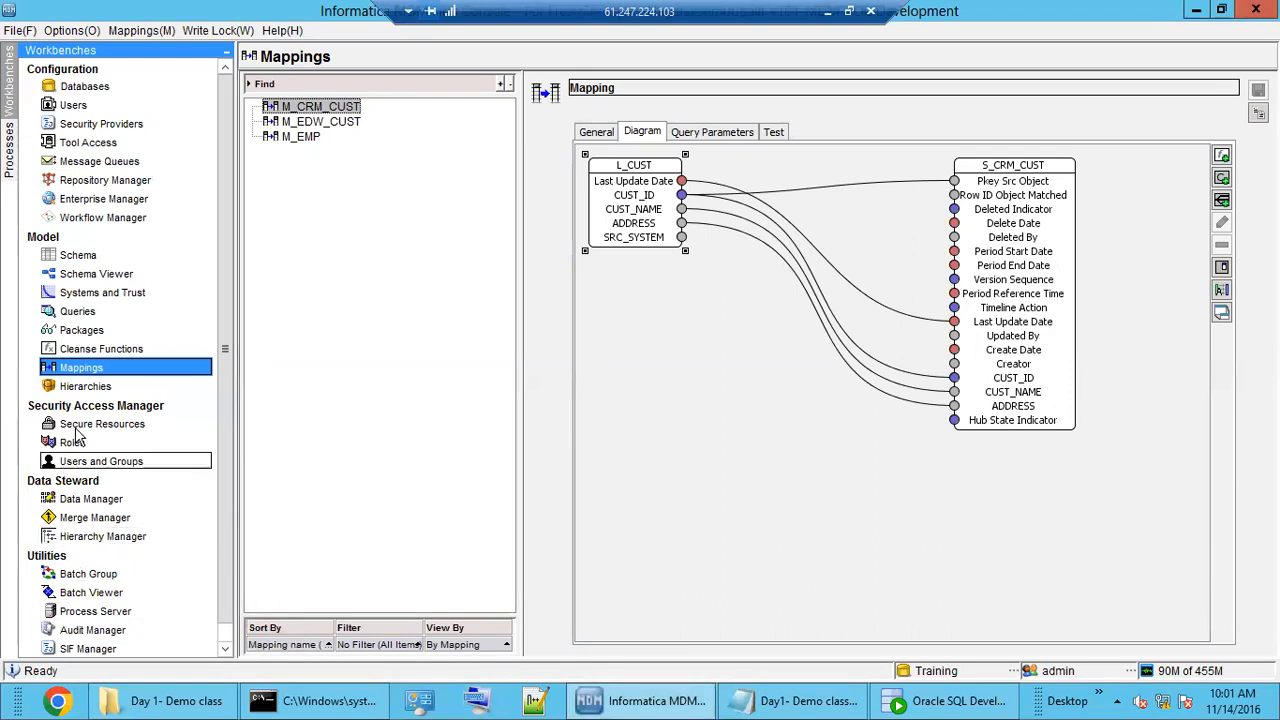
{"action": "left_click", "coordinate": [88, 594]}
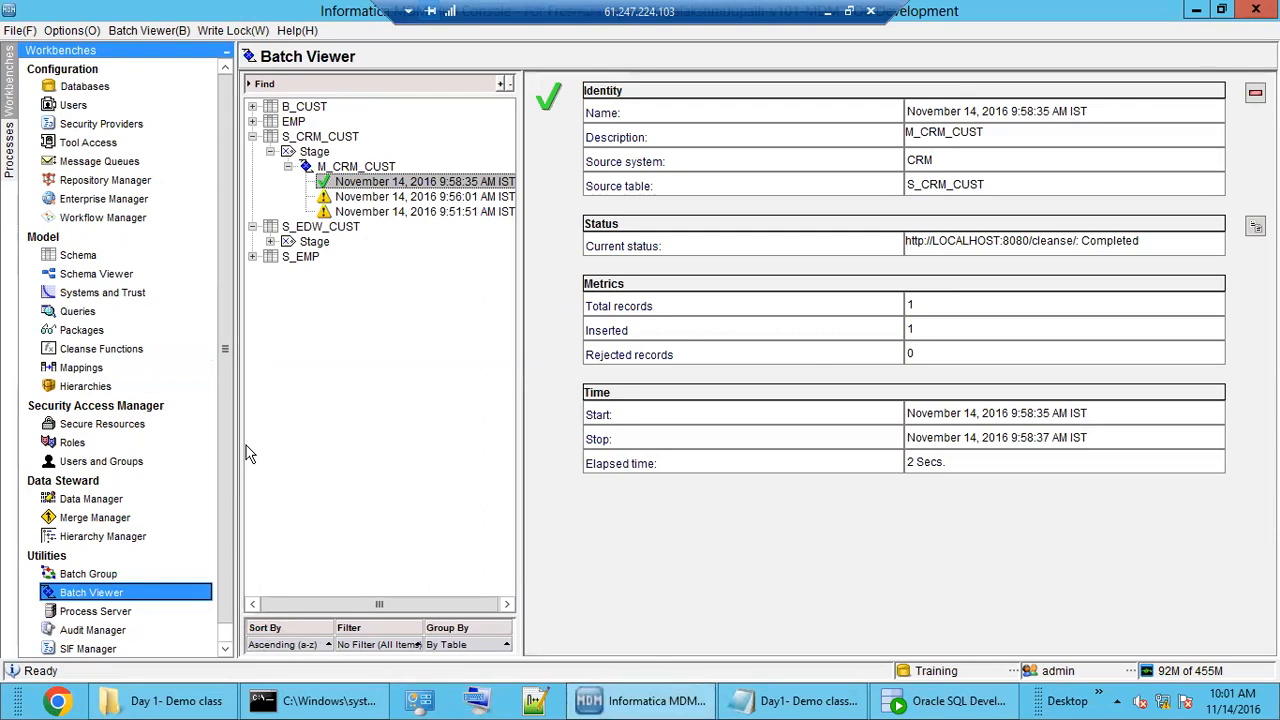
{"action": "double_click", "coordinate": [315, 137]}
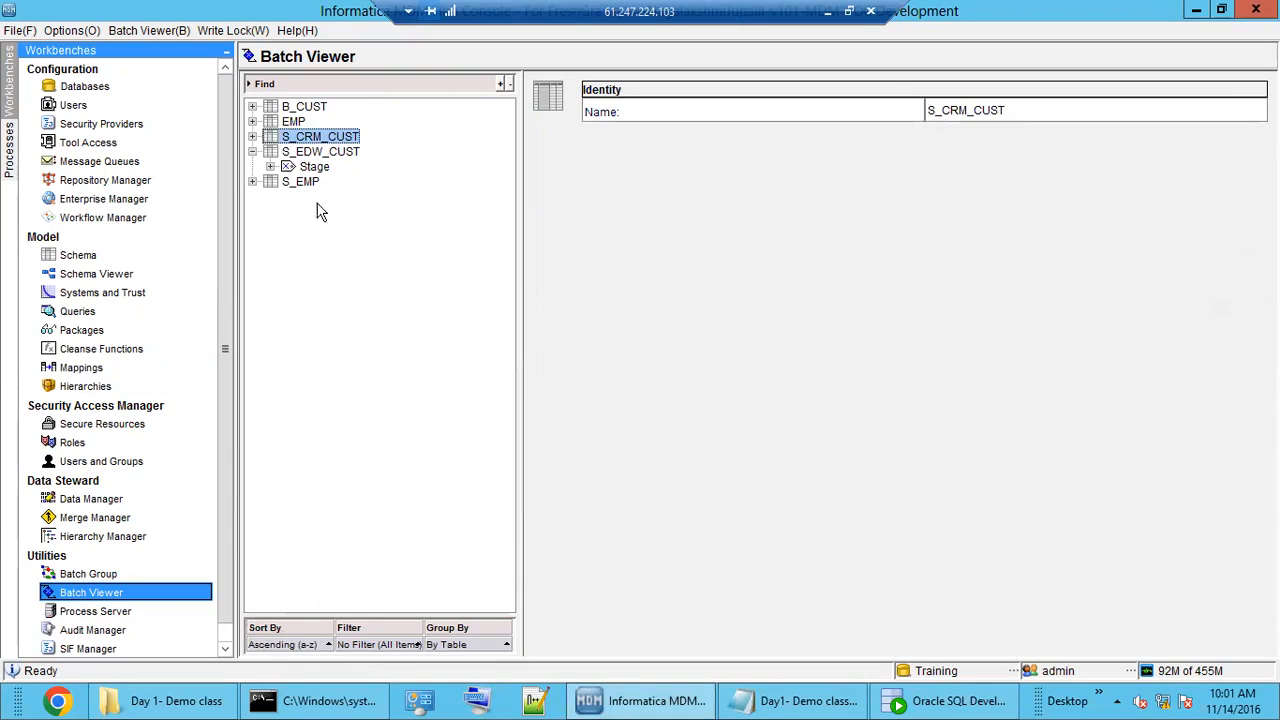
{"action": "left_click", "coordinate": [321, 153]}
{"action": "left_click", "coordinate": [316, 138]}
{"action": "left_click_drag", "start_coordinate": [1012, 109], "coordinate": [930, 115]}
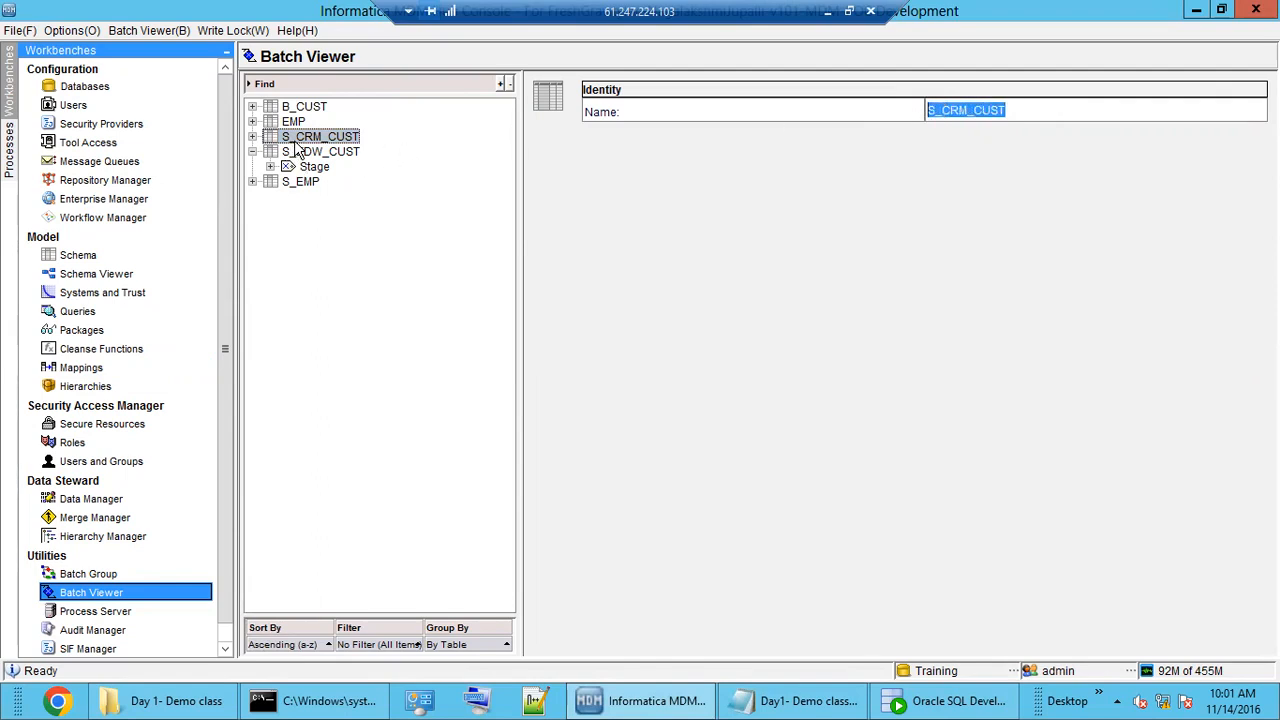
{"action": "left_click", "coordinate": [967, 110]}
{"action": "double_click", "coordinate": [967, 110]}
Step: Compare the display name and physical name of the S_CRM_CUST staging table in the Schema tool
{"action": "left_click", "coordinate": [76, 257]}
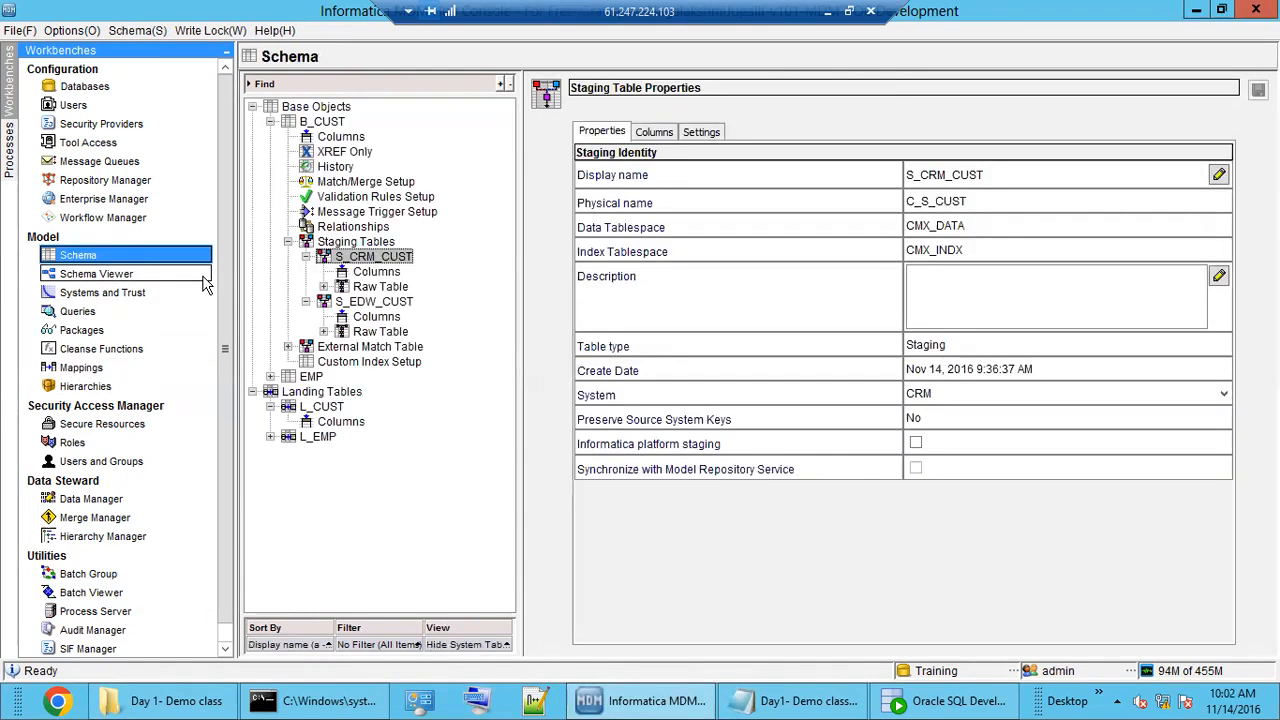
{"action": "left_click", "coordinate": [356, 244]}
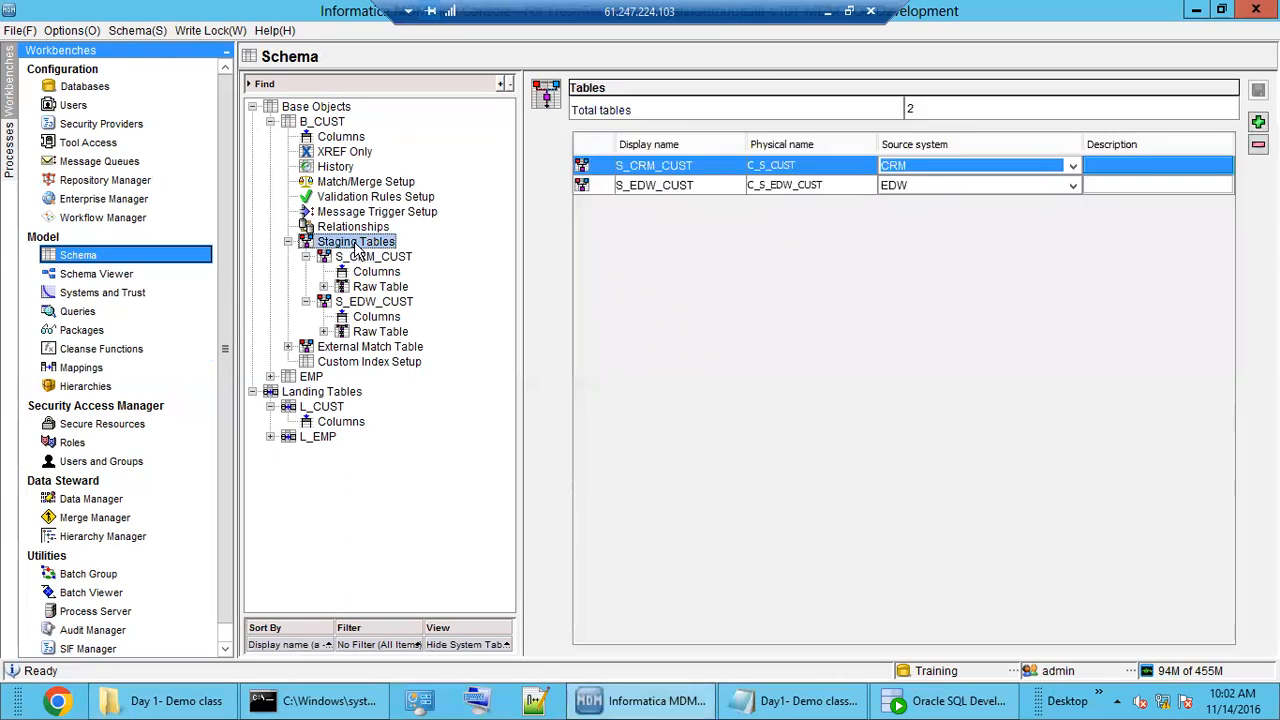
{"action": "left_click", "coordinate": [372, 257]}
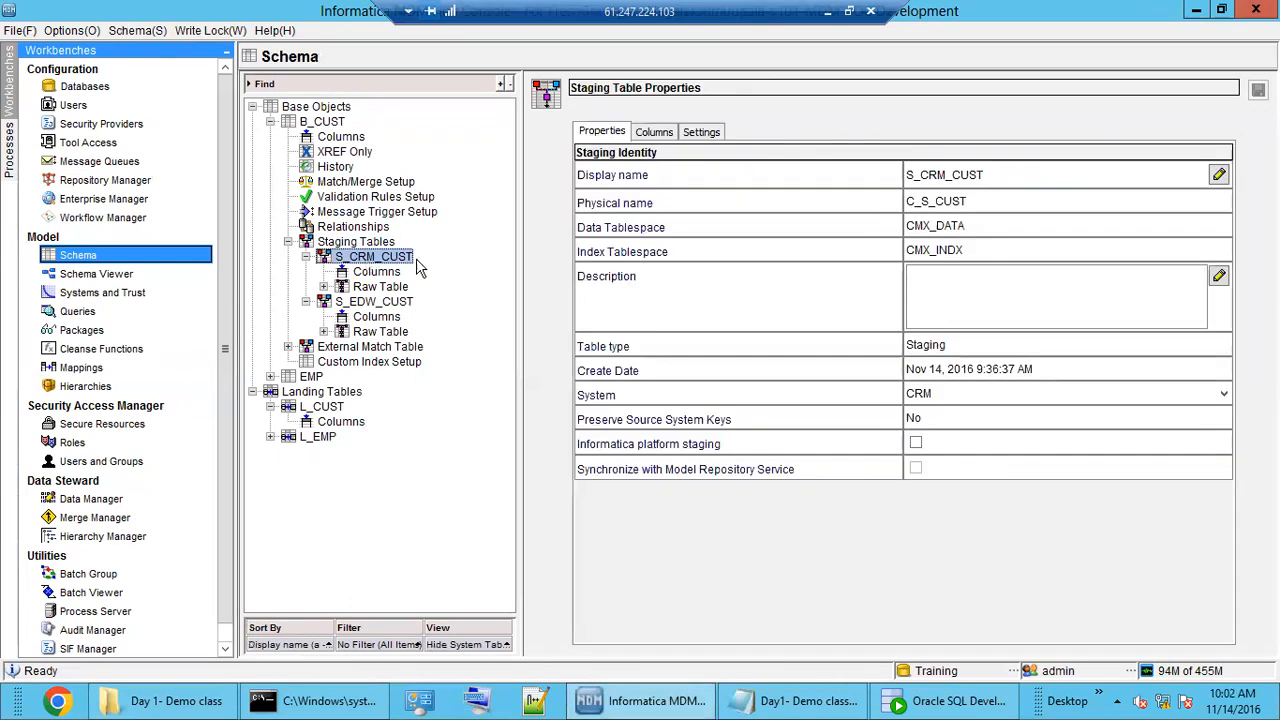
{"action": "double_click", "coordinate": [995, 172]}
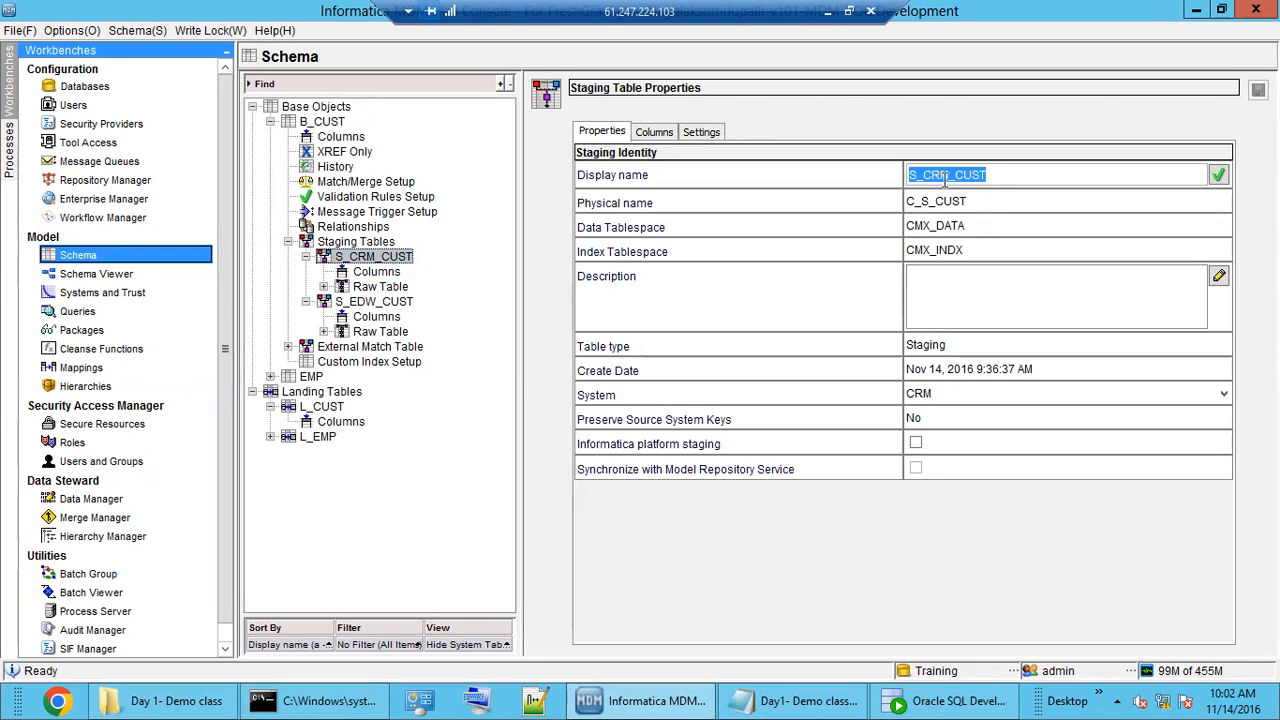
{"action": "left_click_drag", "start_coordinate": [984, 201], "coordinate": [897, 205]}
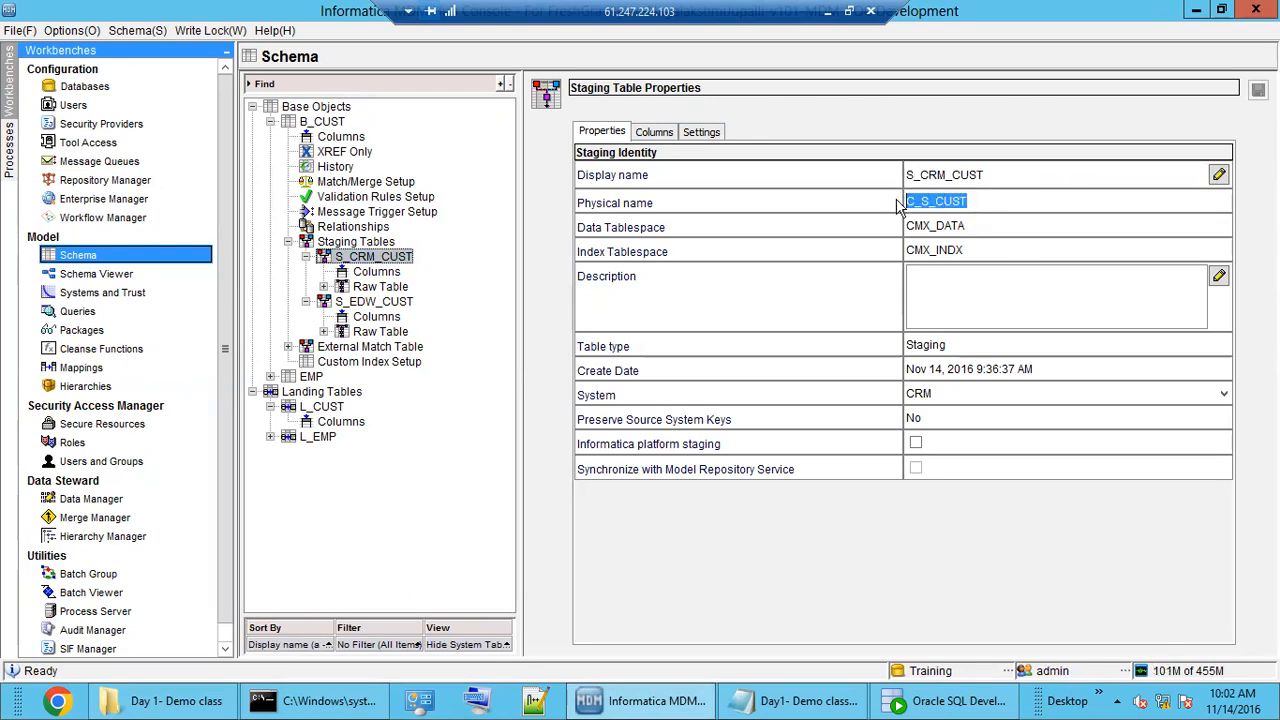
{"action": "double_click", "coordinate": [948, 176]}
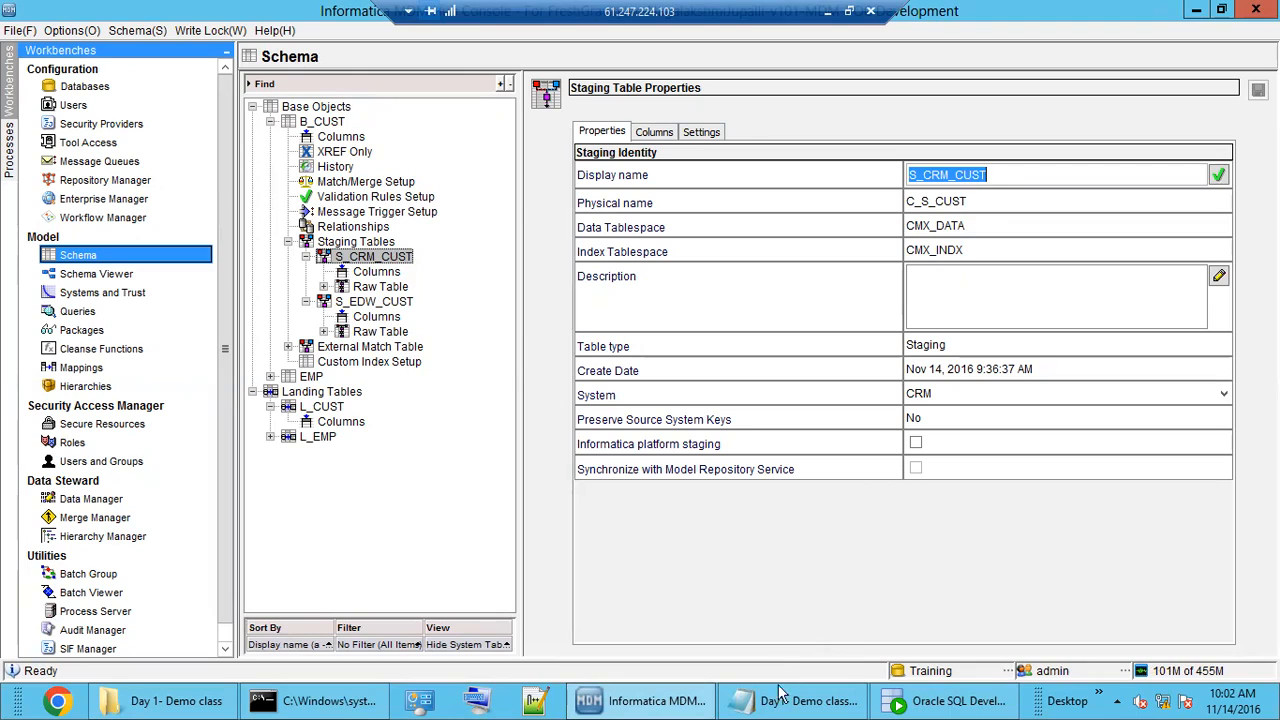
{"action": "left_click_drag", "start_coordinate": [970, 201], "coordinate": [884, 204]}
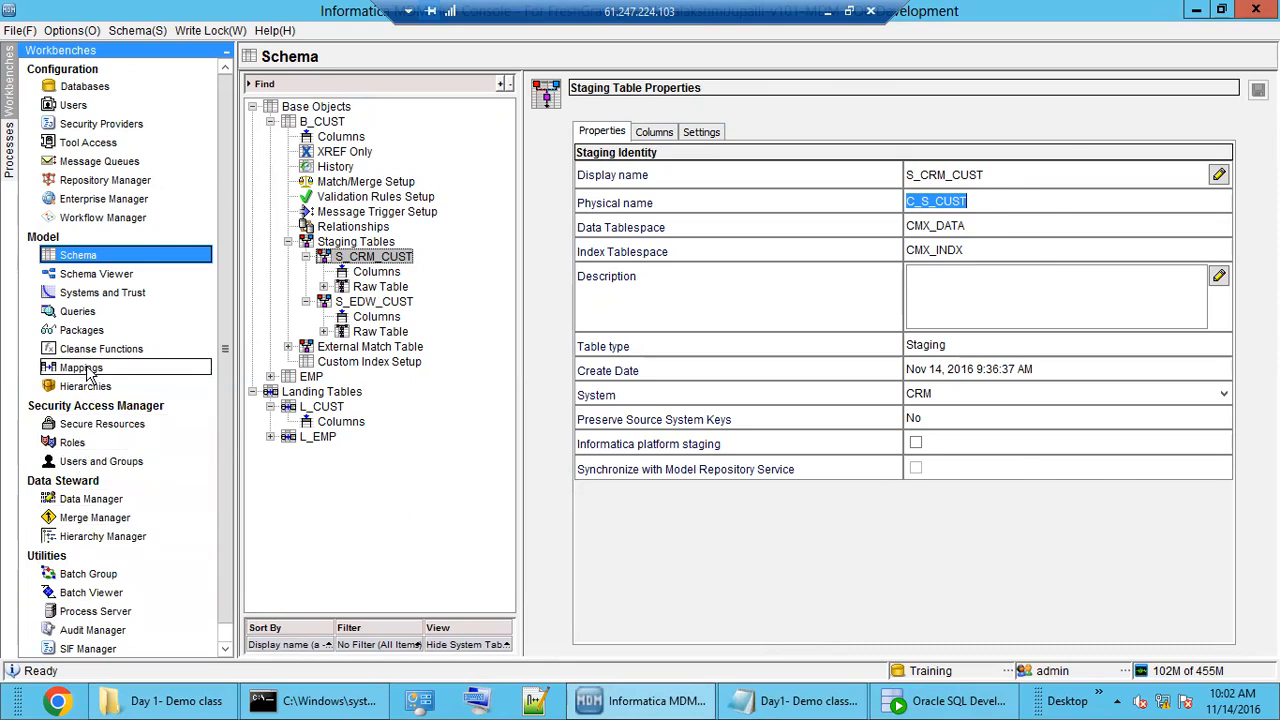
Step: Execute the M_EDW_CUST stage batch for S_EDW_CUST in the Batch Viewer and check the new run's record metrics
{"action": "left_click", "coordinate": [82, 367]}
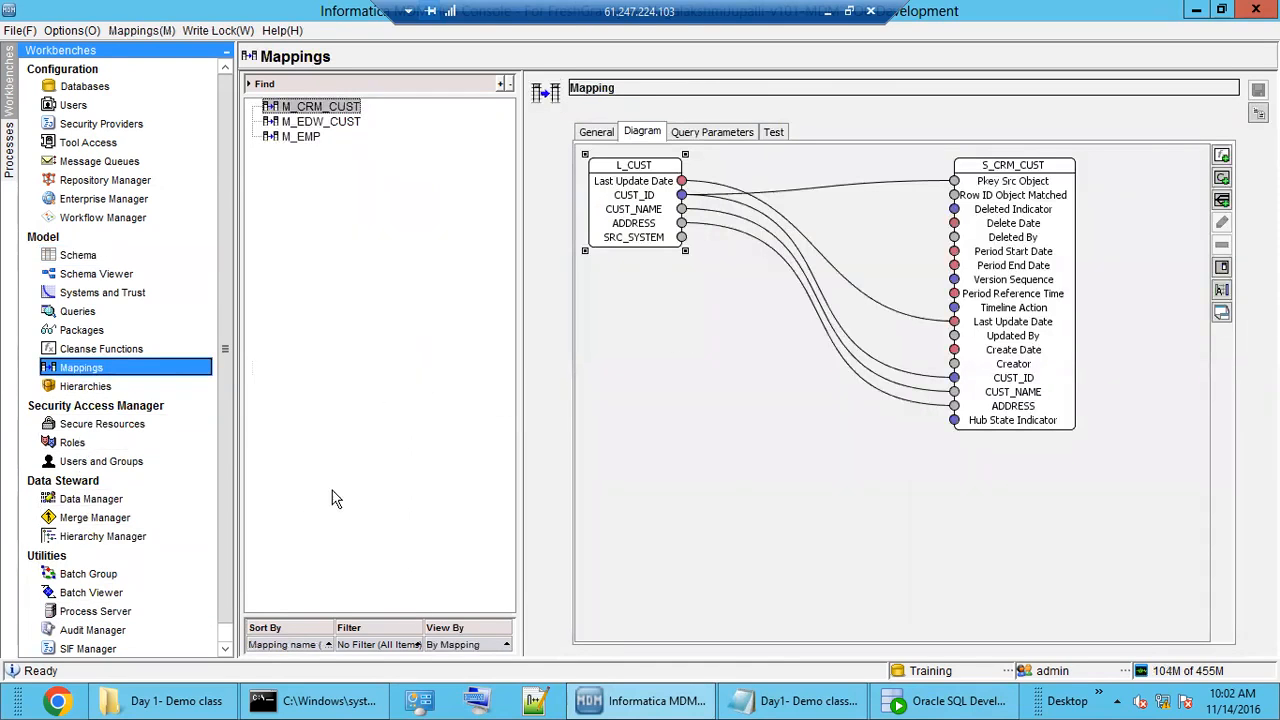
{"action": "left_click", "coordinate": [114, 593]}
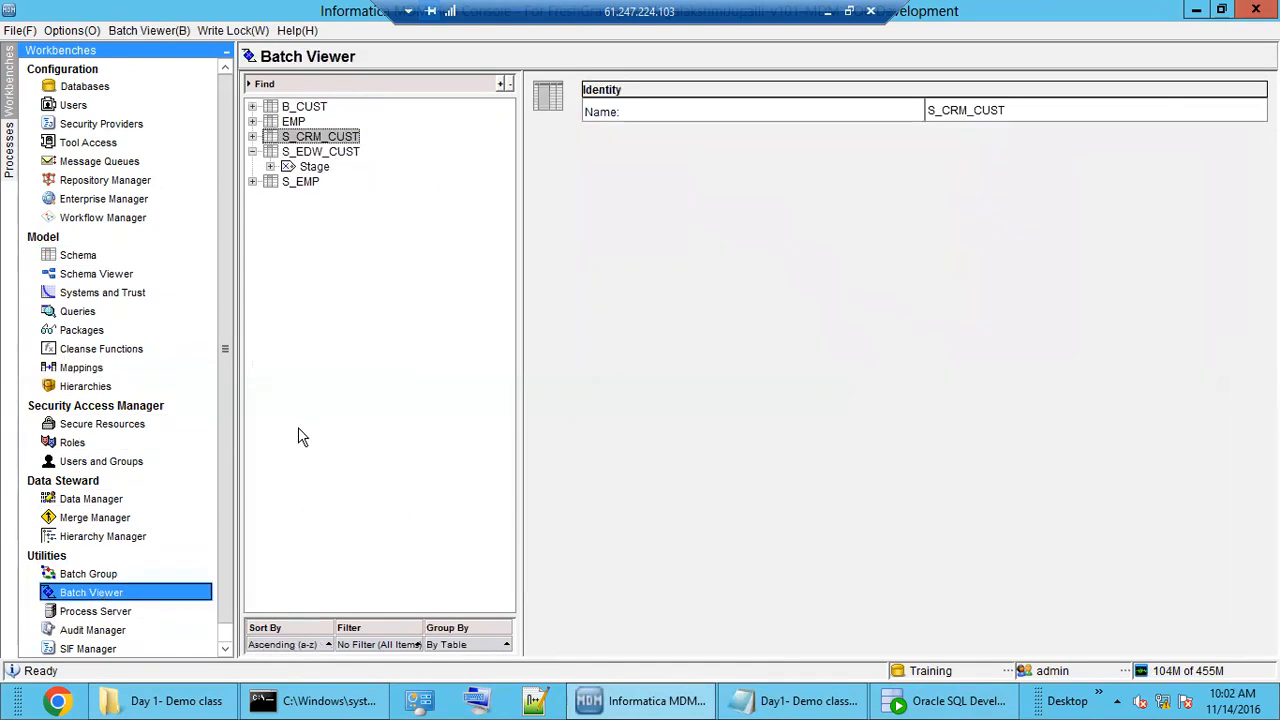
{"action": "double_click", "coordinate": [318, 152]}
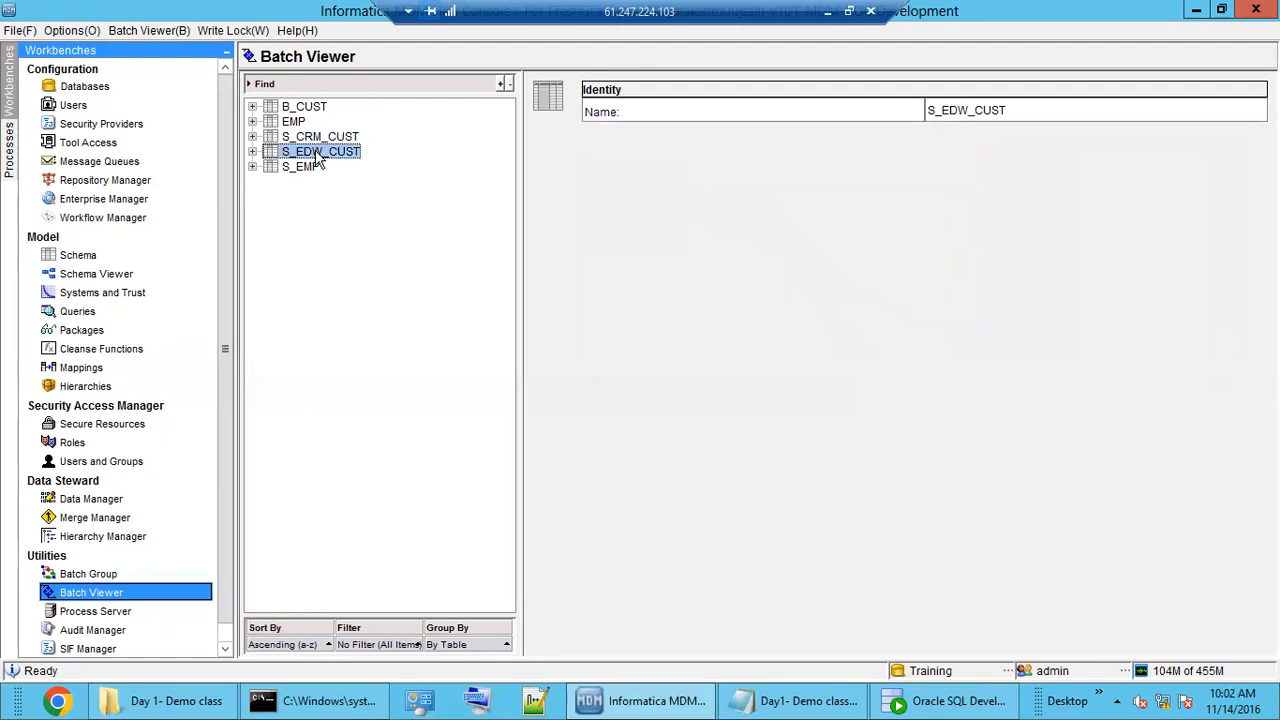
{"action": "double_click", "coordinate": [318, 154]}
{"action": "double_click", "coordinate": [316, 168]}
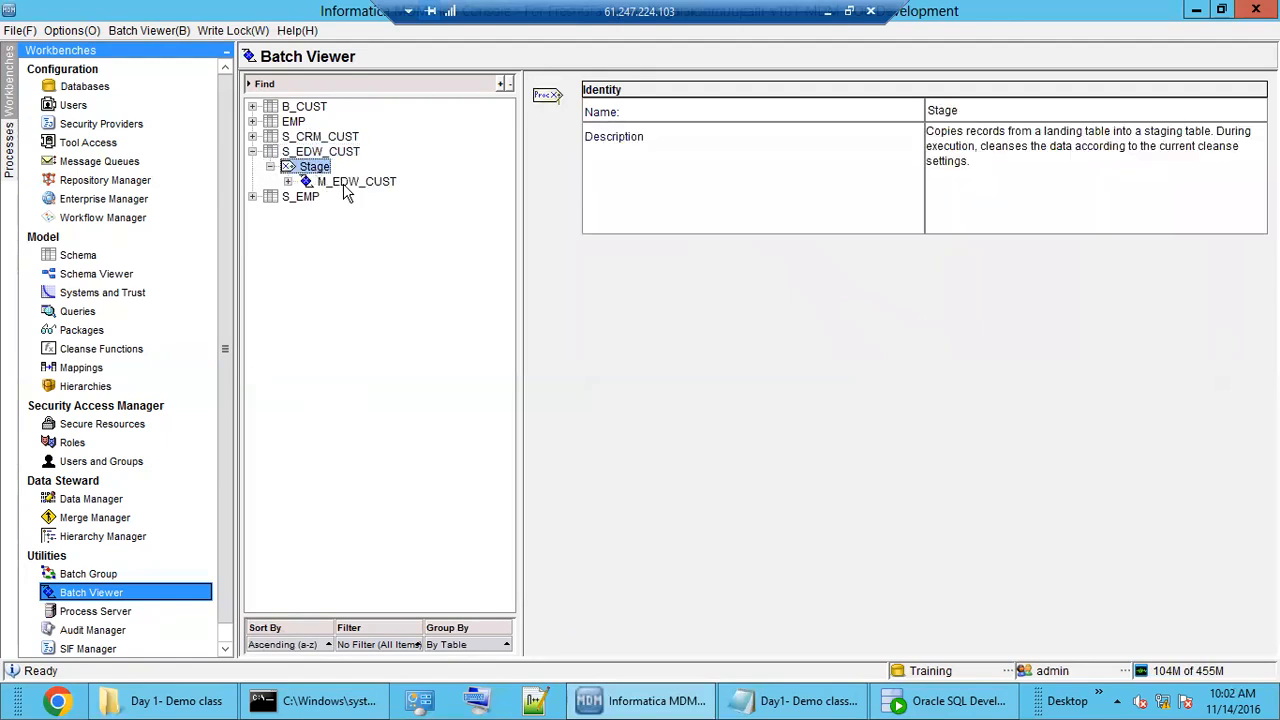
{"action": "left_click", "coordinate": [345, 183]}
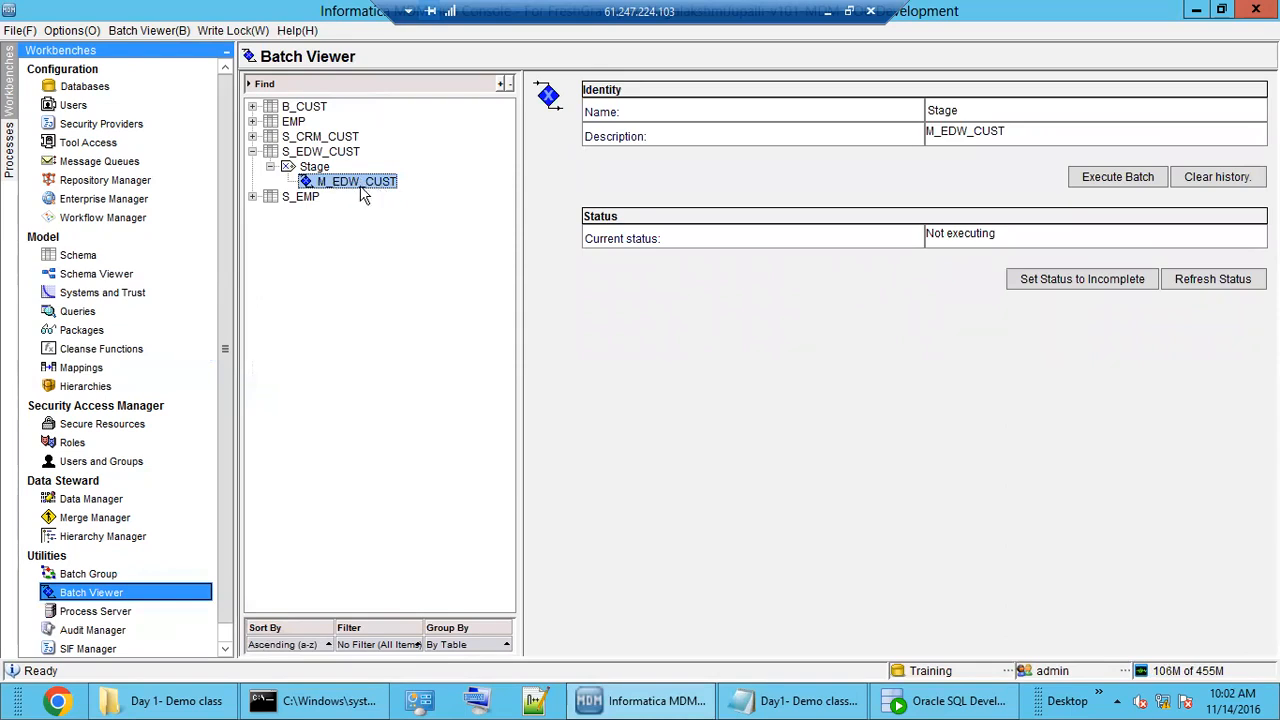
{"action": "left_click", "coordinate": [1120, 177]}
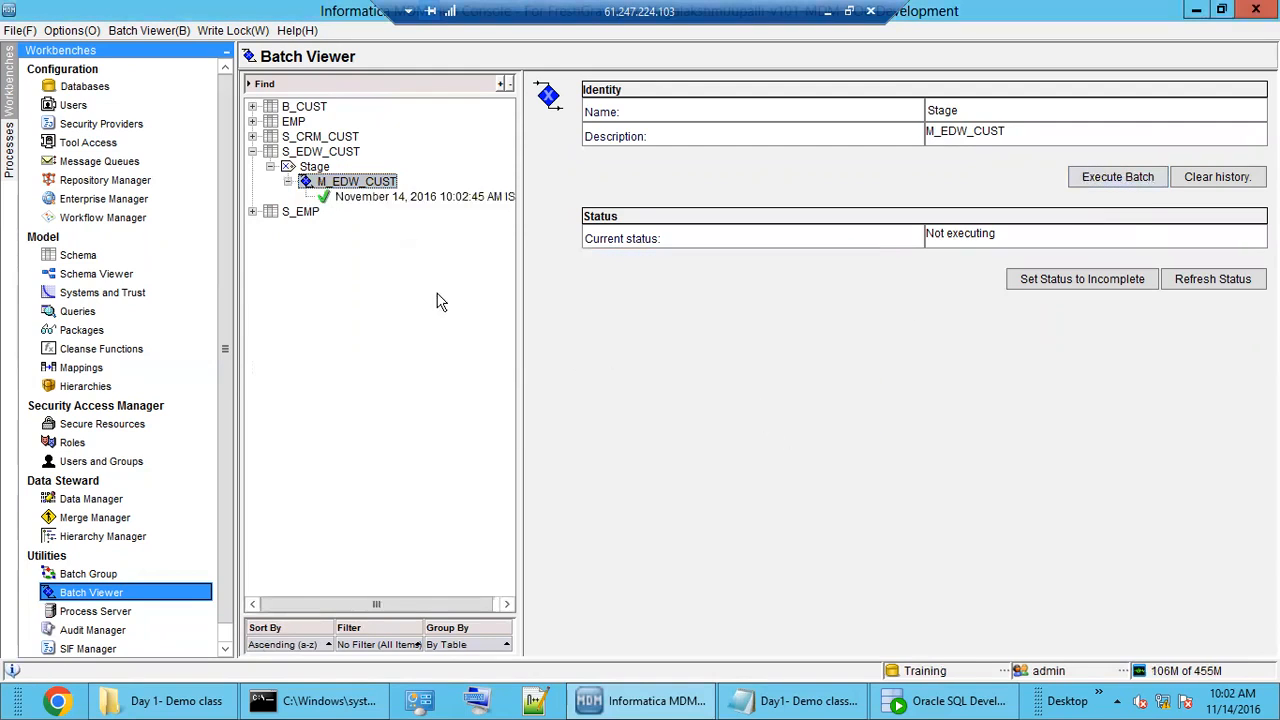
{"action": "left_click", "coordinate": [388, 199]}
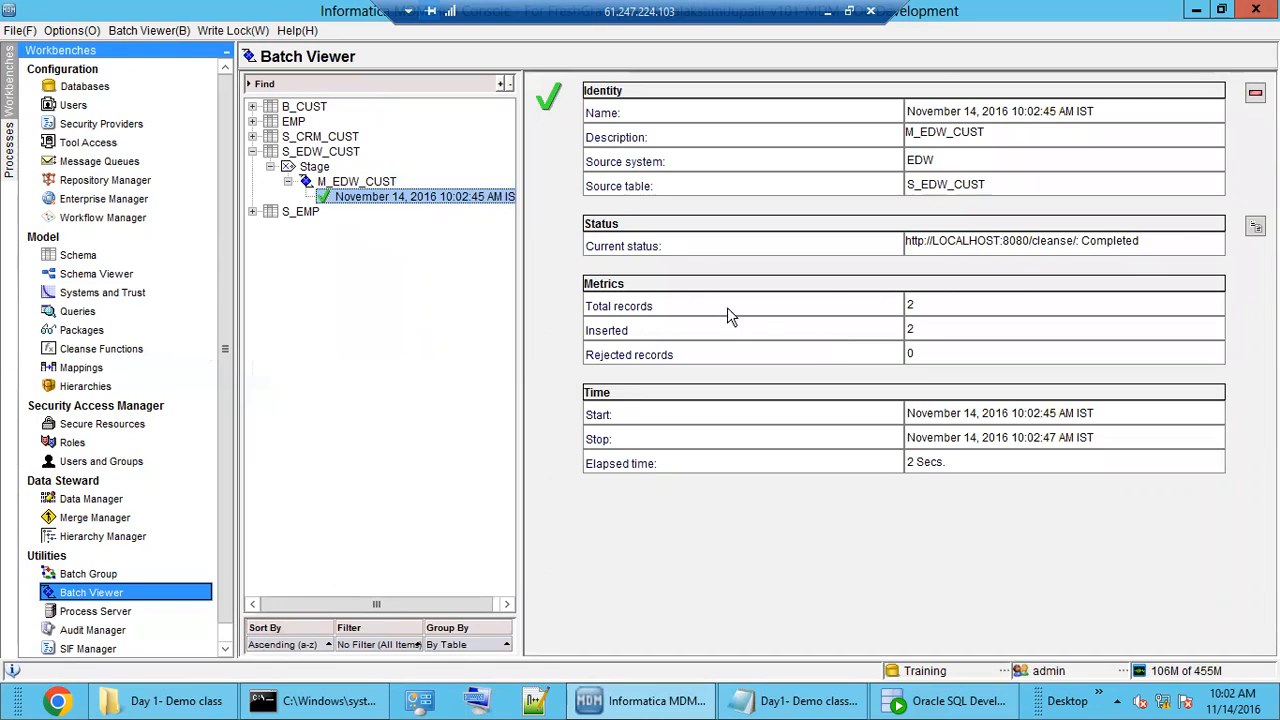
{"action": "left_click_drag", "start_coordinate": [932, 308], "coordinate": [847, 332]}
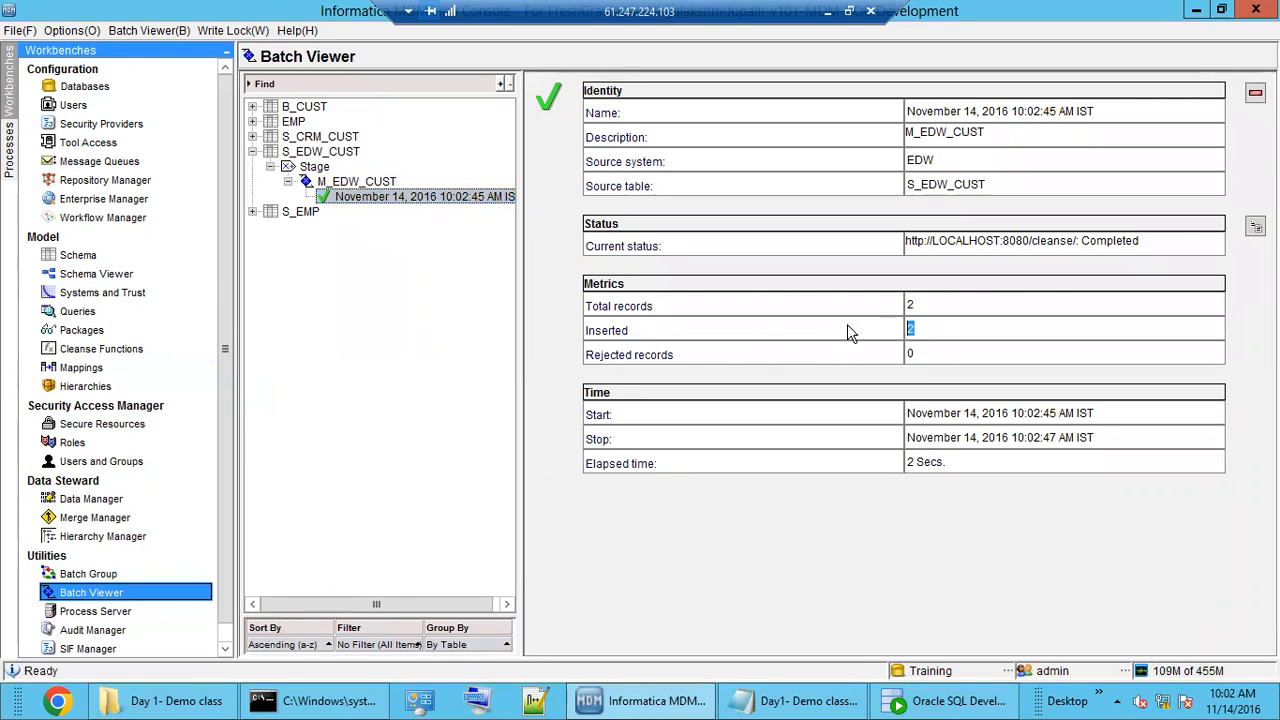
Step: Switch to Oracle SQL Developer and examine the EDW and CRM source records in the landing table C_L_CUST
{"action": "left_click", "coordinate": [927, 707]}
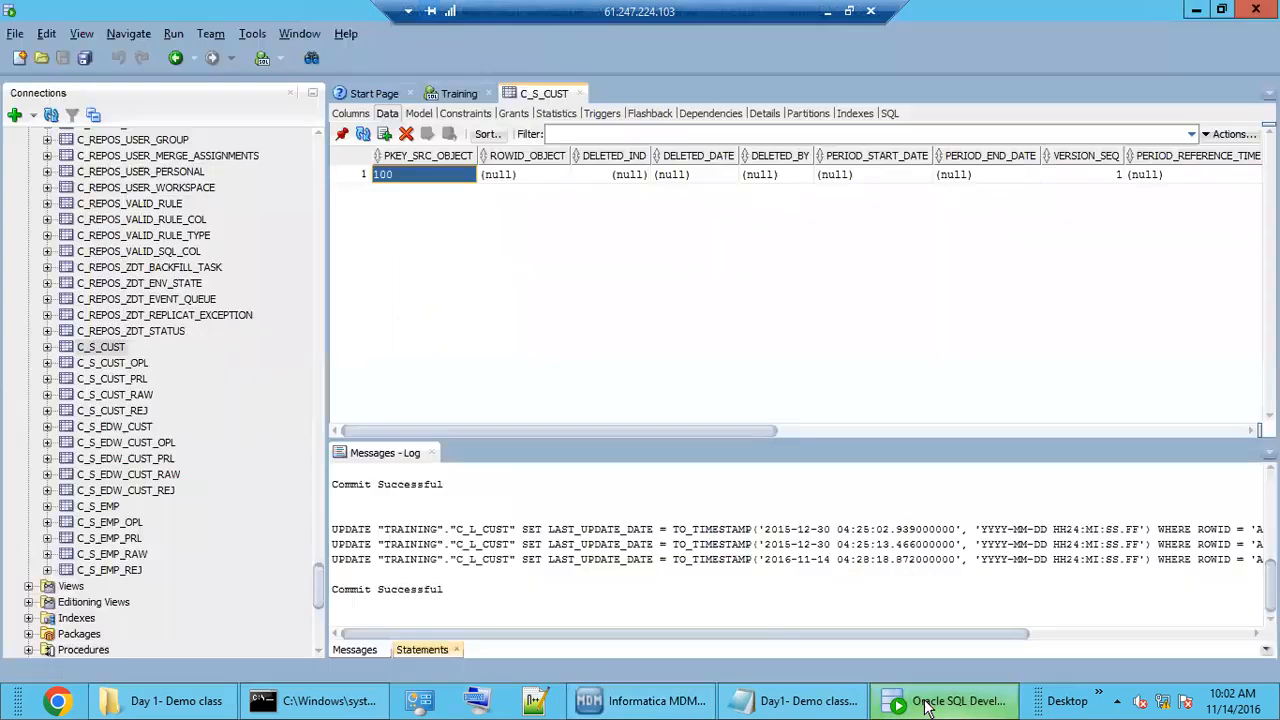
{"action": "left_click_drag", "start_coordinate": [316, 580], "coordinate": [251, 172]}
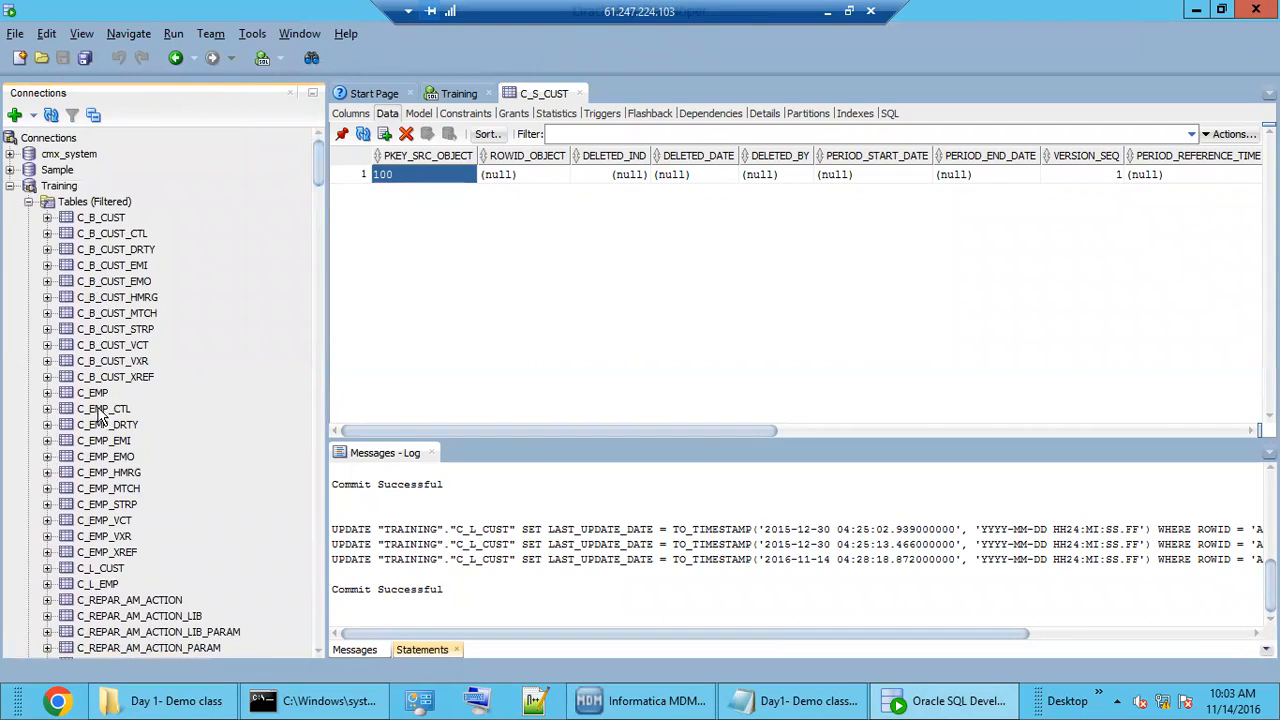
{"action": "left_click", "coordinate": [110, 568]}
{"action": "left_click_drag", "start_coordinate": [866, 195], "coordinate": [559, 229]}
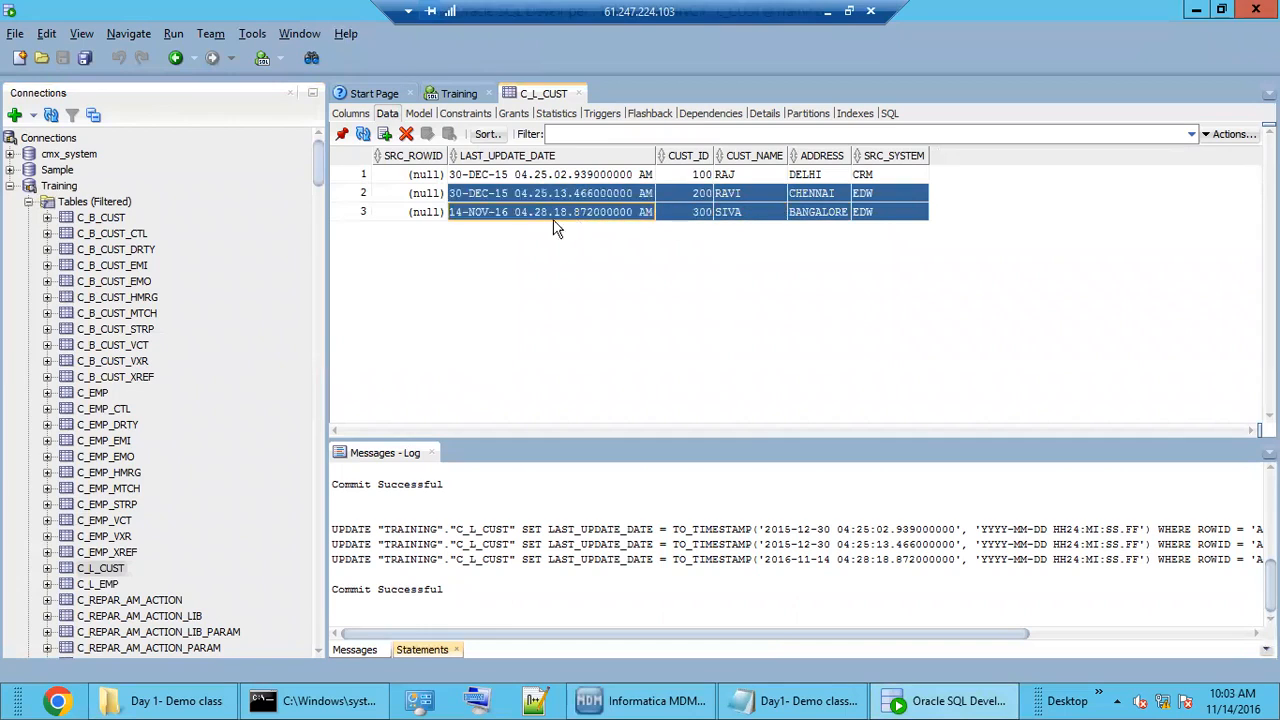
{"action": "left_click_drag", "start_coordinate": [875, 213], "coordinate": [606, 220]}
{"action": "left_click_drag", "start_coordinate": [891, 224], "coordinate": [639, 215]}
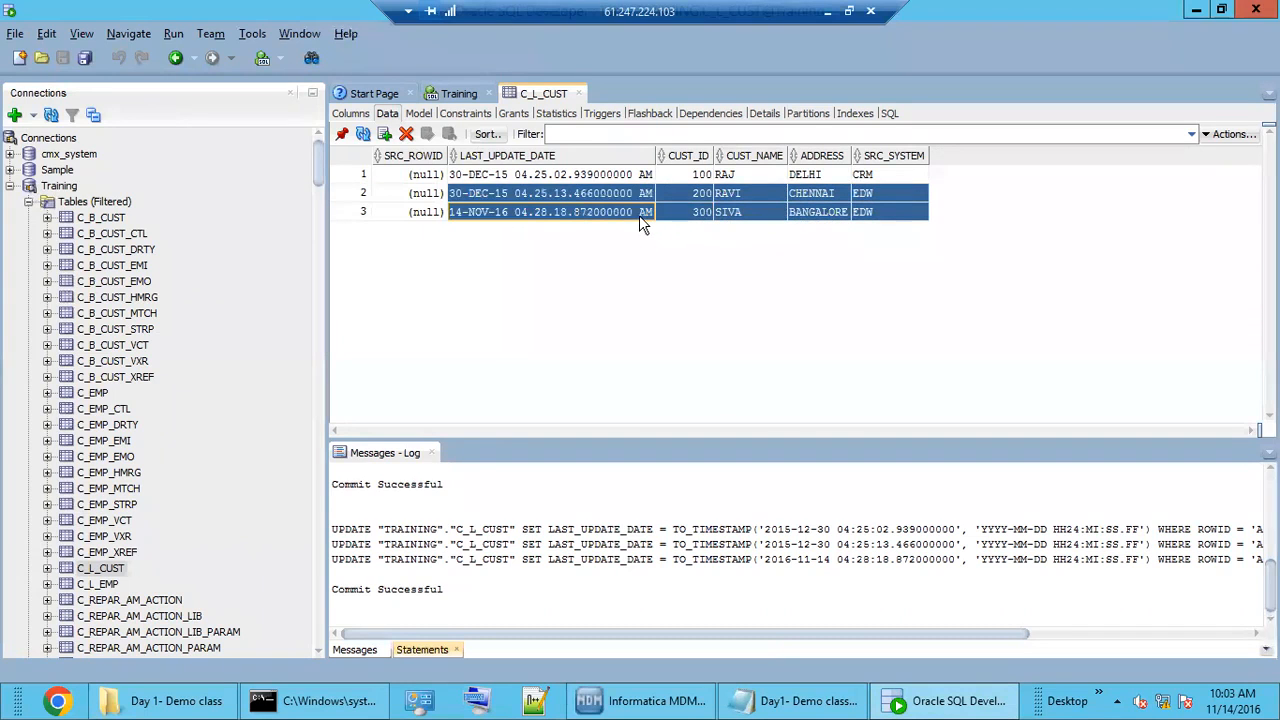
{"action": "left_click", "coordinate": [879, 195]}
{"action": "left_click", "coordinate": [885, 213]}
{"action": "left_click_drag", "start_coordinate": [885, 194], "coordinate": [628, 222]}
{"action": "left_click", "coordinate": [873, 214]}
{"action": "left_click_drag", "start_coordinate": [893, 176], "coordinate": [893, 212]}
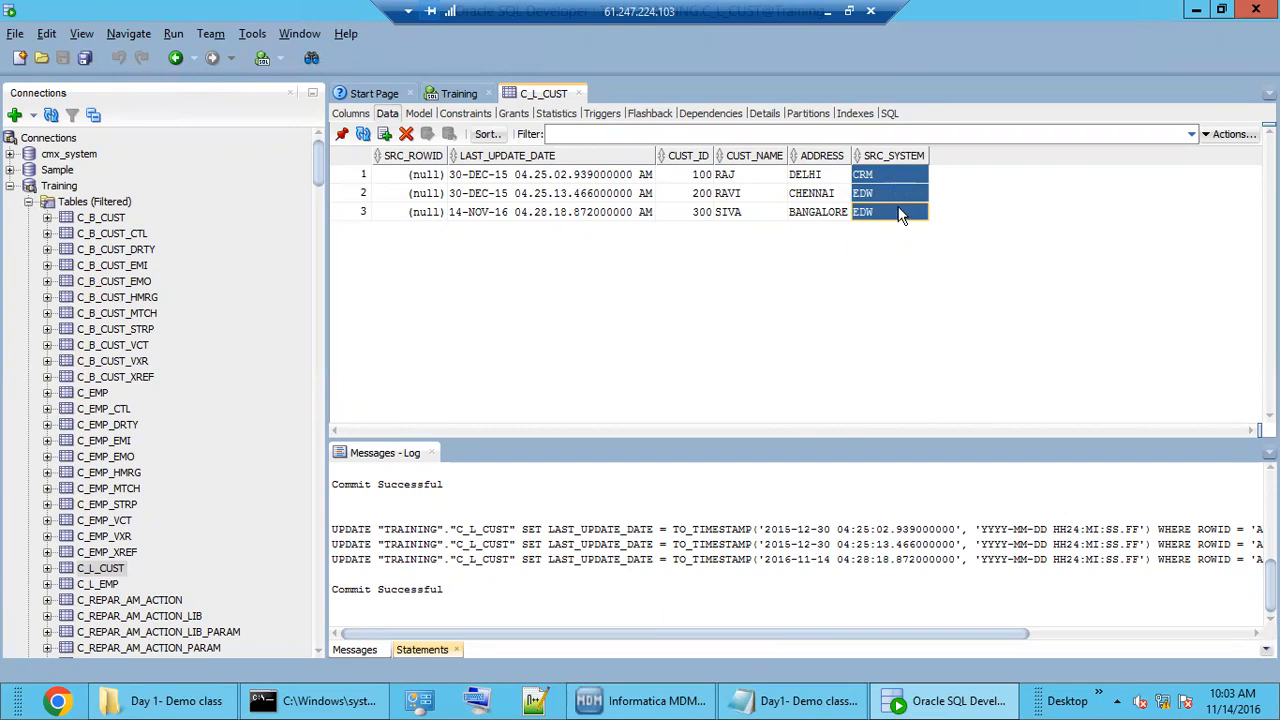
Step: Return to Informatica MDM and compare the M_EDW_CUST run's total and inserted records with the landing table's EDW rows
{"action": "left_click", "coordinate": [650, 700]}
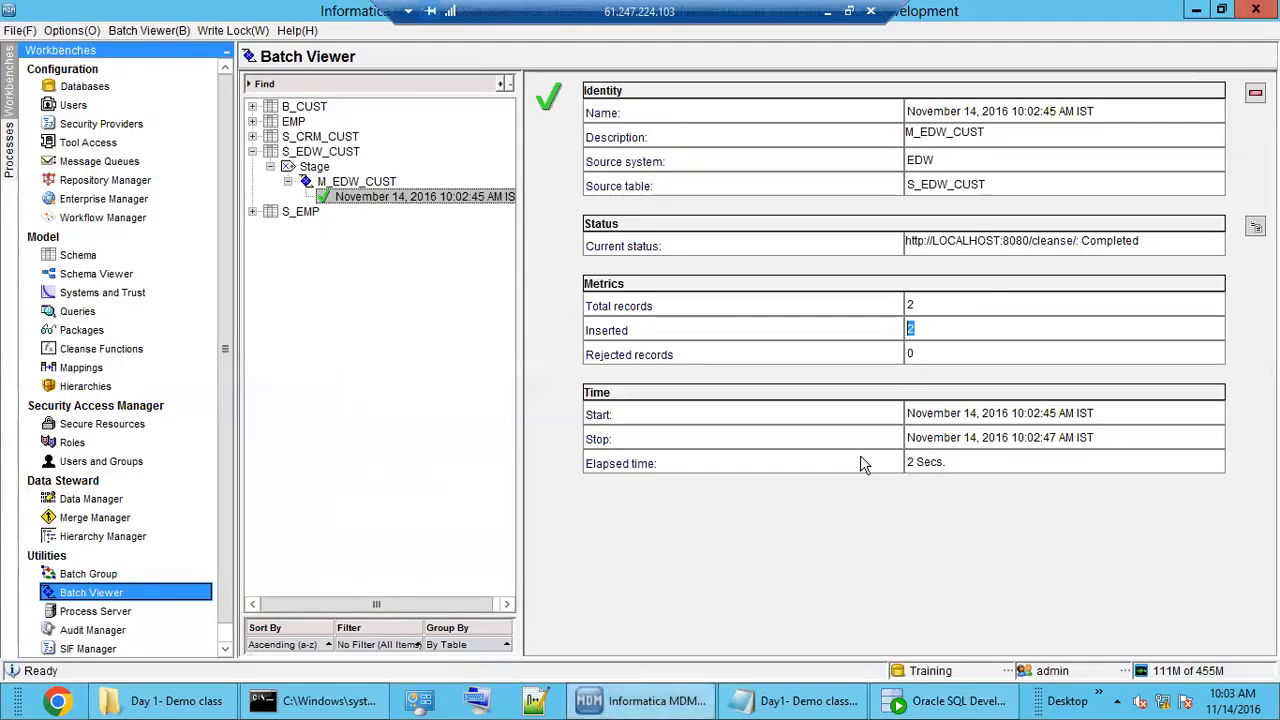
{"action": "left_click", "coordinate": [940, 306]}
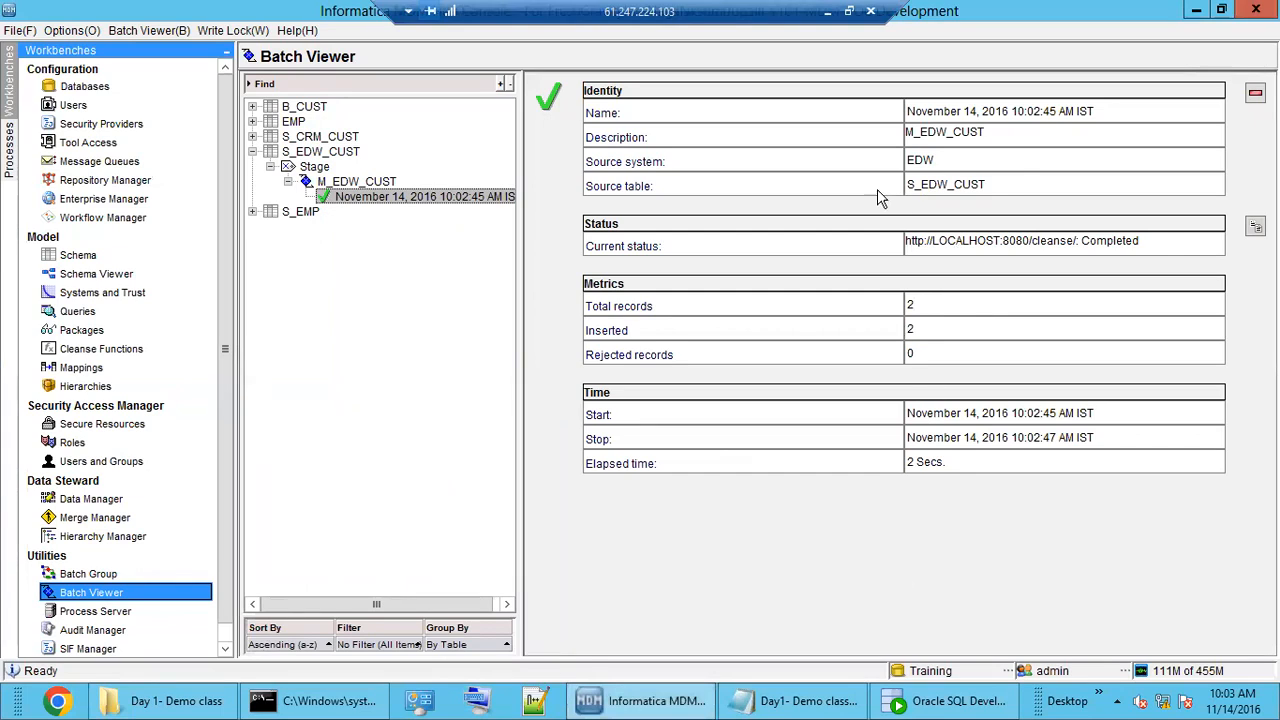
Step: Switch to Oracle SQL Developer, open the C_S_EDW_CUST staging table's data and examine its CUST_ID, CUST_NAME and ADDRESS values
{"action": "double_click", "coordinate": [1005, 184]}
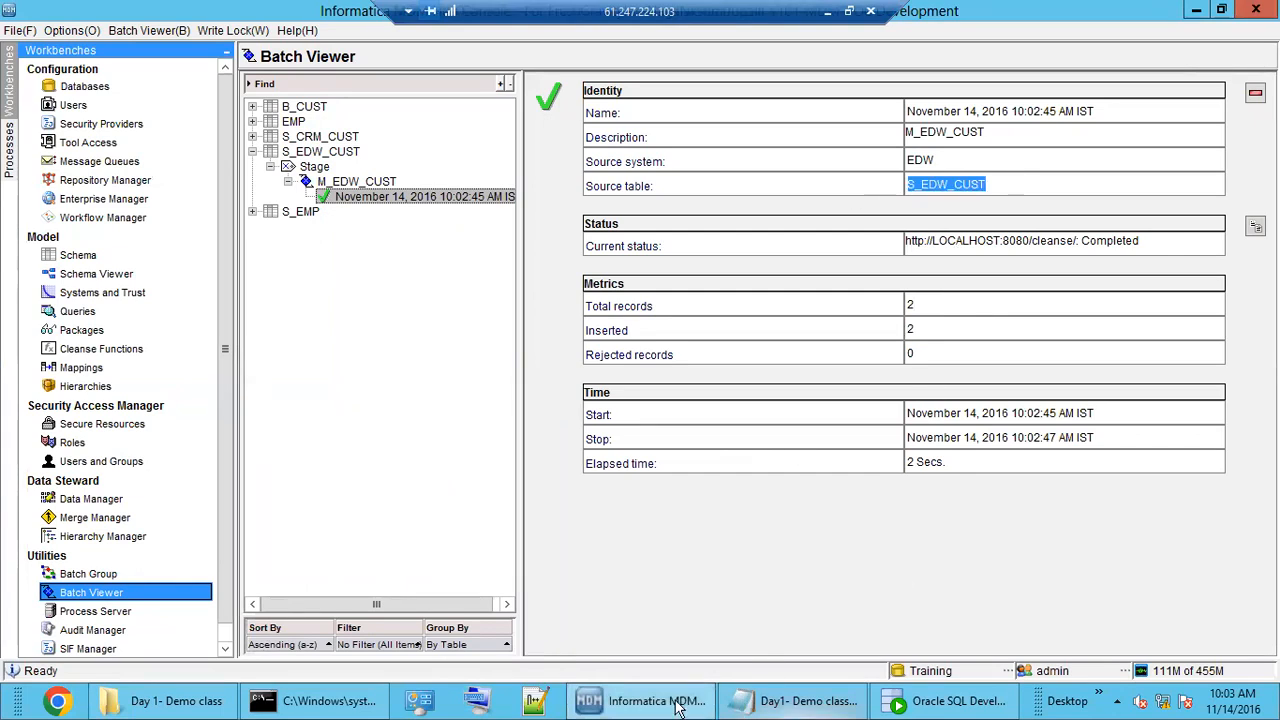
{"action": "left_click", "coordinate": [950, 700]}
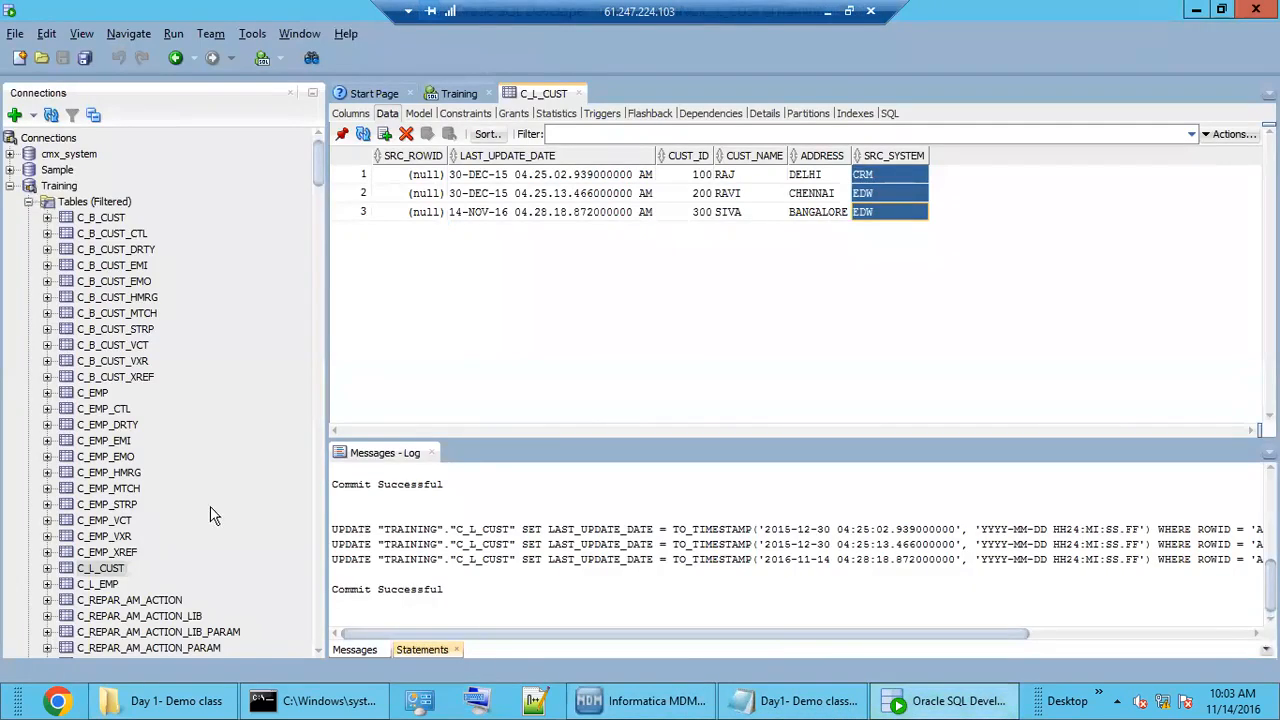
{"action": "left_click_drag", "start_coordinate": [318, 165], "coordinate": [322, 595]}
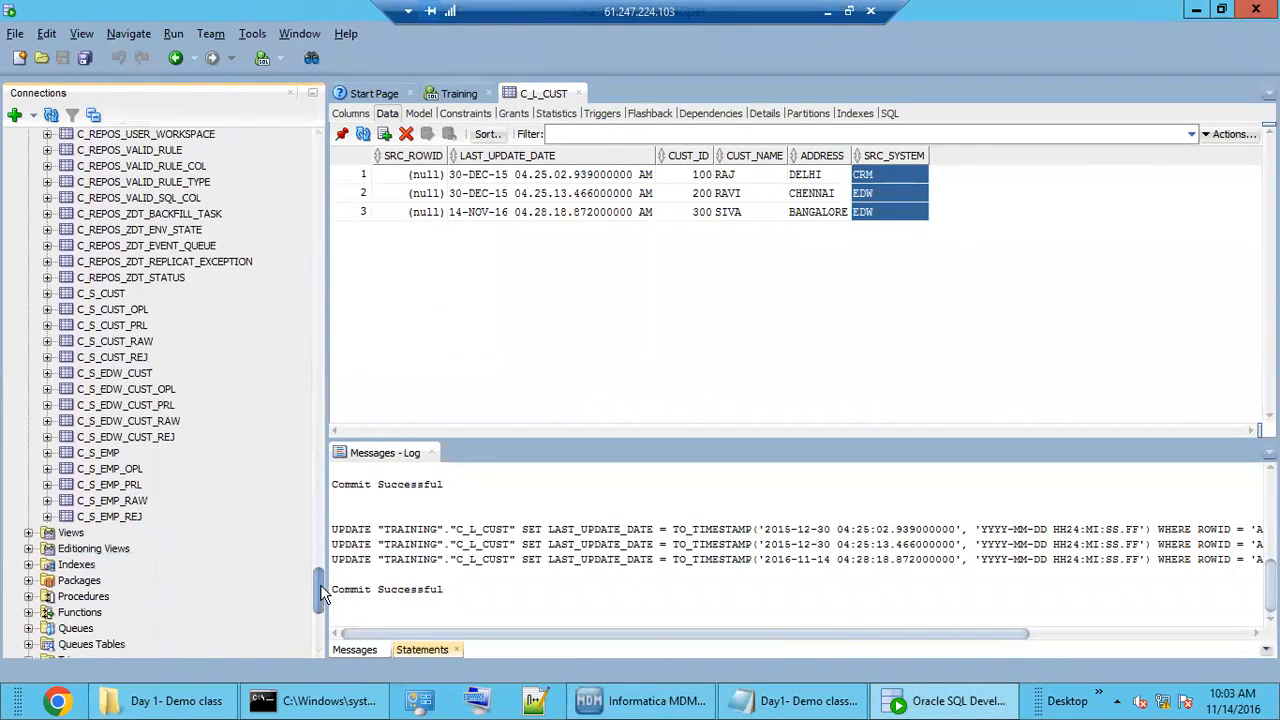
{"action": "left_click", "coordinate": [108, 375]}
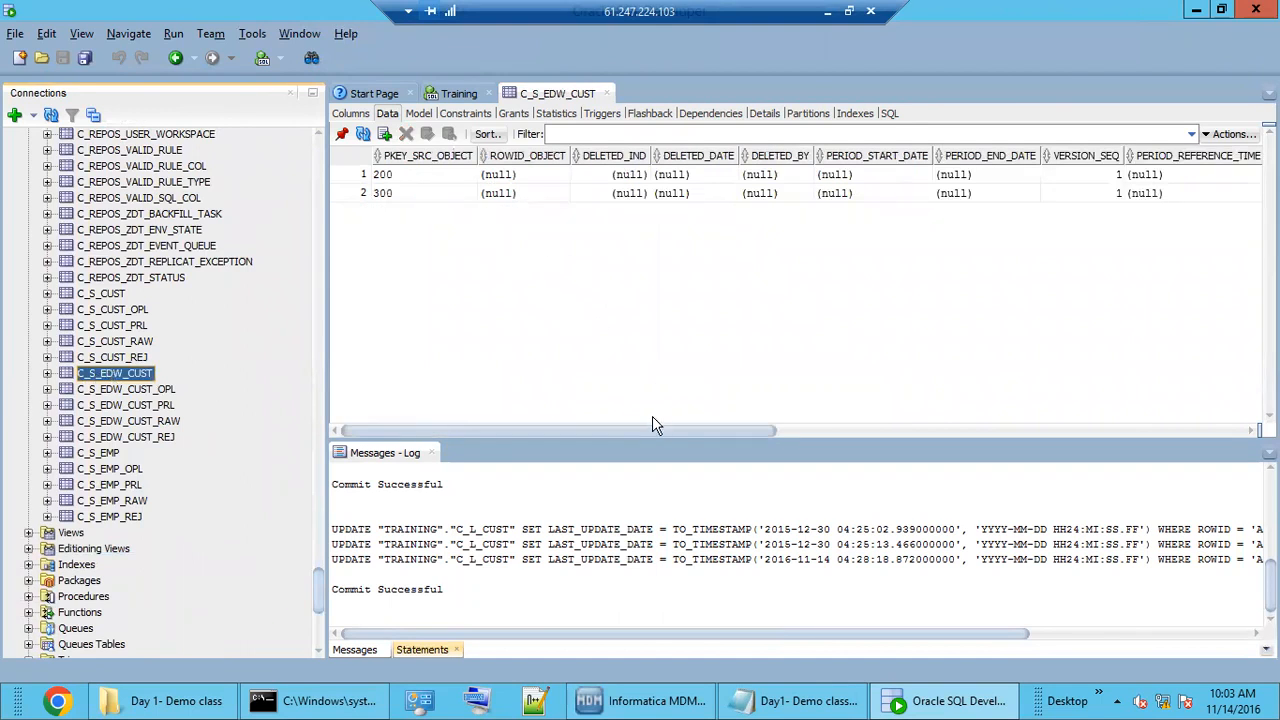
{"action": "left_click_drag", "start_coordinate": [652, 433], "coordinate": [1205, 425]}
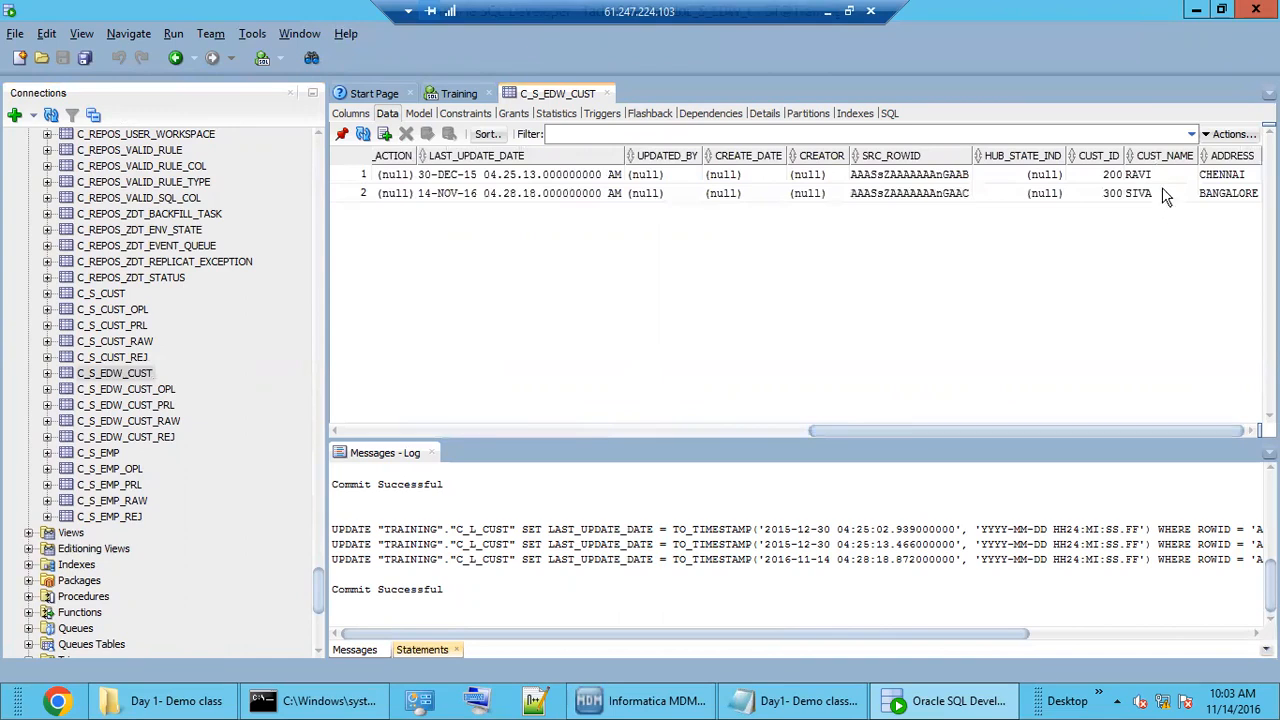
{"action": "left_click_drag", "start_coordinate": [1154, 176], "coordinate": [1209, 187]}
{"action": "left_click_drag", "start_coordinate": [1104, 180], "coordinate": [1225, 193]}
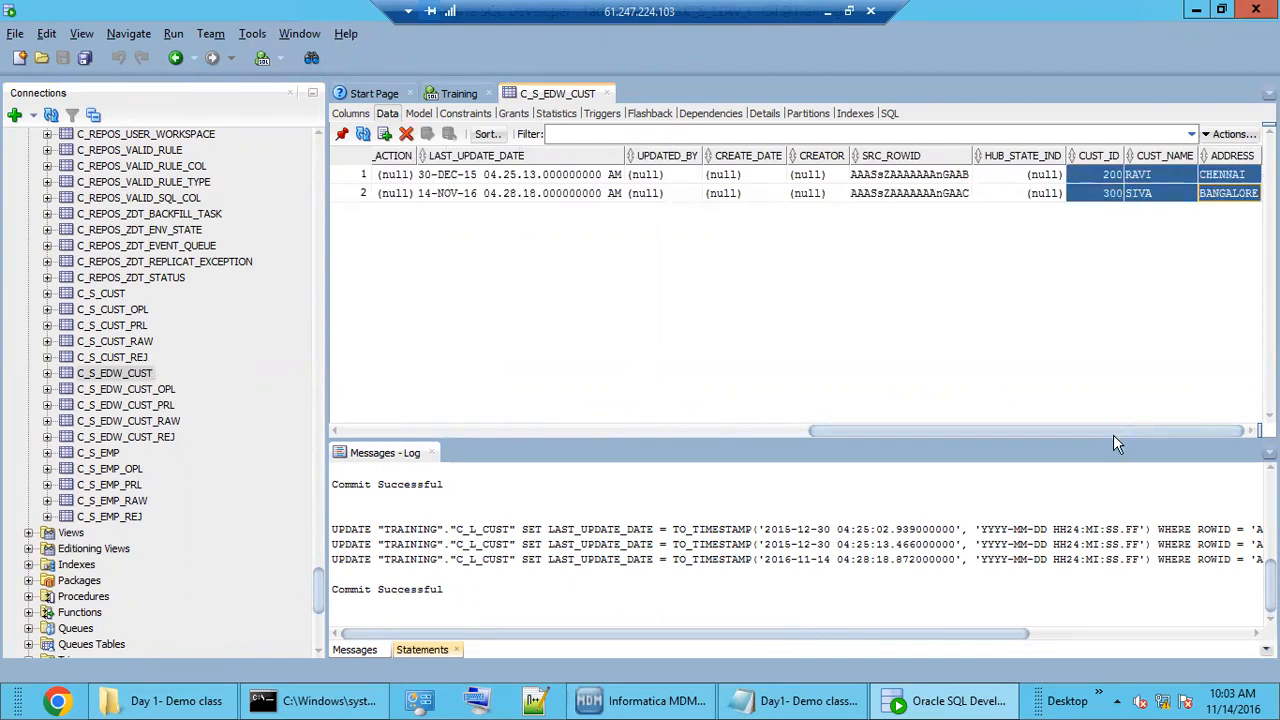
Step: Examine the PKEY_SRC_OBJECT values of the records in the C_S_EDW_CUST staging table
{"action": "left_click_drag", "start_coordinate": [1111, 431], "coordinate": [540, 427]}
{"action": "left_click_drag", "start_coordinate": [390, 176], "coordinate": [398, 205]}
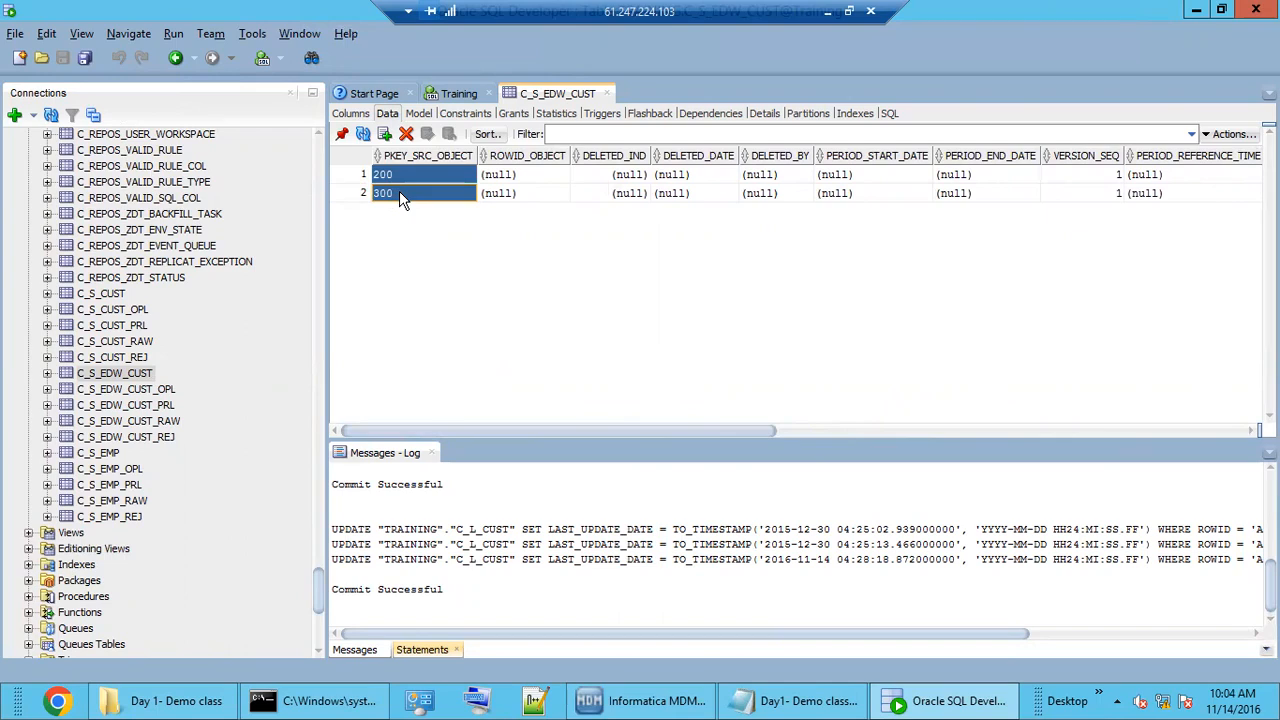
{"action": "left_click", "coordinate": [399, 191]}
{"action": "left_click", "coordinate": [397, 176]}
{"action": "left_click", "coordinate": [399, 193]}
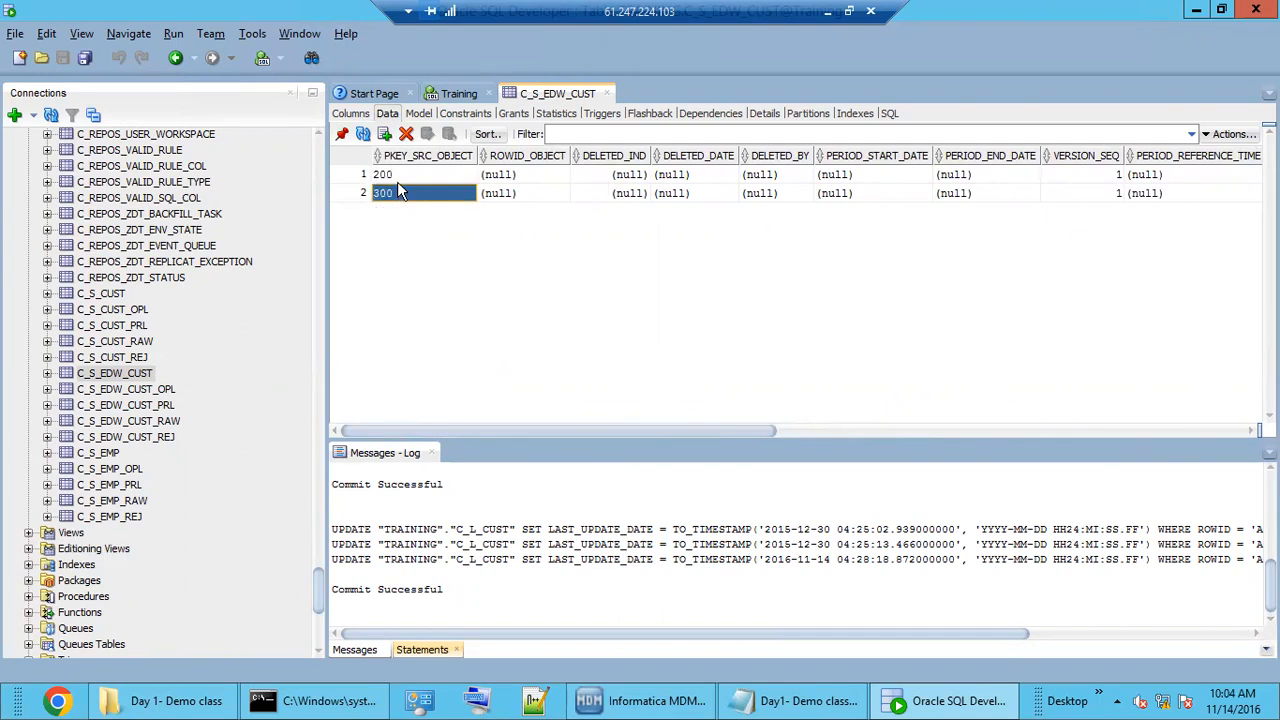
{"action": "left_click", "coordinate": [397, 176]}
{"action": "left_click", "coordinate": [399, 188]}
{"action": "left_click", "coordinate": [403, 174]}
{"action": "left_click", "coordinate": [406, 192]}
Step: Switch to the Day1 demo class notes and review the flow from sources through the MDM landing layer to the staging layer
{"action": "left_click", "coordinate": [797, 701]}
{"action": "left_click_drag", "start_coordinate": [130, 507], "coordinate": [181, 508]}
{"action": "left_click_drag", "start_coordinate": [268, 508], "coordinate": [376, 508]}
{"action": "left_click", "coordinate": [427, 517]}
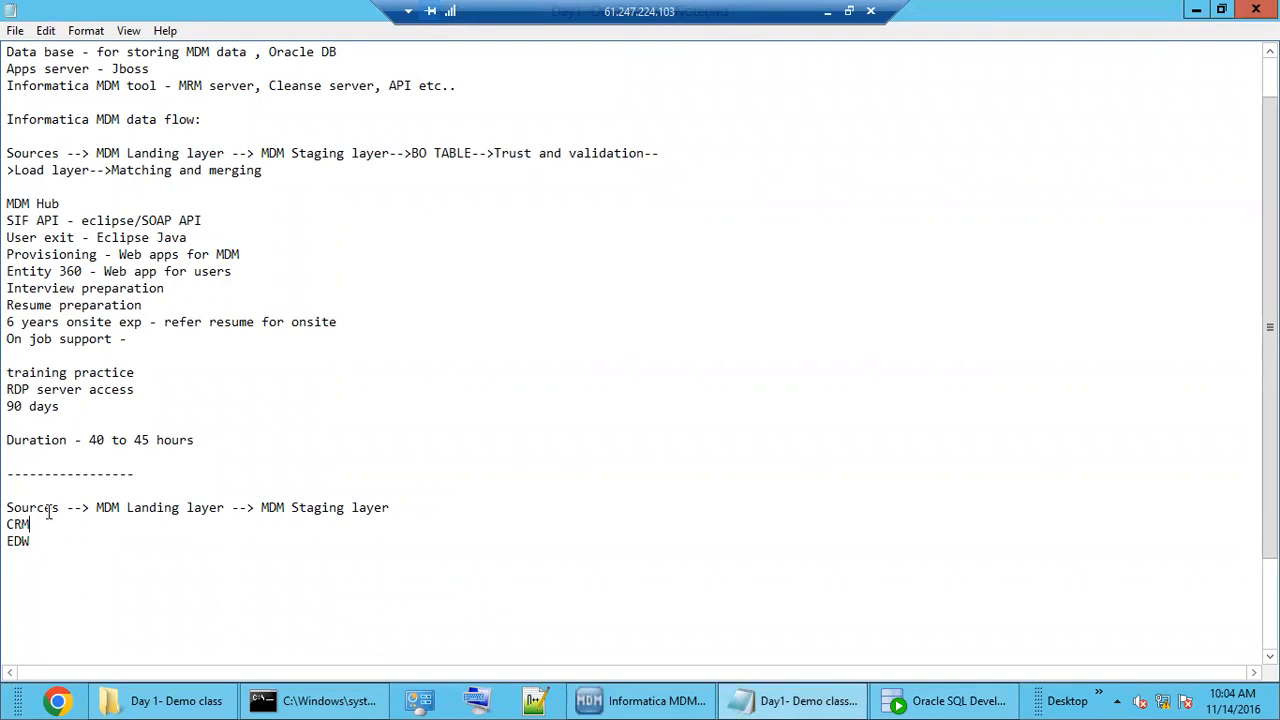
{"action": "left_click", "coordinate": [1196, 10]}
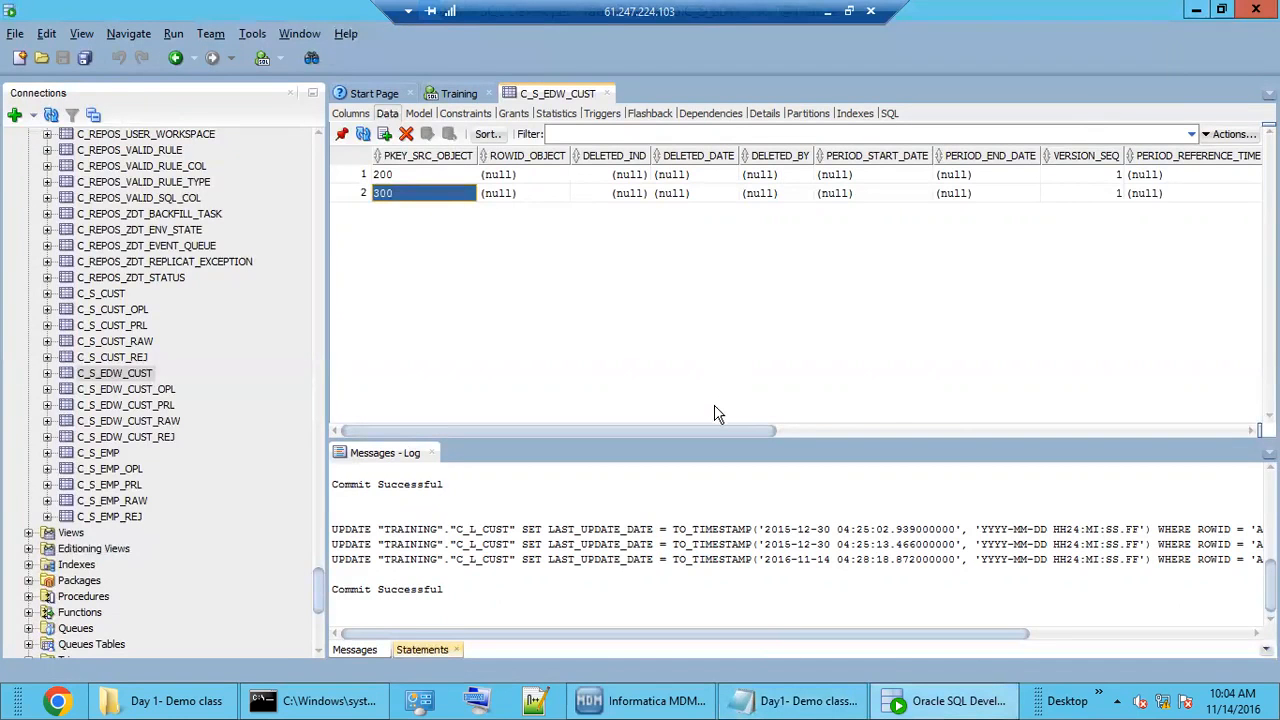
Step: Return to Informatica MDM and view the M_CRM_CUST mapping diagram between L_CUST and S_CRM_CUST
{"action": "left_click", "coordinate": [642, 699]}
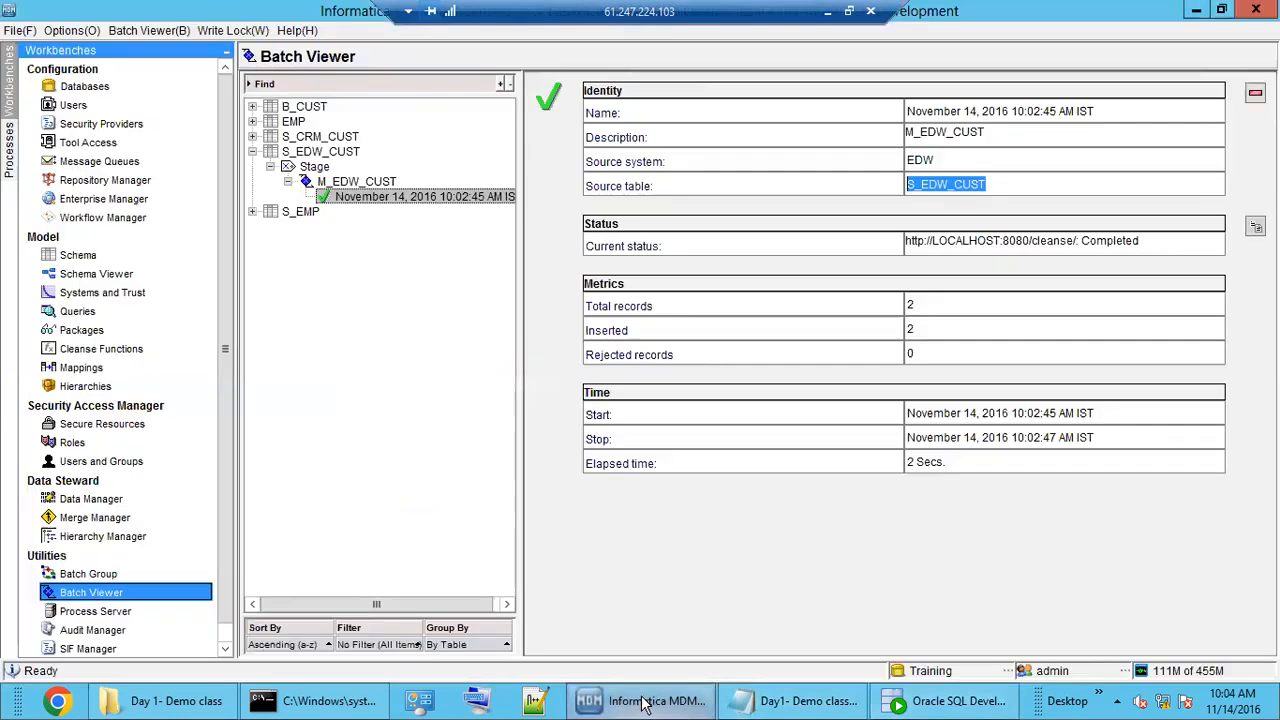
{"action": "left_click", "coordinate": [95, 273]}
{"action": "left_click", "coordinate": [80, 256]}
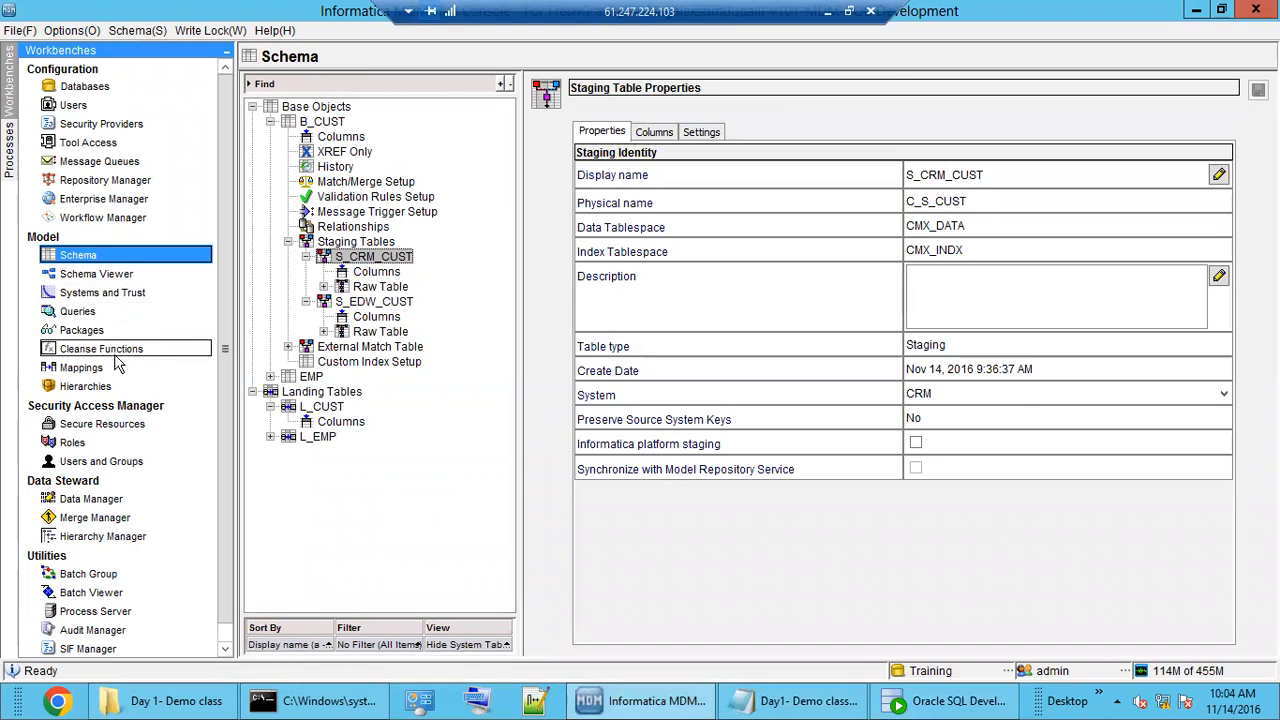
{"action": "left_click", "coordinate": [117, 370]}
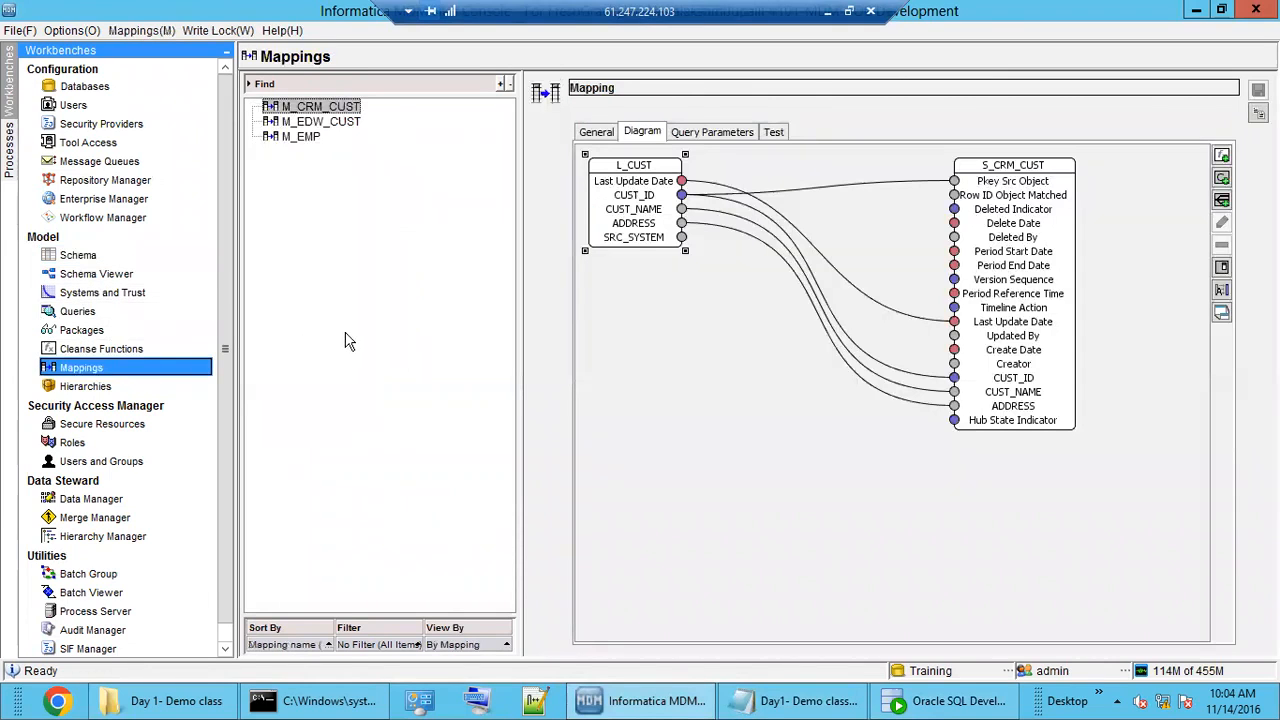
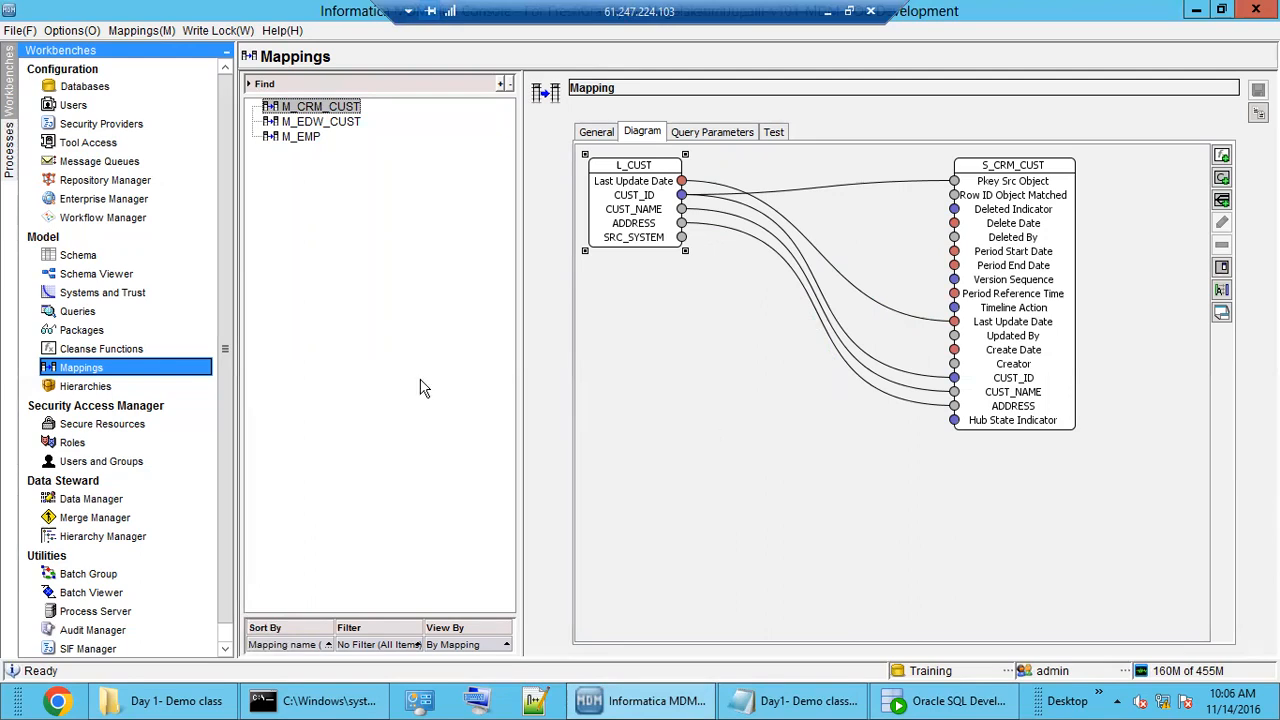
Step: Review the landing tables list and the B_CUST base object's properties in the Schema tool, collapsing their tree branches
{"action": "left_click", "coordinate": [80, 256]}
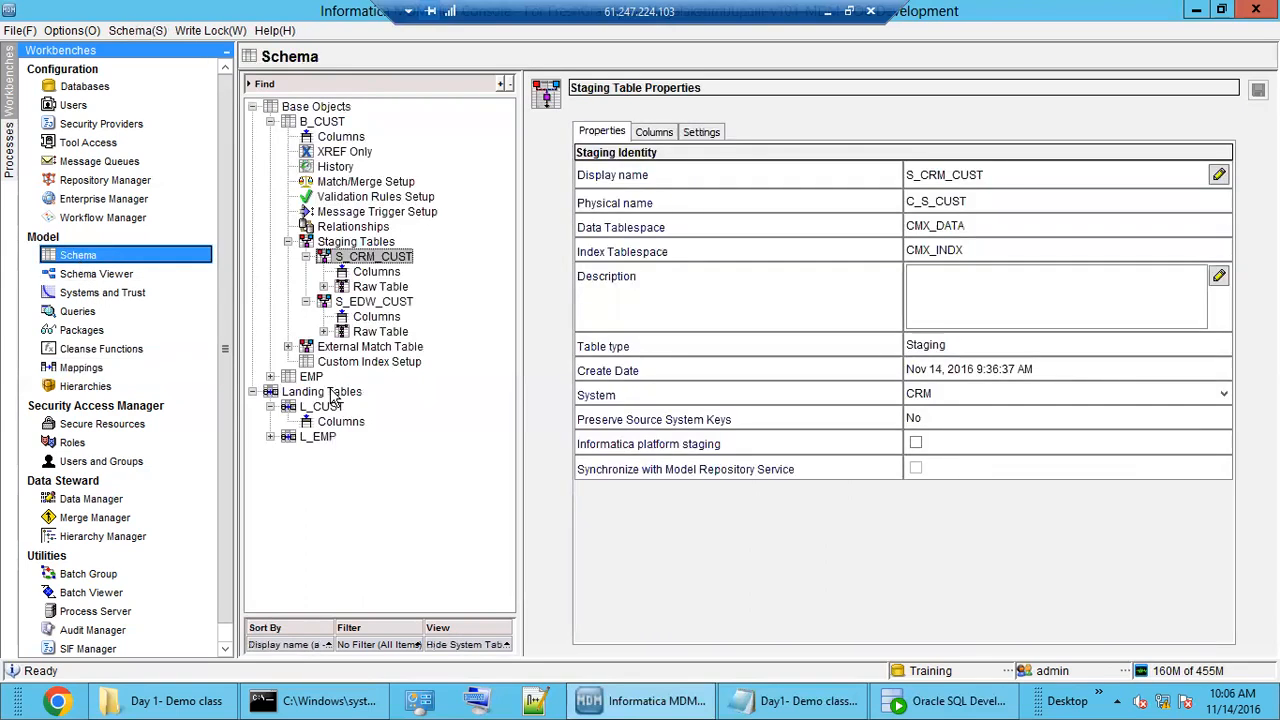
{"action": "double_click", "coordinate": [333, 395]}
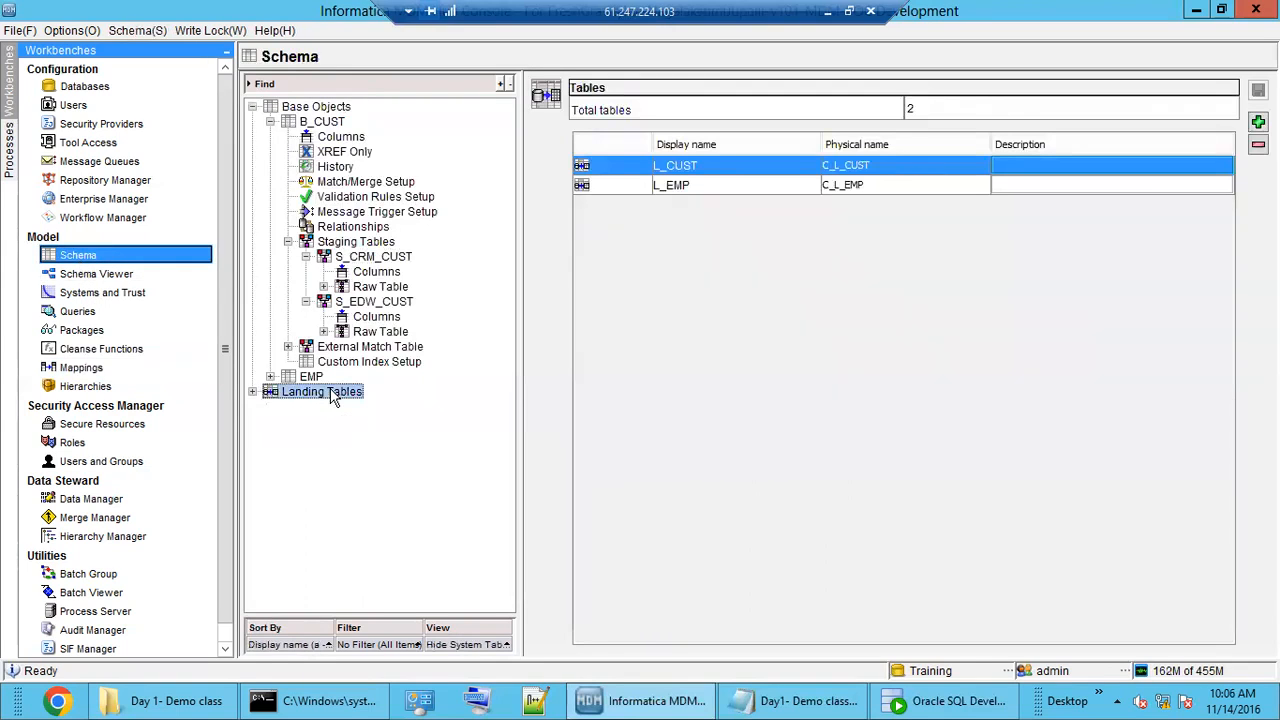
{"action": "double_click", "coordinate": [342, 242]}
{"action": "double_click", "coordinate": [317, 120]}
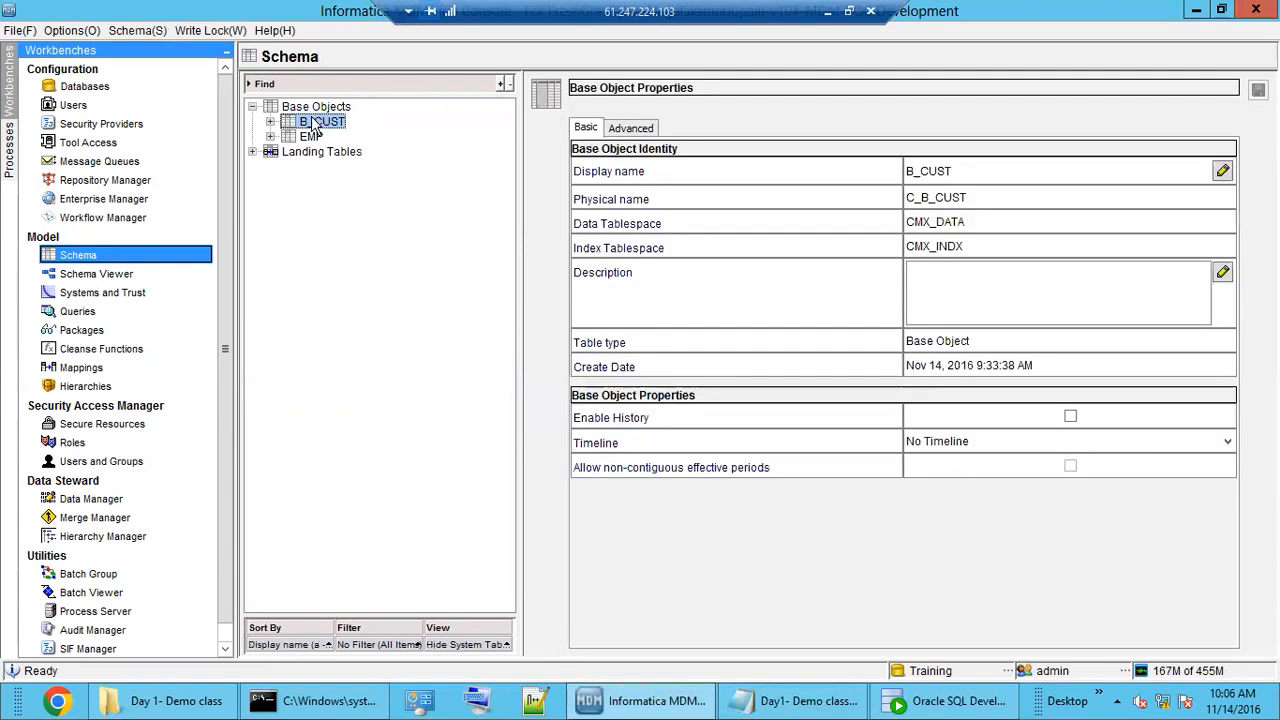
Step: Review the SRC1 and CRM source system definitions in the Systems and Trust tool
{"action": "left_click", "coordinate": [125, 293]}
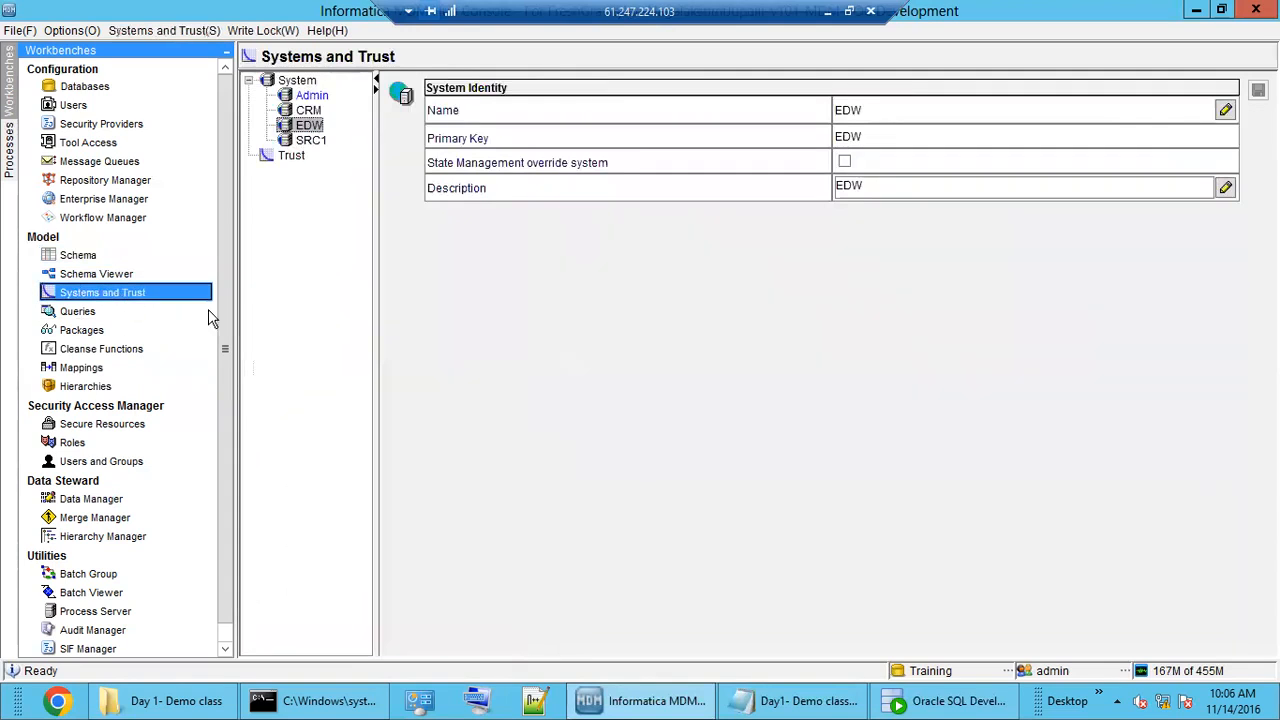
{"action": "left_click", "coordinate": [308, 141]}
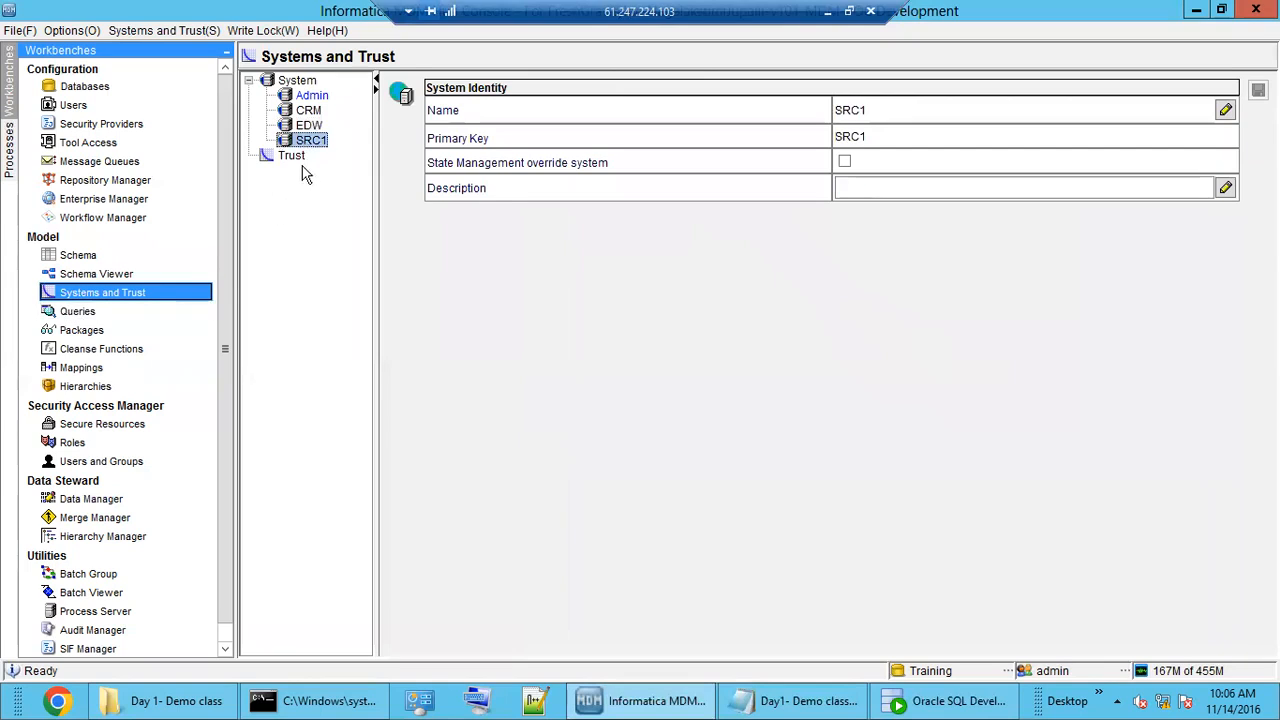
{"action": "left_click", "coordinate": [310, 111]}
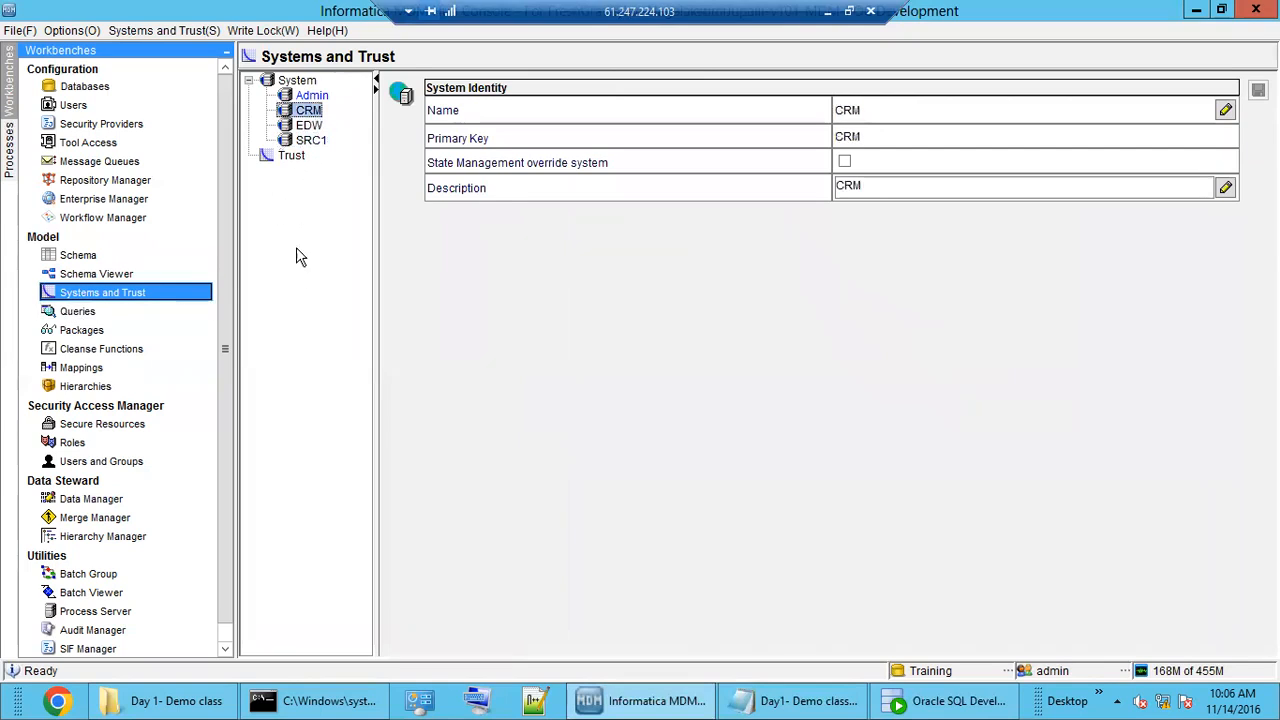
Step: Review the columns and the staging tables of the B_CUST base object in the Schema tool
{"action": "left_click", "coordinate": [78, 257]}
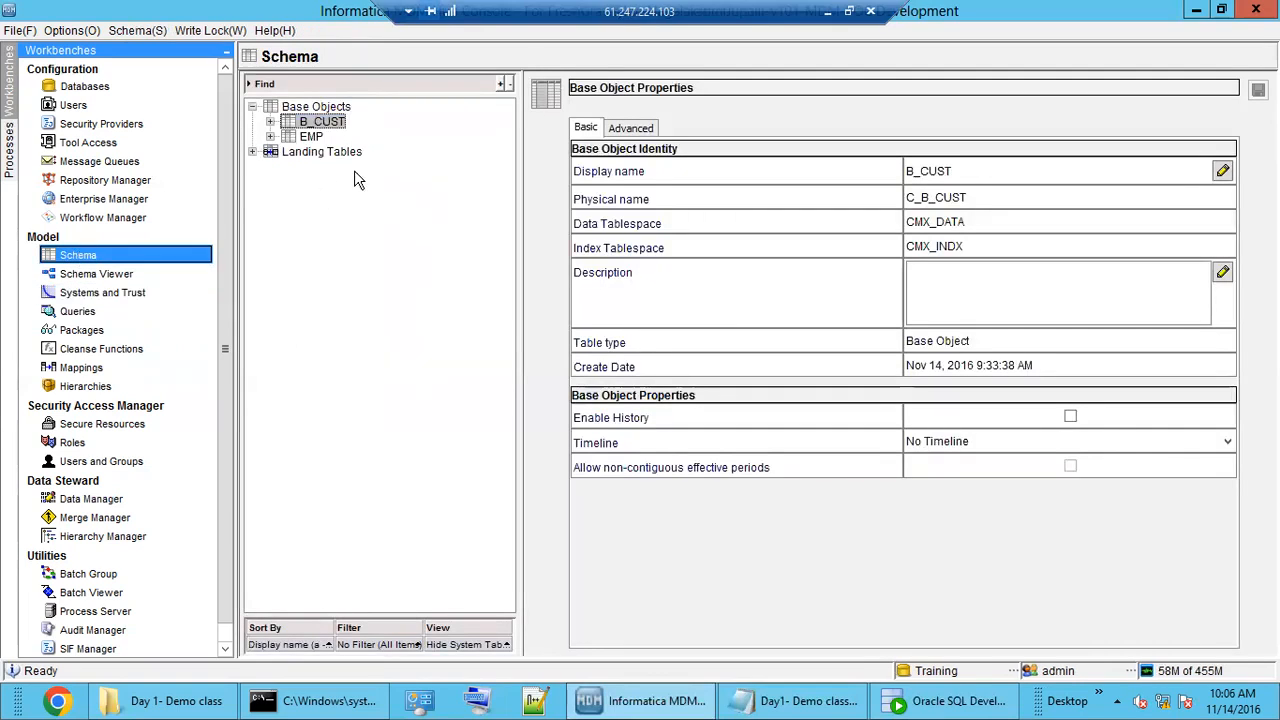
{"action": "left_click", "coordinate": [318, 108]}
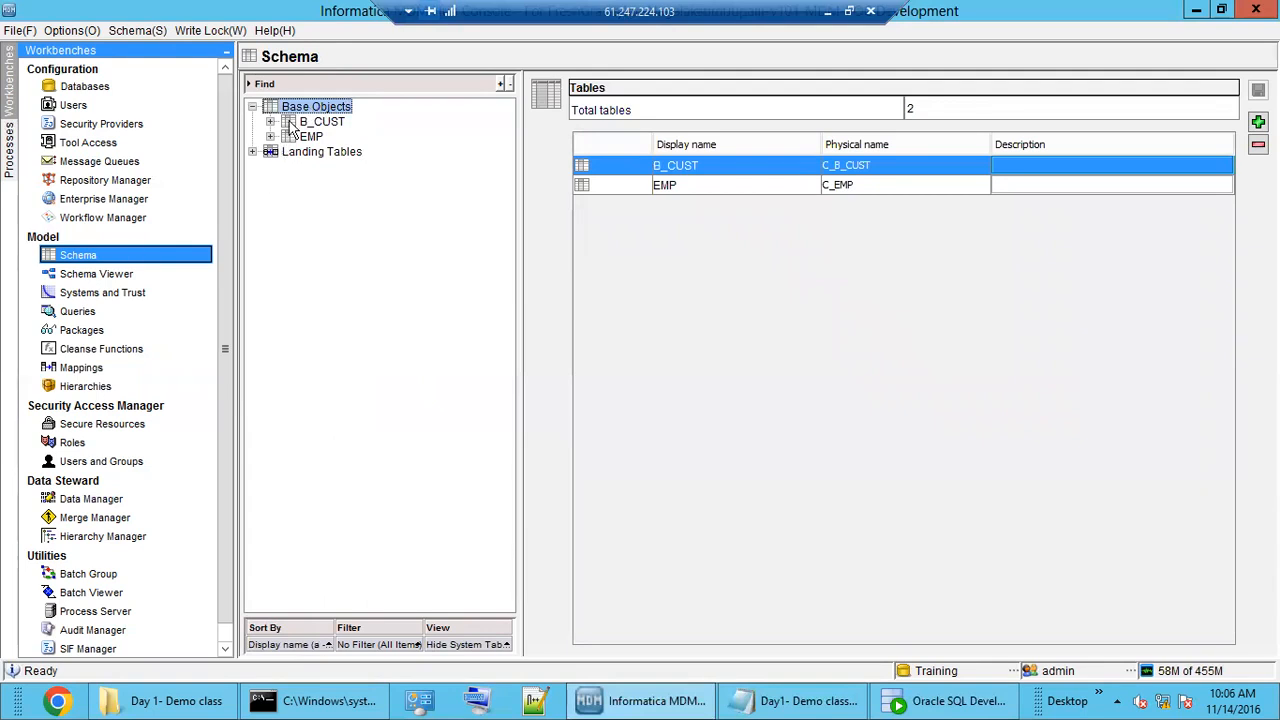
{"action": "double_click", "coordinate": [322, 122]}
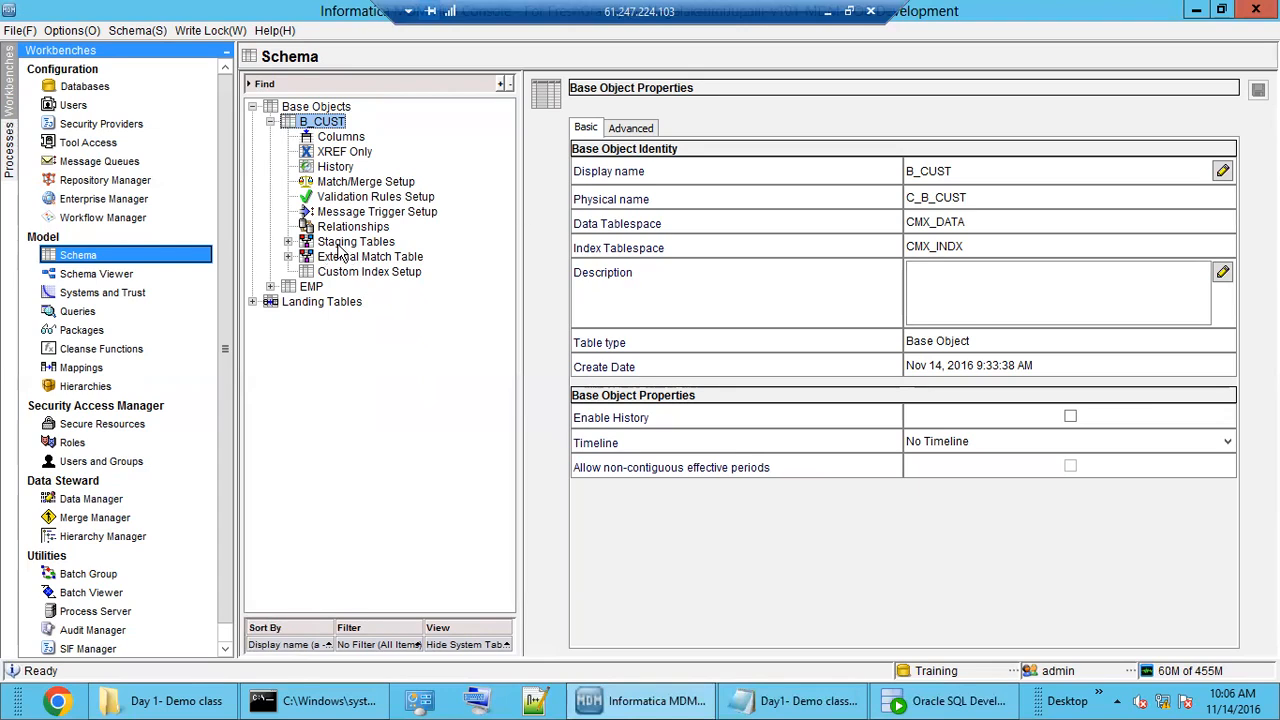
{"action": "left_click", "coordinate": [335, 139]}
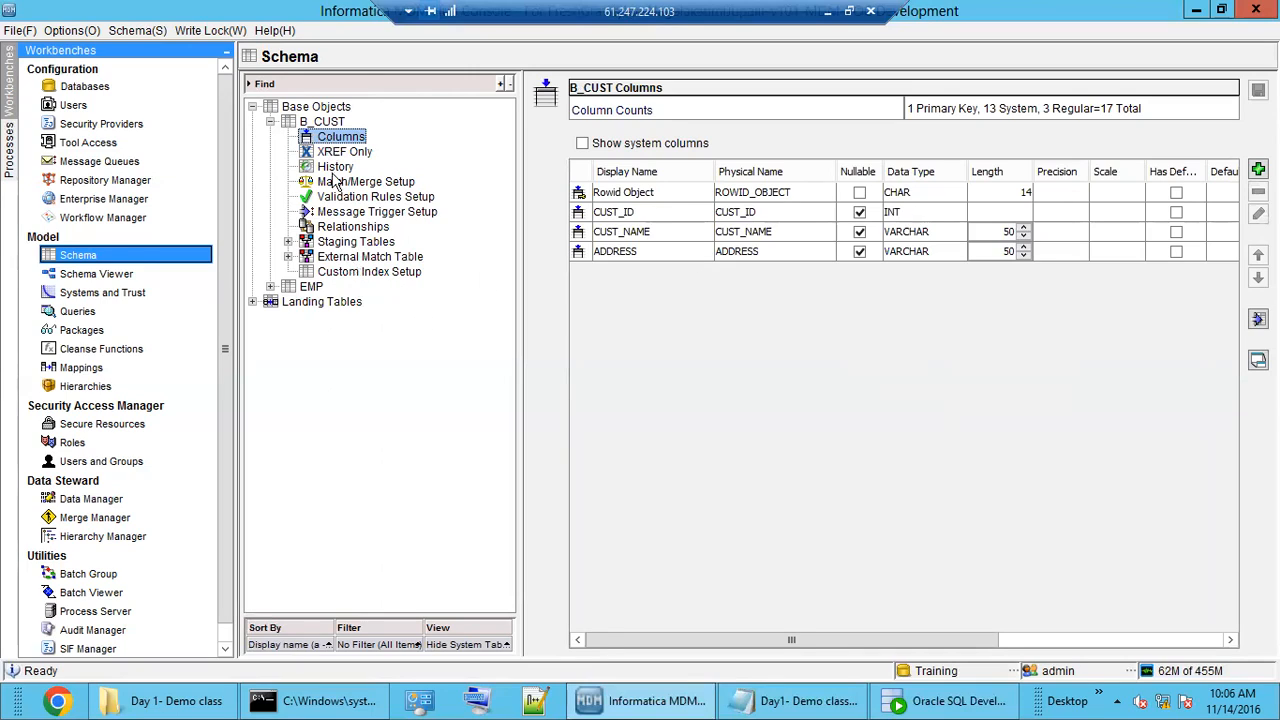
{"action": "double_click", "coordinate": [349, 244]}
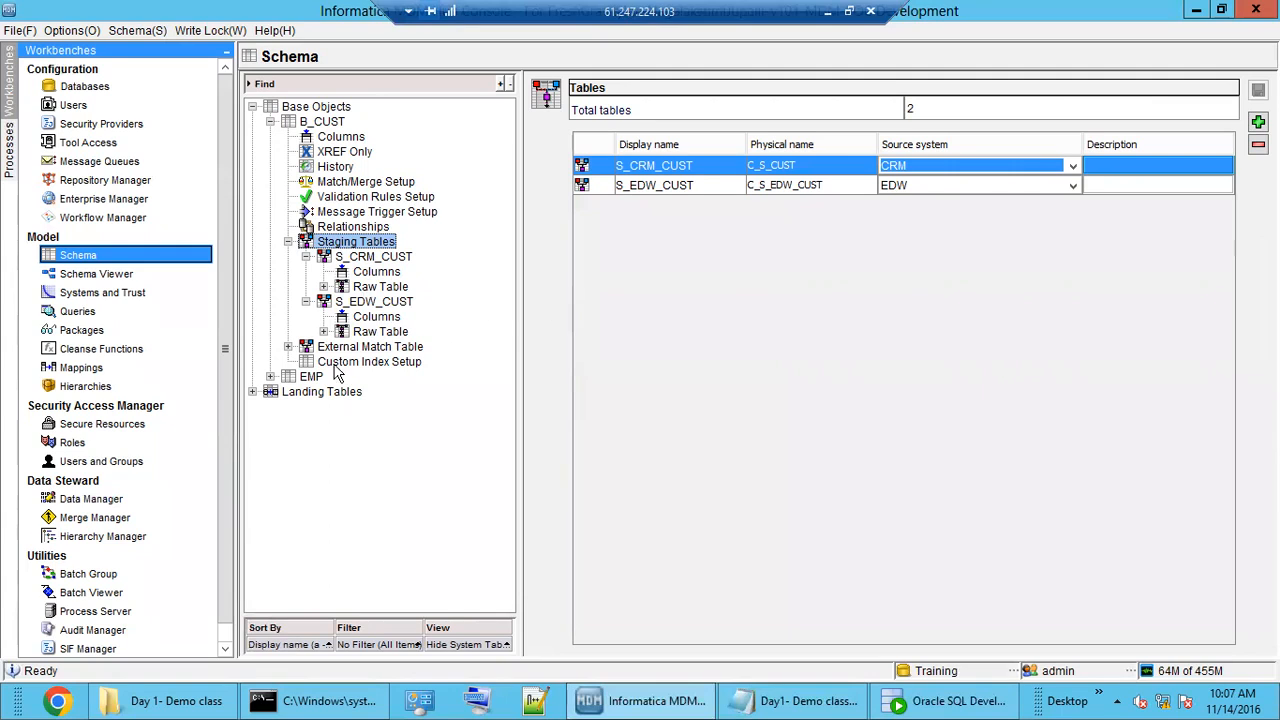
Step: Open the Mappings tool to review the M_CRM_CUST mapping diagram
{"action": "left_click", "coordinate": [126, 374]}
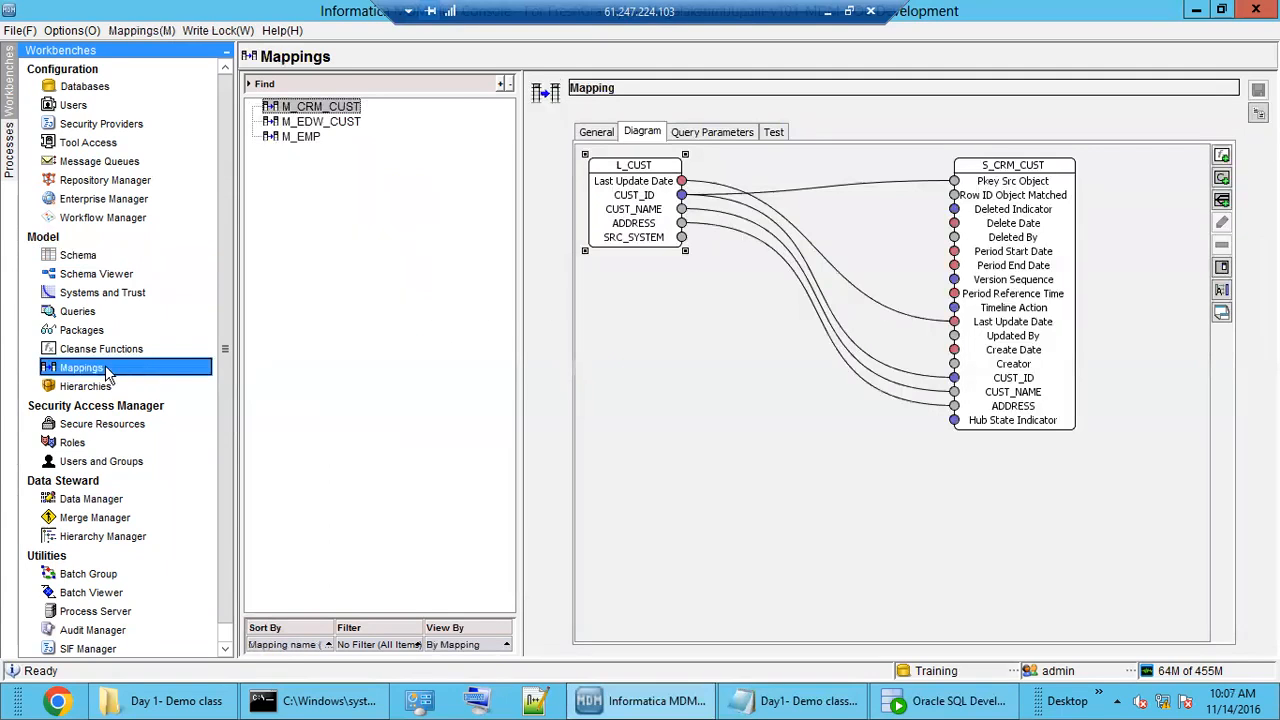